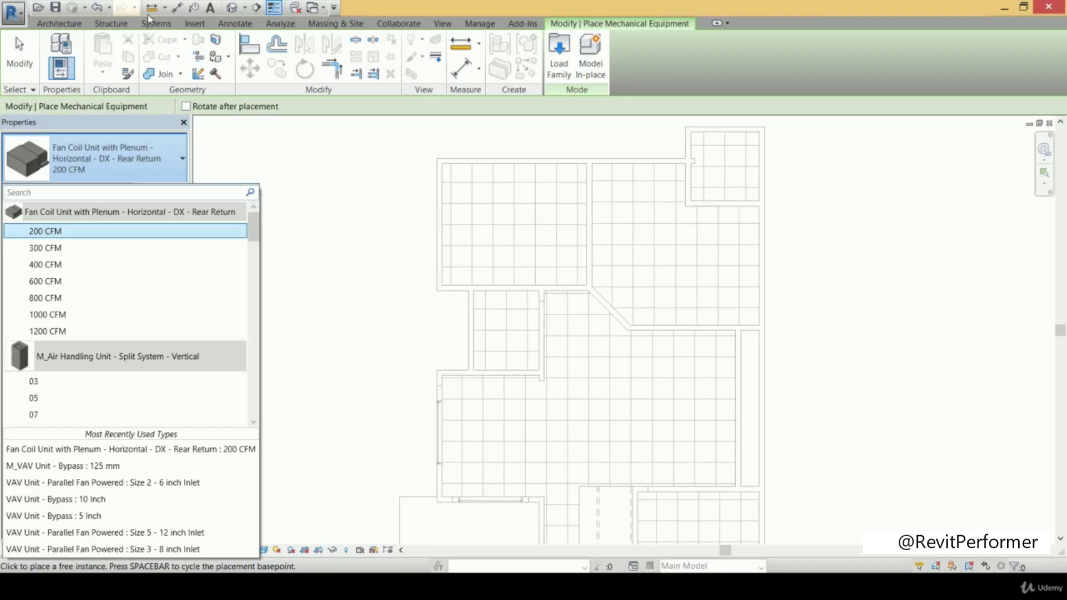
# - Start placing mechanical equipment and open the US Metric library folder to load a family
pyautogui.click(371, 64)
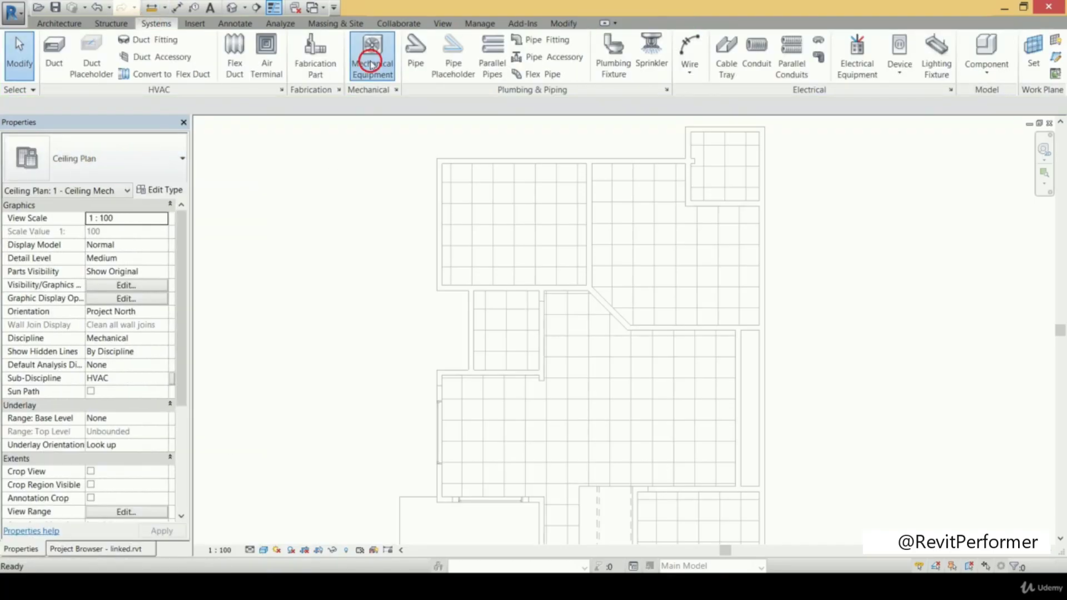
pyautogui.click(557, 66)
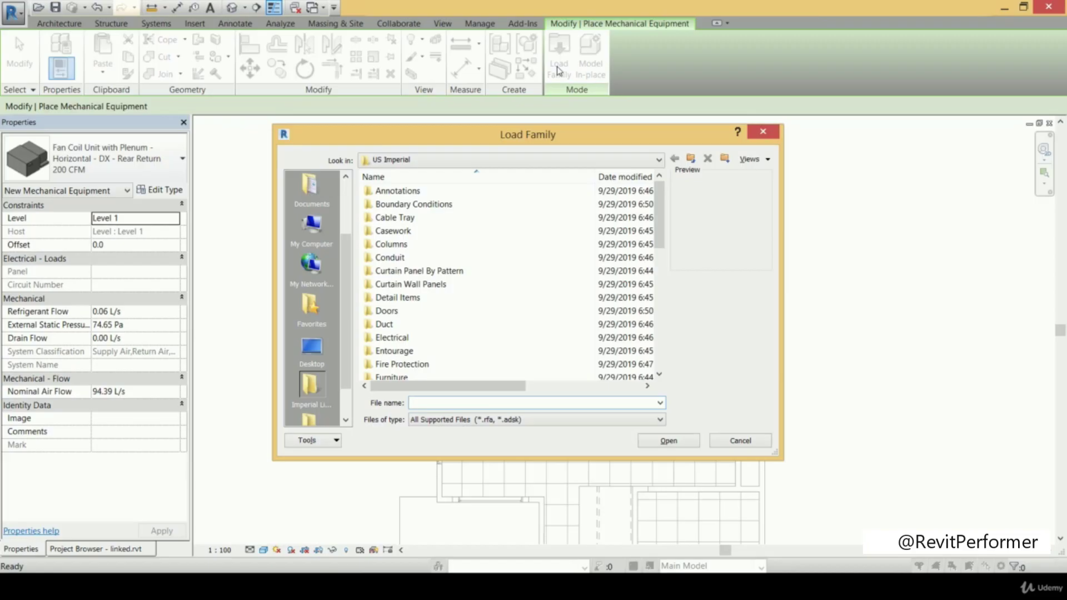
pyautogui.click(645, 161)
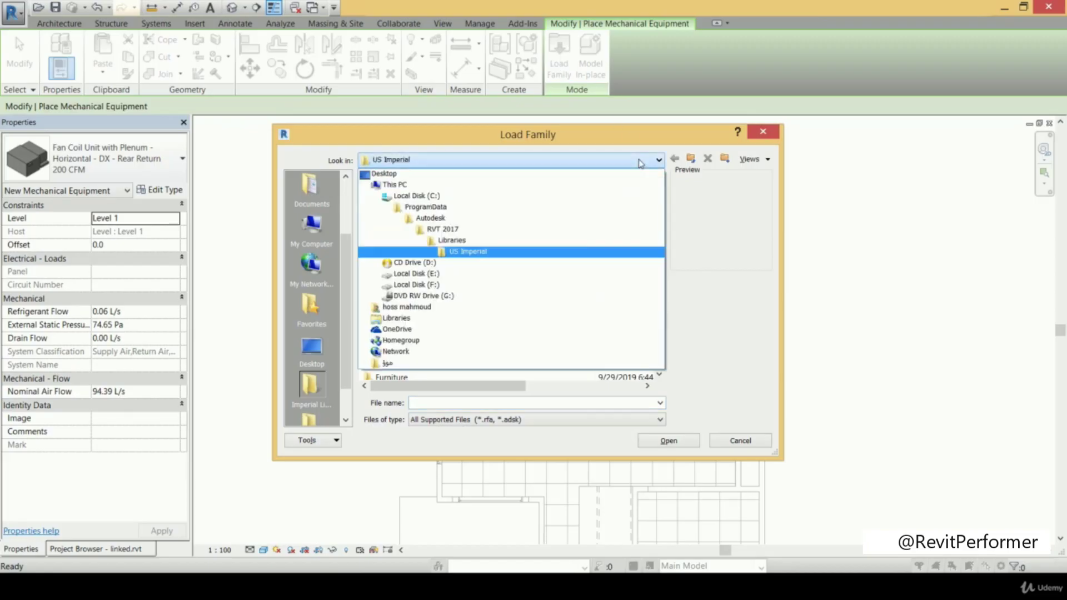
pyautogui.click(505, 225)
pyautogui.doubleClick(463, 230)
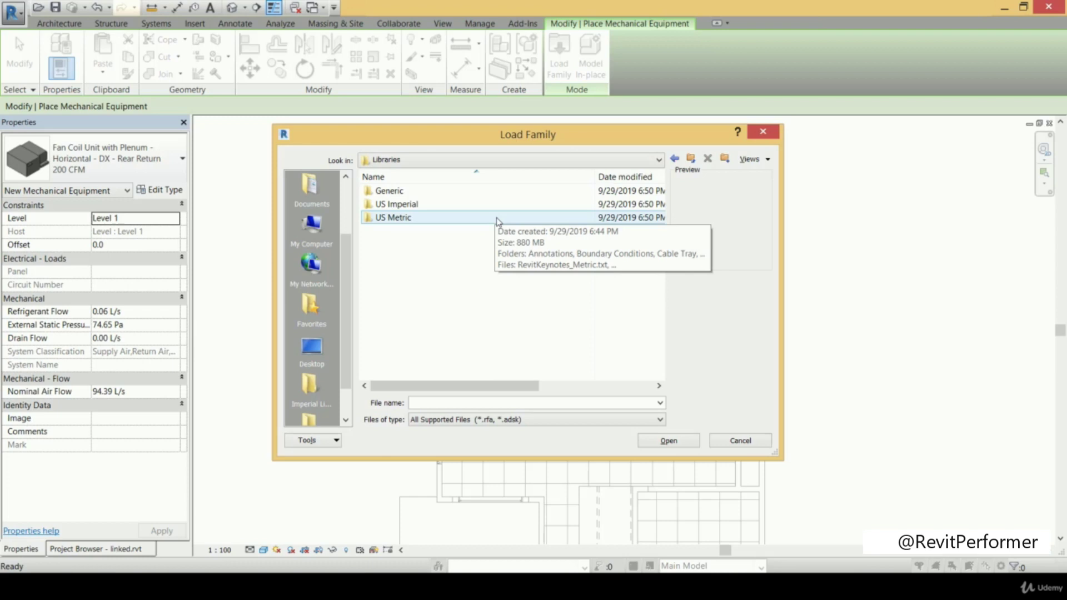
pyautogui.doubleClick(498, 222)
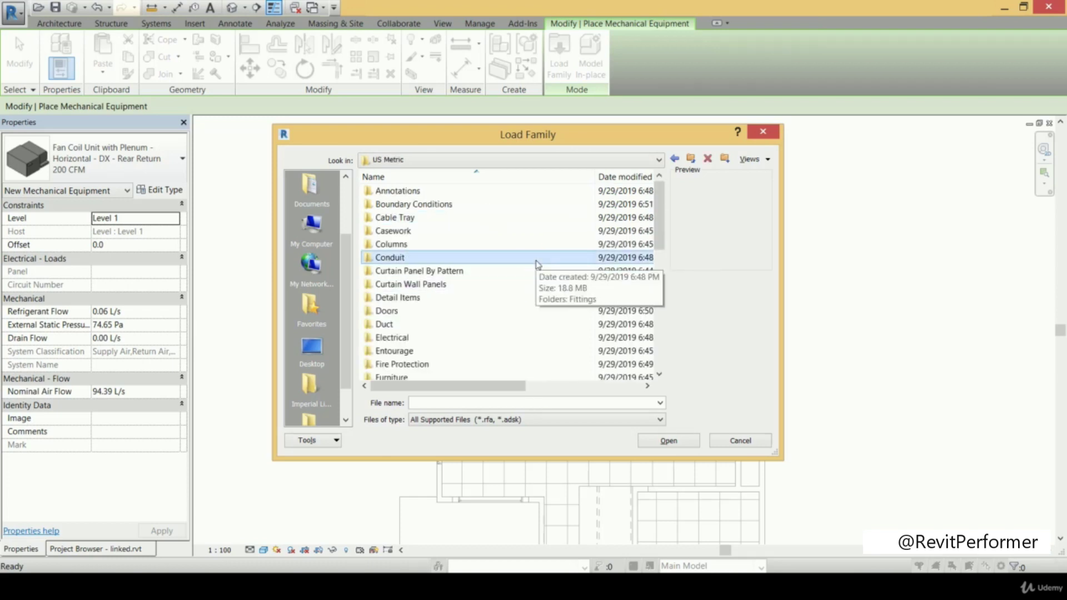
# - Browse the metric library to the Mechanical, MEP, Air-Side Components, Terminal Units folder
pyautogui.press('m')
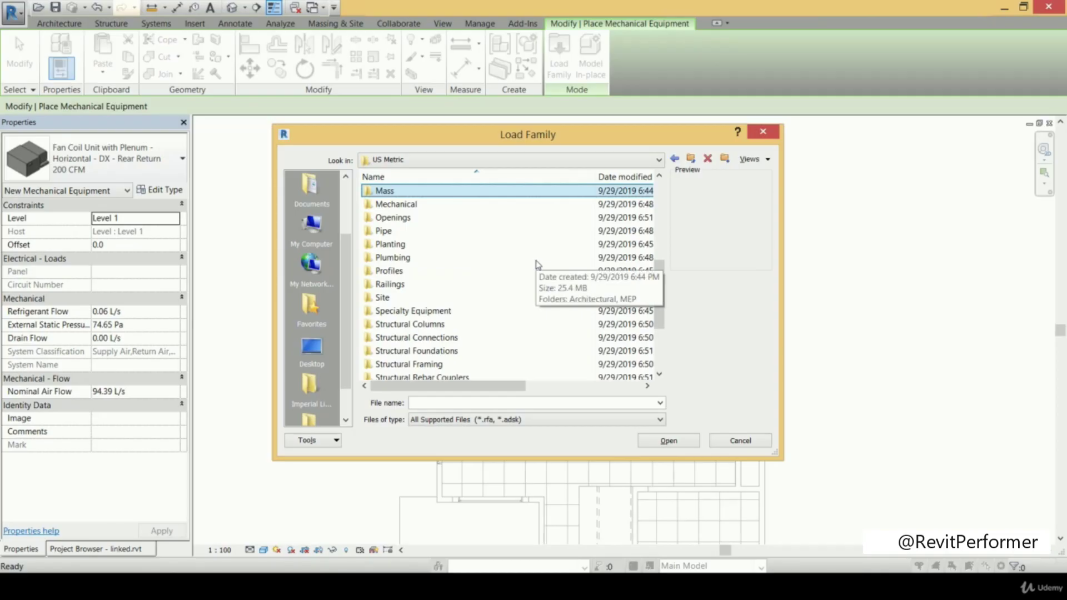
pyautogui.press('Down')
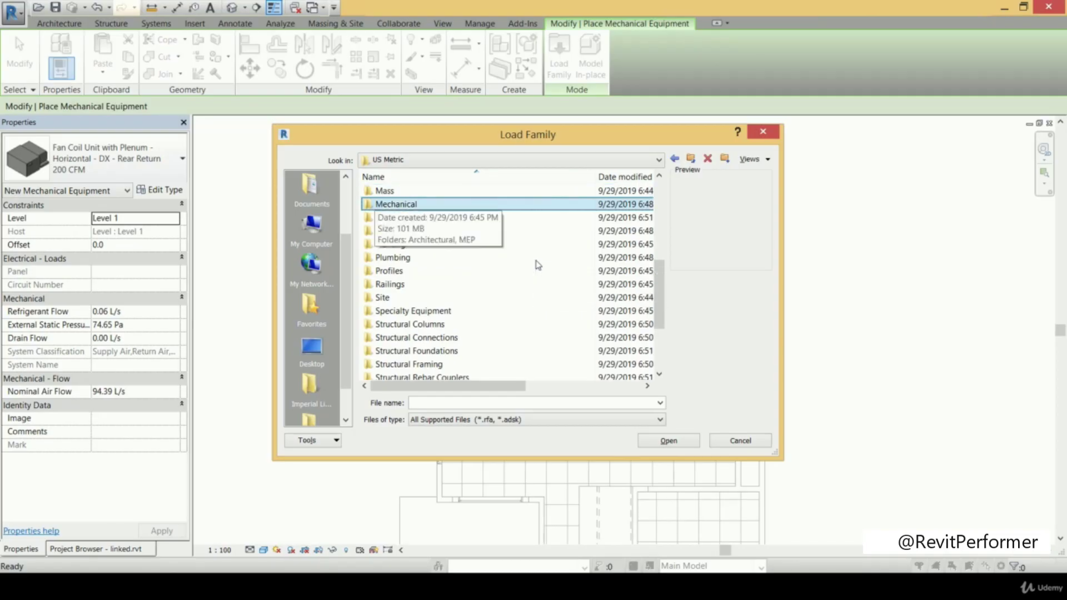
pyautogui.press('Return')
pyautogui.click(481, 209)
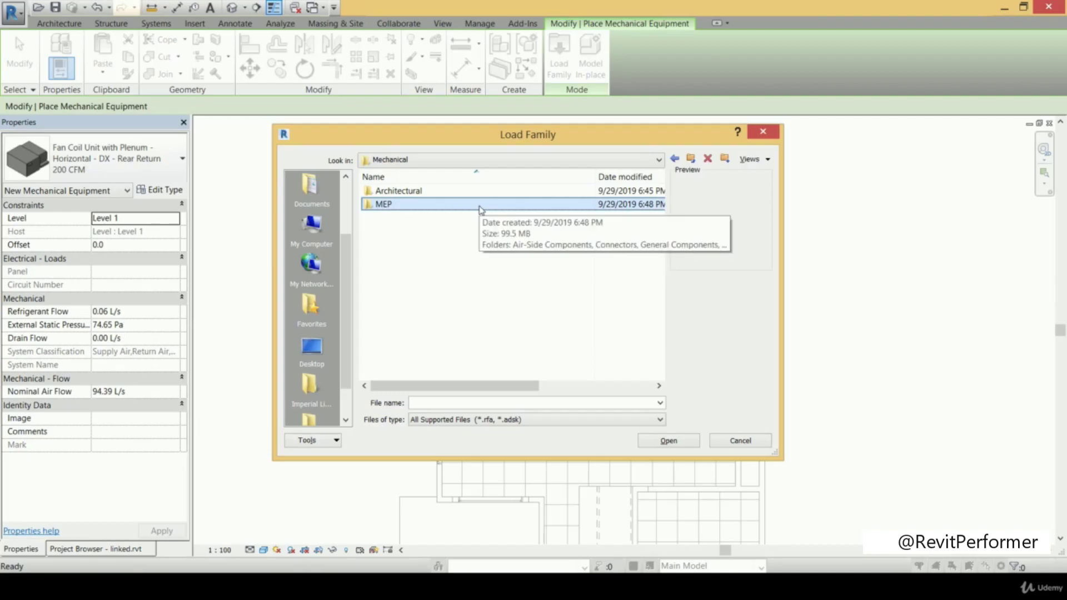
pyautogui.doubleClick(481, 206)
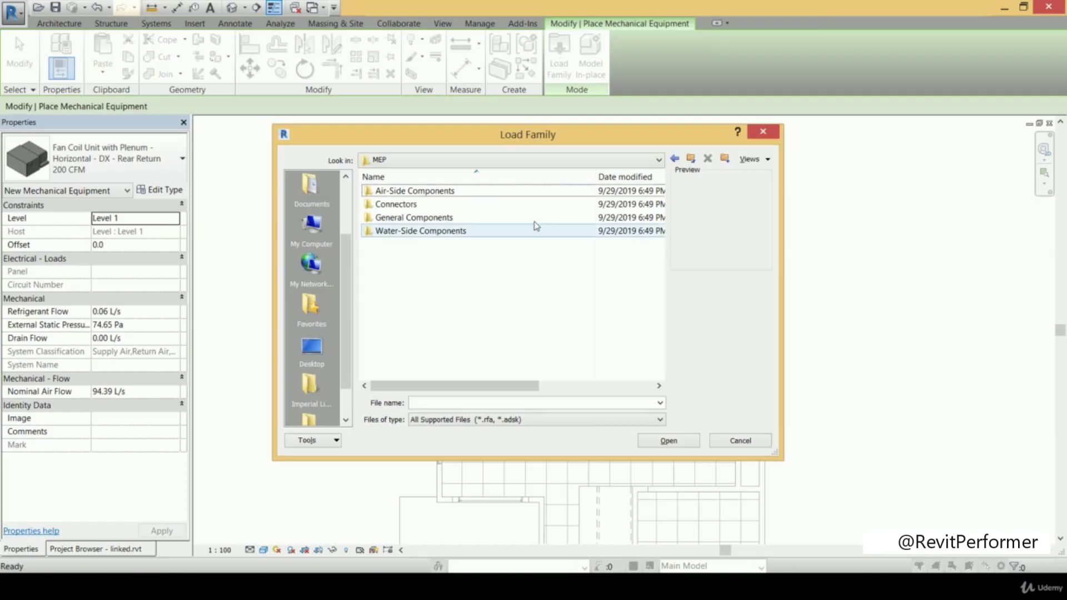
pyautogui.doubleClick(532, 191)
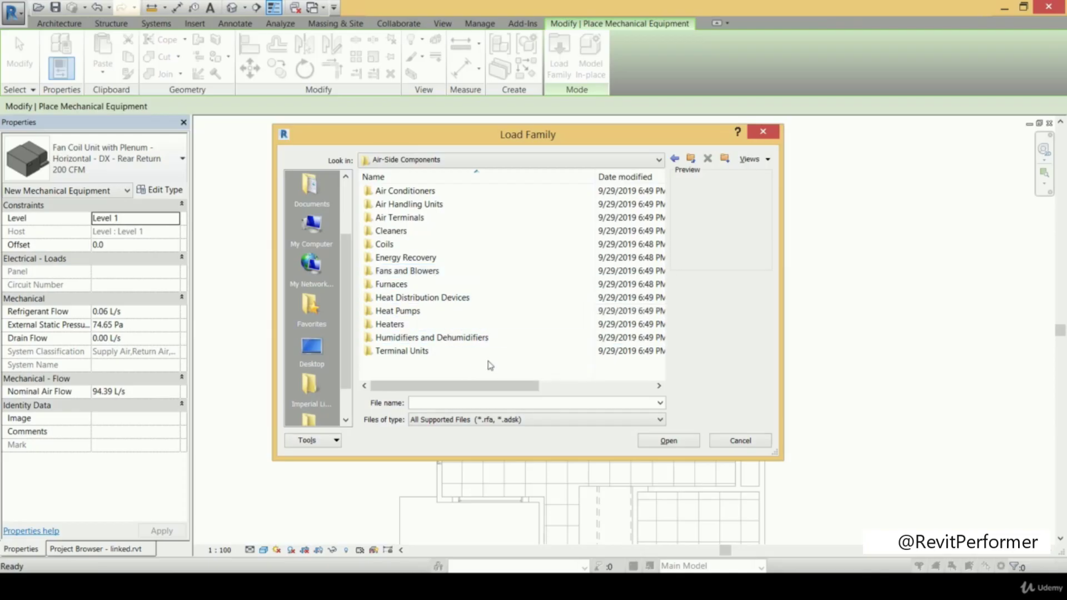
pyautogui.click(518, 351)
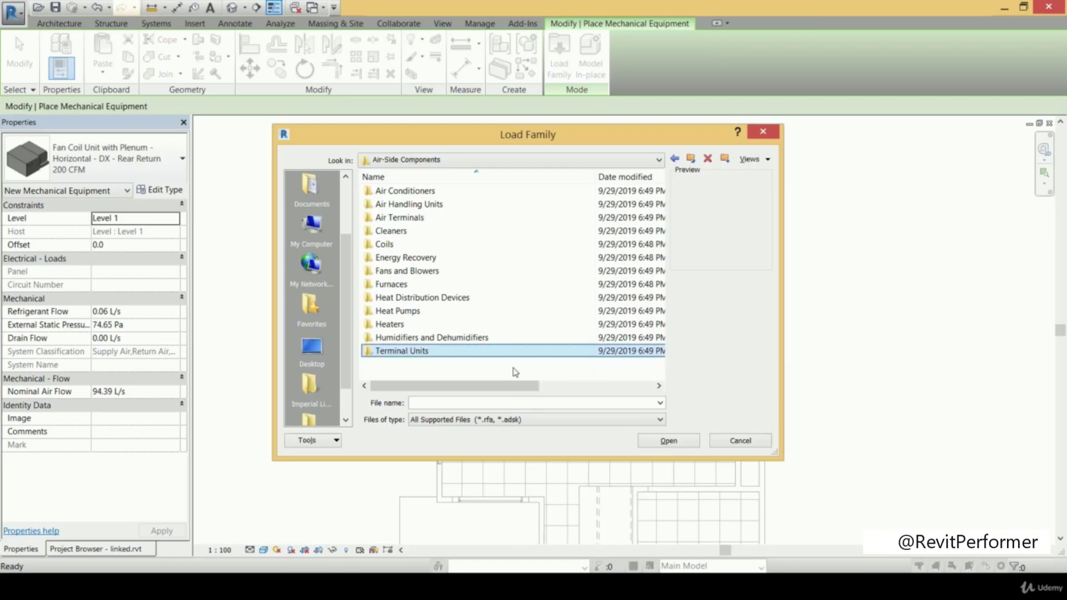
pyautogui.doubleClick(475, 351)
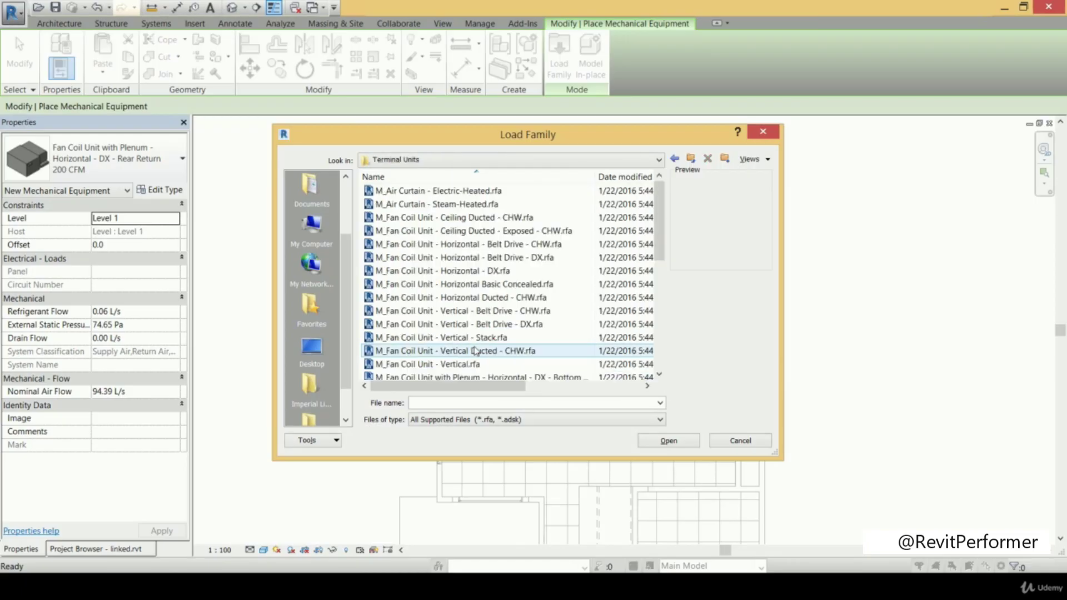
# - Preview the ceiling ducted, horizontal, belt drive and plenum fan coil unit families in the Terminal Units folder
pyautogui.click(550, 230)
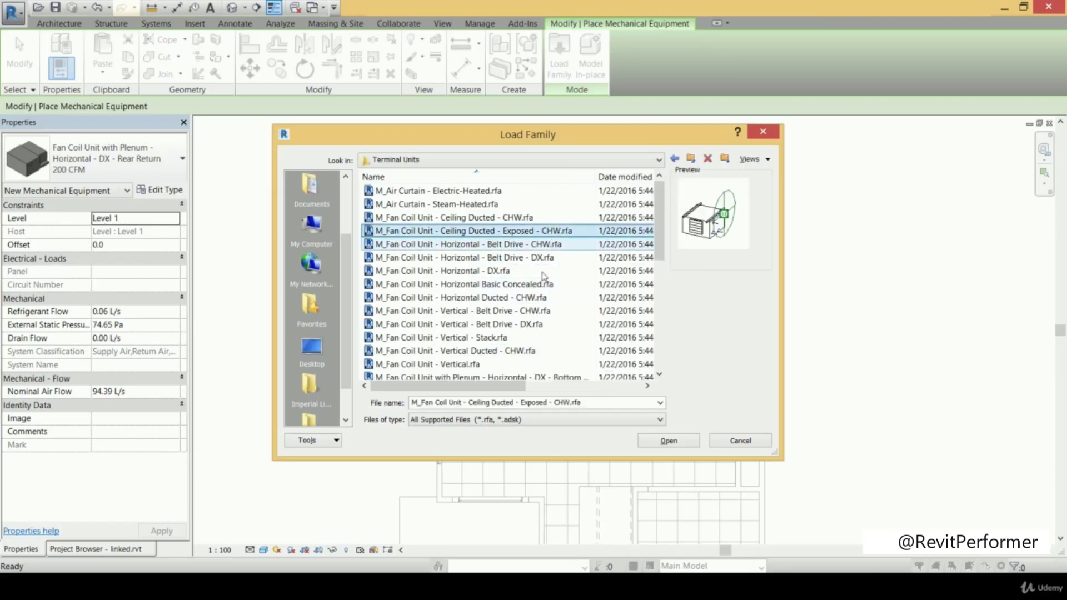
pyautogui.click(538, 299)
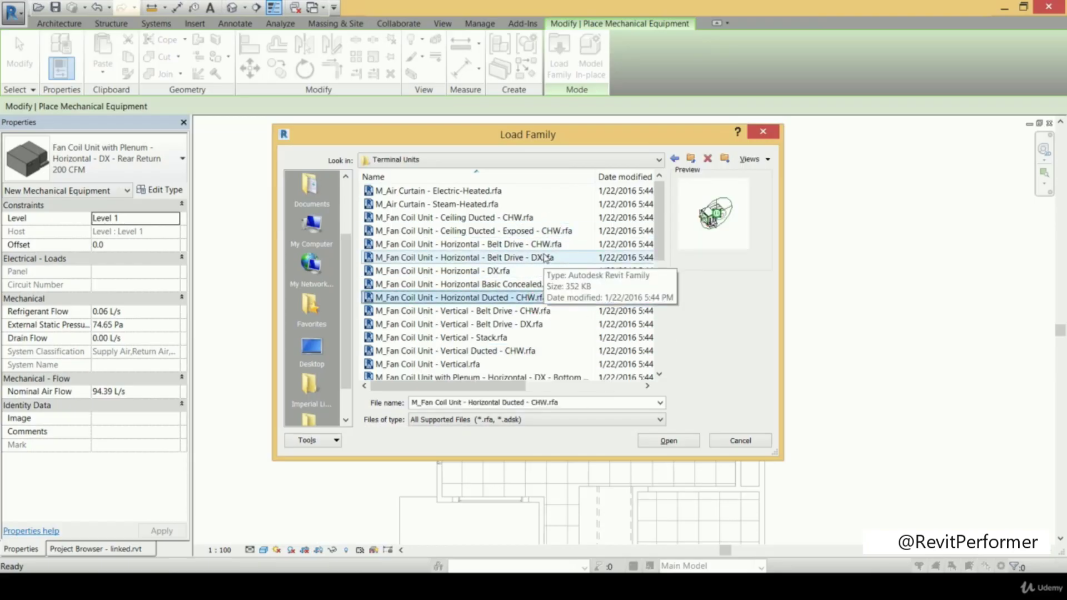
pyautogui.click(565, 218)
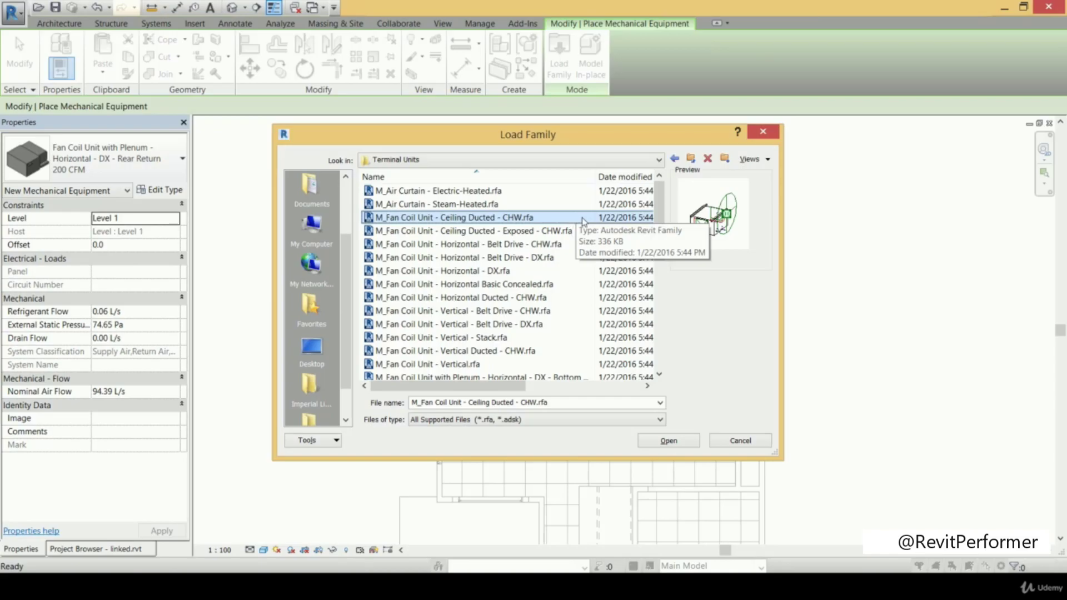
pyautogui.click(578, 245)
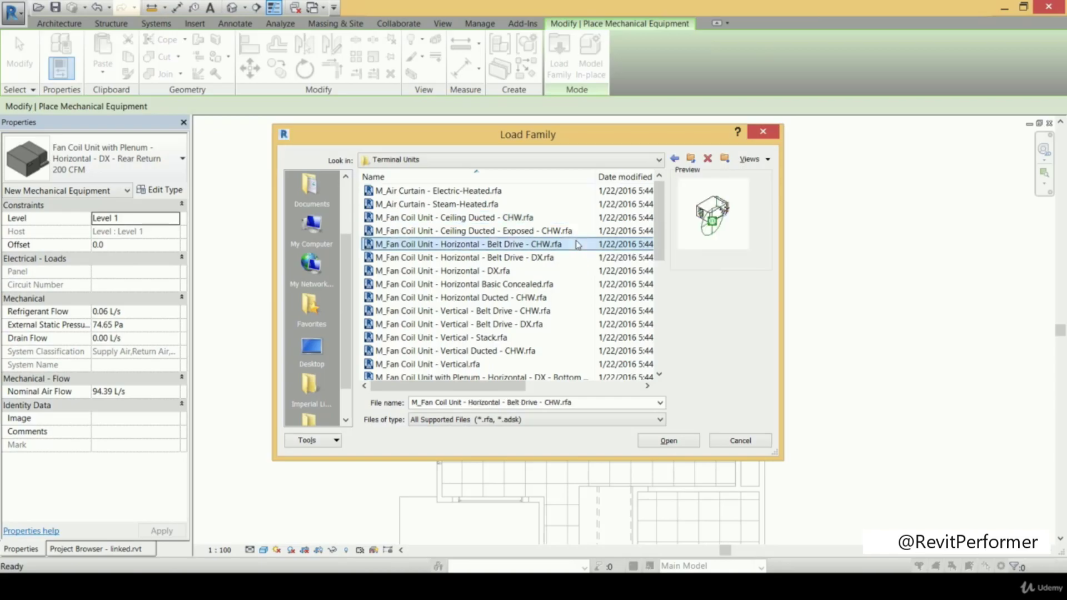
pyautogui.click(588, 257)
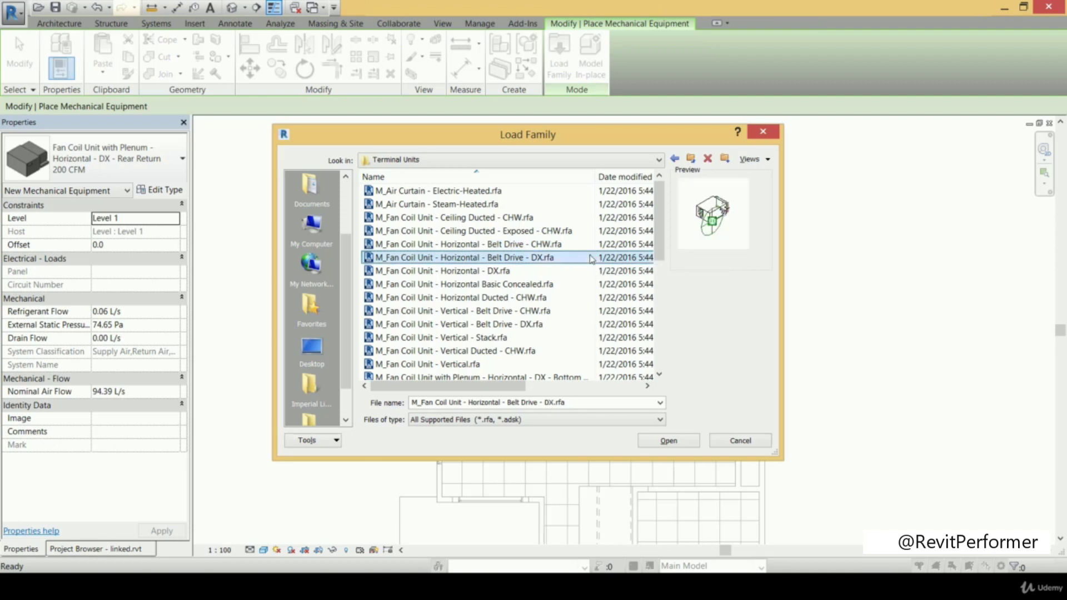
pyautogui.click(659, 239)
pyautogui.moveTo(659, 239); pyautogui.dragTo(662, 284)
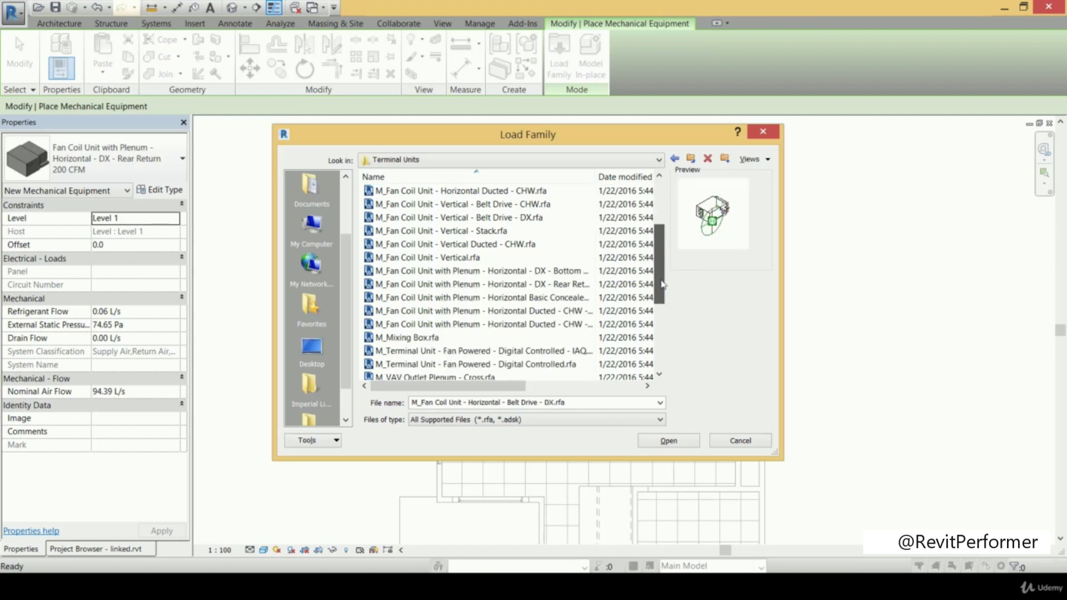
pyautogui.click(561, 310)
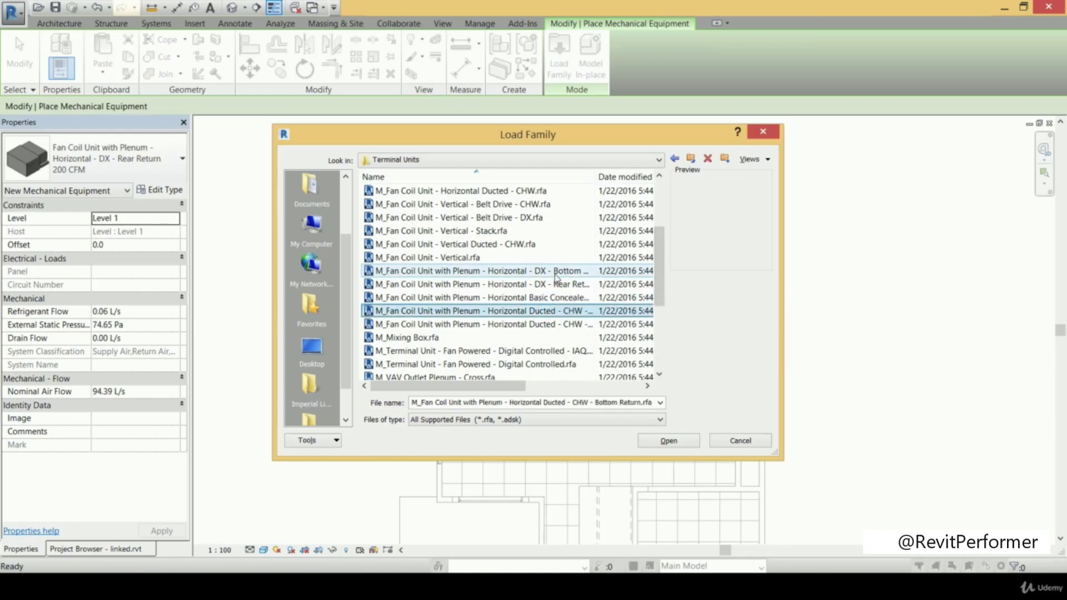
pyautogui.click(557, 276)
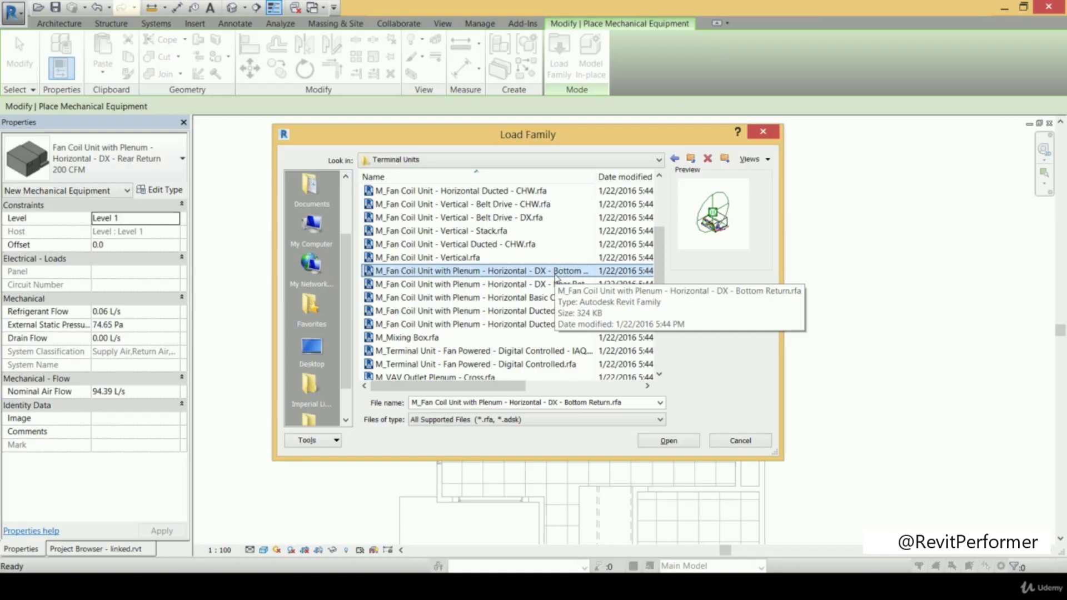
# - Preview the VAV outlet plenum families and the bypass and dual duct VAV unit families in the same folder
pyautogui.scroll(-3, 661, 308)
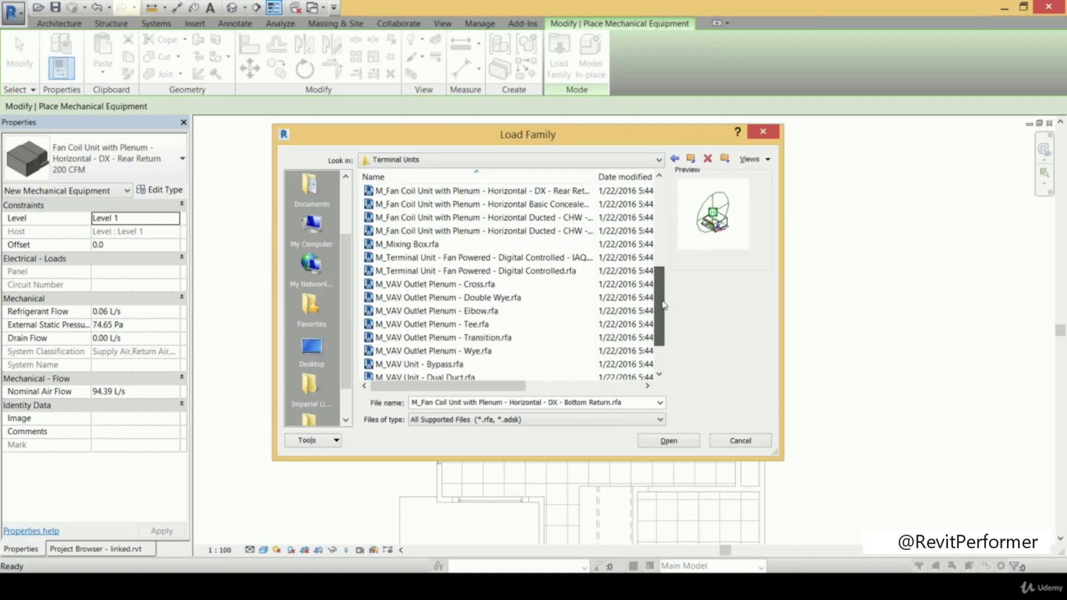
pyautogui.click(517, 257)
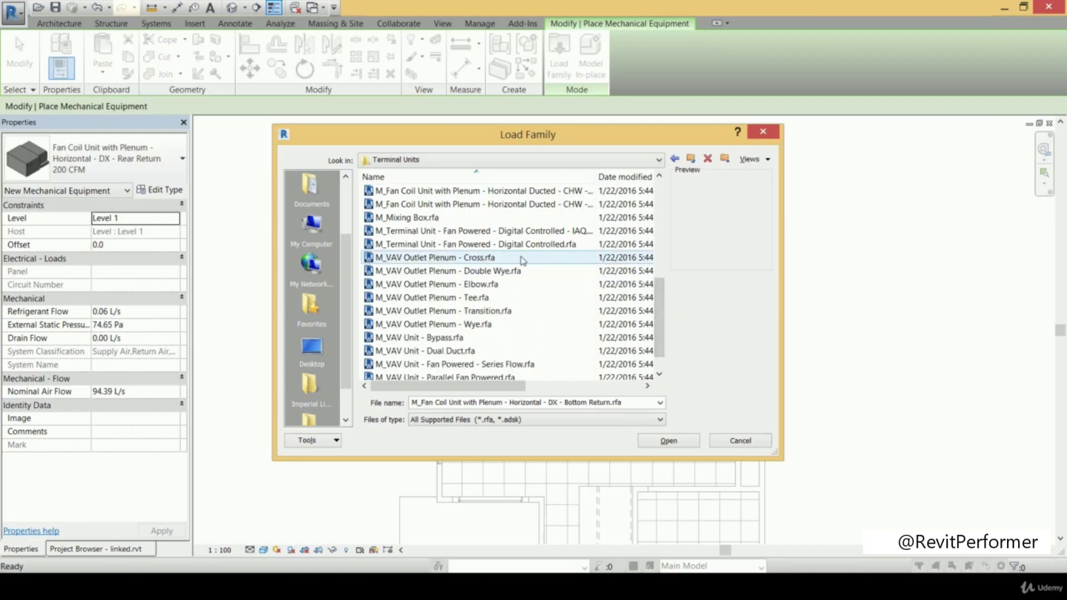
pyautogui.click(522, 284)
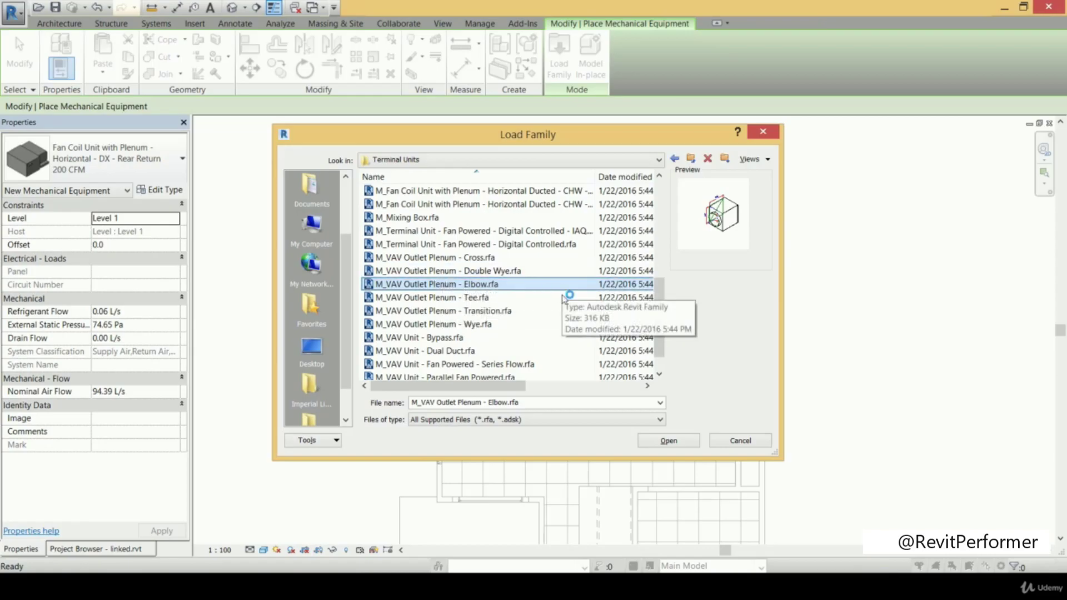
pyautogui.click(528, 296)
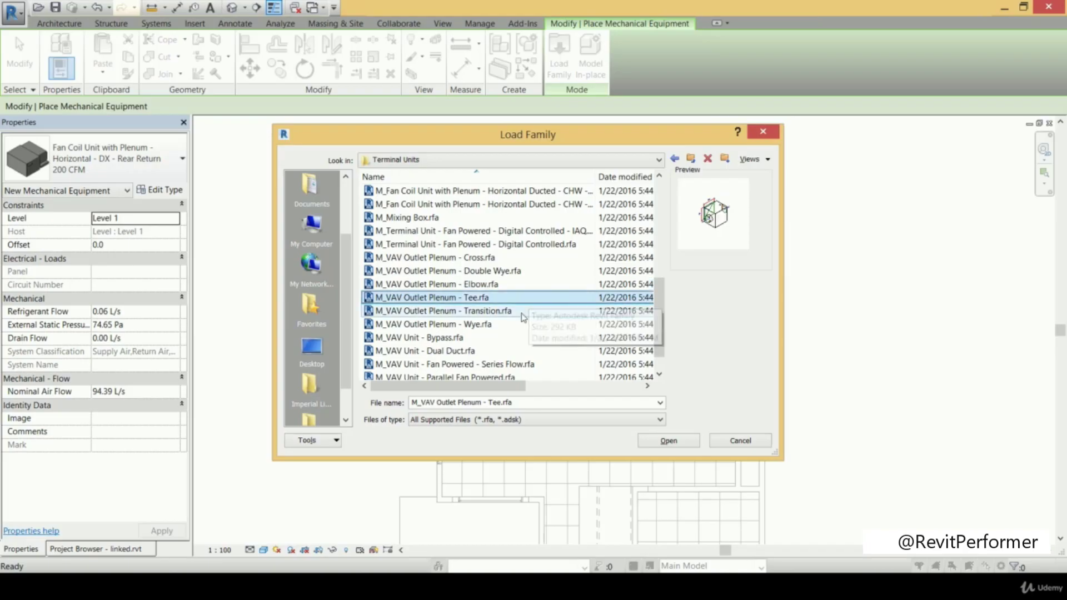
pyautogui.click(524, 312)
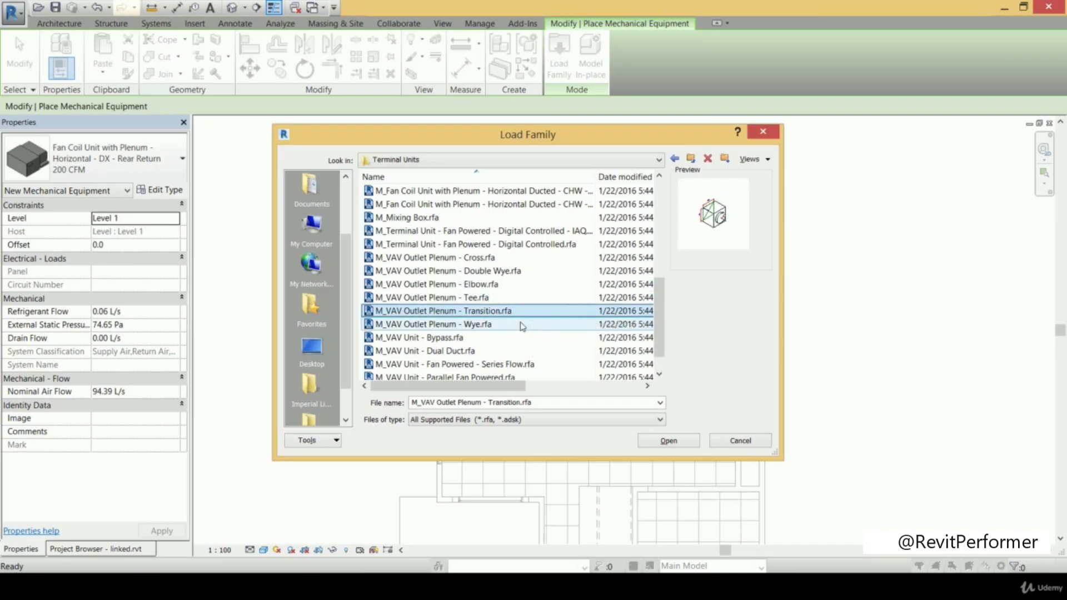
pyautogui.click(523, 325)
pyautogui.click(505, 337)
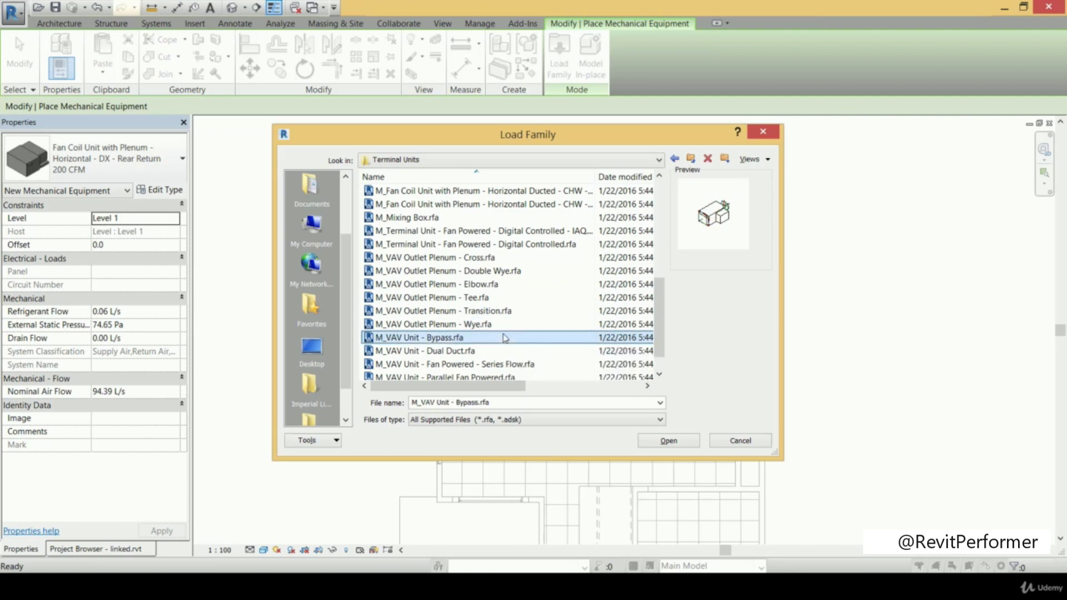
pyautogui.click(501, 351)
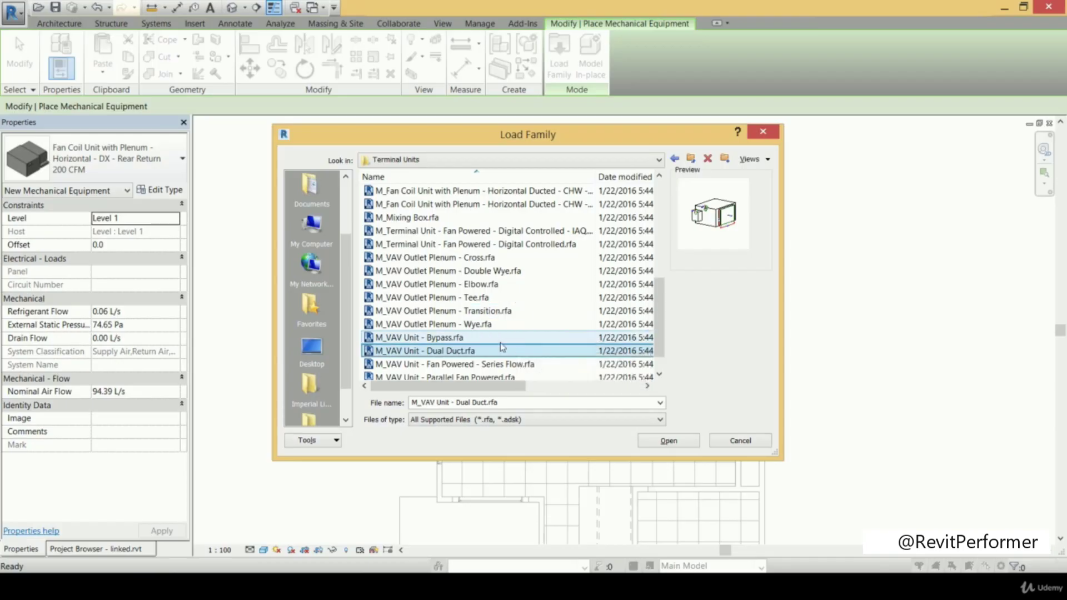
# - Load the M_VAV Unit - Bypass.rfa family into the project
pyautogui.click(515, 340)
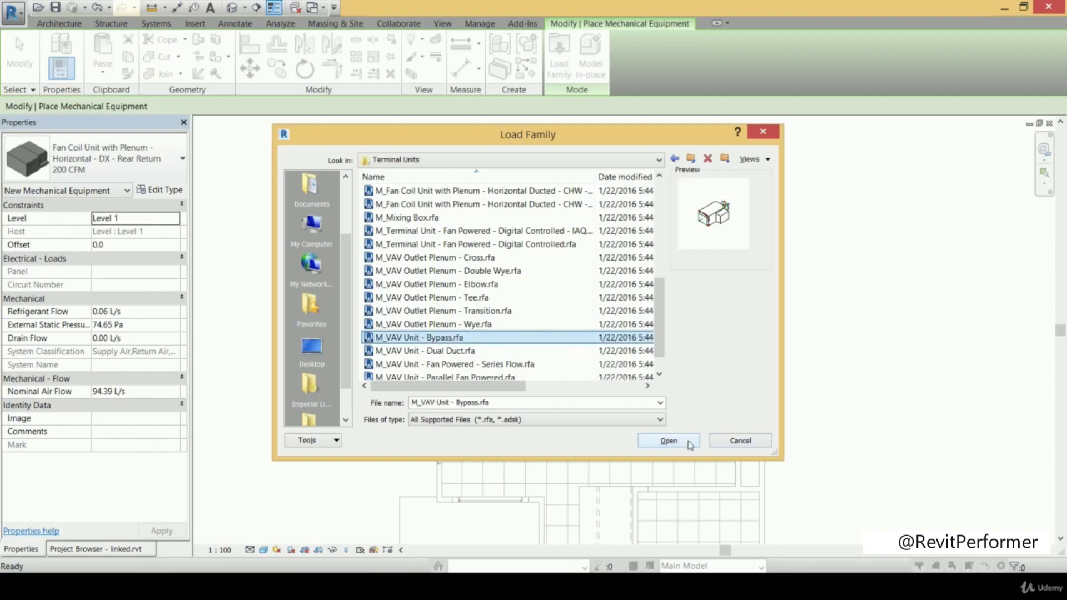
pyautogui.doubleClick(596, 340)
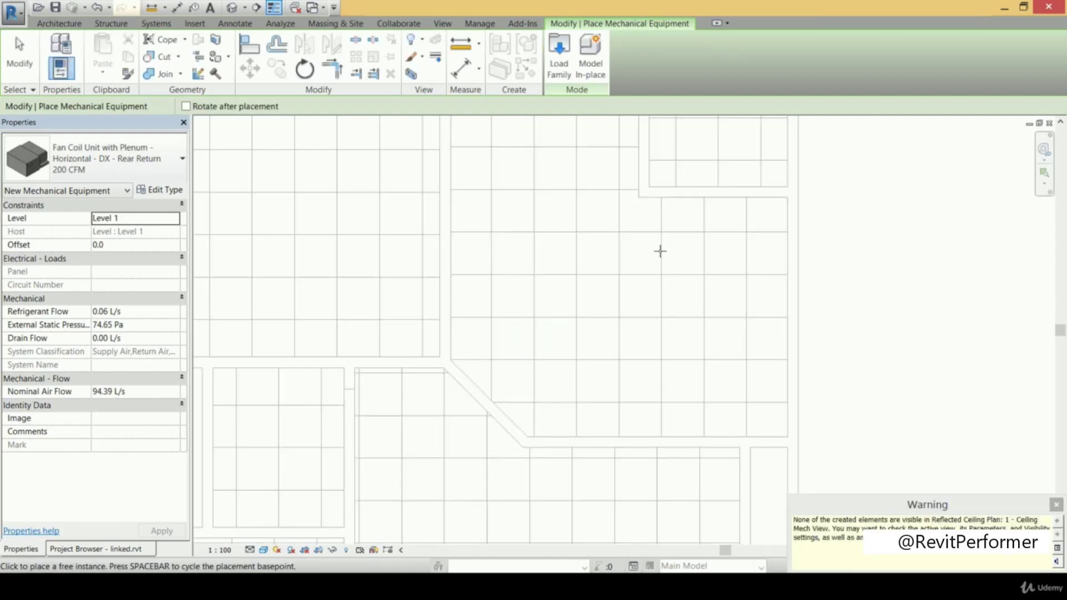
# - Choose the M_VAV Unit - Bypass 125 mm type and try placing it in the large room with the chamfered corner
pyautogui.click(178, 162)
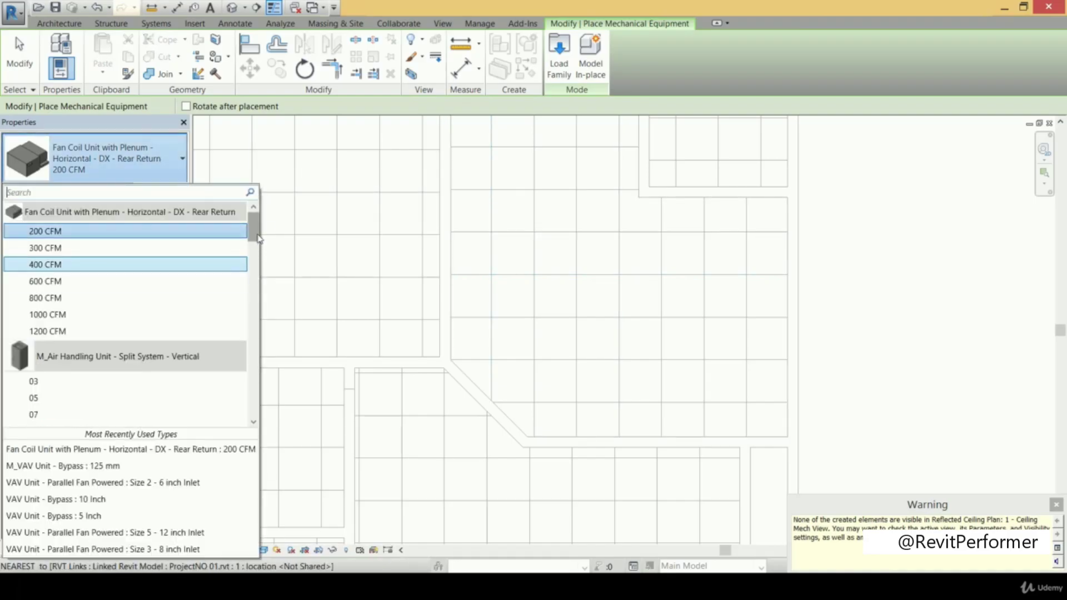
pyautogui.moveTo(258, 239); pyautogui.dragTo(260, 250)
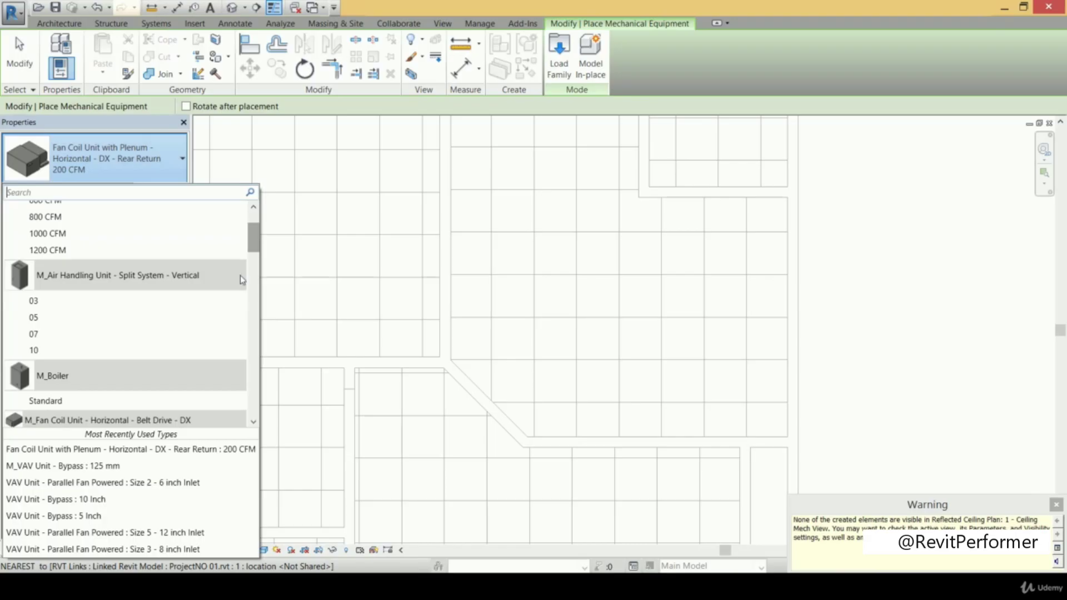
pyautogui.click(139, 469)
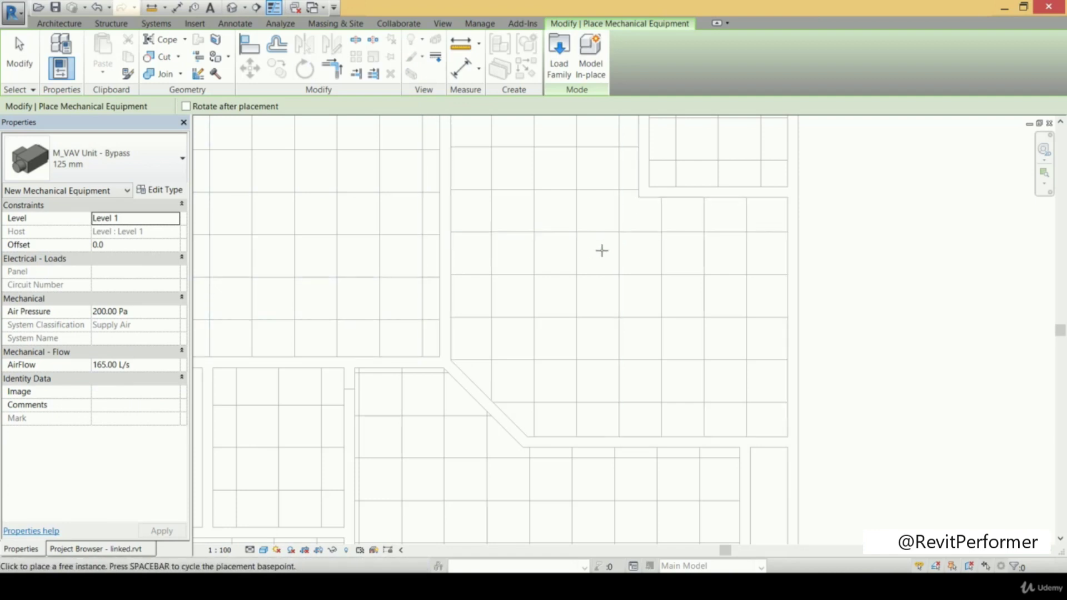
pyautogui.click(639, 251)
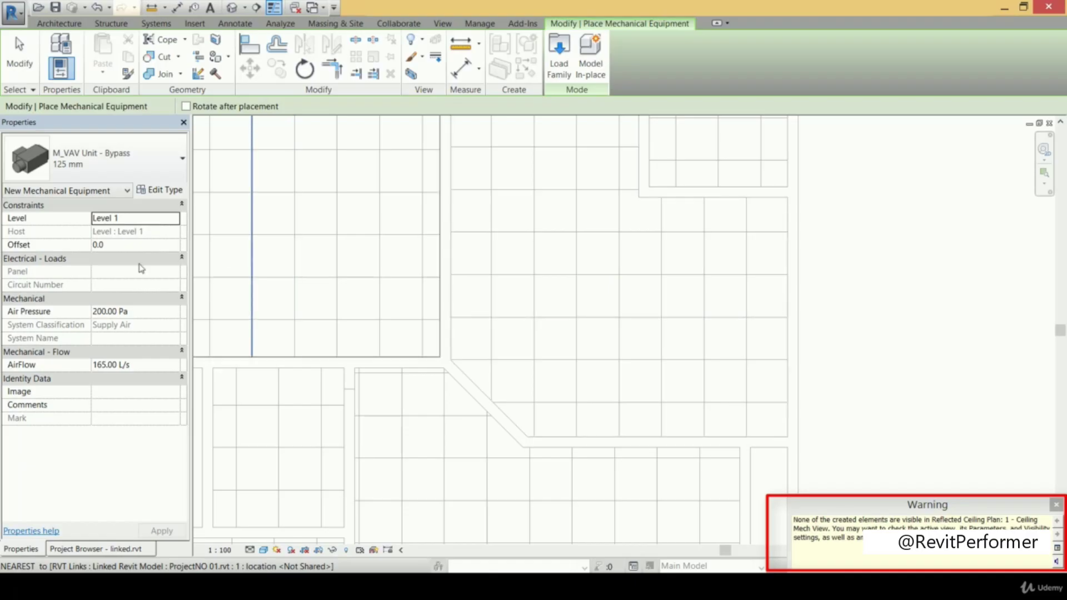
# - Set the offset of the new VAV unit to 3200 from Level 1
pyautogui.click(111, 247)
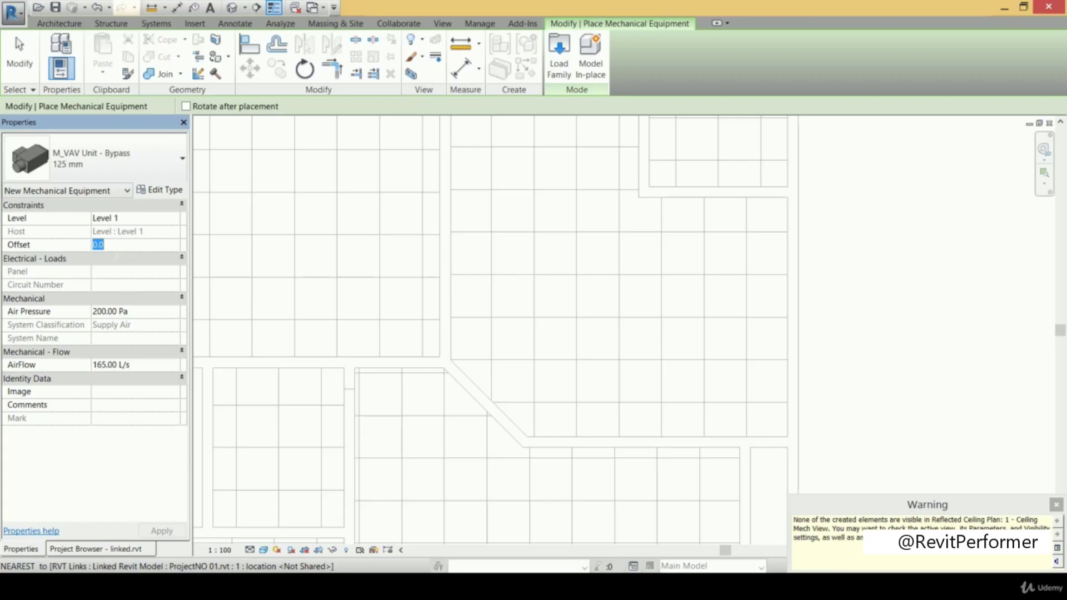
pyautogui.write('32')
pyautogui.press('Return')
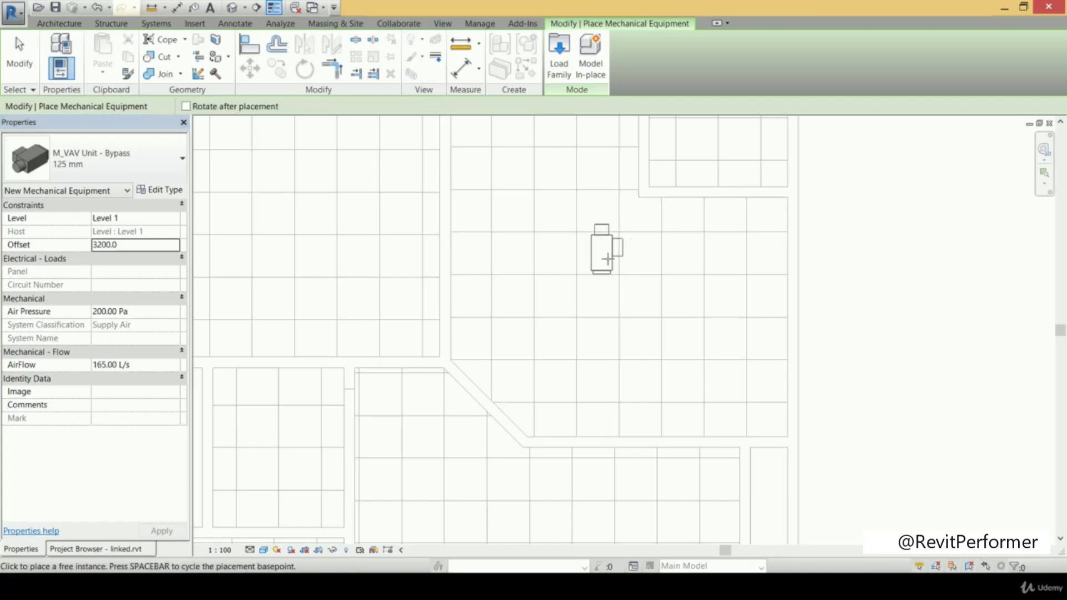
# - Place the 125 mm bypass VAV unit in the room with the chamfered corner and end the placement command
pyautogui.click(608, 258)
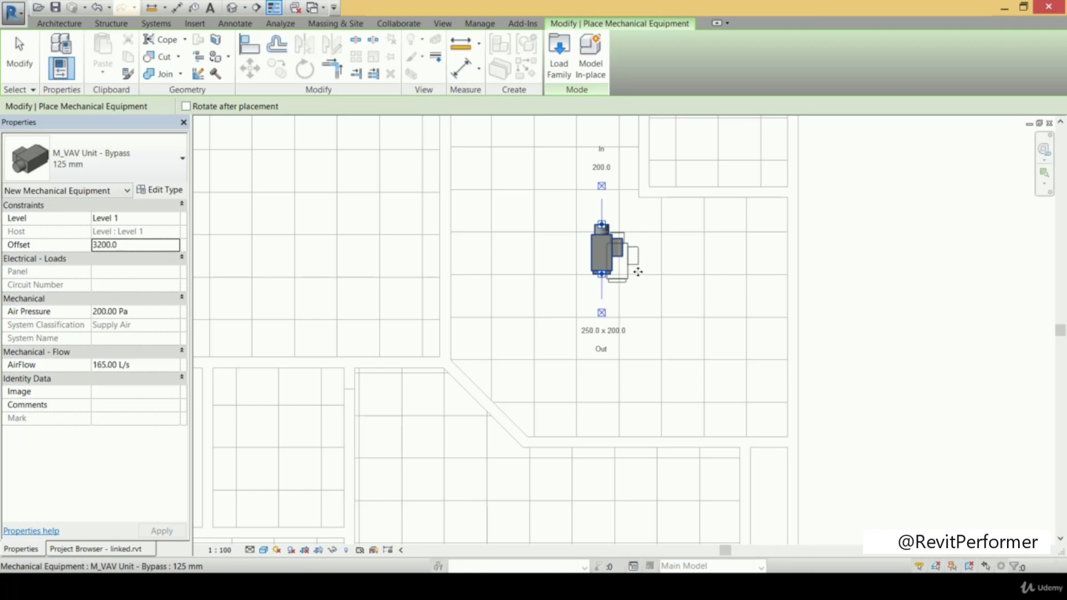
pyautogui.press('Escape')
pyautogui.press('Escape')
pyautogui.click(608, 257)
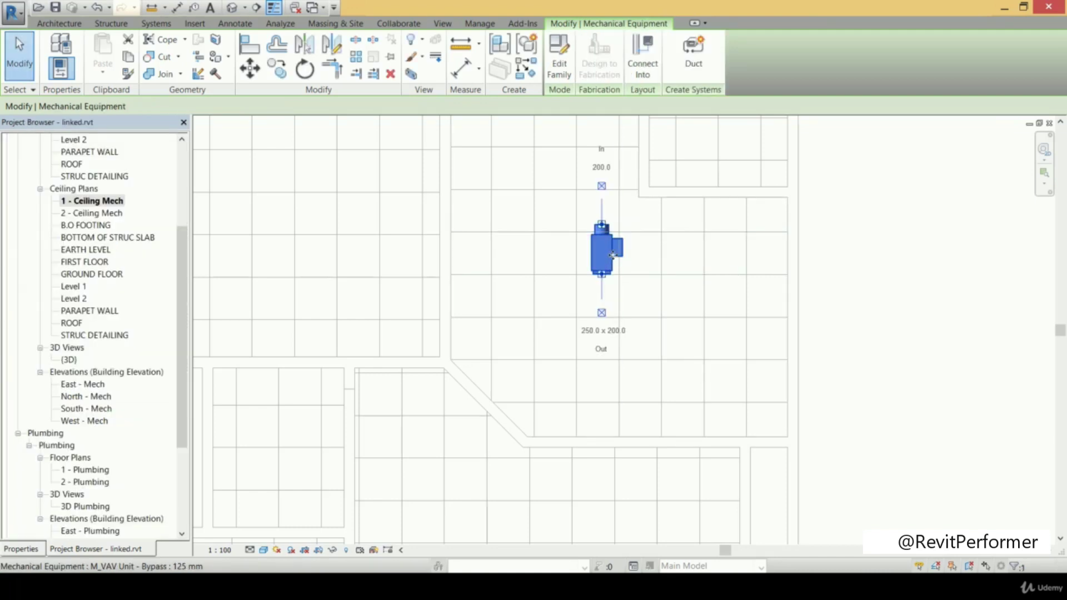
pyautogui.press('Escape')
# - Isolate the placed VAV unit in a 3D selection box, examine its connectors and position above the ceiling, and return to the ceiling plan
pyautogui.scroll(5, 626, 280)
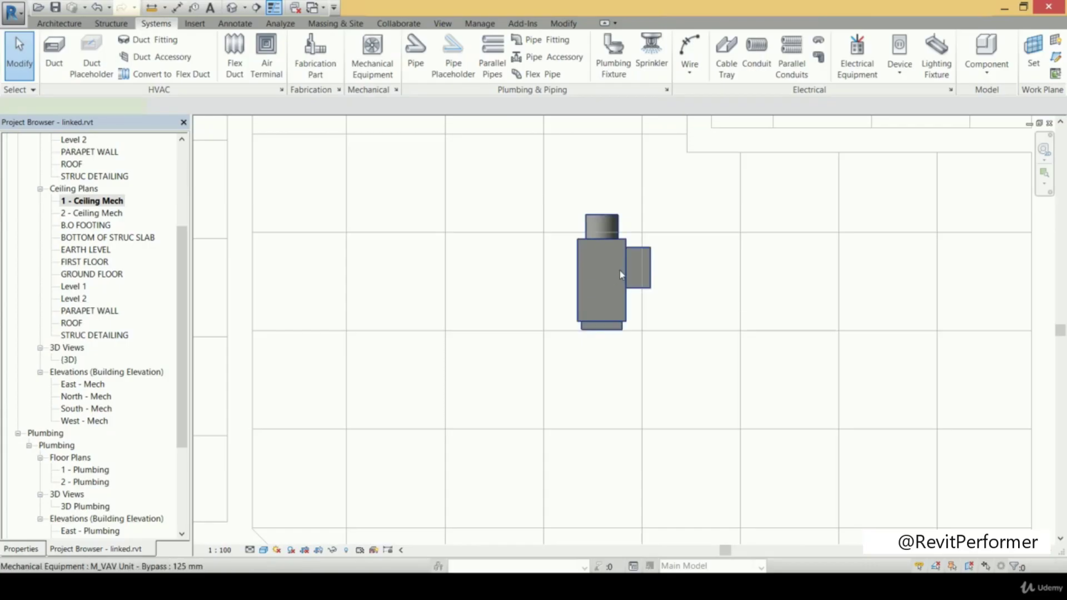
pyautogui.click(621, 274)
pyautogui.click(412, 73)
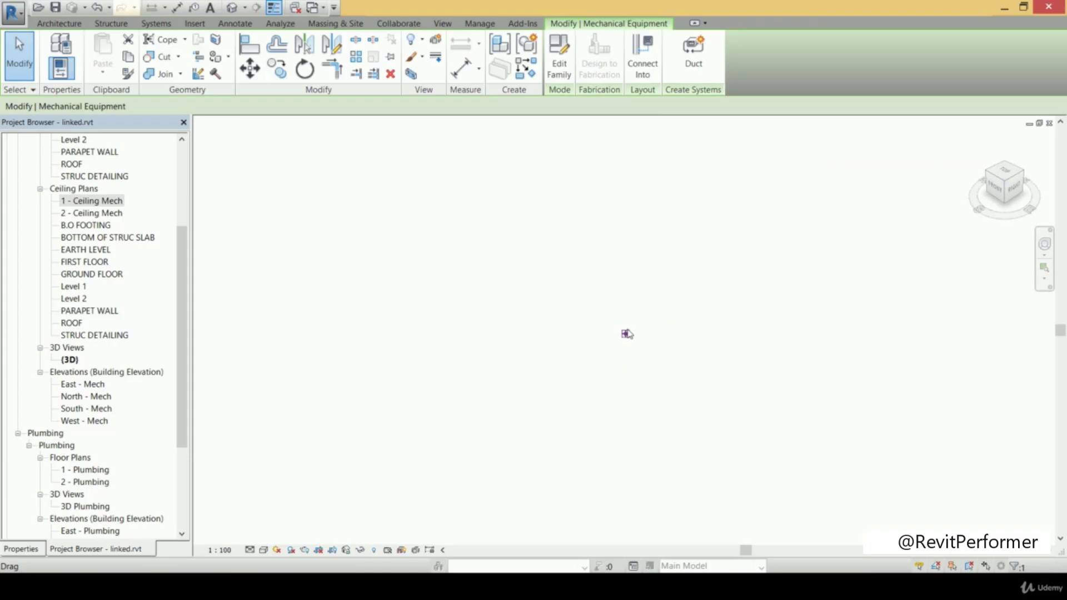
pyautogui.scroll(5, 627, 334)
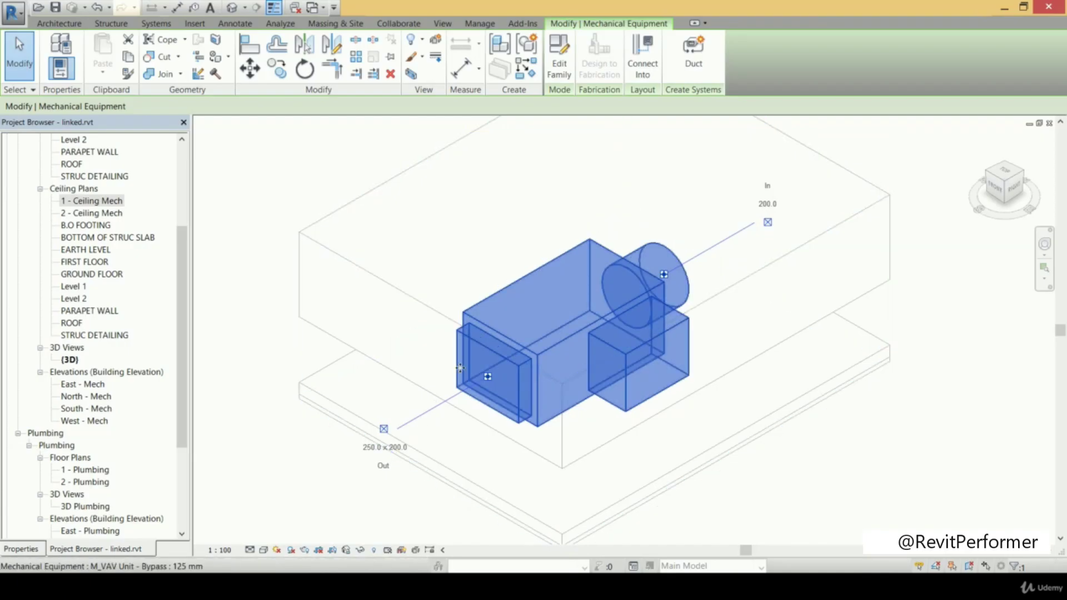
pyautogui.moveTo(548, 312); pyautogui.dragTo(523, 326, button='middle')
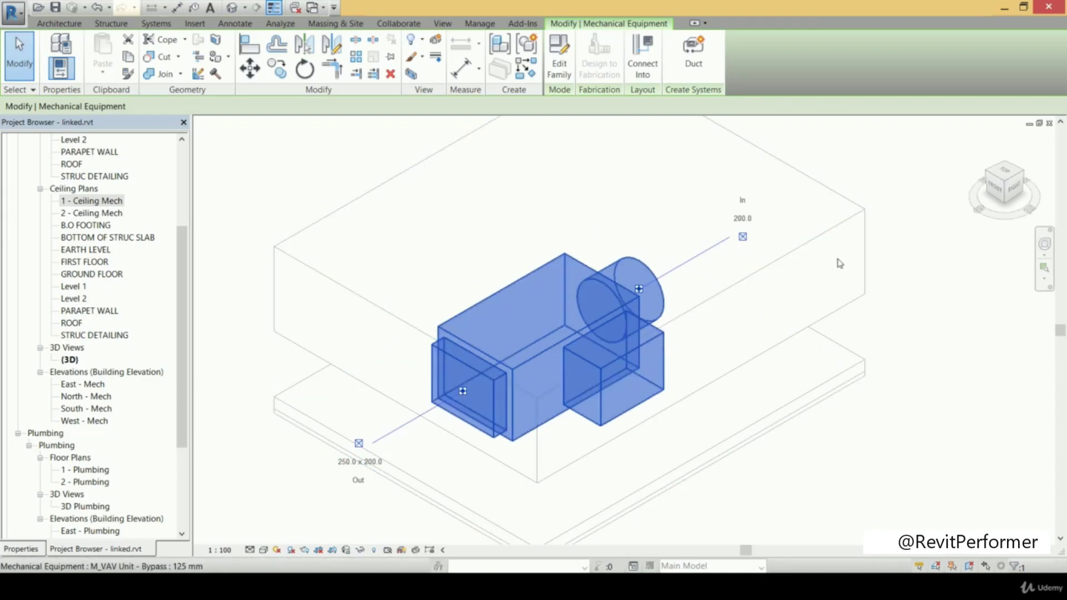
pyautogui.click(1049, 124)
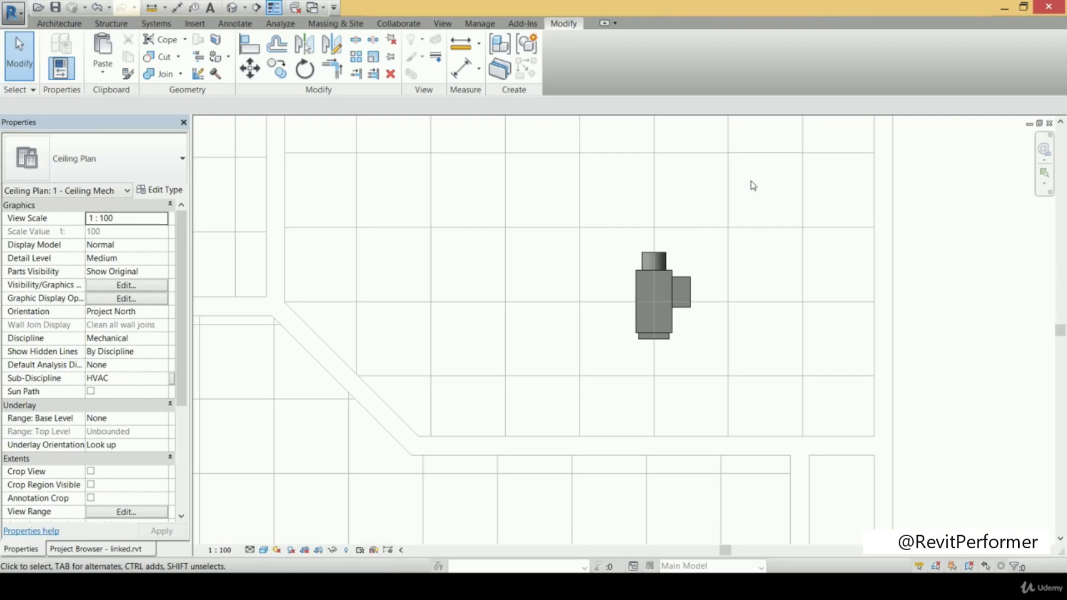
# - Look over the ceiling plan's room layout around the VAV unit
pyautogui.scroll(-4, 730, 199)
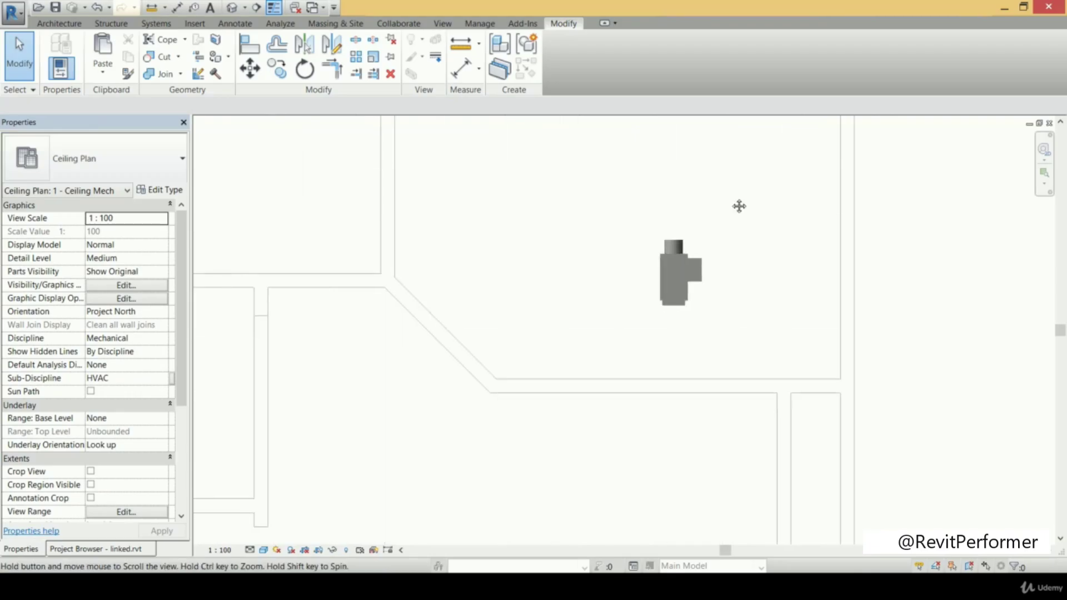
pyautogui.moveTo(730, 228); pyautogui.dragTo(691, 291, button='middle')
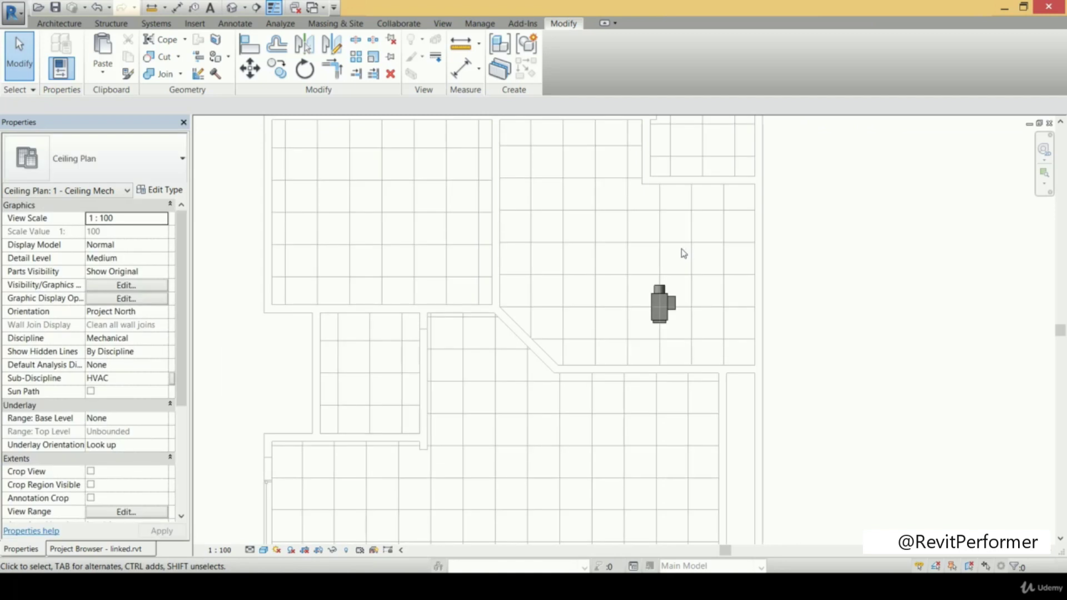
pyautogui.scroll(-4, 682, 249)
pyautogui.scroll(-1, 583, 303)
pyautogui.moveTo(622, 259); pyautogui.dragTo(633, 185, button='middle')
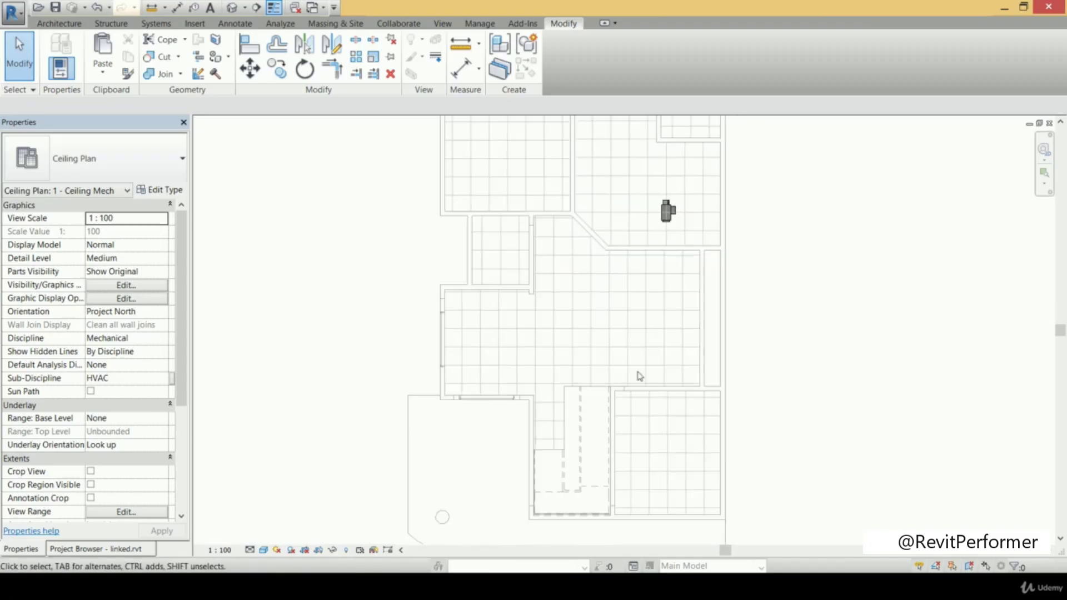
pyautogui.moveTo(636, 288); pyautogui.dragTo(615, 276, button='middle')
pyautogui.scroll(2, 615, 275)
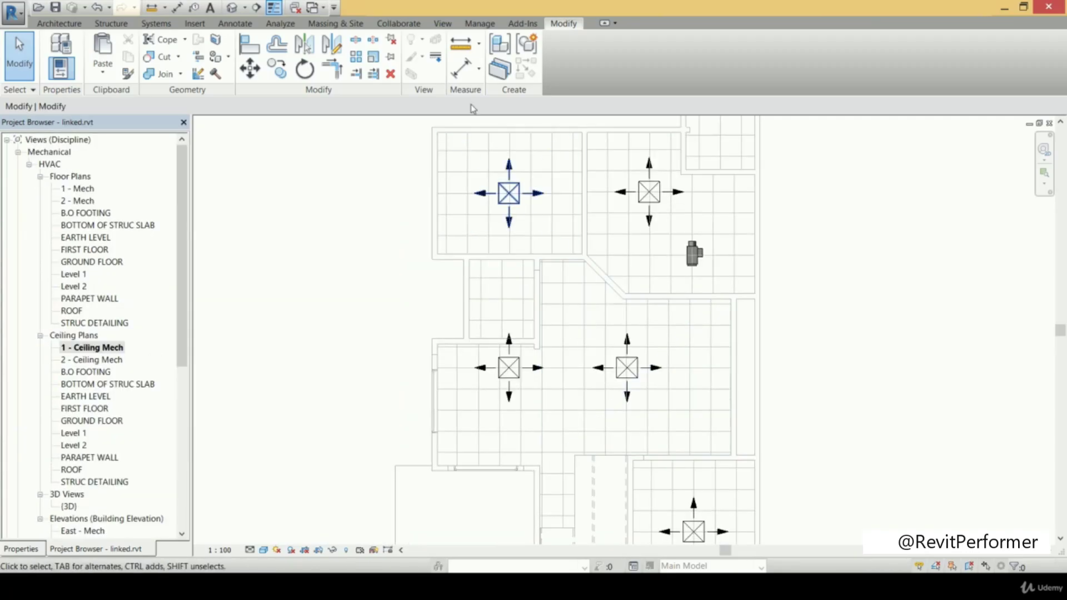
# - Examine the supply diffusers in the rooms and their locations relative to the VAV unit
pyautogui.moveTo(626, 290); pyautogui.dragTo(638, 94, button='middle')
pyautogui.moveTo(673, 234); pyautogui.dragTo(657, 377, button='middle')
pyautogui.moveTo(620, 276); pyautogui.dragTo(602, 360, button='middle')
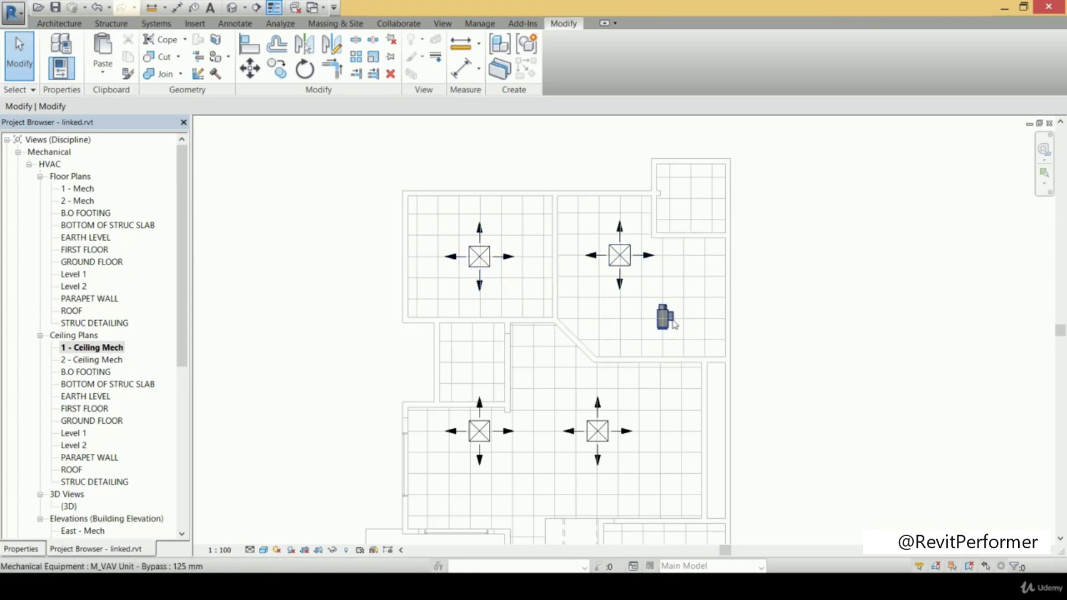
pyautogui.moveTo(577, 374); pyautogui.dragTo(557, 255, button='middle')
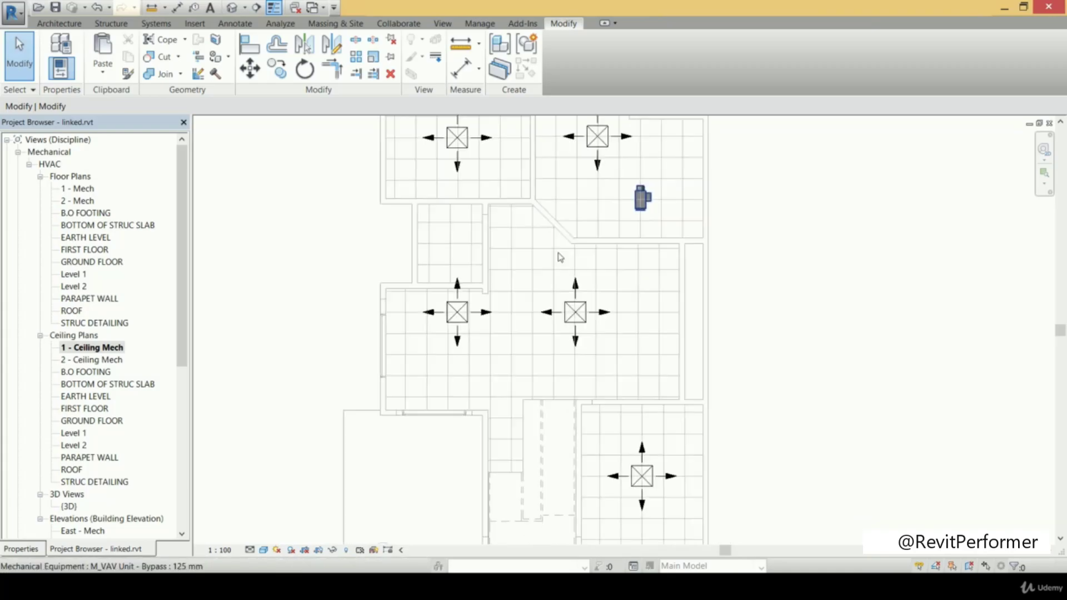
pyautogui.scroll(-2, 510, 293)
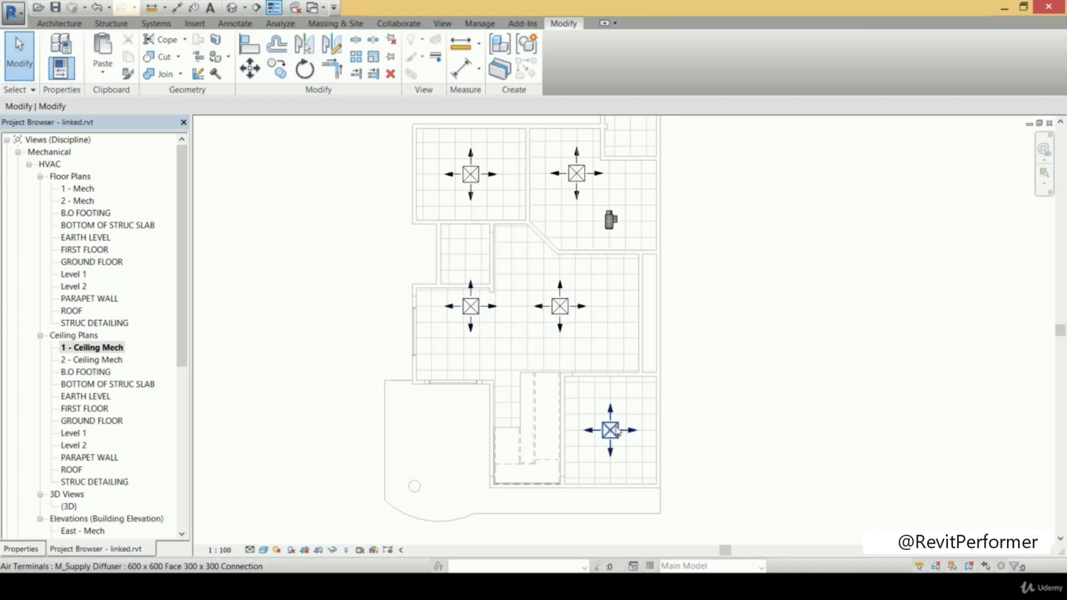
pyautogui.moveTo(613, 333); pyautogui.dragTo(629, 414, button='middle')
pyautogui.scroll(2, 495, 258)
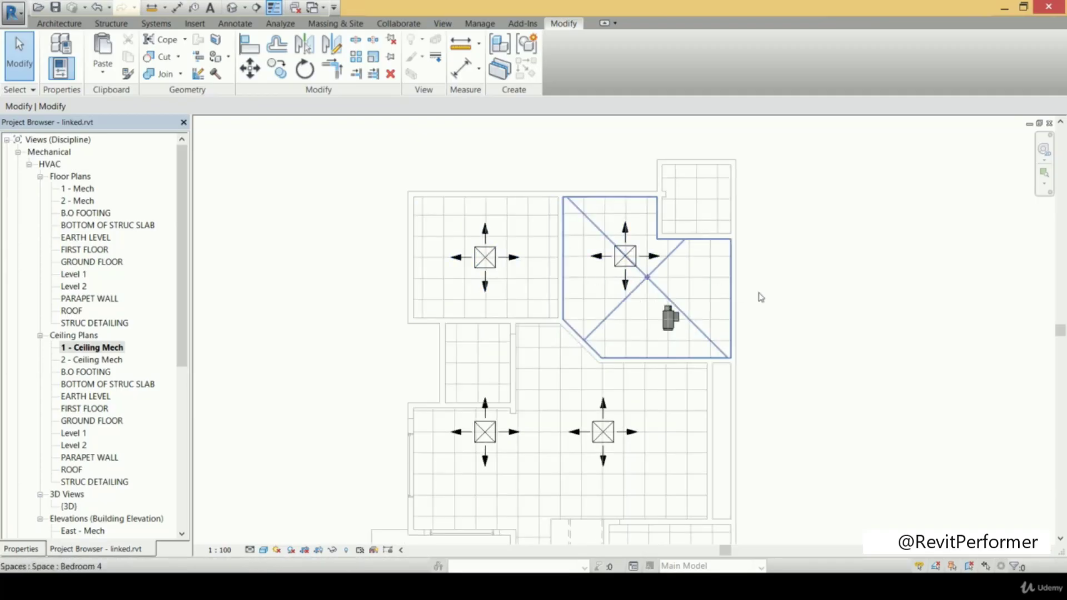
# - Move the VAV unit from the chamfered-corner room into the small room adjoining it at the upper corner of the plan
pyautogui.scroll(2, 722, 308)
pyautogui.moveTo(661, 297); pyautogui.dragTo(666, 319, button='middle')
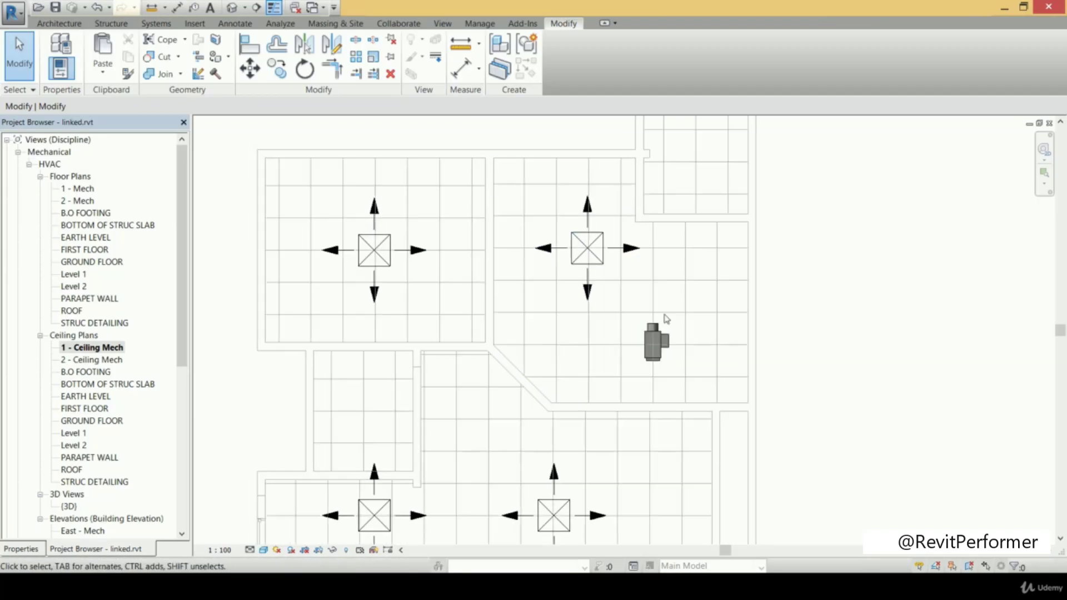
pyautogui.scroll(2, 666, 319)
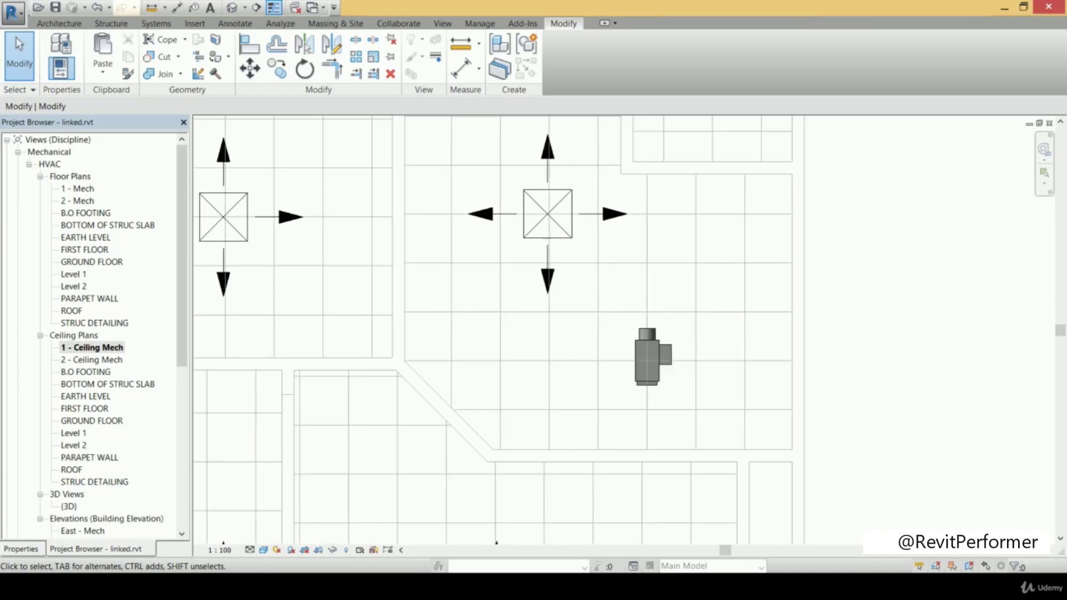
pyautogui.moveTo(660, 356); pyautogui.dragTo(693, 340, button='middle')
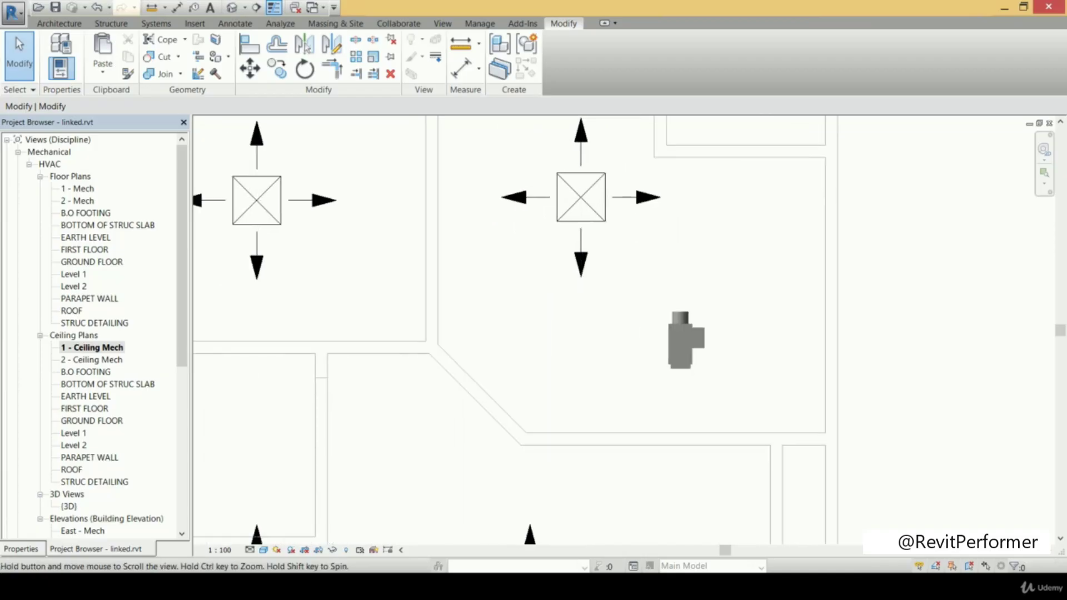
pyautogui.click(693, 340)
pyautogui.moveTo(694, 340); pyautogui.dragTo(774, 220)
pyautogui.scroll(3, 767, 223)
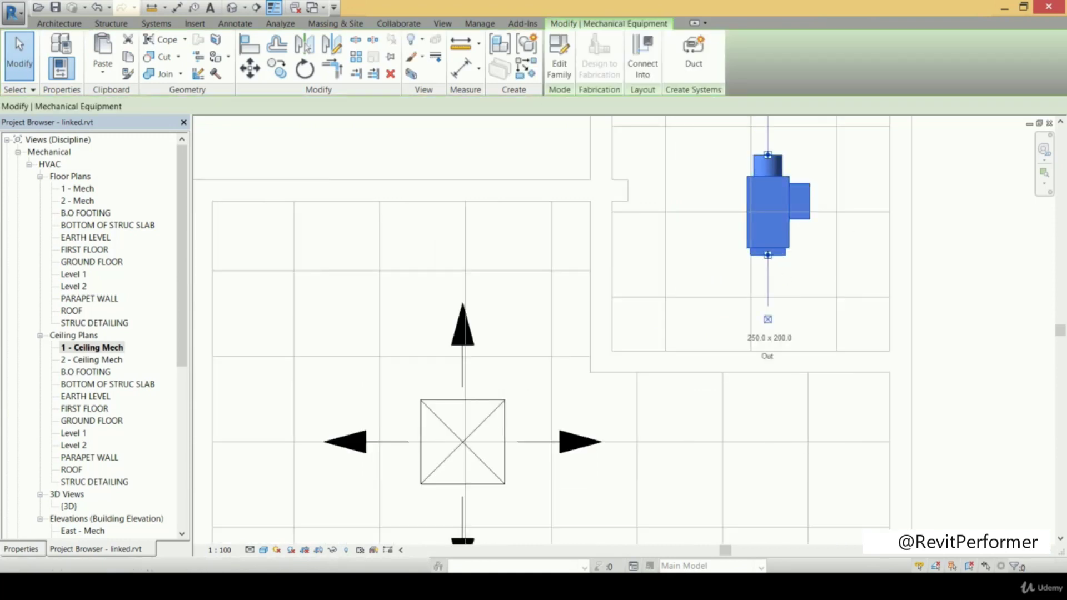
# - Rotate the VAV unit 90° clockwise so its outlet faces the rooms with the diffusers
pyautogui.moveTo(795, 228)
pyautogui.mouseDown(button='middle')
pyautogui.moveTo(782, 315)
pyautogui.moveTo(805, 226)
pyautogui.mouseUp(button='middle')
pyautogui.scroll(-1, 804, 225)
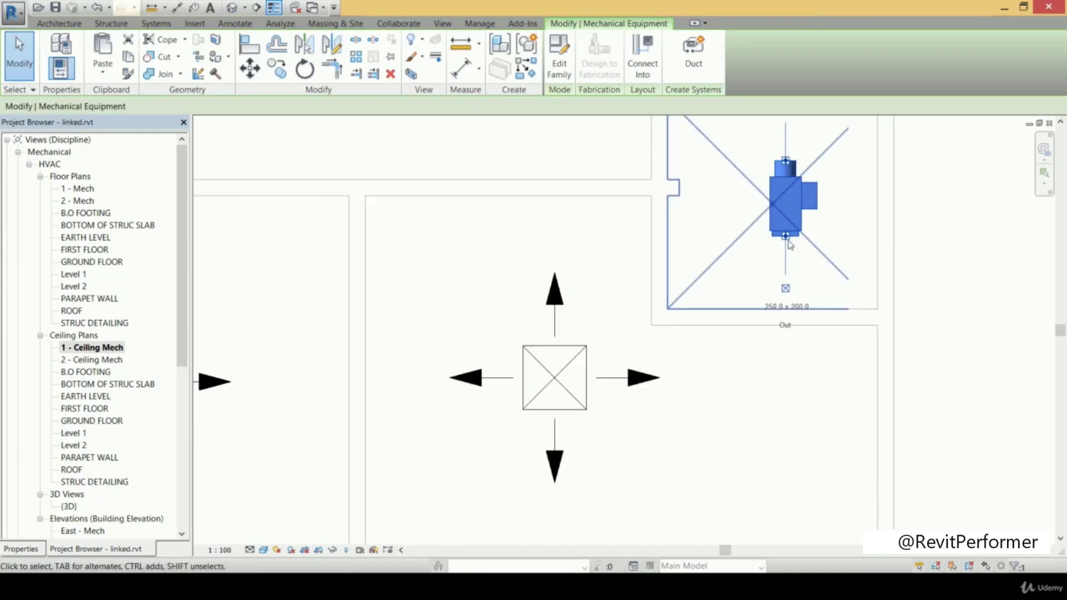
pyautogui.scroll(-2, 809, 270)
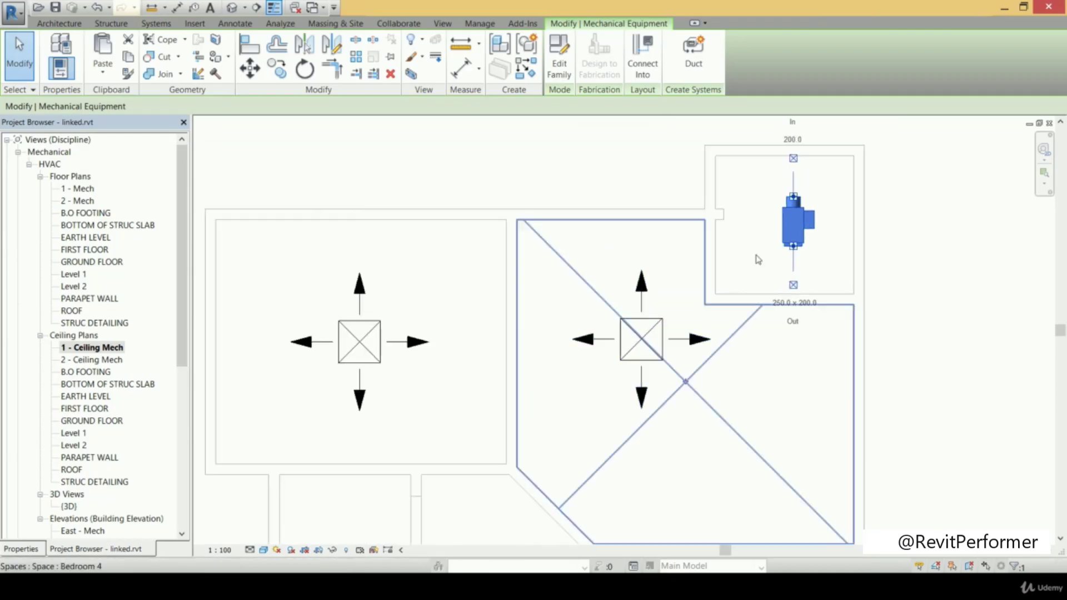
pyautogui.moveTo(833, 238); pyautogui.dragTo(816, 248, button='middle')
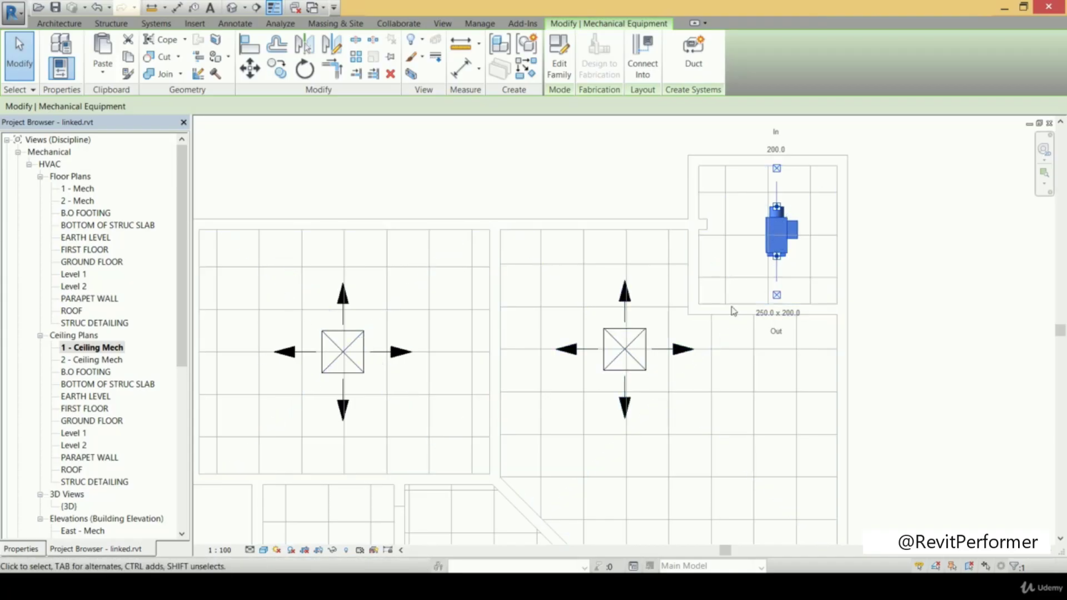
pyautogui.moveTo(828, 236); pyautogui.dragTo(747, 286, button='middle')
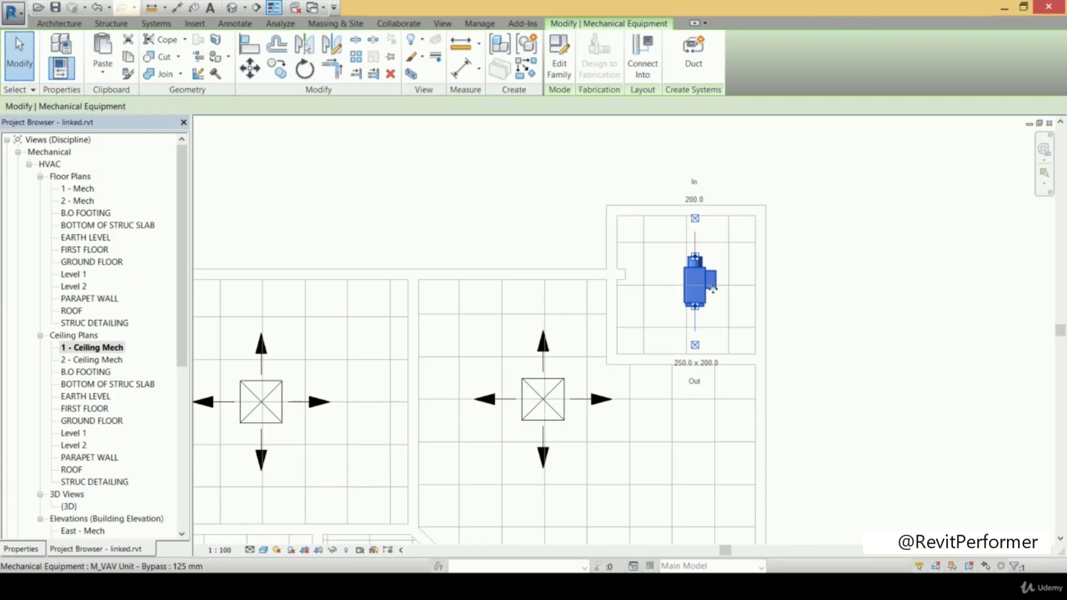
pyautogui.scroll(2, 704, 292)
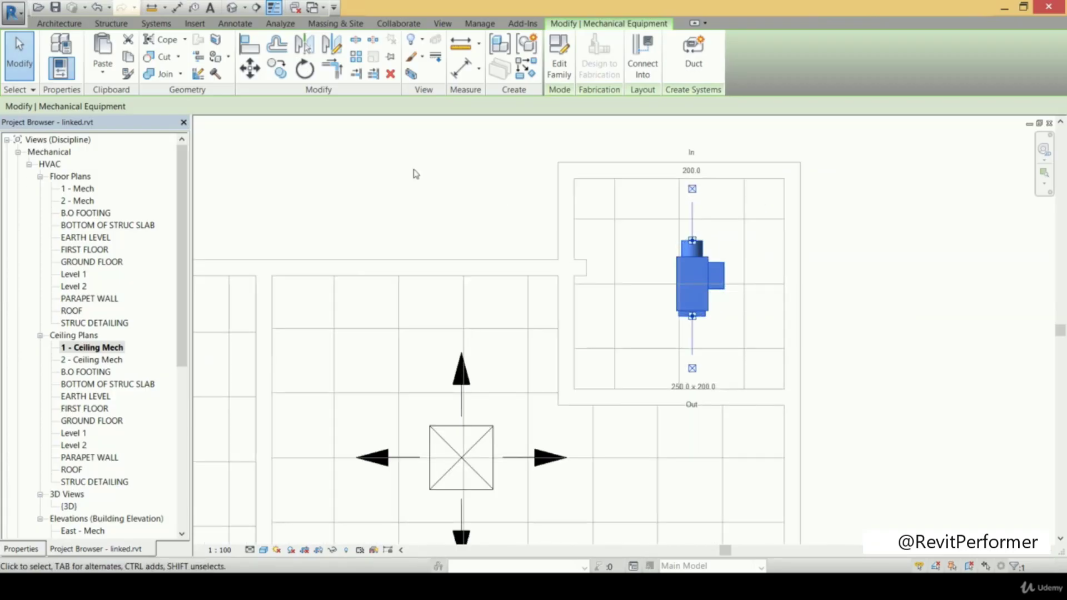
pyautogui.click(305, 66)
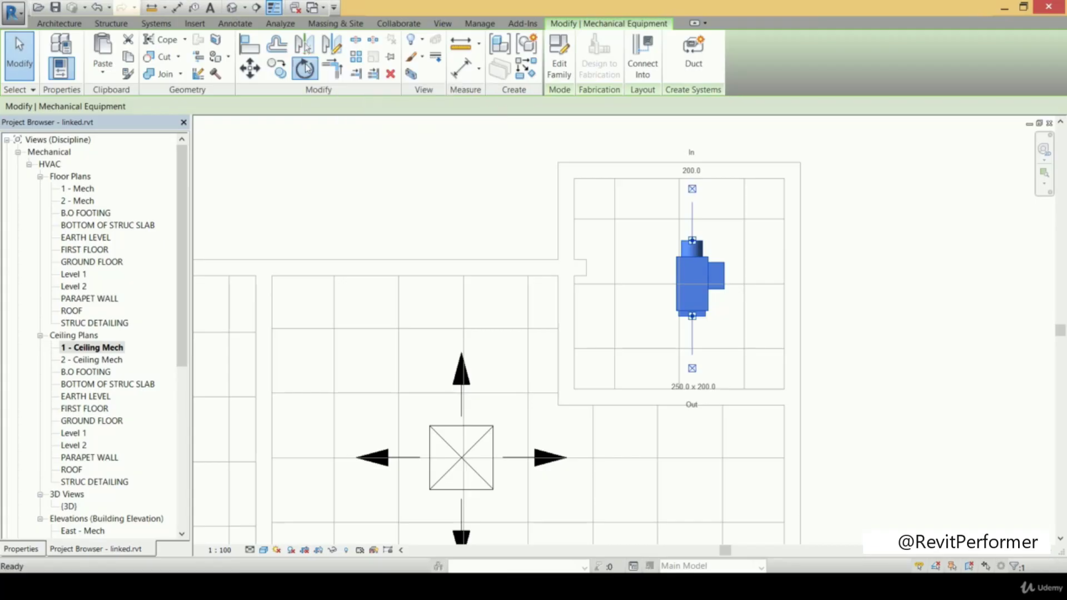
pyautogui.click(699, 214)
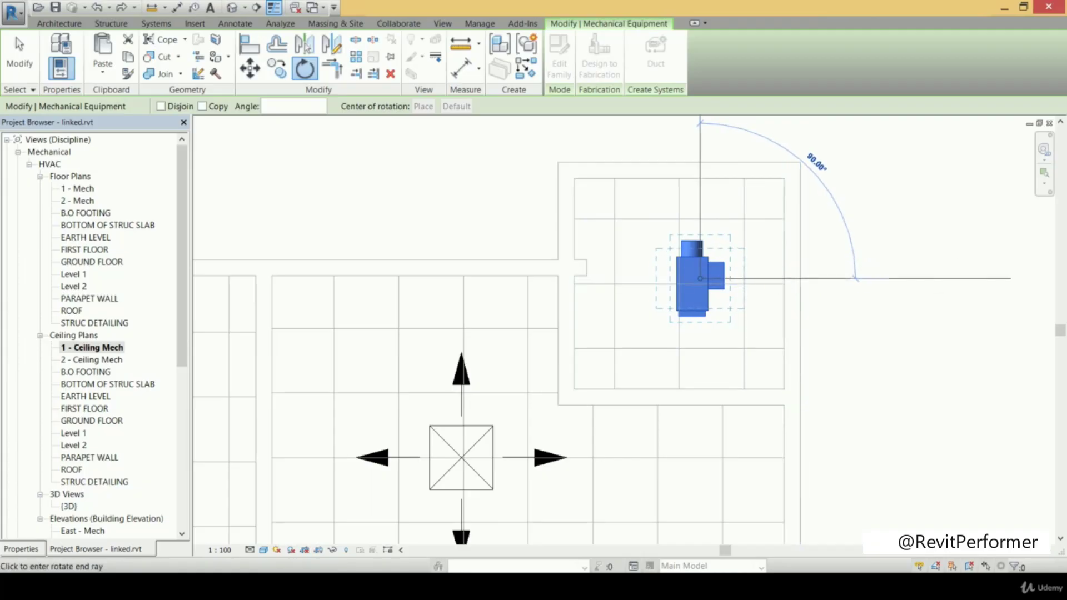
pyautogui.click(855, 278)
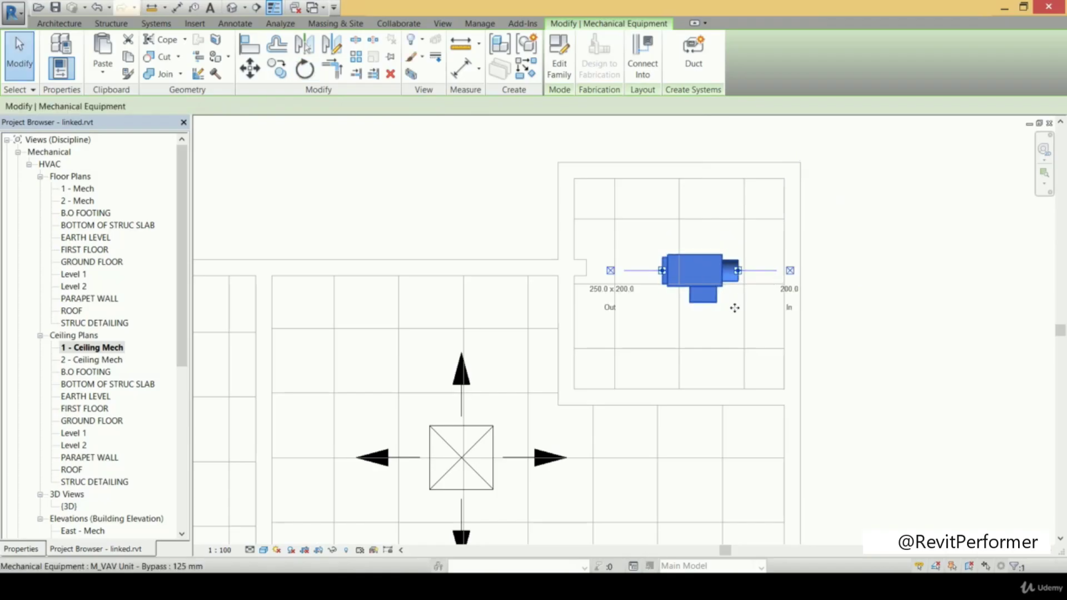
# - Shift the rotated VAV unit down within the small room, closer to its lower wall
pyautogui.click(697, 227)
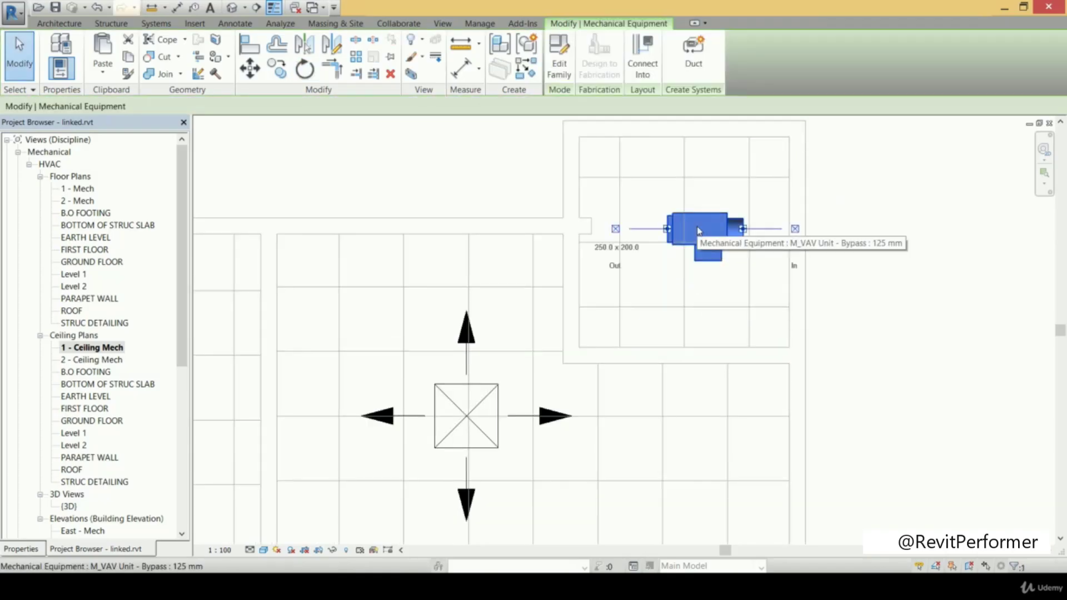
pyautogui.moveTo(701, 231); pyautogui.dragTo(704, 273)
pyautogui.click(908, 240)
pyautogui.scroll(3, 735, 221)
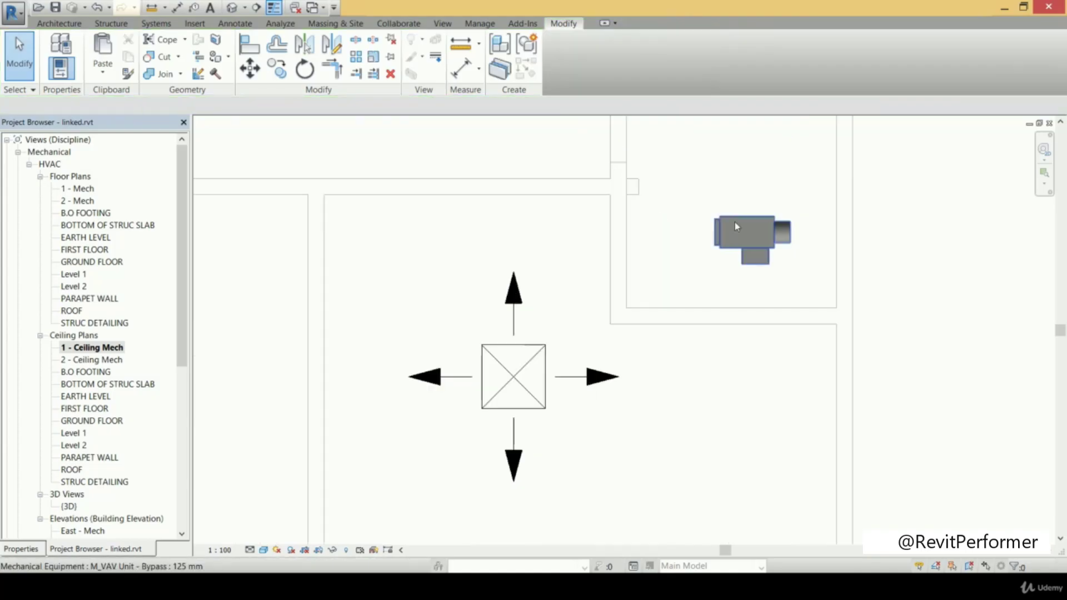
# - Draw a straight 250 x 200 duct at 3200 mm offset from the VAV unit's outlet to just past the farther upper room's diffuser
pyautogui.click(727, 235)
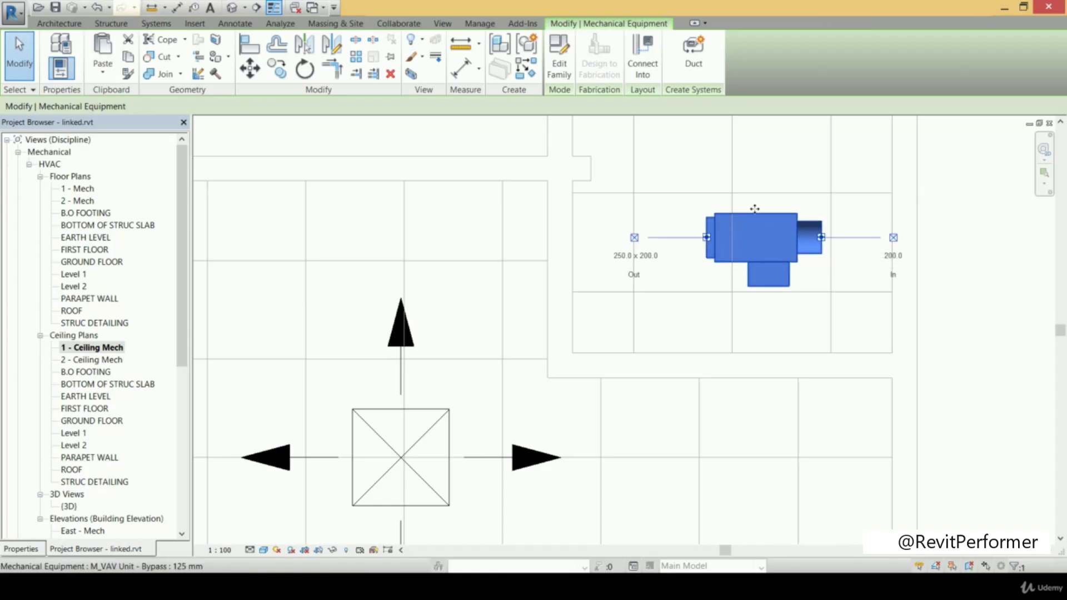
pyautogui.click(634, 239)
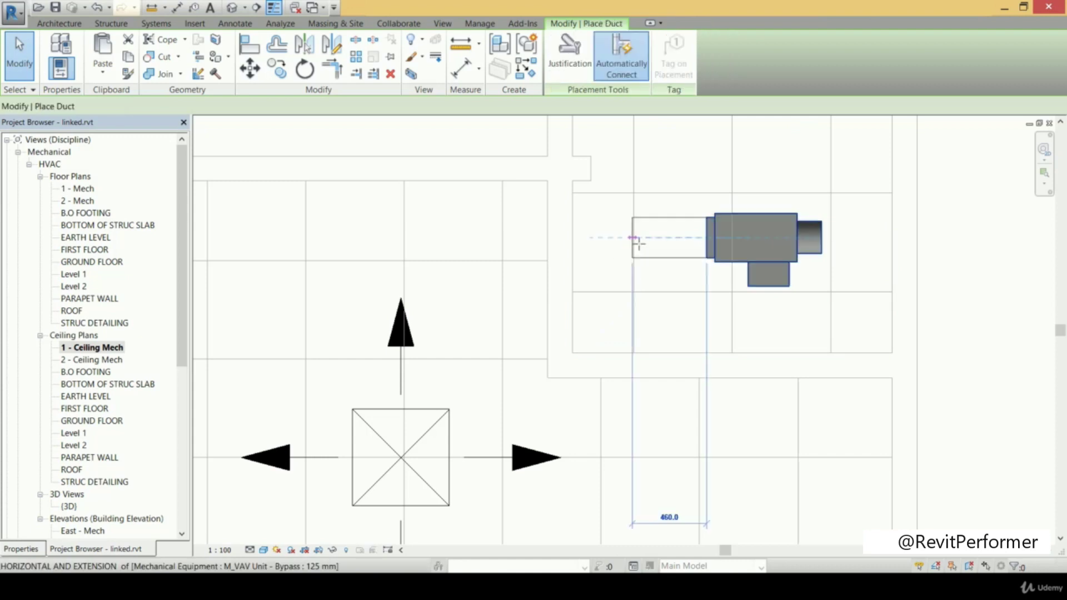
pyautogui.scroll(-2, 562, 238)
pyautogui.moveTo(560, 242); pyautogui.dragTo(724, 245, button='middle')
pyautogui.scroll(-3, 717, 242)
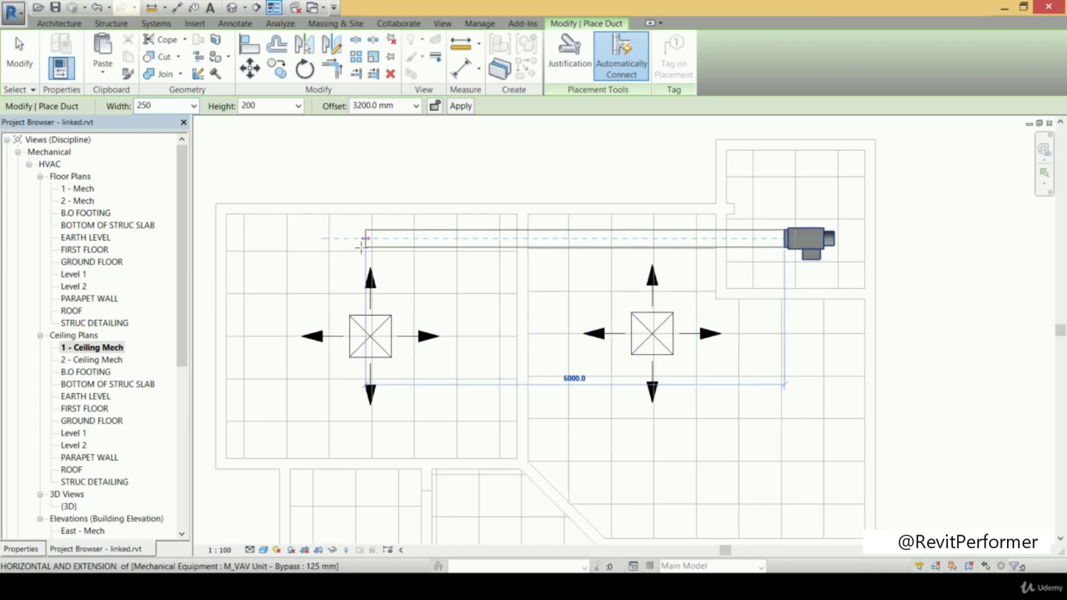
pyautogui.click(297, 238)
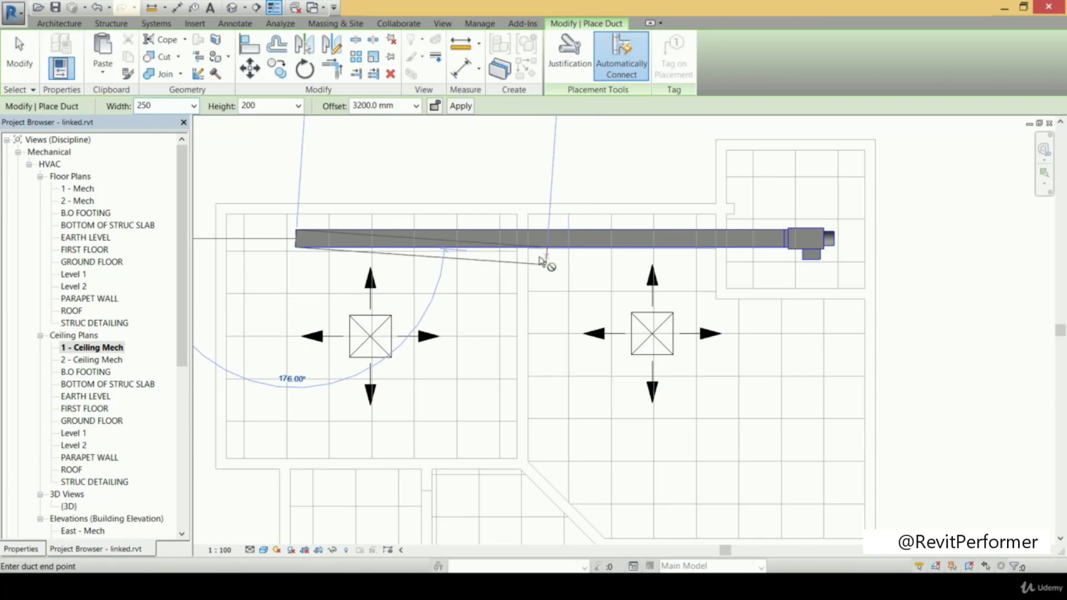
pyautogui.press('Escape')
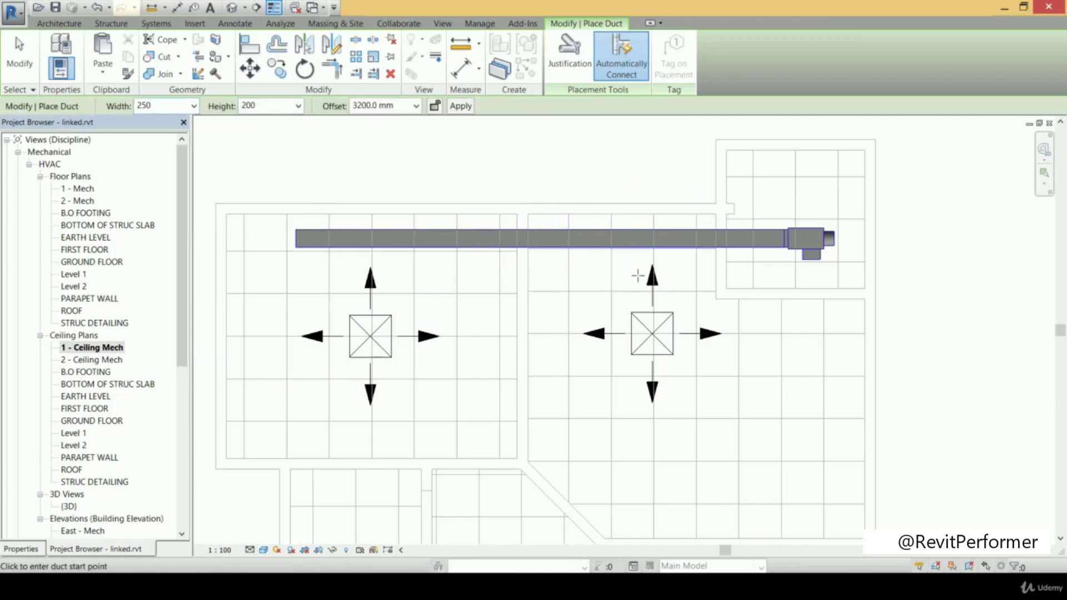
pyautogui.click(654, 247)
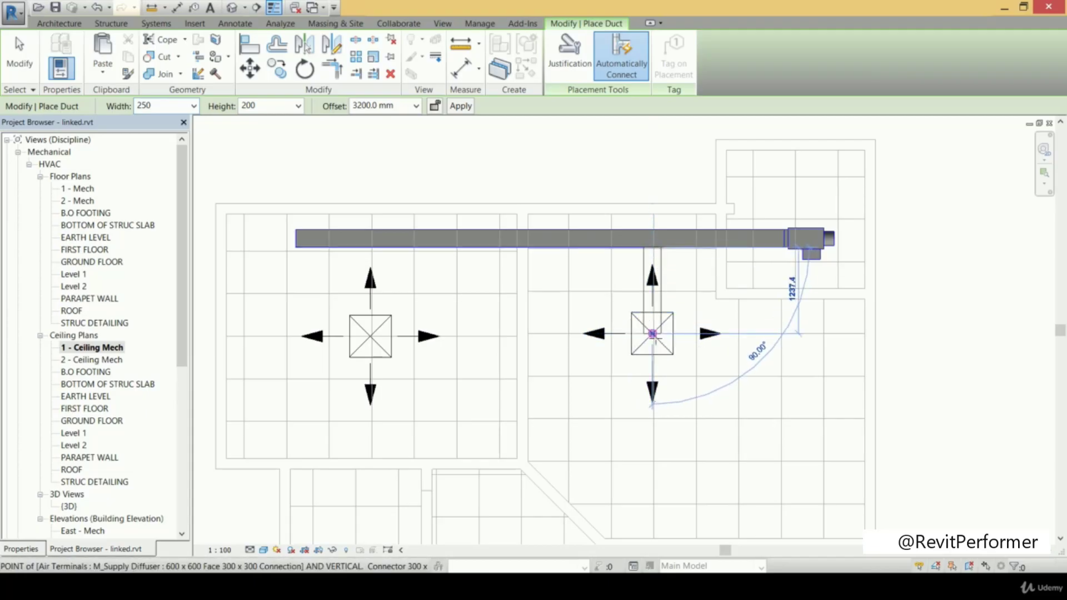
pyautogui.press('Escape')
pyautogui.press('Escape')
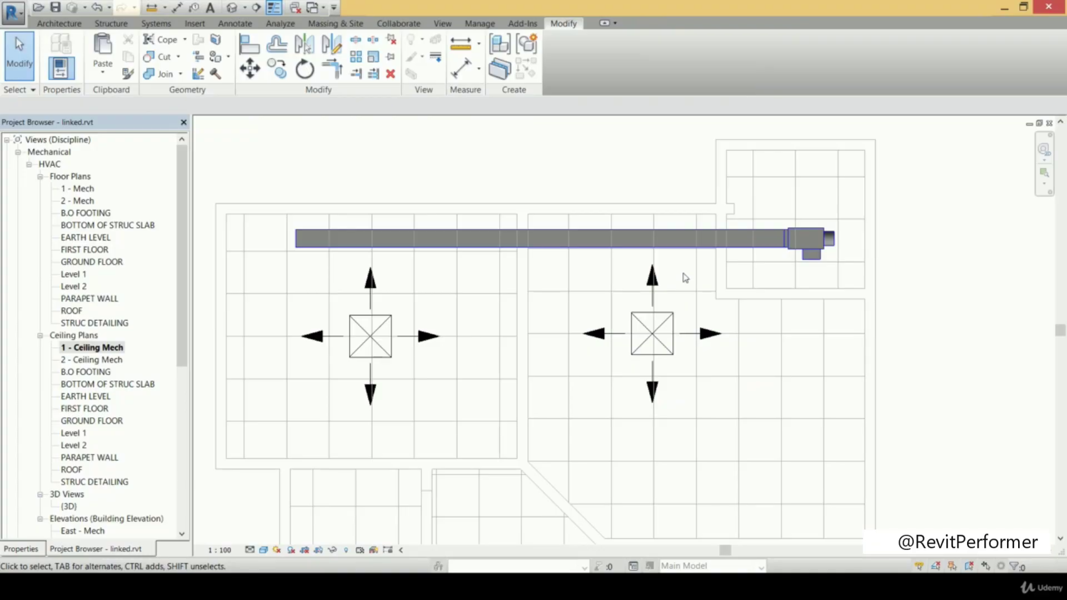
# - Try to draw a 250 x 200 branch duct from the main duct to the nearer diffuser's centre, and expand the error report's affected elements
pyautogui.click(156, 24)
pyautogui.click(53, 56)
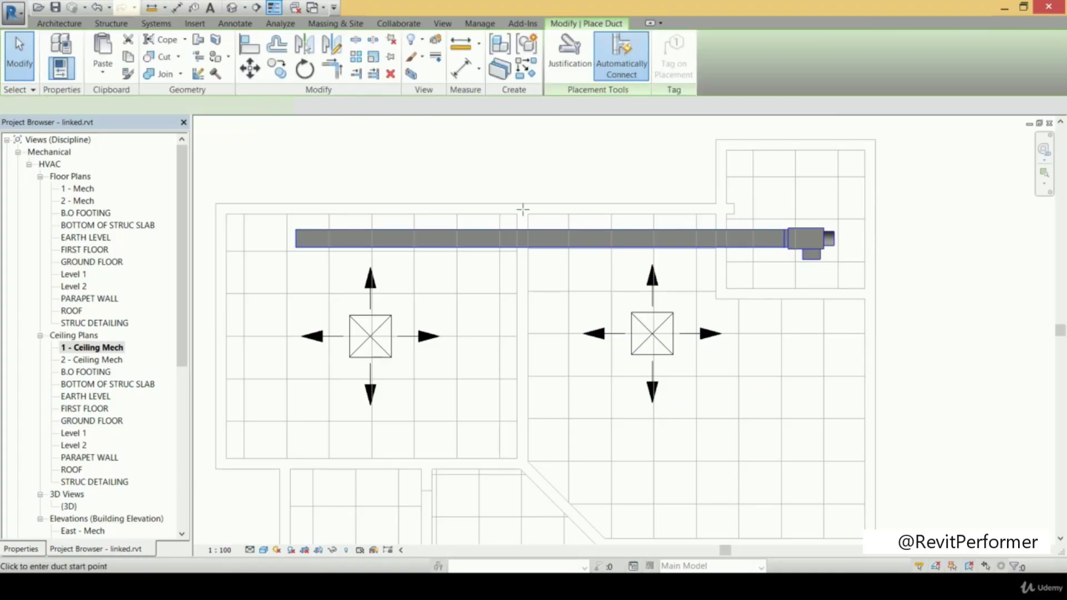
pyautogui.click(654, 249)
pyautogui.click(653, 334)
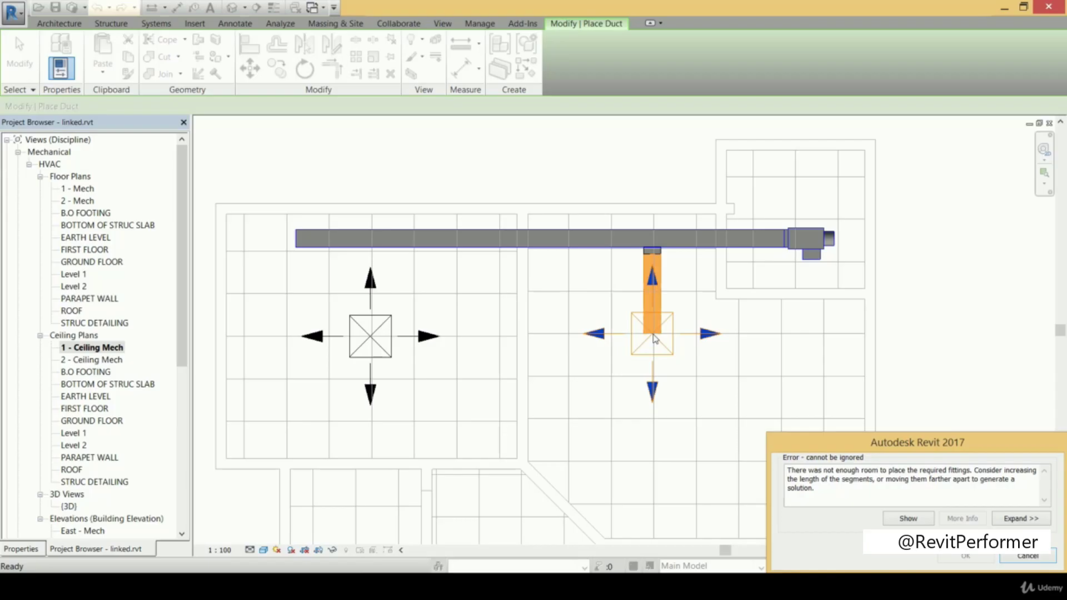
pyautogui.click(1020, 519)
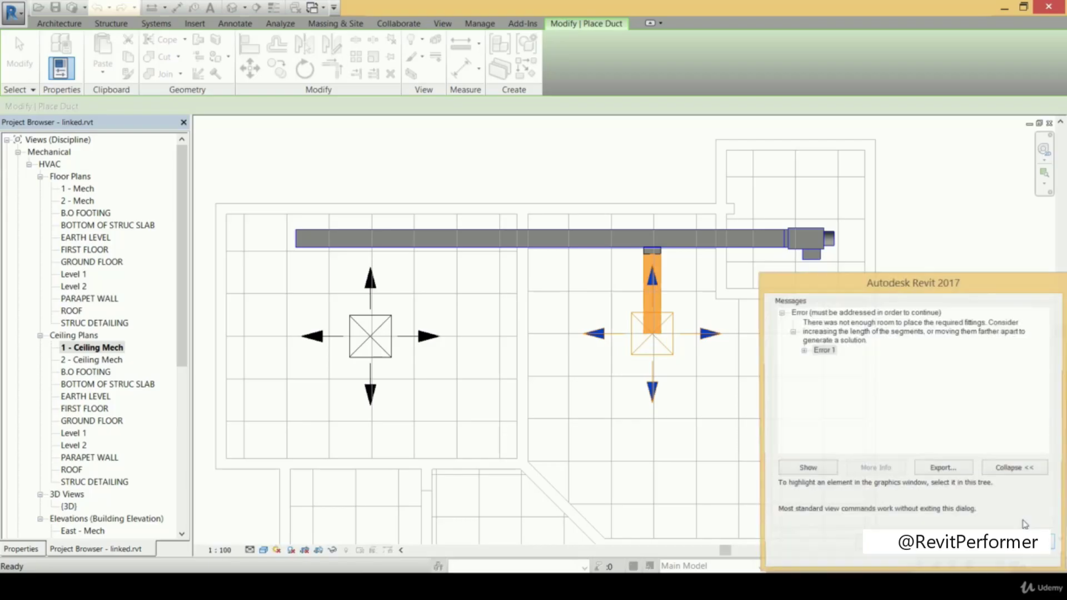
pyautogui.doubleClick(814, 350)
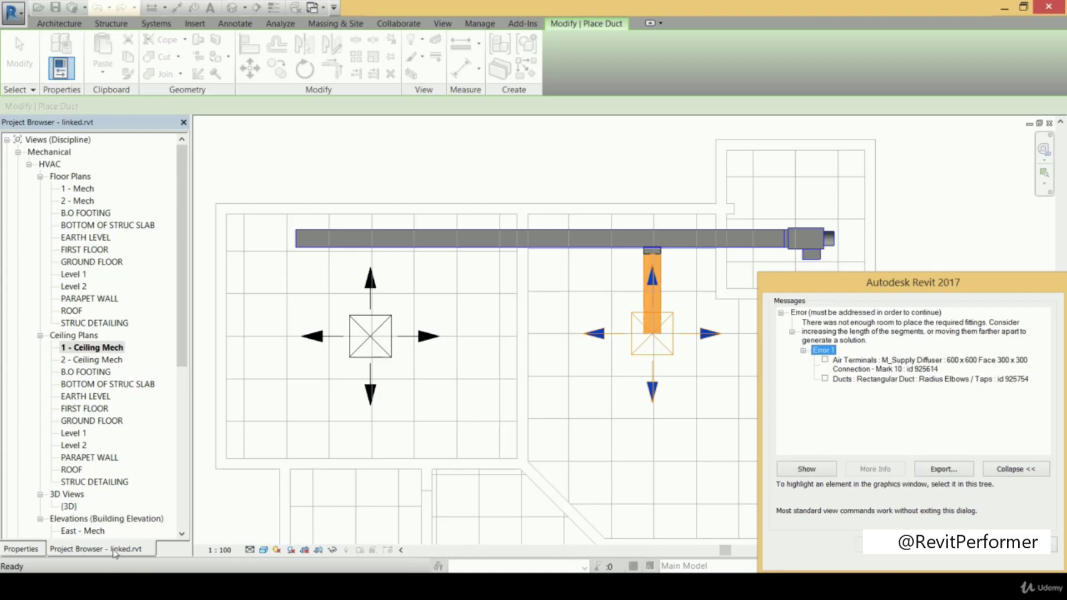
# - Examine the height gap between the branch duct and diffuser in the East - Mech elevation, and cancel the duct placement
pyautogui.click(179, 341)
pyautogui.scroll(-2, 101, 450)
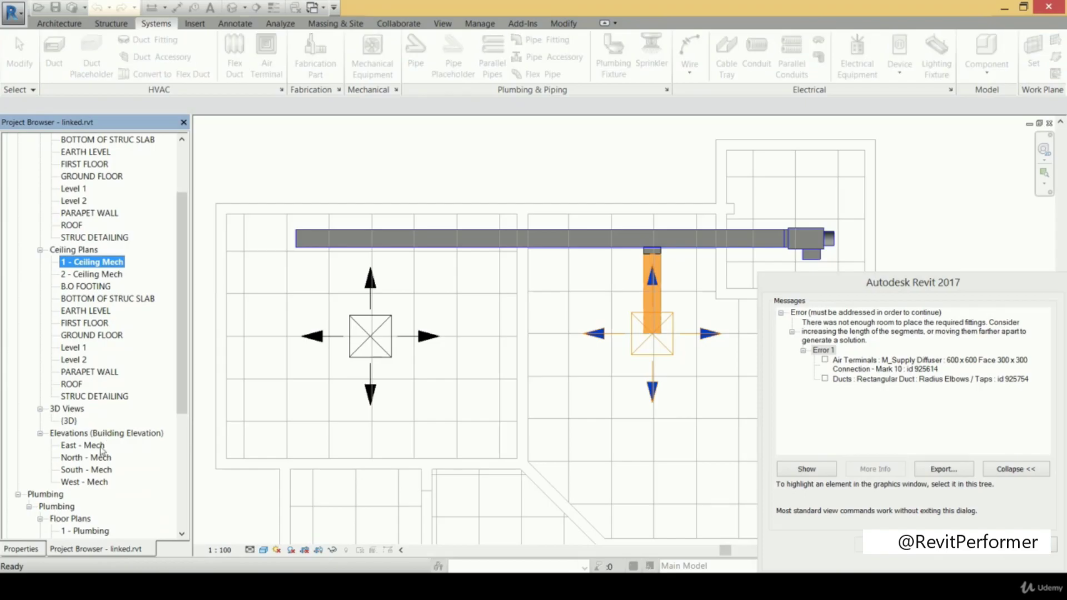
pyautogui.doubleClick(102, 446)
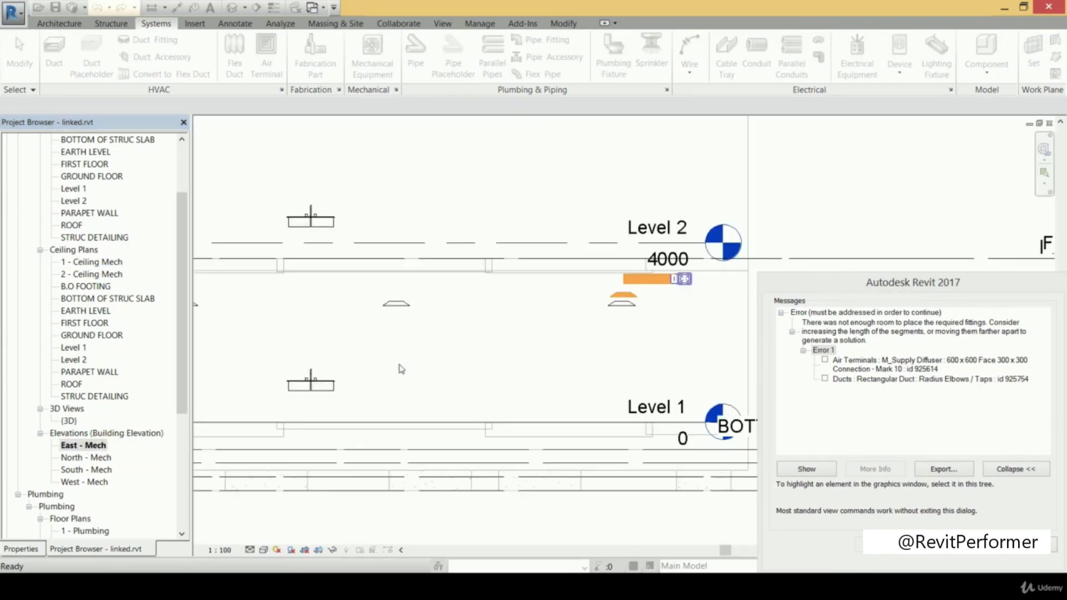
pyautogui.scroll(5, 594, 283)
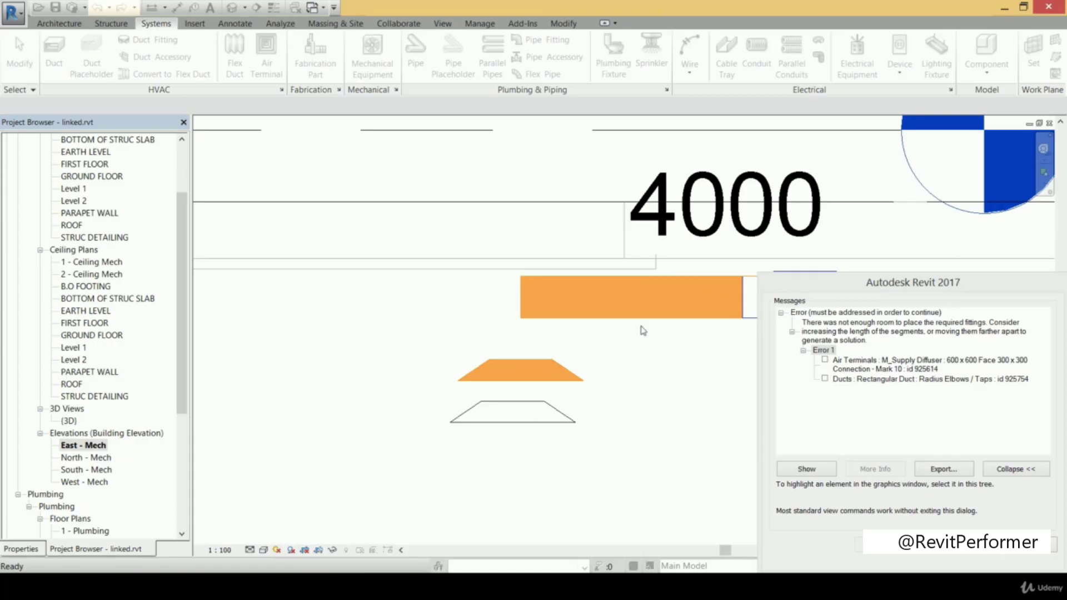
pyautogui.scroll(-3, 639, 293)
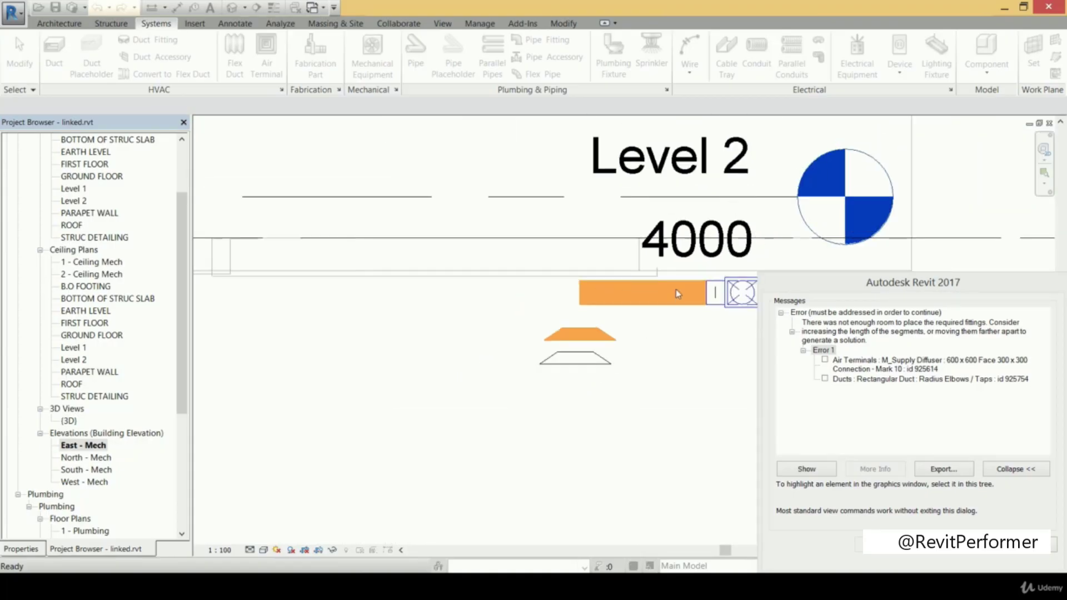
pyautogui.scroll(-1, 744, 293)
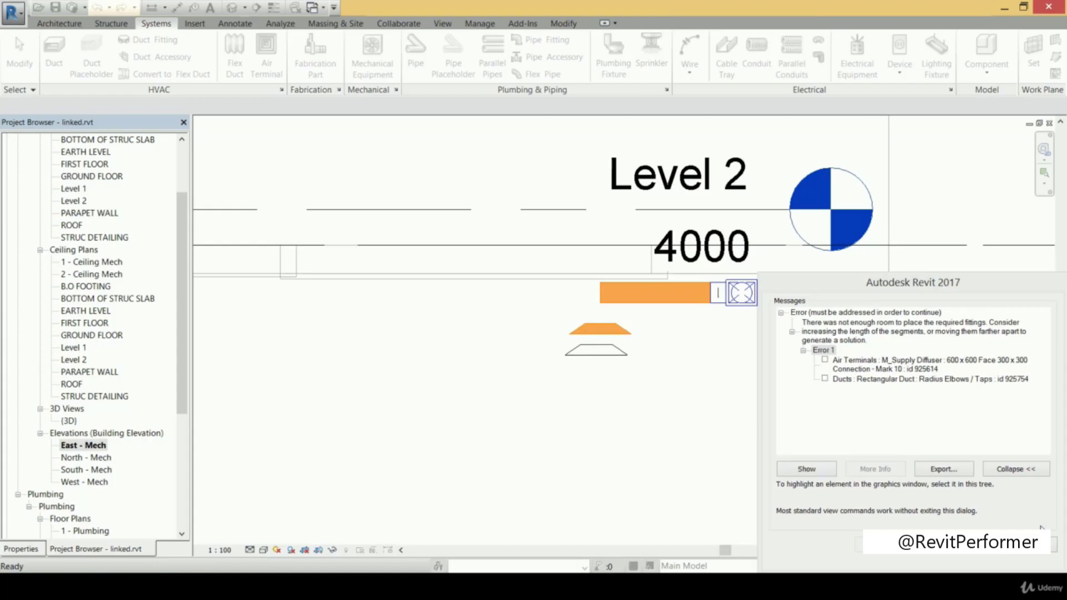
pyautogui.click(1054, 543)
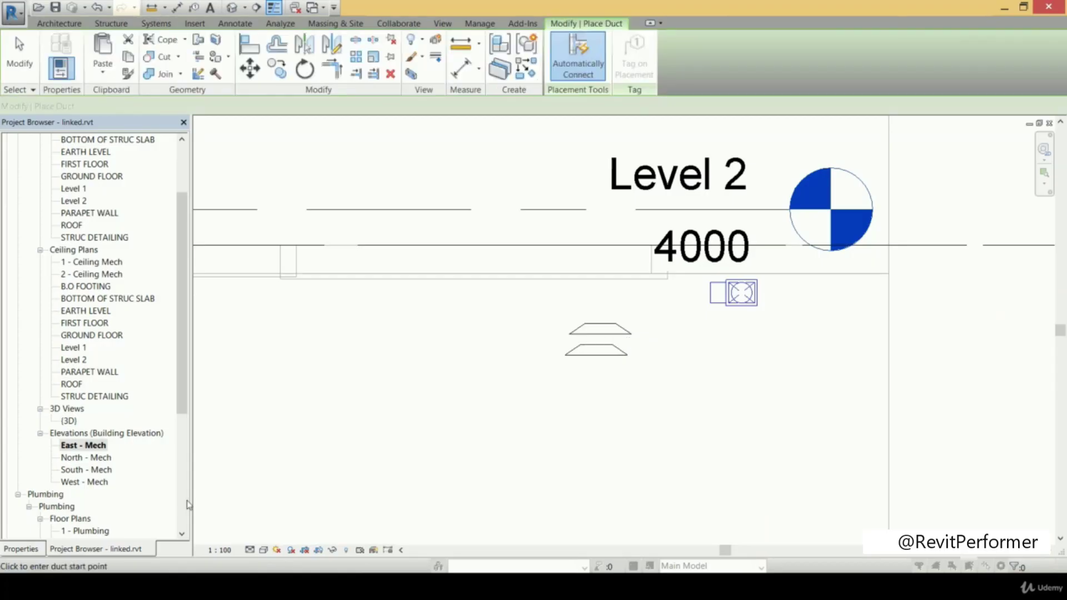
# - Set the offset of the supply diffuser below the VAV unit to 2600 mm in the East - Mech elevation
pyautogui.click(630, 332)
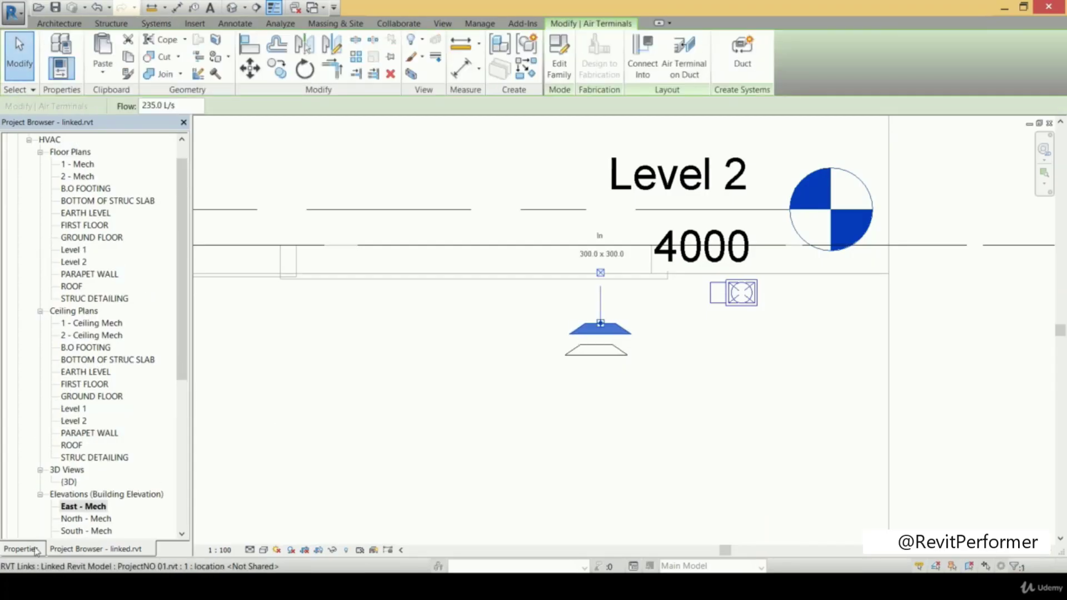
pyautogui.click(17, 550)
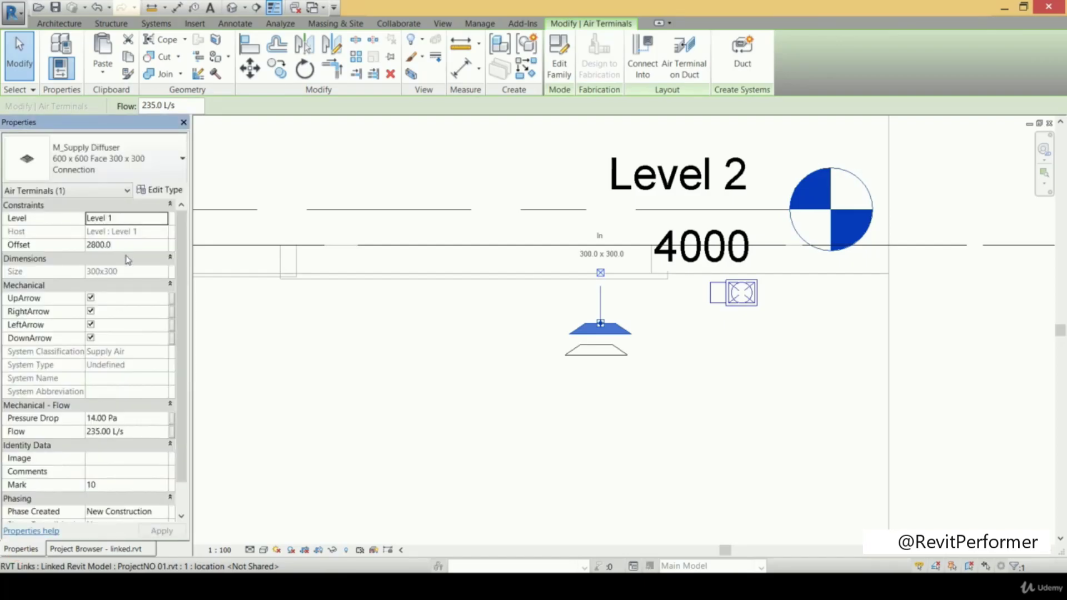
pyautogui.click(115, 246)
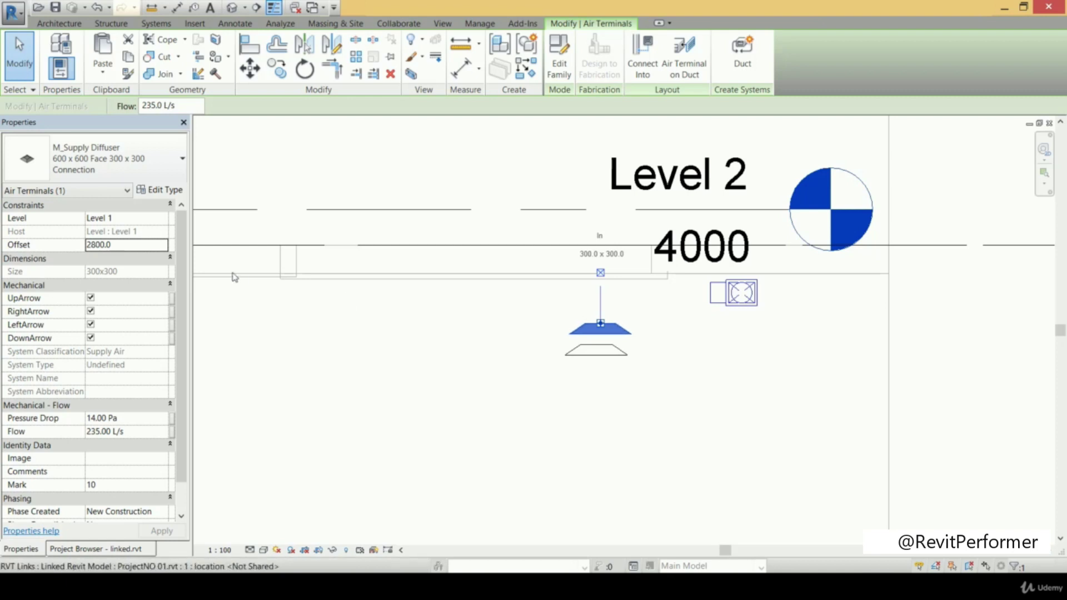
pyautogui.click(110, 245)
pyautogui.doubleClick(106, 245)
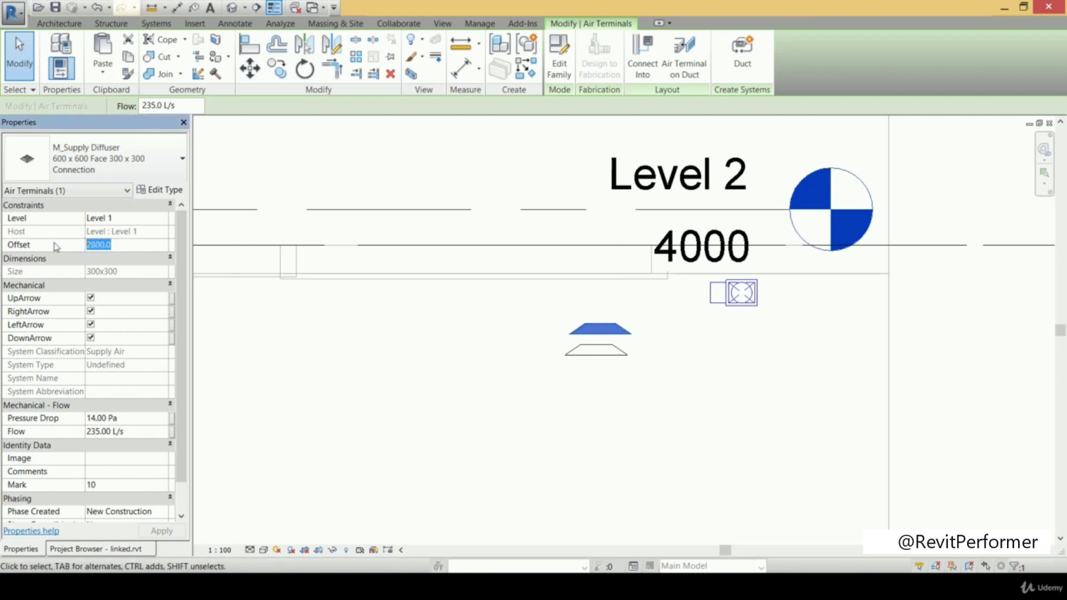
pyautogui.write('2600')
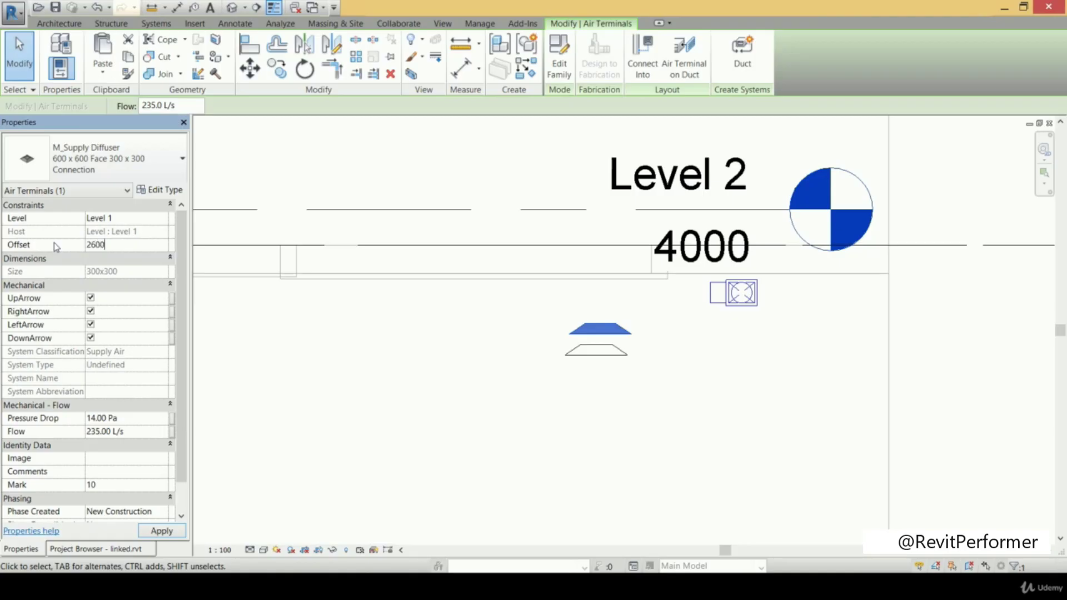
pyautogui.press('Return')
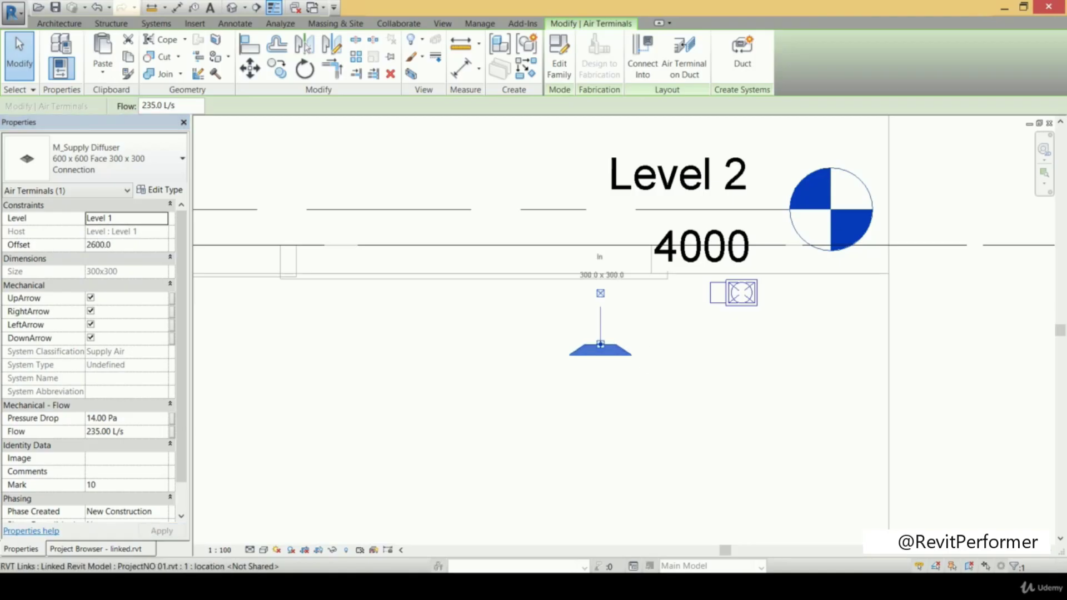
# - Draw a 250 x 200 branch duct at 3200 mm offset from the main duct to the lowered diffuser in the 1 - Ceiling Mech plan
pyautogui.click(103, 549)
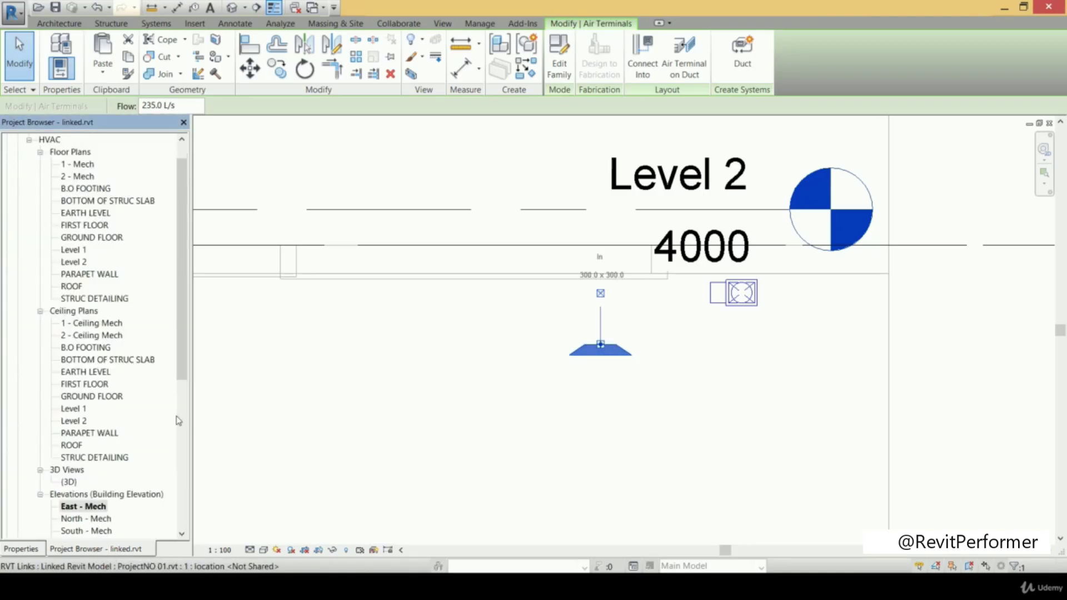
pyautogui.press('Escape')
pyautogui.scroll(1, 180, 357)
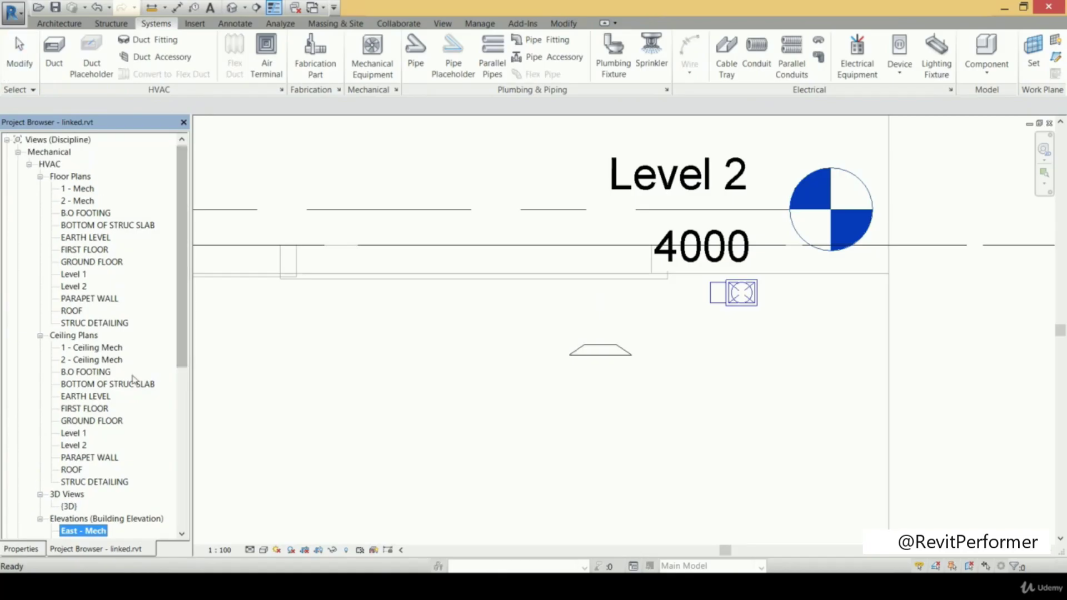
pyautogui.click(116, 349)
pyautogui.doubleClick(116, 348)
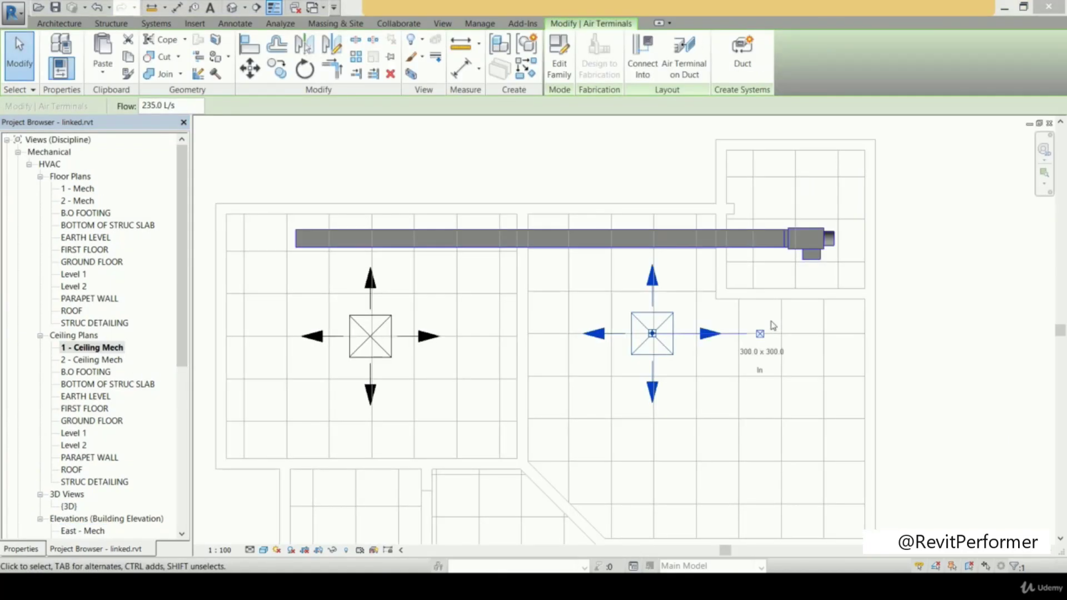
pyautogui.click(156, 24)
pyautogui.click(60, 59)
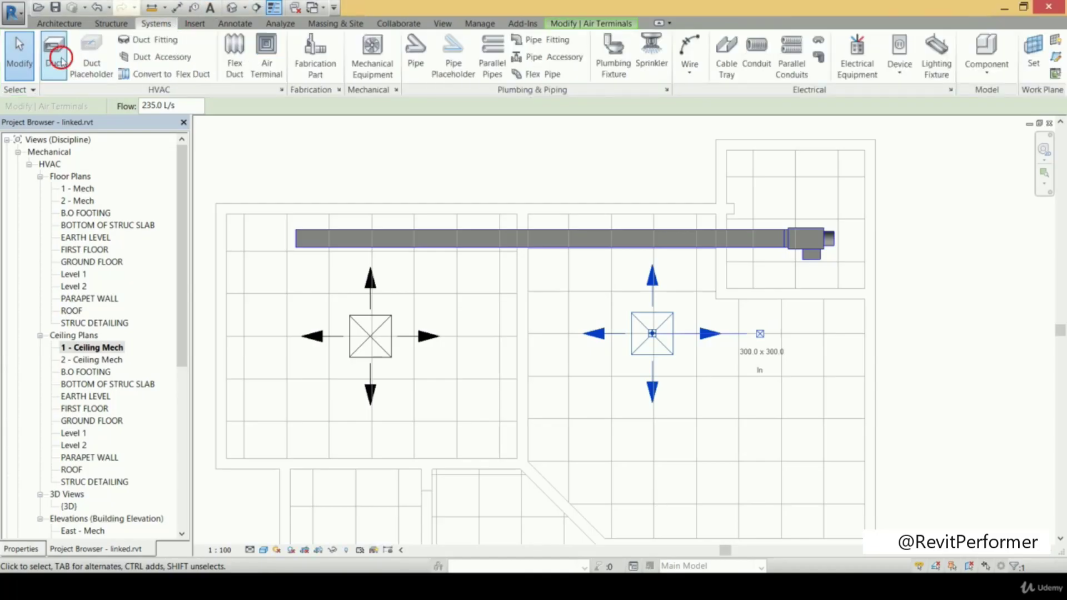
pyautogui.click(659, 251)
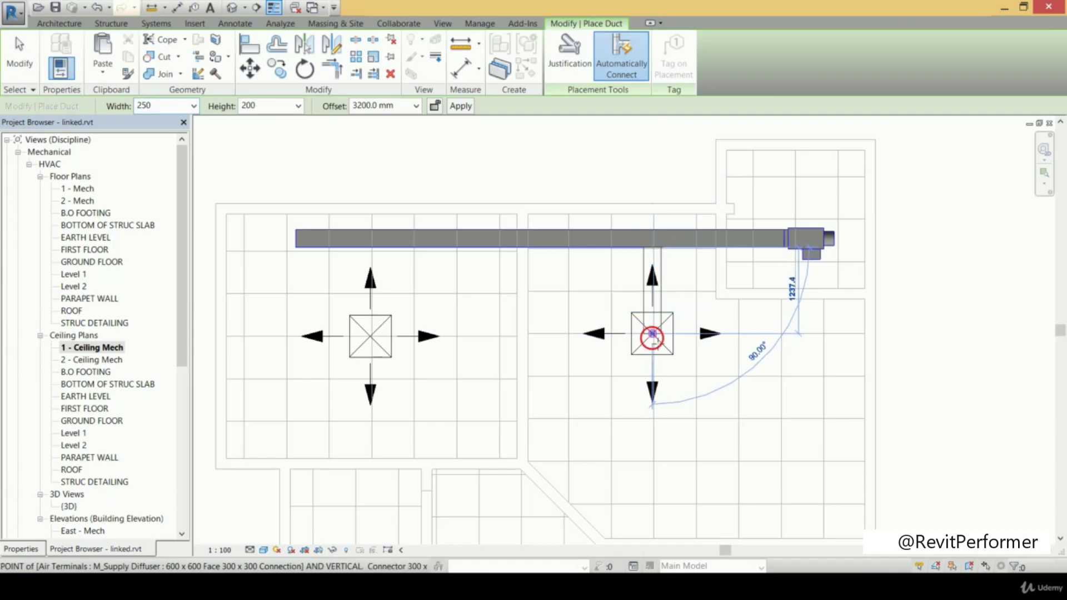
pyautogui.click(658, 343)
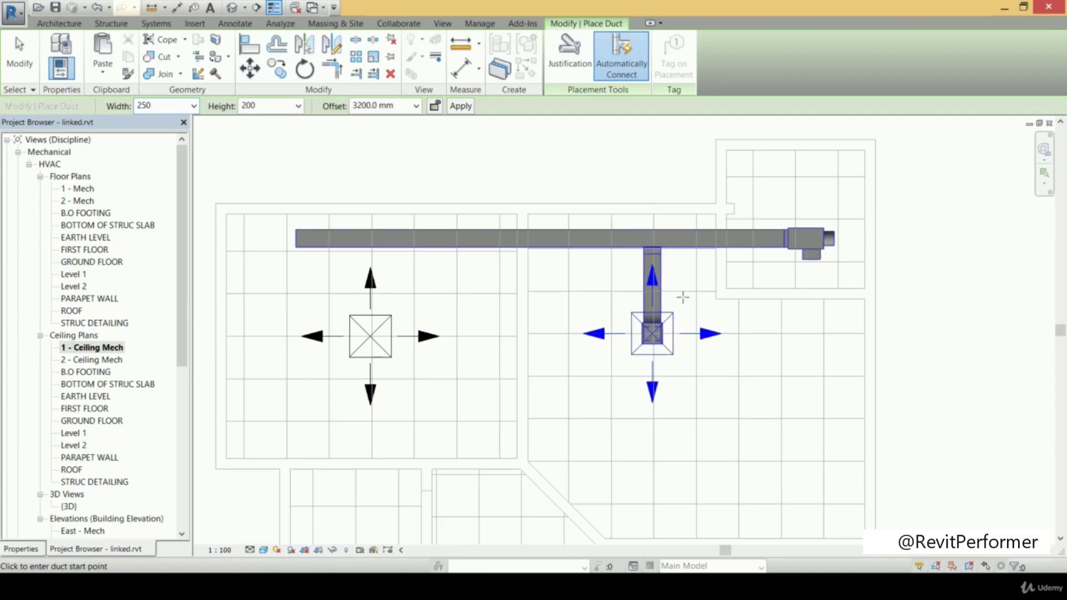
pyautogui.press('Escape')
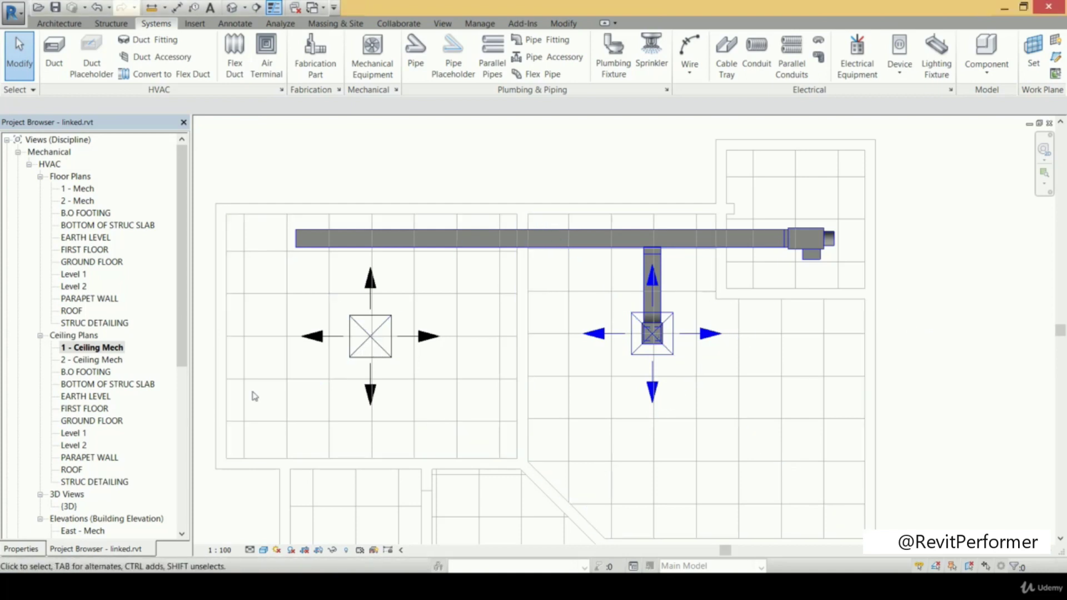
# - Inspect the branch duct's elbow and connection to the diffuser in the East - Mech elevation
pyautogui.moveTo(178, 325); pyautogui.dragTo(179, 426)
pyautogui.doubleClick(84, 347)
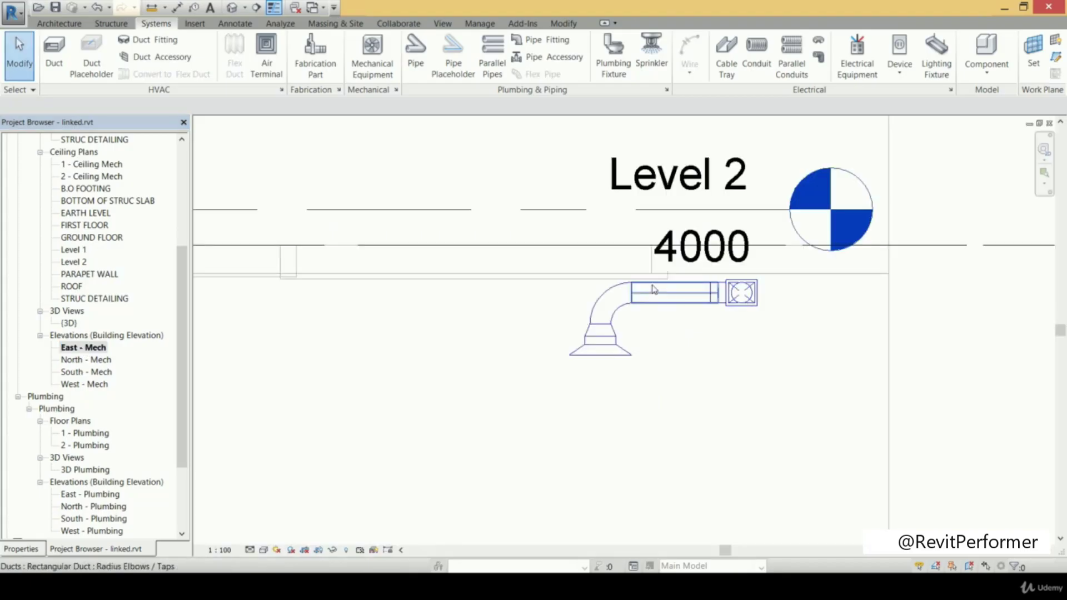
pyautogui.scroll(2, 654, 289)
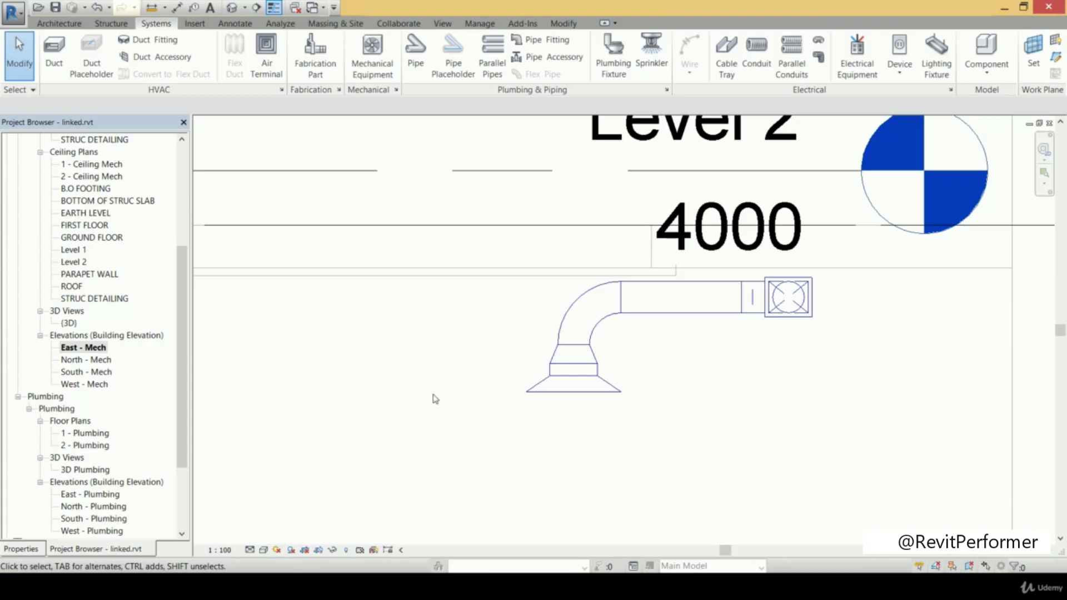
# - Set the offset of the four unconnected supply diffusers in the 1 - Ceiling Mech plan to 2700 mm
pyautogui.moveTo(181, 327); pyautogui.dragTo(171, 283)
pyautogui.doubleClick(111, 250)
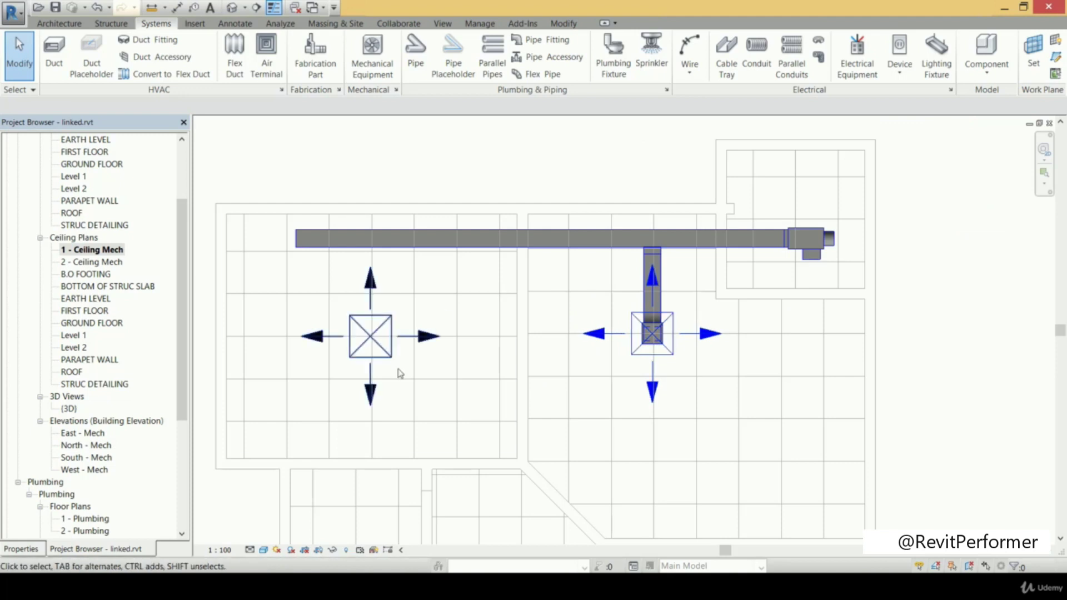
pyautogui.scroll(-5, 572, 171)
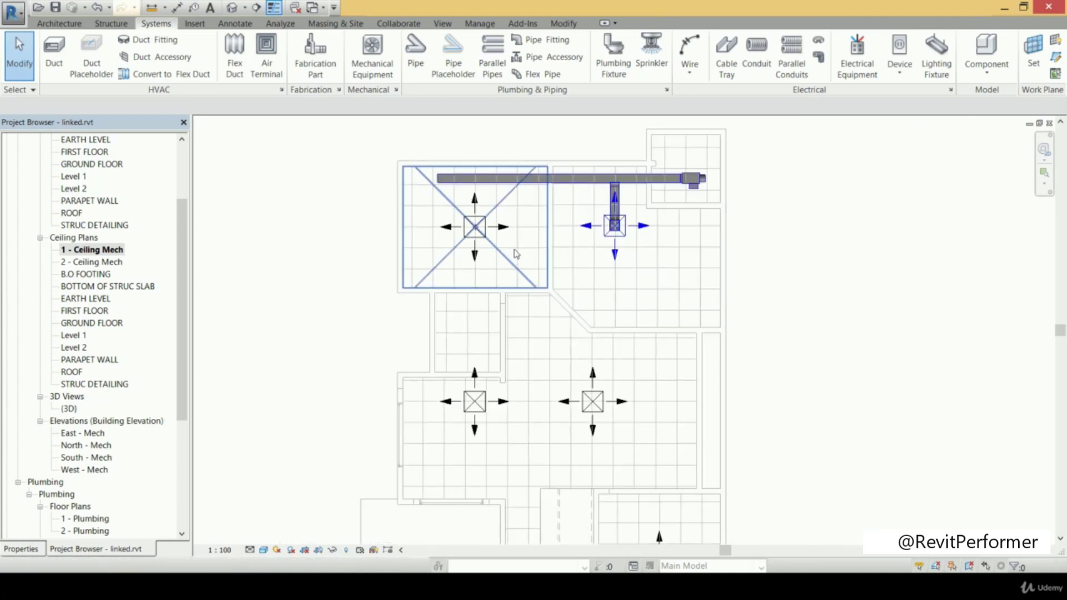
pyautogui.click(481, 240)
pyautogui.keyDown('ctrl'); pyautogui.click(472, 414); pyautogui.keyUp('ctrl')
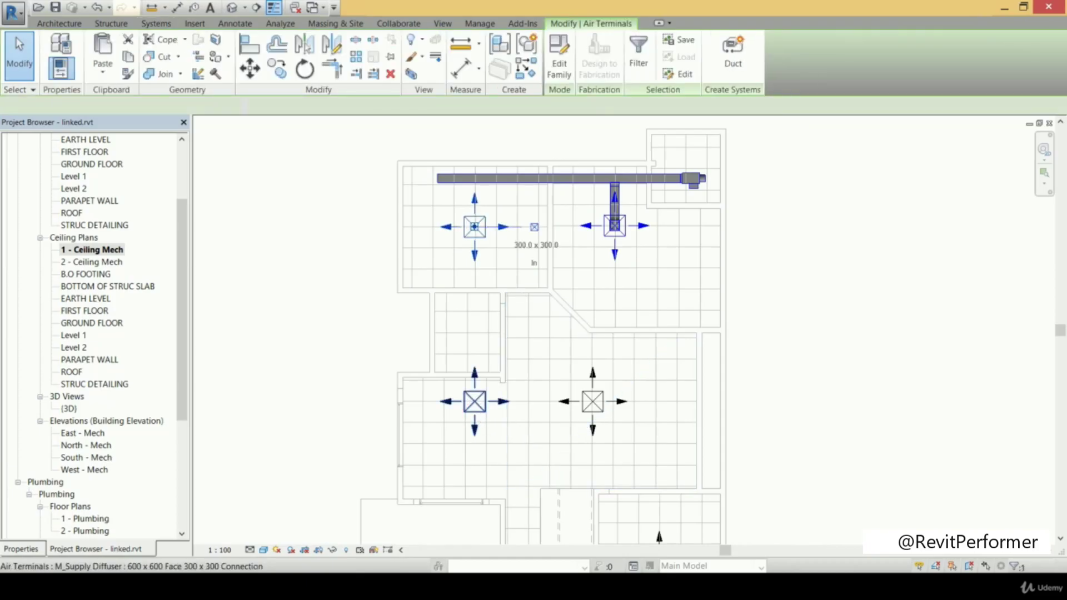
pyautogui.moveTo(636, 411); pyautogui.dragTo(619, 271, button='middle')
pyautogui.scroll(-1, 617, 324)
pyautogui.keyDown('ctrl'); pyautogui.click(643, 416); pyautogui.keyUp('ctrl')
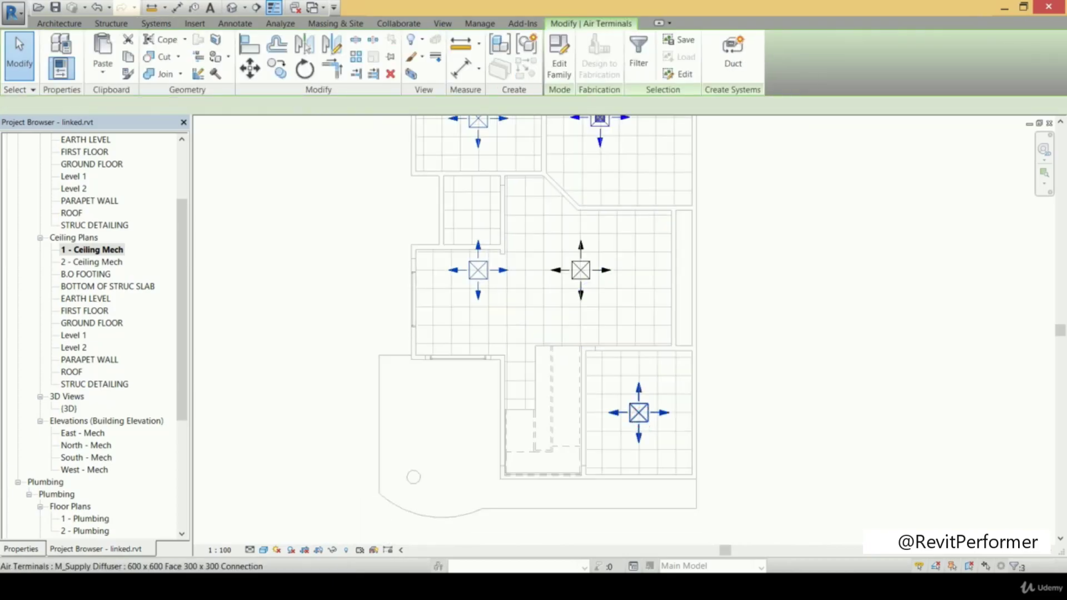
pyautogui.keyDown('ctrl'); pyautogui.click(587, 283); pyautogui.keyUp('ctrl')
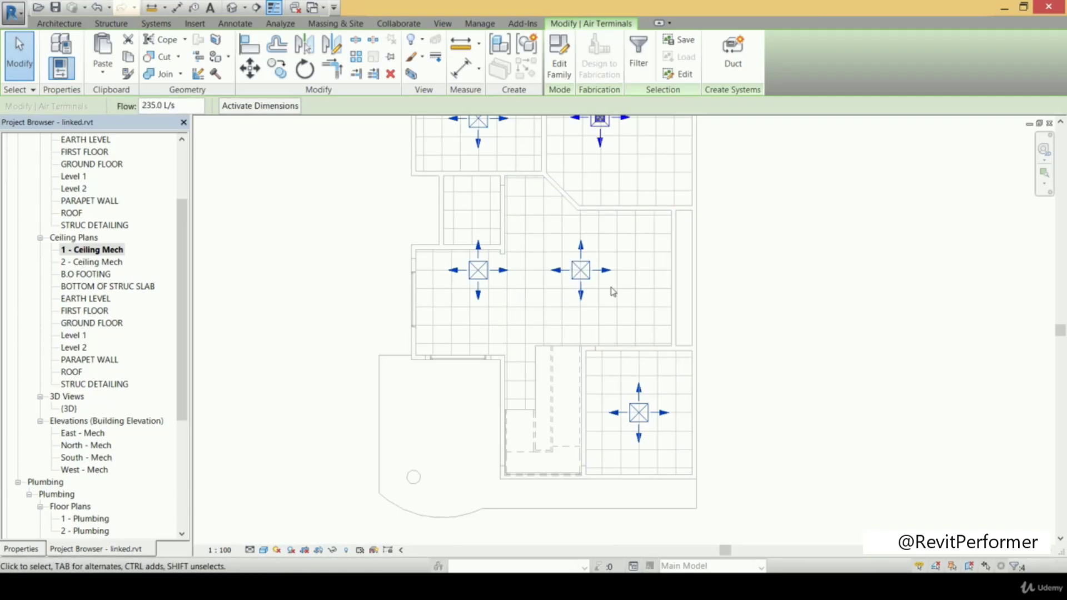
pyautogui.click(21, 549)
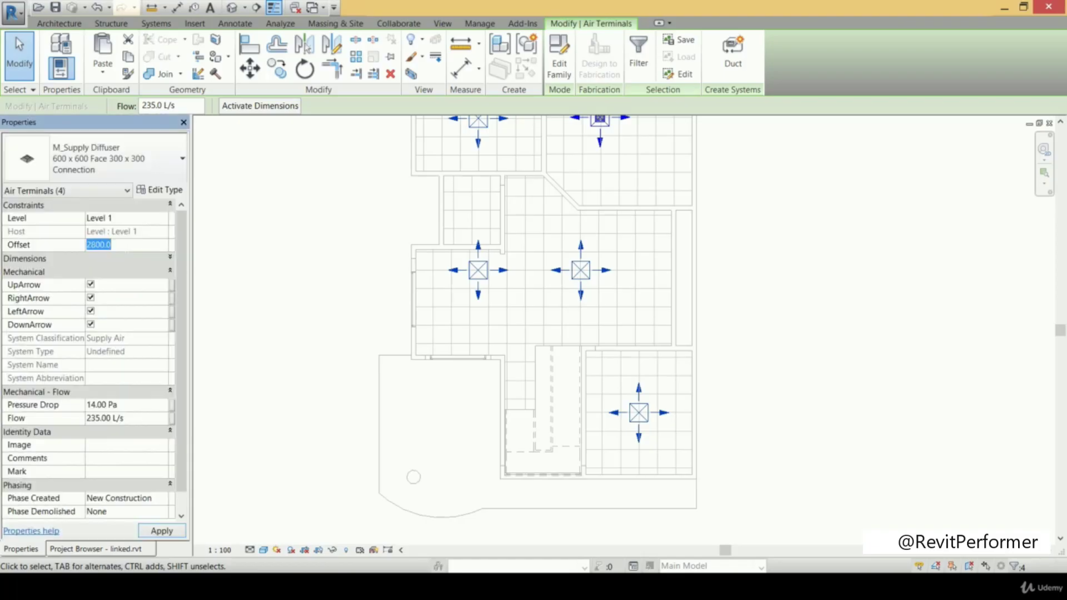
pyautogui.write('2700')
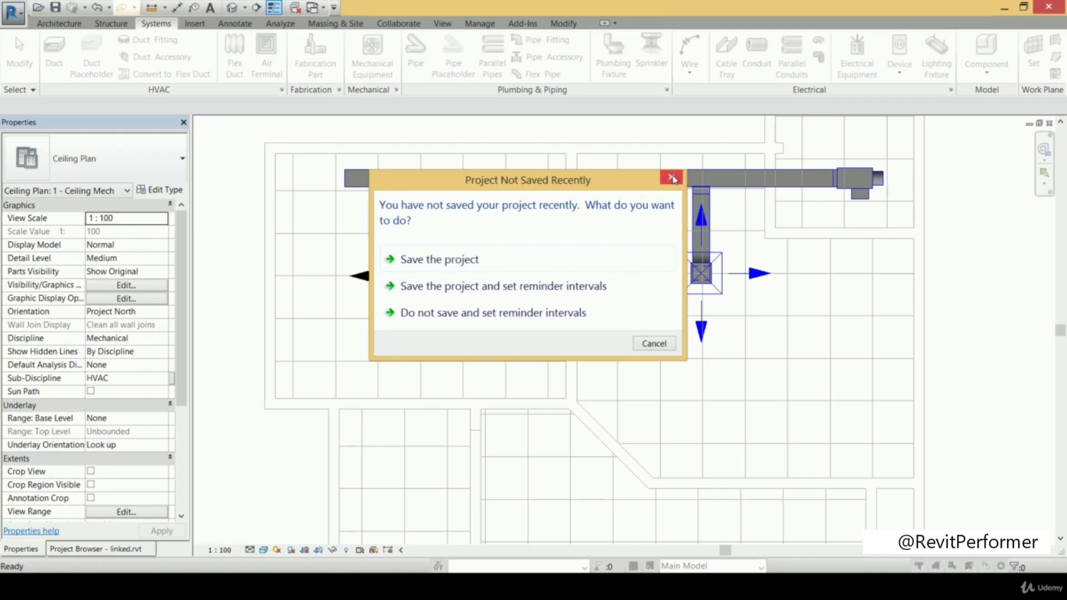
# - Dismiss the save reminder and draw a 250 x 200 branch duct at 3200 mm offset from the upper-left room's diffuser to the main duct
pyautogui.click(673, 179)
pyautogui.press('d')
pyautogui.press('t')
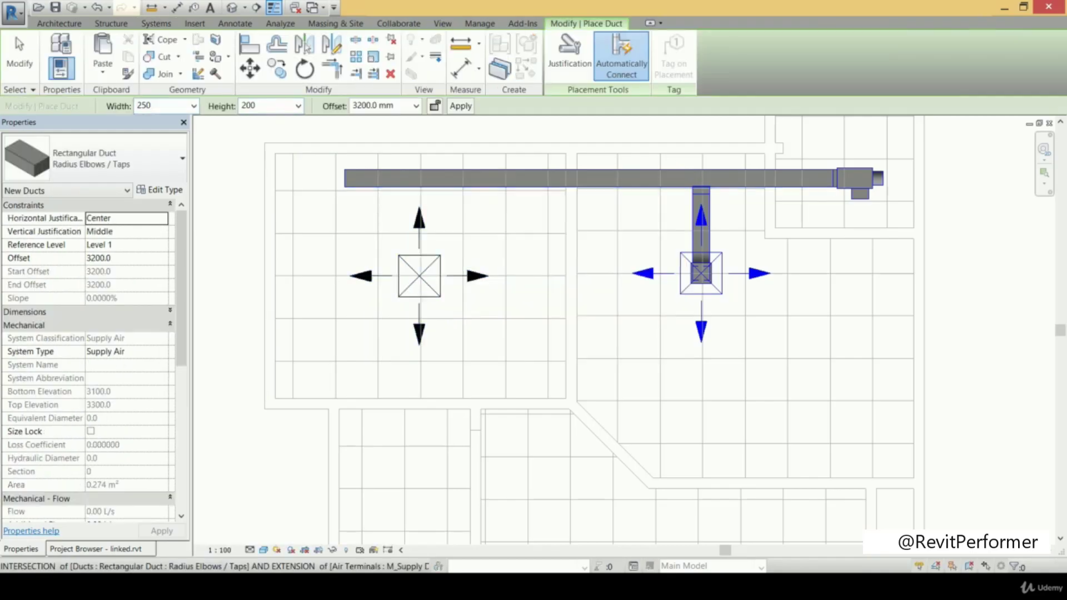
pyautogui.click(420, 275)
pyautogui.click(419, 179)
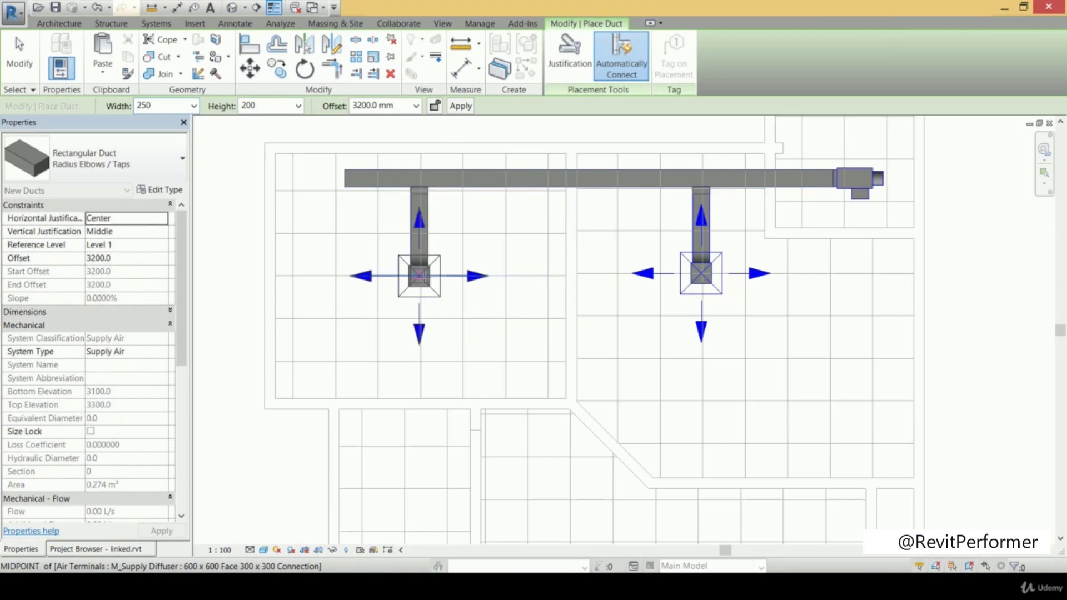
pyautogui.press('Escape')
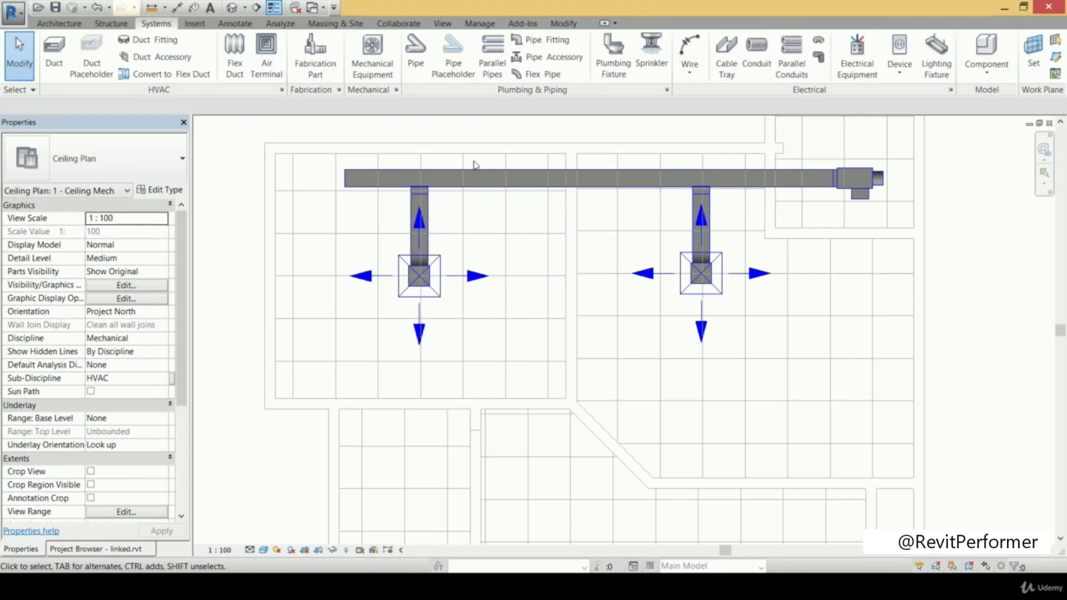
# - Trim the main duct and the far-end branch duct to a corner, removing the main duct's excess beyond the branch
pyautogui.scroll(3, 381, 153)
pyautogui.moveTo(381, 162); pyautogui.dragTo(345, 217, button='middle')
pyautogui.scroll(-3, 345, 217)
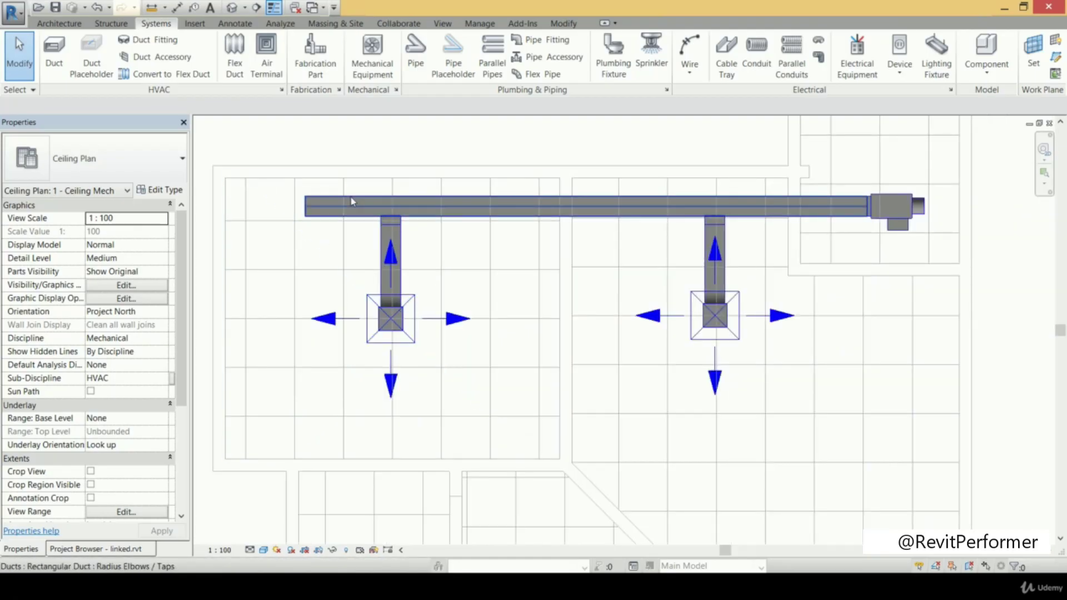
pyautogui.scroll(-1, 343, 241)
pyautogui.moveTo(357, 240); pyautogui.dragTo(432, 224, button='middle')
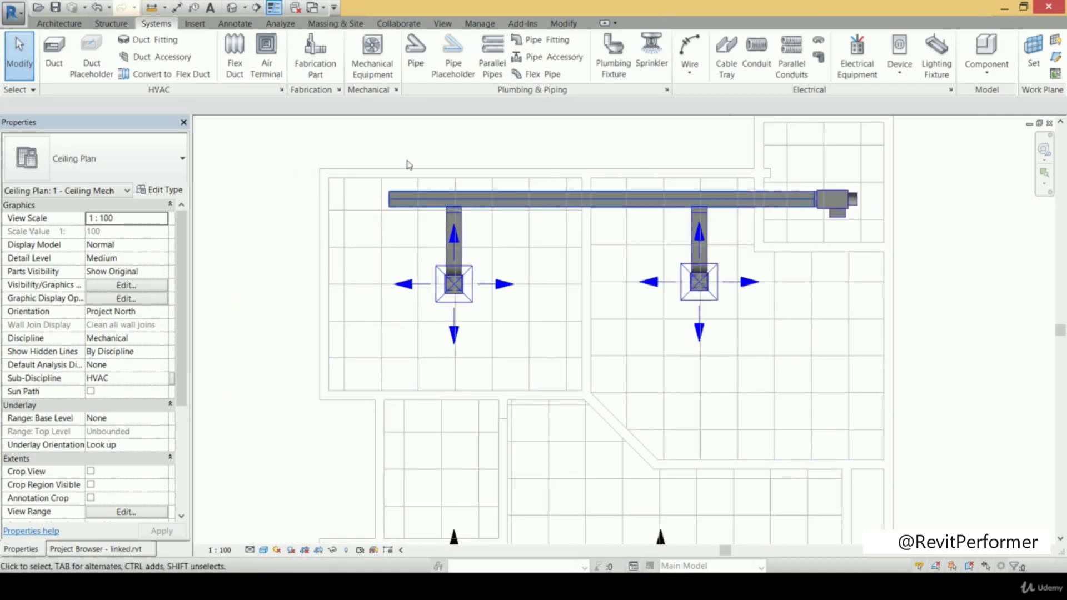
pyautogui.scroll(2, 438, 205)
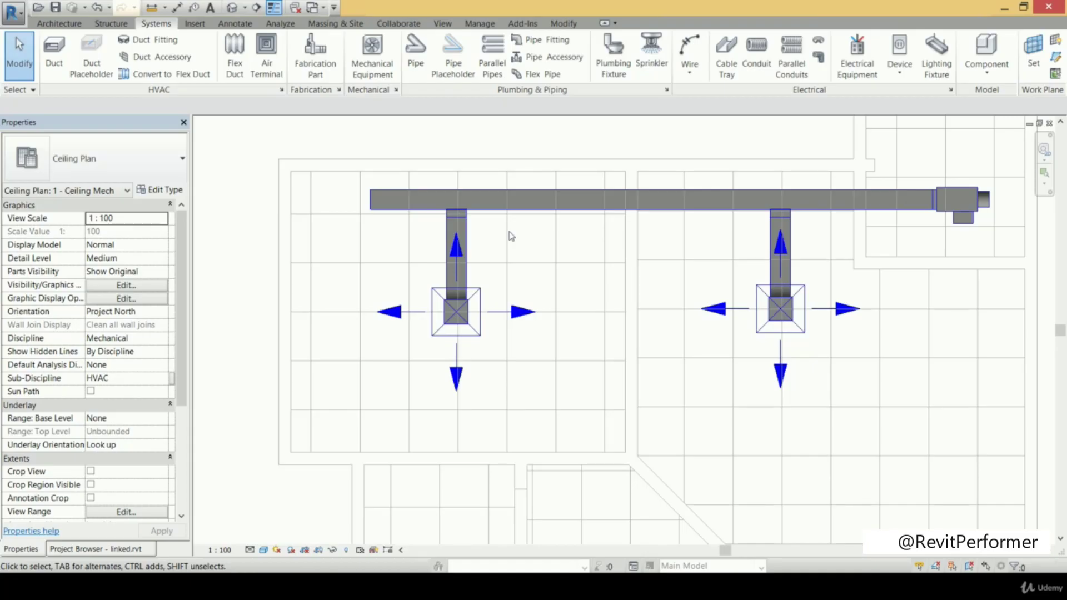
pyautogui.click(564, 23)
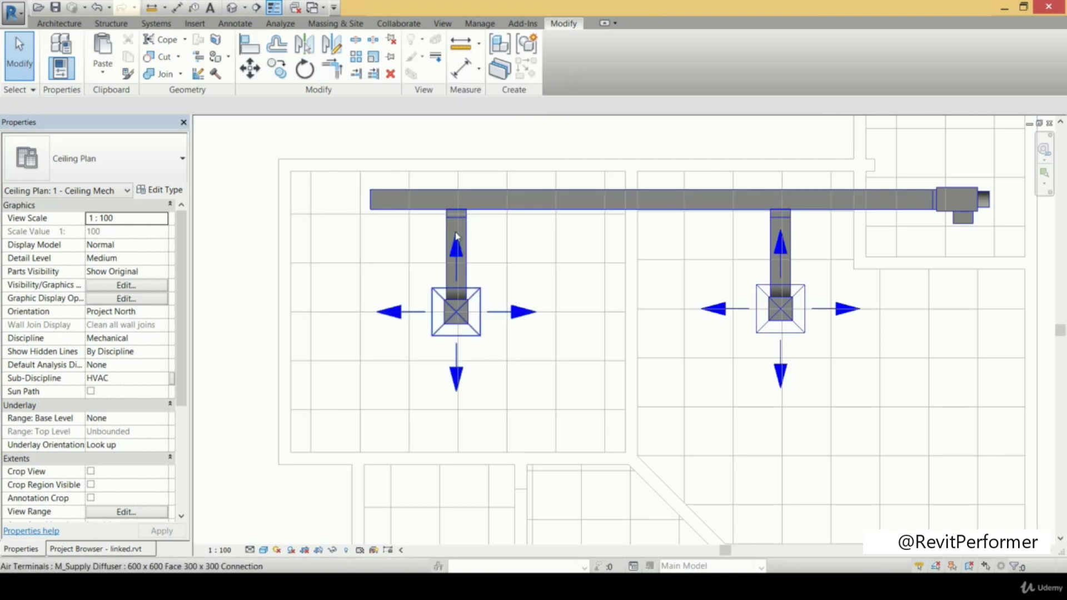
pyautogui.click(327, 66)
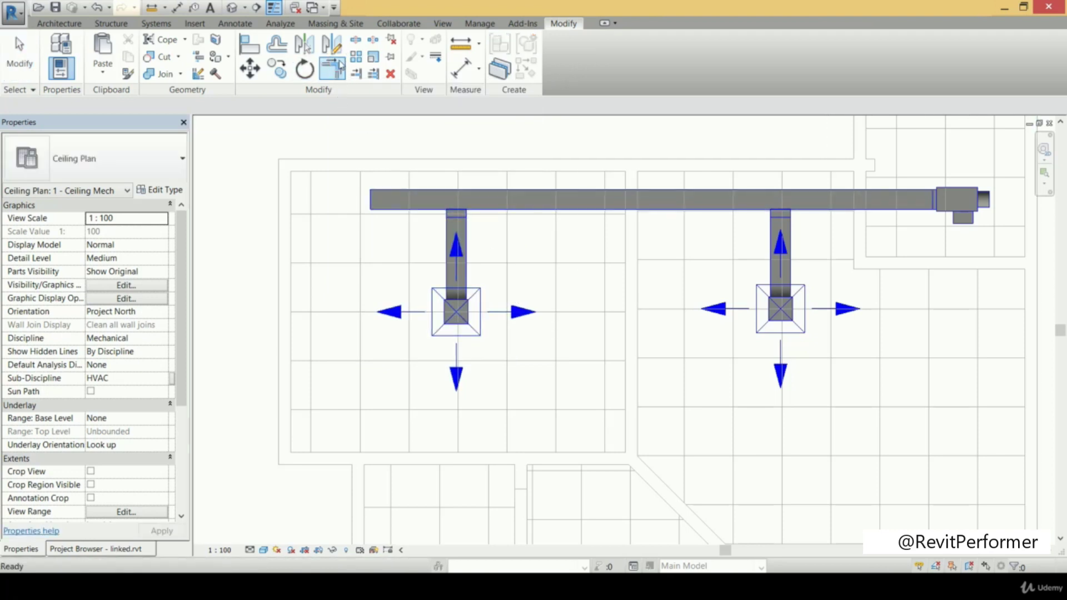
pyautogui.click(465, 237)
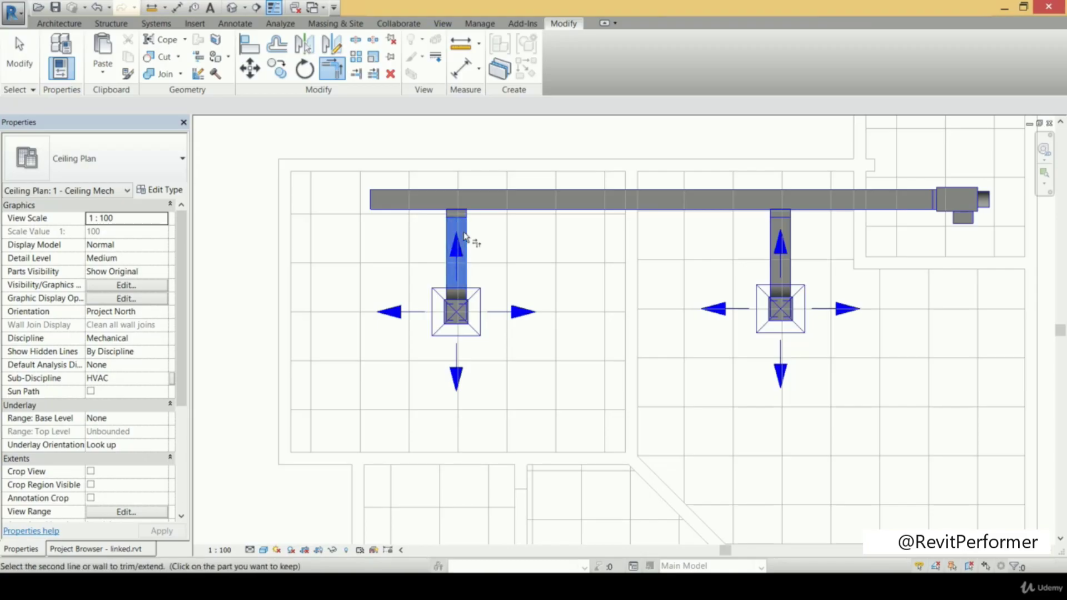
pyautogui.click(497, 211)
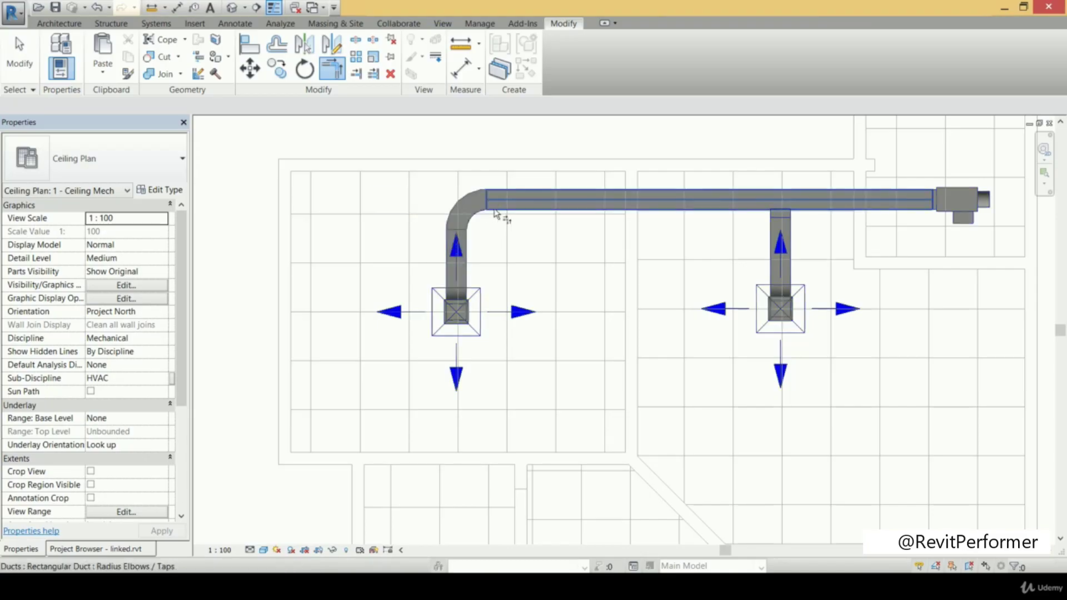
pyautogui.moveTo(533, 212); pyautogui.dragTo(473, 227, button='middle')
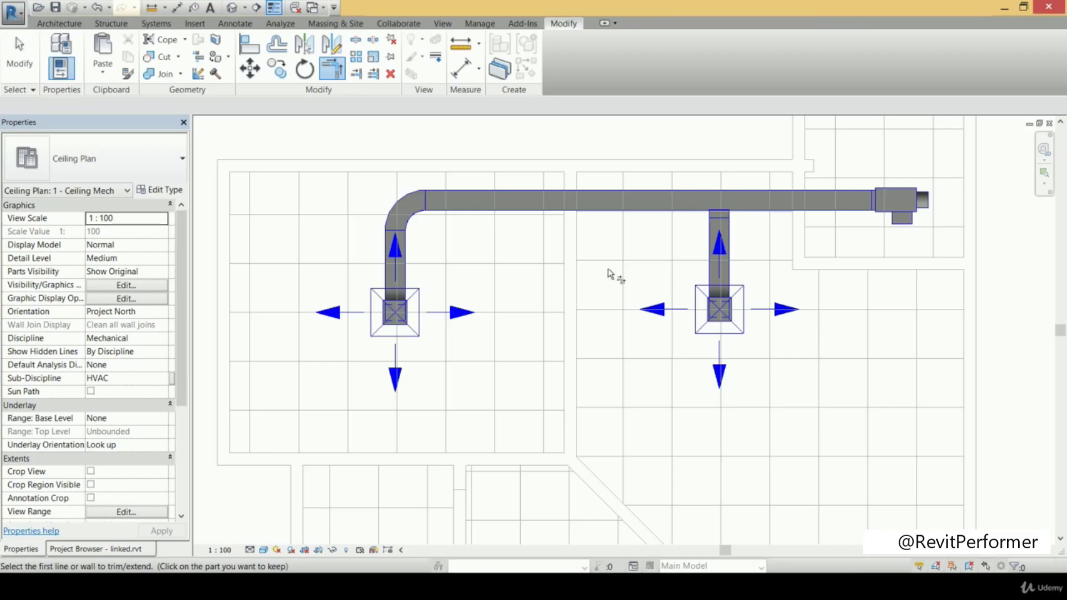
# - Copy the 125 mm bypass VAV unit into the lower room, near the west wall below the two unconnected supply diffusers
pyautogui.scroll(-3, 660, 292)
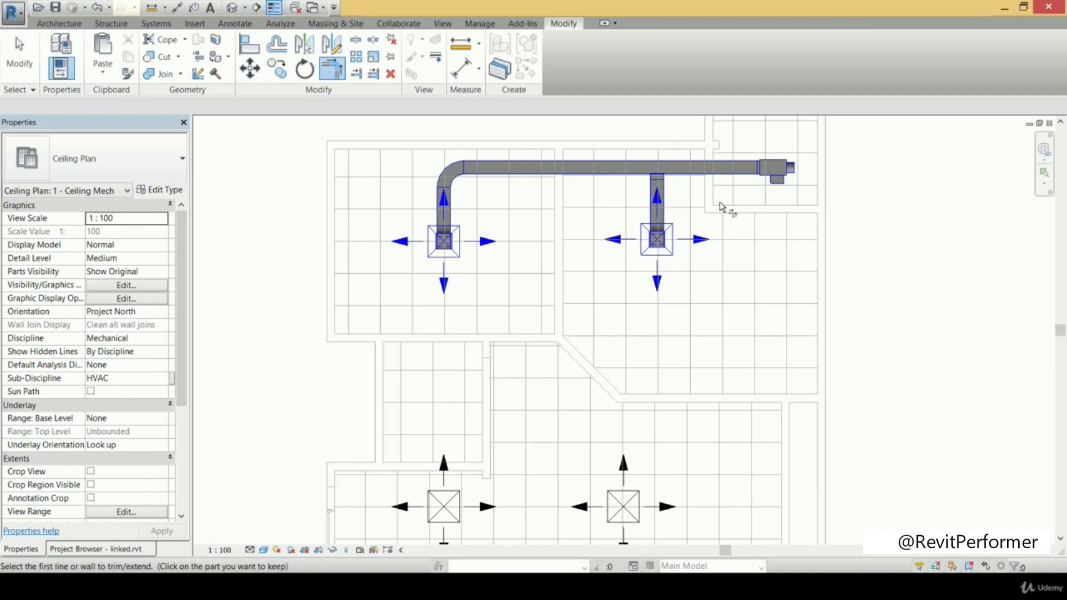
pyautogui.scroll(-2, 716, 217)
pyautogui.moveTo(761, 267); pyautogui.dragTo(718, 79, button='middle')
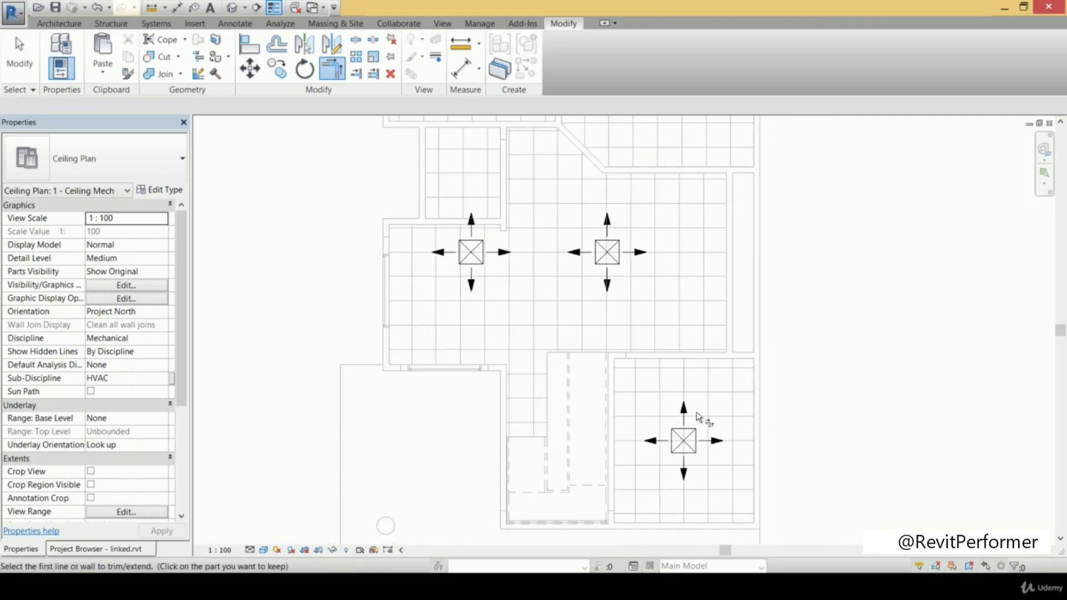
pyautogui.moveTo(693, 228); pyautogui.dragTo(680, 415, button='middle')
pyautogui.scroll(2, 704, 163)
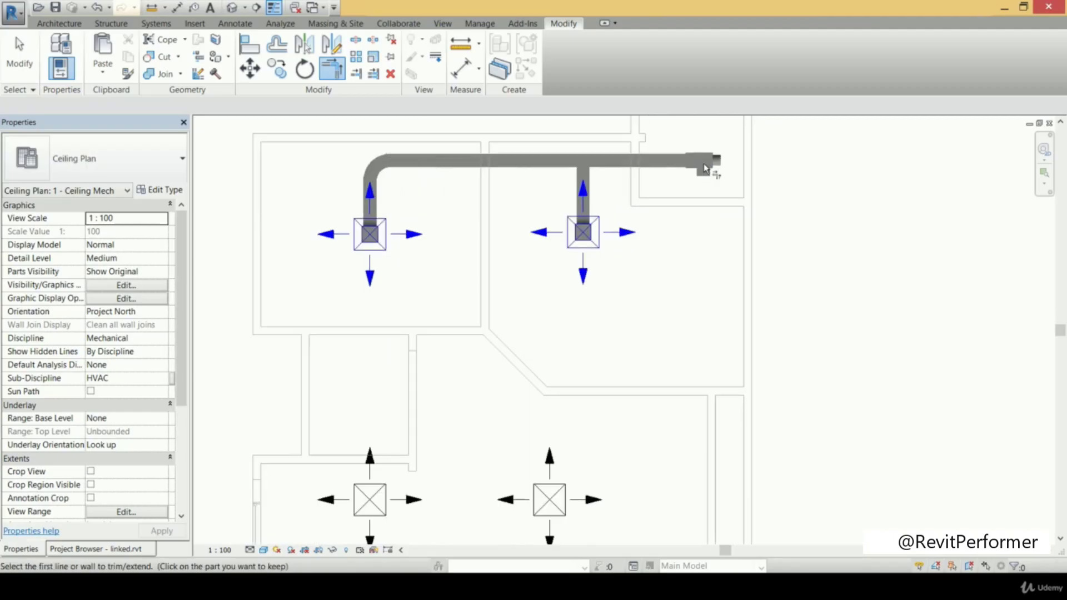
pyautogui.scroll(1, 704, 161)
pyautogui.press('Escape')
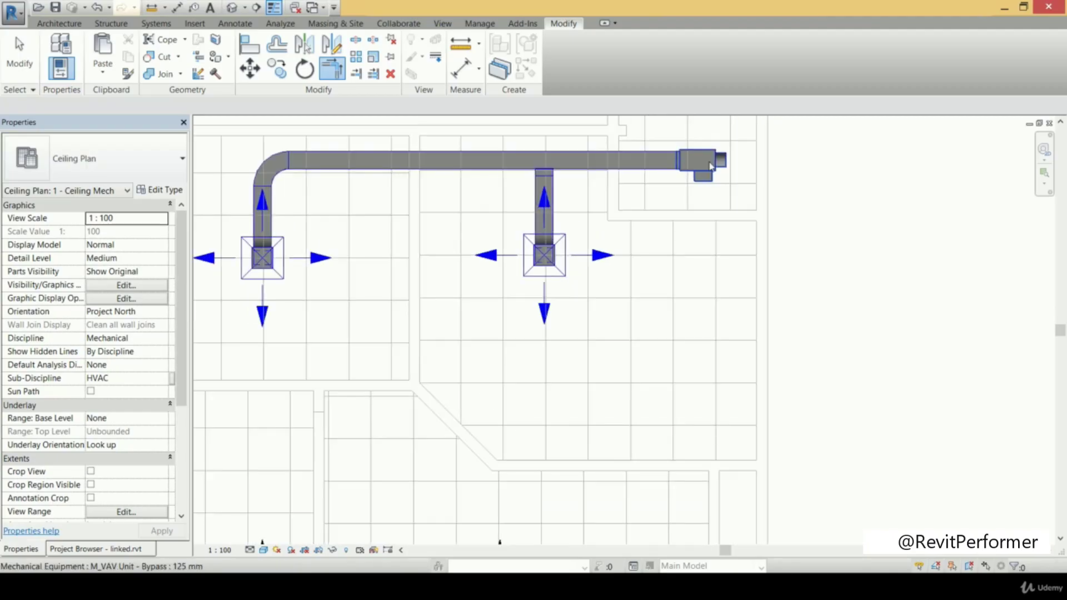
pyautogui.click(709, 168)
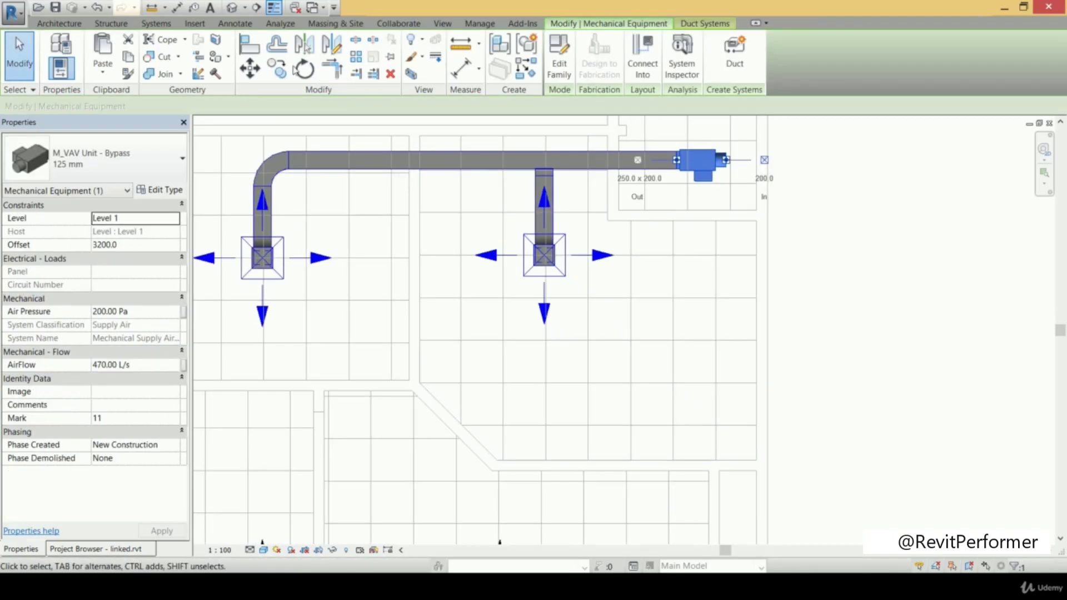
pyautogui.click(288, 69)
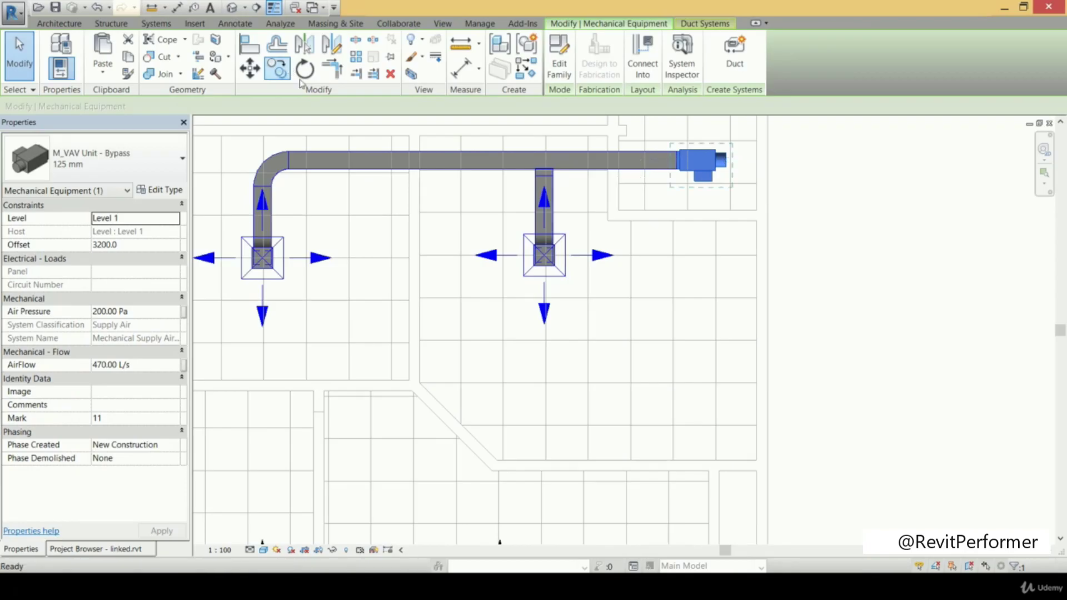
pyautogui.click(702, 162)
pyautogui.scroll(-3, 679, 189)
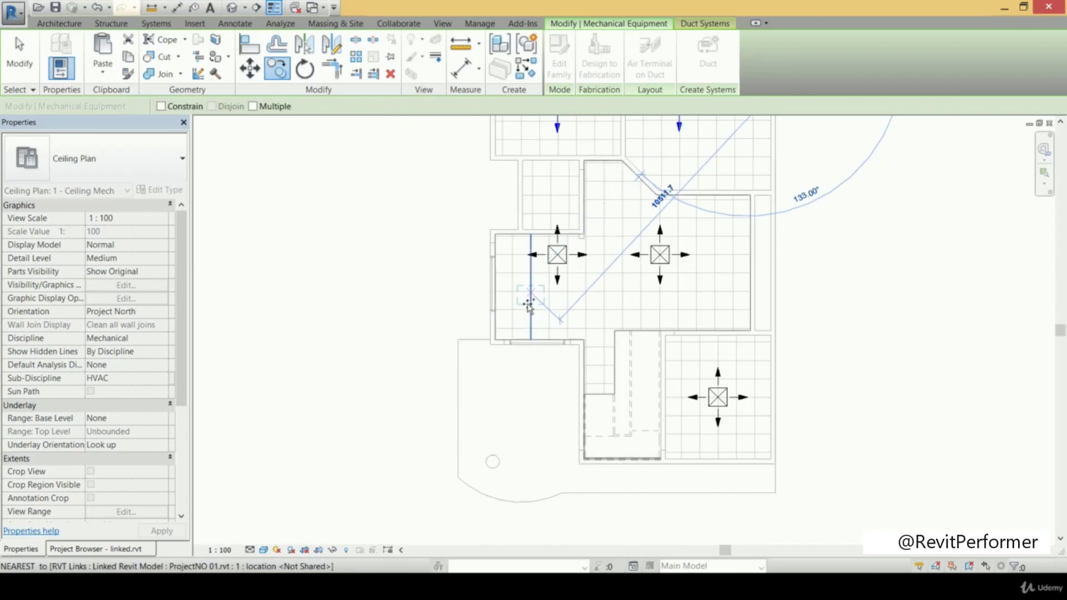
pyautogui.click(527, 305)
pyautogui.scroll(5, 517, 303)
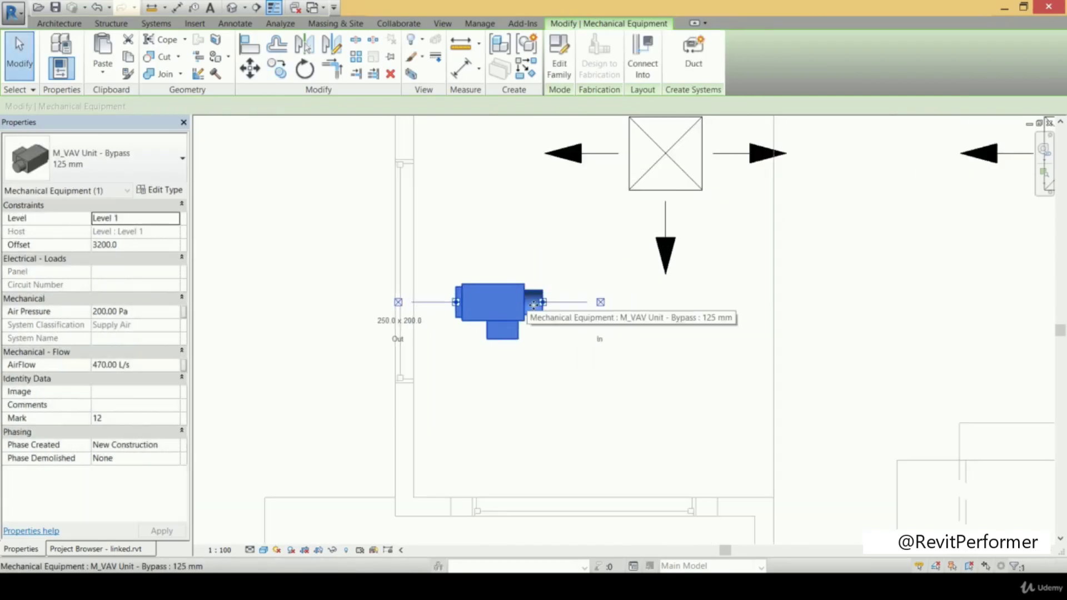
pyautogui.scroll(-2, 495, 289)
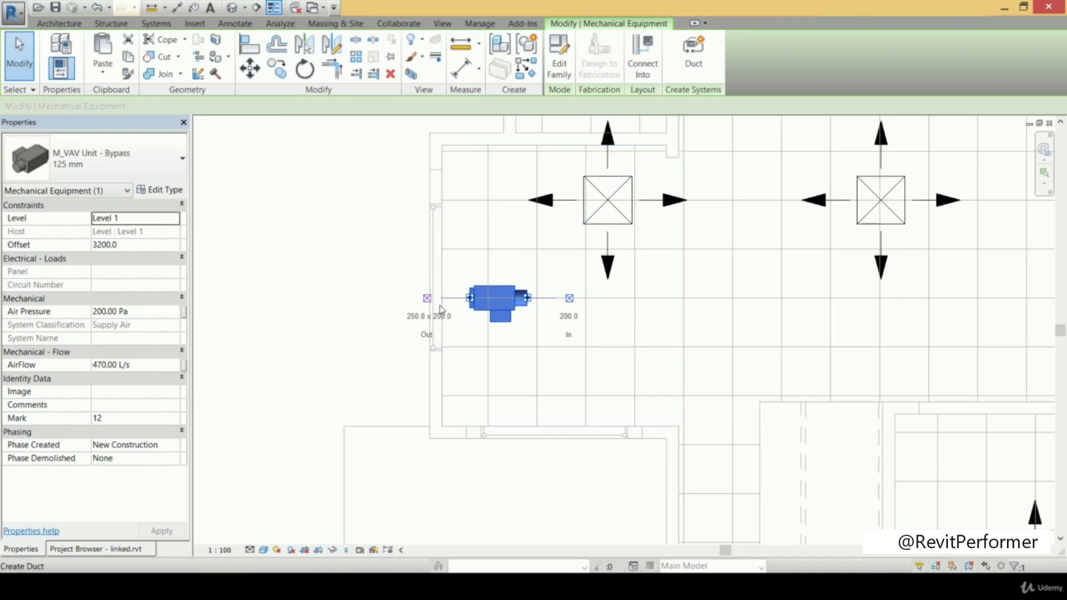
# - Rotate the copied VAV unit 180 degrees so its 250 x 200 outlet faces into the room
pyautogui.moveTo(451, 310); pyautogui.dragTo(396, 309, button='middle')
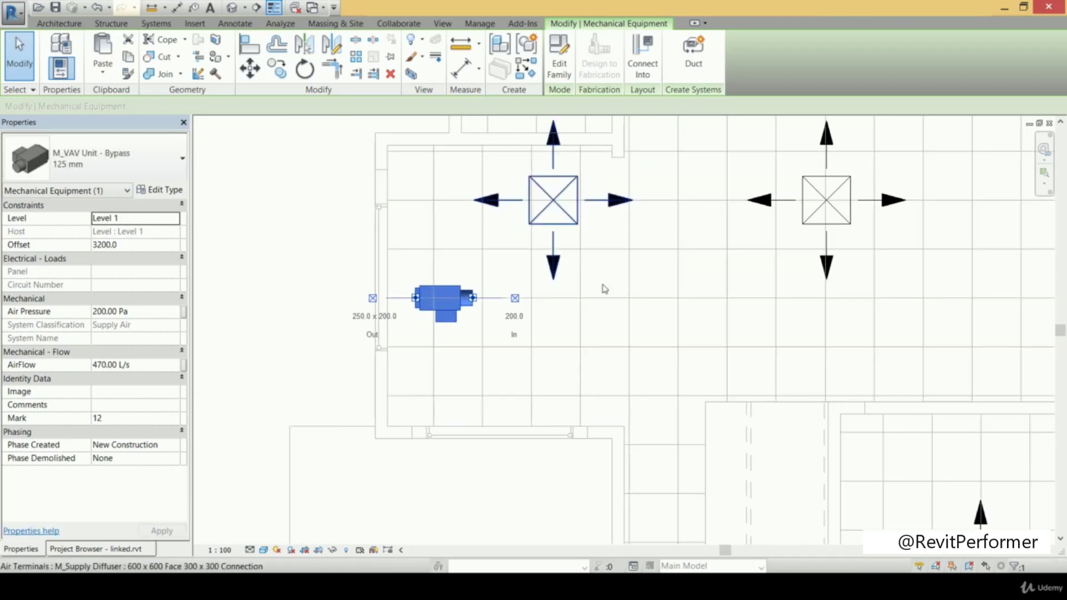
pyautogui.scroll(-2, 755, 228)
pyautogui.moveTo(825, 211); pyautogui.dragTo(700, 211, button='middle')
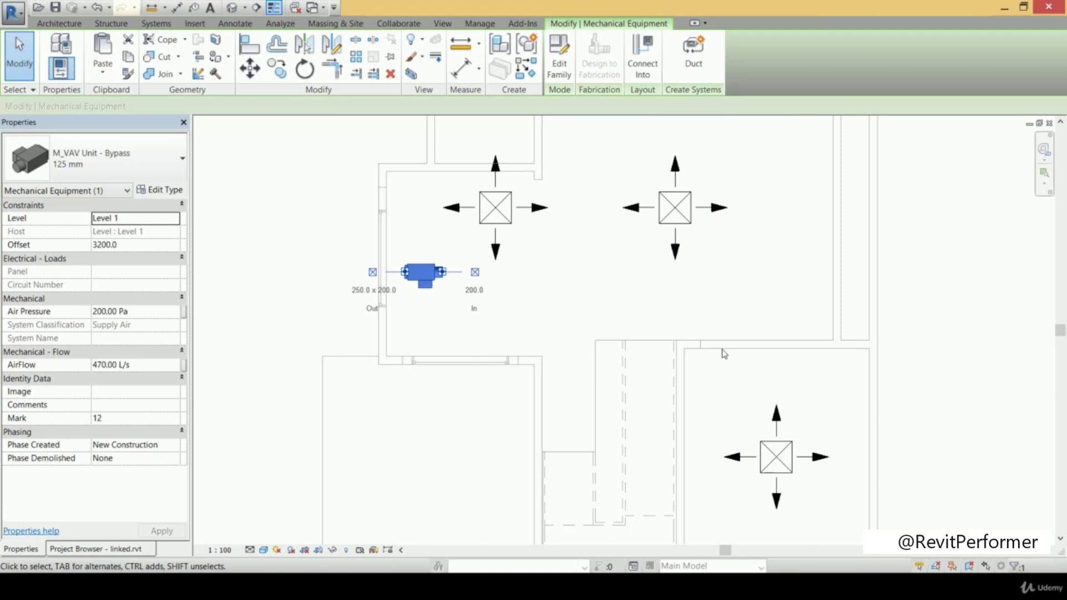
pyautogui.scroll(2, 488, 328)
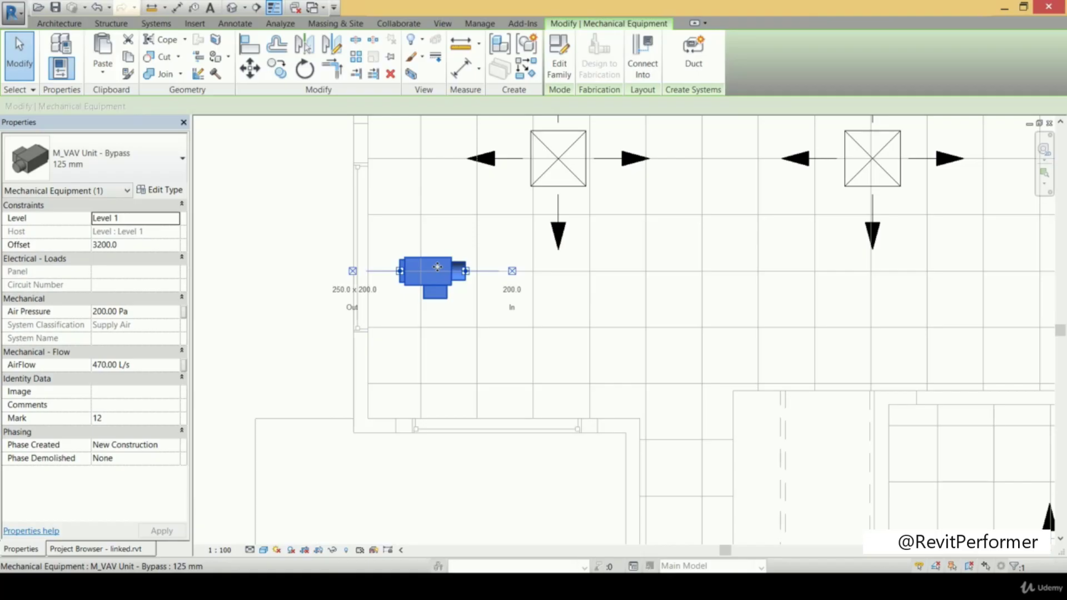
pyautogui.press('space')
pyautogui.press('space')
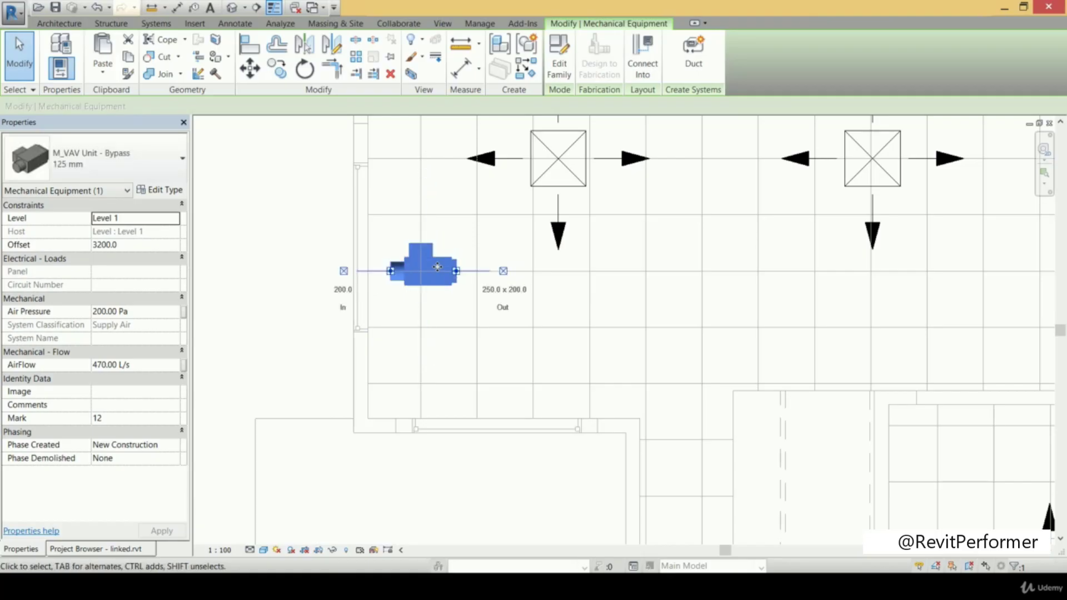
pyautogui.press('space')
pyautogui.press('space')
pyautogui.press('space')
pyautogui.press('space')
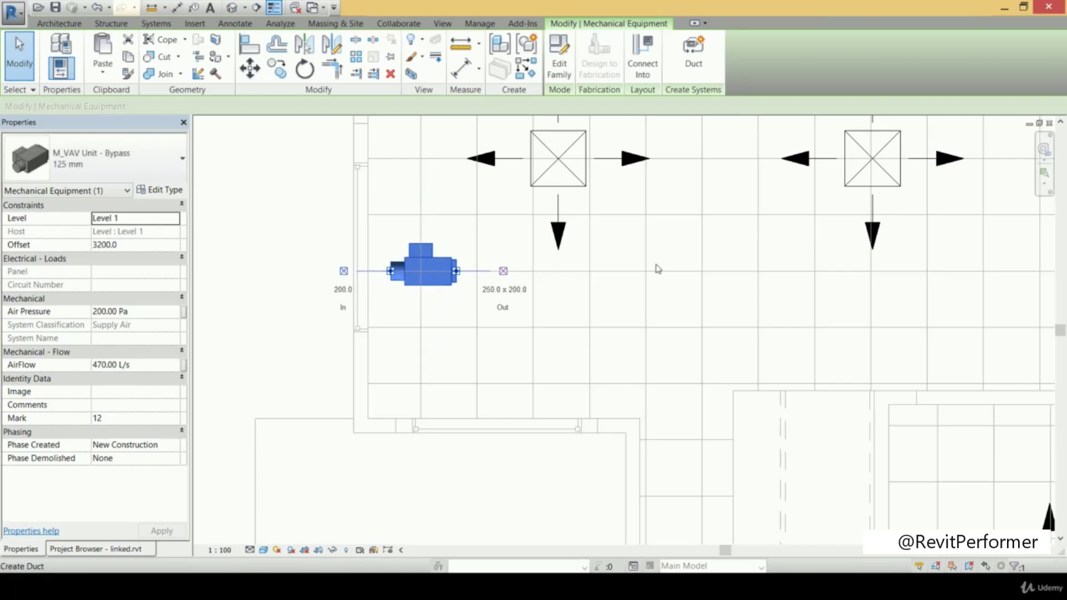
pyautogui.scroll(-2, 655, 267)
pyautogui.moveTo(587, 277); pyautogui.dragTo(545, 288, button='middle')
pyautogui.press('Escape')
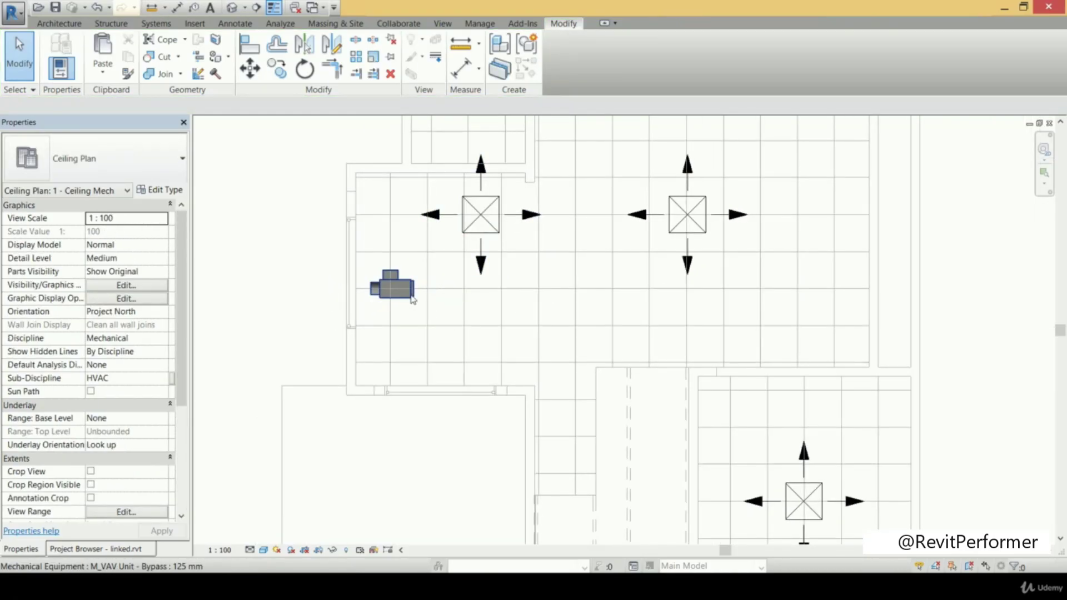
# - Draw a straight horizontal main duct at 3200 mm offset from the copied VAV unit's outlet, running past both diffusers toward the east wall
pyautogui.click(402, 295)
pyautogui.scroll(2, 404, 296)
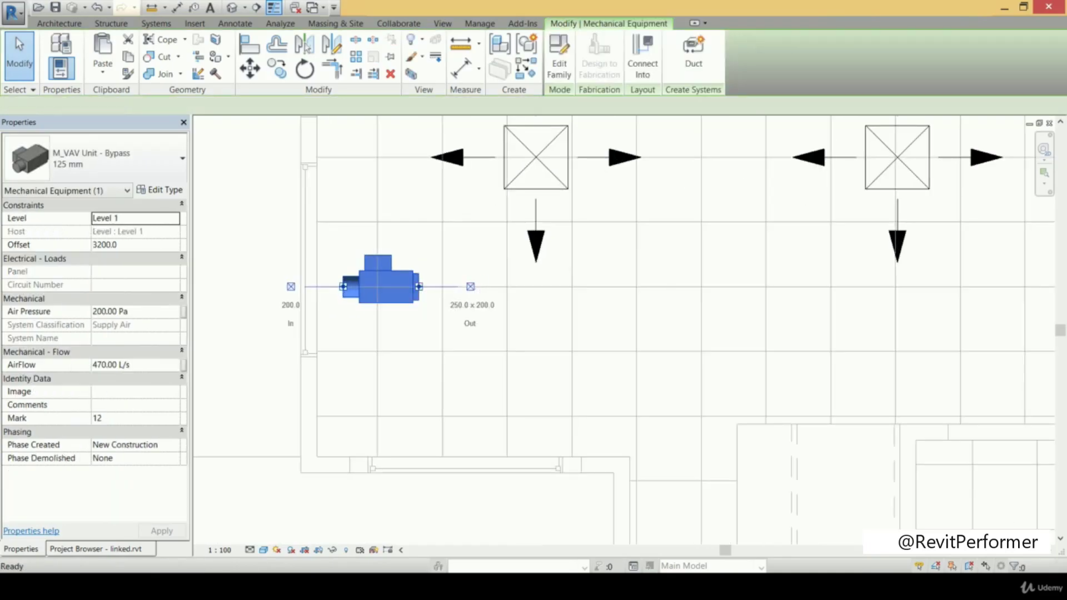
pyautogui.click(471, 287)
pyautogui.scroll(-1, 472, 285)
pyautogui.scroll(-1, 504, 293)
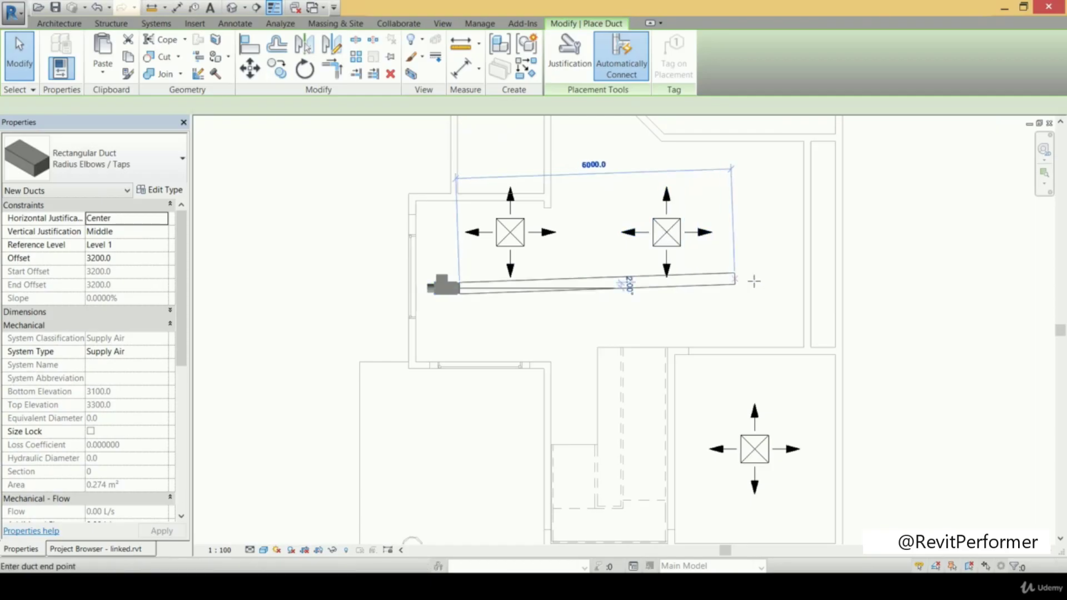
pyautogui.click(785, 288)
pyautogui.press('Escape')
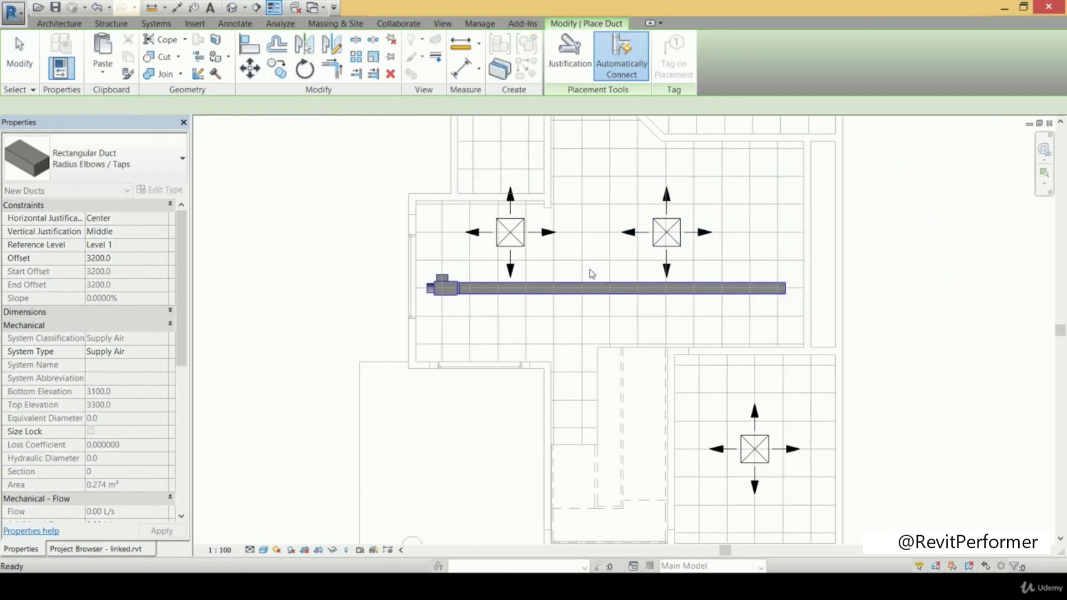
# - Draw 250 x 200 branch ducts at 3200 mm offset from the new main duct to the centres of the two diffusers above it
pyautogui.moveTo(529, 271); pyautogui.dragTo(557, 302, button='middle')
pyautogui.scroll(1, 549, 305)
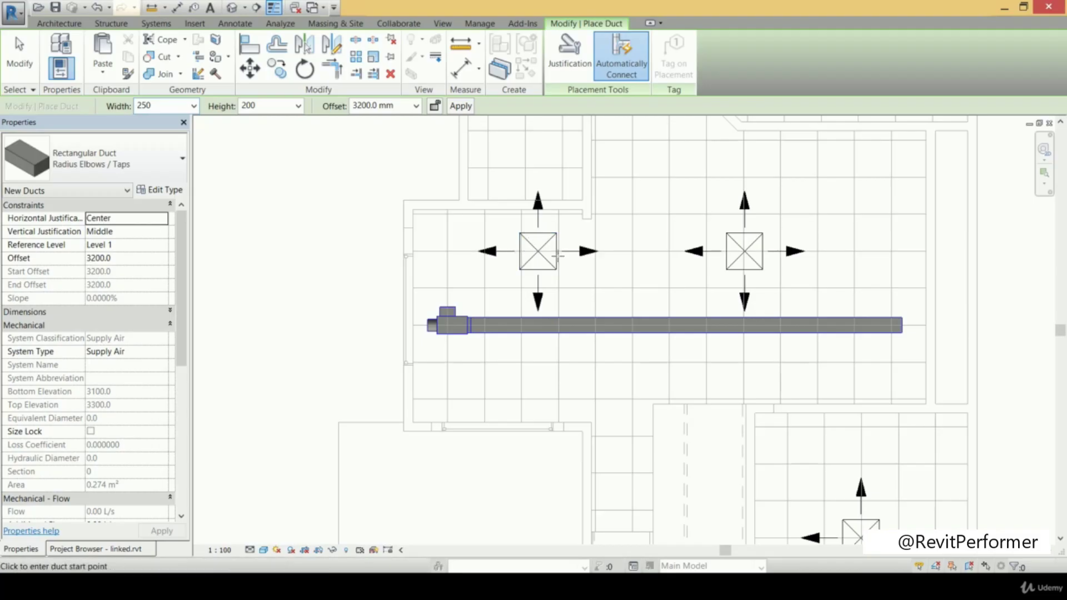
pyautogui.click(156, 24)
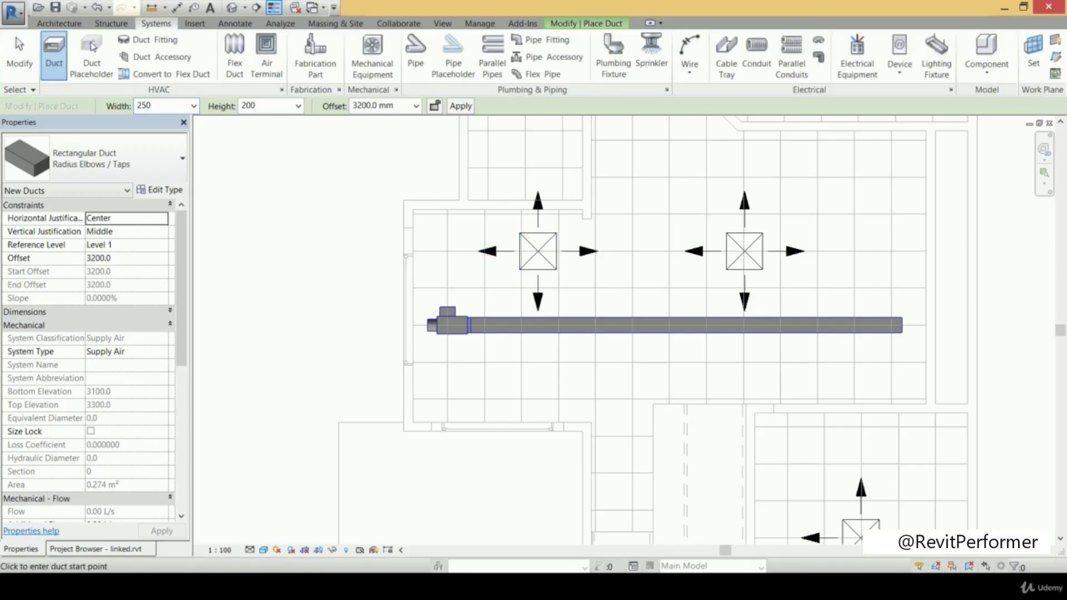
pyautogui.click(55, 63)
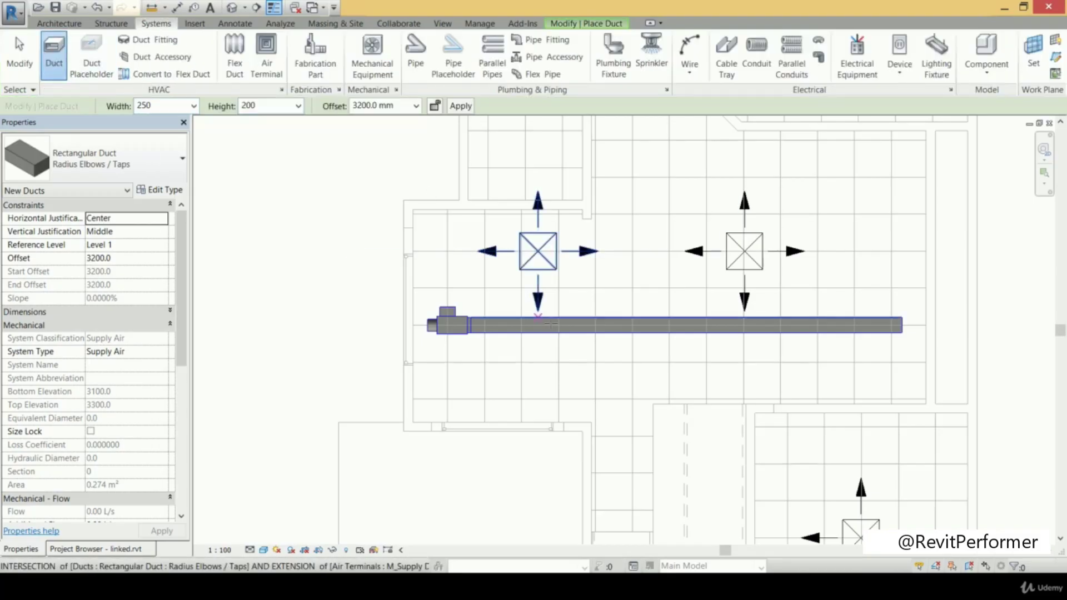
pyautogui.click(538, 320)
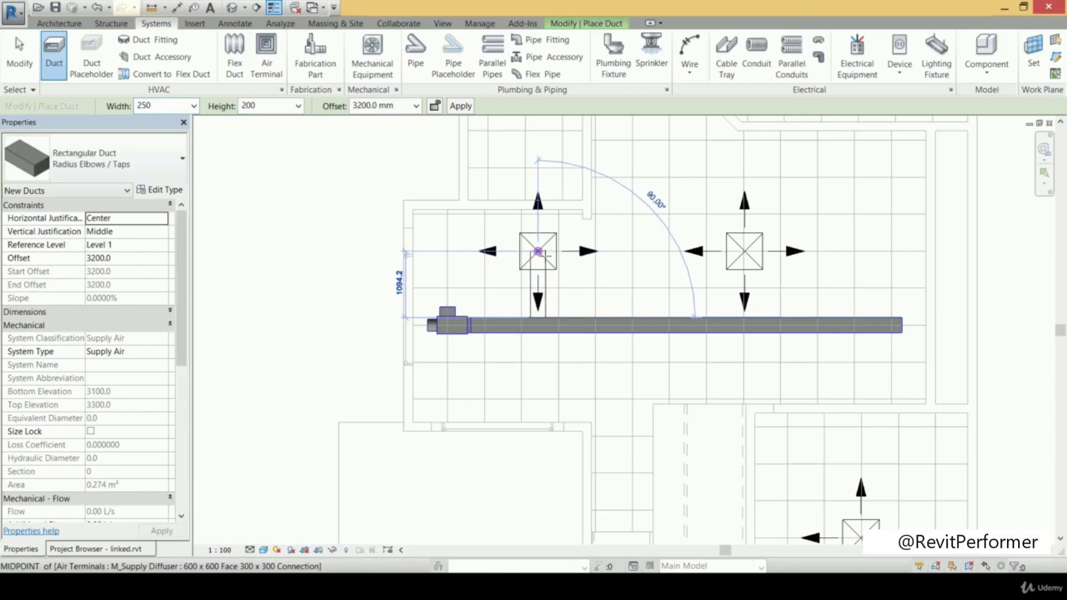
pyautogui.click(538, 251)
pyautogui.moveTo(670, 295); pyautogui.dragTo(623, 308, button='middle')
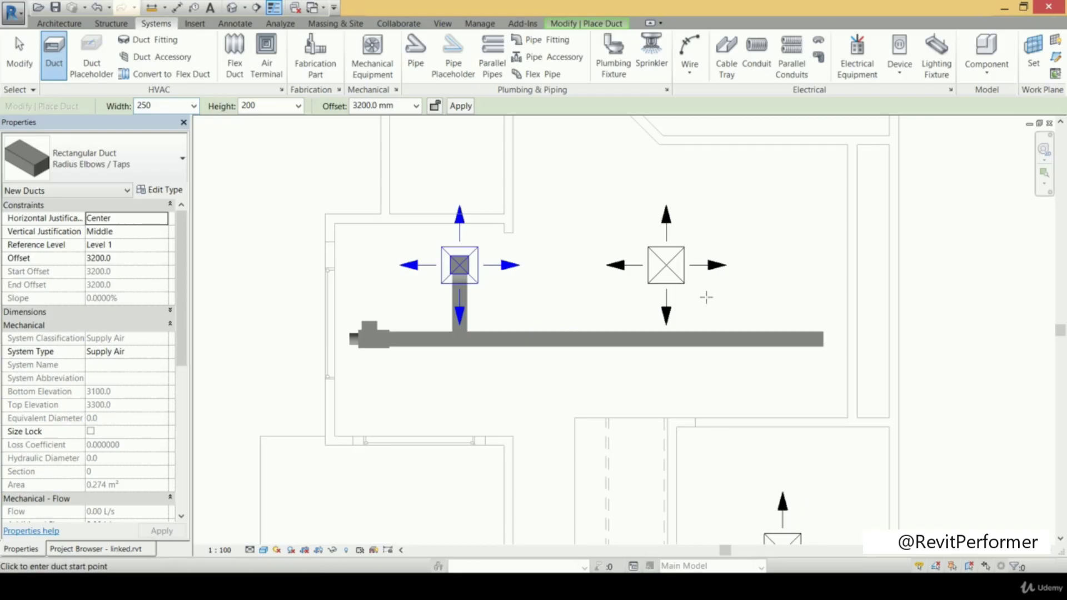
pyautogui.click(666, 332)
pyautogui.click(666, 265)
pyautogui.moveTo(784, 301); pyautogui.dragTo(781, 224, button='middle')
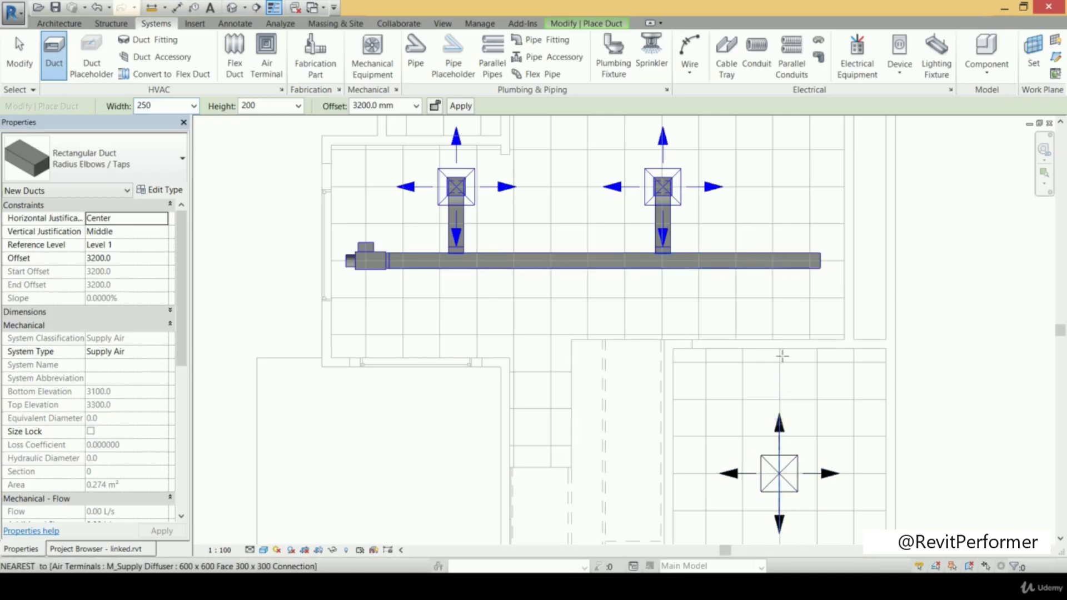
# - Draw a 250 x 200 branch duct at 3200 mm offset from the lower main duct to the centre of the southeast room's diffuser
pyautogui.click(779, 271)
pyautogui.click(779, 473)
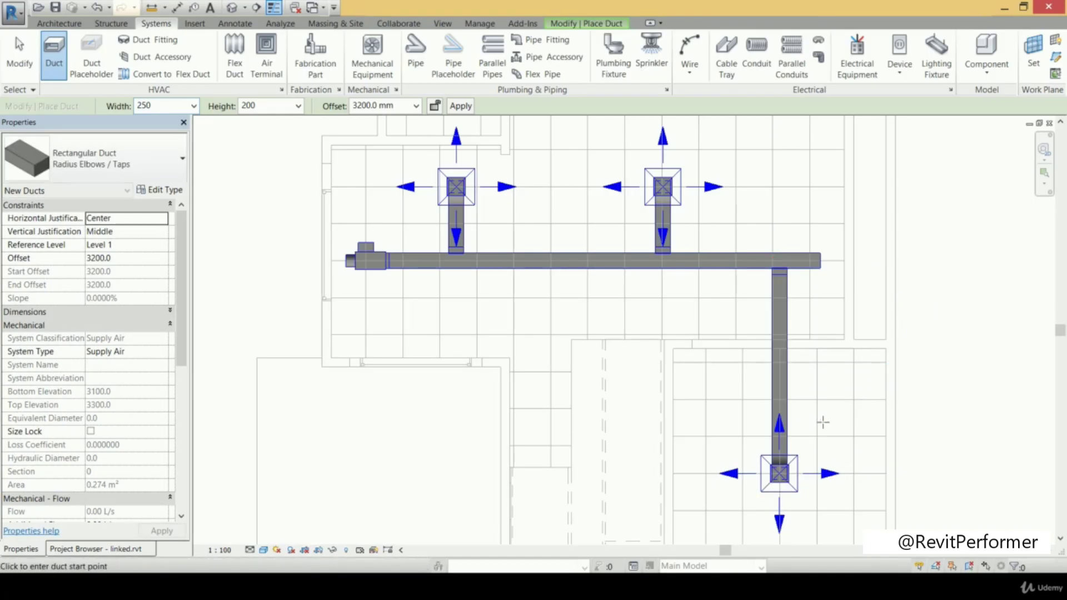
pyautogui.press('Escape')
pyautogui.press('Escape')
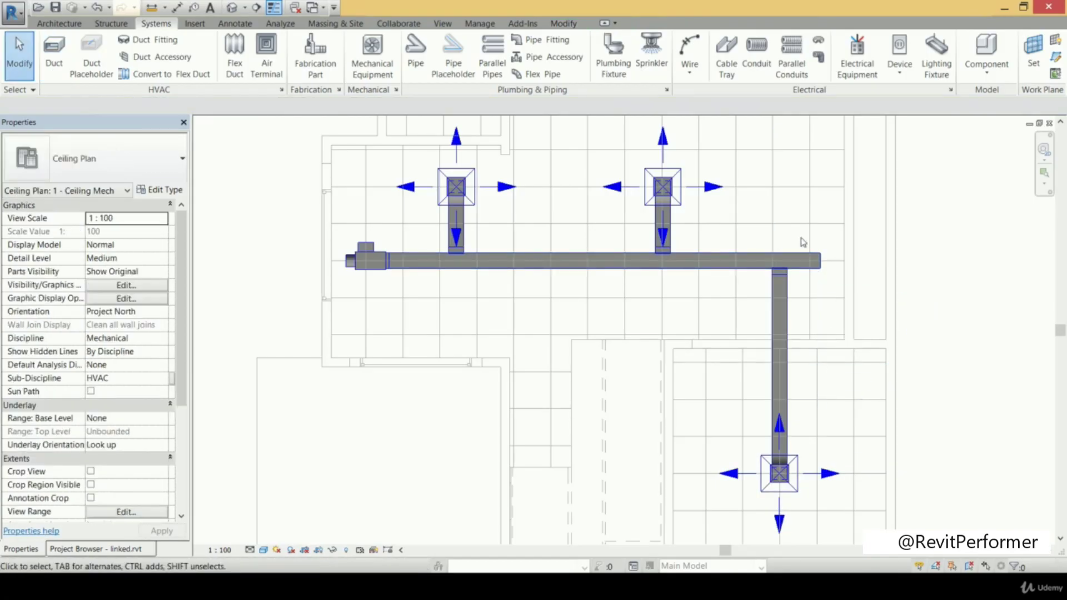
# - Trim the lower main duct and the southeast branch duct to a corner, joining them with a radius elbow
pyautogui.scroll(-2, 801, 238)
pyautogui.moveTo(801, 238); pyautogui.dragTo(741, 405, button='middle')
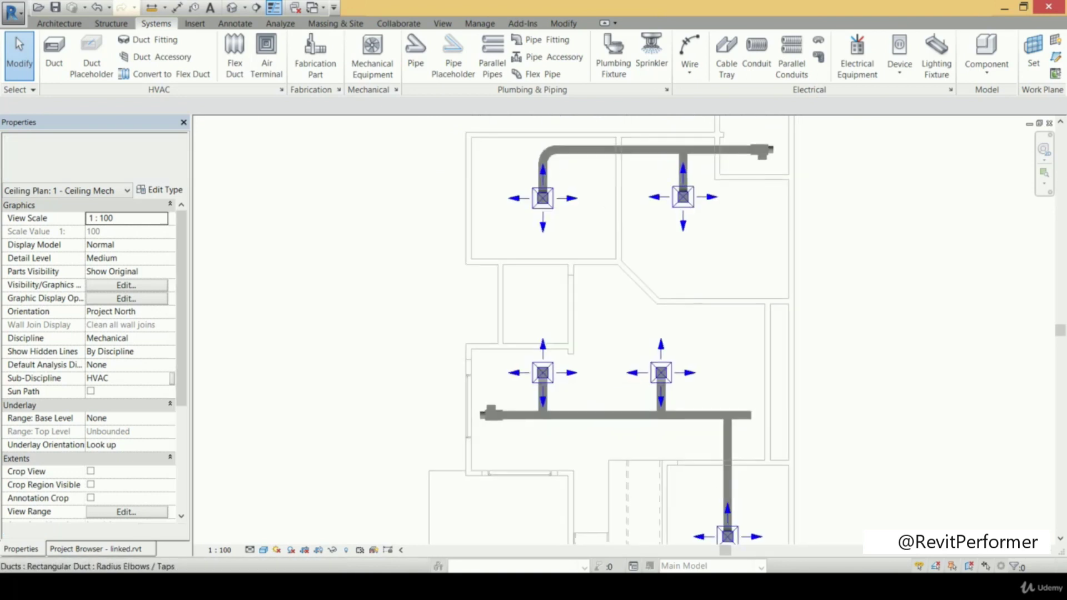
pyautogui.moveTo(735, 352); pyautogui.dragTo(709, 228, button='middle')
pyautogui.scroll(2, 695, 262)
pyautogui.scroll(2, 698, 266)
pyautogui.moveTo(693, 283); pyautogui.dragTo(695, 226, button='middle')
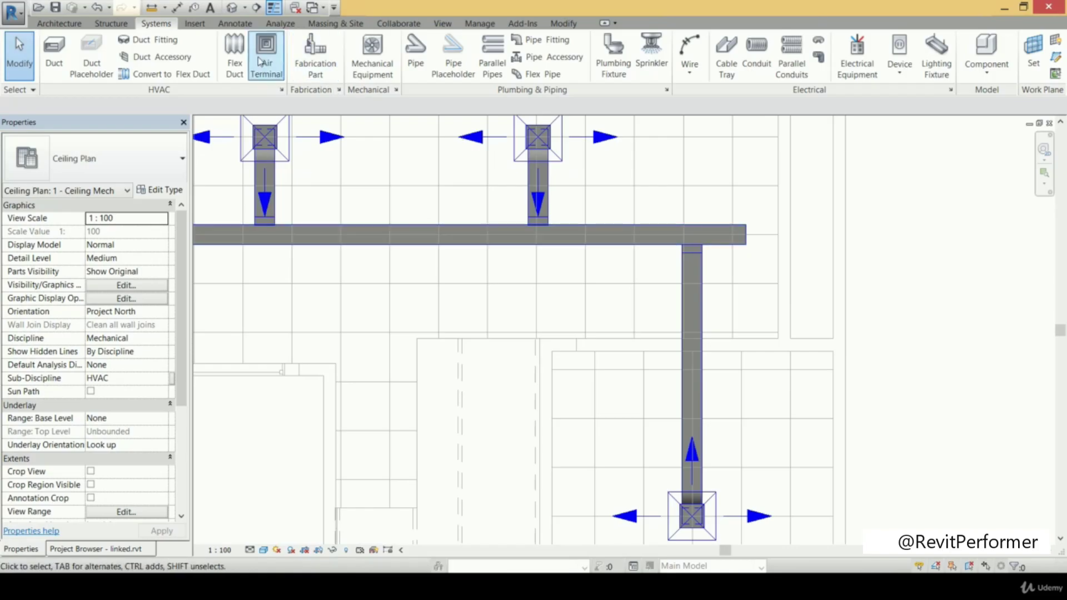
pyautogui.click(575, 25)
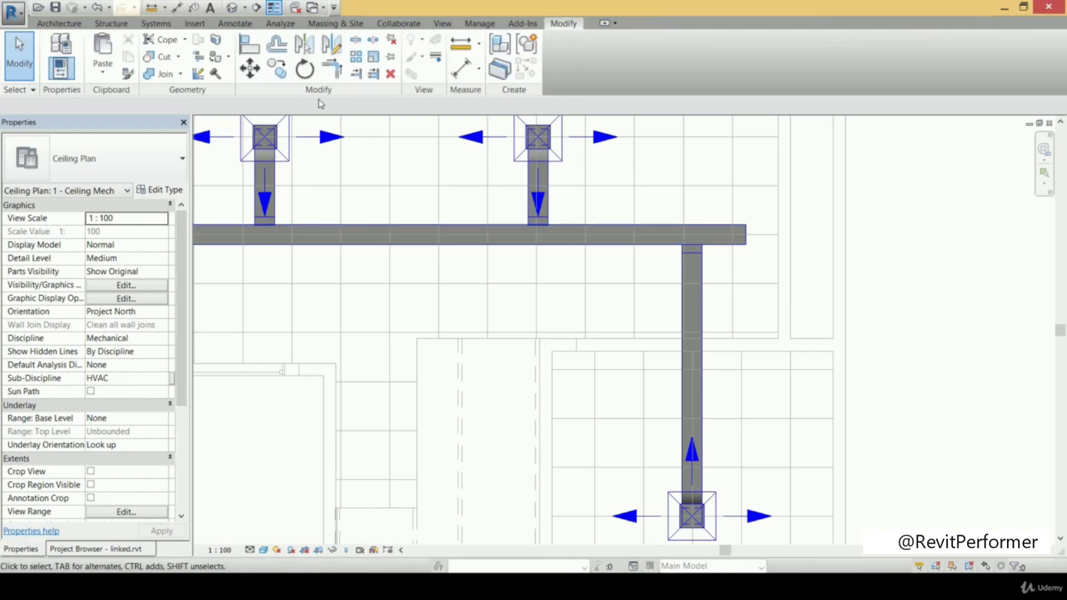
pyautogui.click(337, 78)
pyautogui.scroll(1, 642, 278)
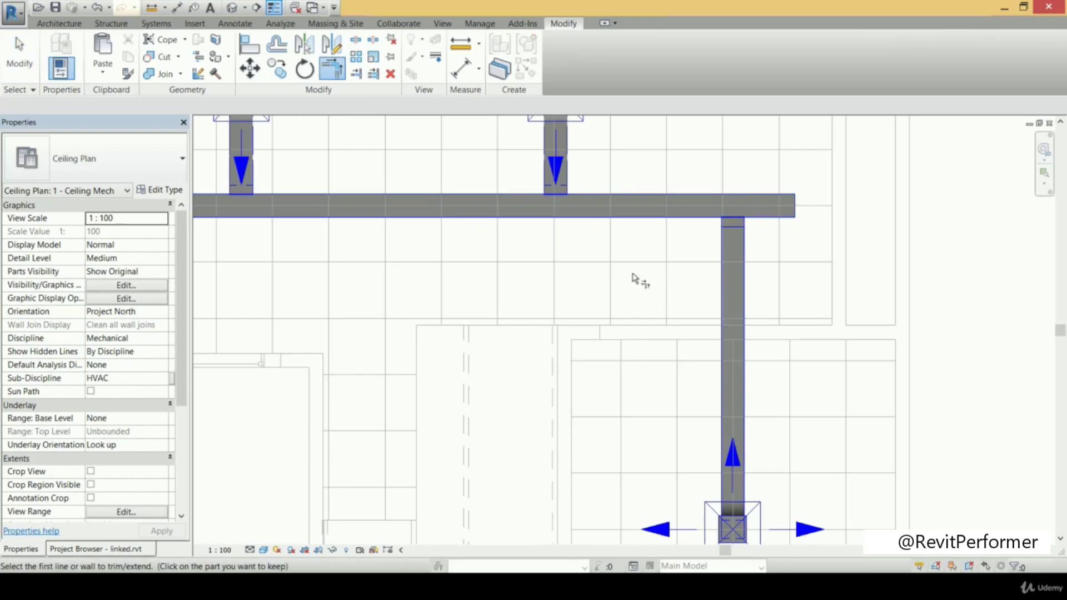
pyautogui.click(657, 217)
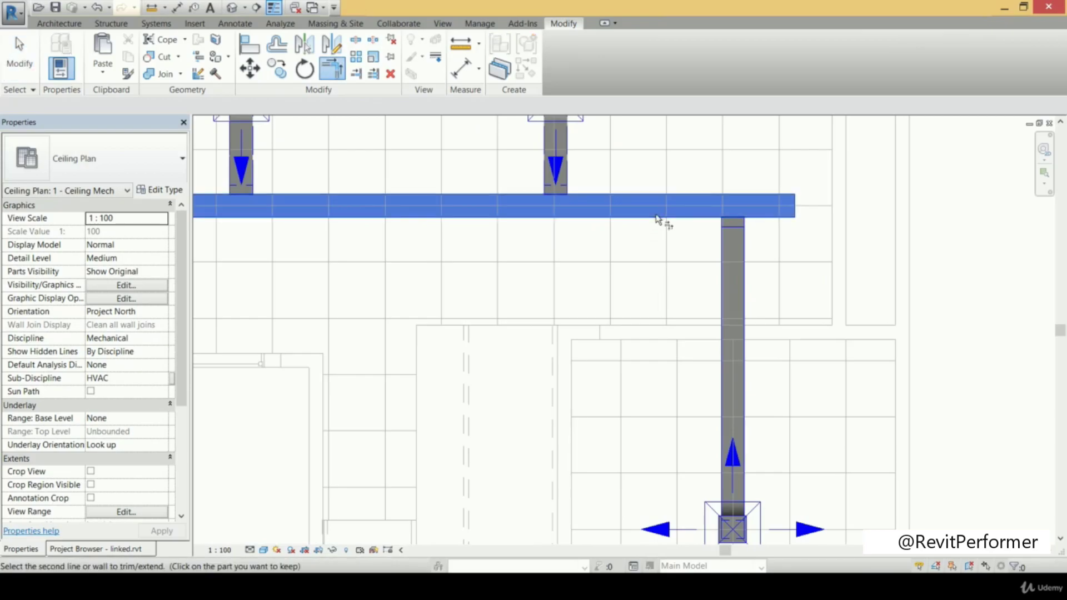
pyautogui.click(727, 268)
pyautogui.scroll(-2, 763, 264)
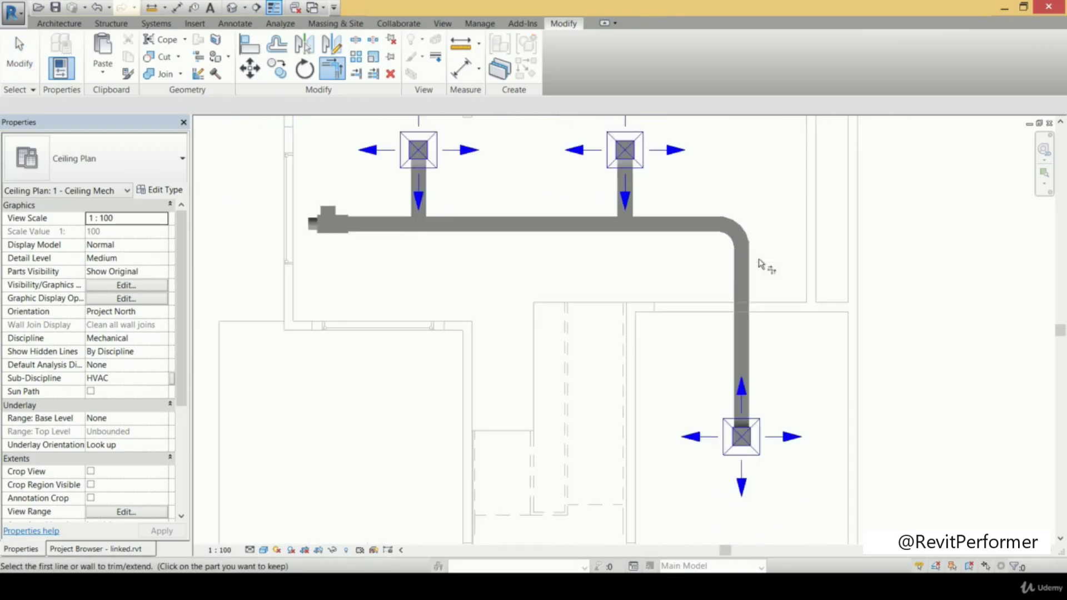
pyautogui.moveTo(729, 181); pyautogui.dragTo(684, 275, button='middle')
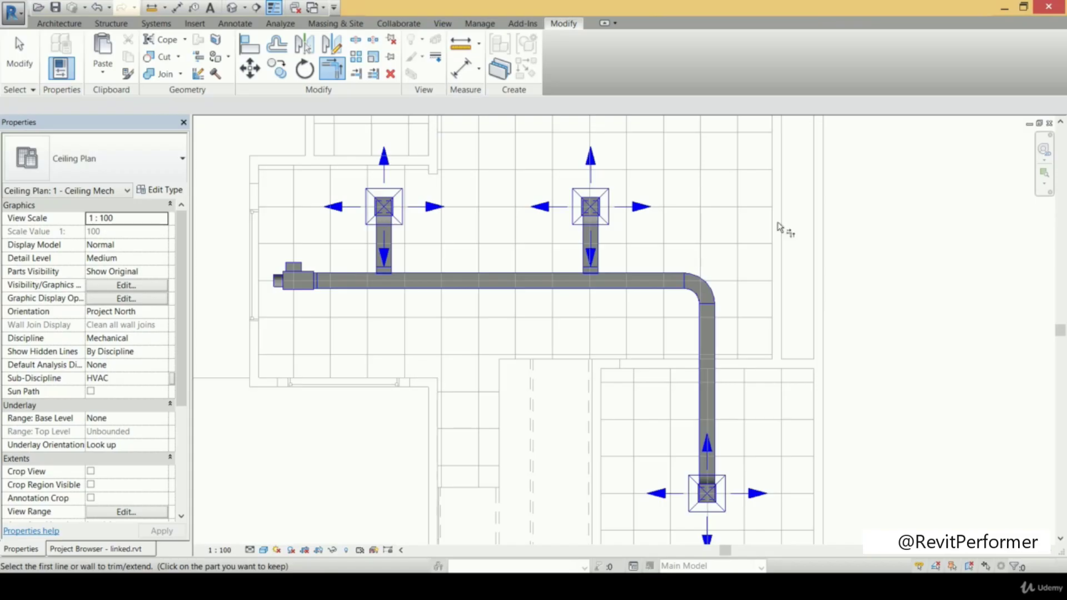
# - Select both duct runs with their VAV units and diffusers and display them in a 3D selection box view
pyautogui.scroll(-4, 759, 236)
pyautogui.moveTo(759, 236); pyautogui.dragTo(726, 285, button='middle')
pyautogui.moveTo(661, 265); pyautogui.dragTo(653, 340, button='middle')
pyautogui.scroll(-2, 655, 284)
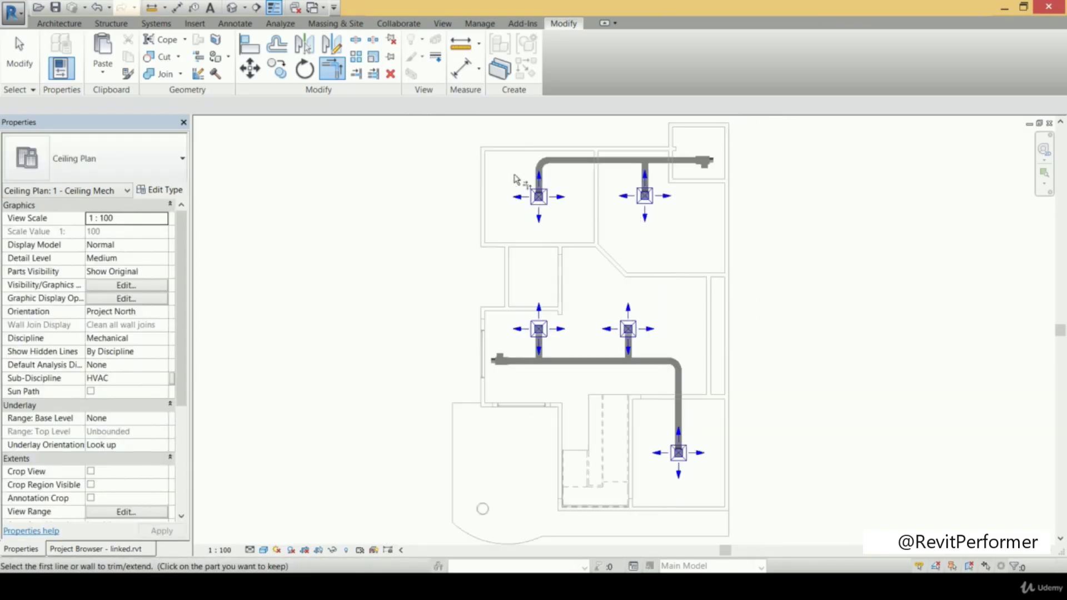
pyautogui.press('Escape')
pyautogui.moveTo(462, 139); pyautogui.dragTo(766, 465)
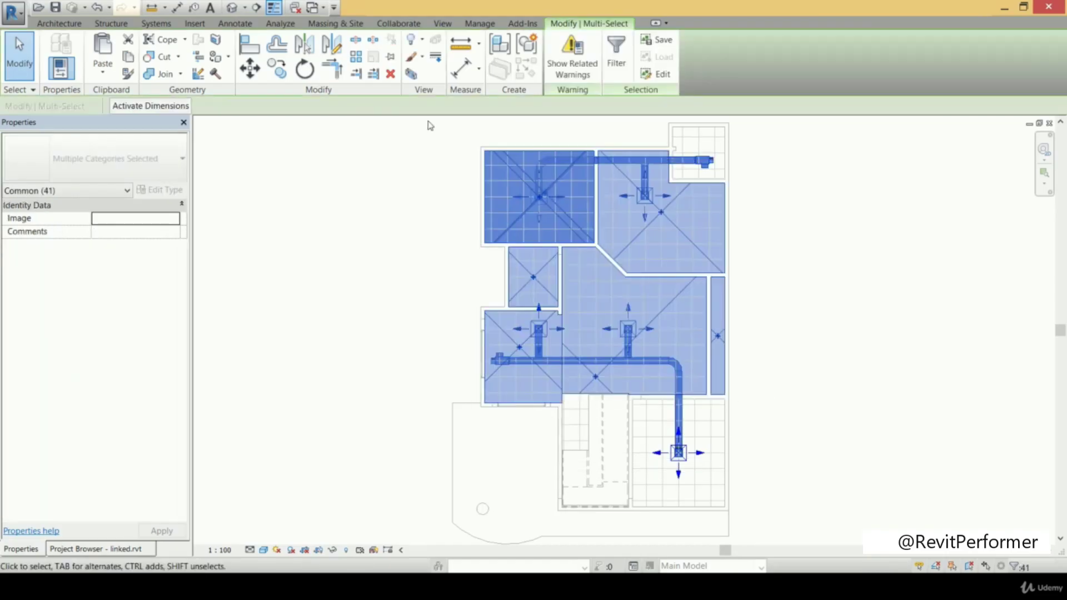
pyautogui.click(410, 74)
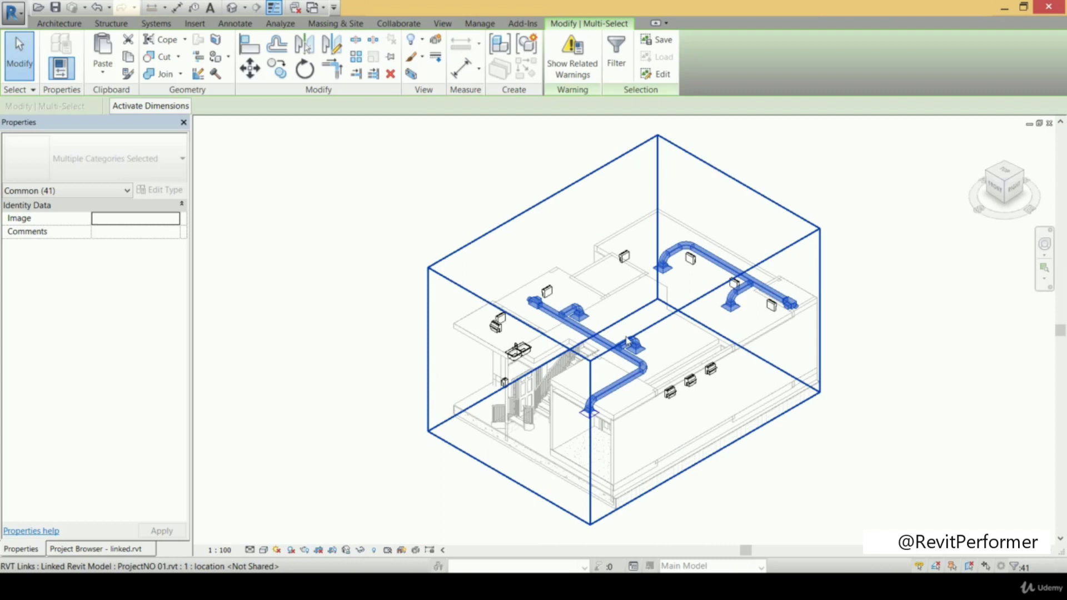
# - Examine both duct runs in 3D, checking the connections between VAV units, main ducts, branches and diffusers
pyautogui.scroll(5, 626, 340)
pyautogui.moveTo(628, 343)
pyautogui.mouseDown(button='middle')
pyautogui.moveTo(626, 369)
pyautogui.moveTo(621, 341)
pyautogui.mouseUp(button='middle')
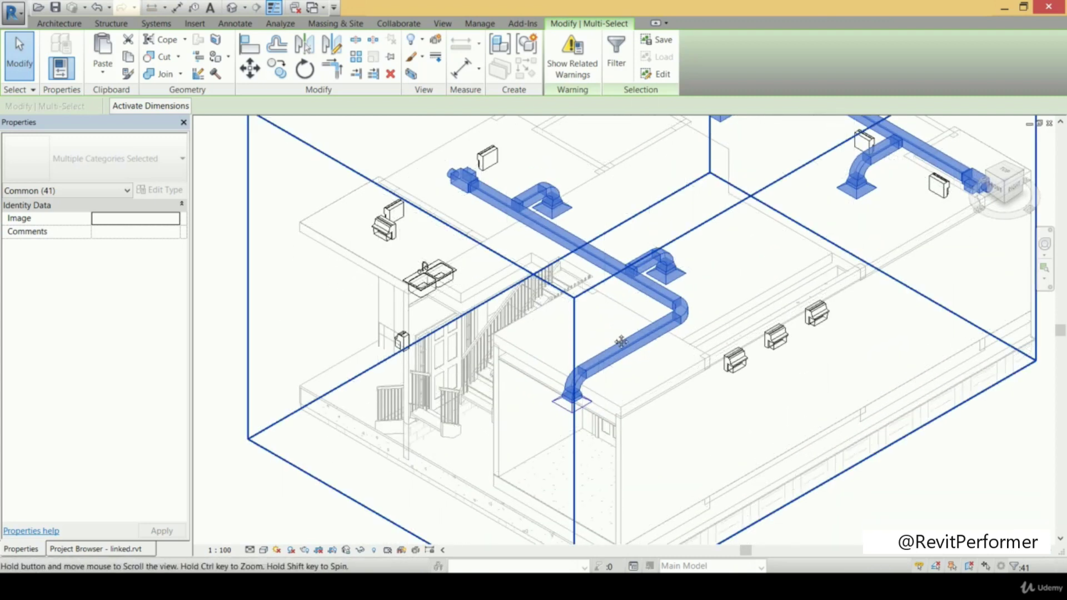
pyautogui.scroll(3, 473, 250)
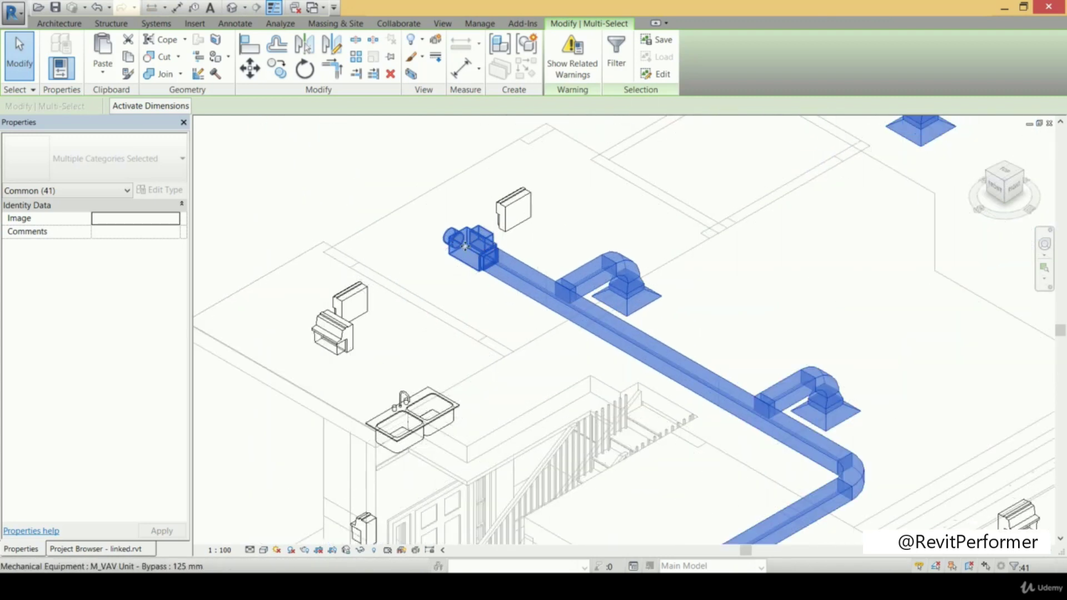
pyautogui.scroll(-2, 600, 233)
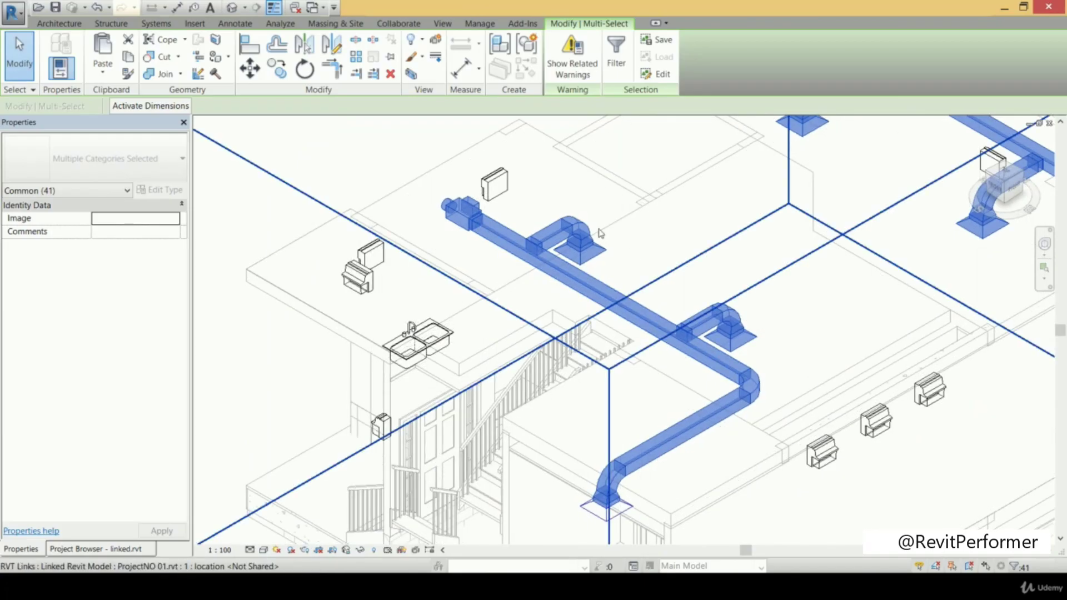
pyautogui.moveTo(624, 264); pyautogui.dragTo(619, 200, button='middle')
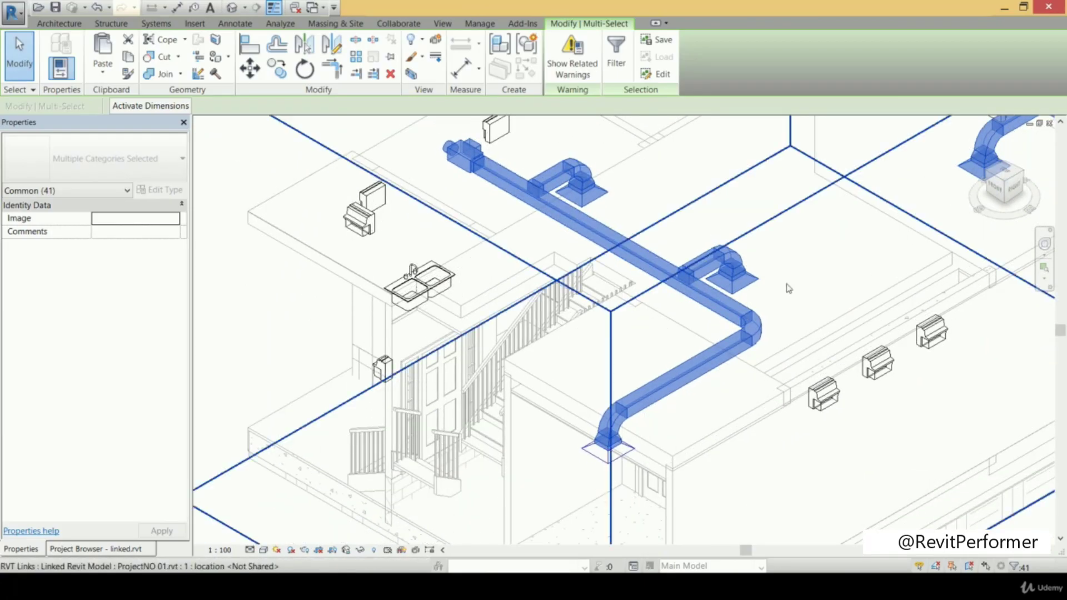
pyautogui.moveTo(556, 350); pyautogui.dragTo(348, 495, button='middle')
pyautogui.moveTo(793, 298); pyautogui.dragTo(707, 338, button='middle')
pyautogui.scroll(2, 844, 348)
pyautogui.keyDown('shift'); pyautogui.moveTo(617, 339); pyautogui.dragTo(677, 377, button='middle'); pyautogui.keyUp('shift')
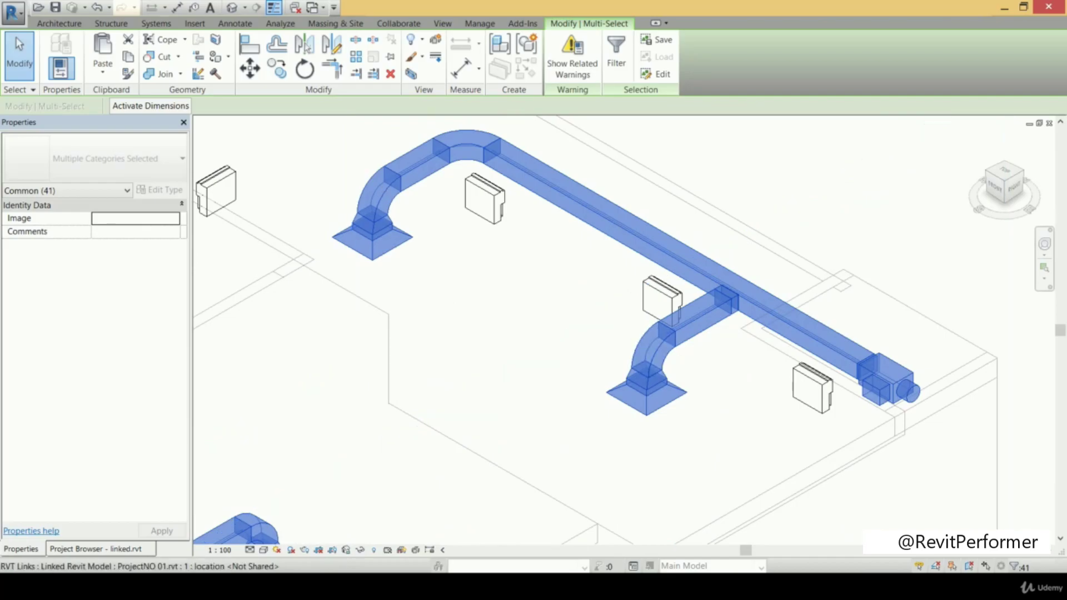
pyautogui.scroll(-2, 645, 291)
pyautogui.moveTo(670, 259); pyautogui.dragTo(724, 212, button='middle')
pyautogui.scroll(-2, 724, 211)
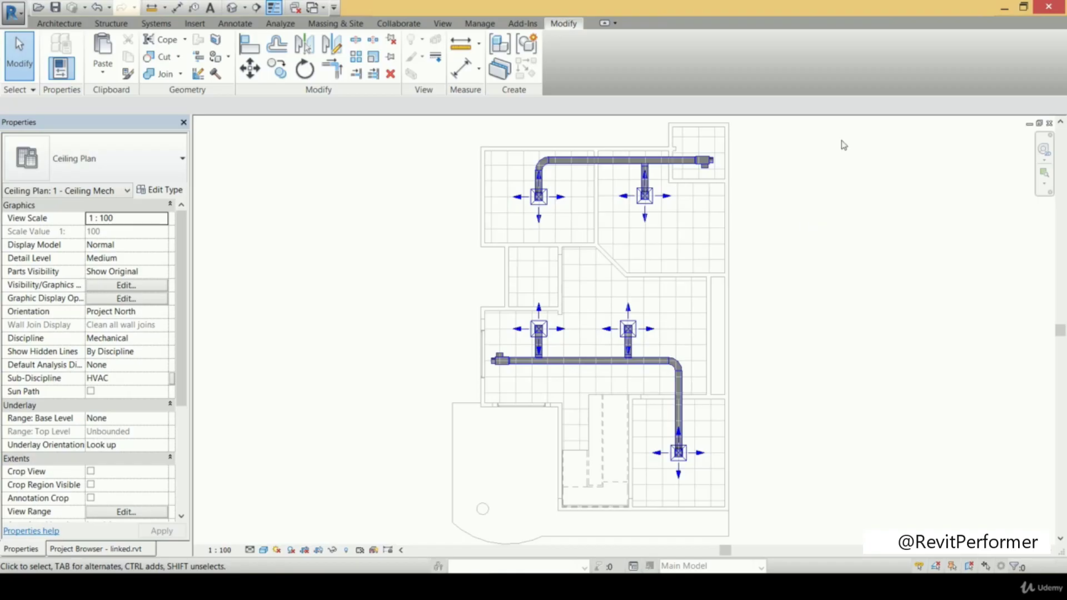
# - Copy the upper run's 125 mm bypass VAV unit into the central room, above the two diffusers and near the diagonal wall
pyautogui.scroll(4, 742, 161)
pyautogui.scroll(2, 664, 165)
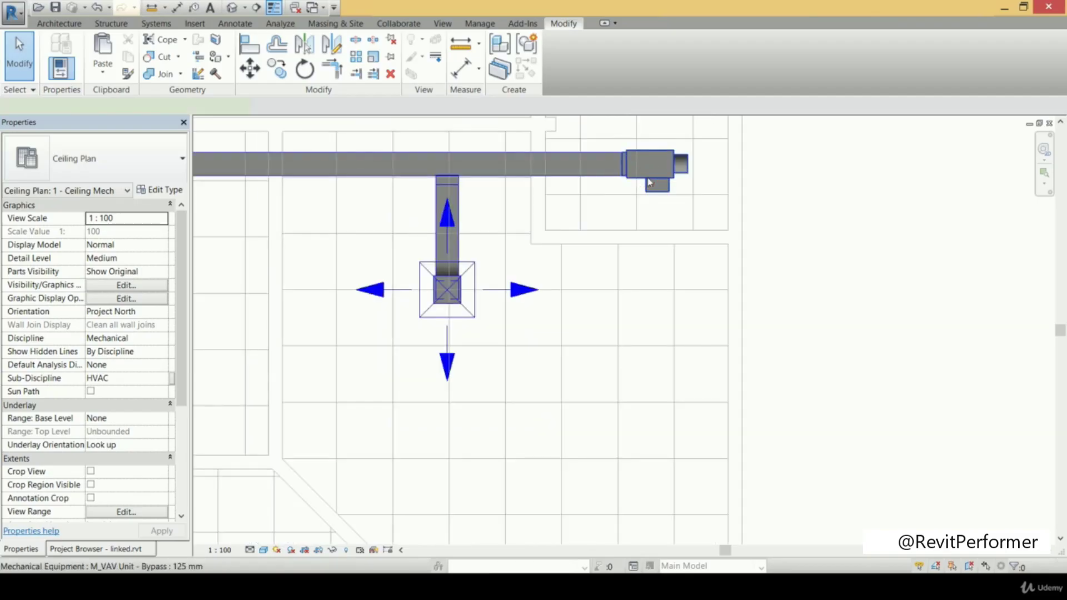
pyautogui.click(649, 182)
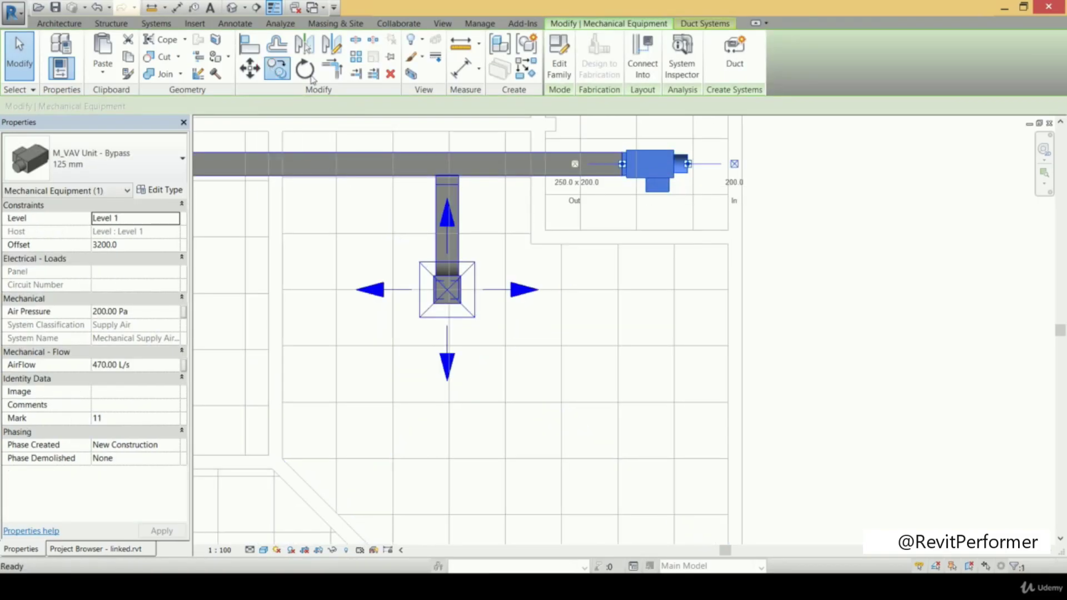
pyautogui.click(310, 76)
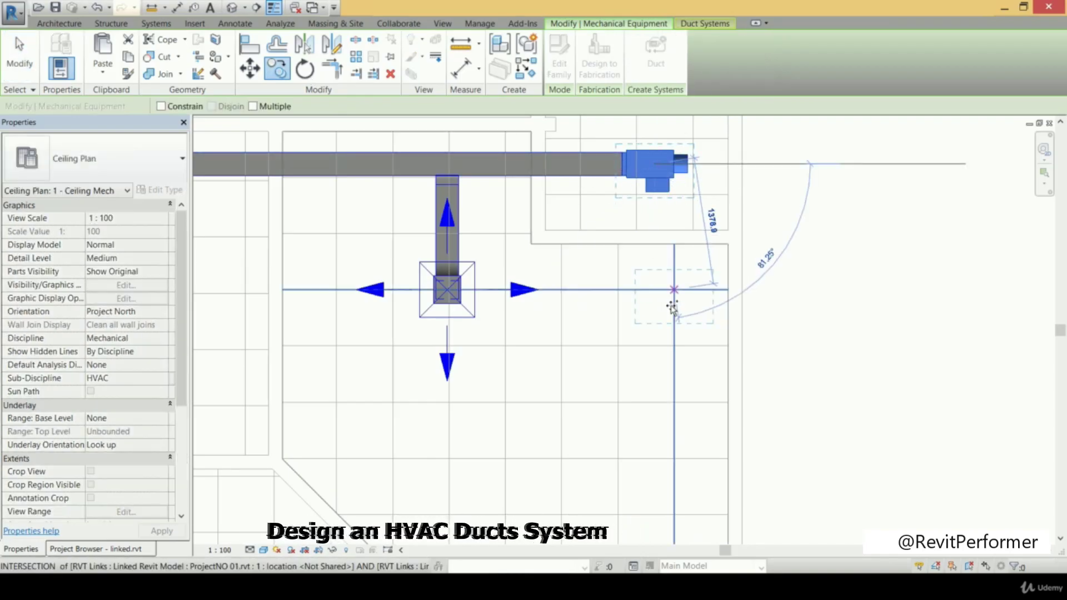
pyautogui.scroll(-6, 672, 307)
pyautogui.moveTo(670, 185); pyautogui.dragTo(669, 189, button='middle')
pyautogui.moveTo(572, 206); pyautogui.dragTo(588, 269, button='middle')
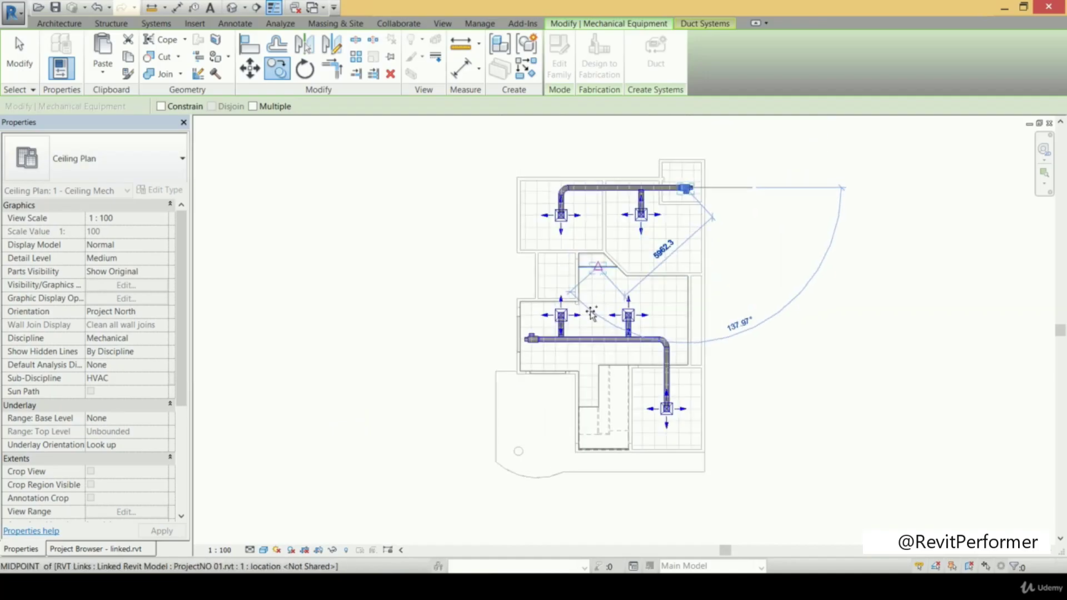
pyautogui.scroll(7, 592, 315)
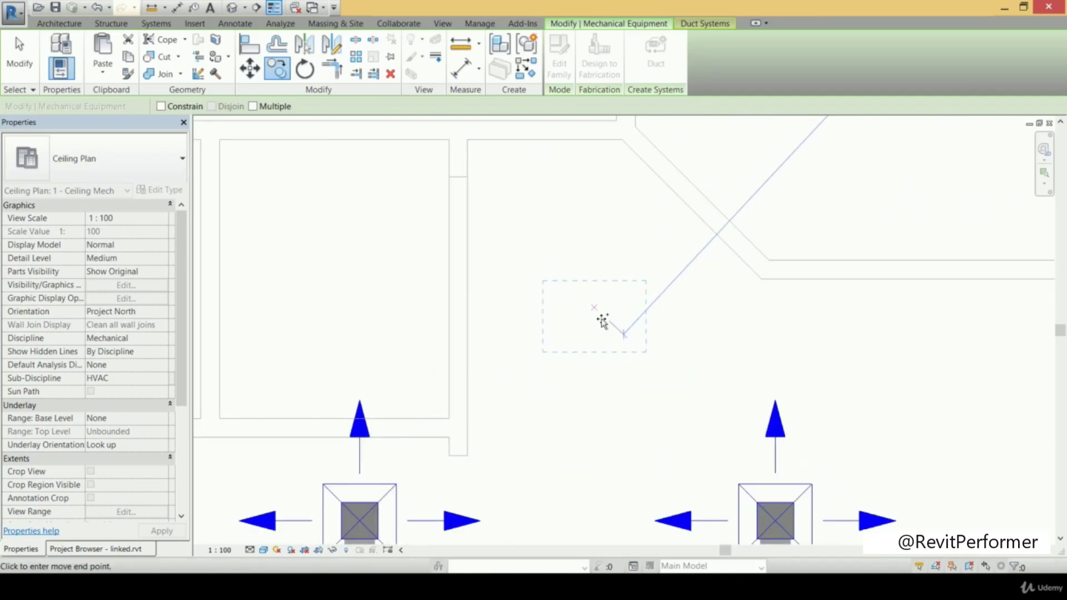
pyautogui.click(617, 321)
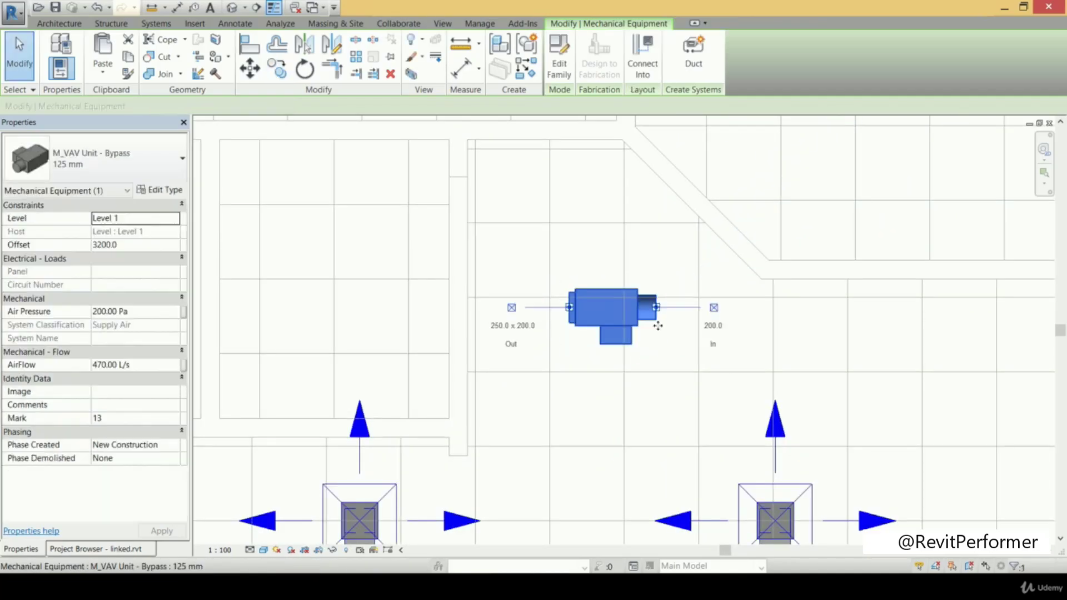
pyautogui.press('Escape')
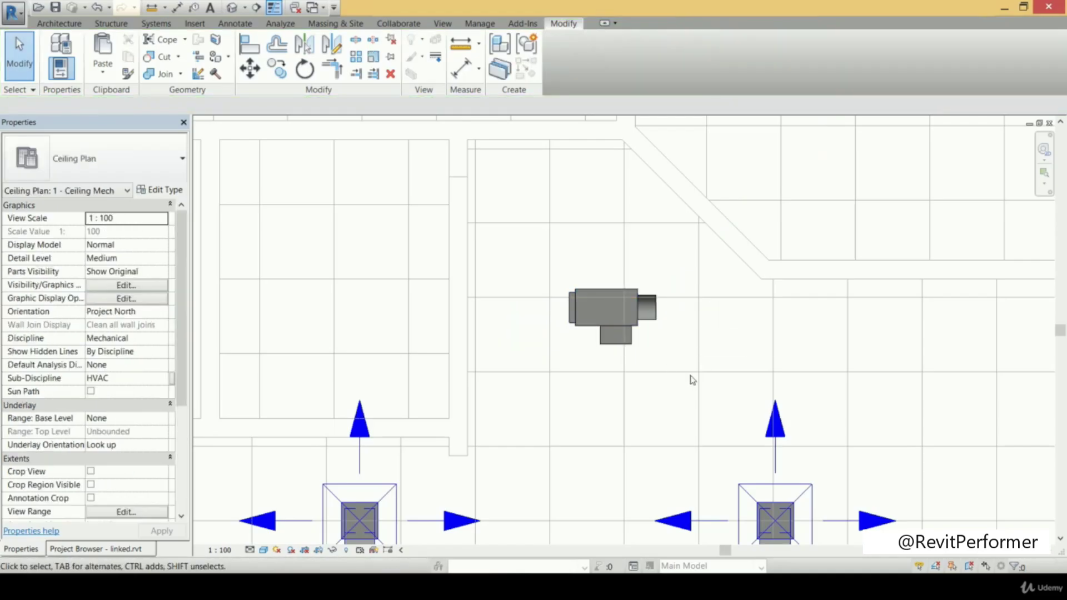
pyautogui.click(612, 326)
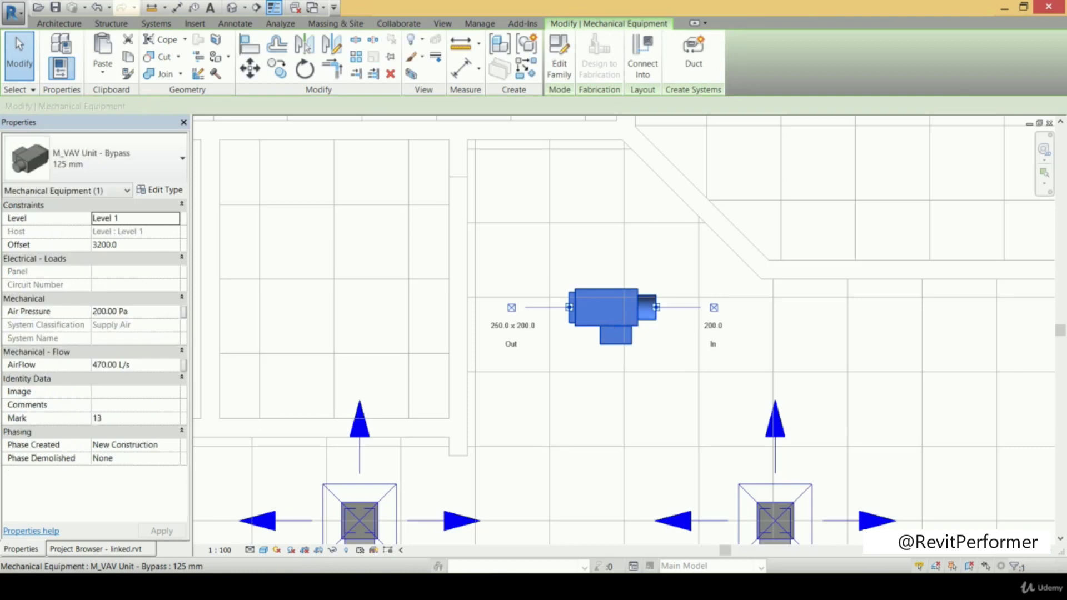
pyautogui.click(511, 307)
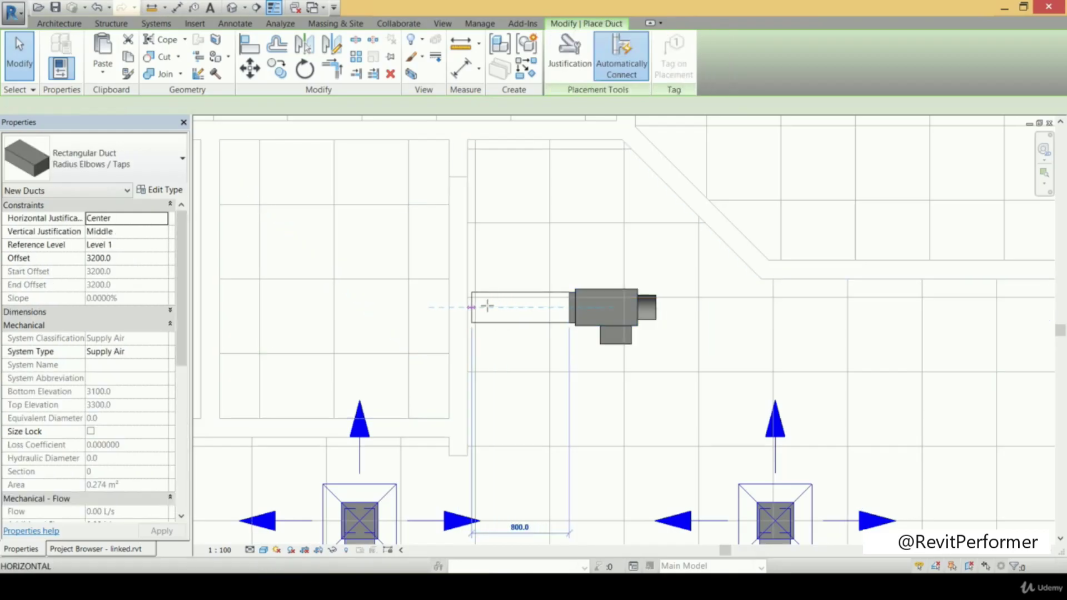
pyautogui.press('Escape')
pyautogui.press('Escape')
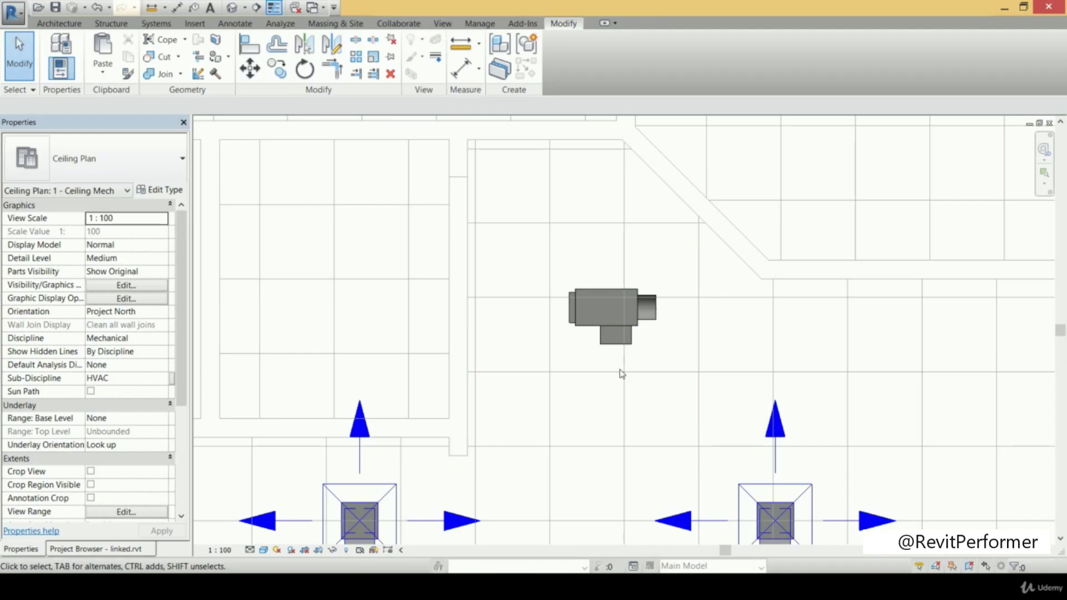
pyautogui.click(612, 314)
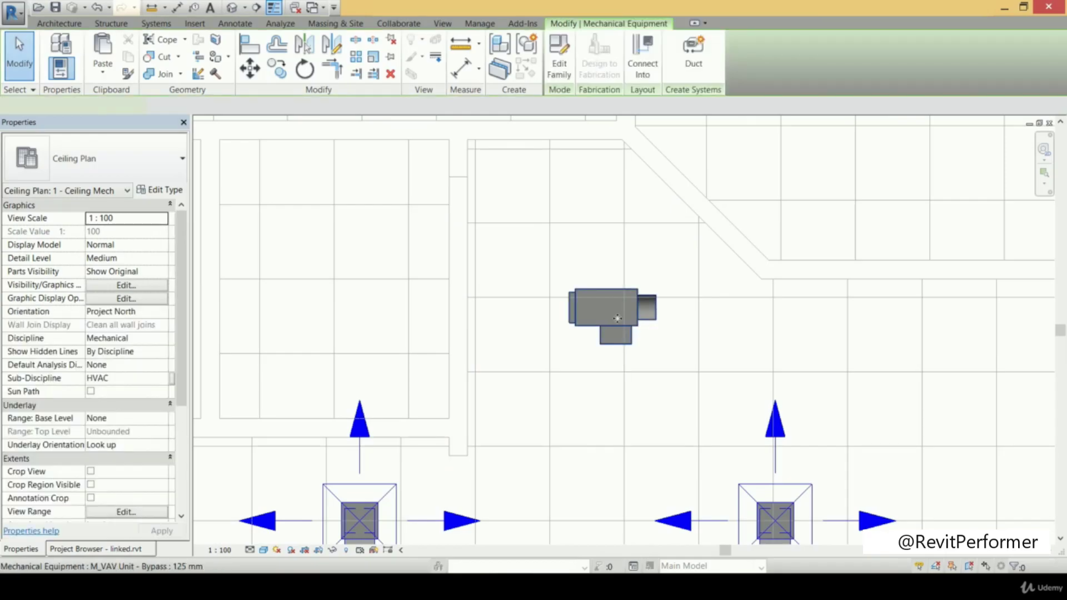
pyautogui.scroll(2, 581, 361)
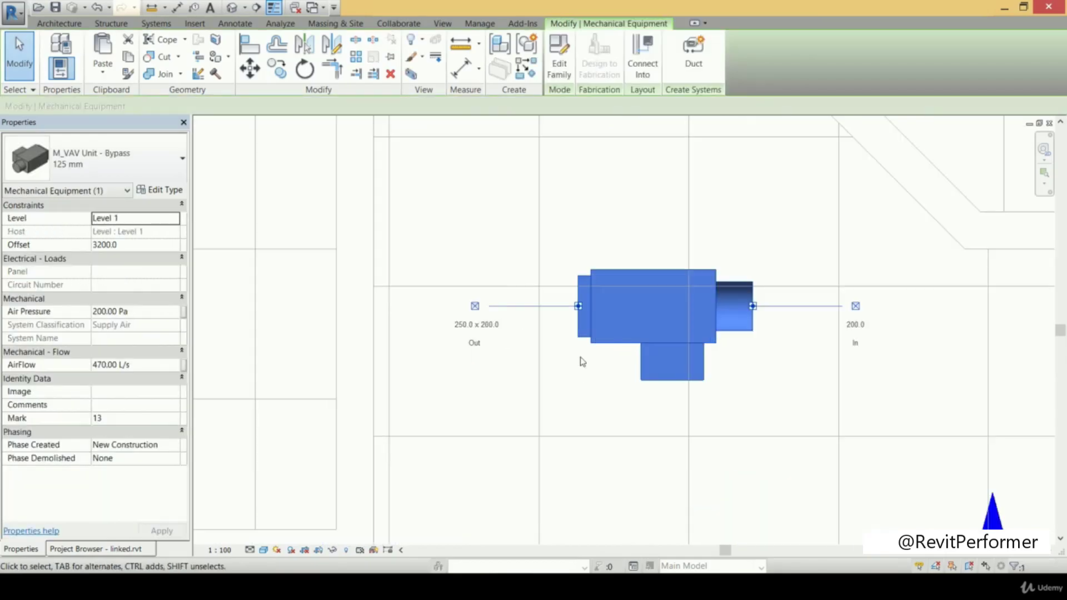
pyautogui.rightClick(579, 307)
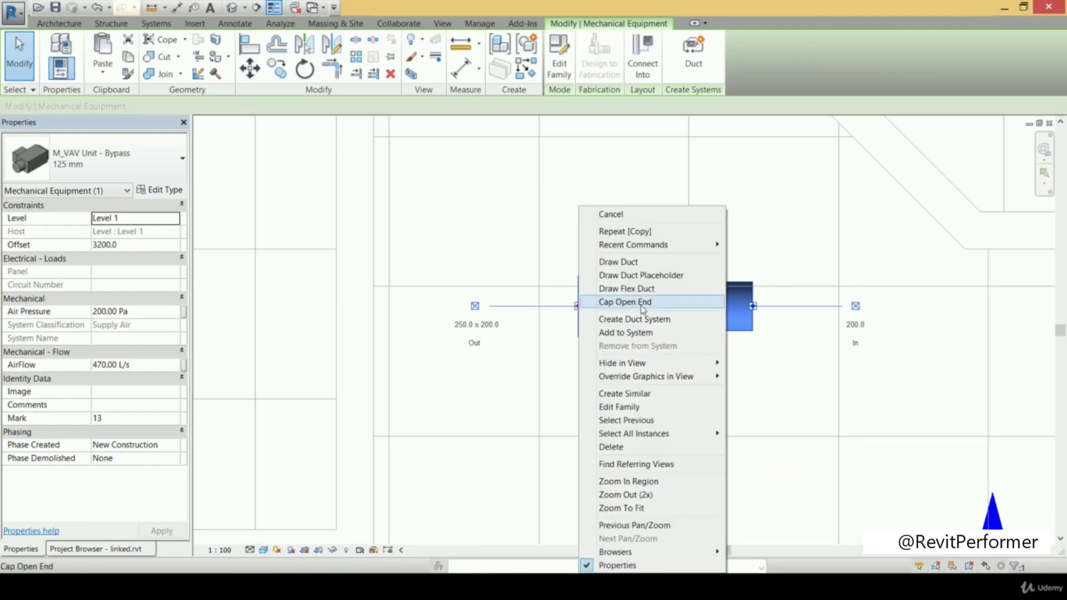
pyautogui.click(693, 261)
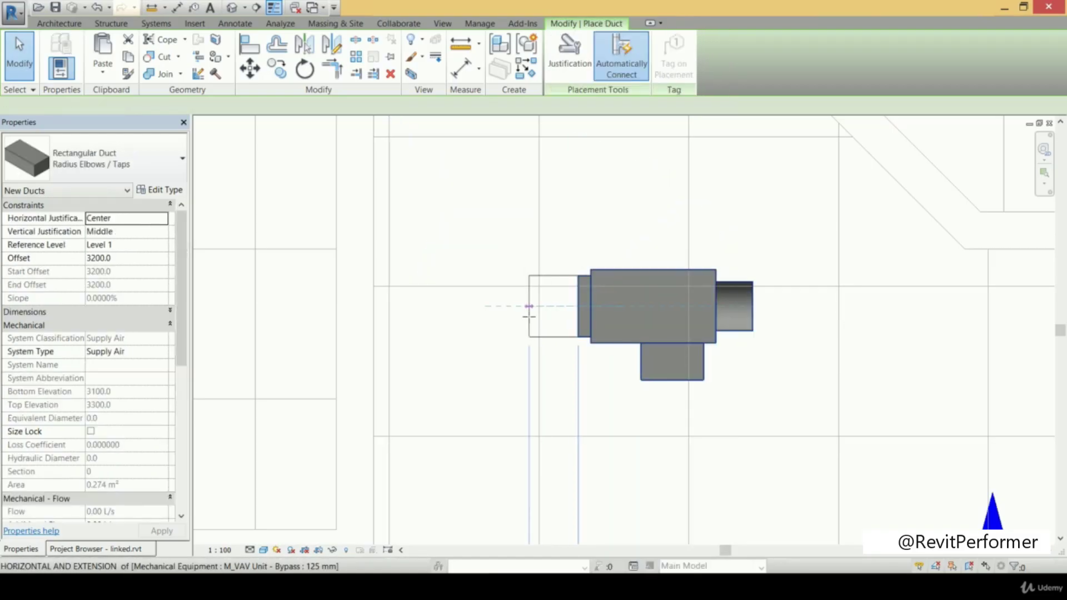
pyautogui.scroll(-2, 405, 317)
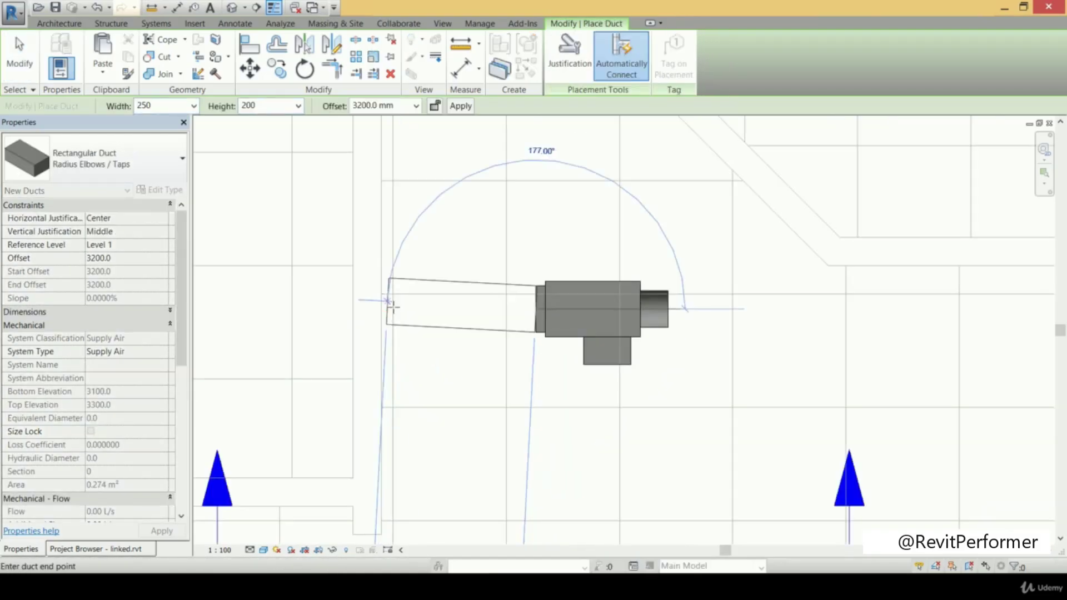
pyautogui.press('Escape')
pyautogui.press('Escape')
# - Select the central room's 125 mm bypass VAV unit and display the commands available at its 250 x 200 outlet connector
pyautogui.scroll(2, 394, 314)
pyautogui.click(631, 311)
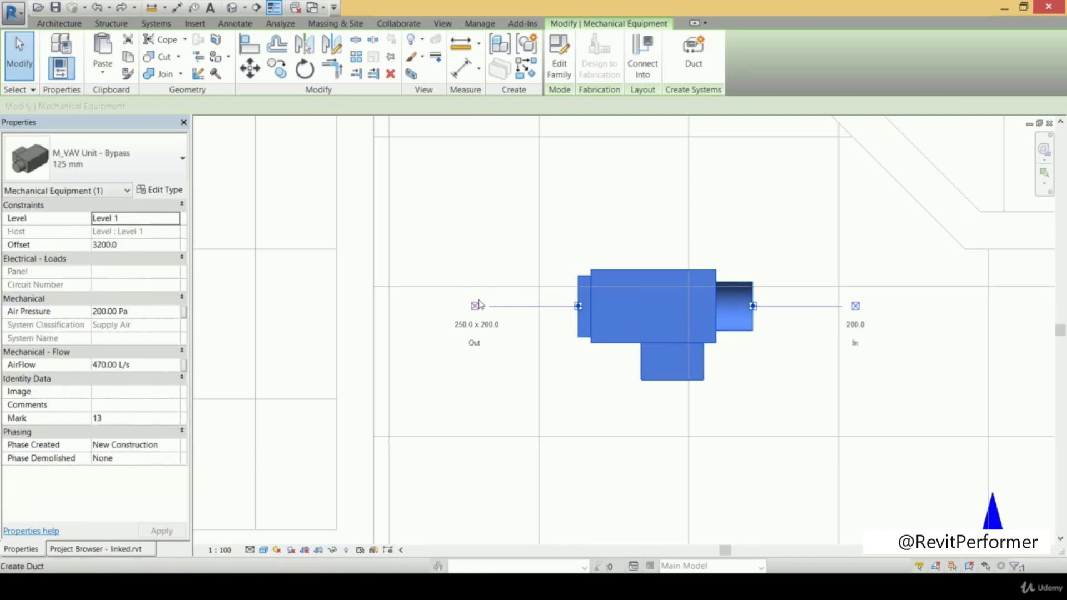
pyautogui.rightClick(578, 307)
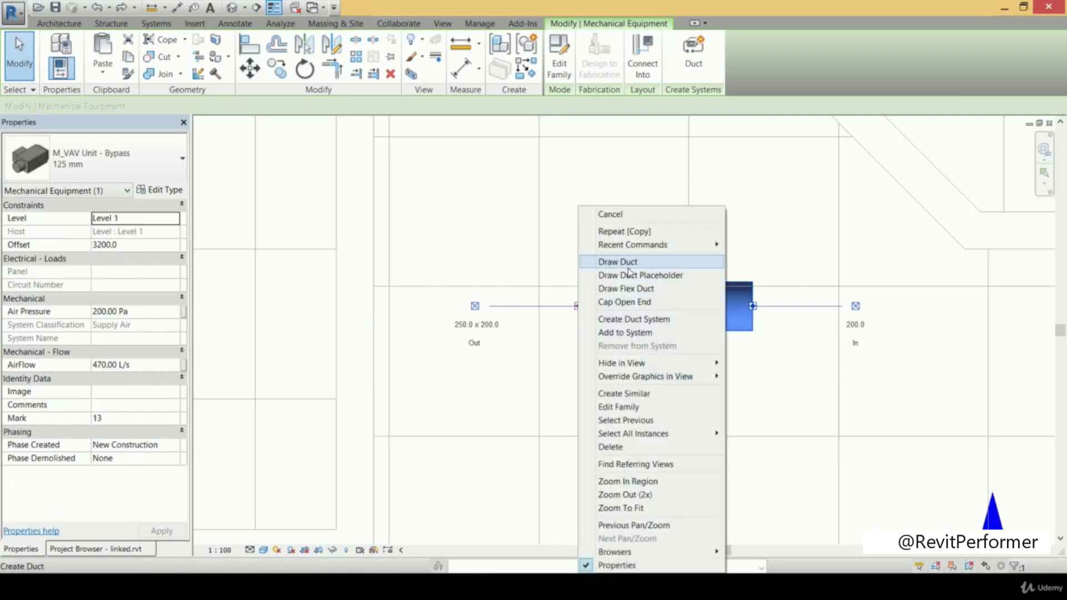
pyautogui.click(536, 349)
pyautogui.click(535, 349)
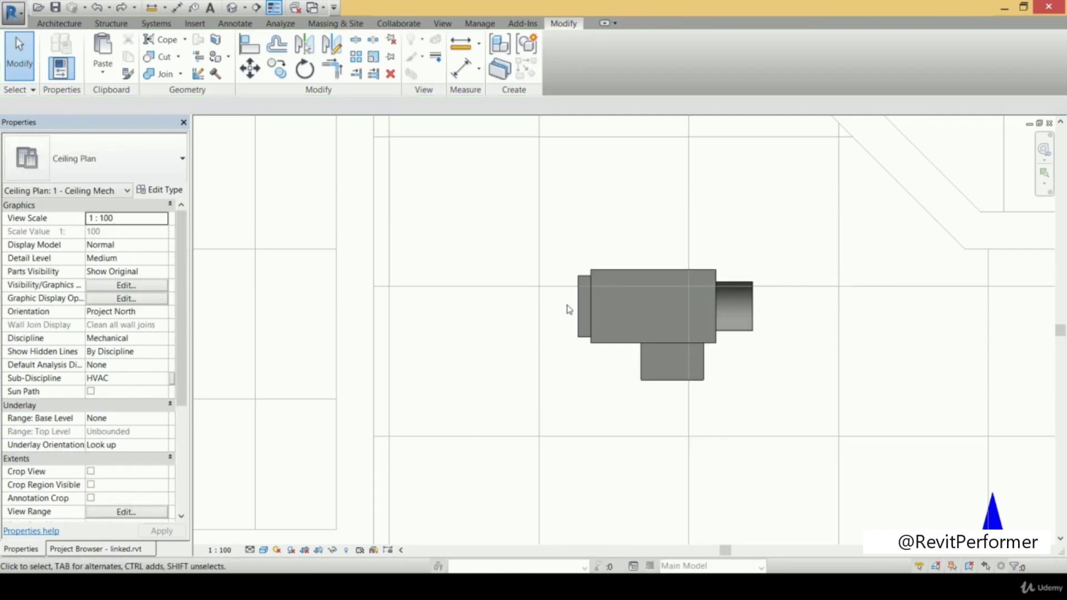
# - Examine the upper and lower duct runs and the unconnected VAV unit in the ceiling plan
pyautogui.scroll(-6, 634, 287)
pyautogui.scroll(-4, 633, 289)
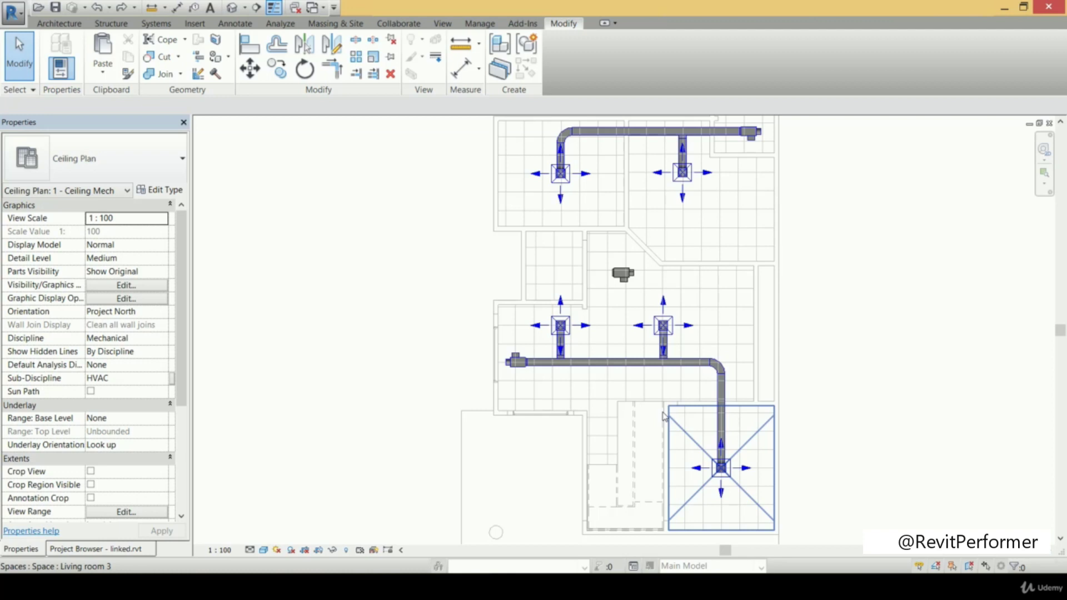
pyautogui.scroll(5, 503, 358)
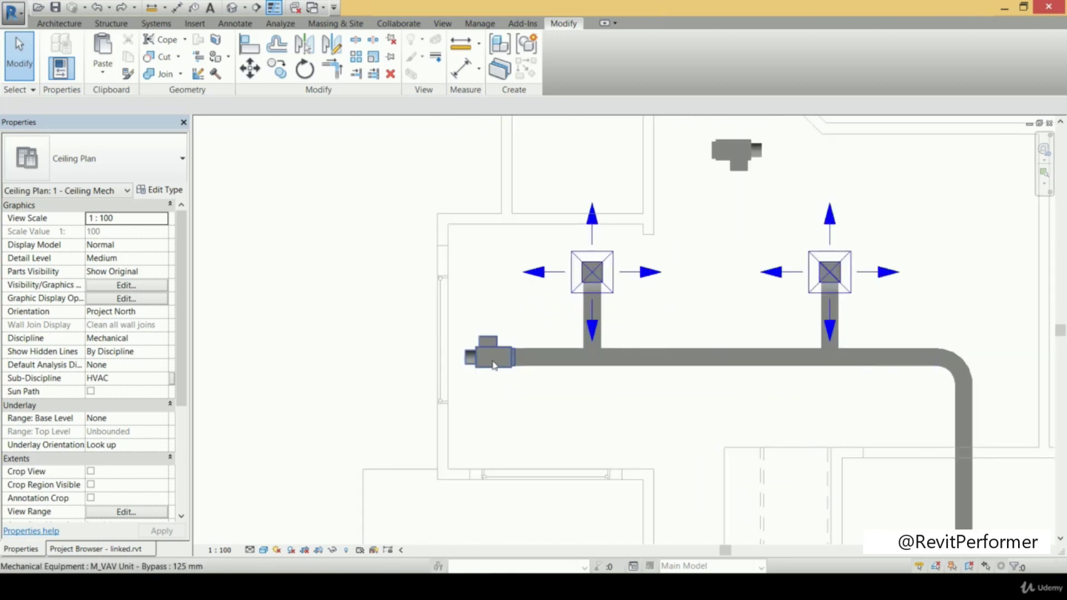
pyautogui.scroll(-2, 502, 352)
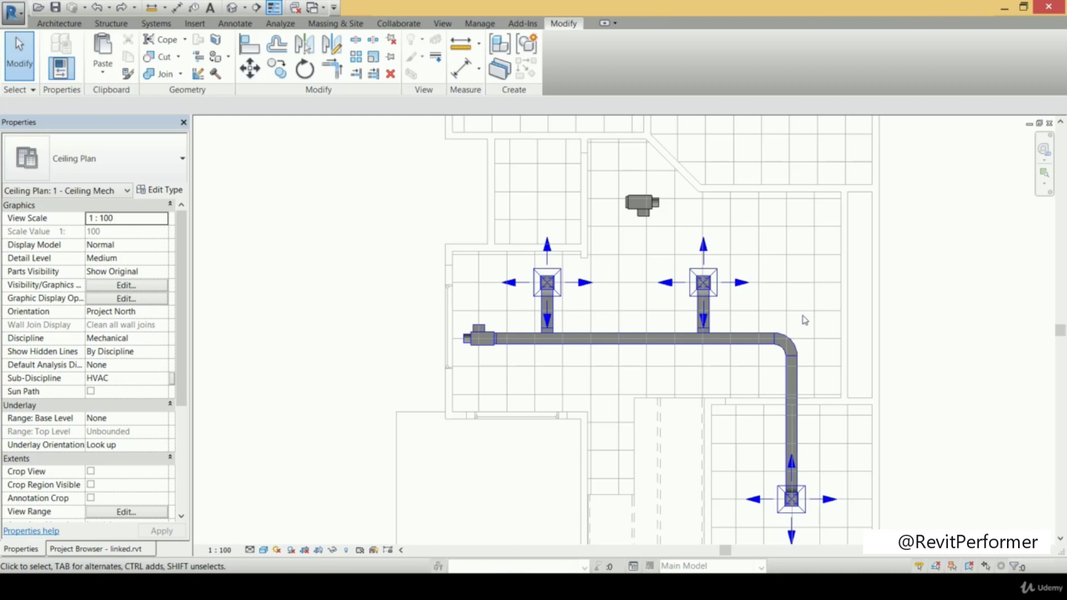
pyautogui.scroll(-2, 805, 320)
pyautogui.moveTo(805, 305); pyautogui.dragTo(767, 334, button='middle')
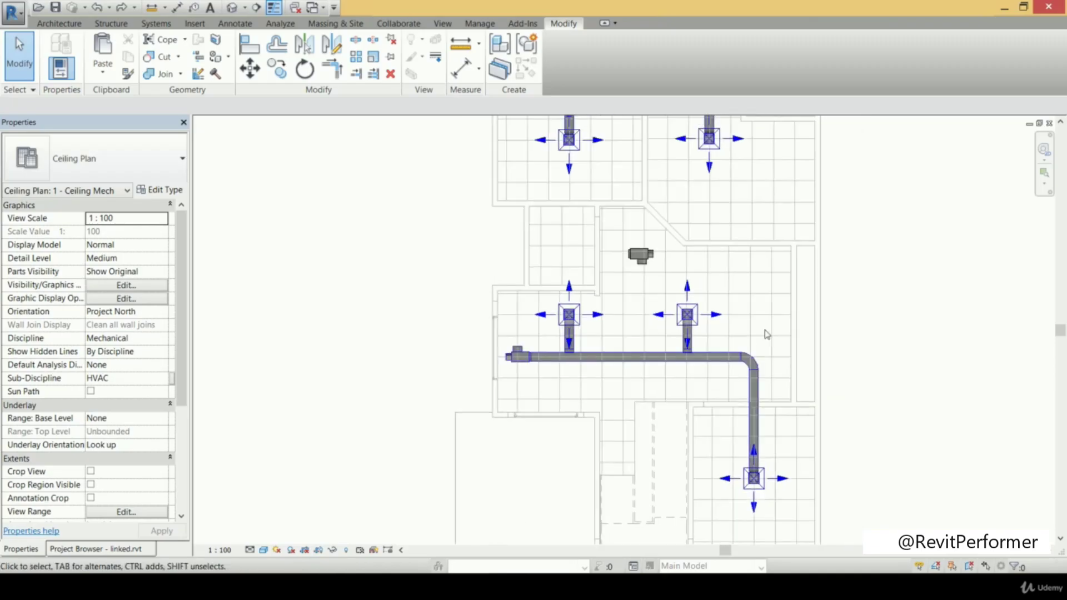
pyautogui.moveTo(733, 228); pyautogui.dragTo(726, 265, button='middle')
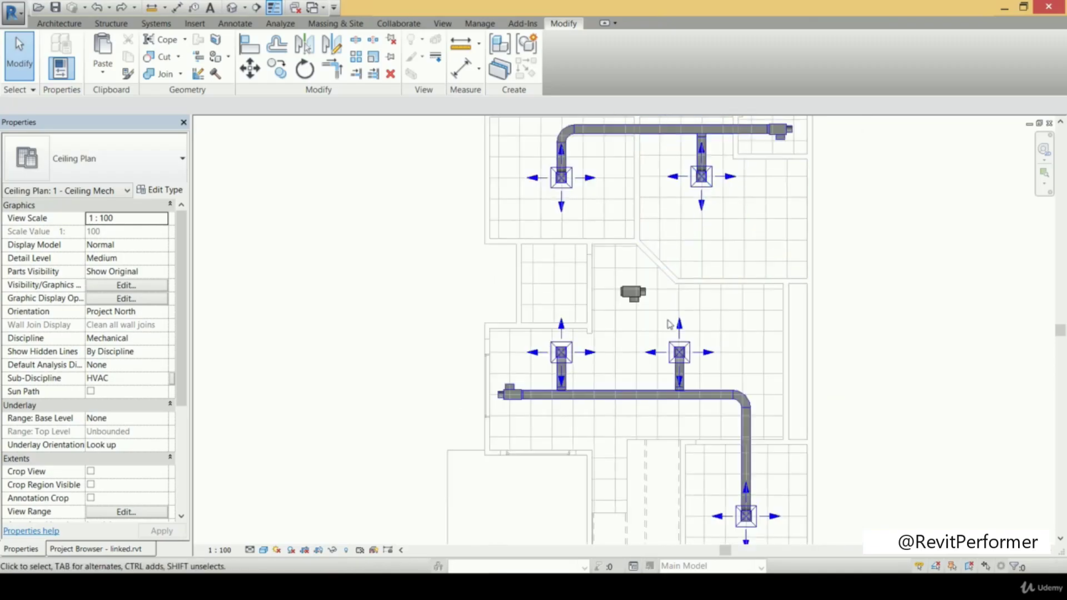
# - Draw a 250 x 200 rectangular duct about 420 mm long at 3200 mm offset, straight out of the central VAV unit's outlet
pyautogui.scroll(3, 639, 336)
pyautogui.scroll(2, 600, 322)
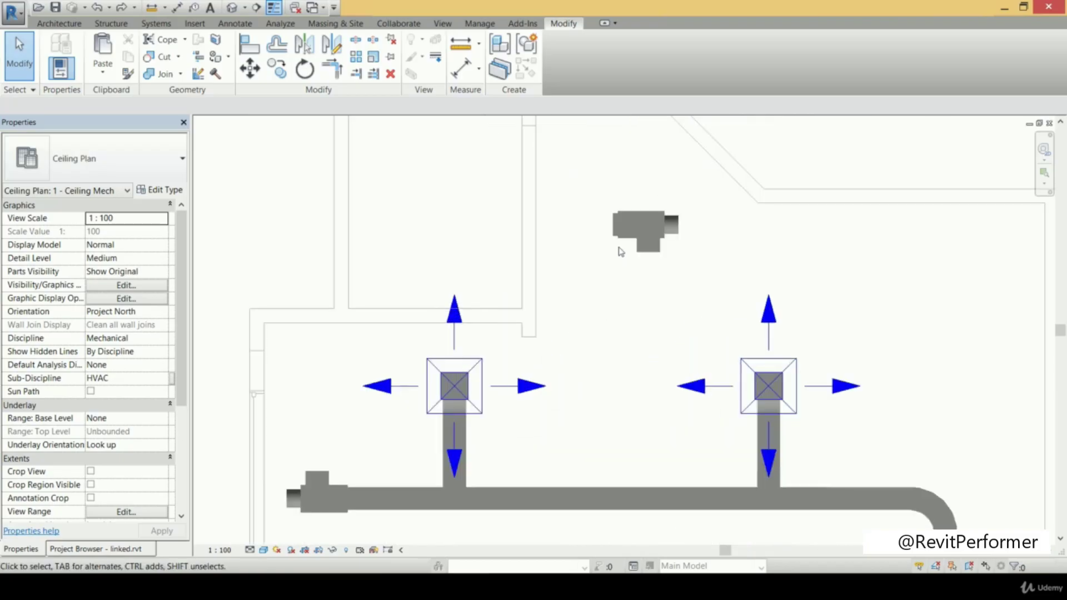
pyautogui.scroll(2, 614, 260)
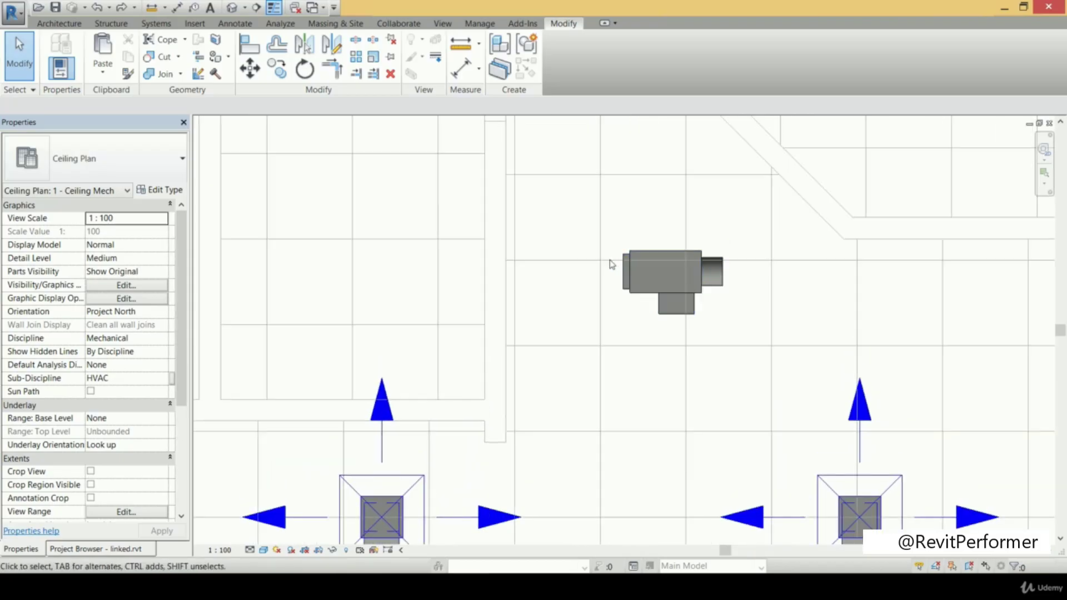
pyautogui.click(156, 23)
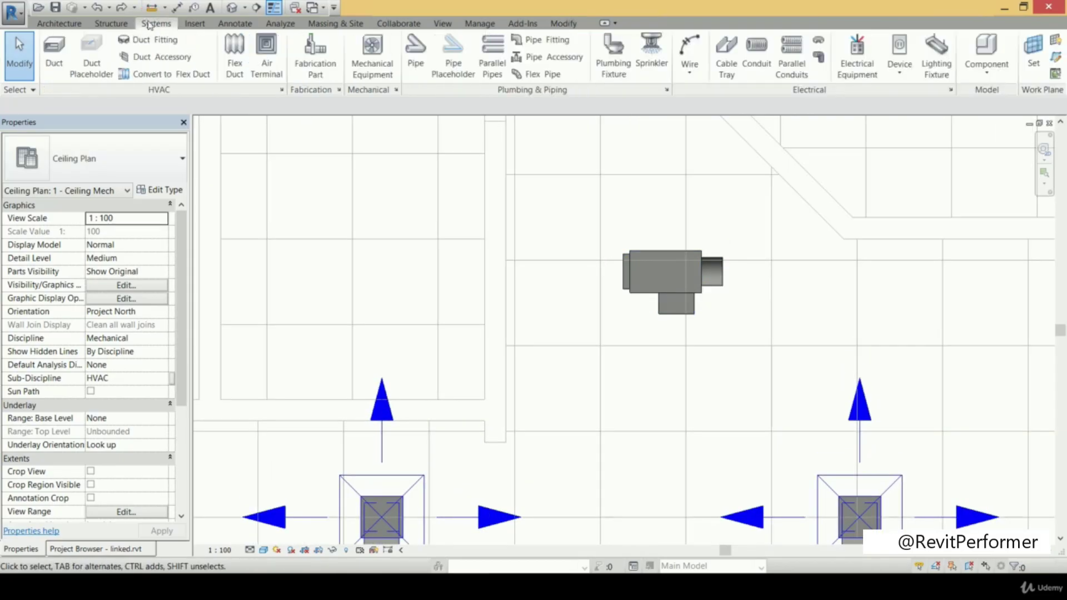
pyautogui.click(51, 55)
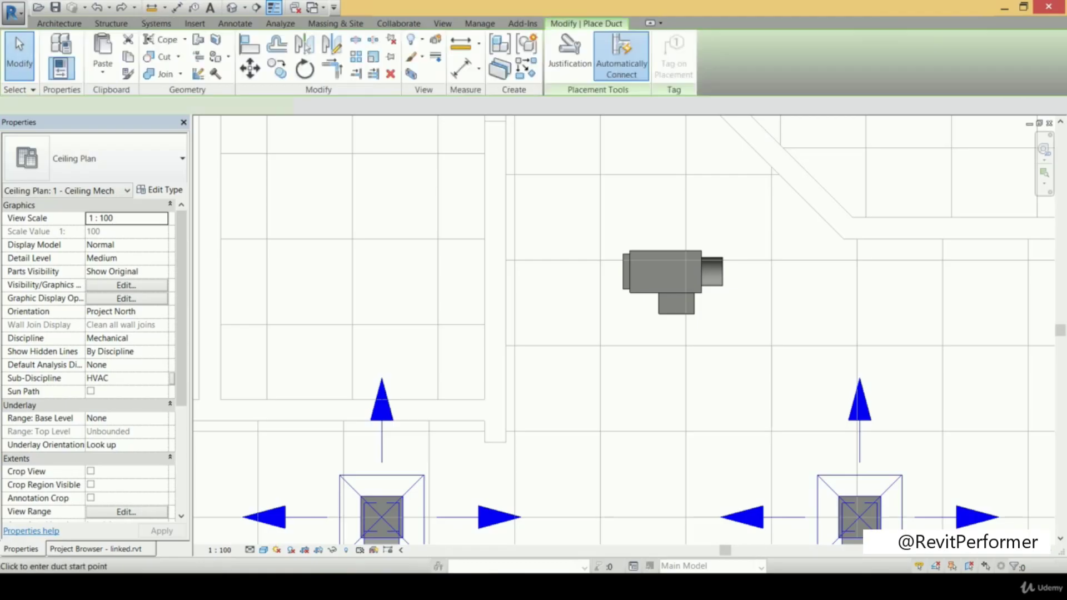
pyautogui.click(623, 271)
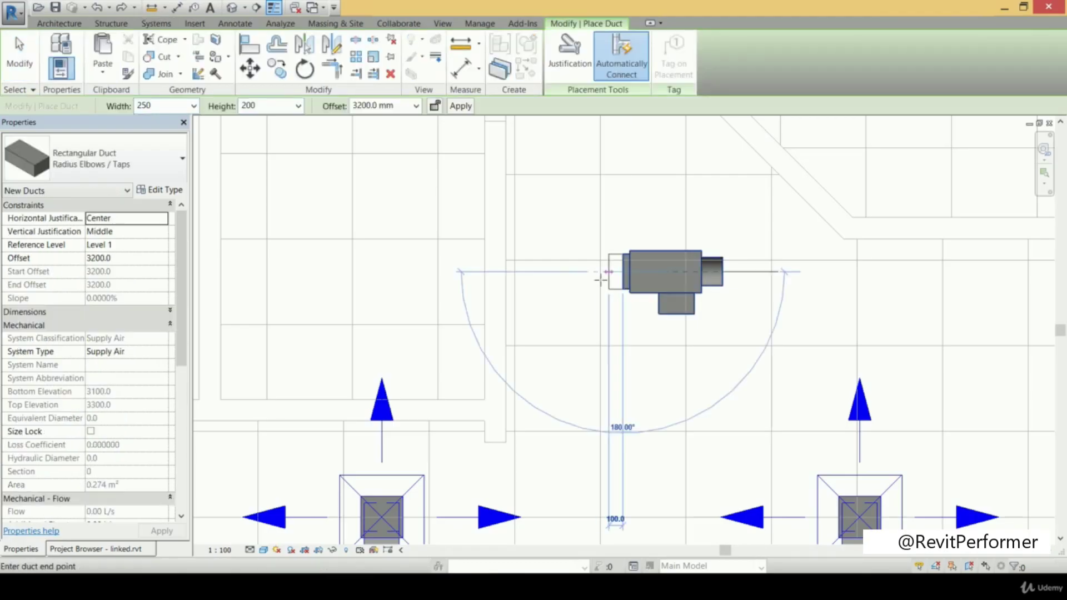
pyautogui.click(564, 271)
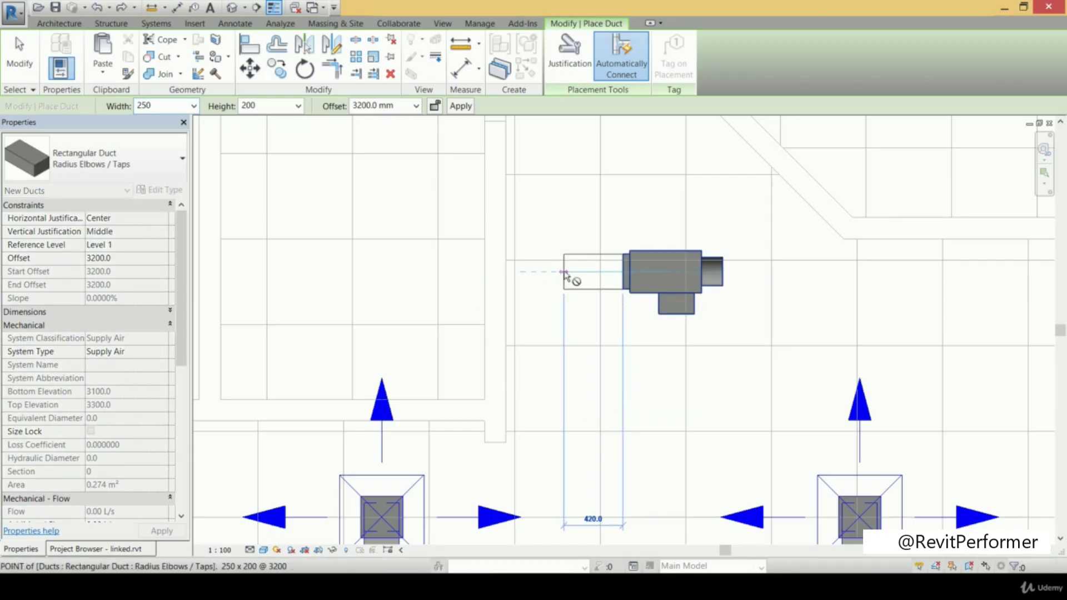
pyautogui.scroll(2, 575, 272)
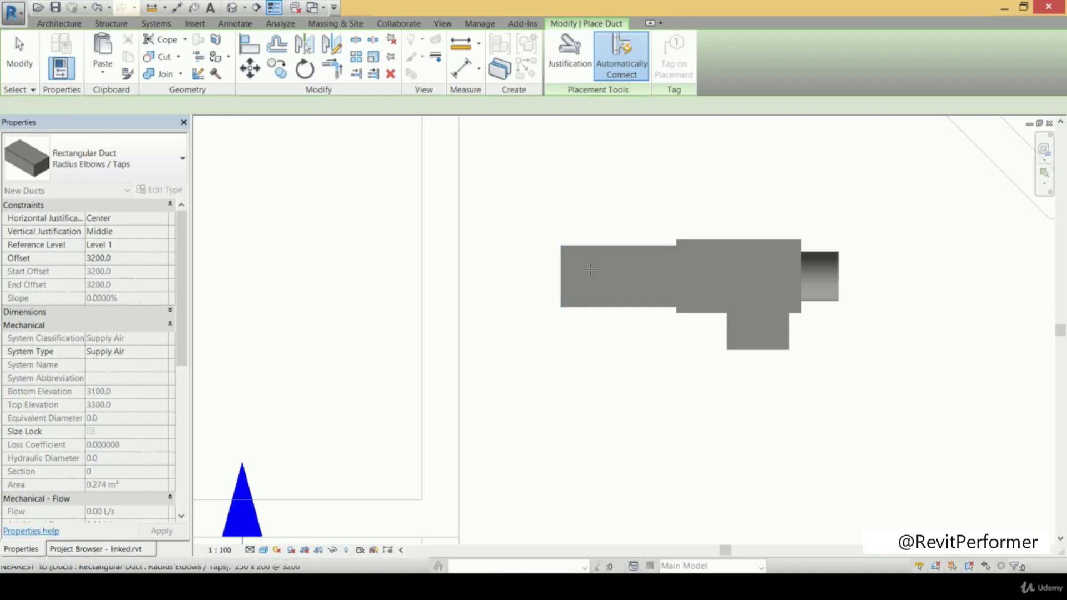
pyautogui.press('Escape')
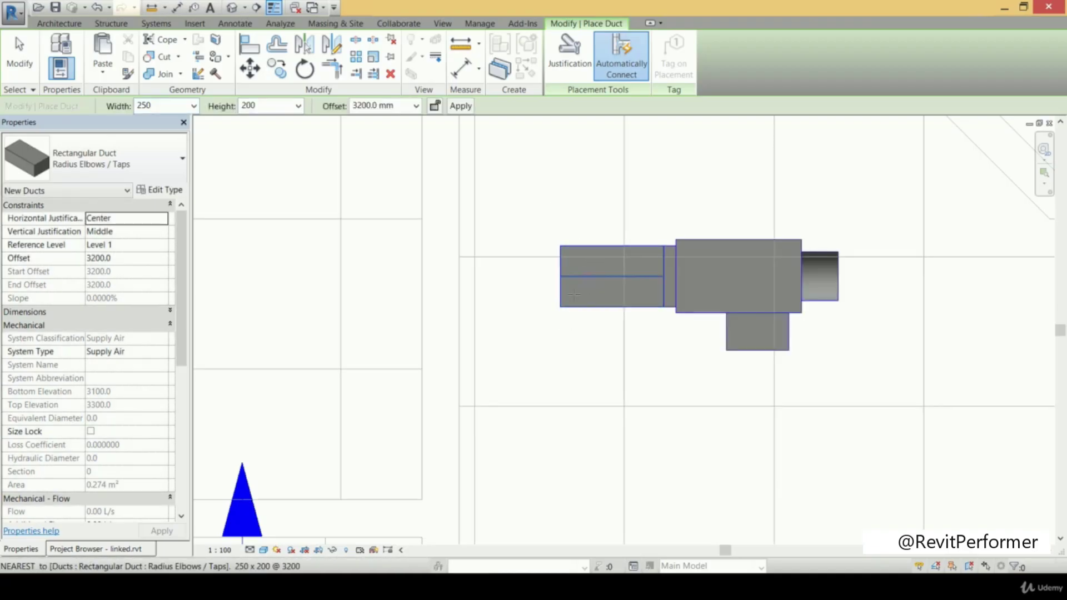
pyautogui.press('Escape')
pyautogui.press('Escape')
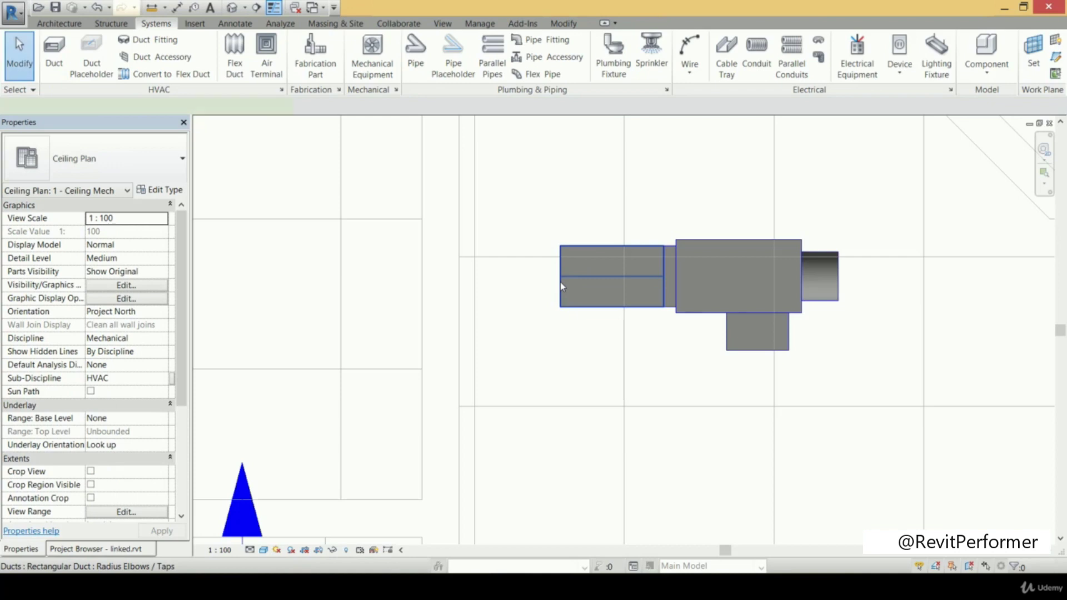
# - Try Cap Open Ends on the short duct at the central VAV unit's outlet and undo the cap
pyautogui.click(560, 282)
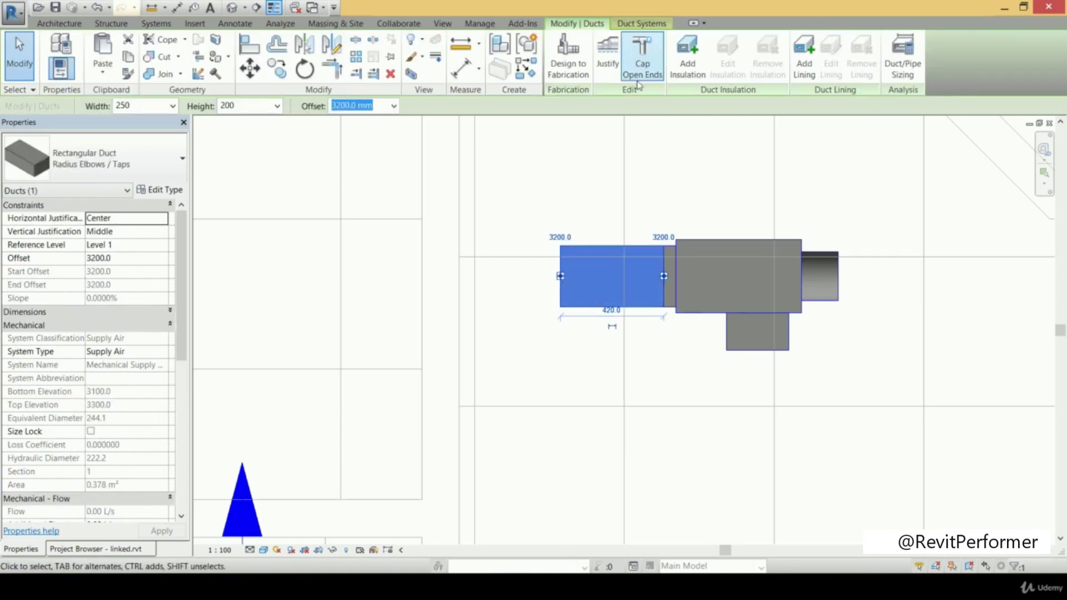
pyautogui.click(651, 50)
pyautogui.click(562, 261)
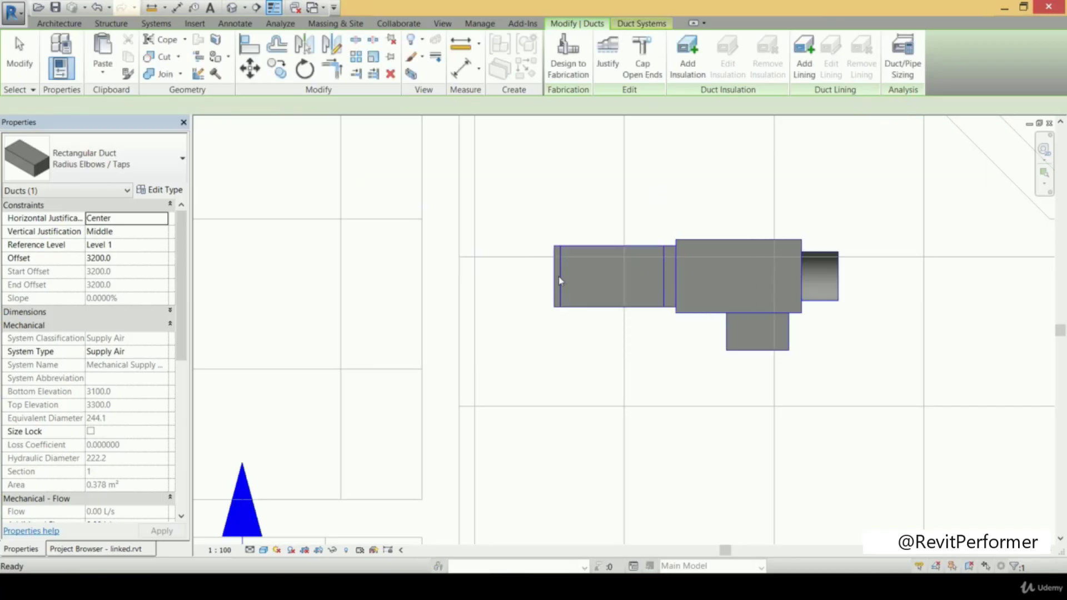
pyautogui.click(558, 275)
pyautogui.scroll(4, 559, 275)
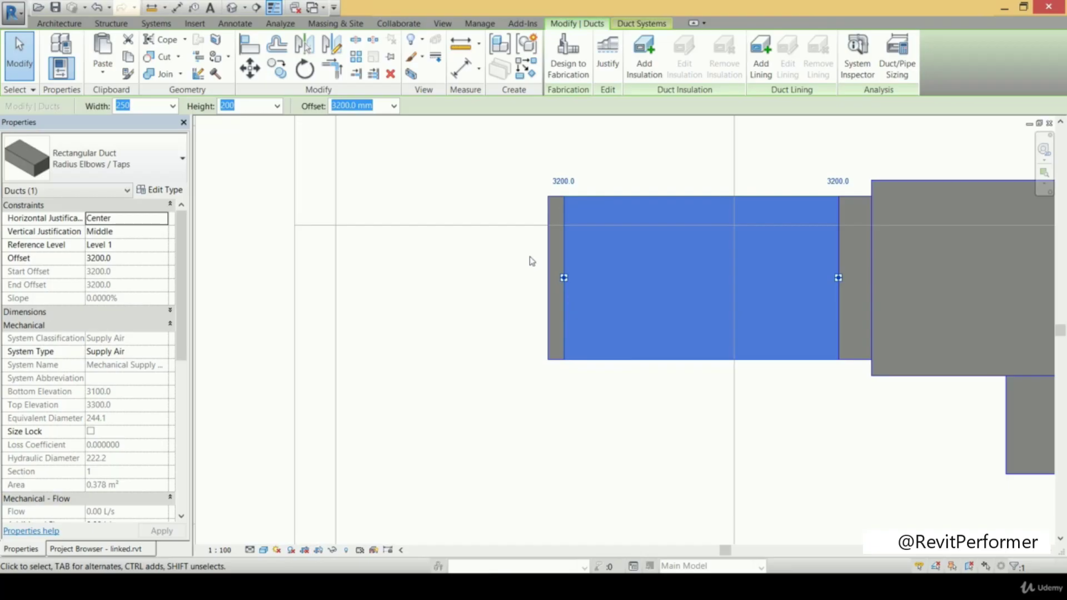
pyautogui.scroll(-3, 532, 261)
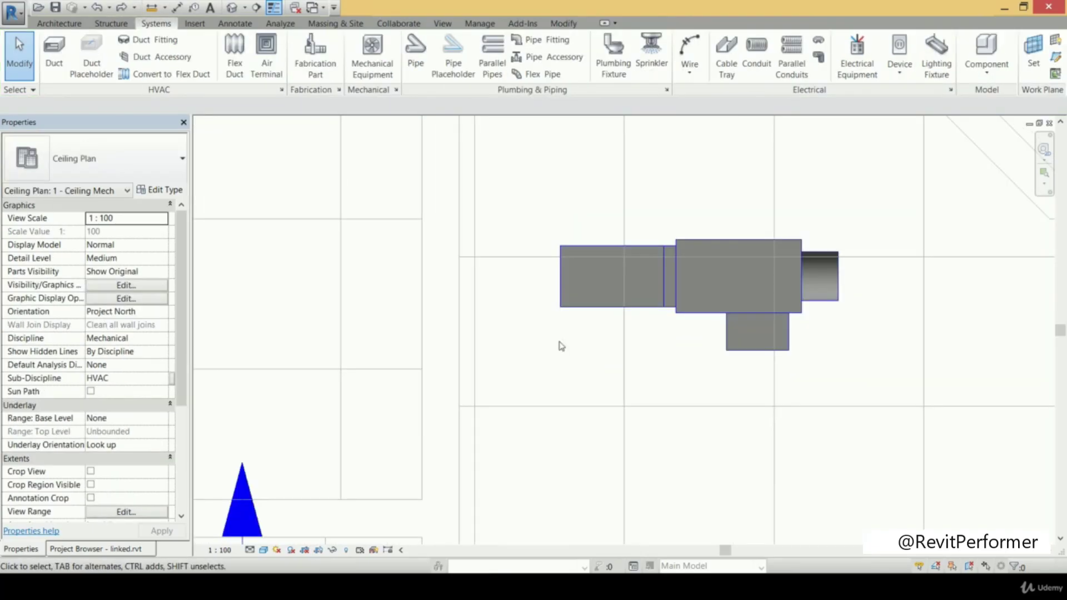
# - Repeat the Cap Open Ends command on the central VAV unit's short outlet duct
pyautogui.click(580, 306)
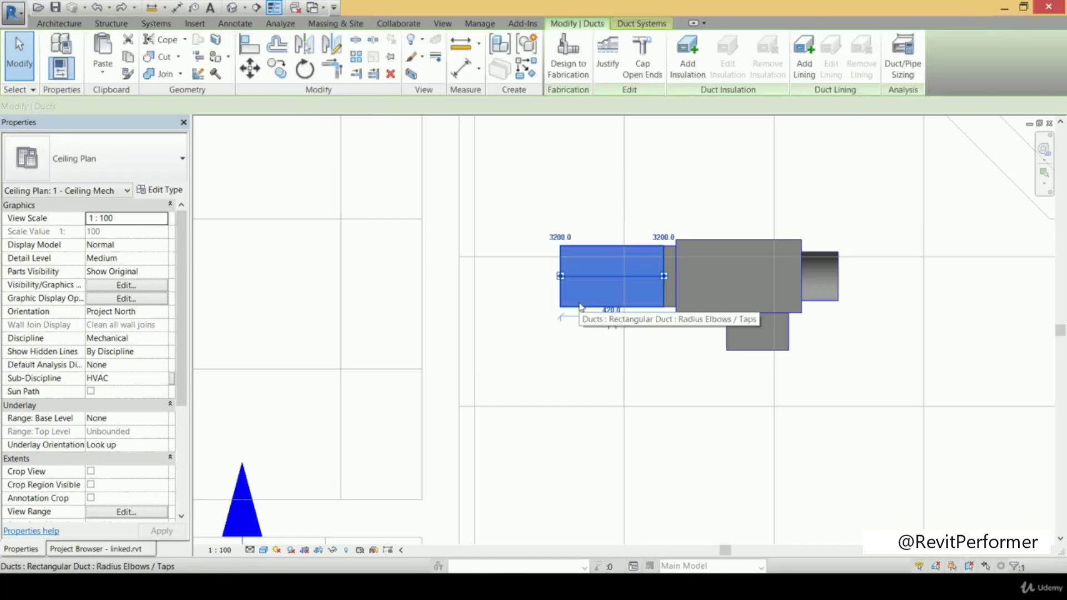
pyautogui.rightClick(581, 306)
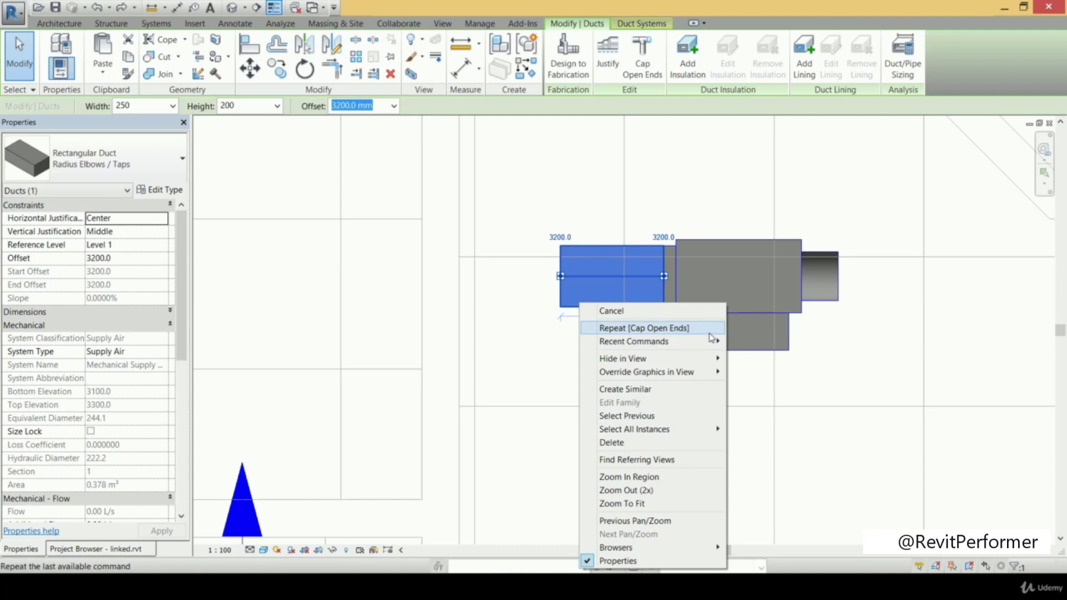
pyautogui.click(710, 335)
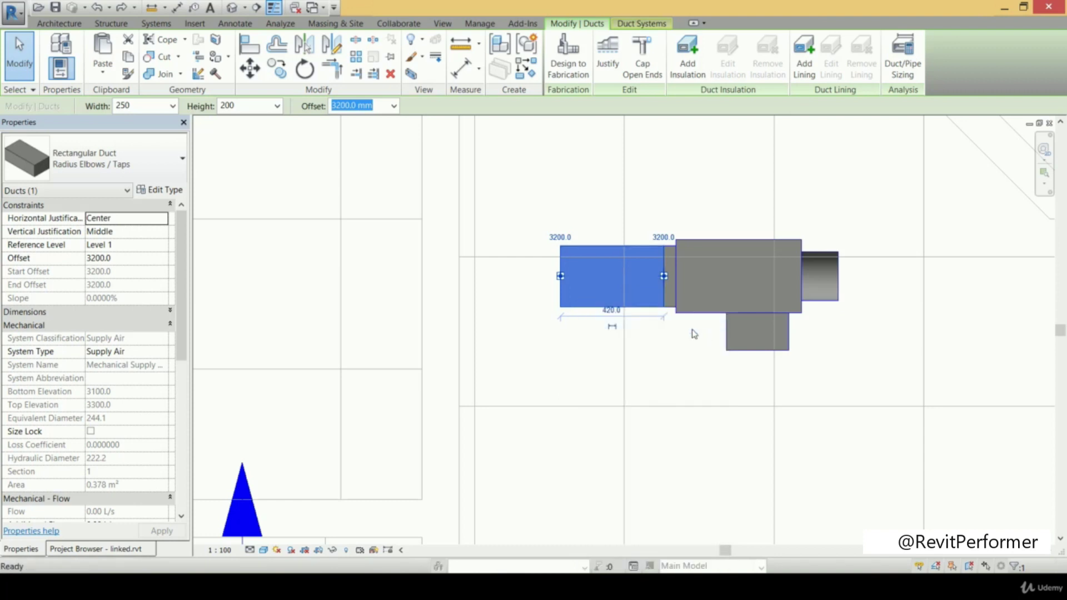
pyautogui.click(599, 306)
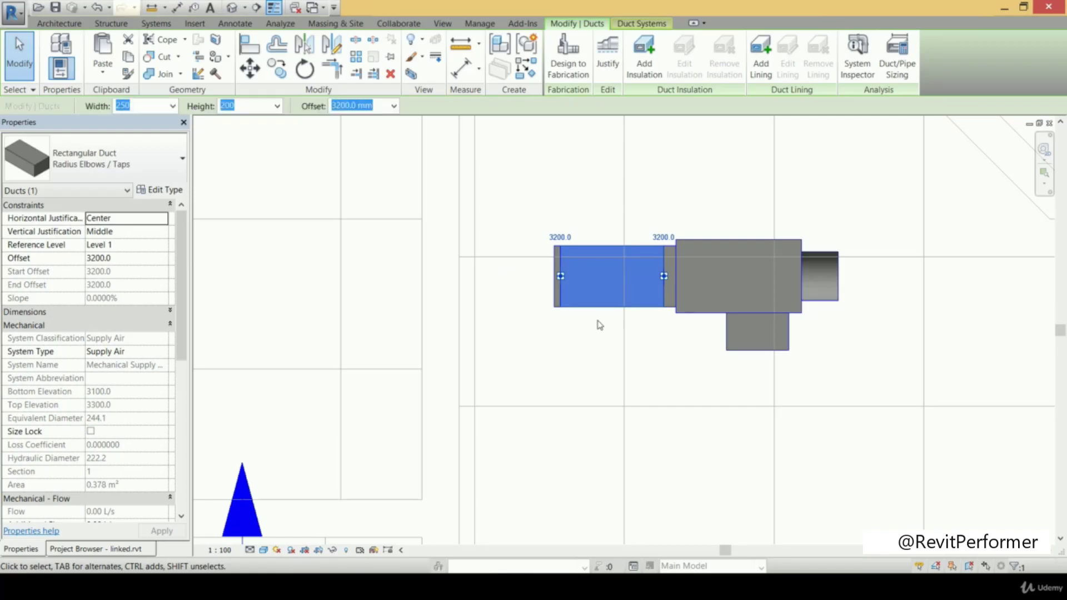
pyautogui.press('Escape')
# - Place a vertical building section across the upper main duct between its two diffusers, facing the diffuser branch nearer the VAV unit
pyautogui.scroll(-3, 646, 201)
pyautogui.moveTo(647, 201); pyautogui.dragTo(637, 379, button='middle')
pyautogui.scroll(-1, 662, 245)
pyautogui.moveTo(667, 254); pyautogui.dragTo(641, 428, button='middle')
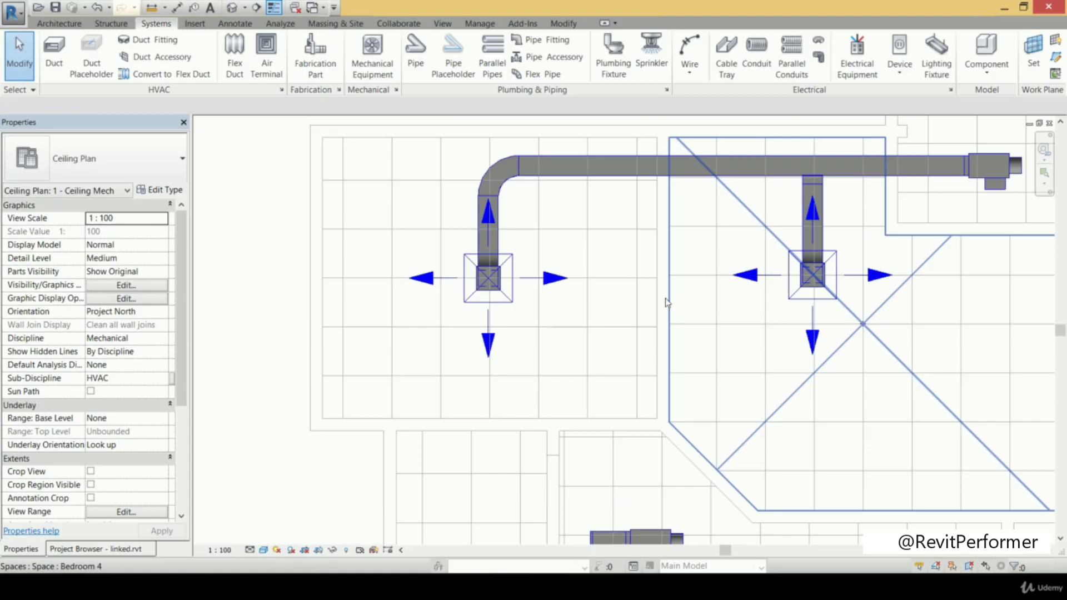
pyautogui.scroll(-1, 666, 302)
pyautogui.moveTo(667, 302); pyautogui.dragTo(561, 326, button='middle')
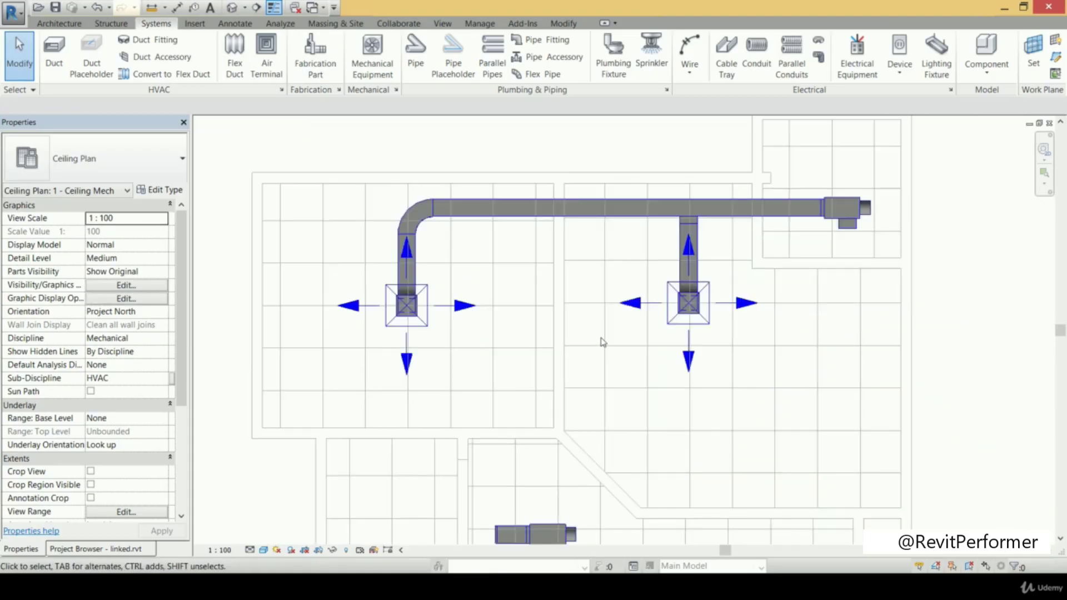
pyautogui.click(256, 9)
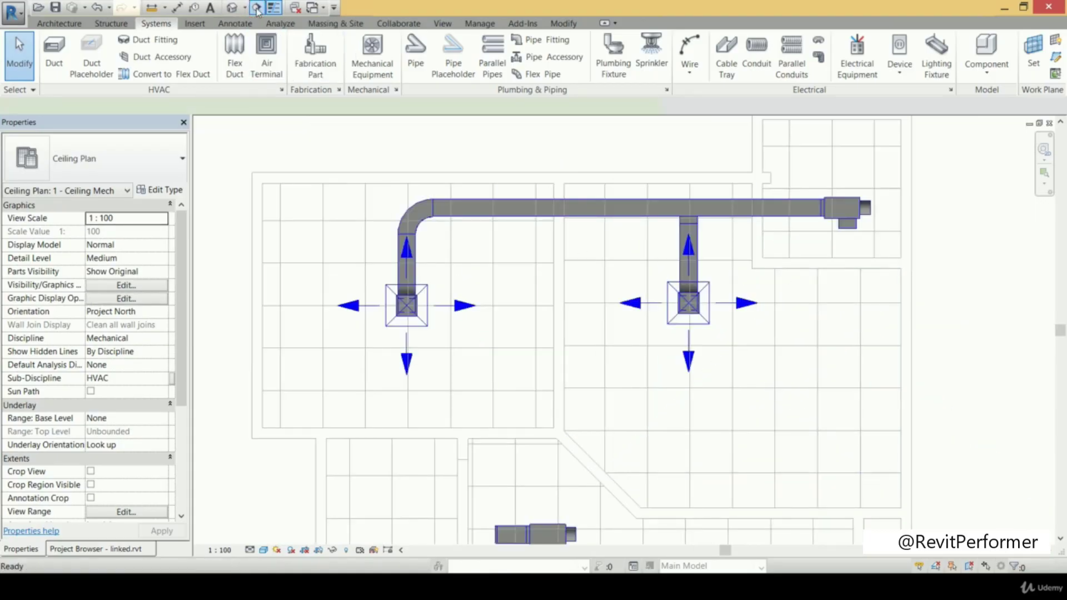
pyautogui.click(605, 131)
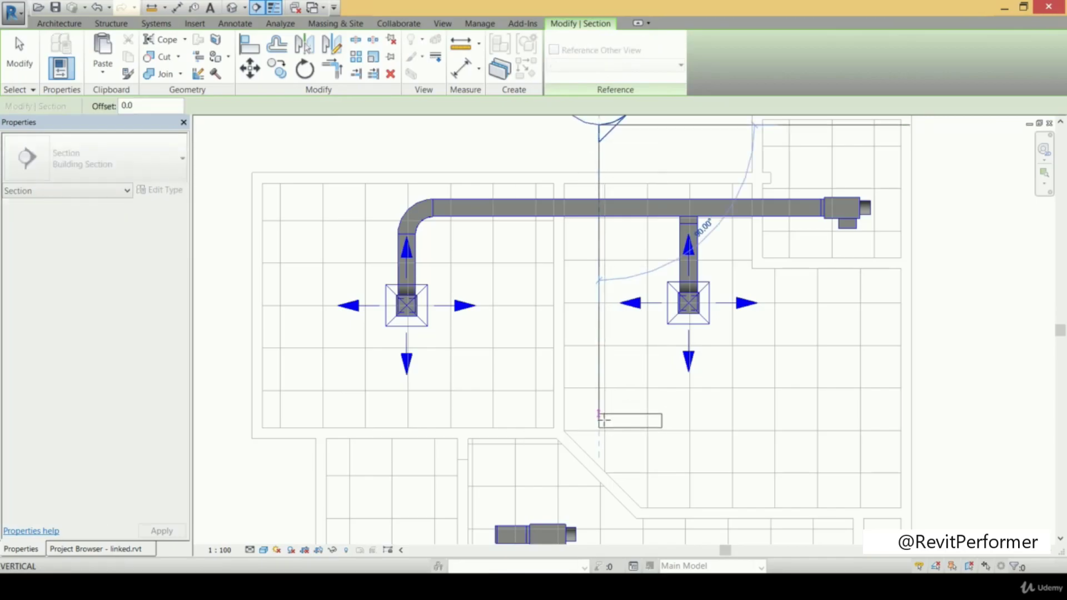
pyautogui.click(598, 418)
# - Open the new section's view and set its detail level to Fine to show the duct, elbow and diffuser connection
pyautogui.moveTo(651, 291); pyautogui.dragTo(660, 293, button='middle')
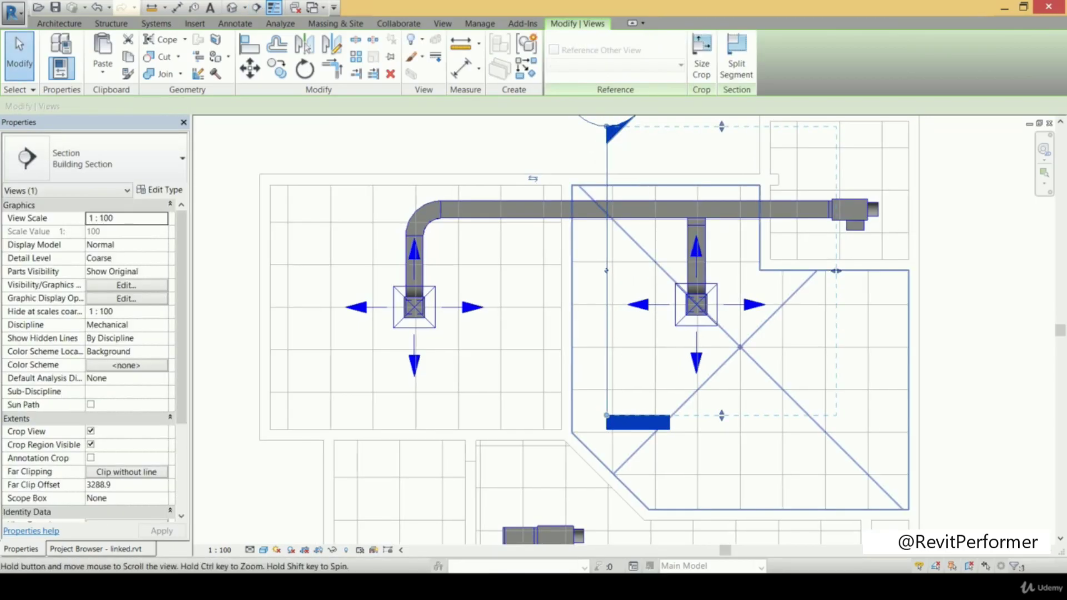
pyautogui.moveTo(645, 129); pyautogui.dragTo(631, 300, button='middle')
pyautogui.doubleClick(595, 243)
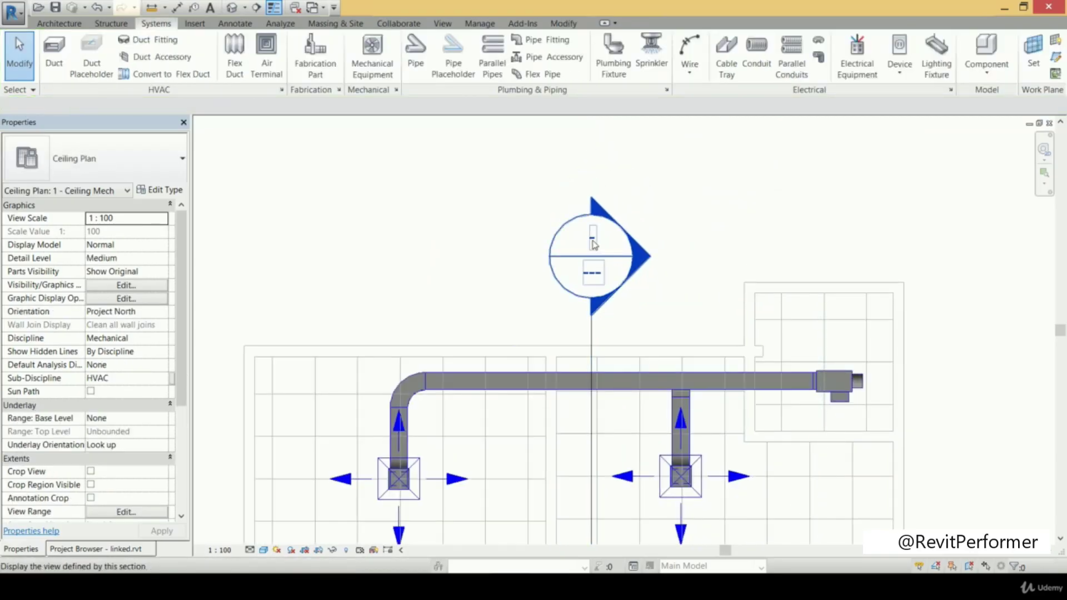
pyautogui.scroll(3, 623, 325)
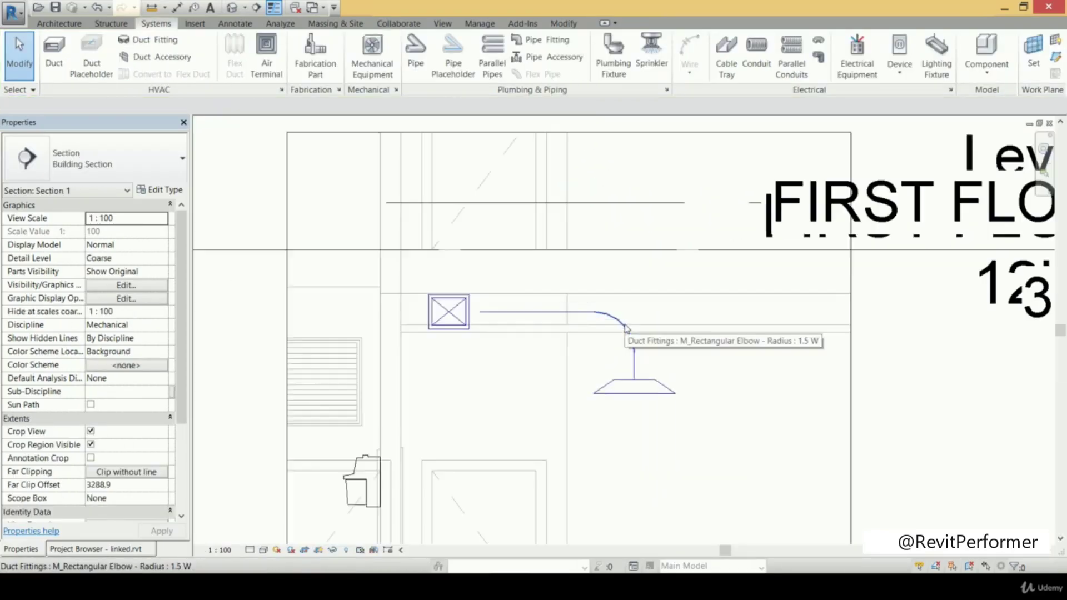
pyautogui.scroll(2, 625, 328)
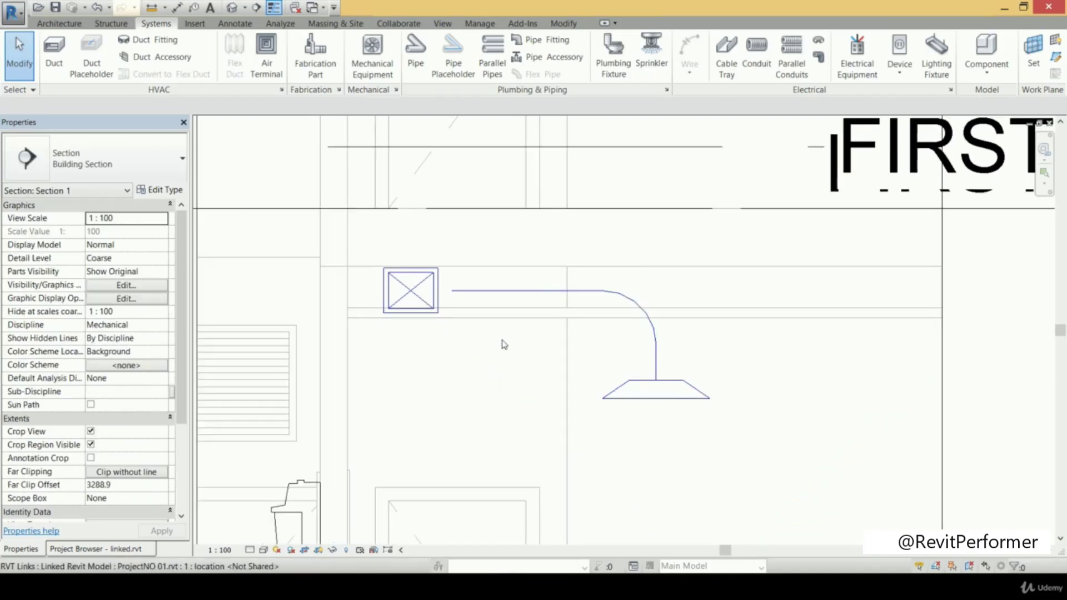
pyautogui.click(249, 550)
pyautogui.click(267, 537)
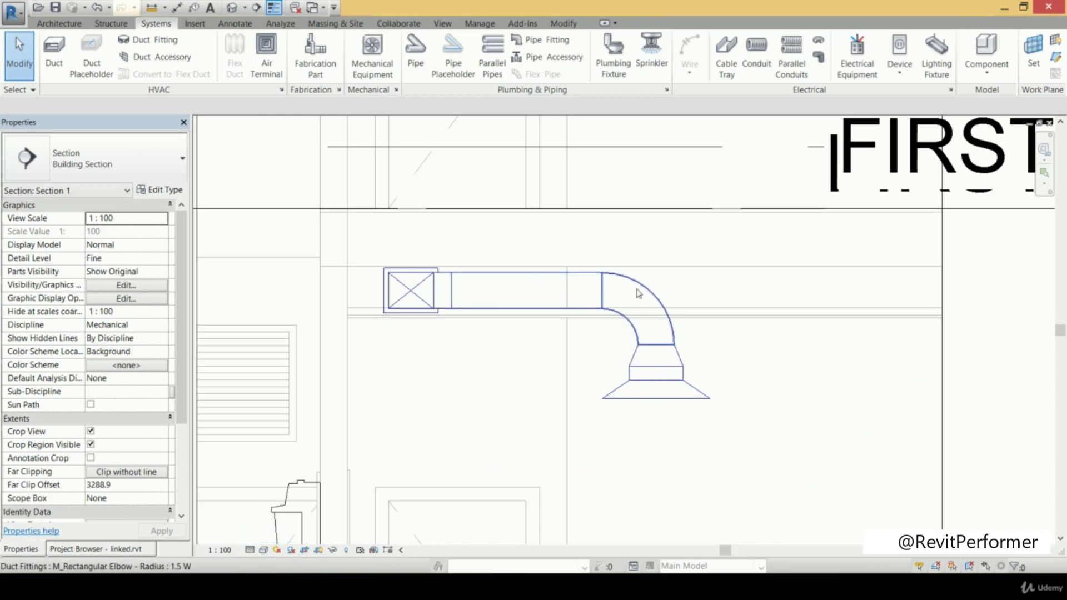
pyautogui.scroll(1, 679, 339)
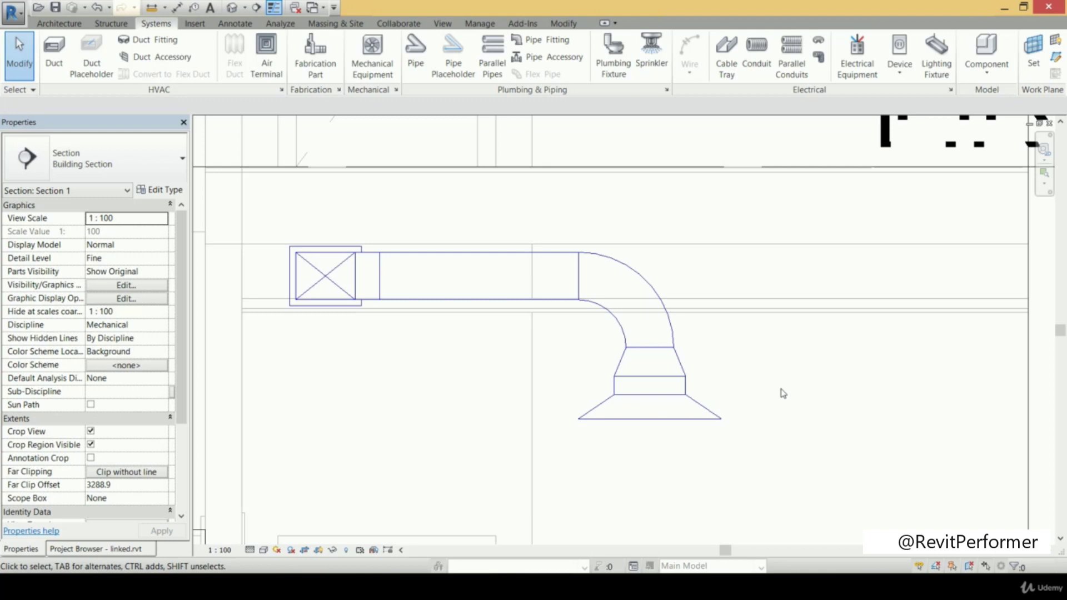
# - Delete the radius elbow, the rectangular transition and the short duct piece connecting the branch duct to the diffuser in the section
pyautogui.click(671, 328)
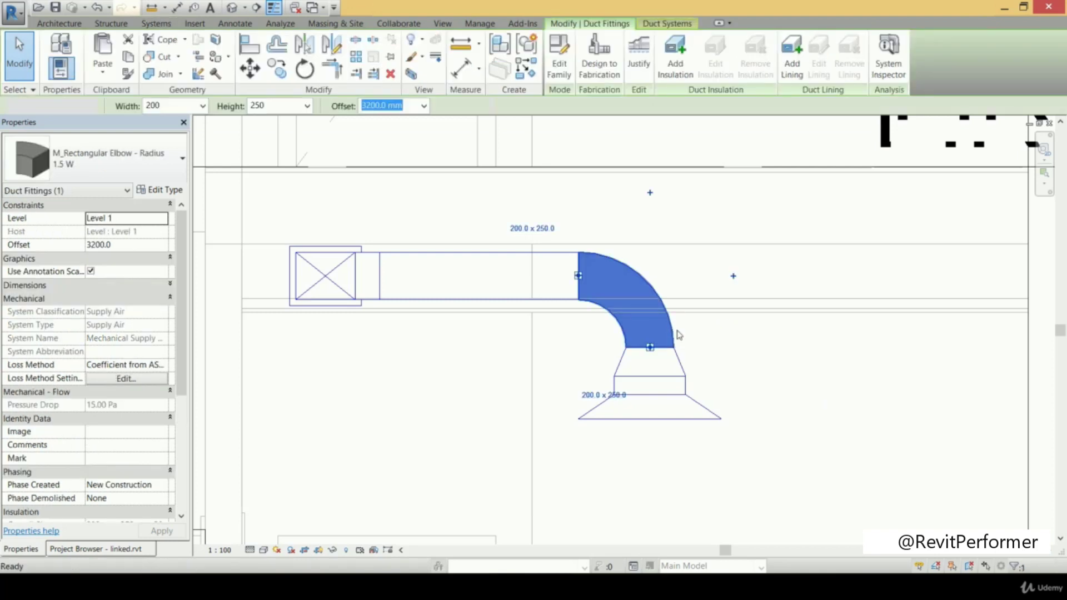
pyautogui.press('Delete')
pyautogui.click(650, 364)
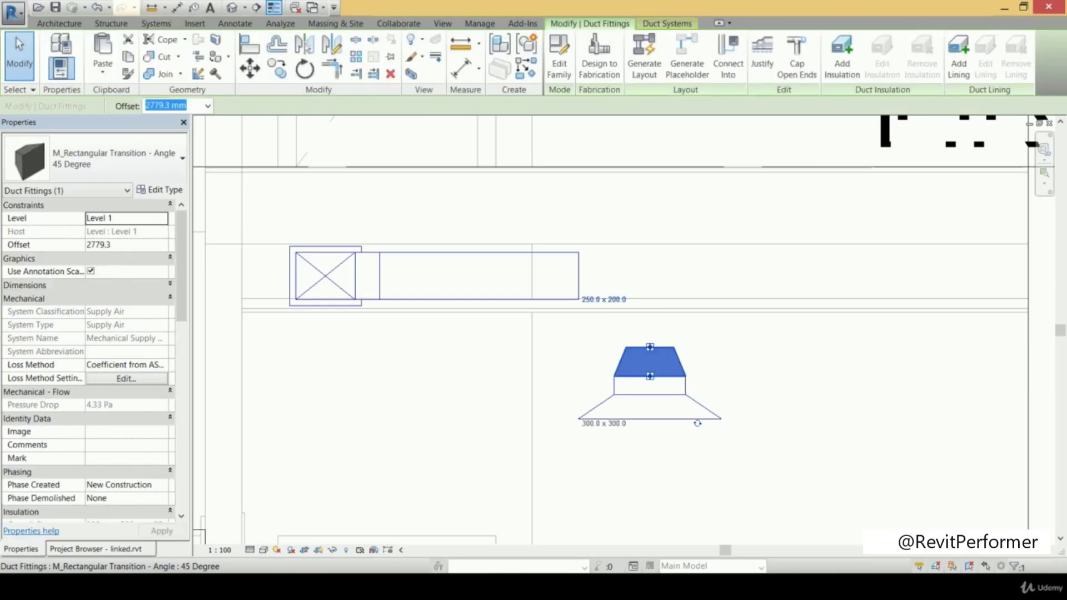
pyautogui.press('Delete')
pyautogui.click(686, 389)
pyautogui.press('Delete')
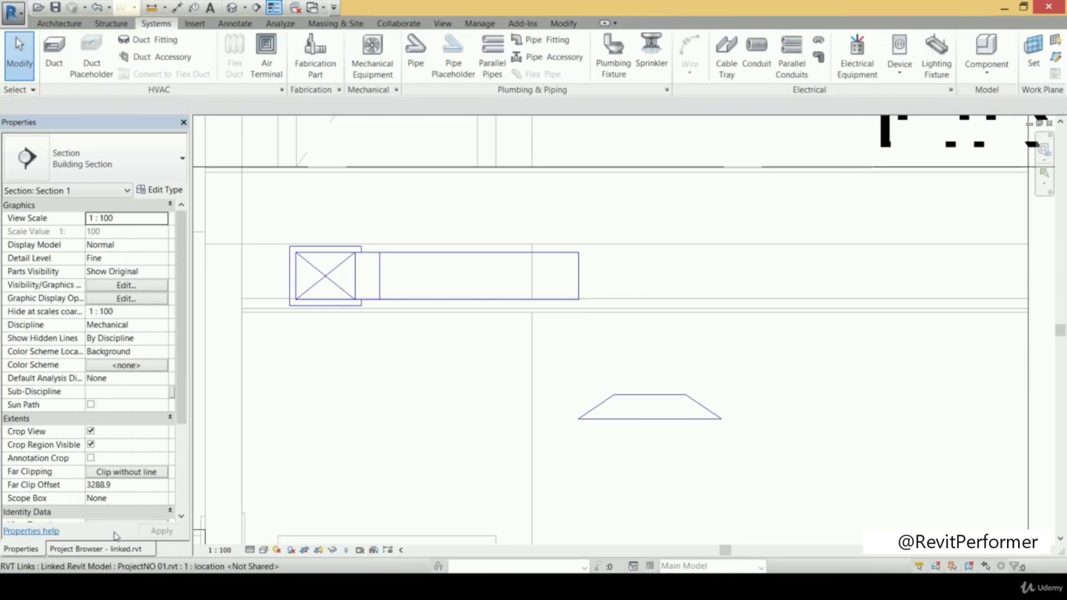
# - In the 1 - Ceiling Mech plan, connect the branch duct's open end to its diffuser with a 300 mm diameter flex duct
pyautogui.click(95, 549)
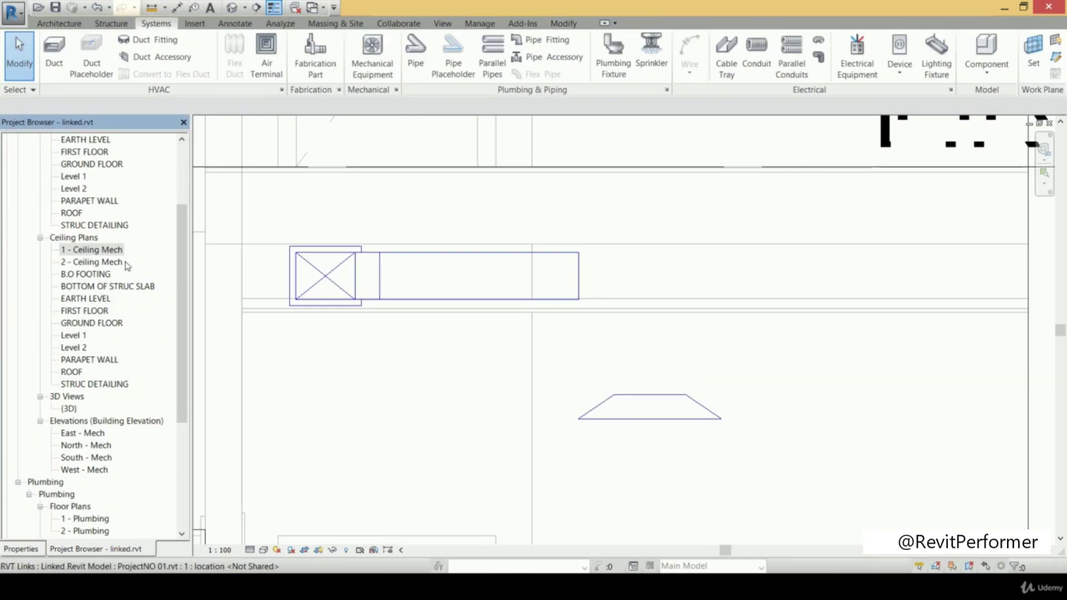
pyautogui.doubleClick(97, 249)
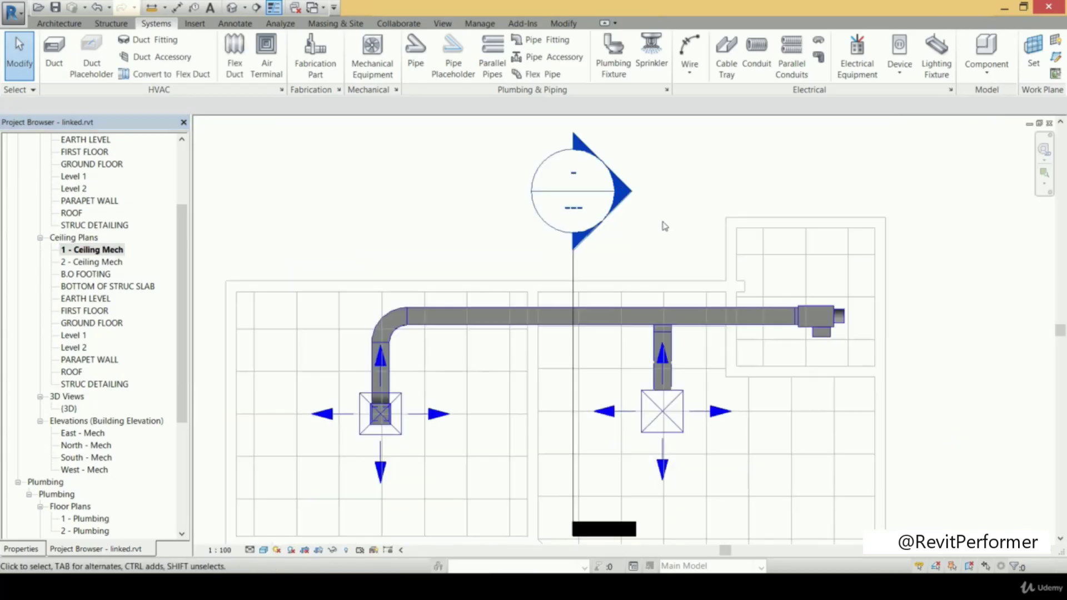
pyautogui.click(233, 65)
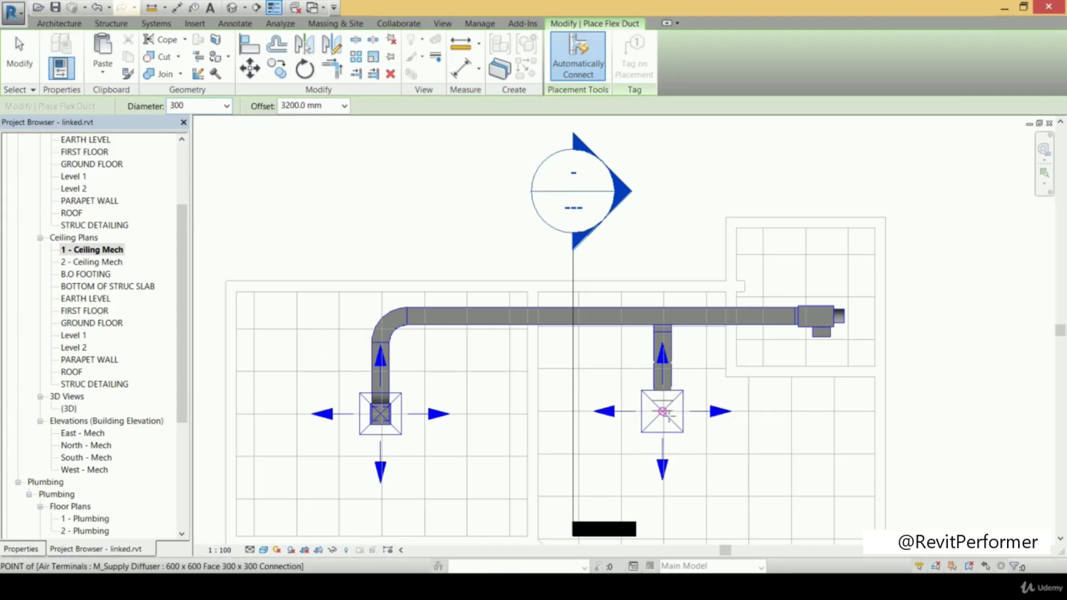
pyautogui.click(663, 412)
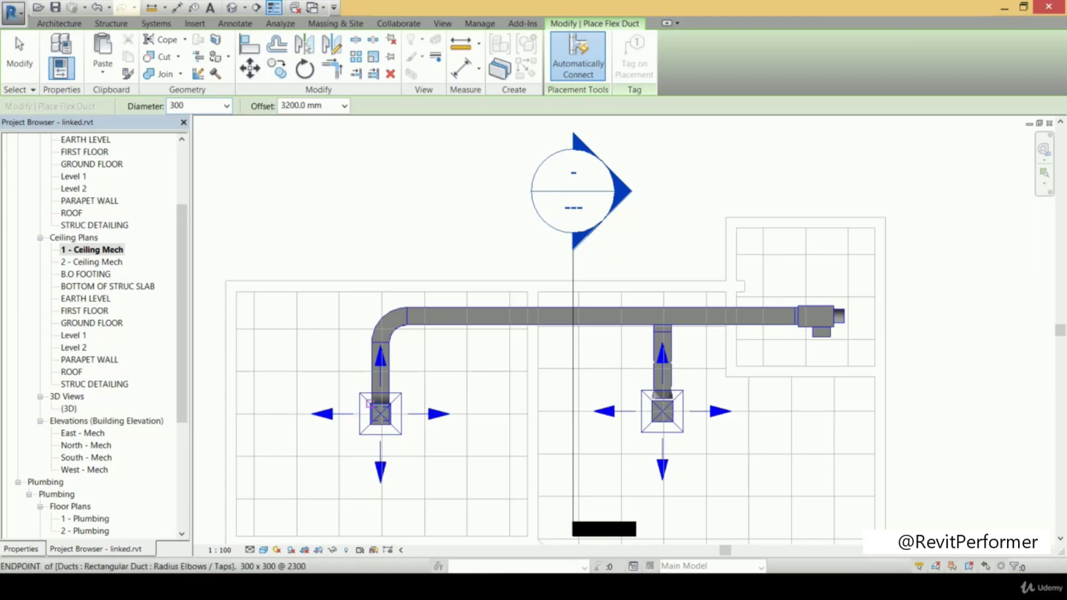
pyautogui.press('Escape')
# - Open the section view from its marker on the plan and examine the flex duct connection to the diffuser
pyautogui.scroll(-3, 400, 370)
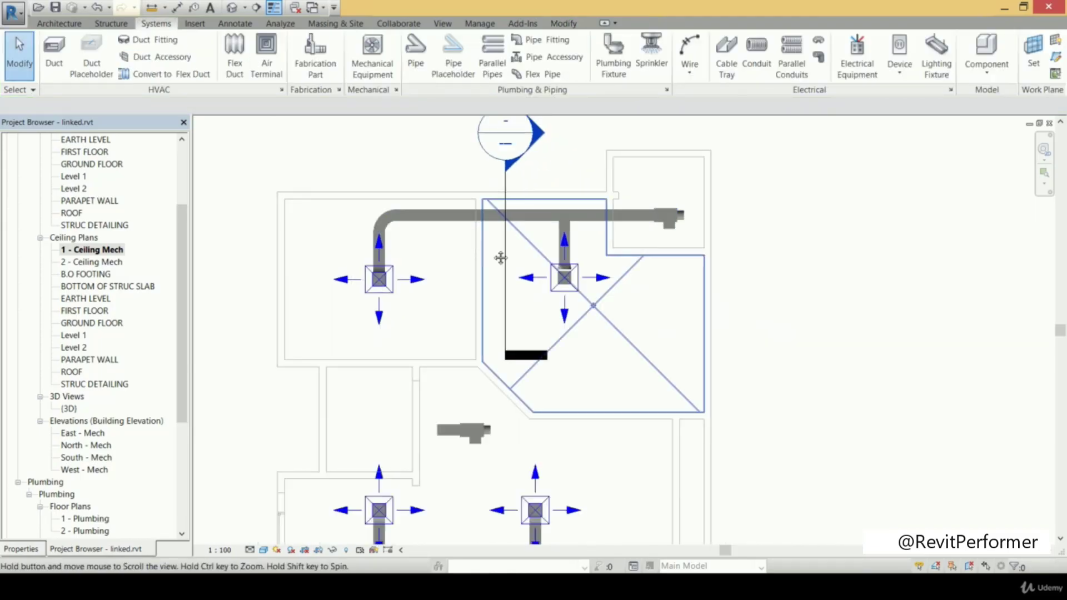
pyautogui.doubleClick(500, 190)
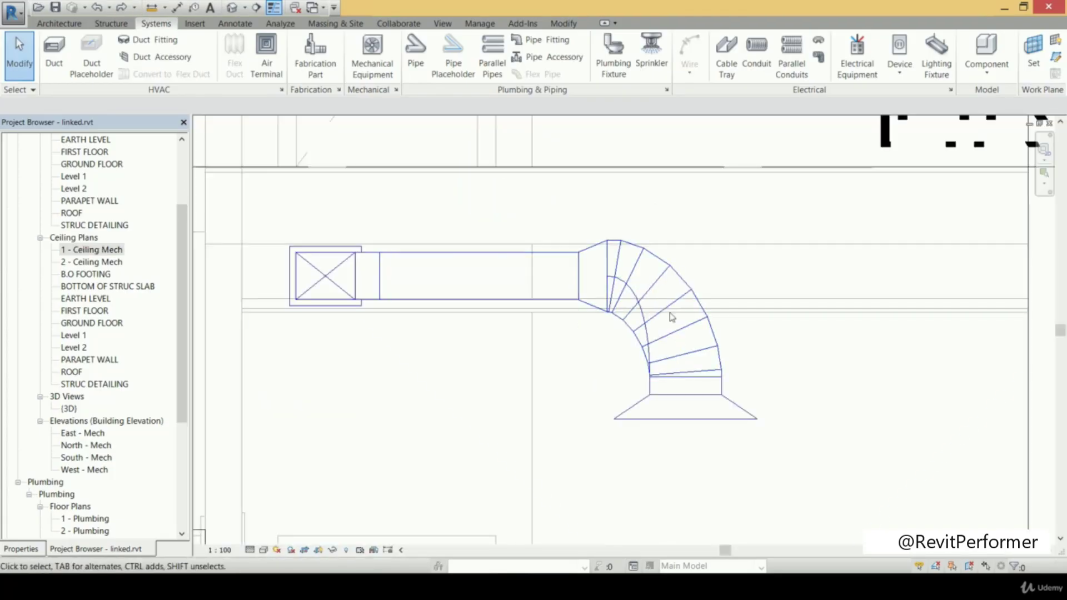
pyautogui.scroll(2, 670, 300)
pyautogui.scroll(-1, 687, 300)
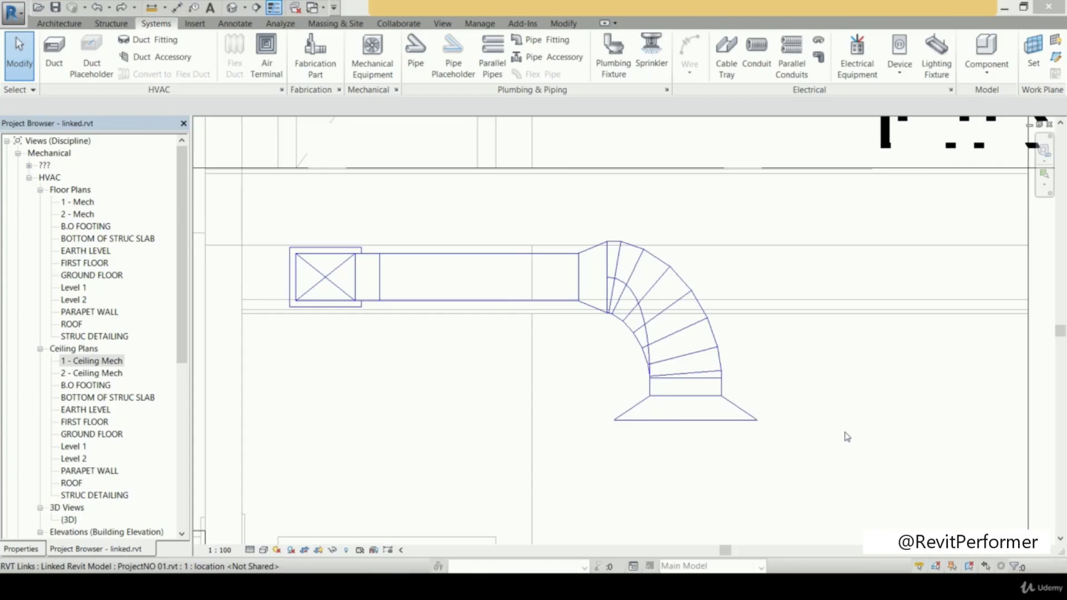
# - Return to the ceiling plan, select the upper main duct and set up Duct Wrap insulation for it with a 25 mm thickness
pyautogui.hotkey('ctrl', 'Tab')
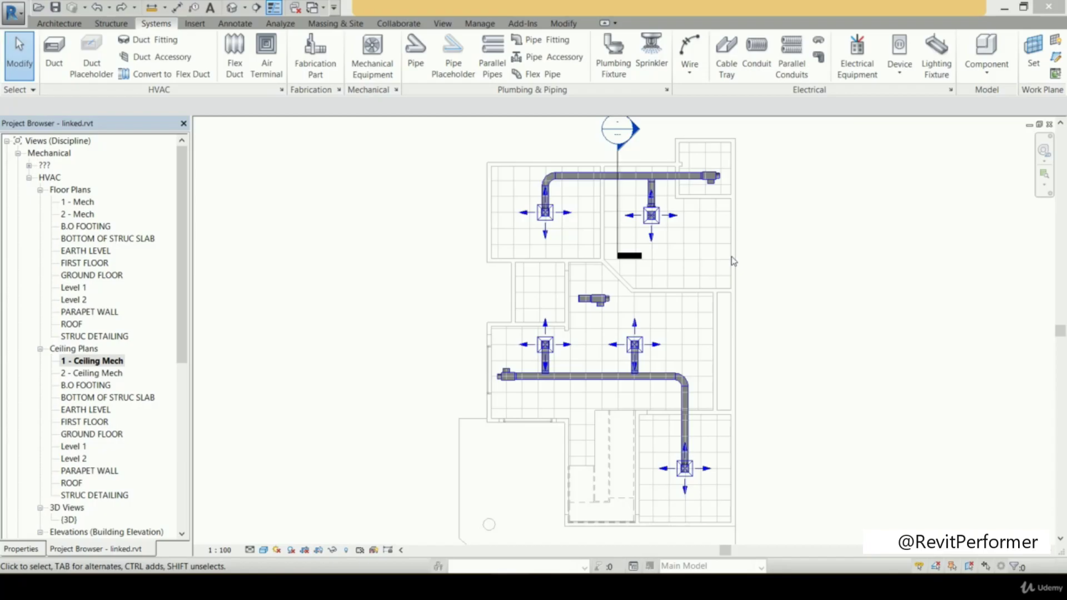
pyautogui.moveTo(666, 183); pyautogui.dragTo(685, 258, button='middle')
pyautogui.scroll(5, 686, 249)
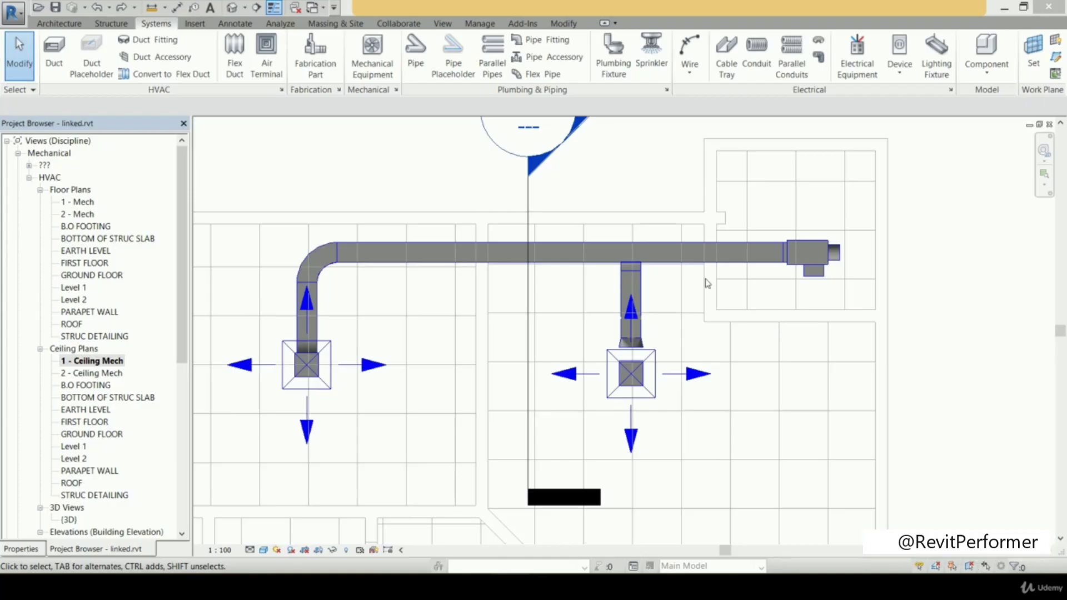
pyautogui.click(683, 265)
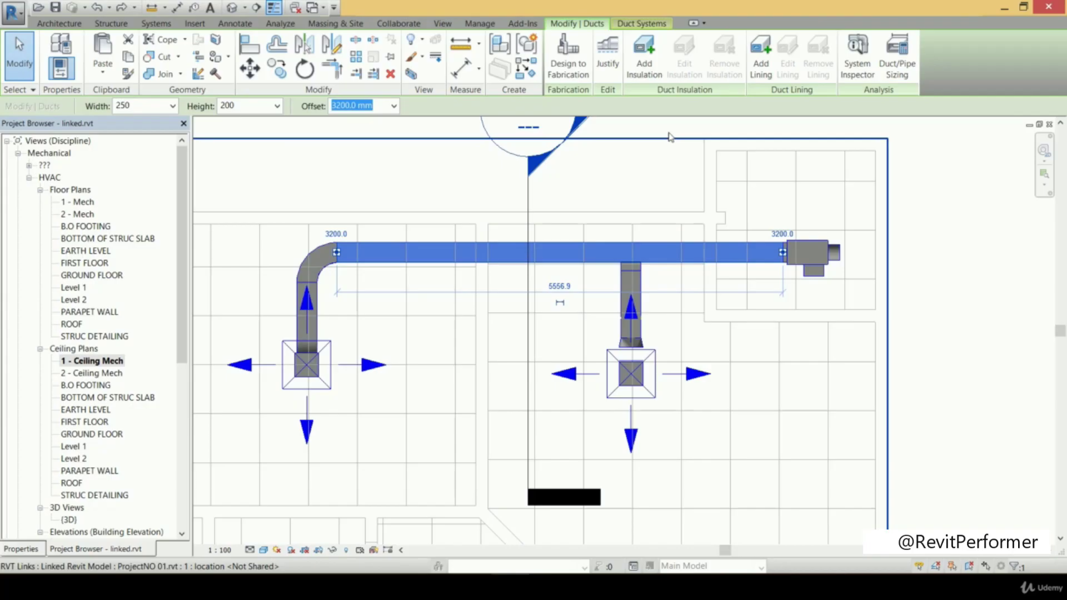
pyautogui.click(651, 70)
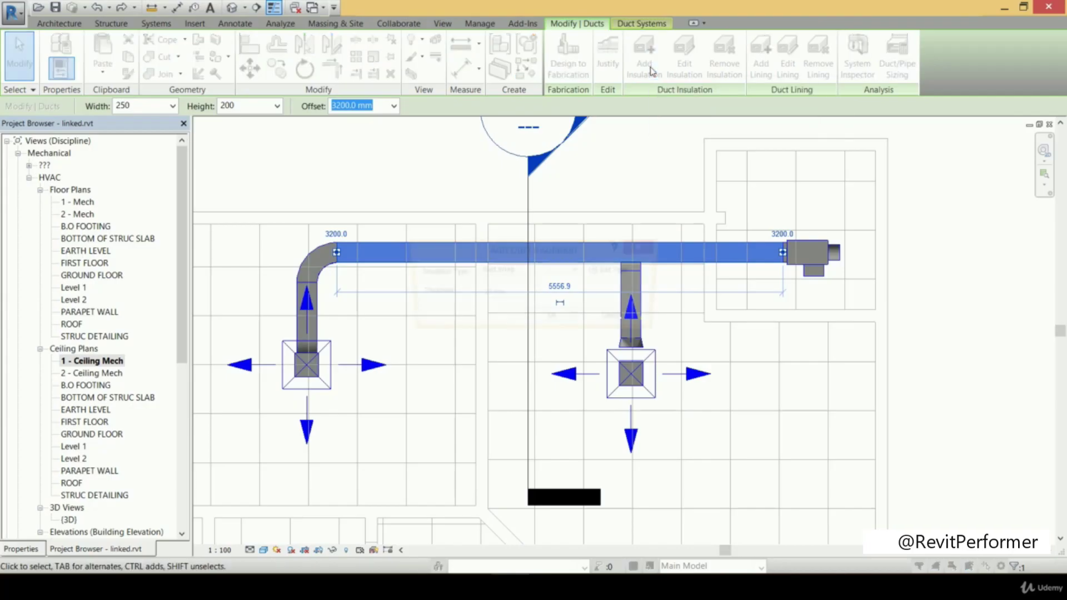
pyautogui.click(524, 299)
pyautogui.moveTo(510, 294); pyautogui.dragTo(479, 294)
pyautogui.click(490, 293)
pyautogui.doubleClick(495, 294)
pyautogui.click(514, 294)
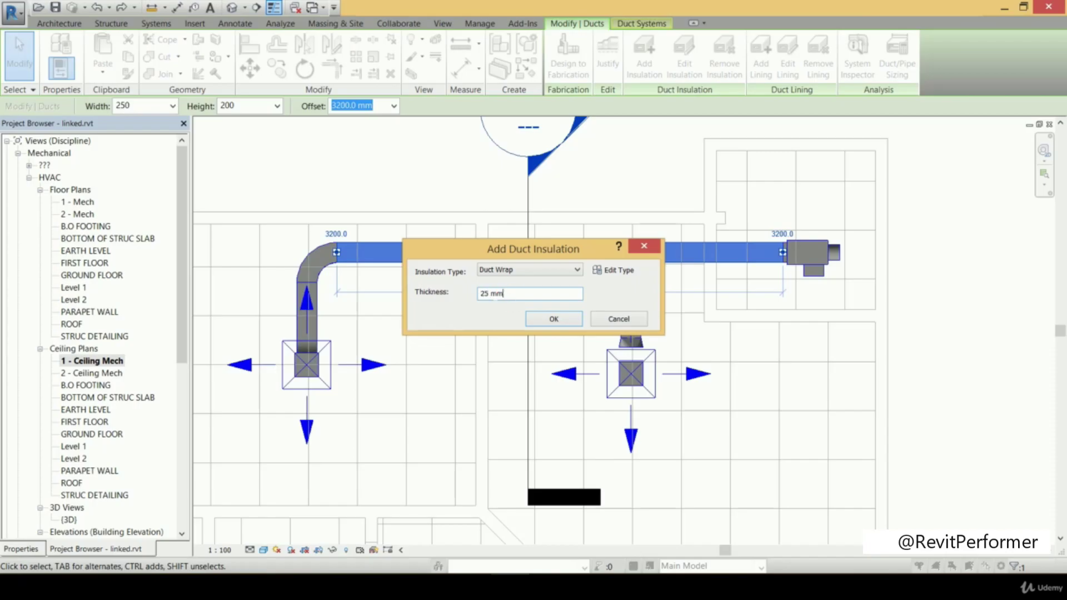
pyautogui.doubleClick(491, 293)
pyautogui.click(503, 293)
# - Review the Duct Wrap type's material and its graphics settings, and apply the insulation to the upper main duct
pyautogui.click(599, 273)
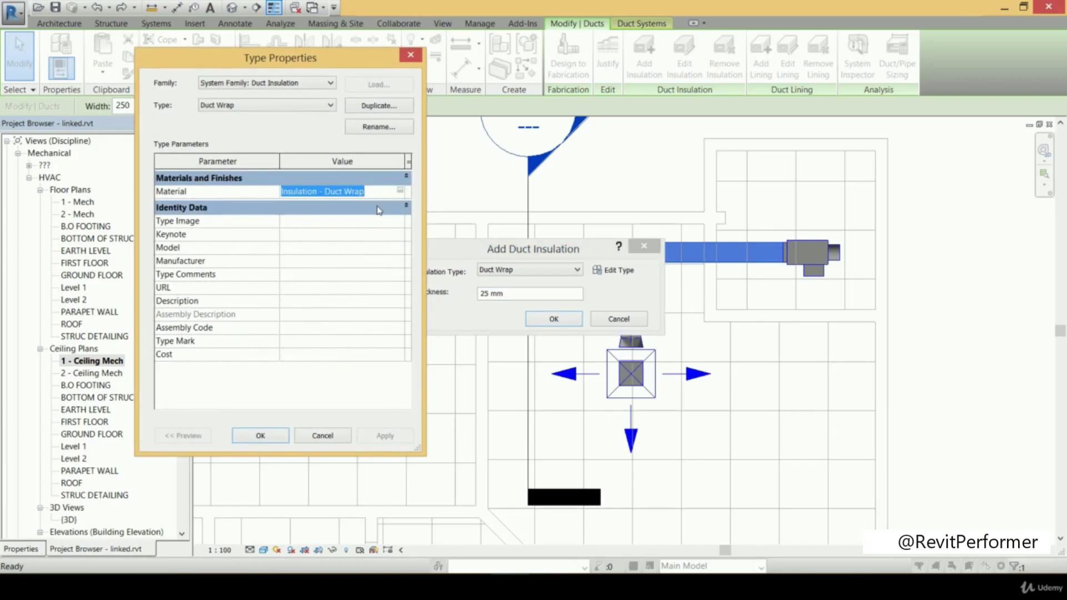
pyautogui.press('End')
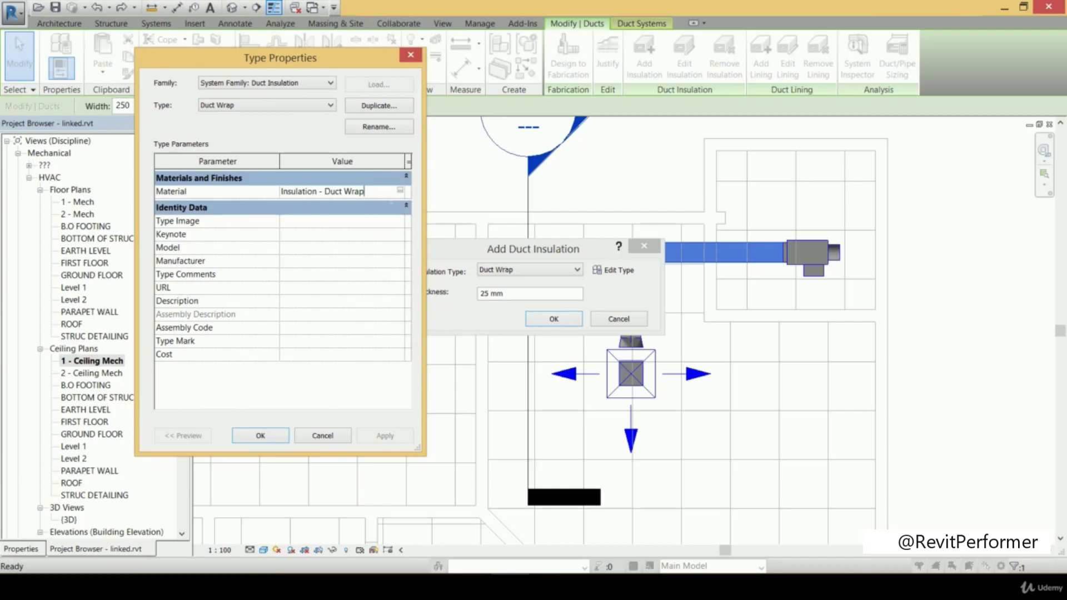
pyautogui.click(401, 190)
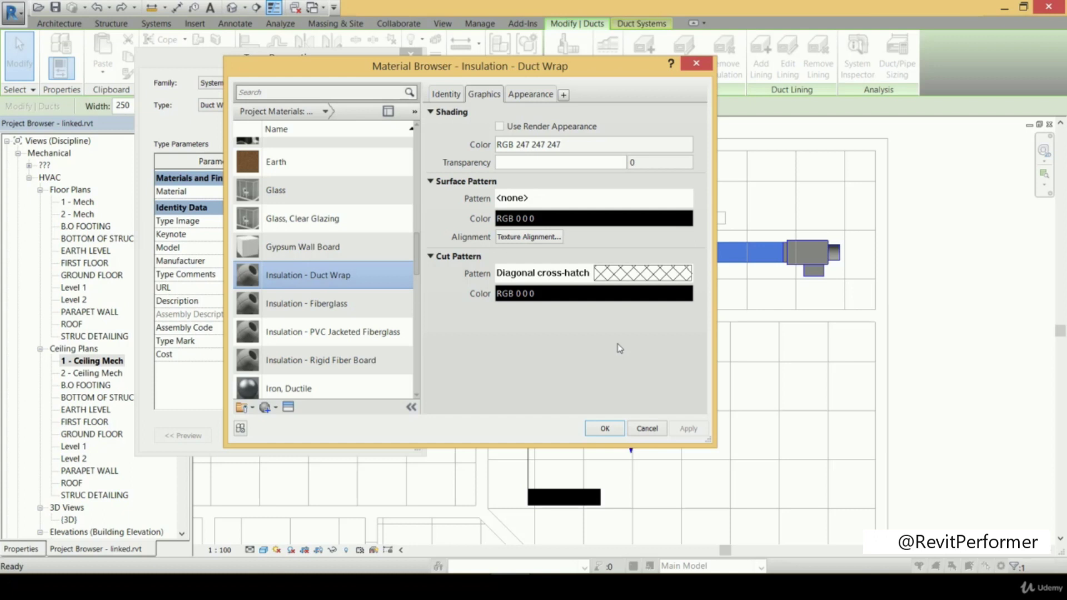
pyautogui.click(604, 429)
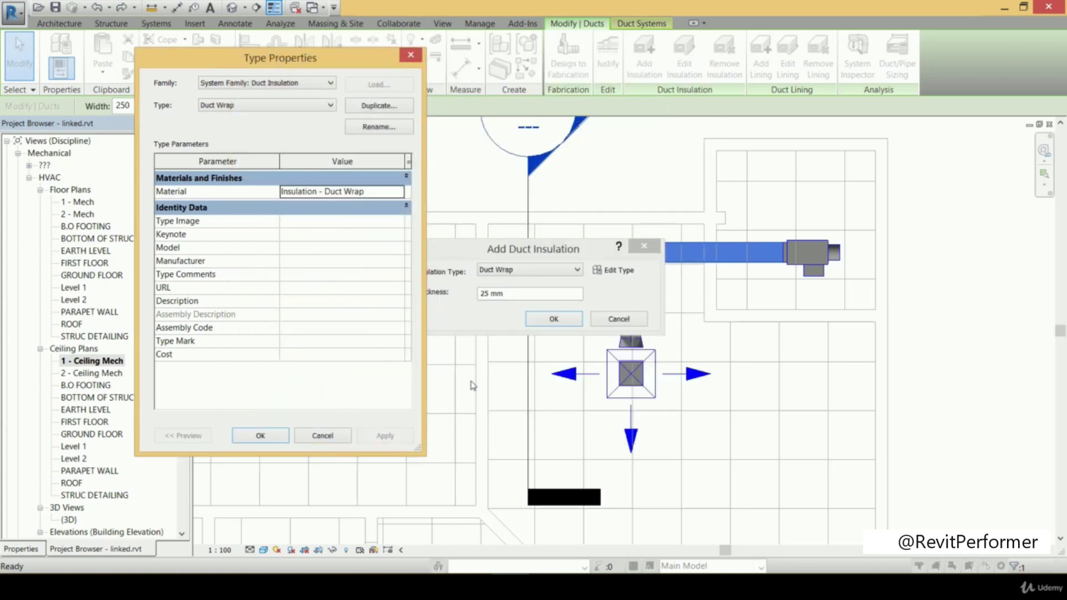
pyautogui.click(260, 435)
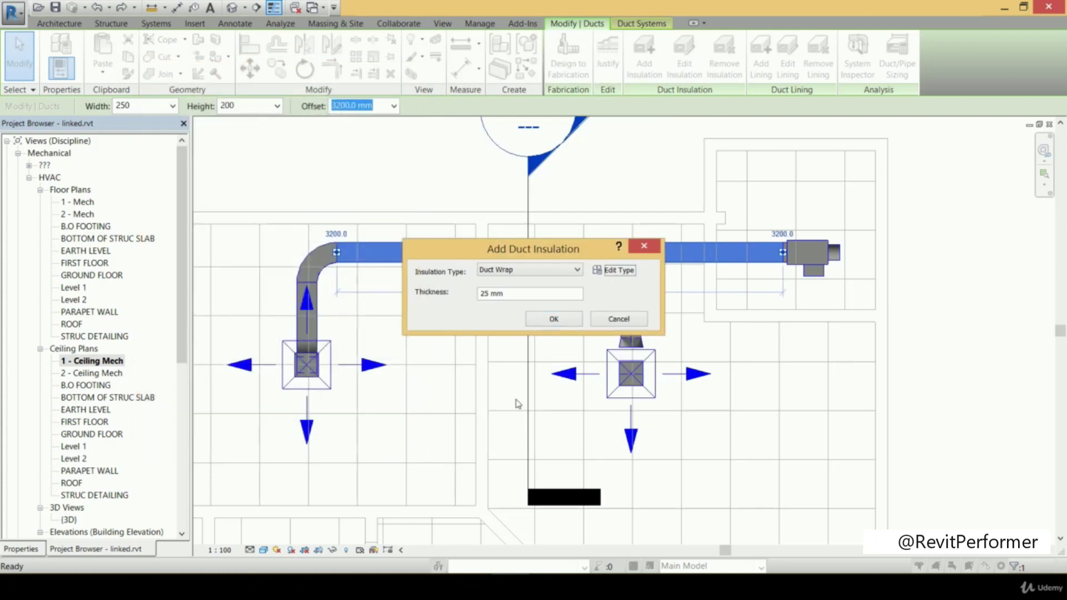
pyautogui.click(570, 322)
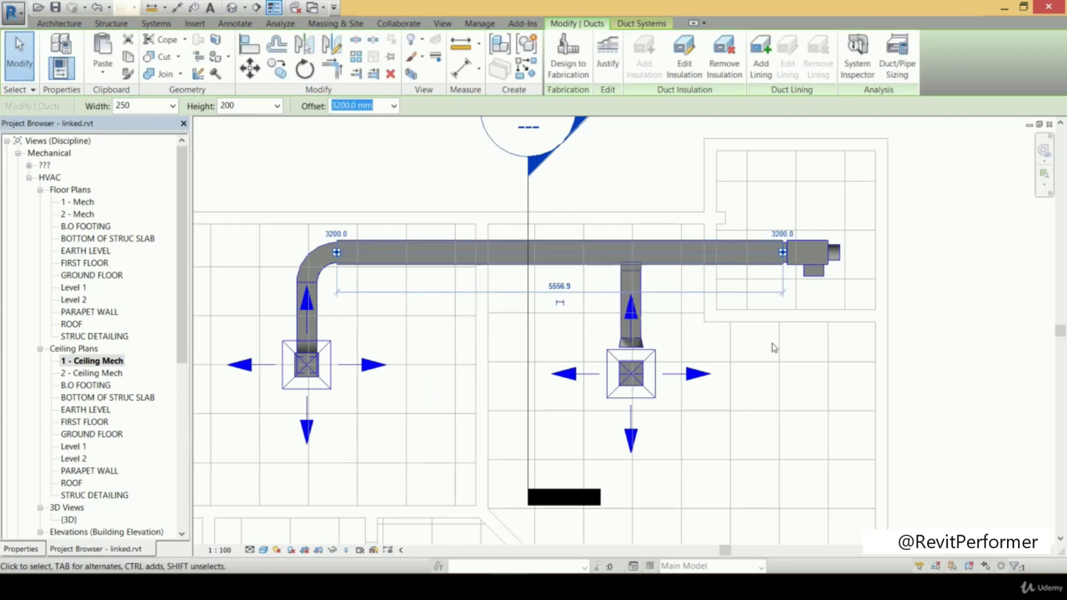
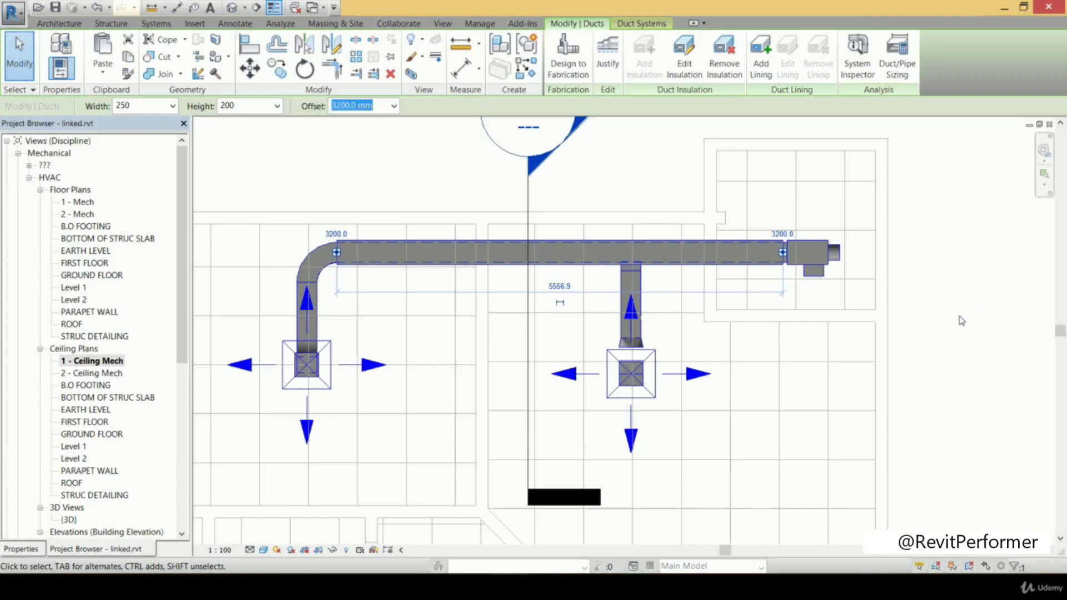
# - Add a Fiberglass Board duct lining with a 25 mm thickness to the upper main duct
pyautogui.click(761, 67)
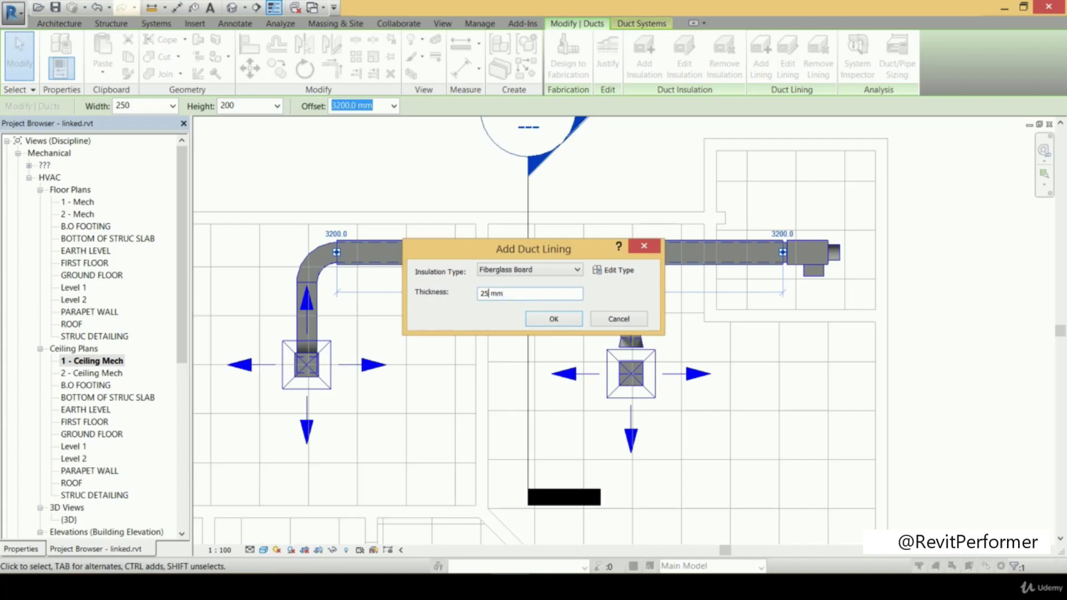
pyautogui.click(551, 270)
pyautogui.click(552, 270)
pyautogui.click(540, 272)
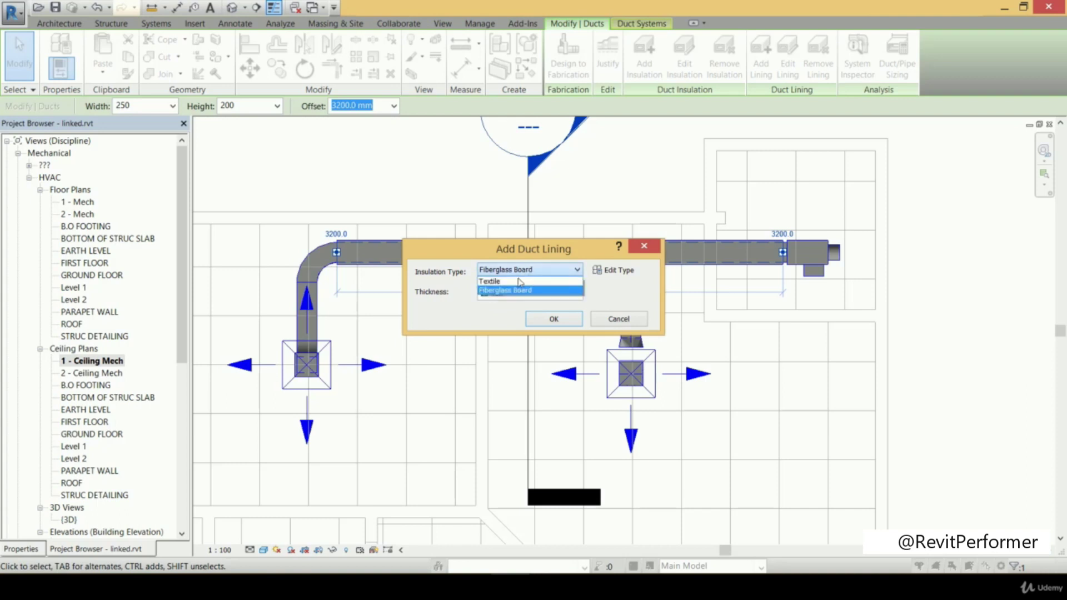
pyautogui.click(614, 293)
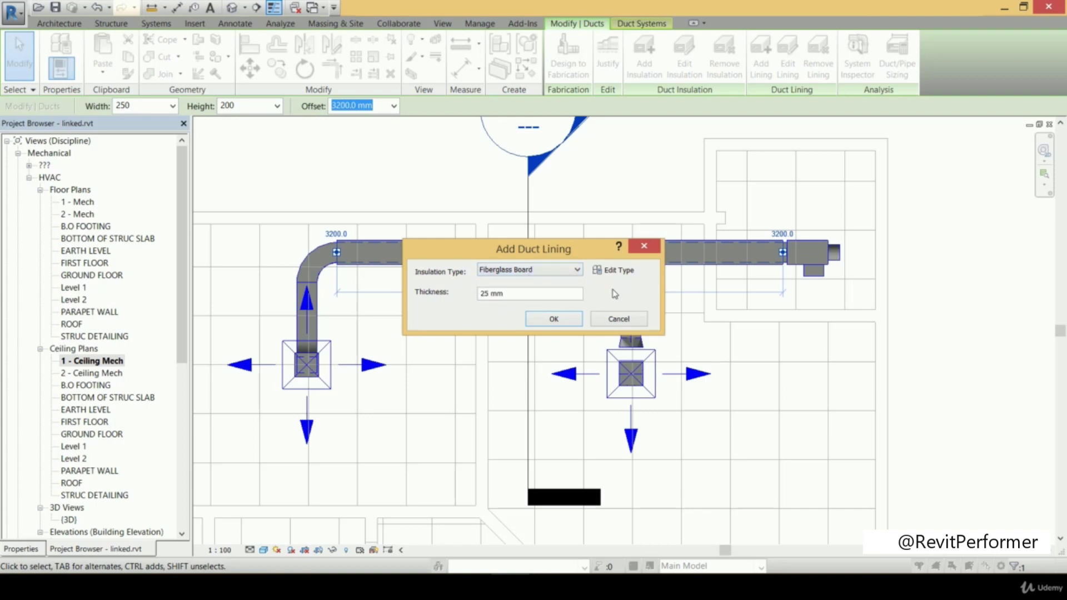
pyautogui.click(554, 319)
# - Measure the insulation thickness between the main duct's upper edge and the outer Duct Wrap line with an aligned dimension
pyautogui.scroll(3, 553, 255)
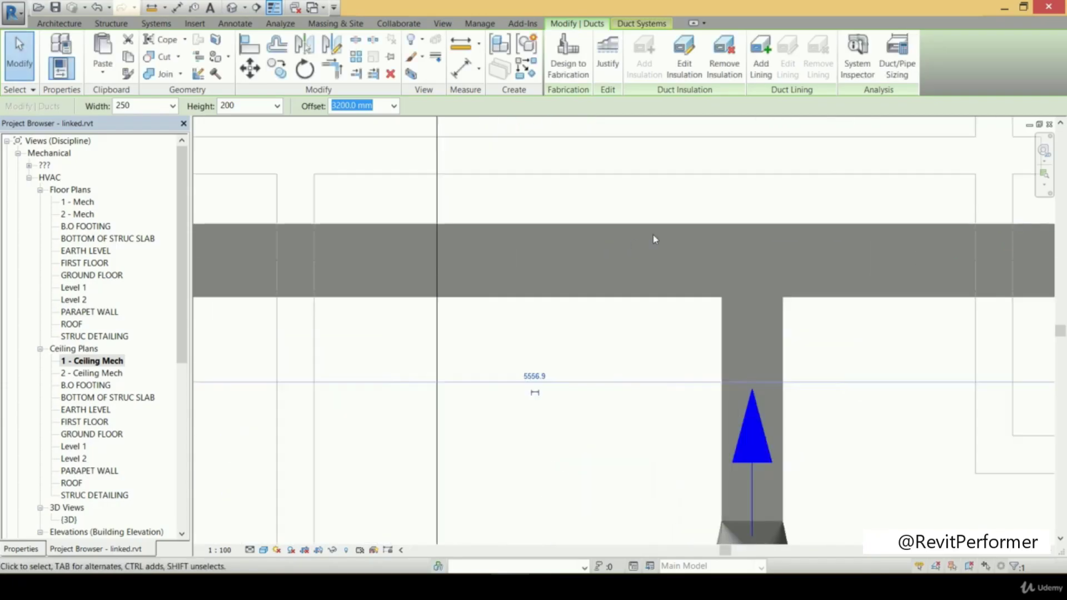
pyautogui.scroll(4, 640, 234)
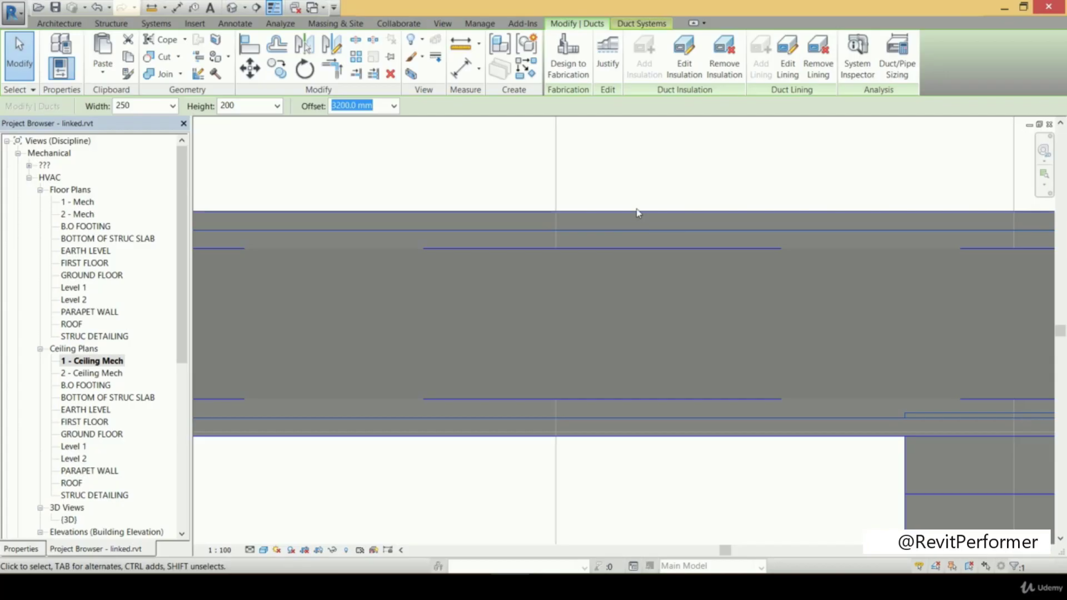
pyautogui.press('Escape')
pyautogui.scroll(-2, 638, 222)
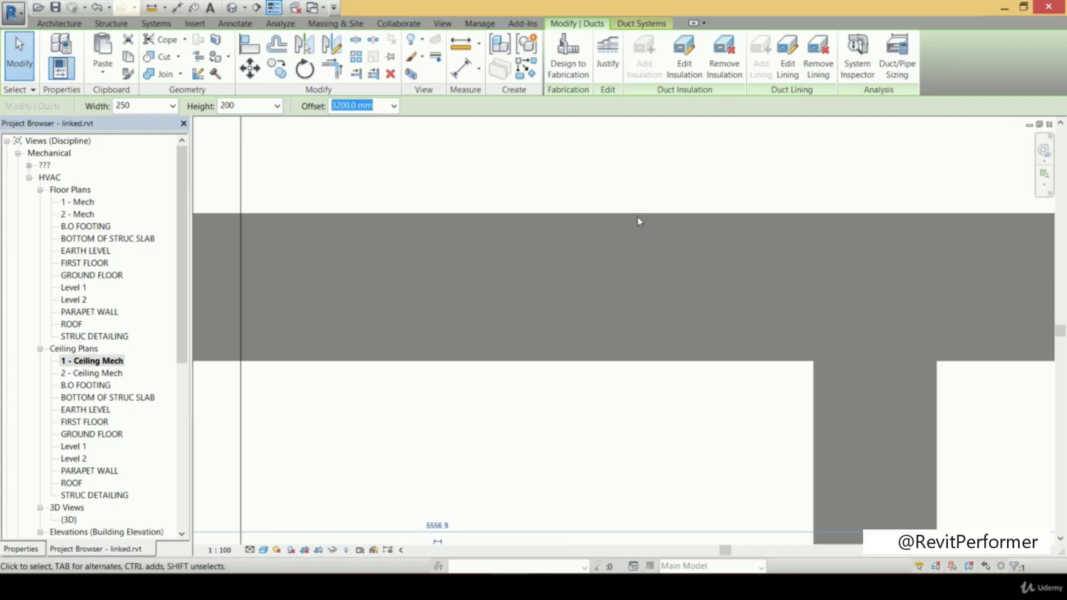
pyautogui.moveTo(638, 222); pyautogui.dragTo(672, 170, button='middle')
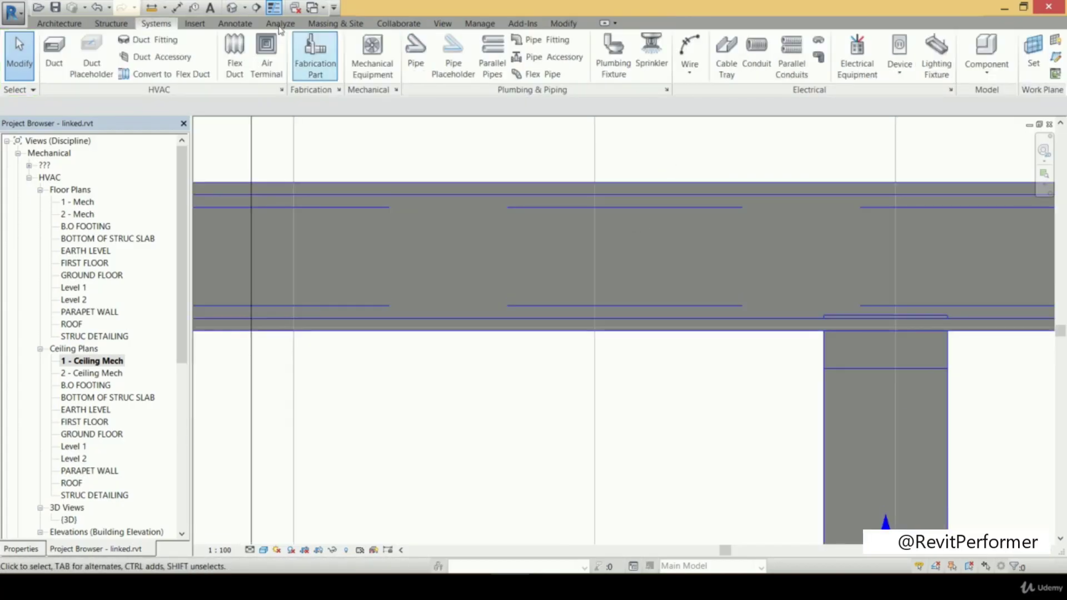
pyautogui.click(179, 7)
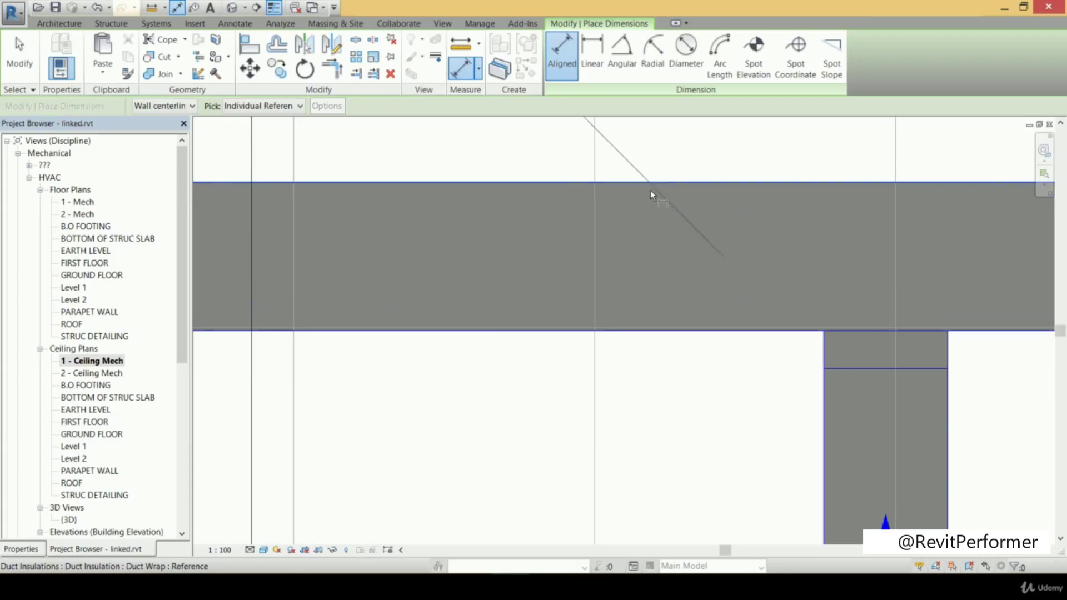
pyautogui.scroll(-2, 649, 195)
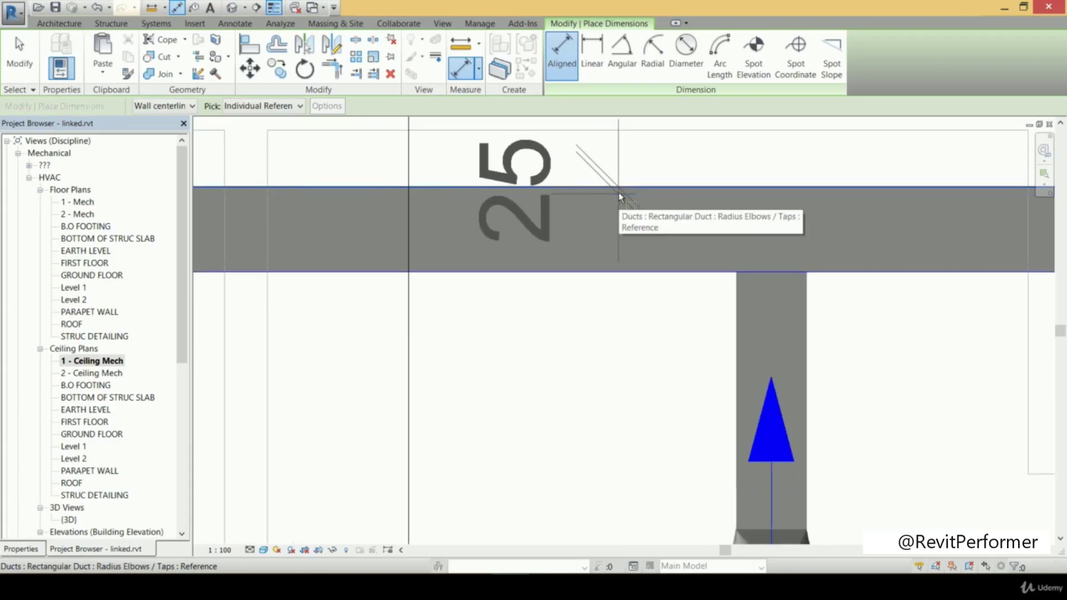
pyautogui.scroll(2, 618, 192)
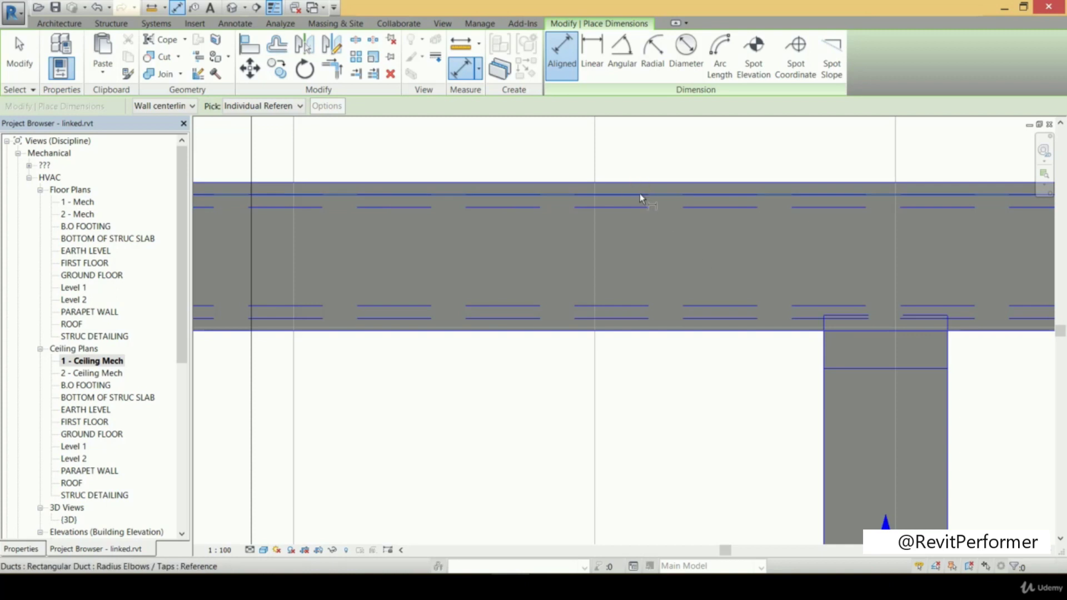
# - Measure the lining thickness between the main duct's upper edge and the inner Fiberglass Board line, without placing the dimension
pyautogui.click(639, 194)
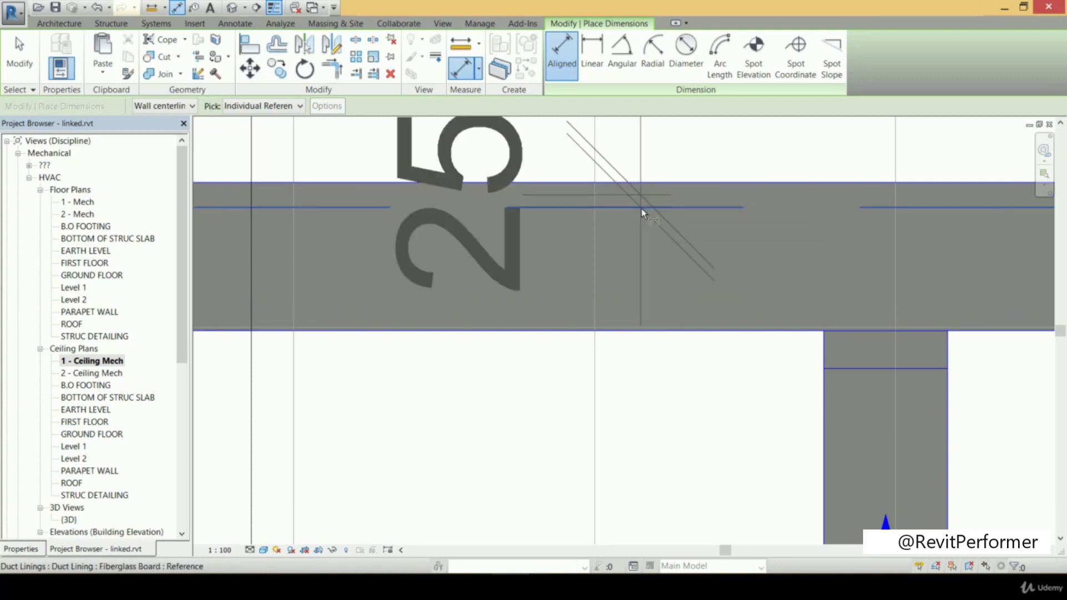
pyautogui.scroll(-2, 639, 207)
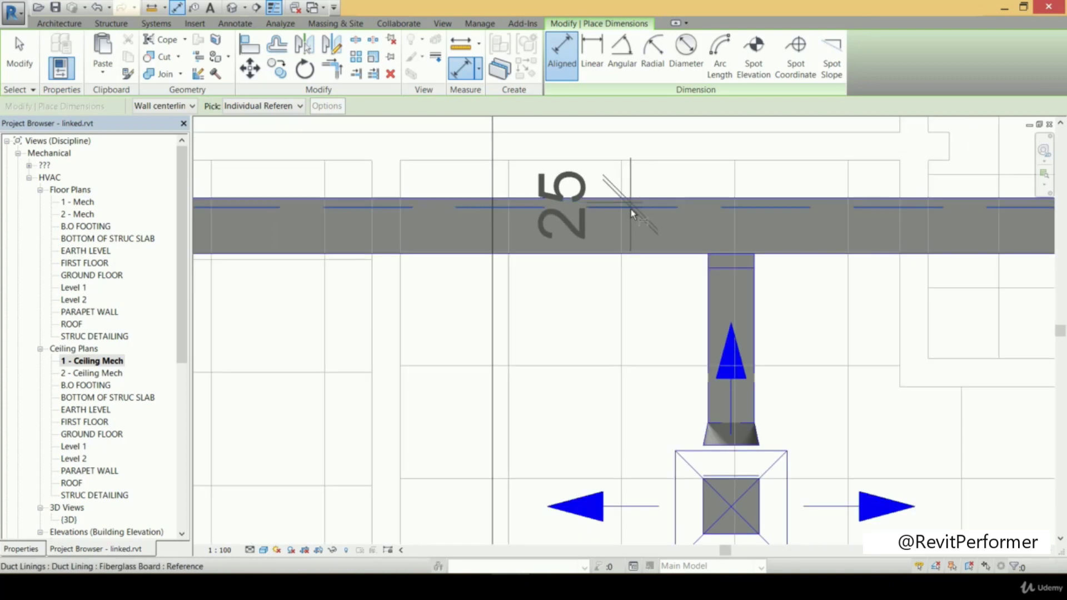
pyautogui.press('Escape')
pyautogui.press('Escape')
pyautogui.scroll(4, 634, 208)
pyautogui.press('d')
pyautogui.press('i')
pyautogui.scroll(3, 598, 314)
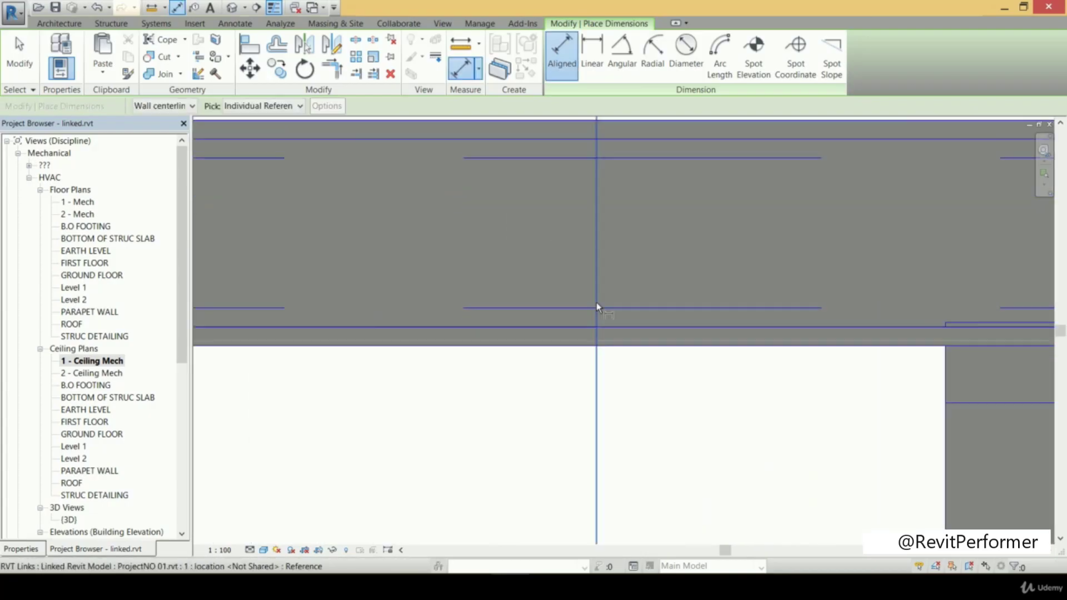
pyautogui.scroll(-2, 596, 302)
pyautogui.scroll(-4, 631, 320)
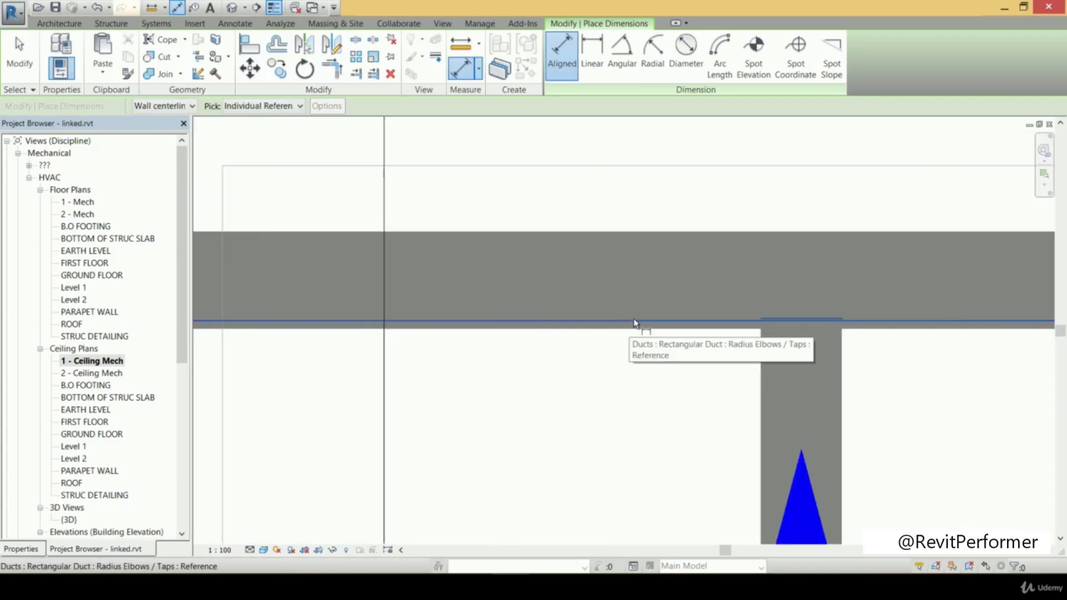
pyautogui.press('Escape')
pyautogui.press('Escape')
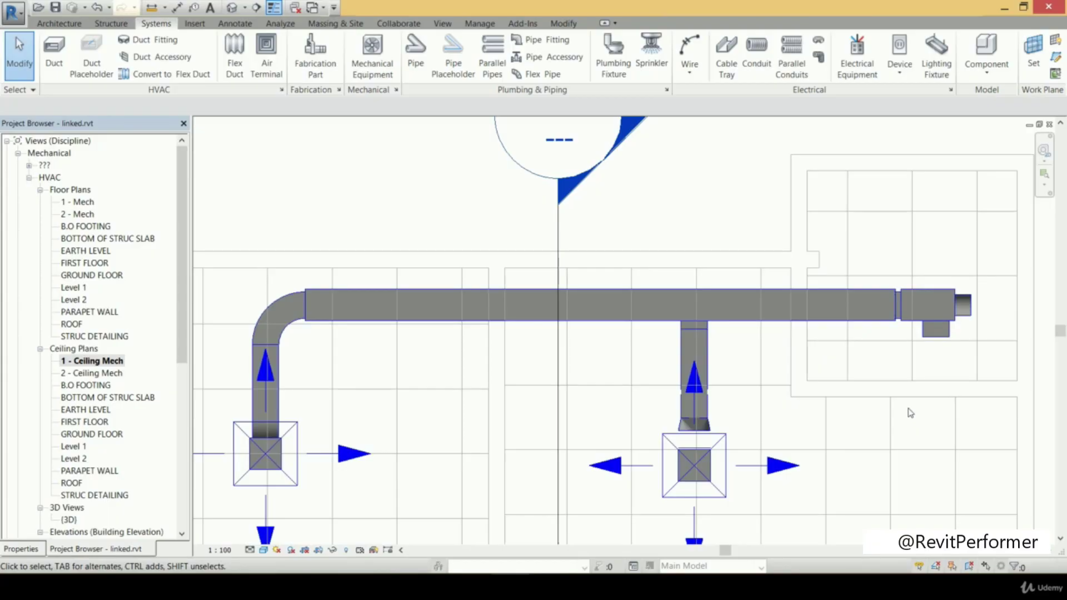
# - Start the System Inspector from the upper main duct and inspect flow direction, flow and pressure along the main duct and the tapped branch
pyautogui.click(778, 324)
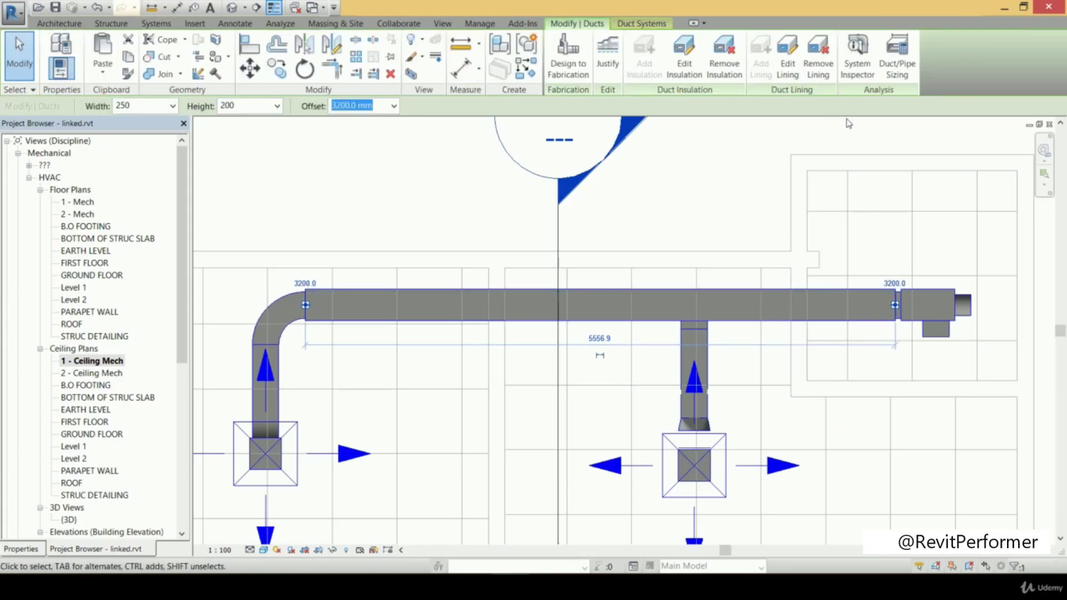
pyautogui.click(868, 65)
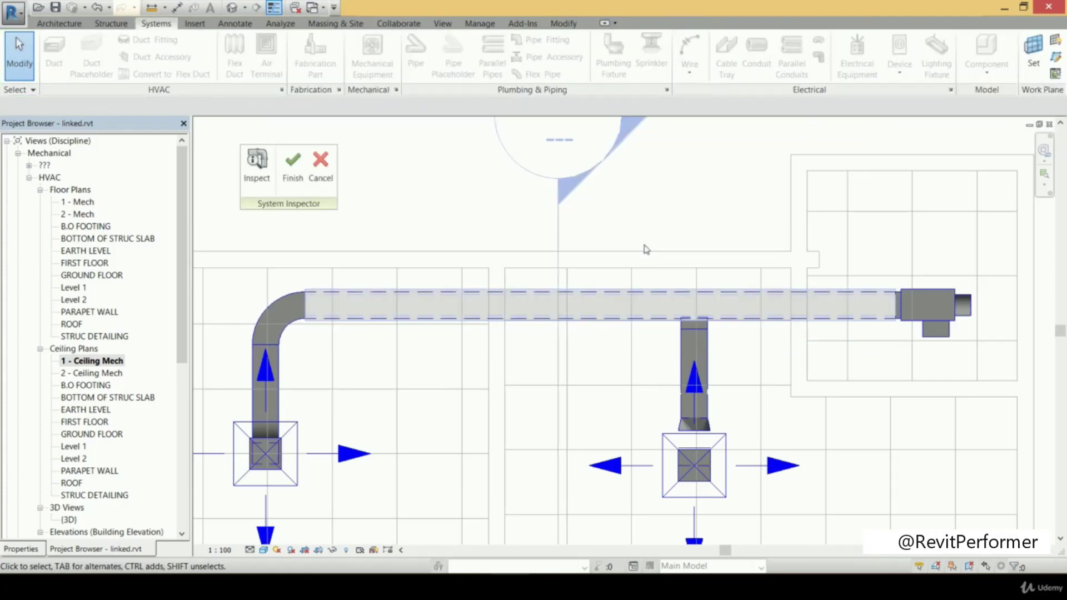
pyautogui.click(256, 166)
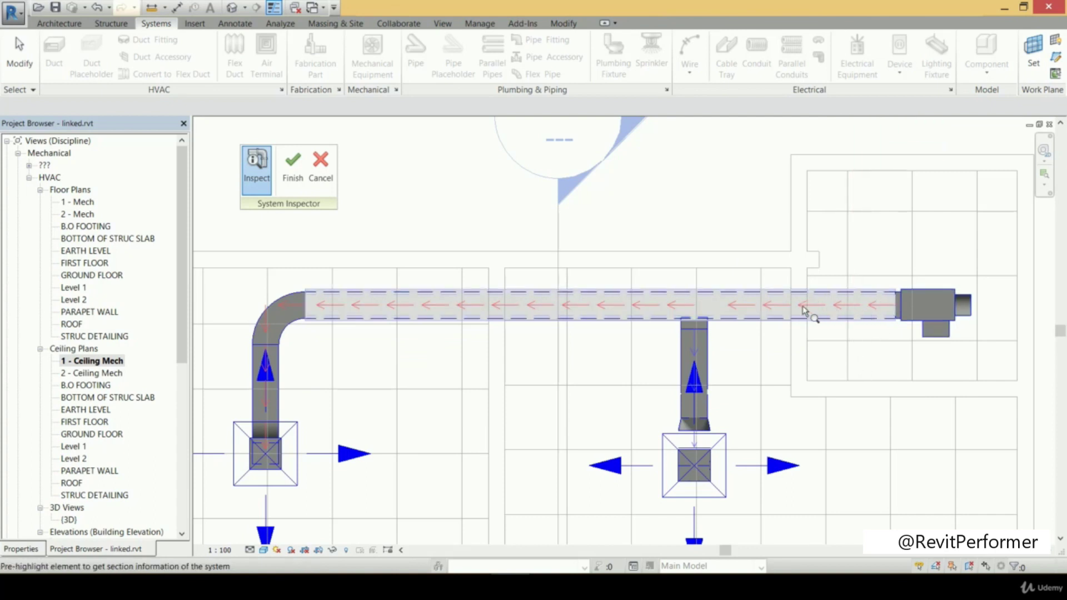
pyautogui.moveTo(806, 321)
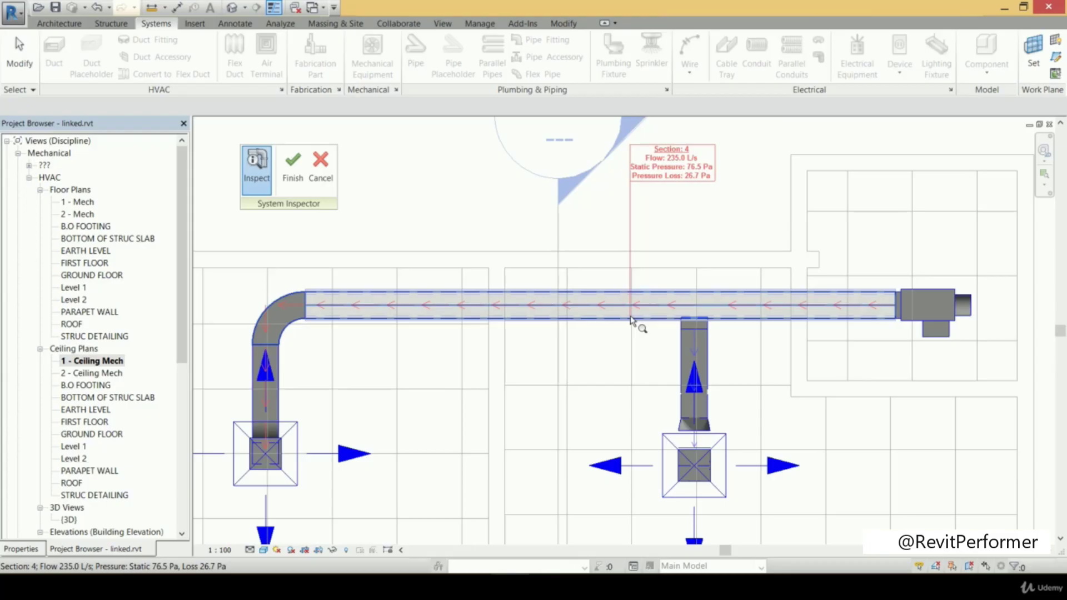
pyautogui.moveTo(739, 456)
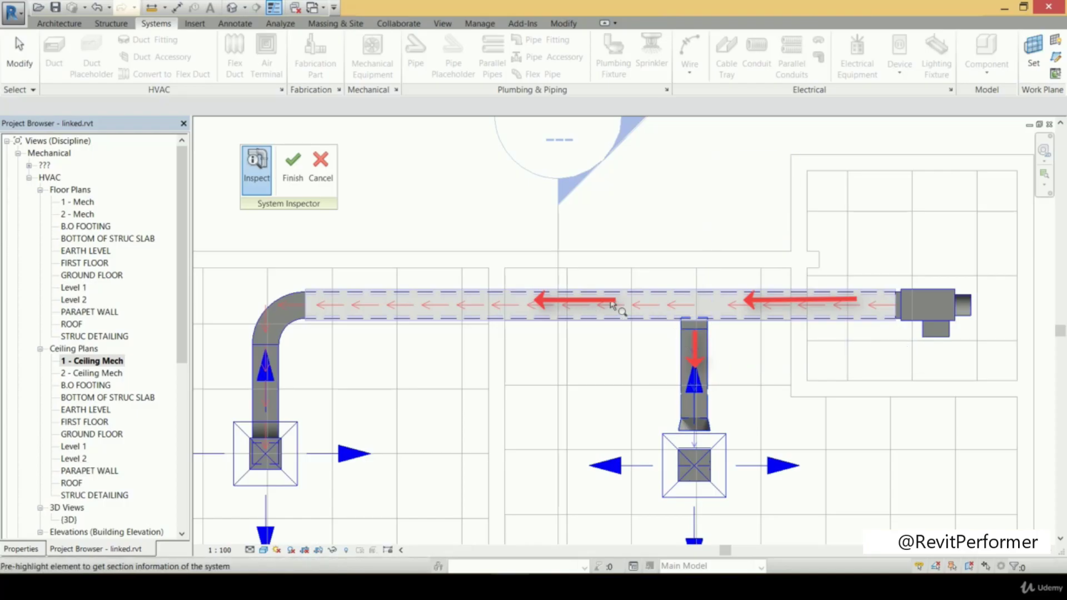
pyautogui.moveTo(727, 299)
pyautogui.moveTo(583, 321)
pyautogui.moveTo(705, 381)
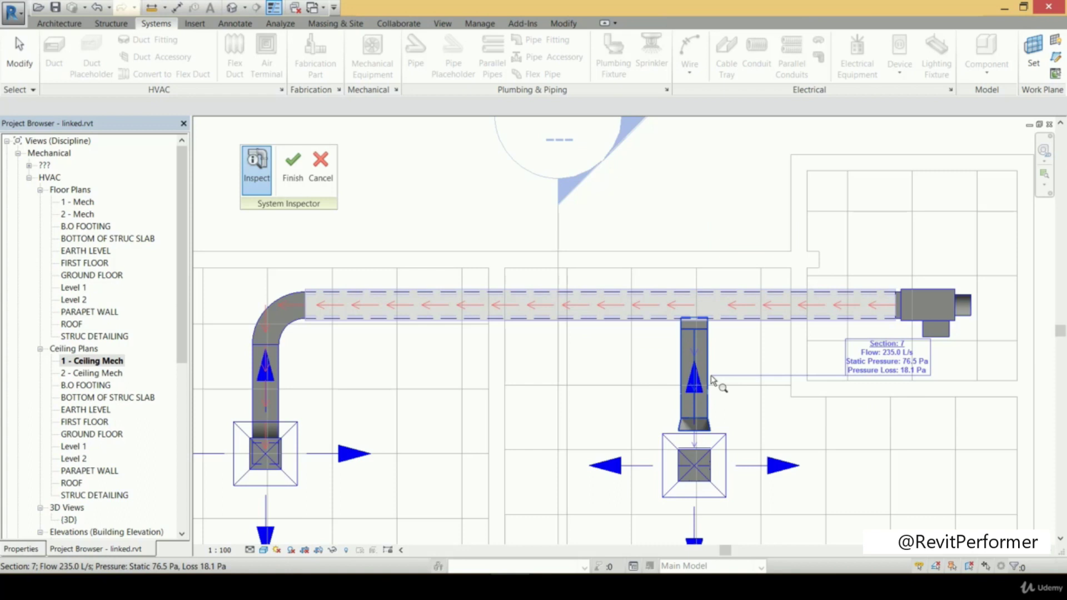
# - Compare the flow and pressure data of both upper supply diffusers and the main duct section near the VAV unit, and cancel the System Inspector
pyautogui.scroll(-2, 712, 384)
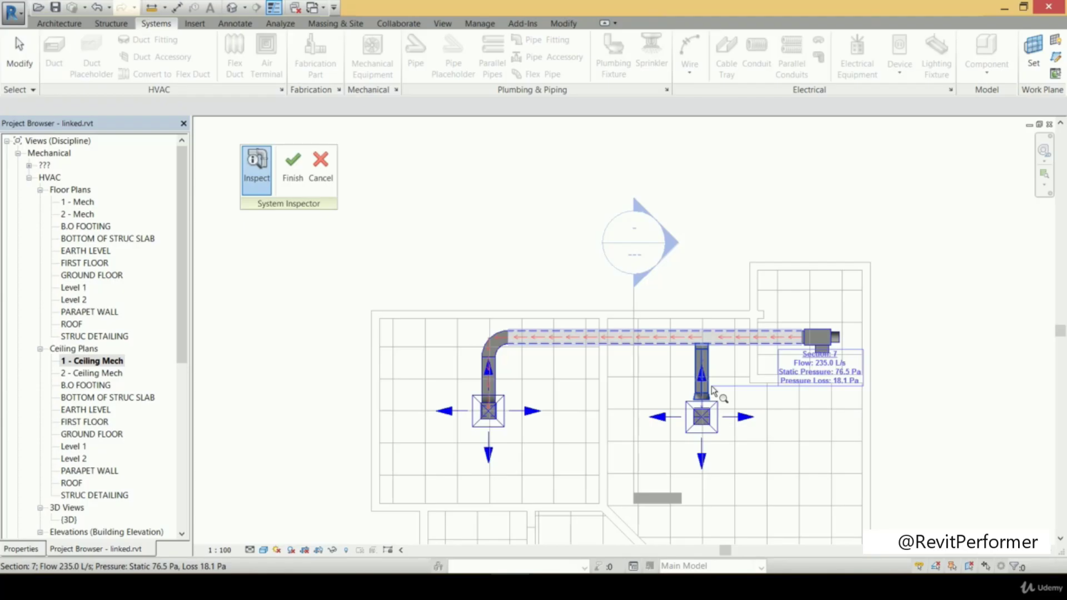
pyautogui.moveTo(489, 375)
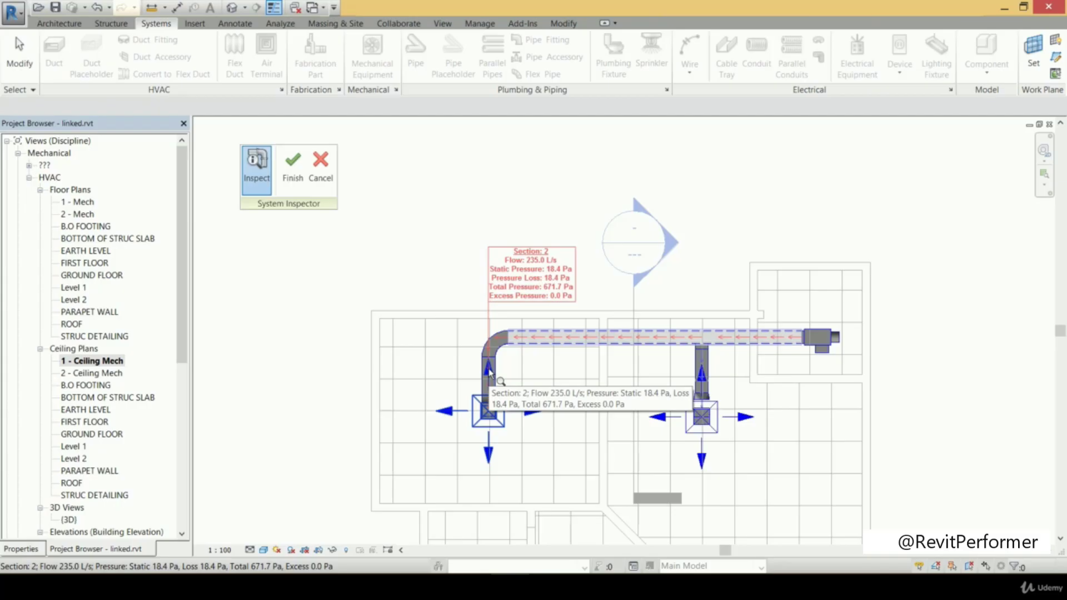
pyautogui.moveTo(739, 337)
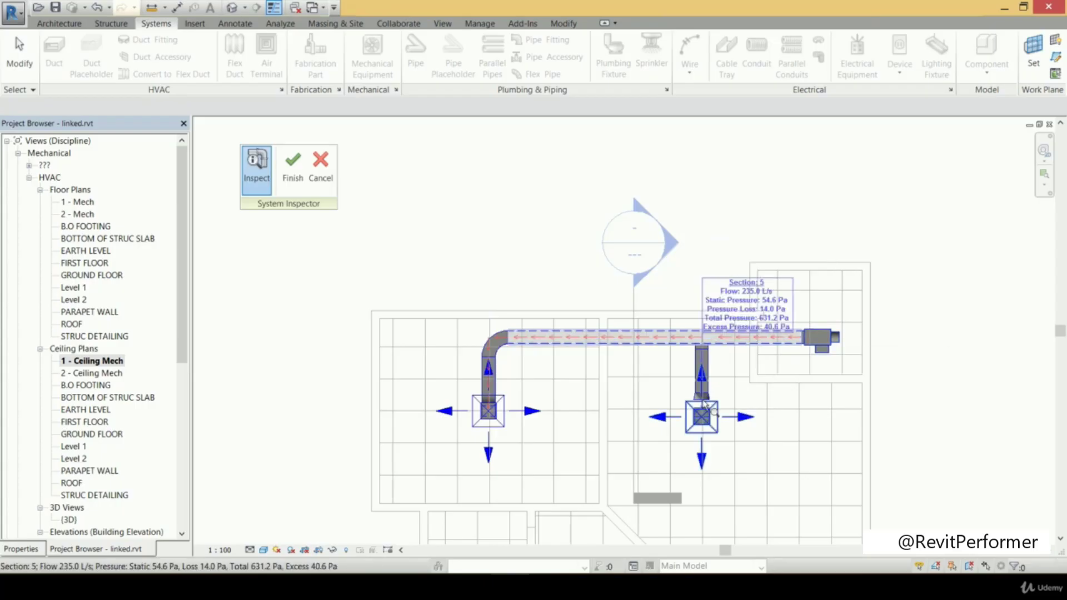
pyautogui.moveTo(713, 425)
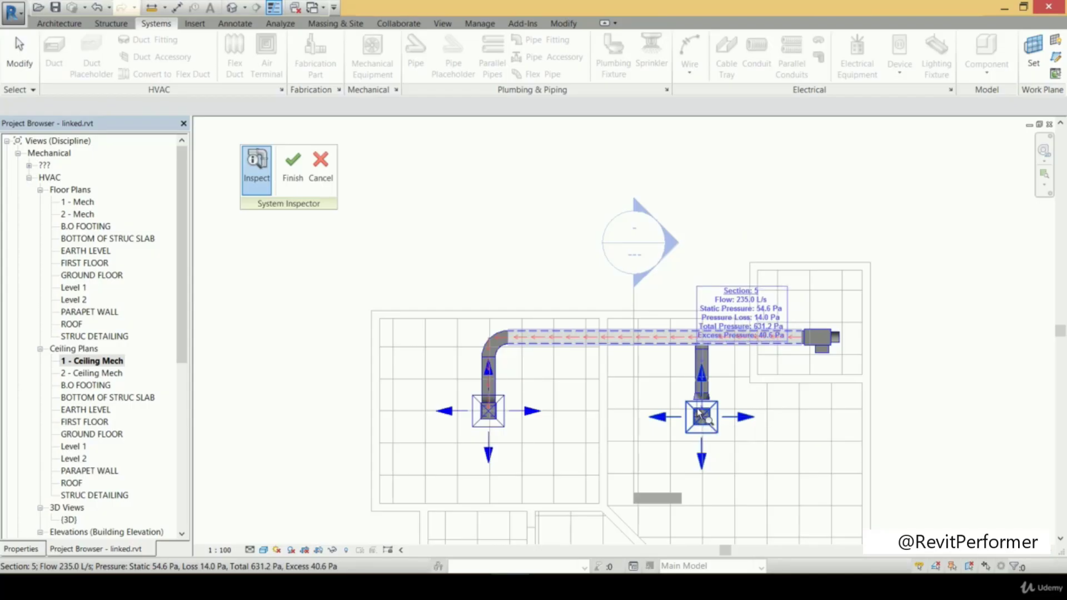
pyautogui.moveTo(497, 411)
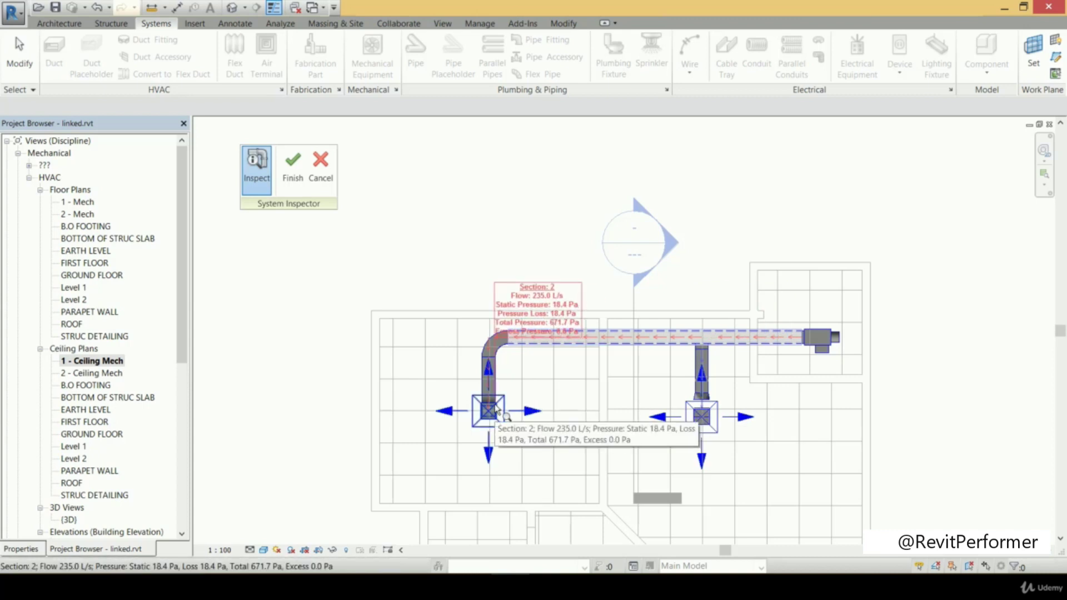
pyautogui.moveTo(777, 339)
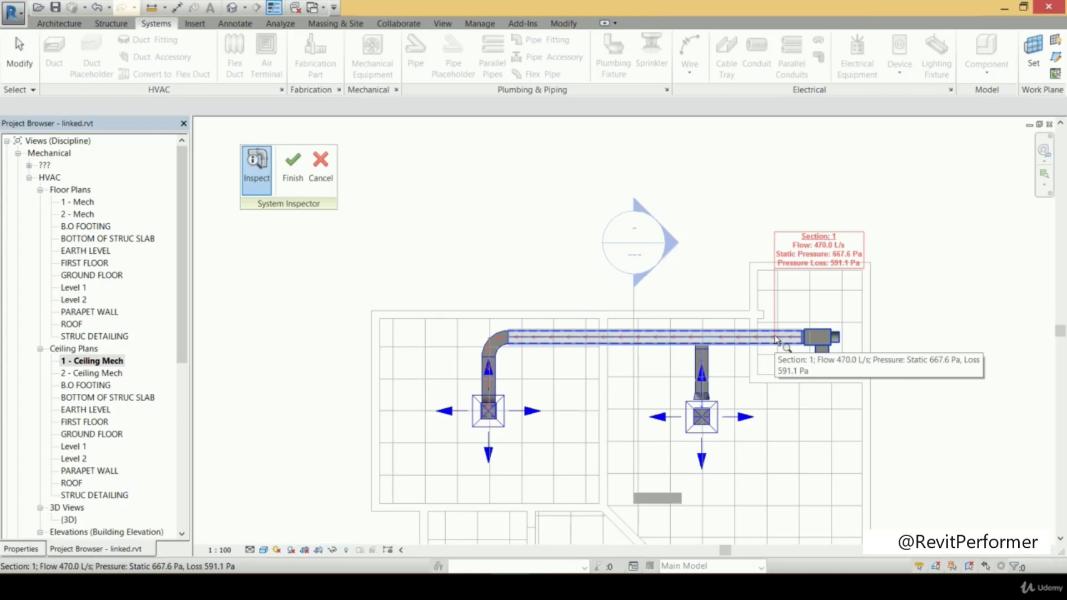
pyautogui.click(321, 167)
# - Set the flow of the supply diffuser on the tapped branch of the upper main duct to 100 L/s
pyautogui.scroll(3, 723, 384)
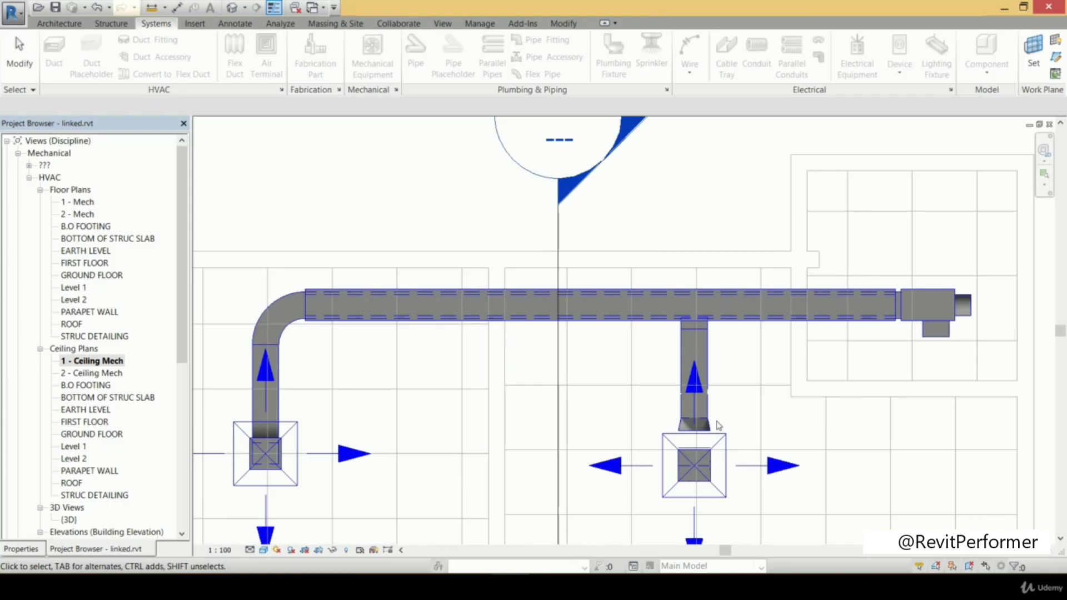
pyautogui.click(706, 462)
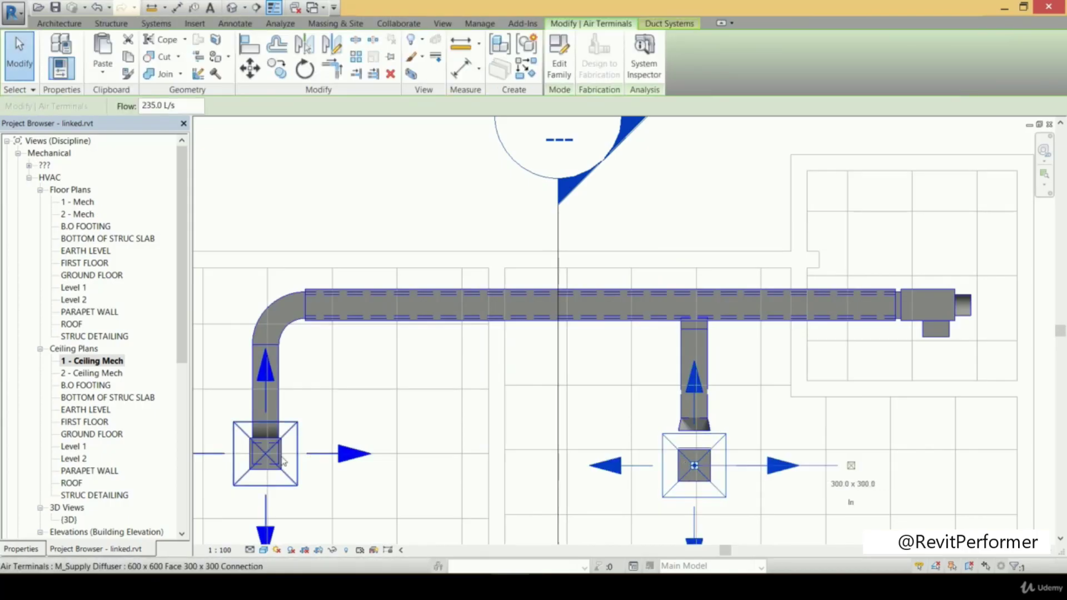
pyautogui.click(40, 548)
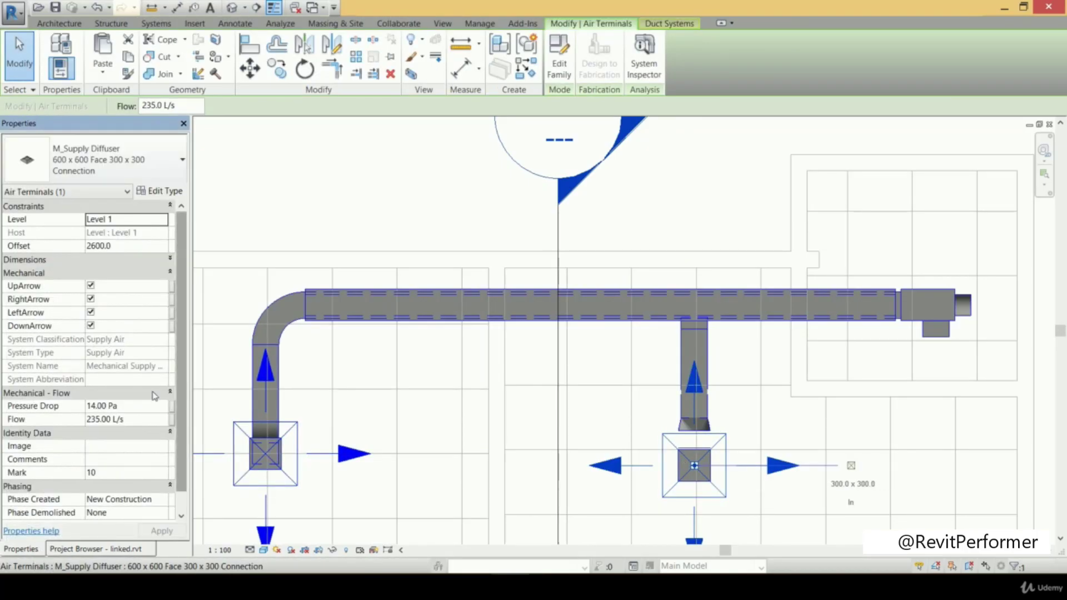
pyautogui.doubleClick(100, 418)
pyautogui.write('100')
pyautogui.write('0')
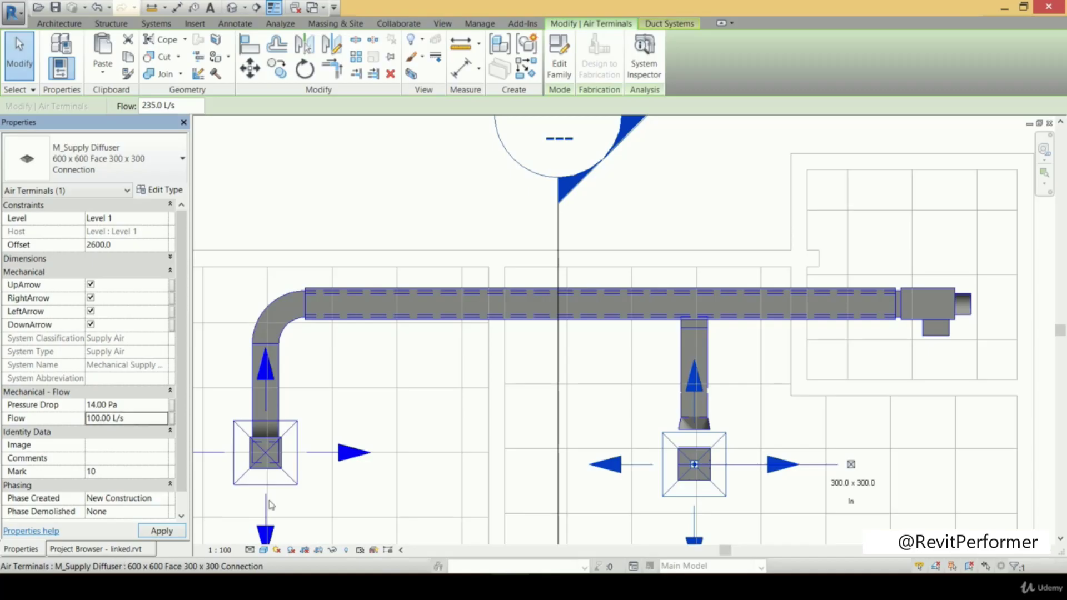
pyautogui.click(157, 531)
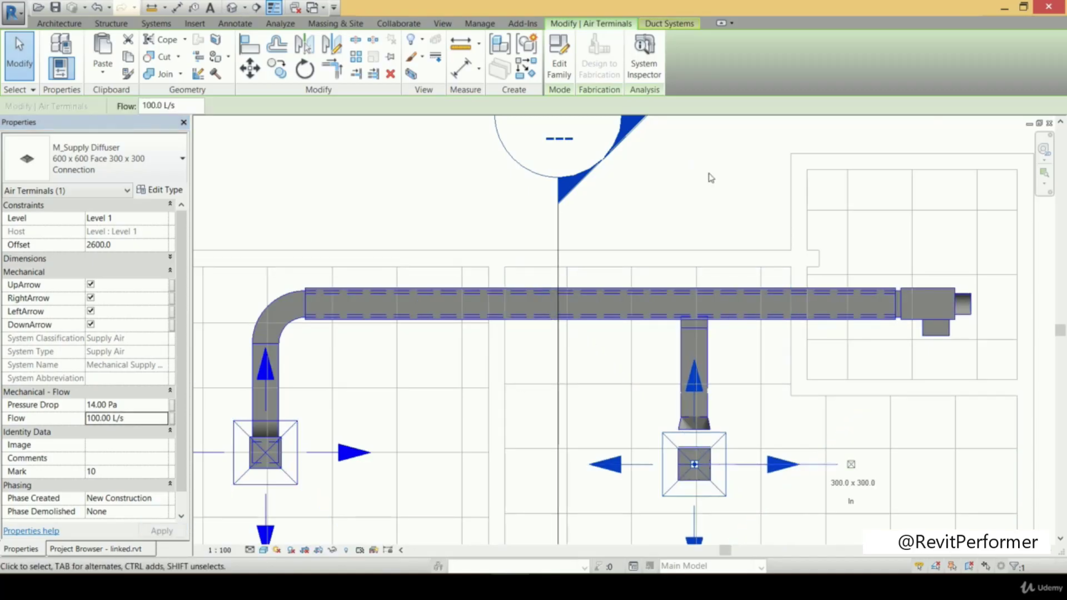
# - Reinspect the upper supply system's flow and pressure at both diffusers and the main duct with the System Inspector, and exit without applying changes
pyautogui.click(651, 61)
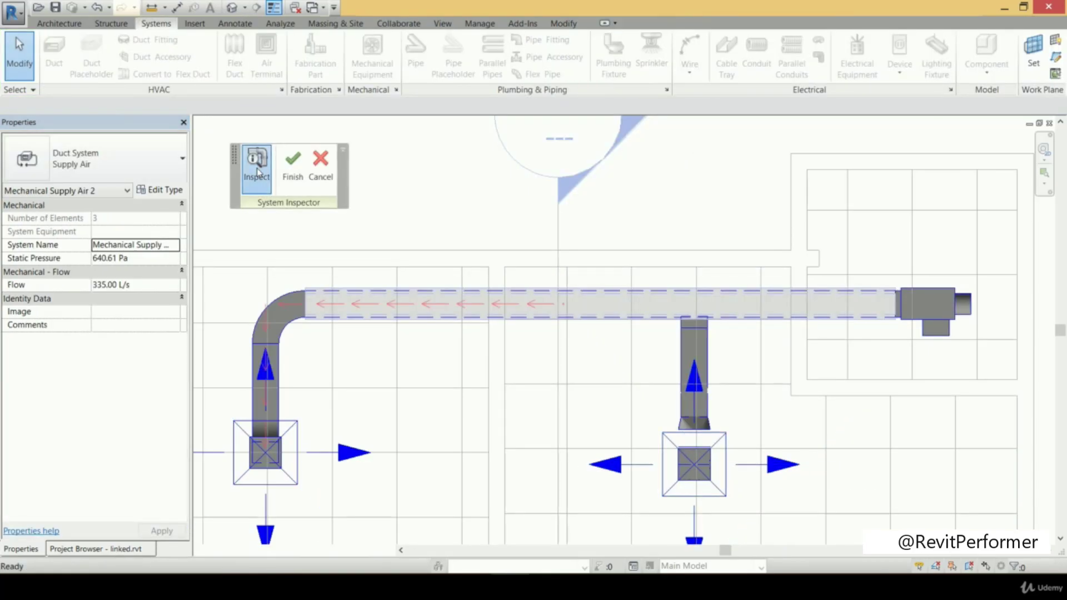
pyautogui.moveTo(721, 441)
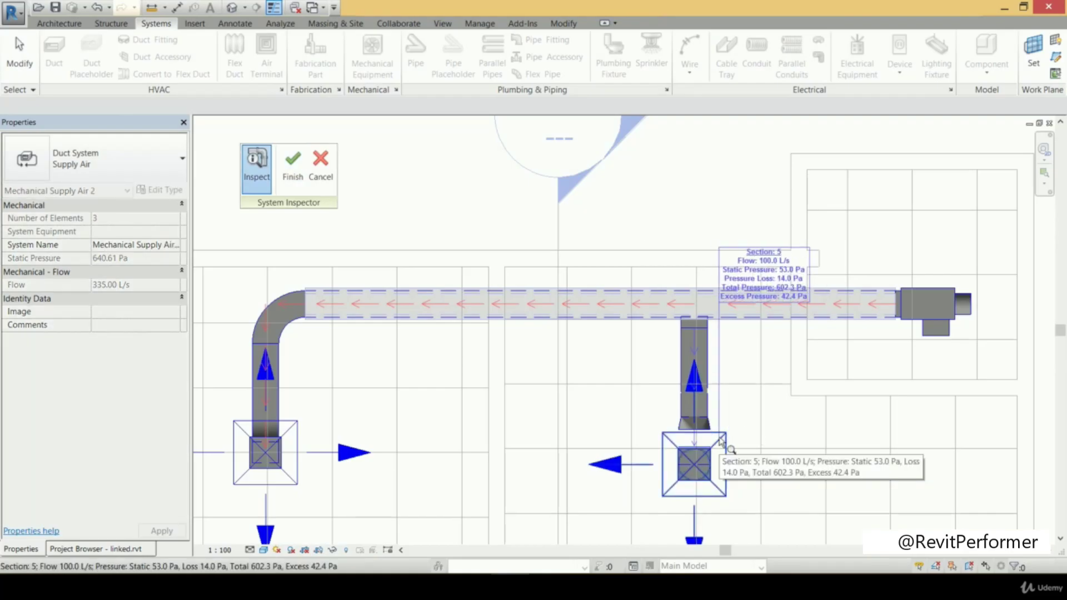
pyautogui.moveTo(289, 427)
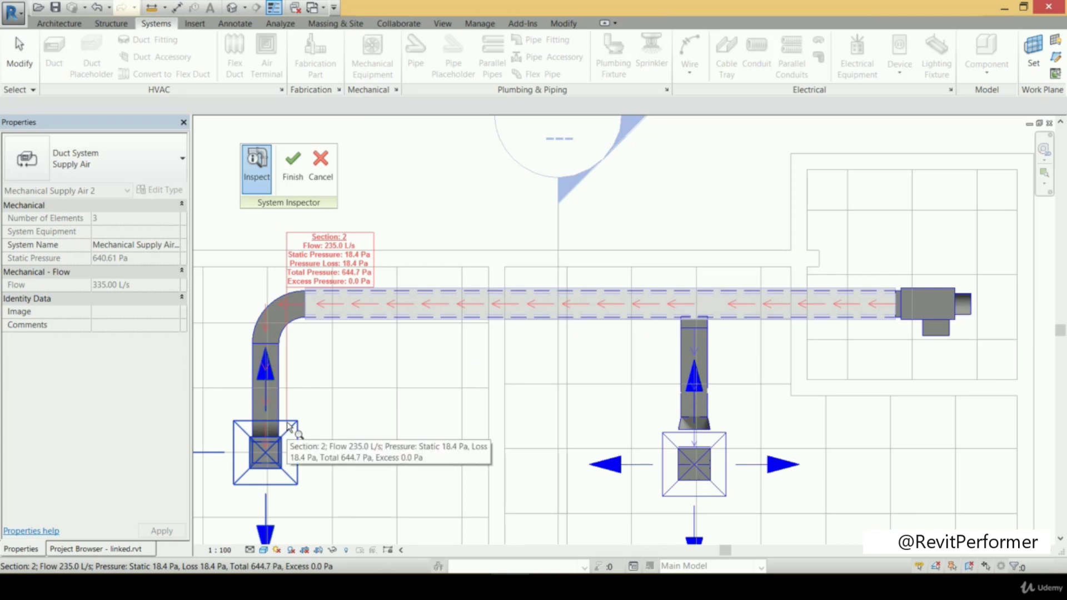
pyautogui.moveTo(714, 295)
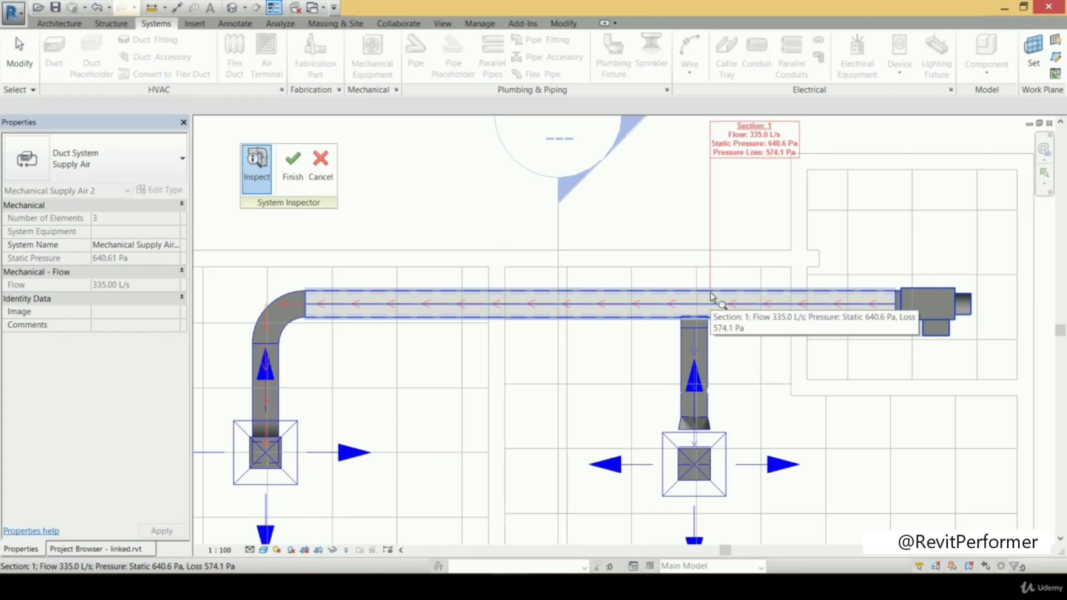
pyautogui.moveTo(287, 467)
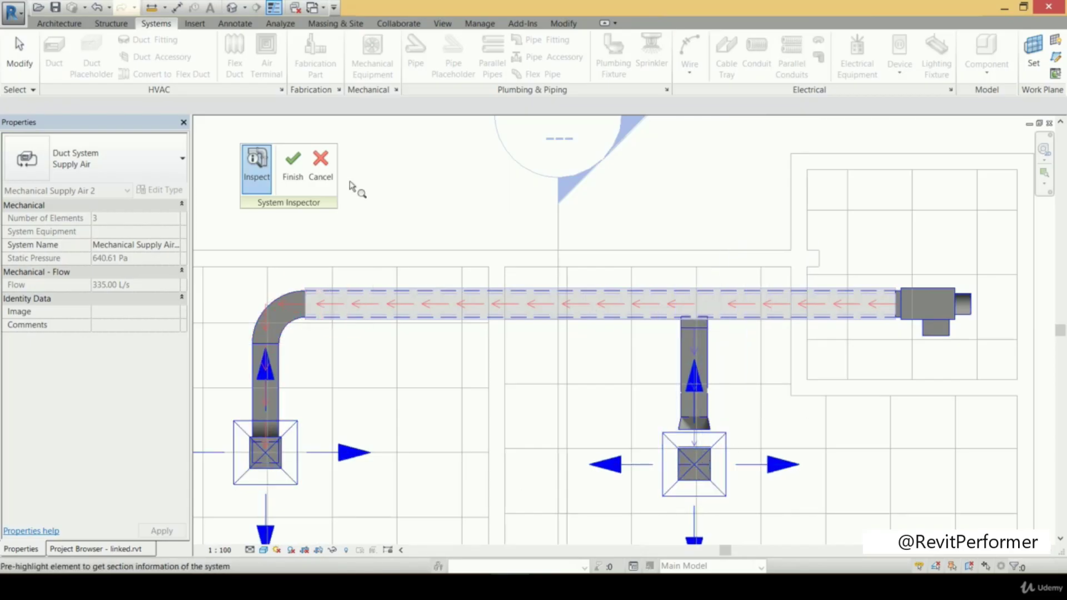
pyautogui.click(321, 170)
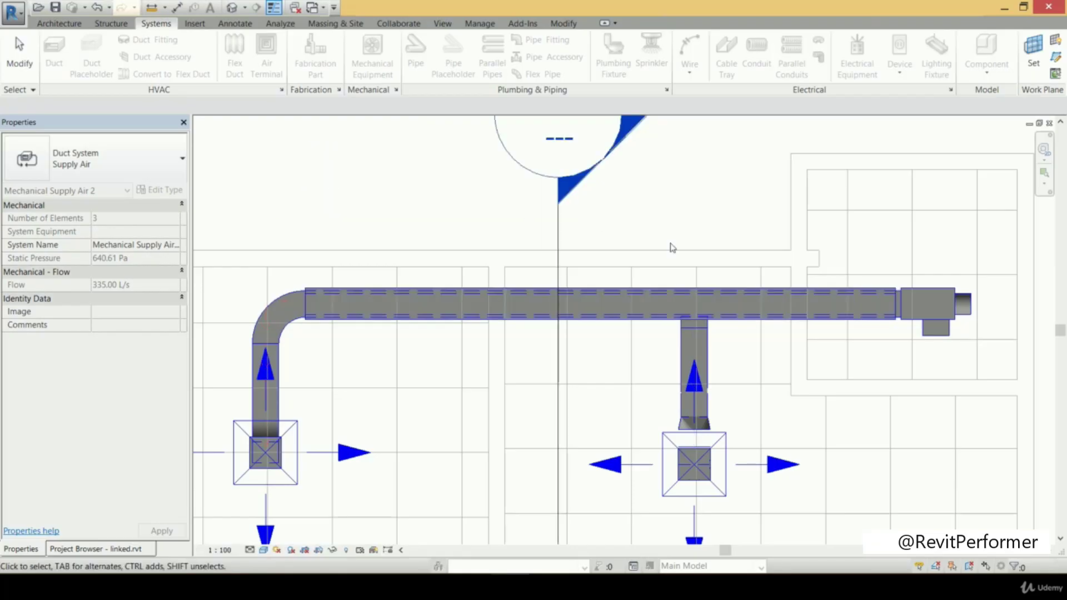
pyautogui.press('Escape')
pyautogui.scroll(-4, 672, 200)
pyautogui.scroll(-3, 661, 301)
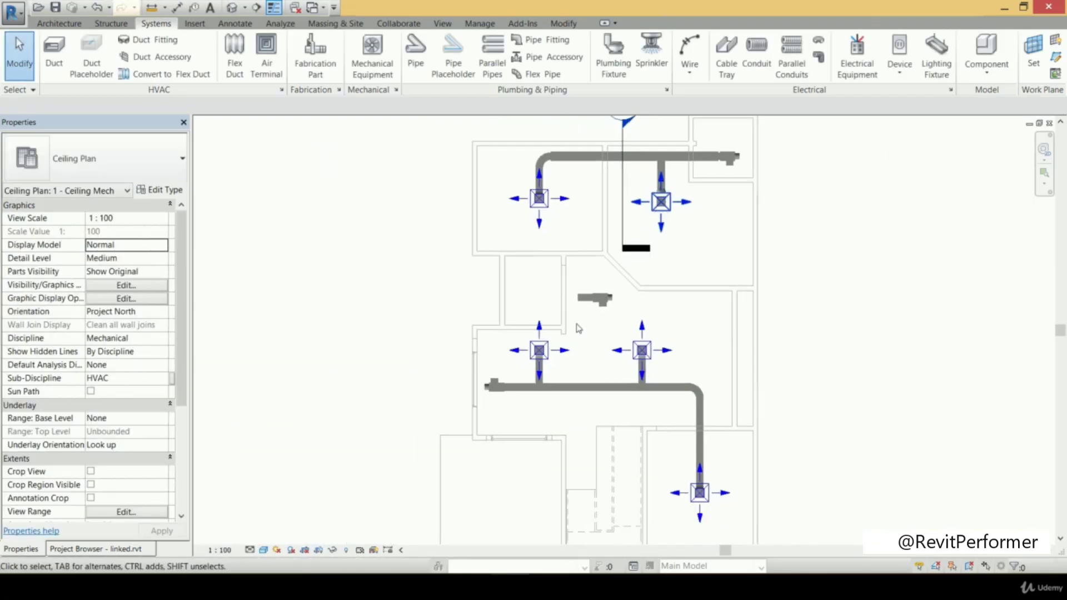
pyautogui.moveTo(657, 384); pyautogui.dragTo(637, 302, button='middle')
pyautogui.moveTo(638, 131); pyautogui.dragTo(624, 276, button='middle')
pyautogui.moveTo(588, 228); pyautogui.dragTo(586, 283, button='middle')
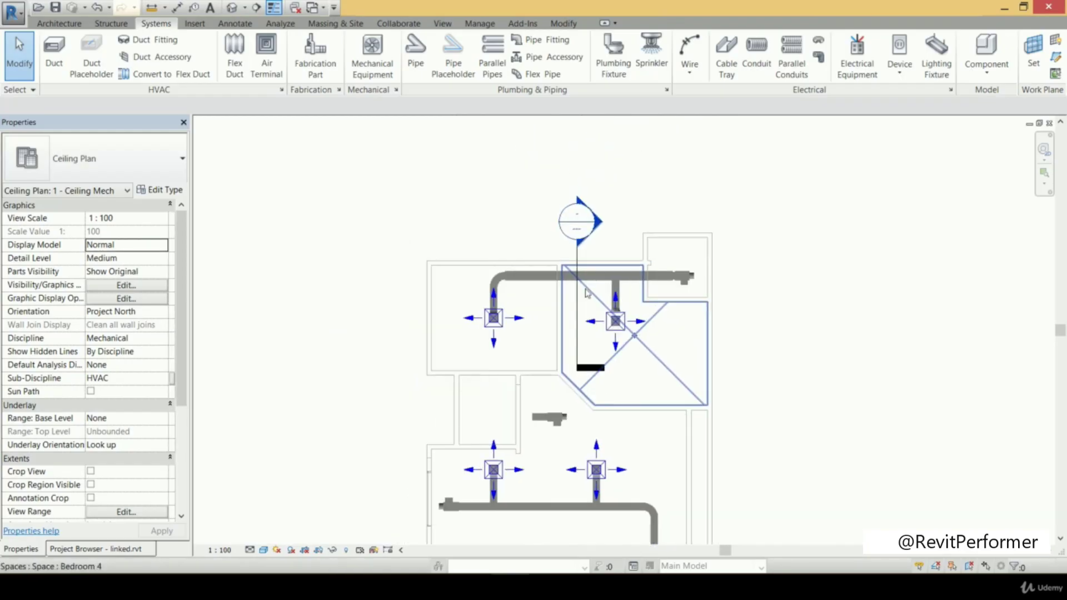
pyautogui.scroll(2, 586, 289)
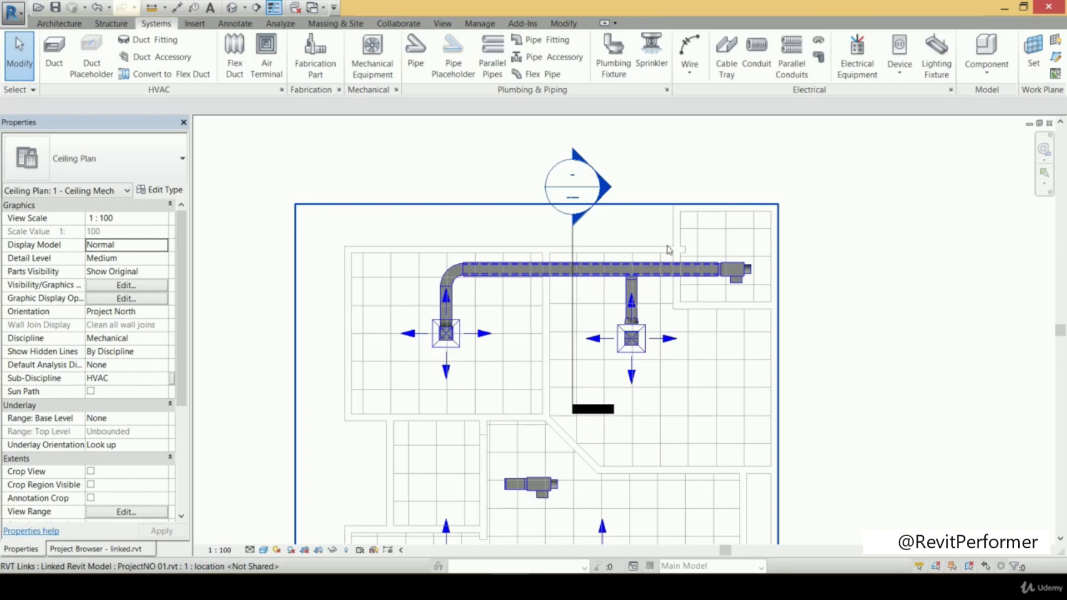
# - Select the upper duct run in the ceiling plan and expand the details of its related "No Loss Defined" warning
pyautogui.moveTo(385, 196); pyautogui.dragTo(793, 392)
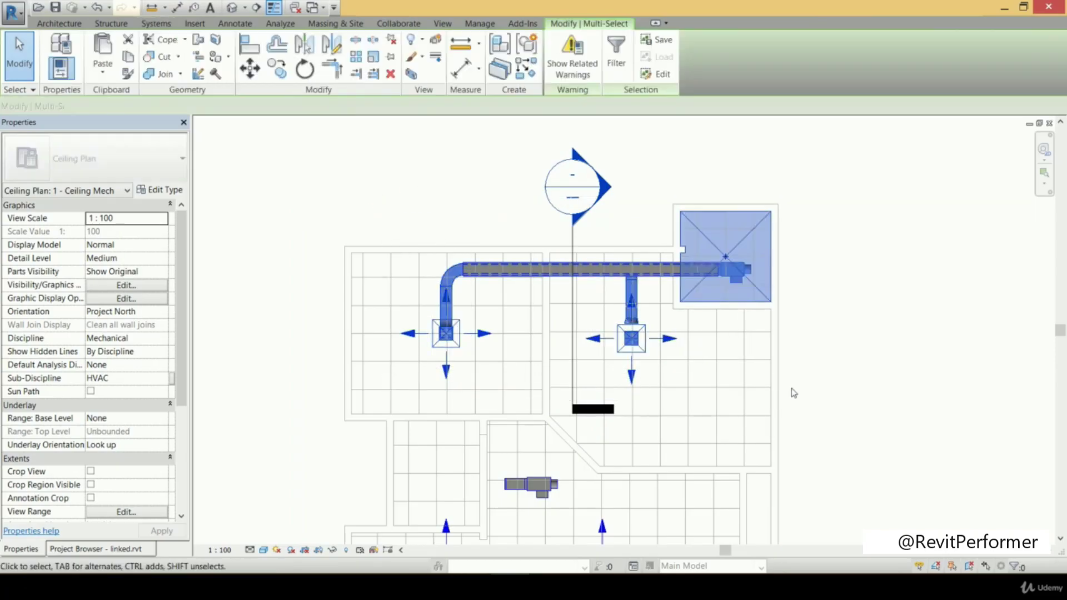
pyautogui.click(595, 72)
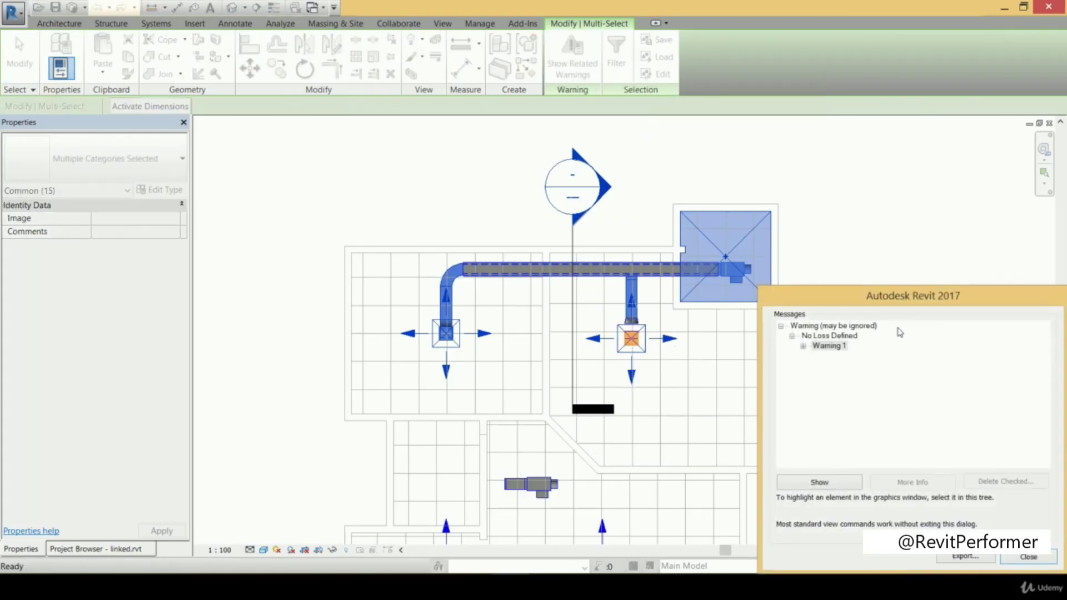
pyautogui.click(803, 346)
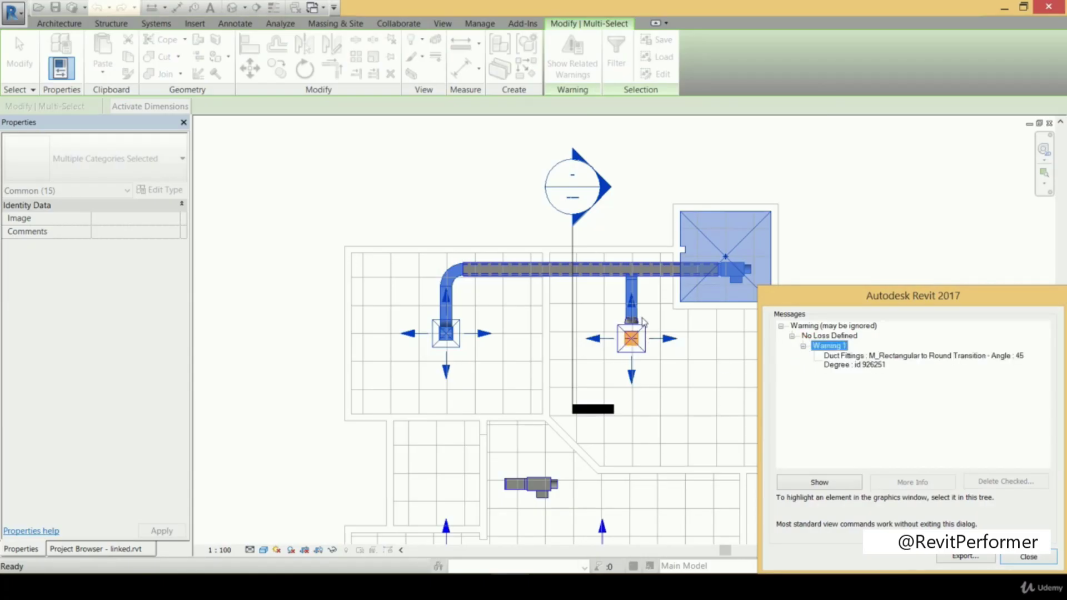
# - Inspect the fitting flagged by the warning in the East - Mech elevation, return to 1 - Ceiling Mech, and close the warning report
pyautogui.click(70, 549)
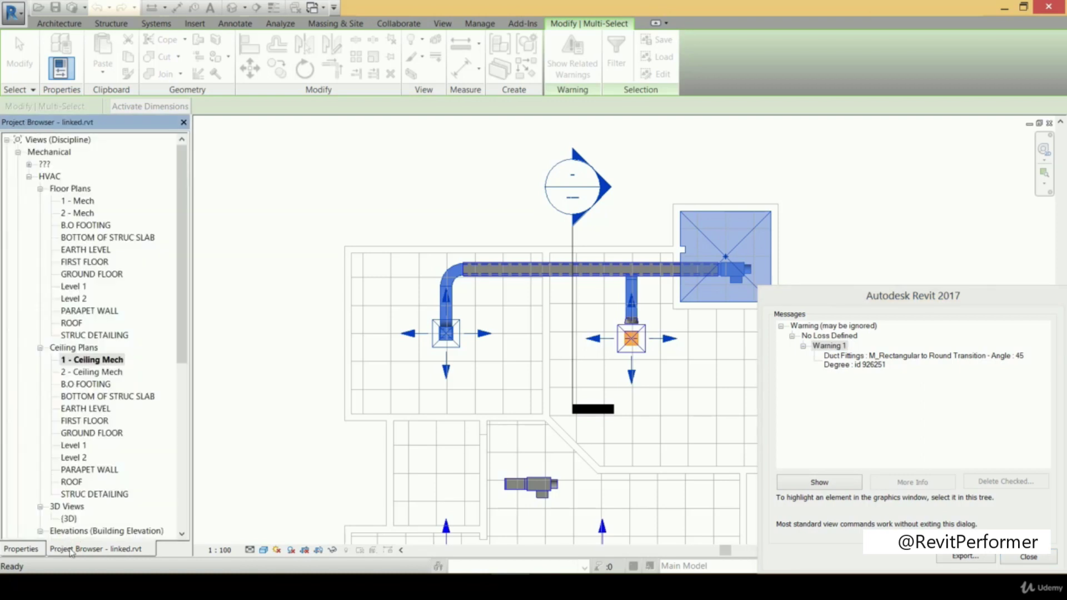
pyautogui.moveTo(184, 304)
pyautogui.mouseDown()
pyautogui.moveTo(188, 386)
pyautogui.moveTo(152, 388)
pyautogui.mouseUp()
pyautogui.doubleClick(89, 384)
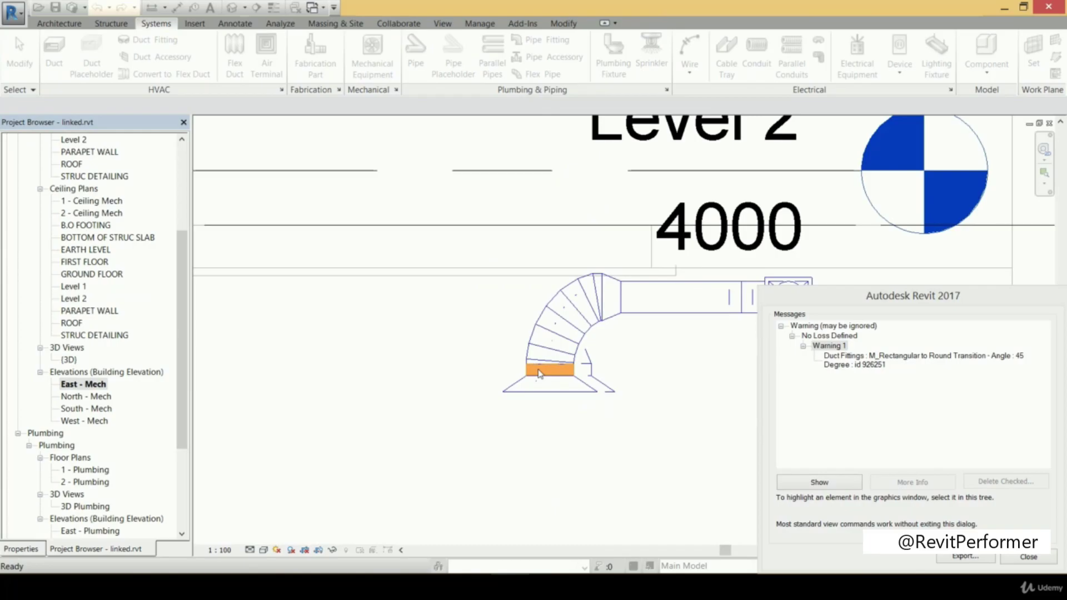
pyautogui.scroll(2, 552, 378)
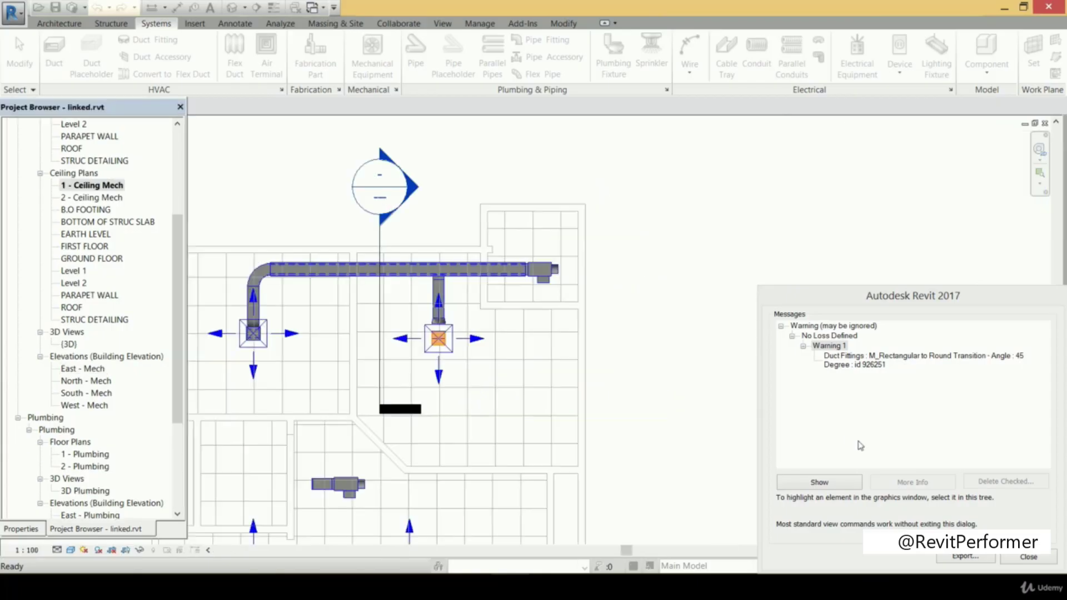
pyautogui.click(1034, 561)
pyautogui.scroll(-3, 590, 346)
pyautogui.moveTo(593, 348); pyautogui.dragTo(355, 301)
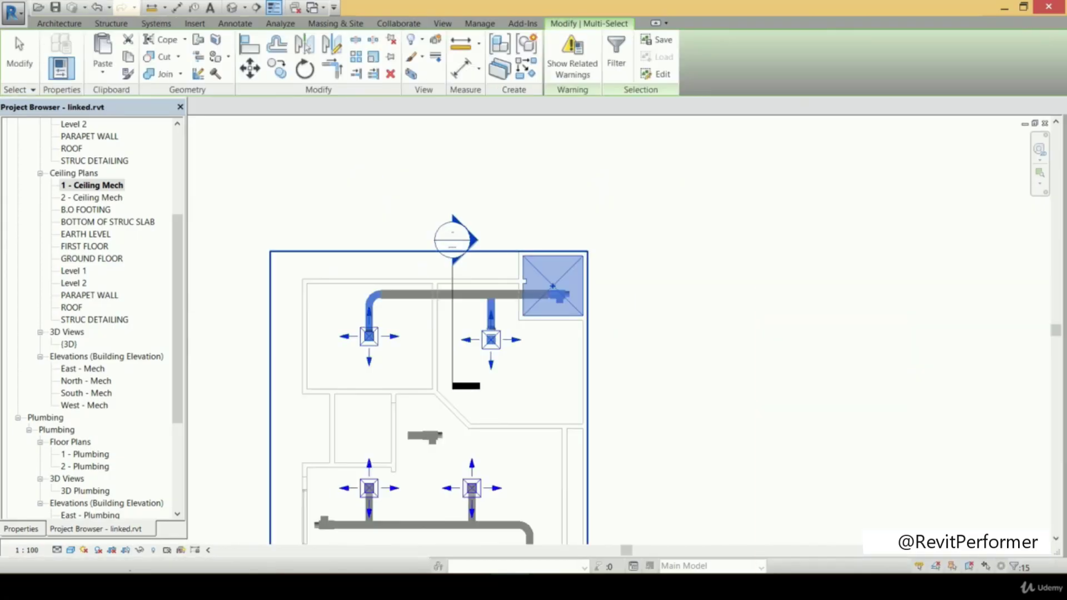
pyautogui.scroll(2, 354, 299)
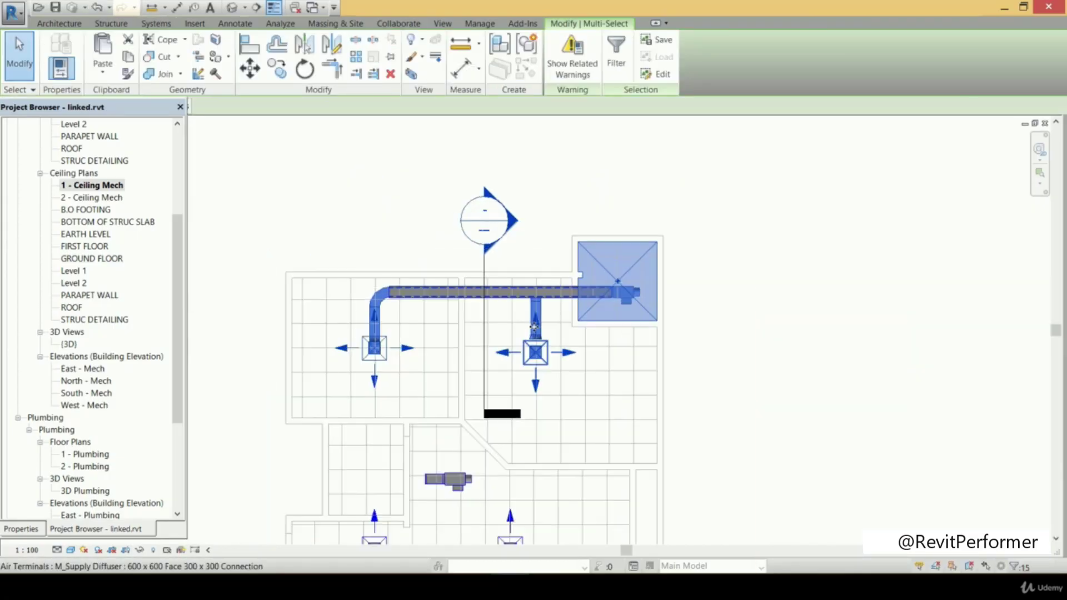
pyautogui.press('Escape')
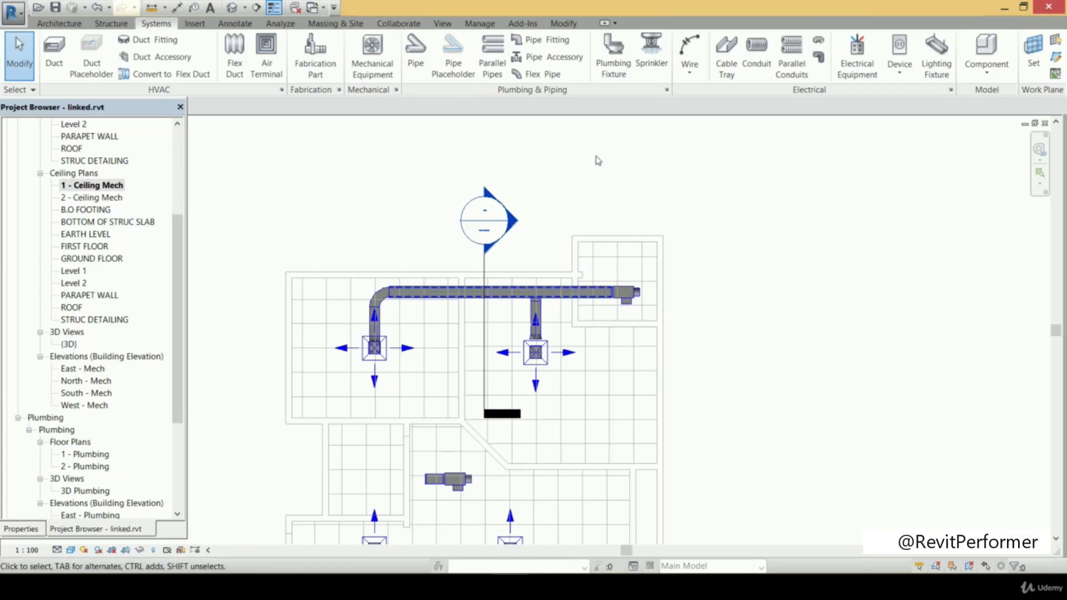
# - Run an interference check of all current-project categories against all current-project categories, and dismiss the result
pyautogui.click(415, 25)
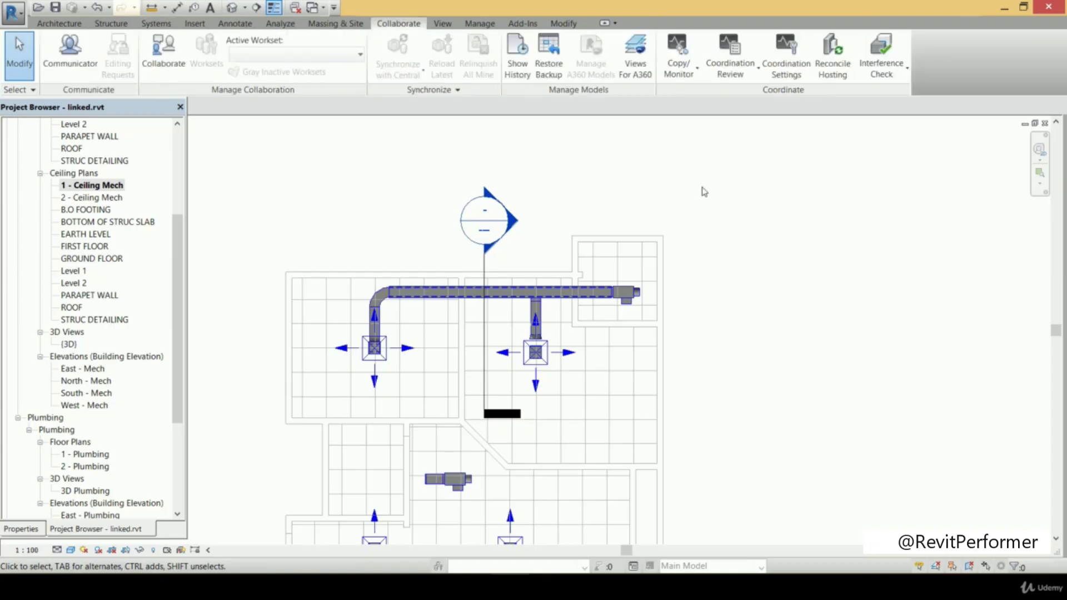
pyautogui.click(876, 60)
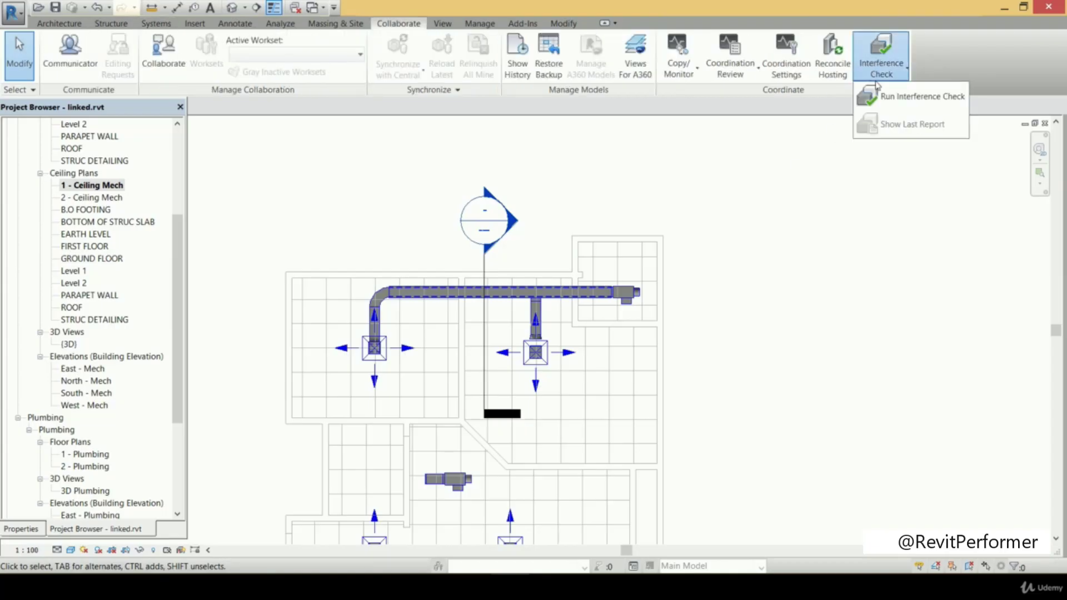
pyautogui.click(938, 103)
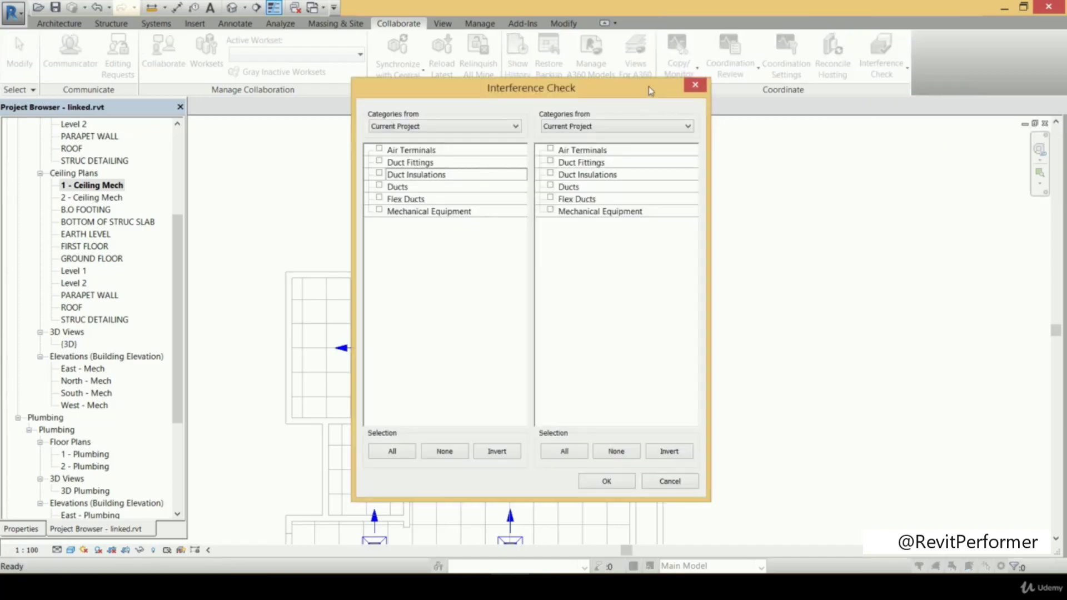
pyautogui.moveTo(648, 86); pyautogui.dragTo(643, 38)
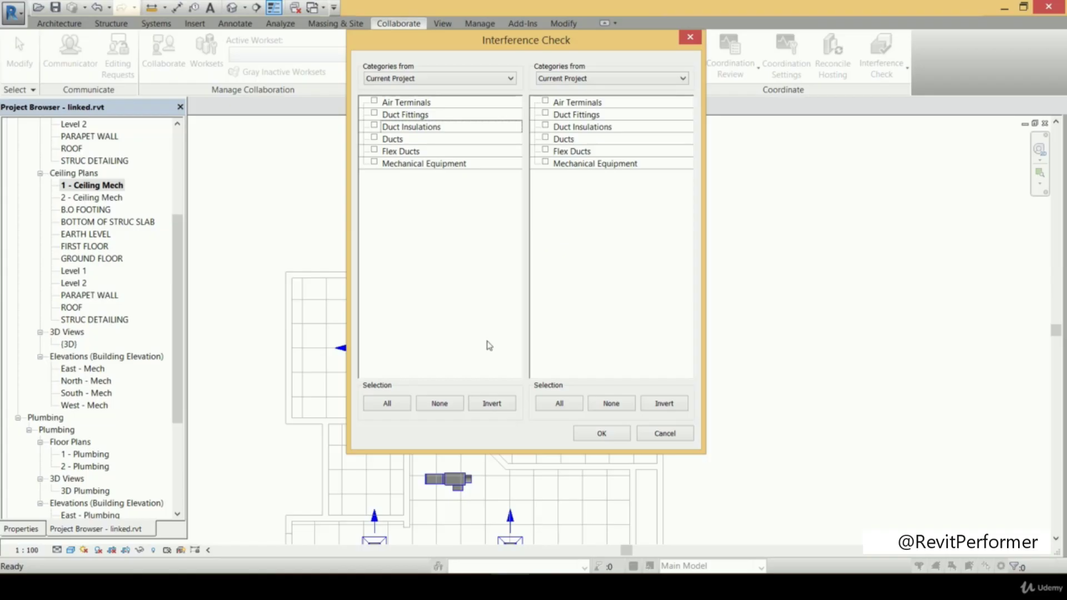
pyautogui.click(387, 404)
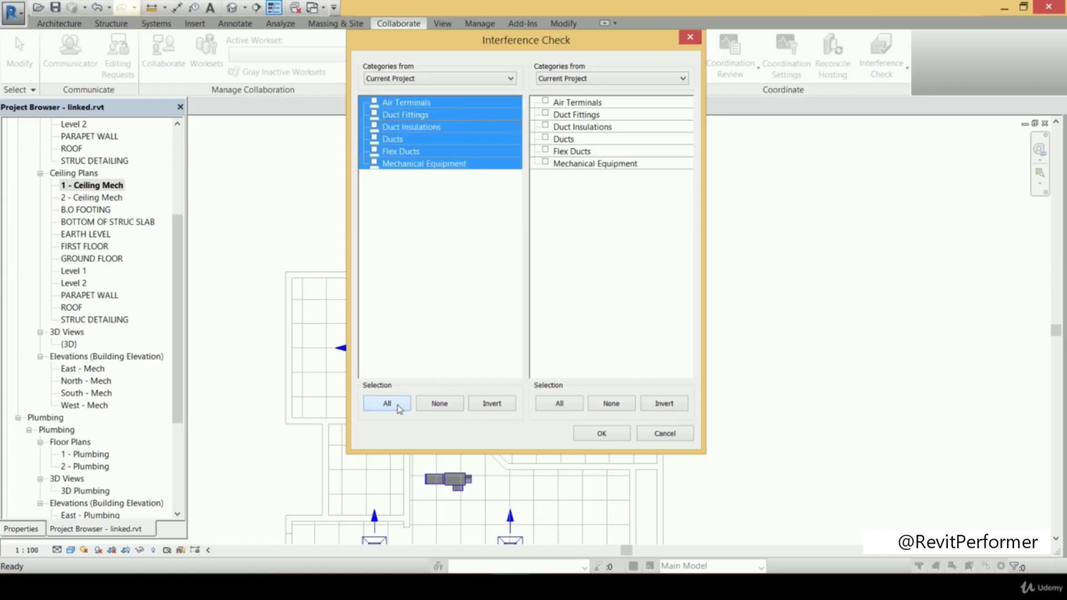
pyautogui.click(375, 164)
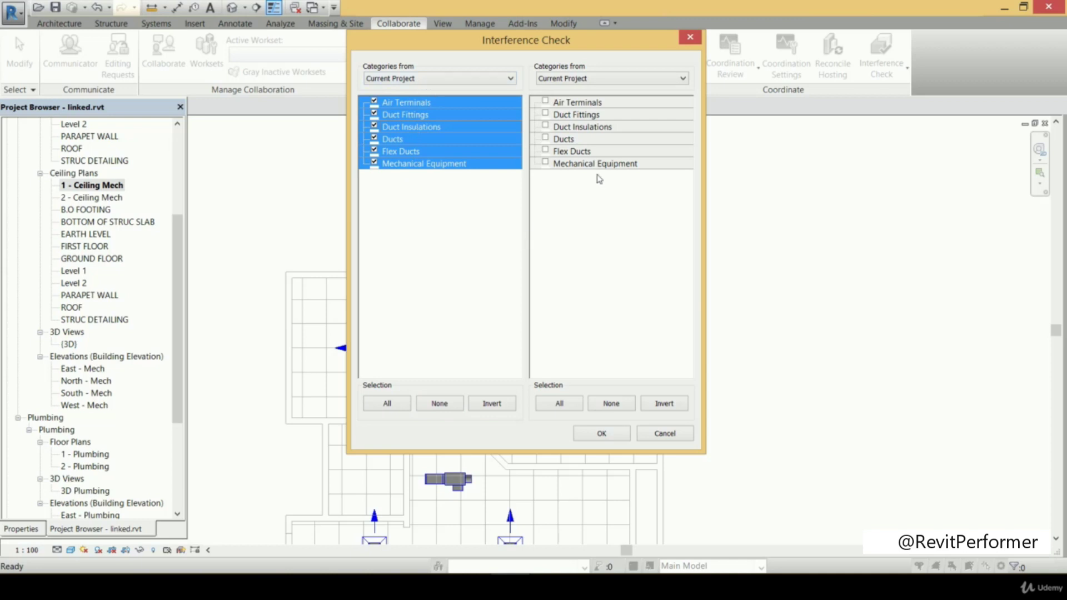
pyautogui.click(571, 406)
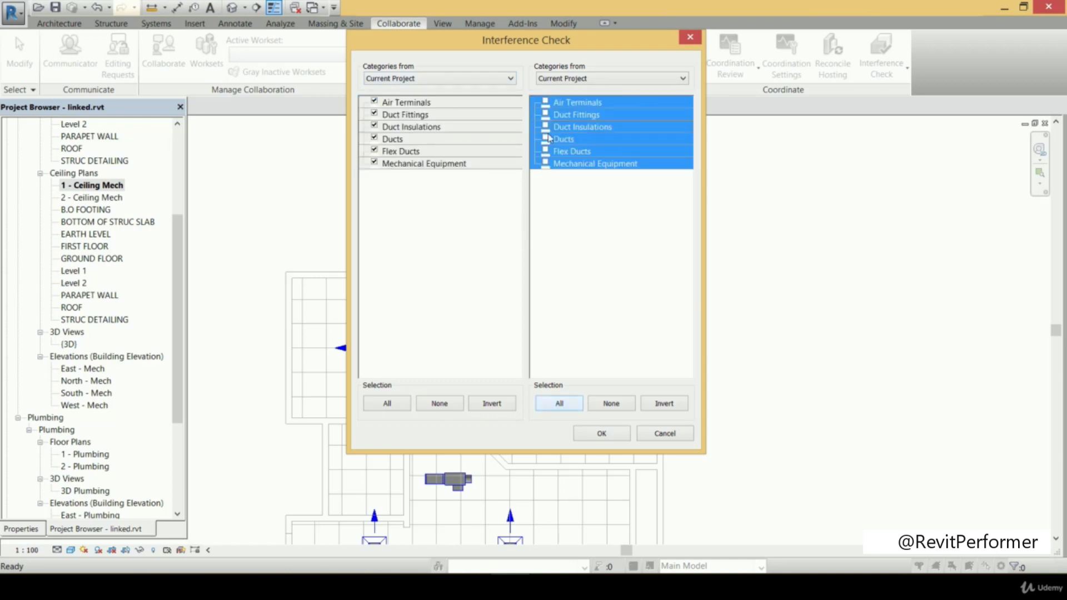
pyautogui.click(548, 165)
pyautogui.click(601, 434)
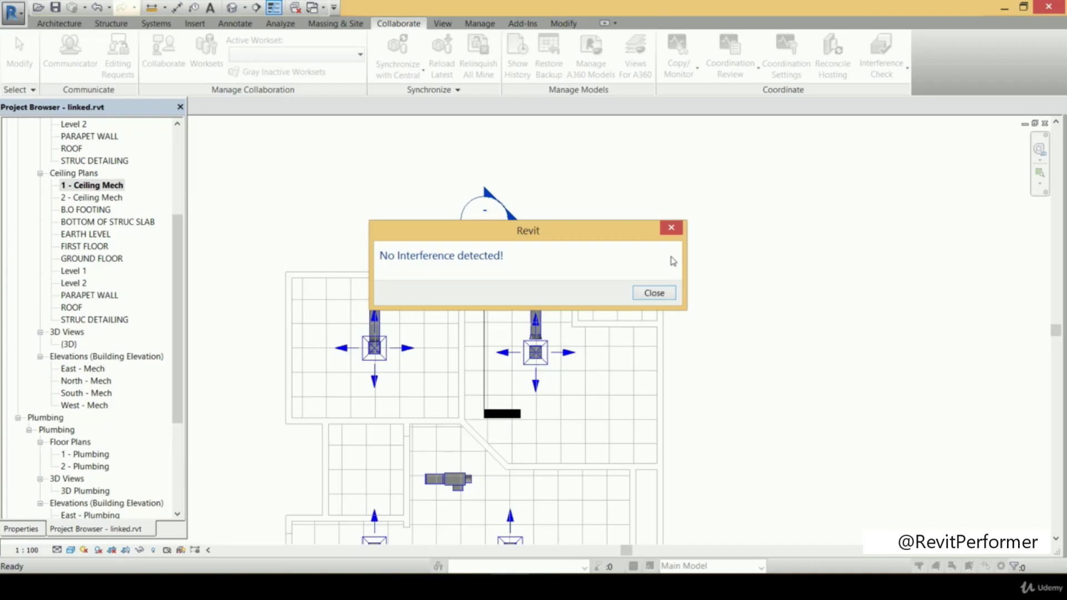
pyautogui.click(667, 292)
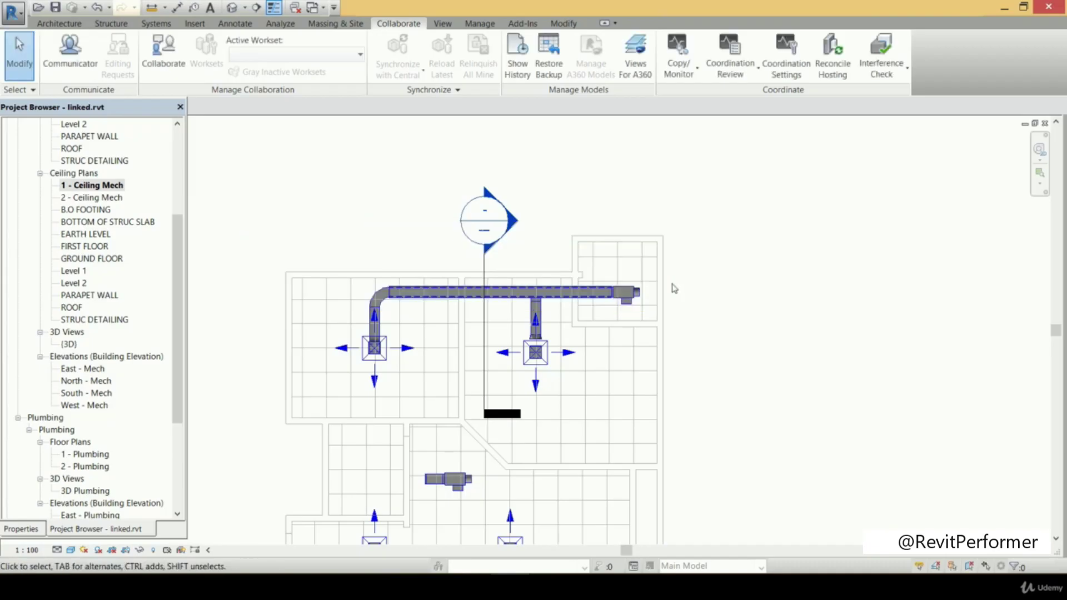
# - Compare the 1 - Ceiling Mech and 2 - Ceiling Mech ceiling plans, finishing in 1 - Ceiling Mech
pyautogui.scroll(-3, 666, 287)
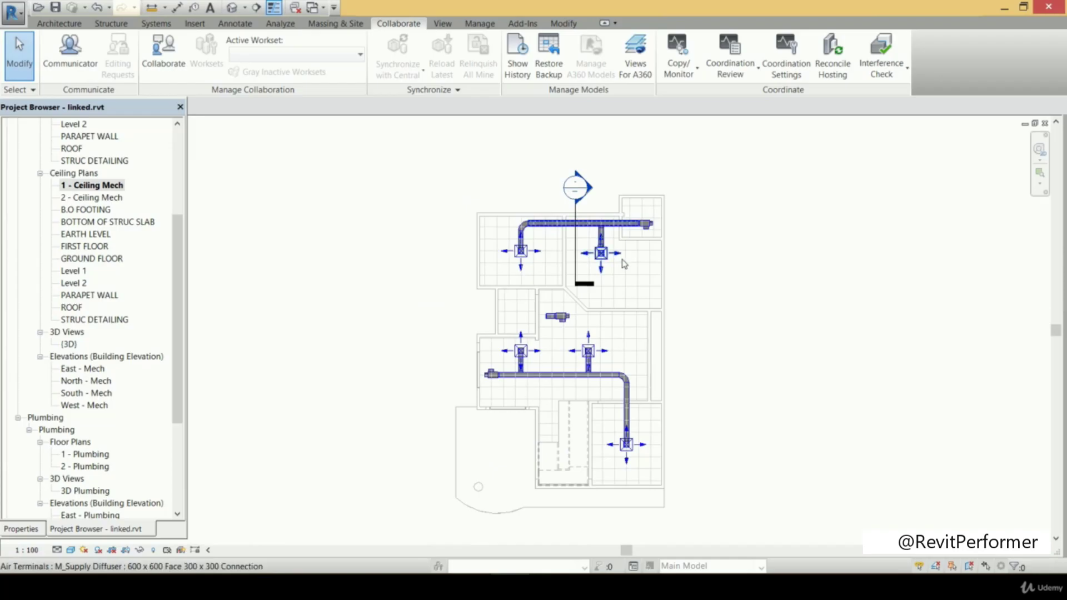
pyautogui.scroll(2, 589, 284)
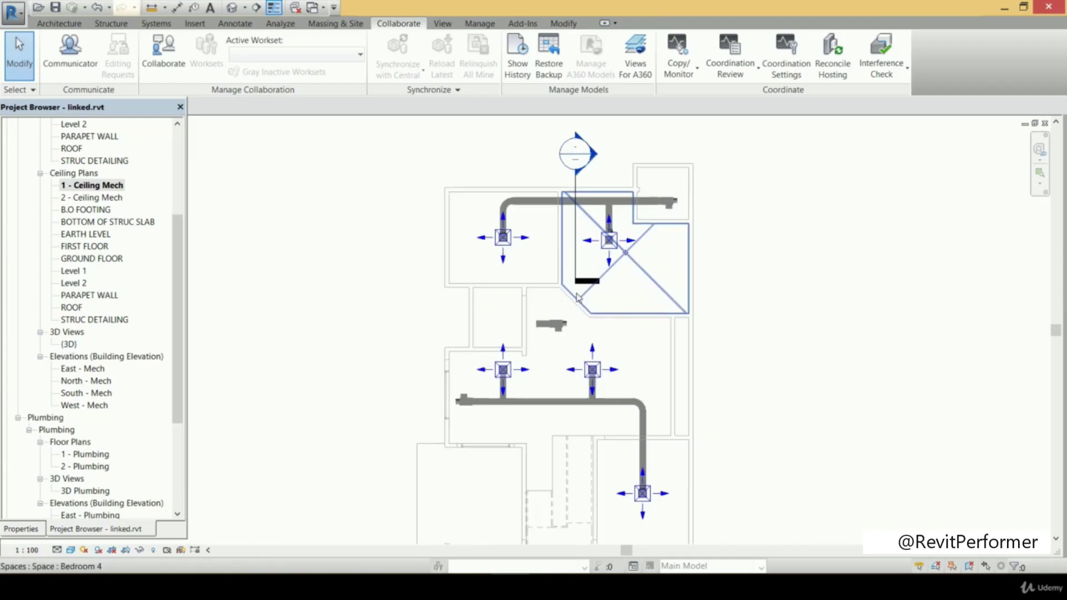
pyautogui.moveTo(589, 296); pyautogui.dragTo(600, 277, button='middle')
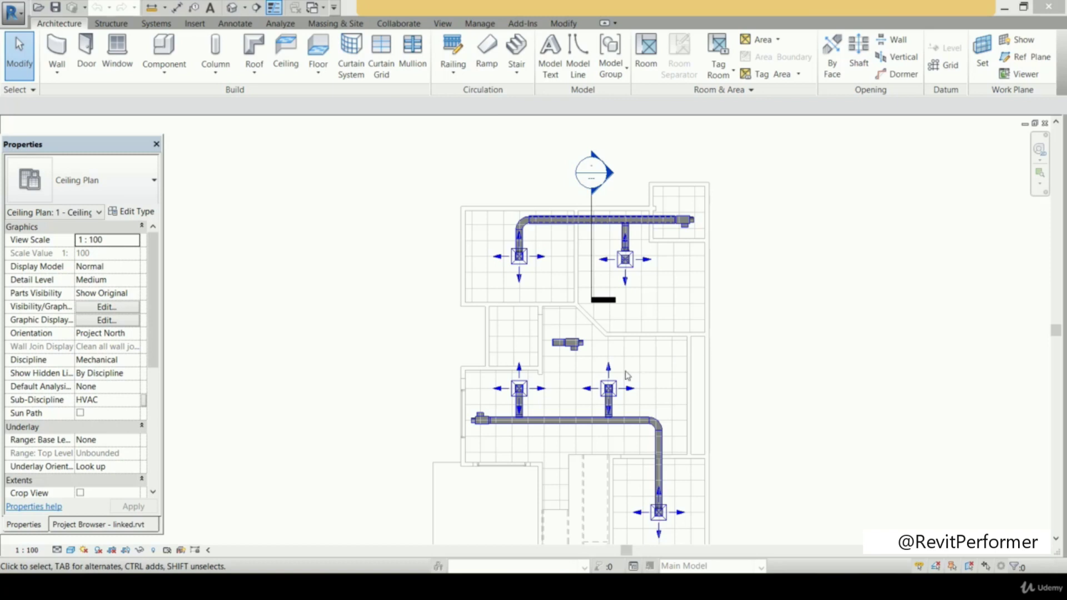
pyautogui.moveTo(625, 372); pyautogui.dragTo(574, 367, button='middle')
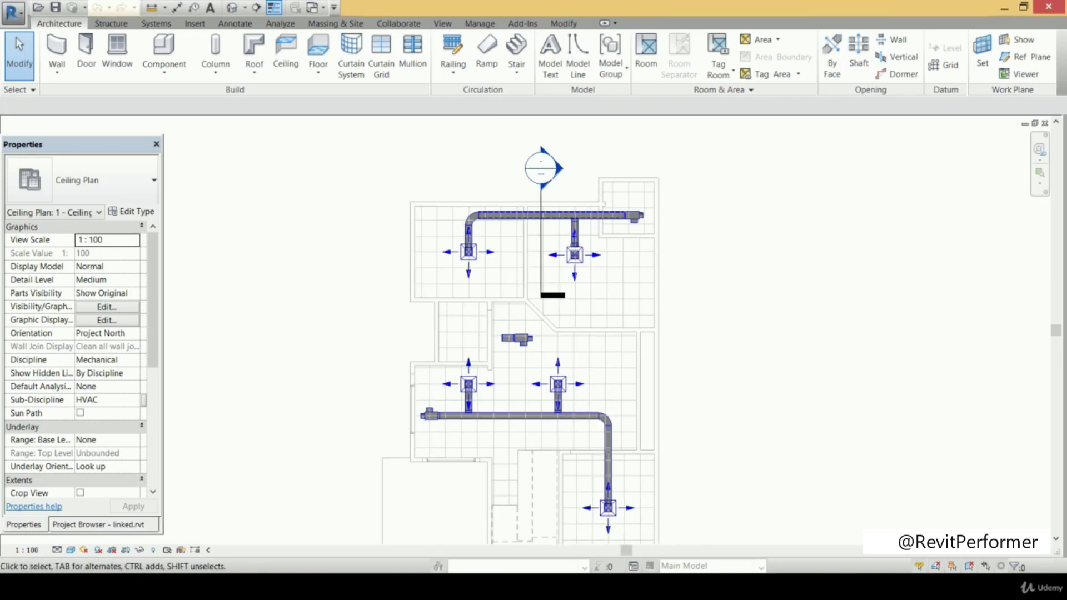
pyautogui.click(116, 524)
pyautogui.moveTo(160, 286); pyautogui.dragTo(159, 309)
pyautogui.doubleClick(100, 344)
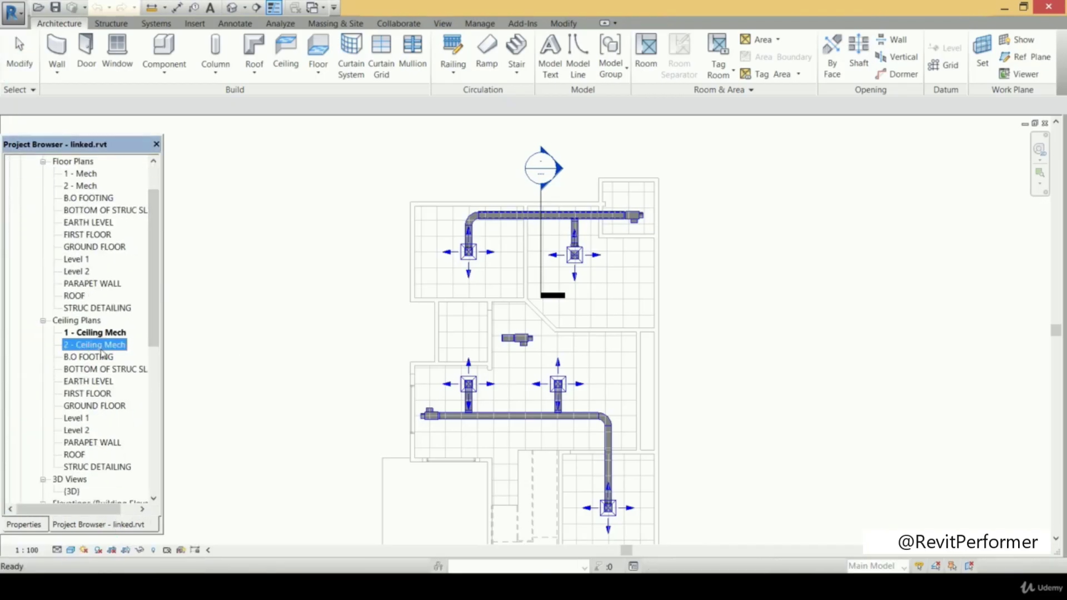
pyautogui.doubleClick(107, 332)
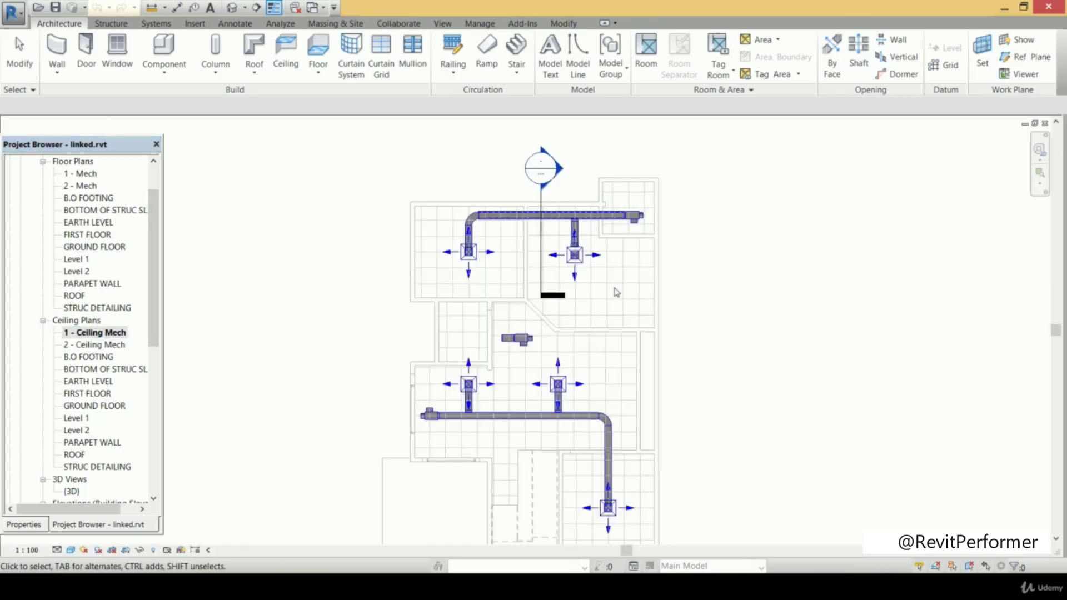
pyautogui.doubleClick(111, 345)
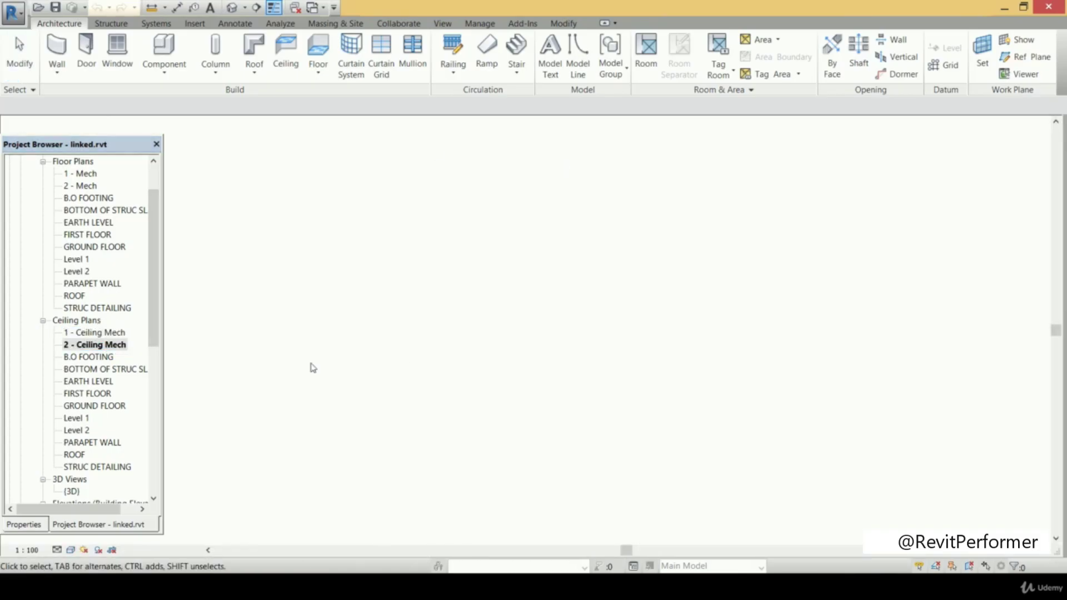
pyautogui.moveTo(491, 351); pyautogui.dragTo(478, 287, button='middle')
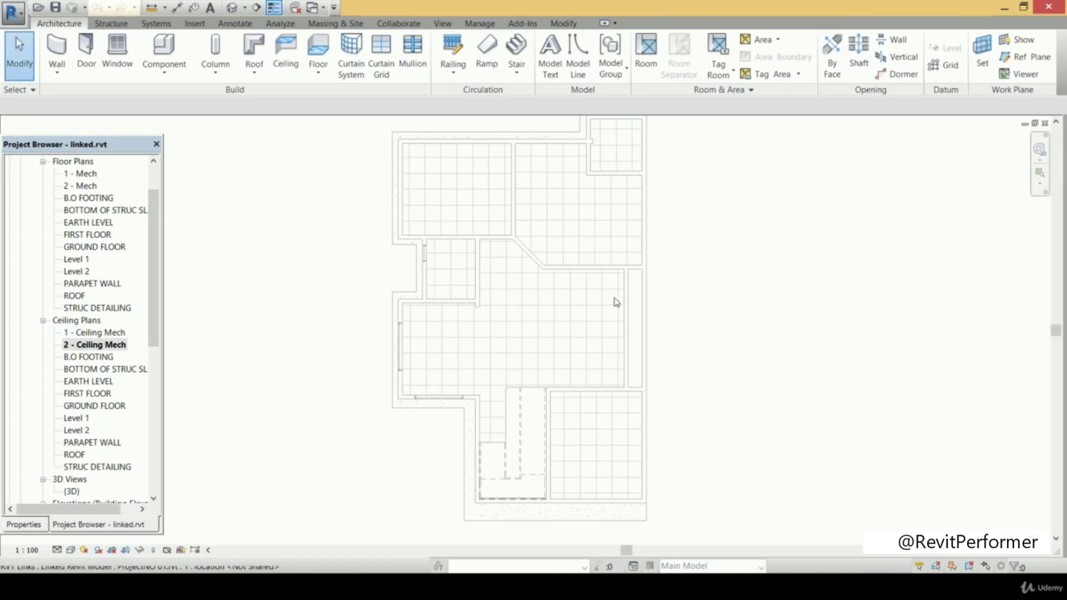
pyautogui.doubleClick(114, 332)
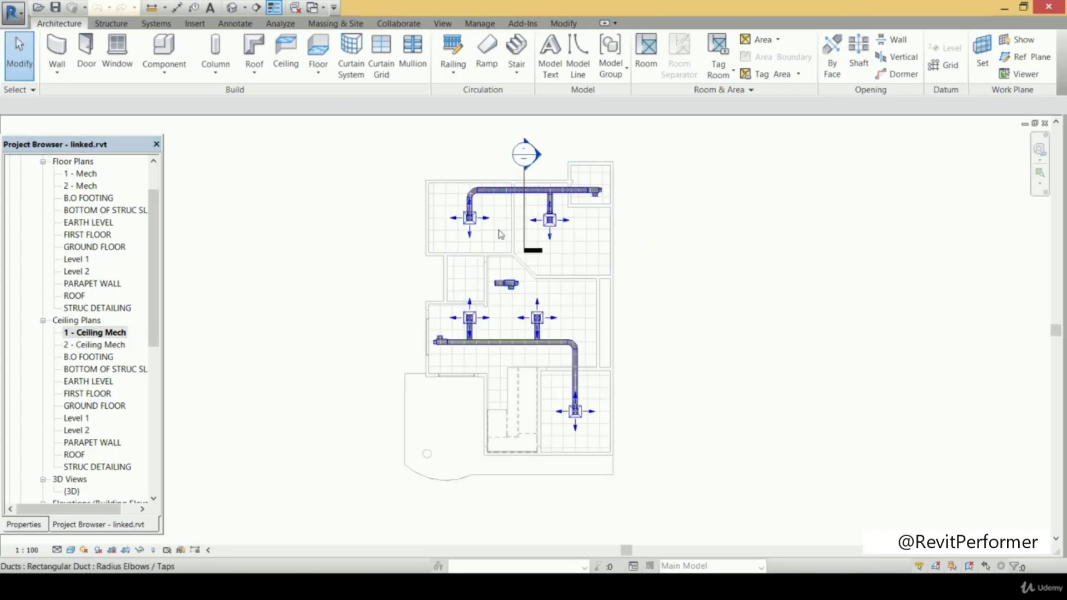
# - Select everything on the 1 - Ceiling Mech plan and filter the selection down to Air Terminals only
pyautogui.moveTo(356, 169)
pyautogui.mouseDown()
pyautogui.moveTo(552, 276)
pyautogui.moveTo(691, 483)
pyautogui.mouseUp()
pyautogui.click(620, 57)
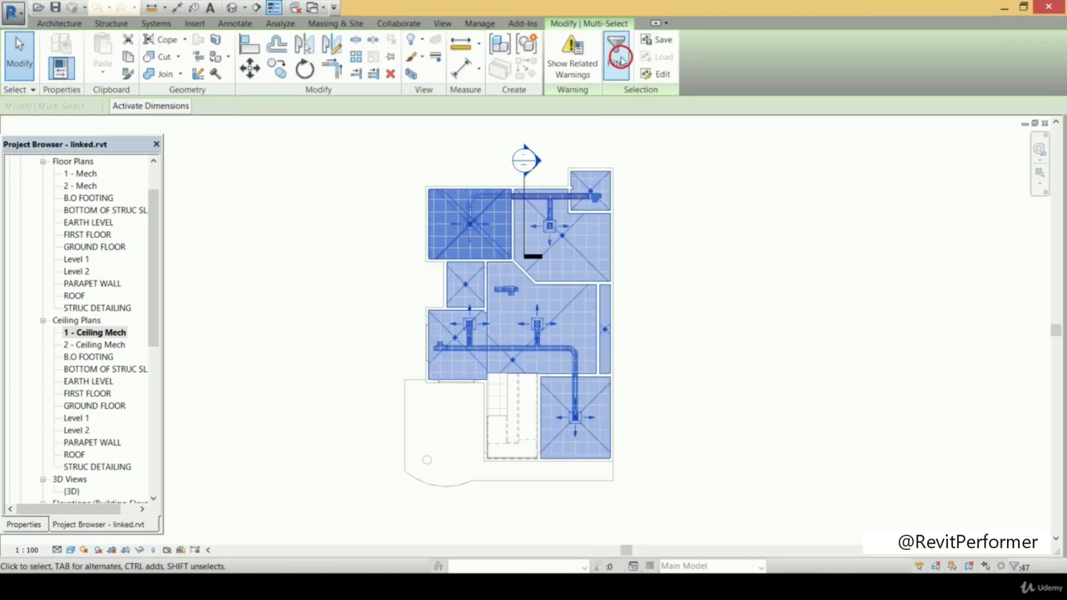
pyautogui.click(616, 227)
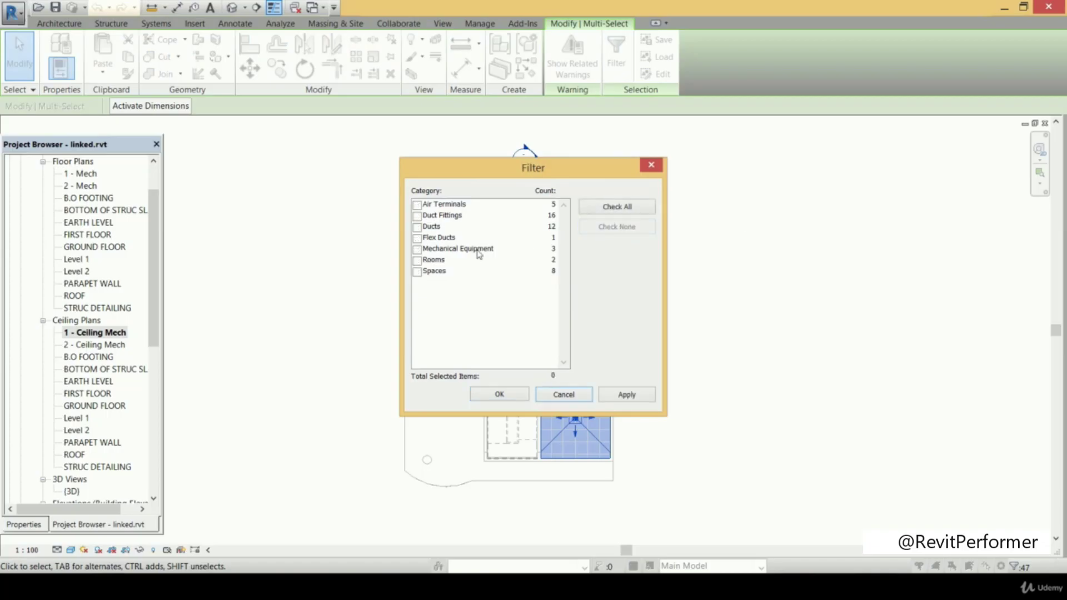
pyautogui.click(416, 205)
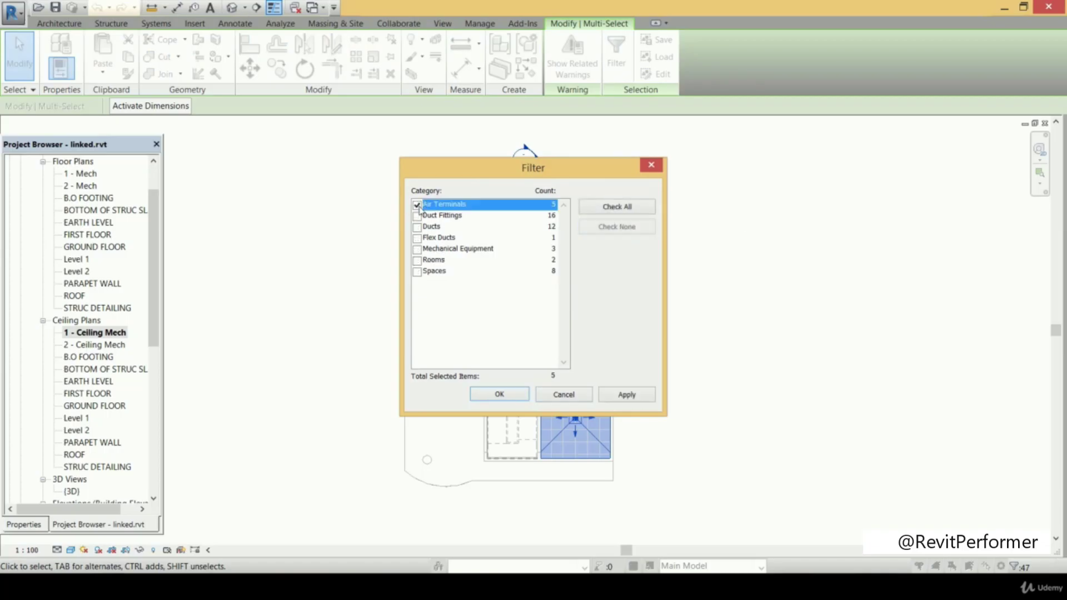
pyautogui.click(628, 395)
pyautogui.click(499, 393)
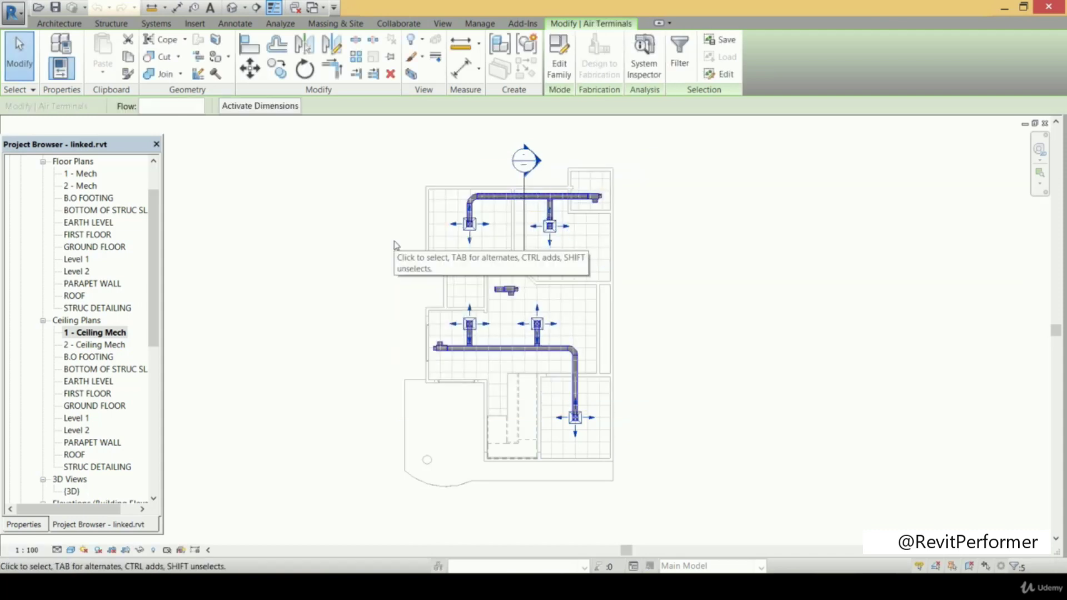
# - Copy the selected air terminals to the clipboard and paste them into the 2 - Ceiling Mech plan, aligned to the current view
pyautogui.click(128, 57)
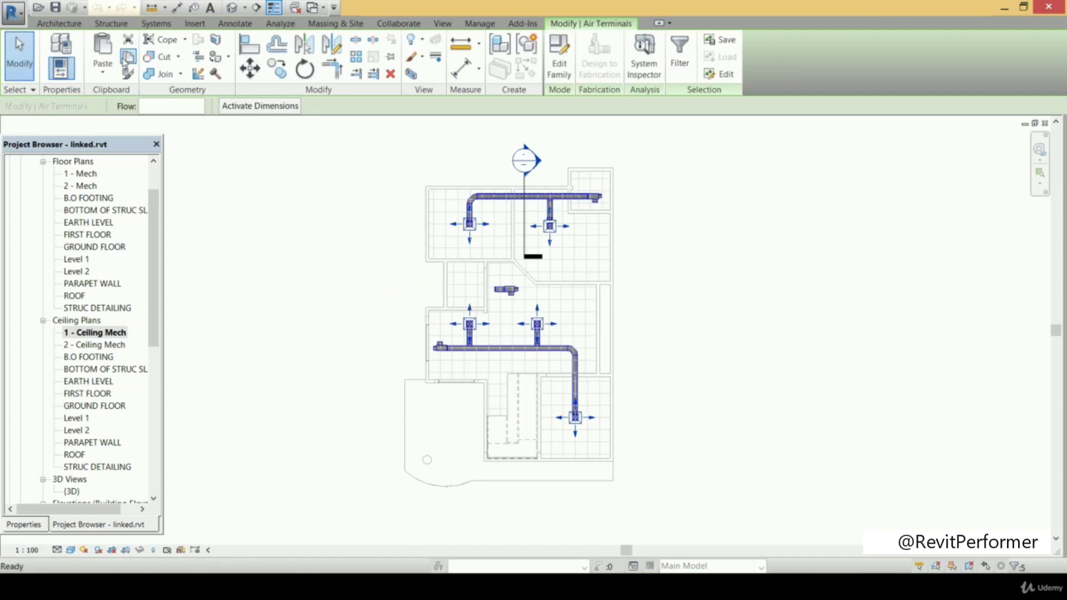
pyautogui.doubleClick(99, 344)
pyautogui.scroll(-2, 328, 295)
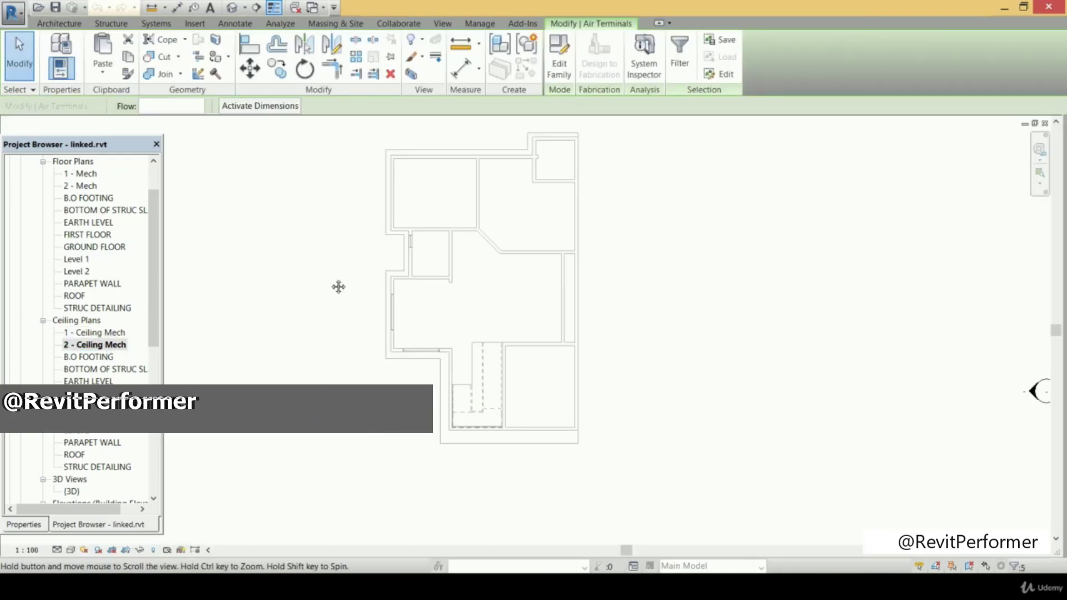
pyautogui.click(103, 69)
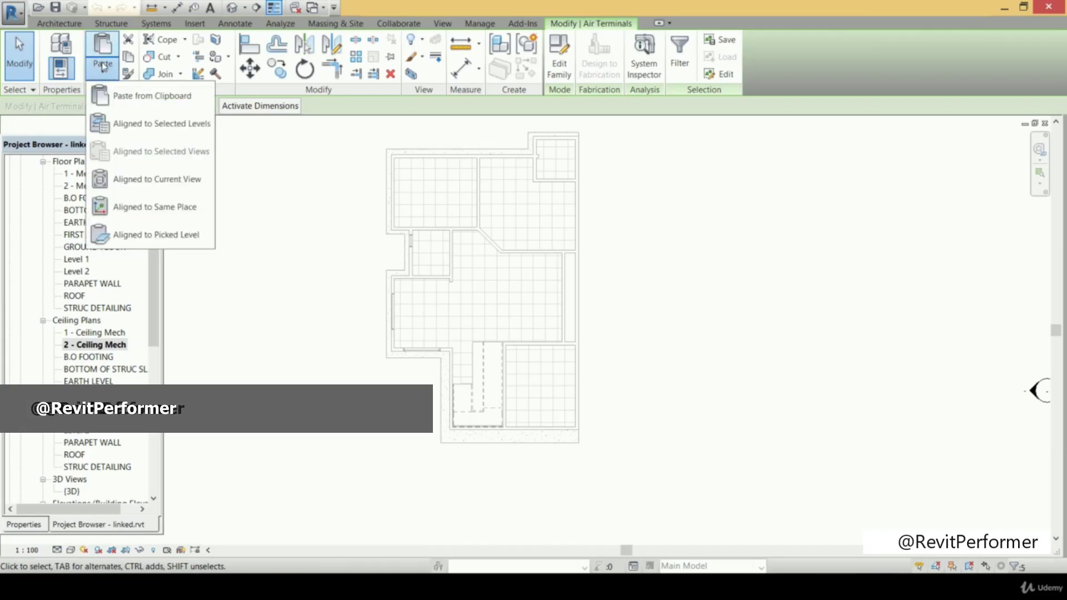
pyautogui.click(187, 180)
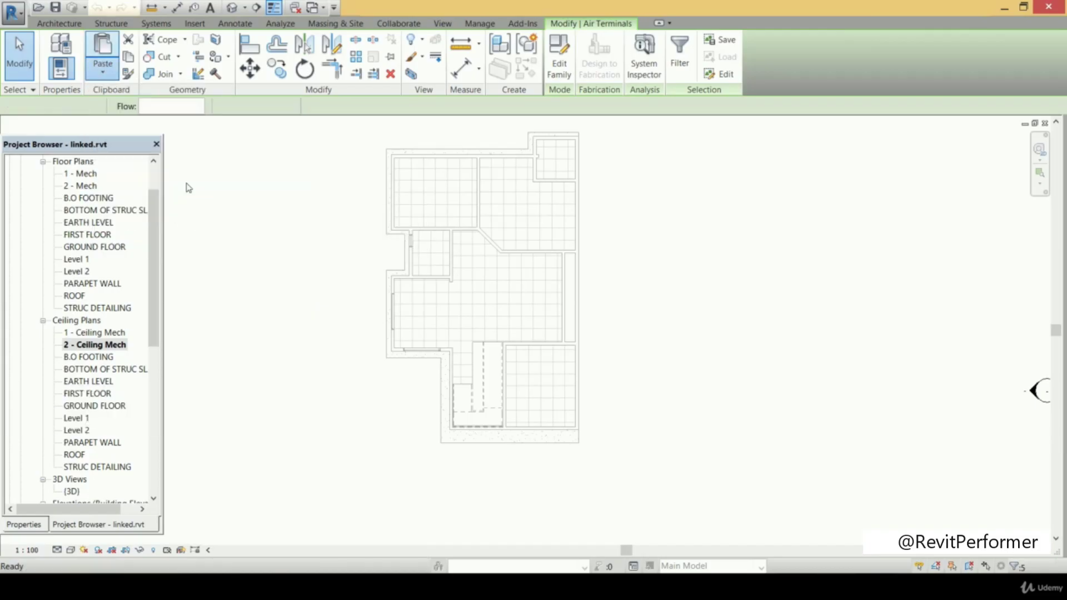
# - Set the offset of the five pasted supply diffusers on the 2 - Ceiling Mech plan to 23000
pyautogui.scroll(2, 383, 342)
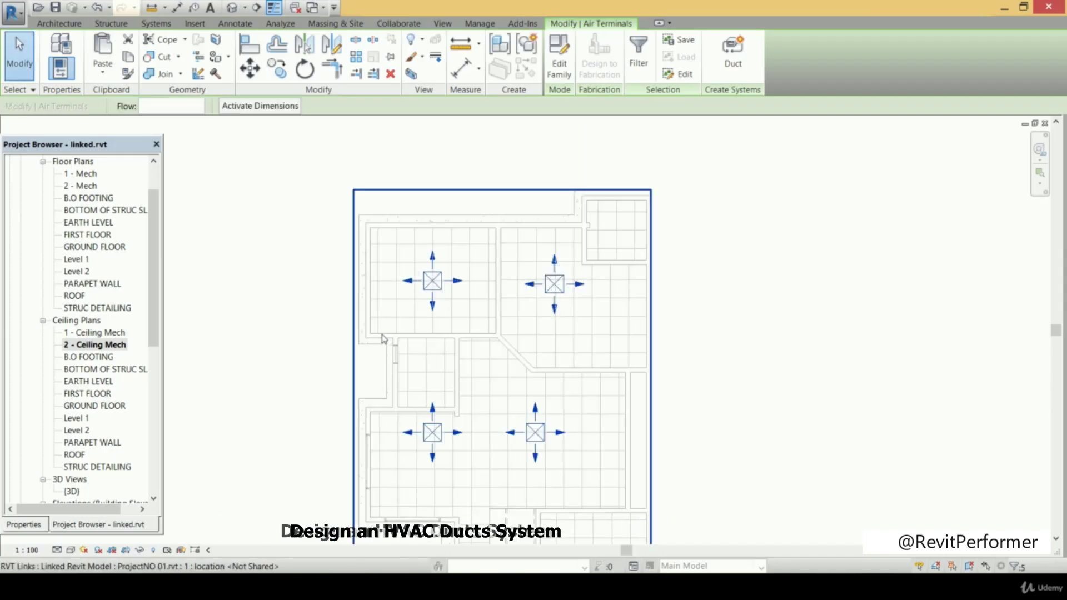
pyautogui.moveTo(383, 342); pyautogui.dragTo(428, 297, button='middle')
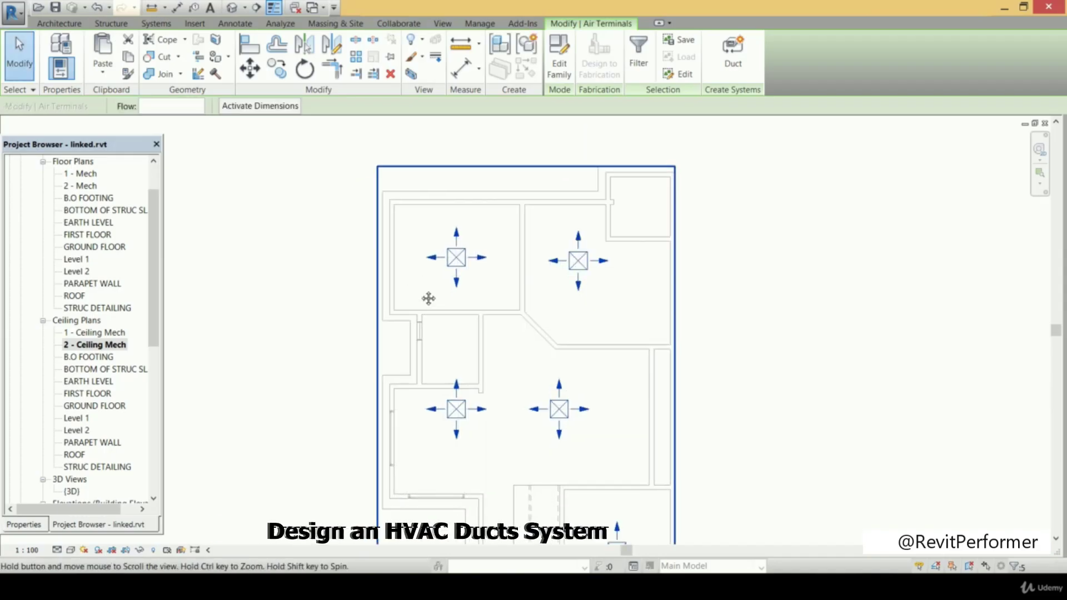
pyautogui.click(23, 524)
pyautogui.click(88, 266)
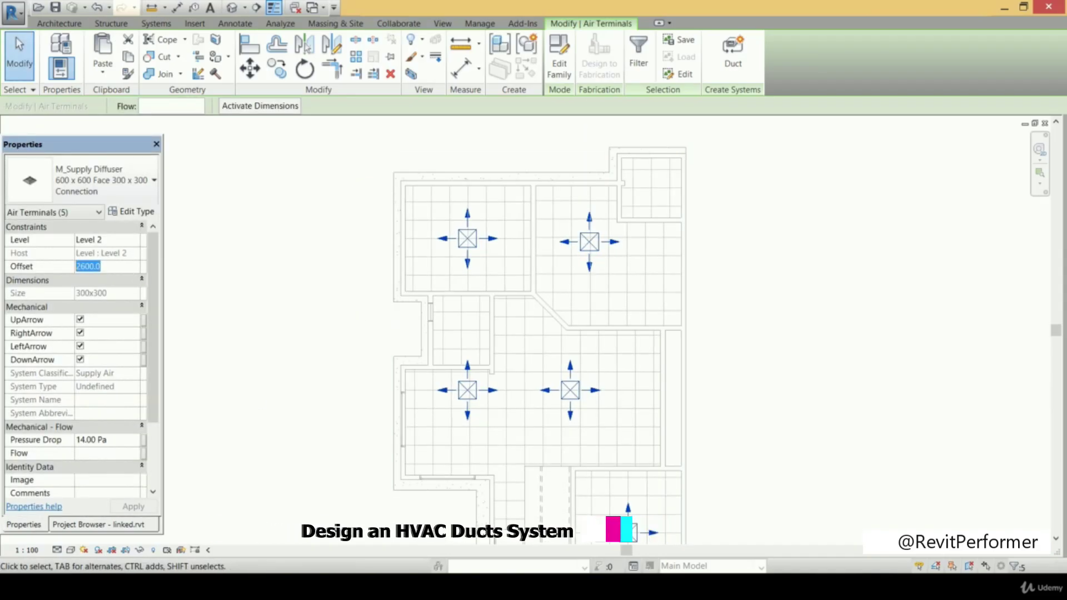
pyautogui.write('23')
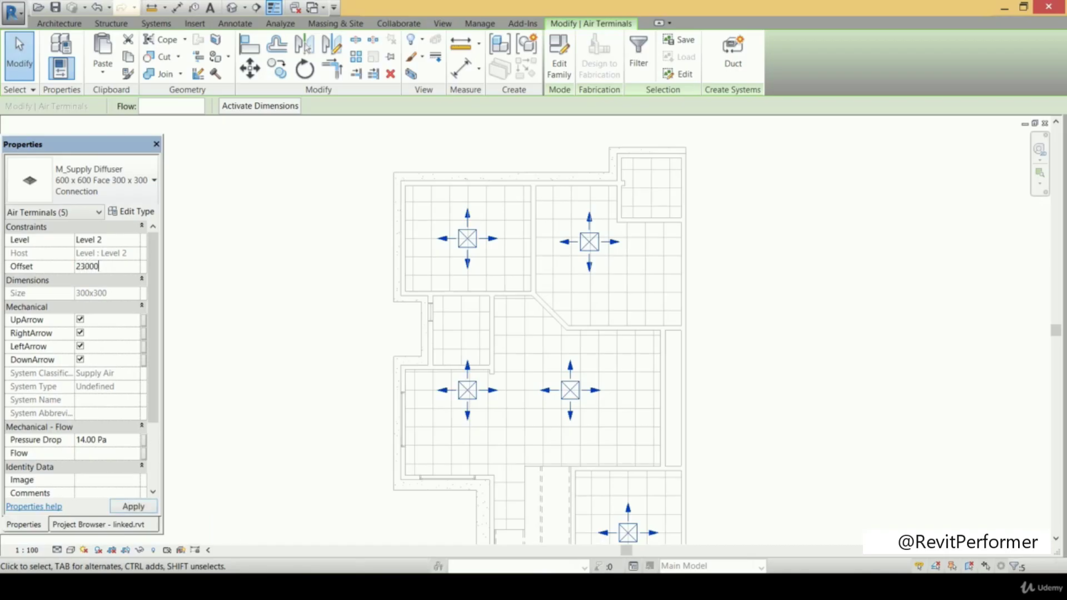
pyautogui.click(378, 269)
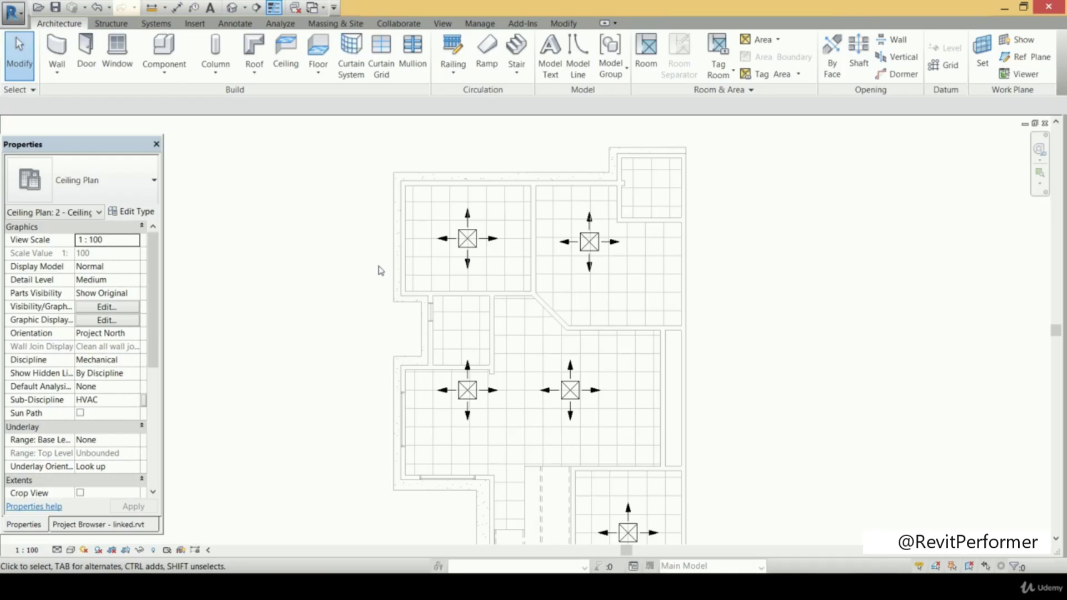
# - Load the VAV Unit - Dual Duct family from the favourite Terminal Units folder for placement as mechanical equipment
pyautogui.click(157, 24)
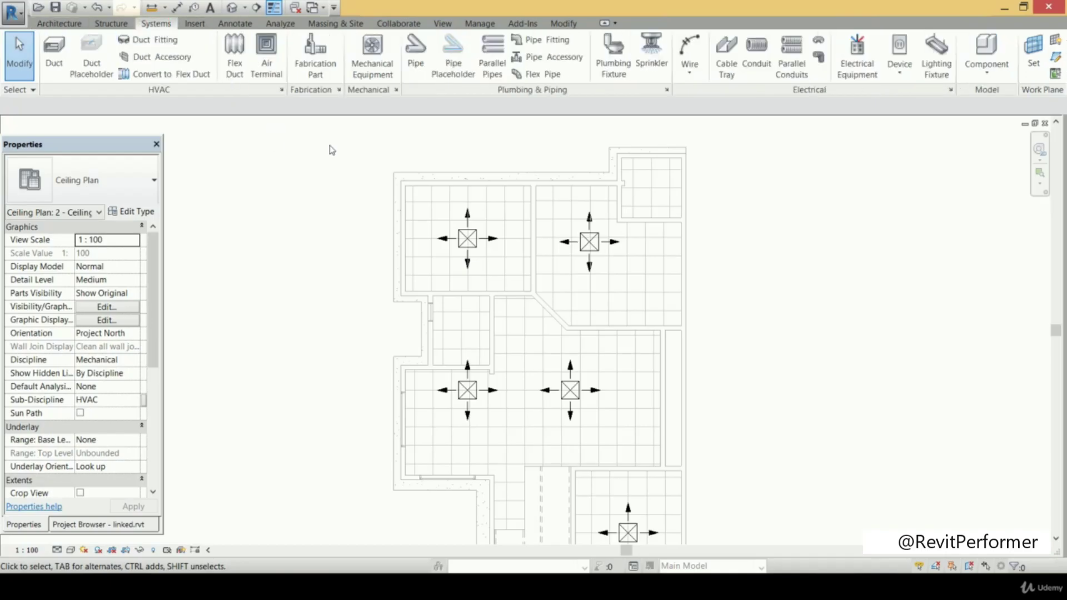
pyautogui.click(382, 64)
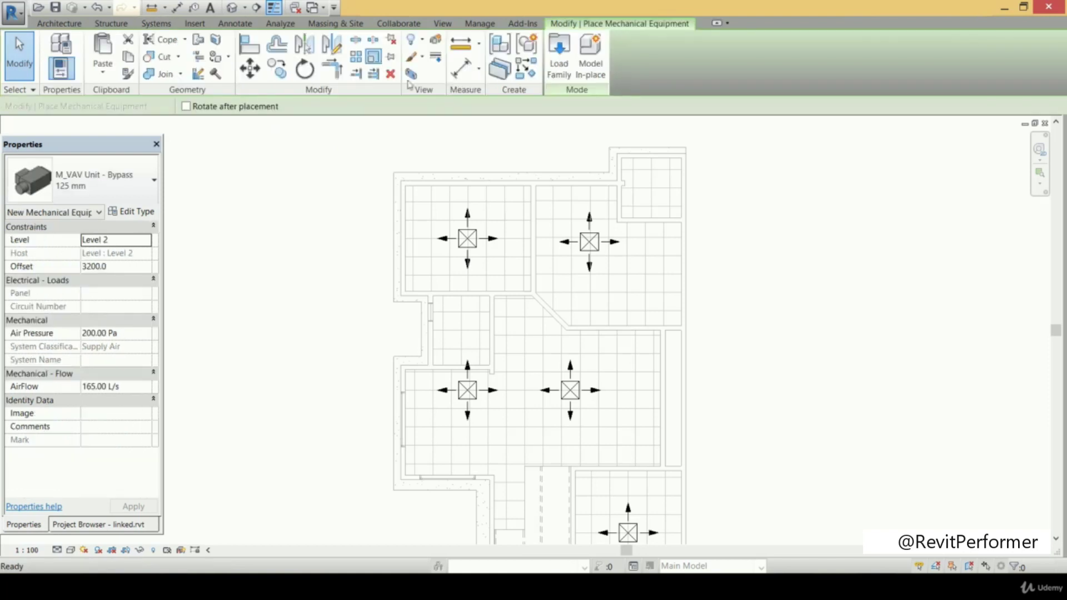
pyautogui.click(564, 71)
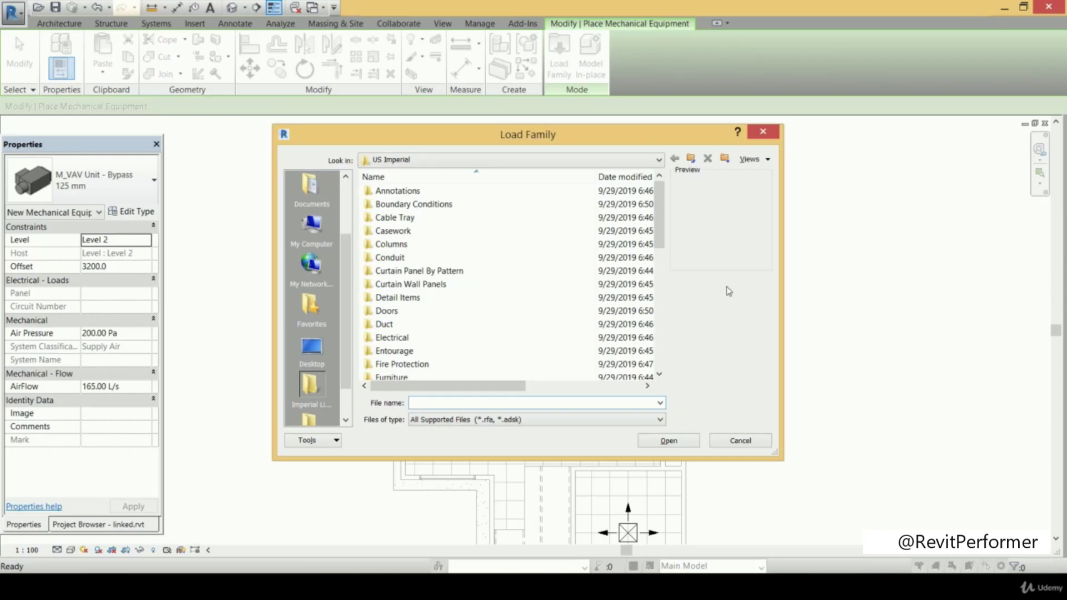
pyautogui.click(310, 306)
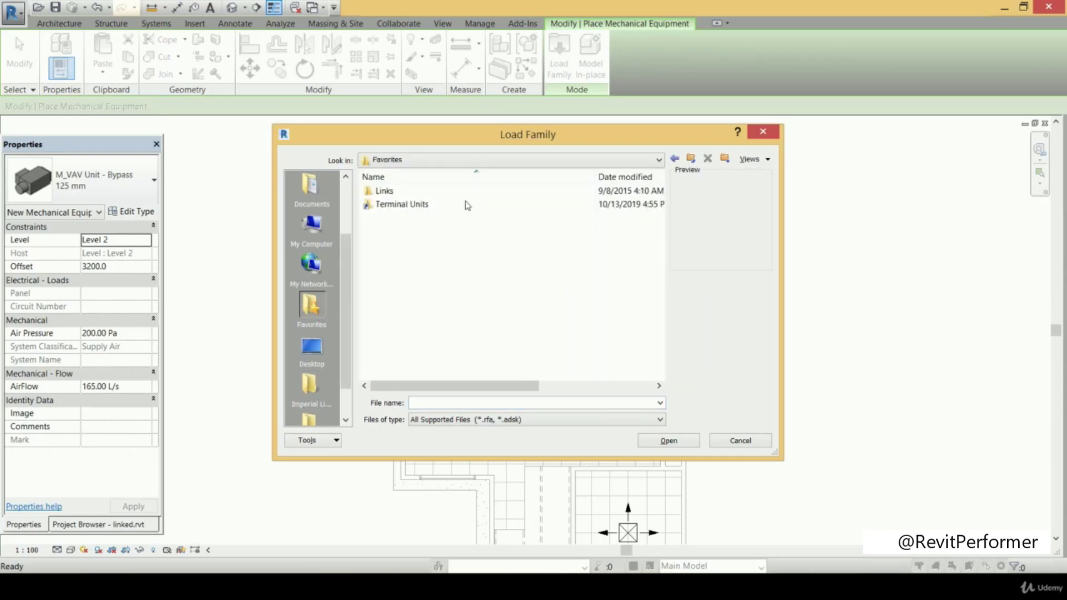
pyautogui.doubleClick(467, 205)
pyautogui.scroll(-3, 665, 252)
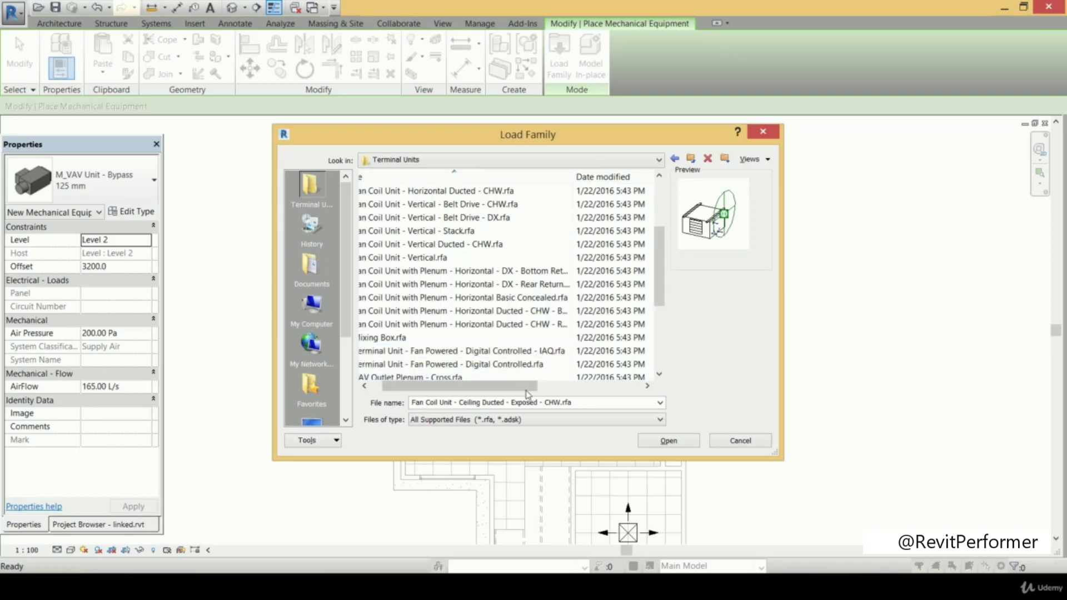
pyautogui.moveTo(527, 395); pyautogui.dragTo(516, 394)
pyautogui.moveTo(662, 281); pyautogui.dragTo(665, 286)
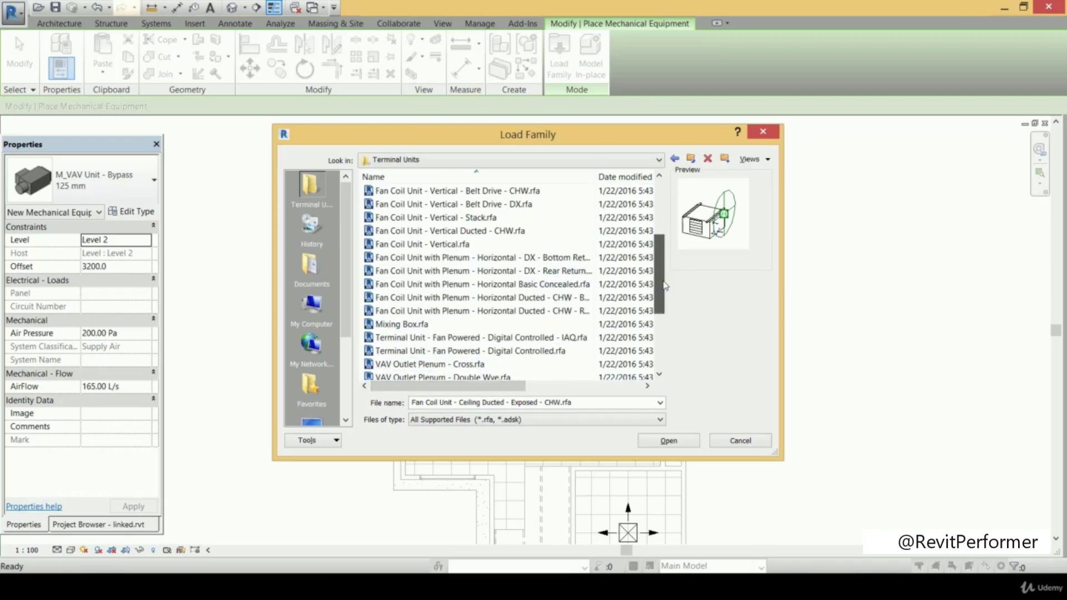
pyautogui.scroll(-4, 665, 286)
pyautogui.click(518, 311)
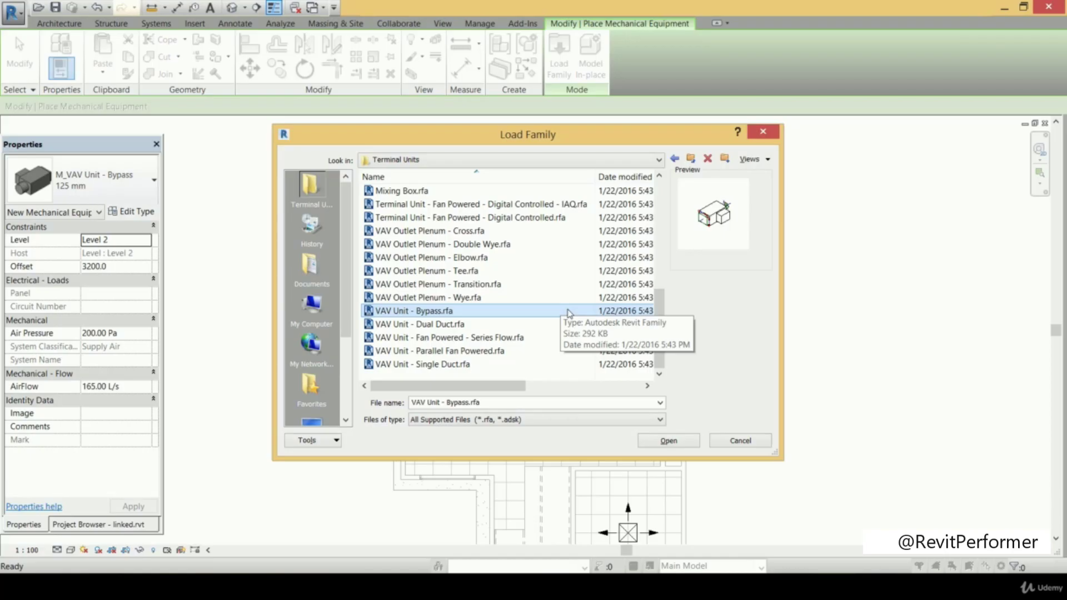
pyautogui.click(525, 328)
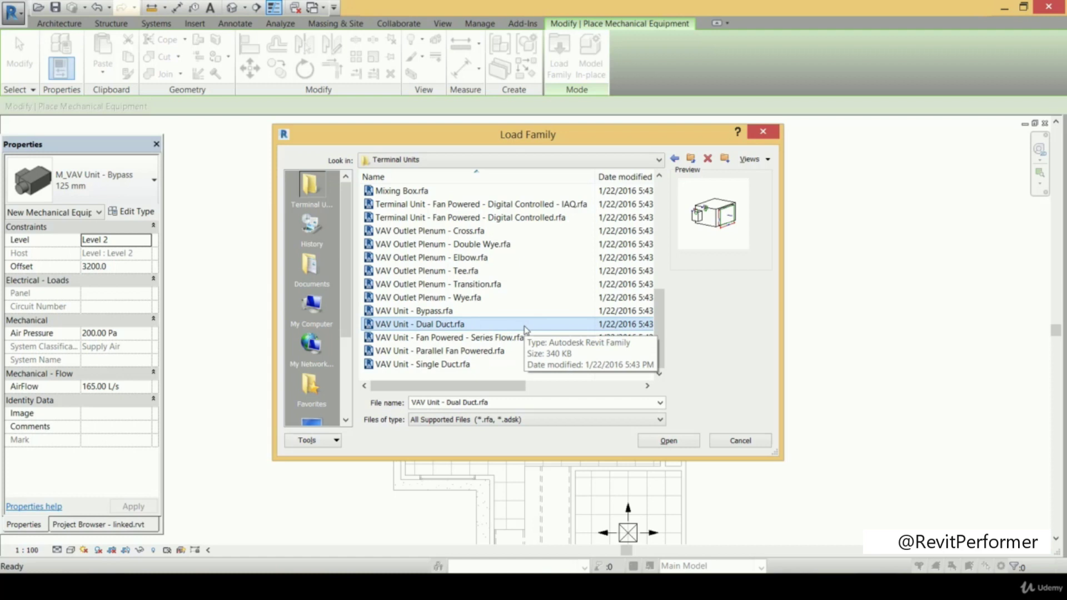
pyautogui.click(669, 441)
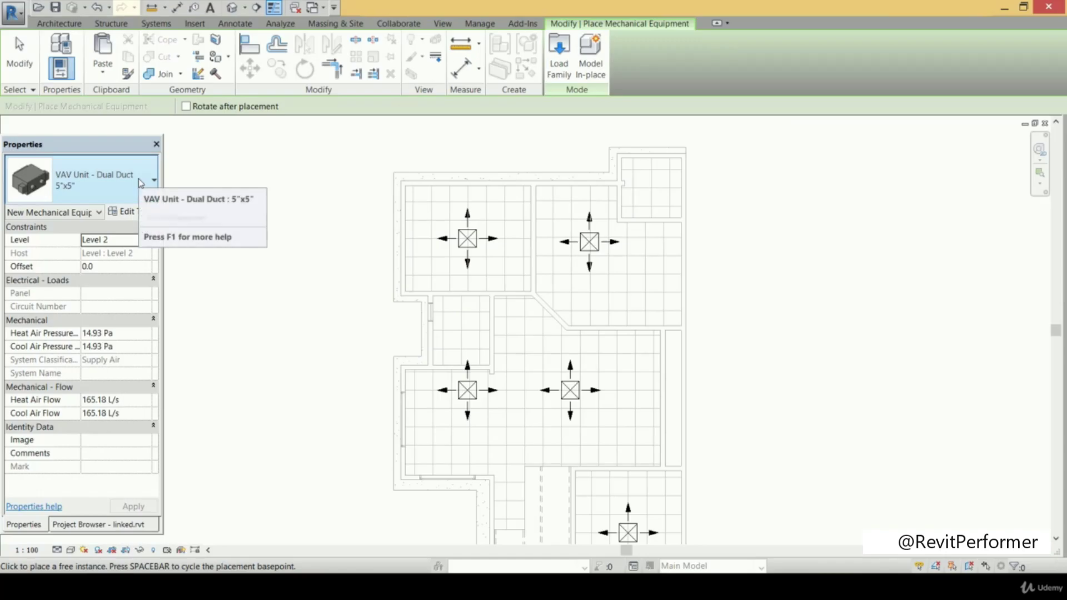
# - Review the available VAV Unit - Dual Duct sizes and keep the 5"x5" type
pyautogui.click(139, 181)
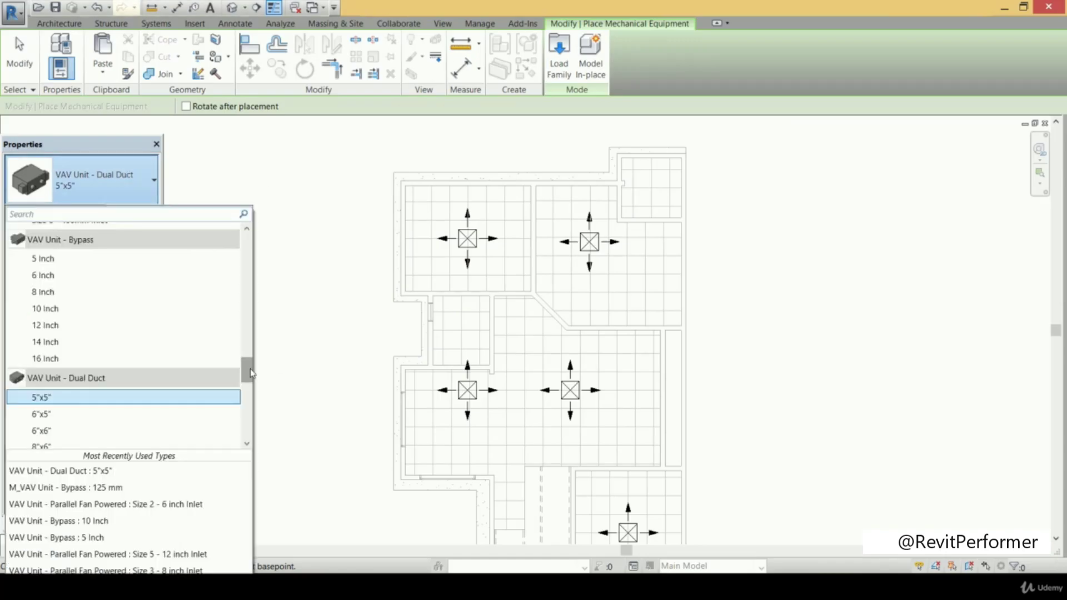
pyautogui.scroll(-3, 144, 302)
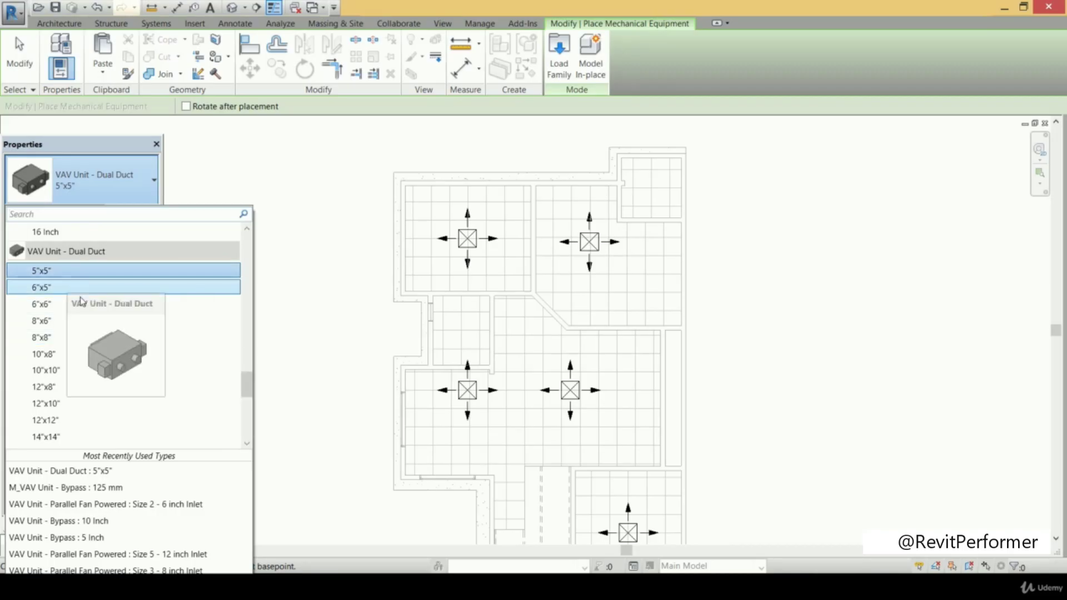
pyautogui.scroll(1, 183, 342)
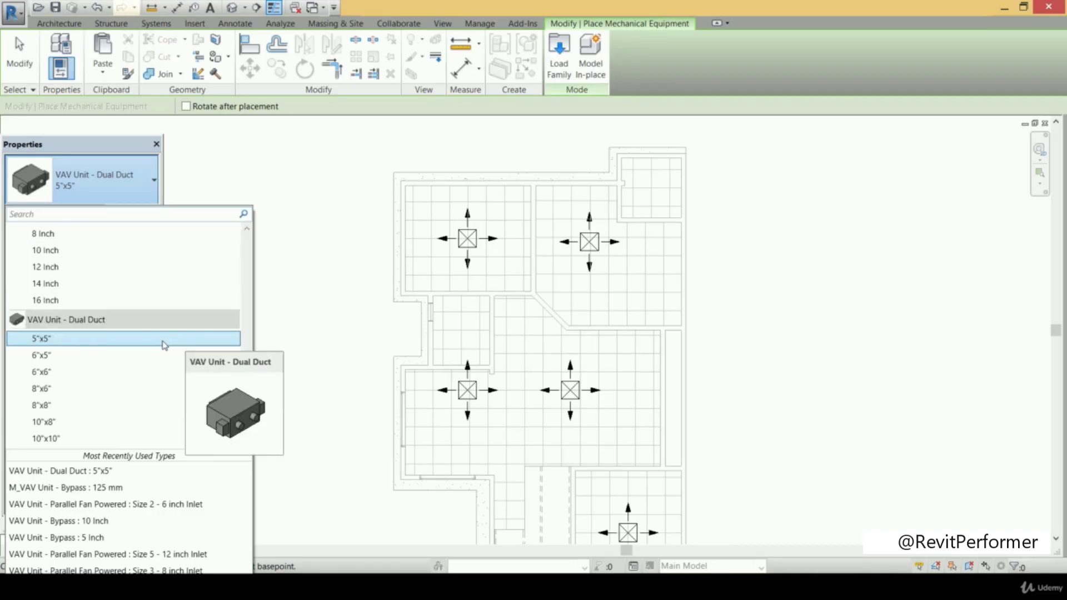
pyautogui.click(279, 291)
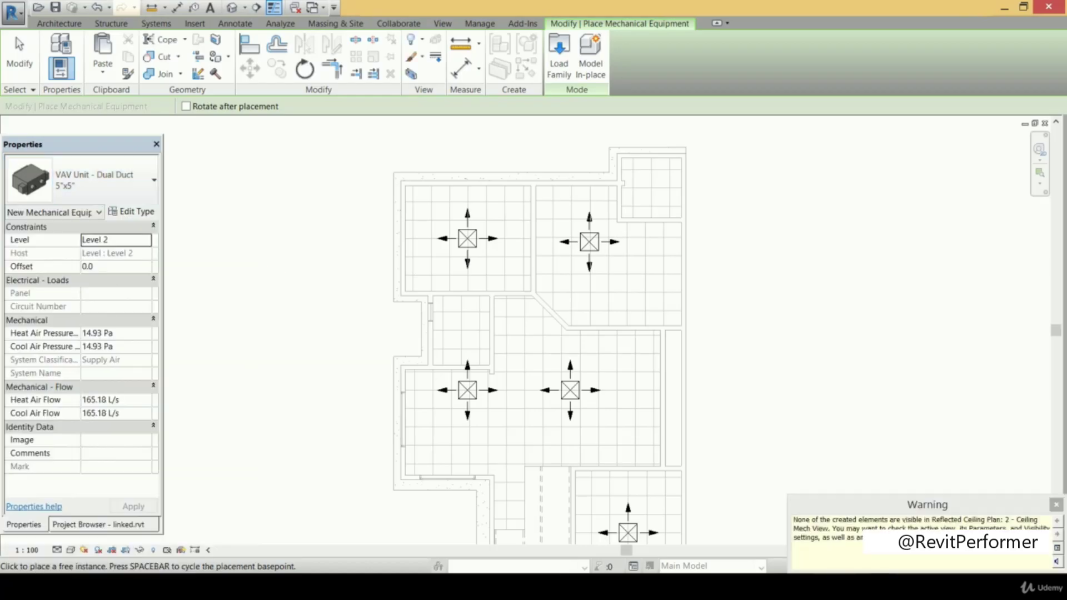
# - Place the dual duct VAV unit at an offset of 2900 in the upper-left corner of the upper-left room
pyautogui.click(104, 269)
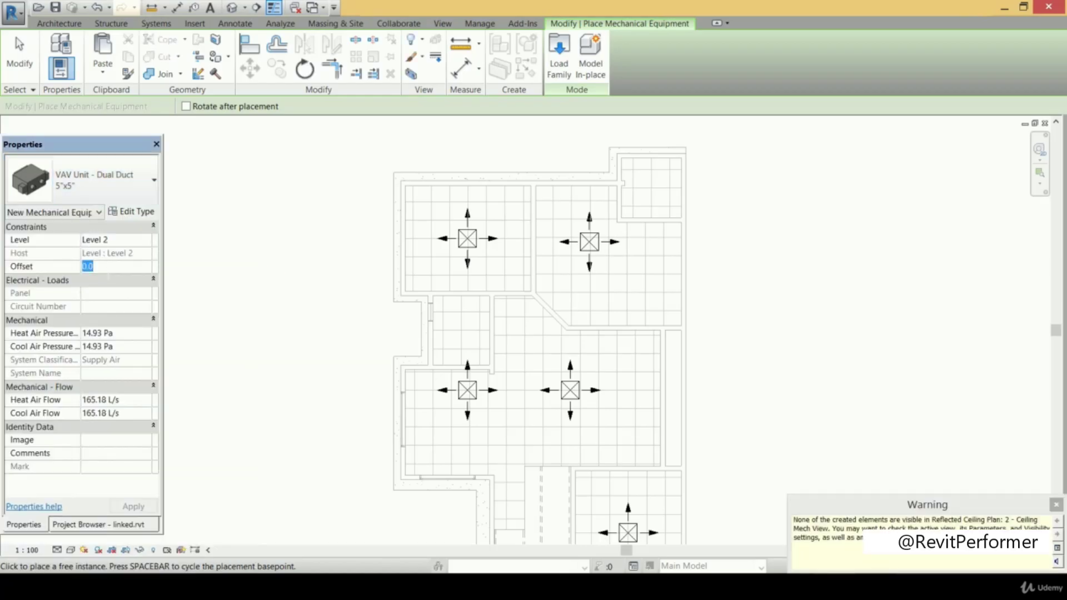
pyautogui.write('290')
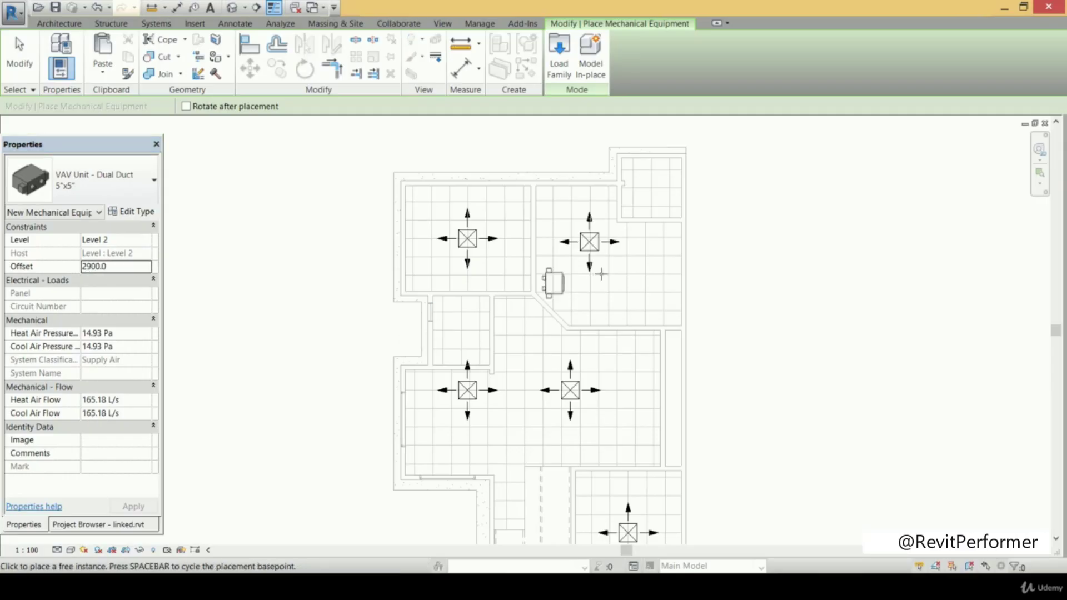
pyautogui.moveTo(567, 249); pyautogui.dragTo(523, 257, button='middle')
pyautogui.scroll(4, 394, 221)
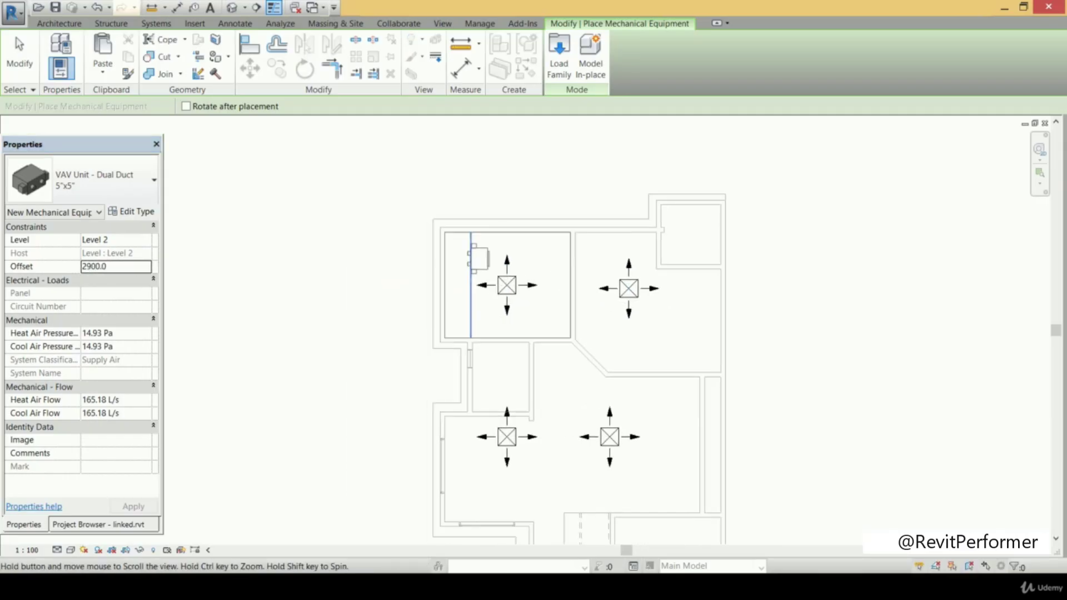
pyautogui.click(466, 251)
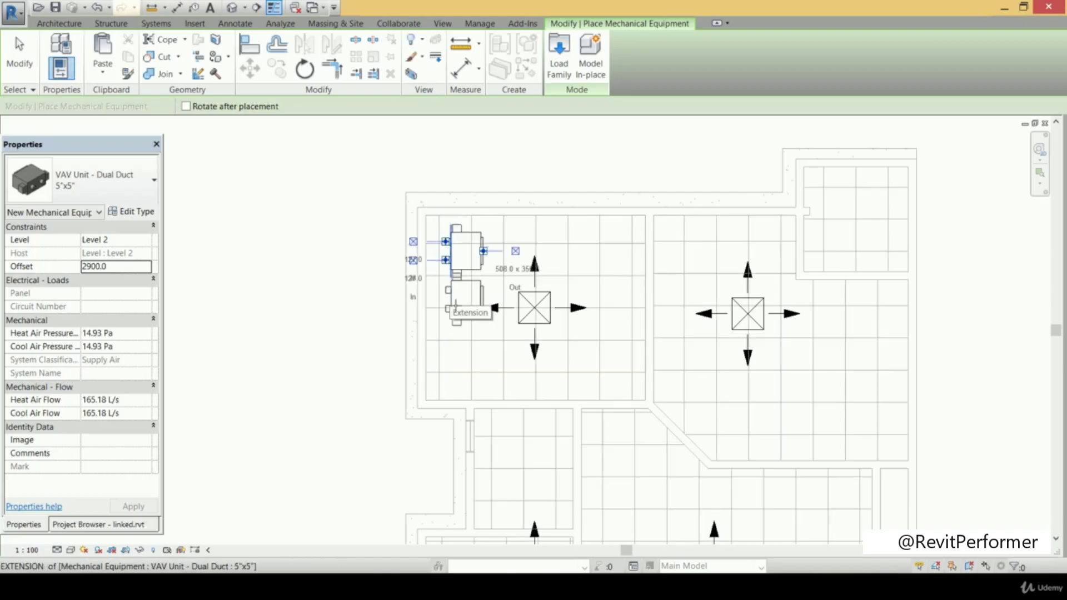
pyautogui.press('Escape')
pyautogui.press('Escape')
pyautogui.scroll(4, 483, 231)
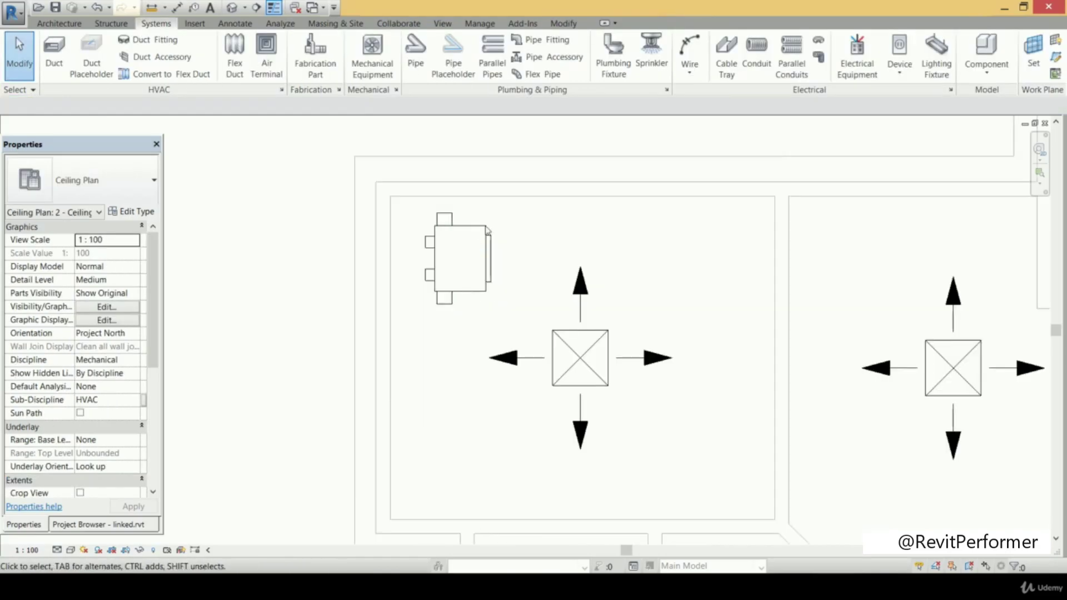
# - Isolate the placed VAV unit in a 3D selection box, examine its inlet and outlet connectors, and close the 3D view
pyautogui.click(487, 229)
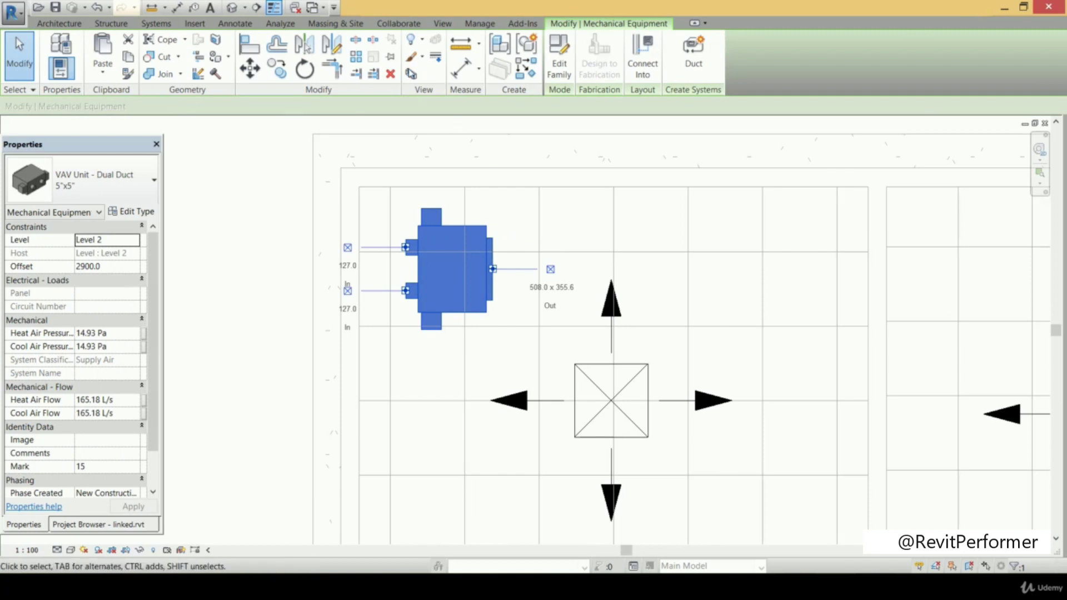
pyautogui.click(411, 73)
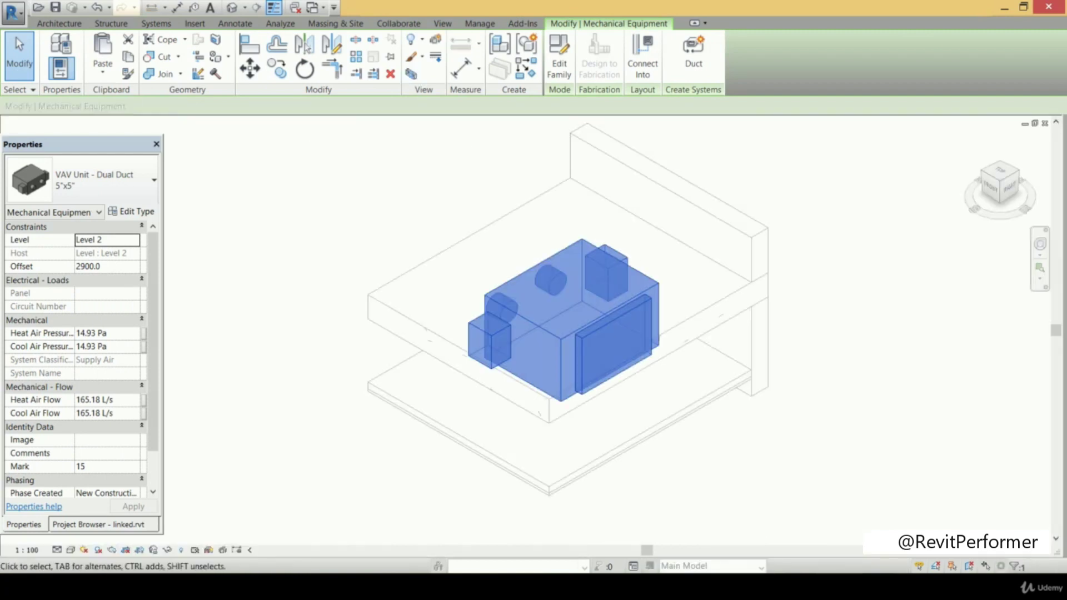
pyautogui.moveTo(618, 280); pyautogui.dragTo(605, 280, button='middle')
pyautogui.moveTo(1002, 186); pyautogui.dragTo(1029, 185)
pyautogui.scroll(4, 612, 316)
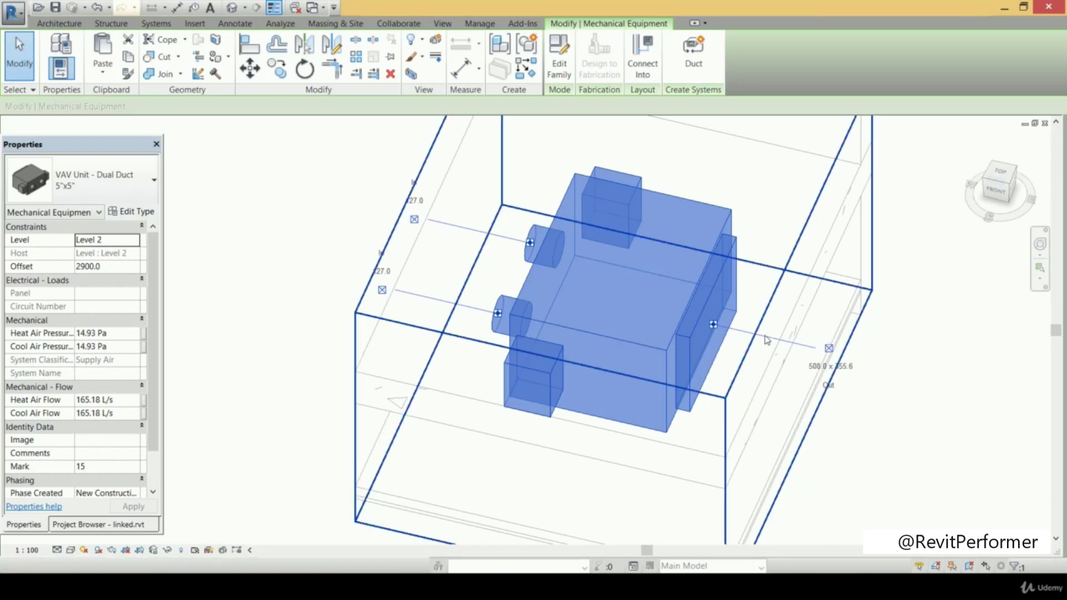
pyautogui.moveTo(578, 311); pyautogui.dragTo(611, 327, button='middle')
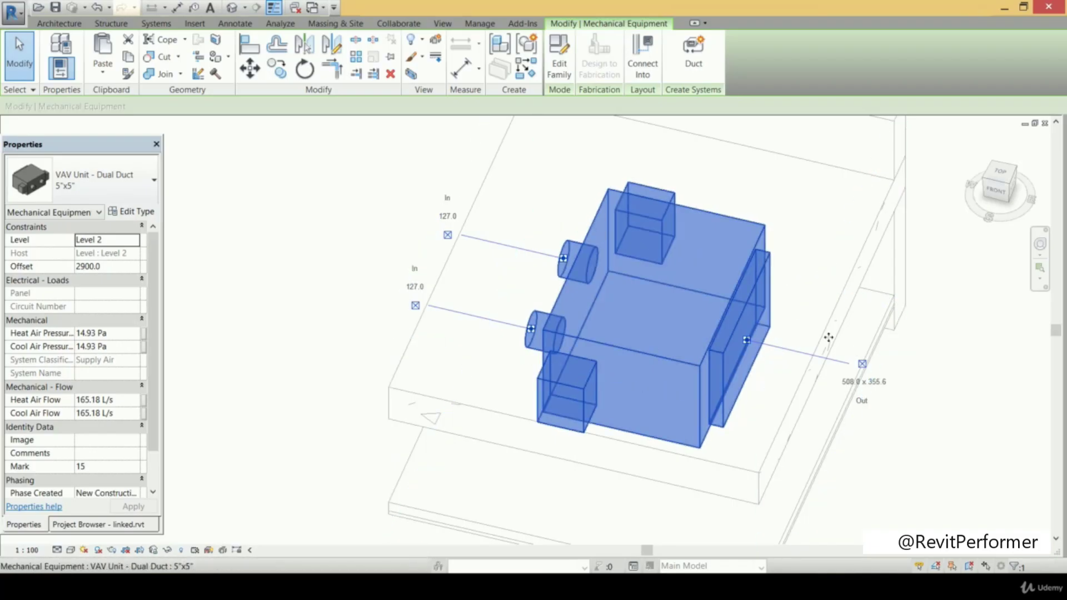
pyautogui.moveTo(828, 366); pyautogui.dragTo(624, 305, button='middle')
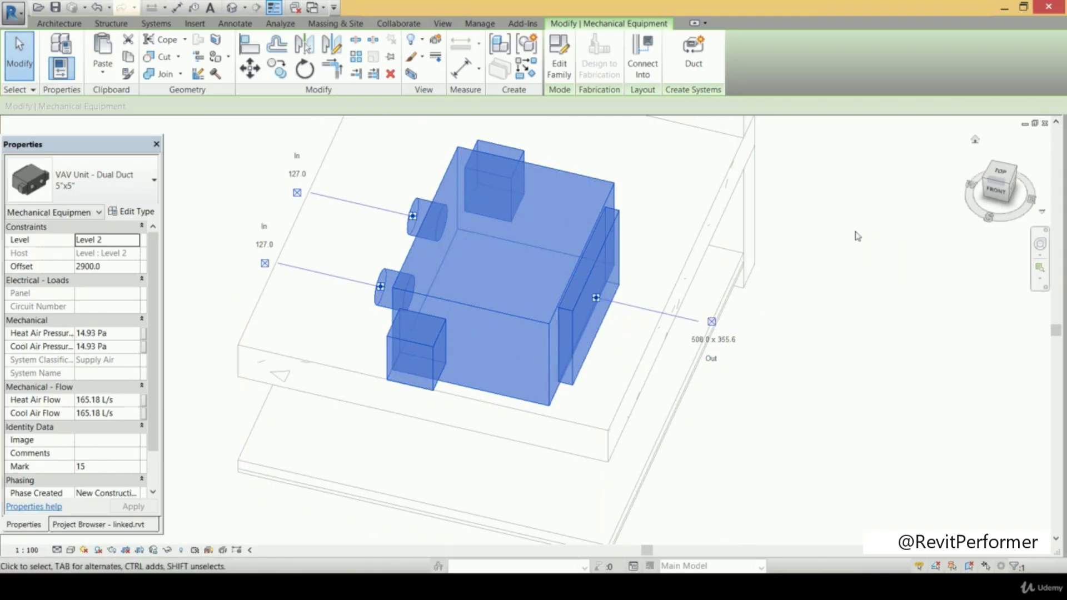
pyautogui.click(1045, 123)
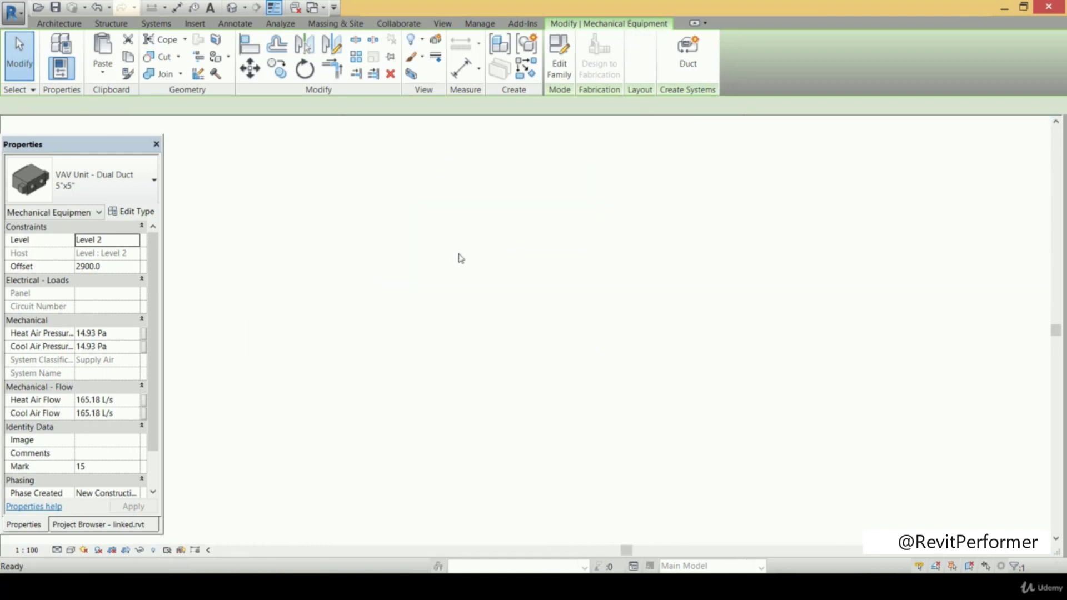
# - Draw a 508 x 356 rectangular supply duct straight from the VAV unit's outlet connector past the diffuser in the adjoining room
pyautogui.click(491, 327)
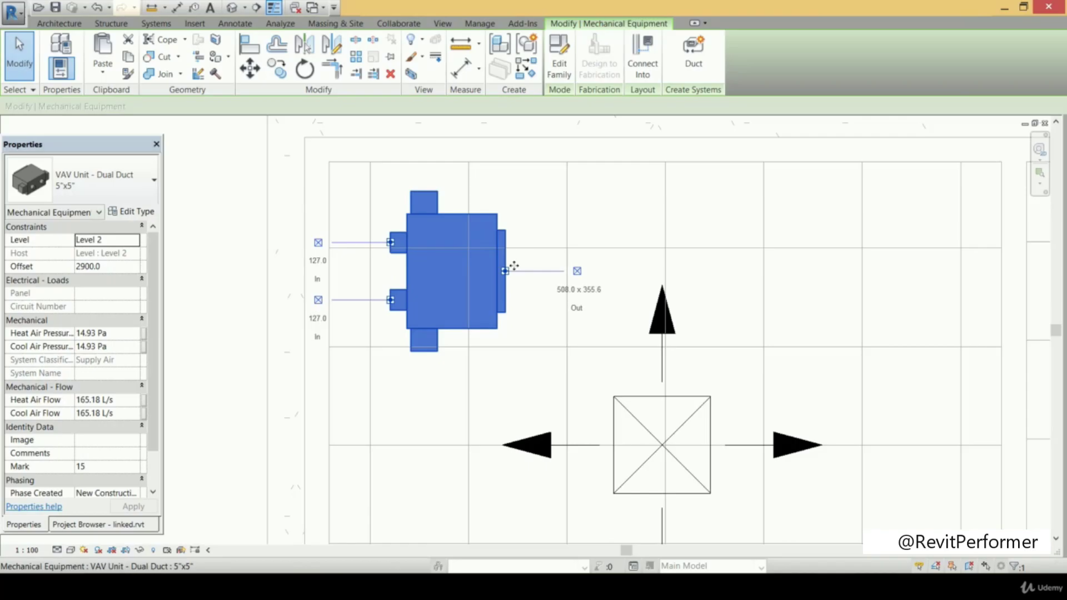
pyautogui.scroll(-1, 503, 309)
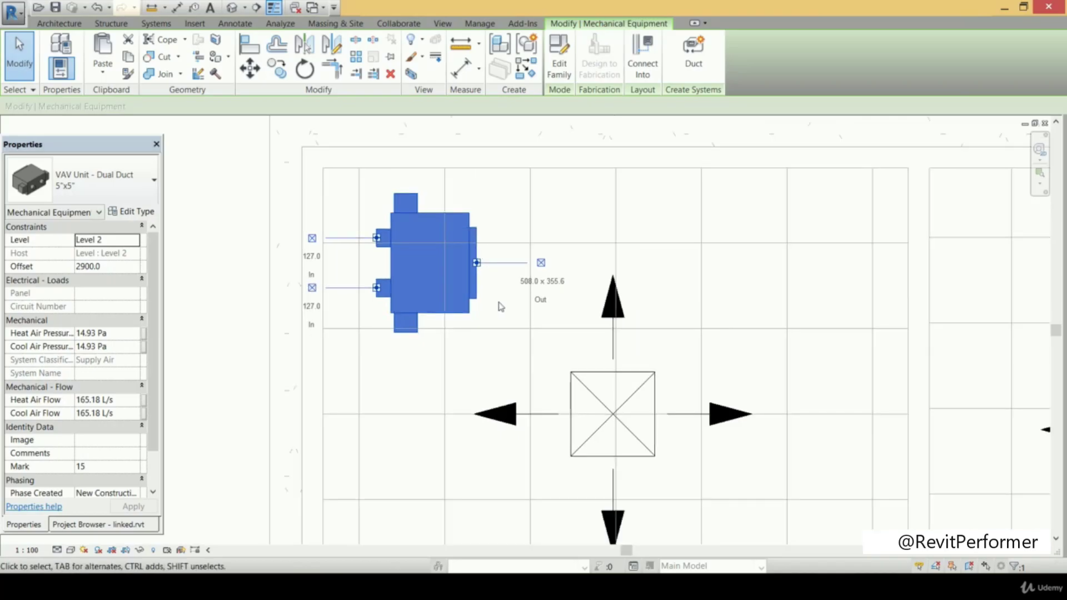
pyautogui.scroll(-3, 501, 306)
pyautogui.moveTo(478, 278); pyautogui.dragTo(481, 244, button='middle')
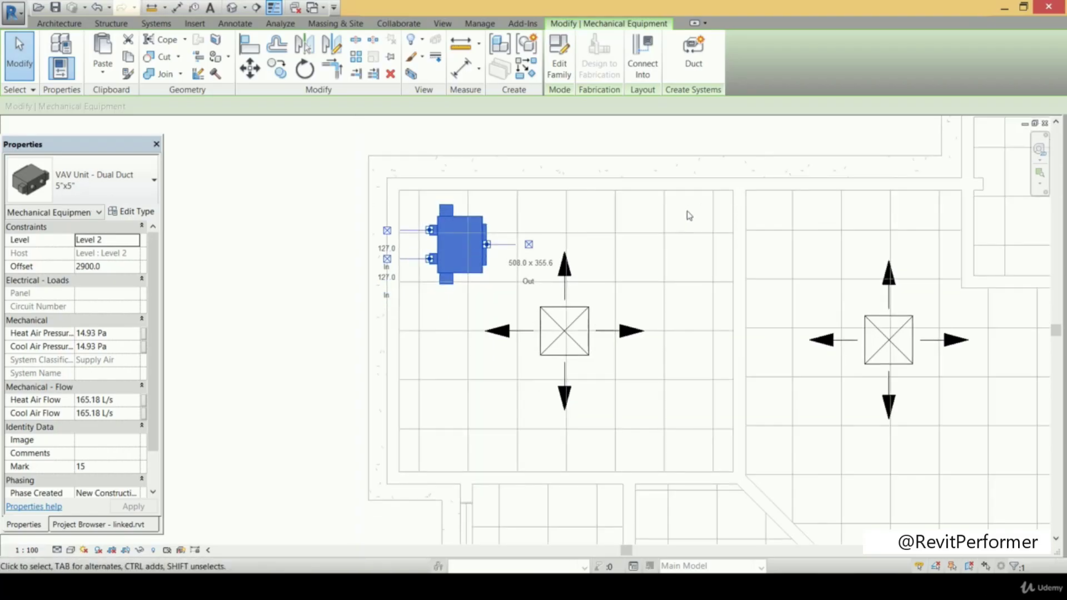
pyautogui.moveTo(449, 327); pyautogui.dragTo(429, 366, button='middle')
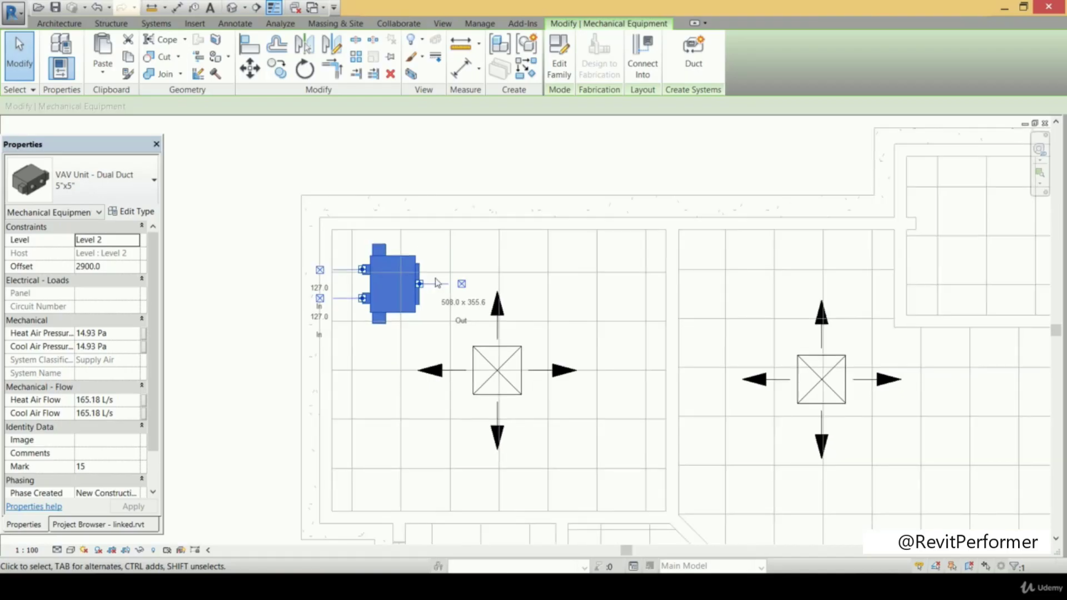
pyautogui.scroll(2, 447, 292)
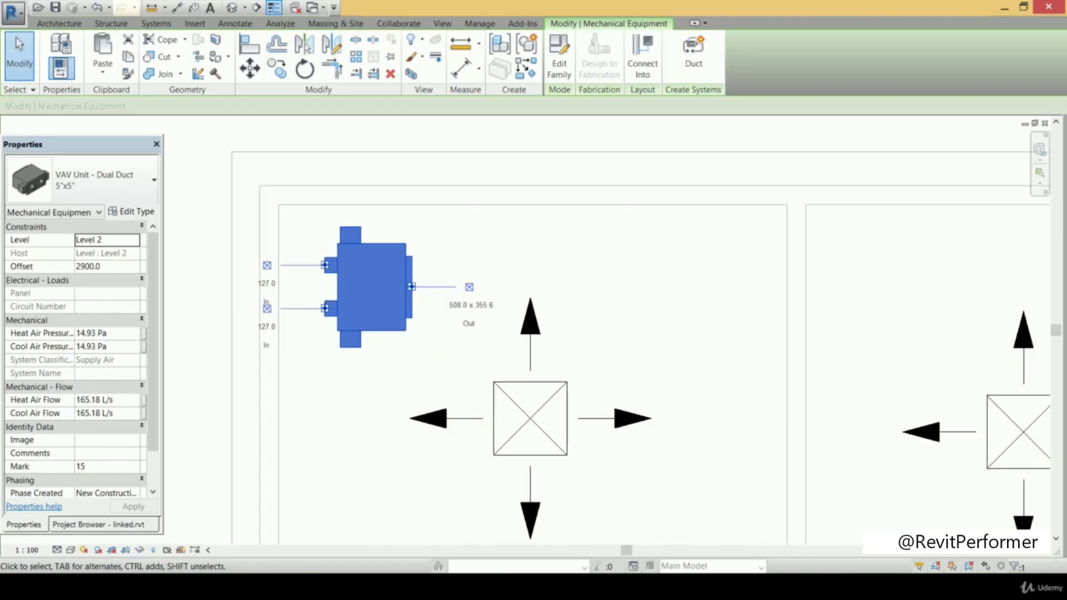
pyautogui.click(470, 288)
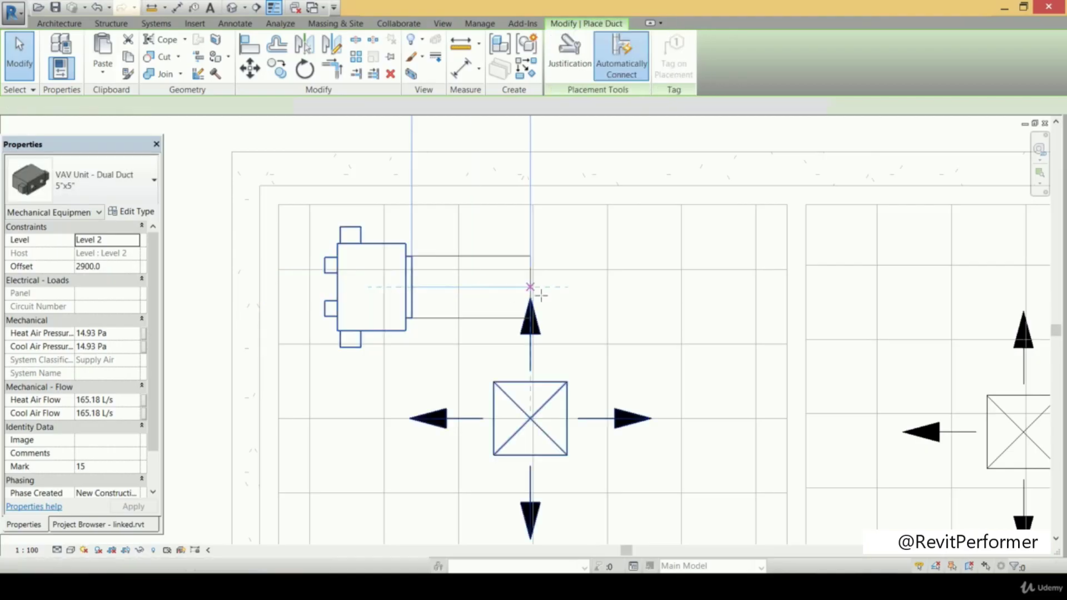
pyautogui.scroll(-2, 528, 286)
pyautogui.click(826, 278)
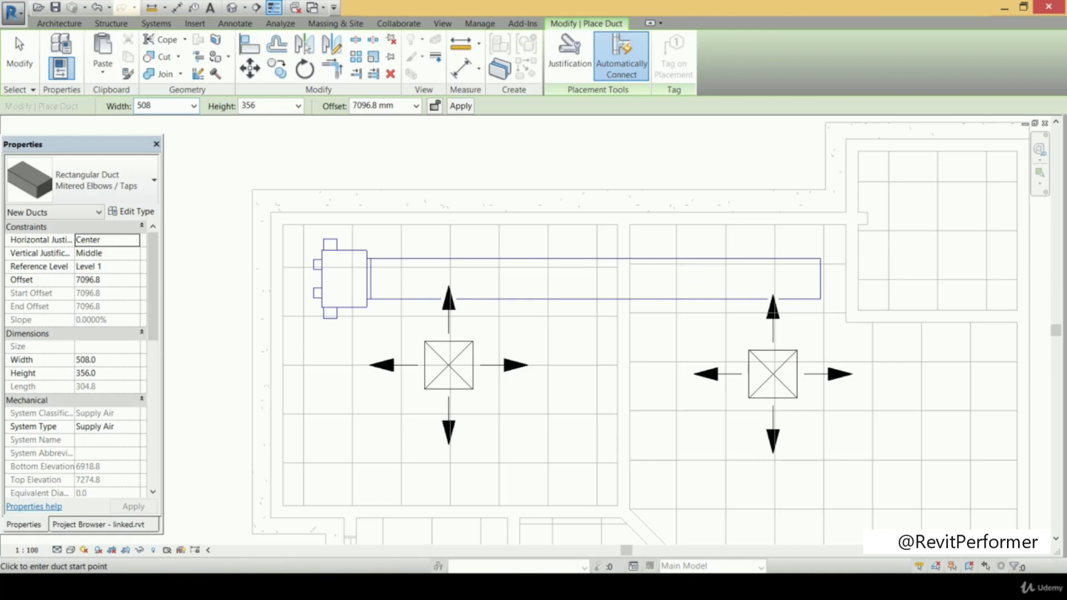
# - Set the ceiling plan's visual style to Shaded and inspect the duct's connection to the VAV unit
pyautogui.click(70, 550)
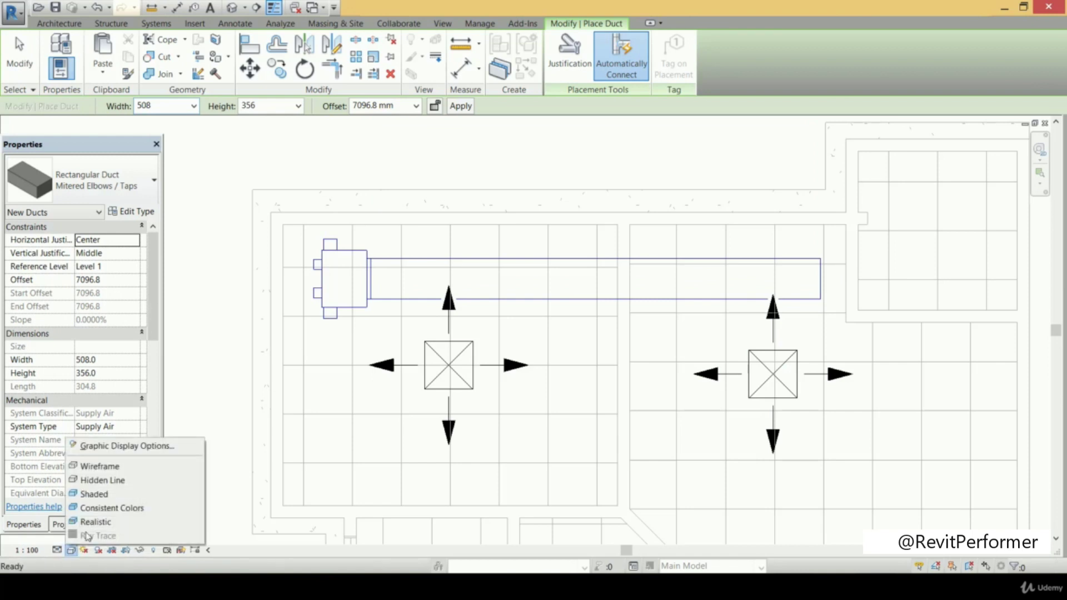
pyautogui.click(106, 495)
pyautogui.scroll(1, 381, 366)
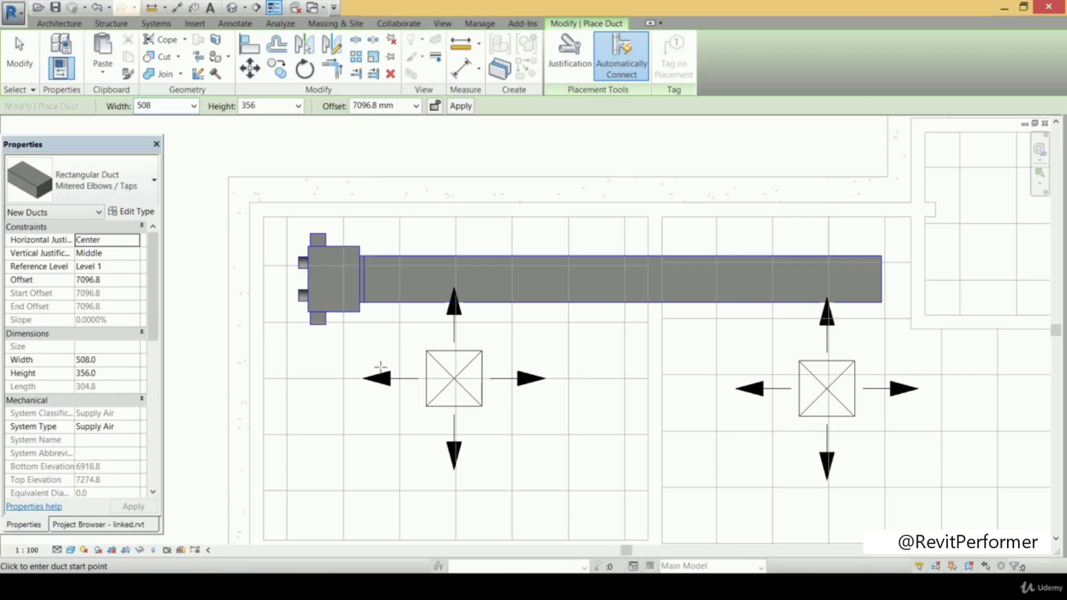
pyautogui.scroll(4, 364, 287)
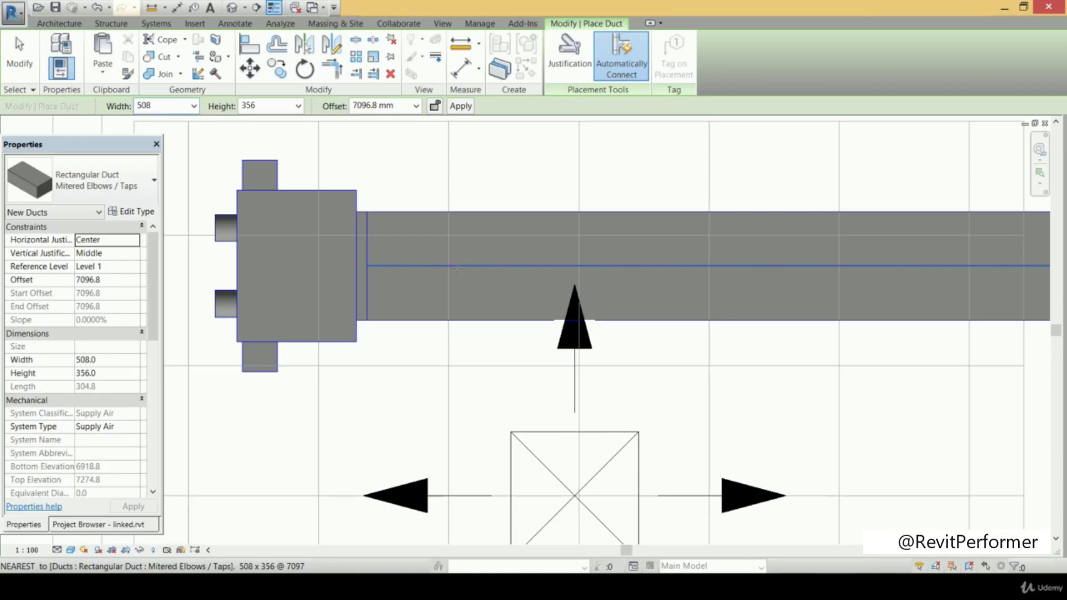
pyautogui.scroll(-3, 457, 267)
pyautogui.moveTo(527, 228); pyautogui.dragTo(470, 231, button='middle')
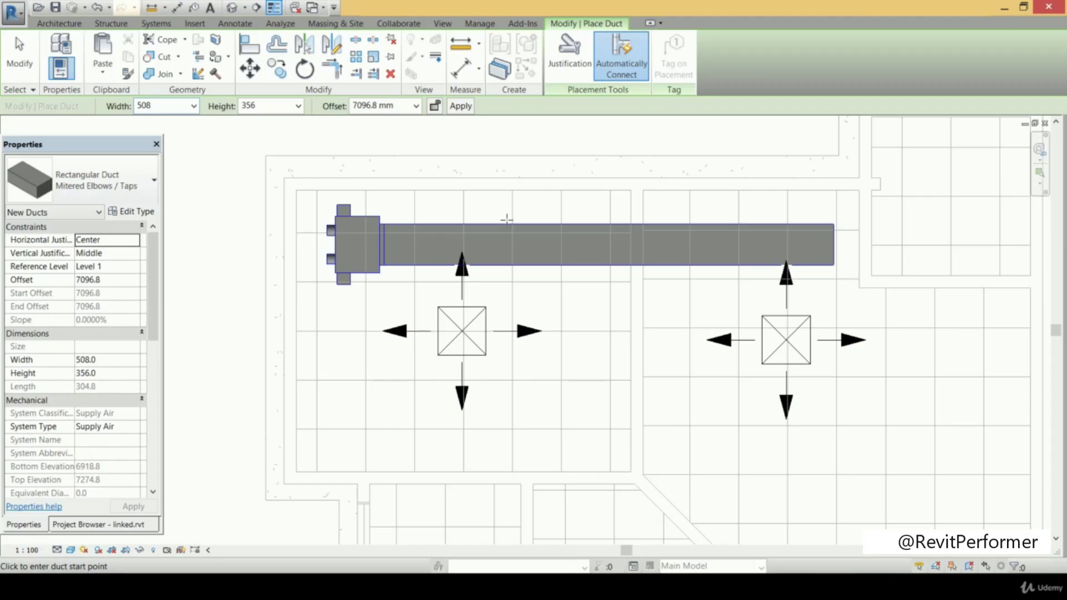
# - End duct placement and delete the 508 x 356 duct attached to the VAV unit's outlet
pyautogui.press('Escape')
pyautogui.moveTo(507, 220); pyautogui.dragTo(493, 254, button='middle')
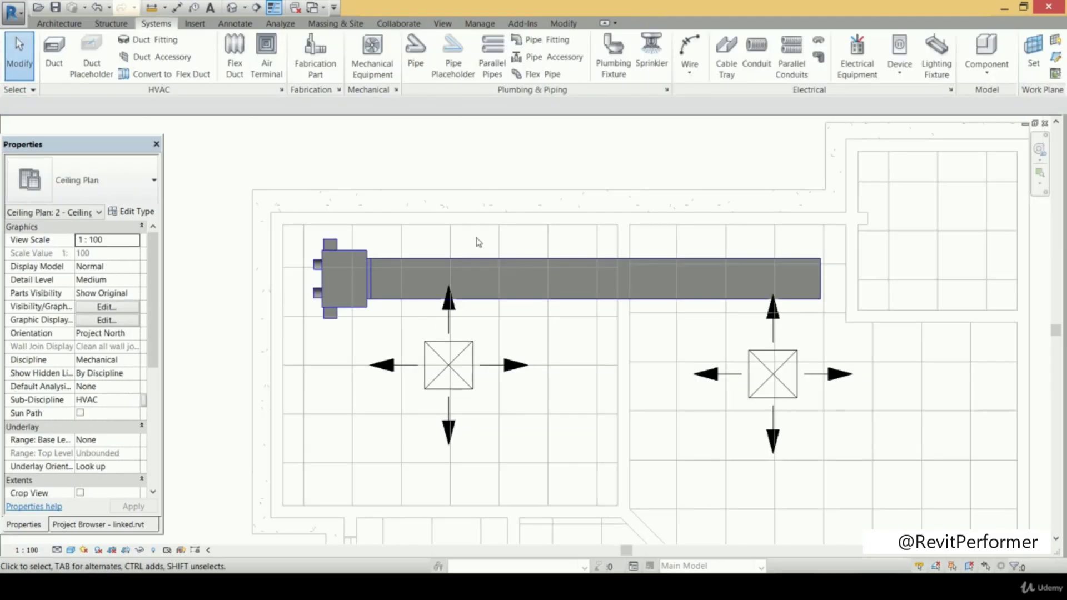
pyautogui.click(516, 266)
pyautogui.press('Delete')
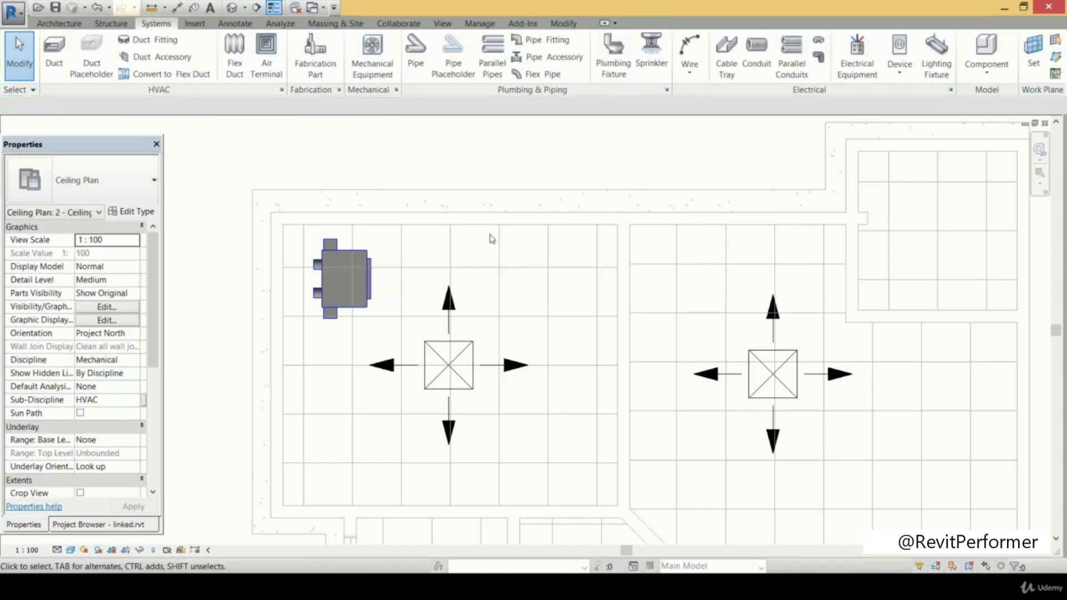
# - Draw a 300 mm wide, 356 mm high rectangular duct from the VAV unit's outlet past the diffuser in the adjoining room
pyautogui.click(55, 54)
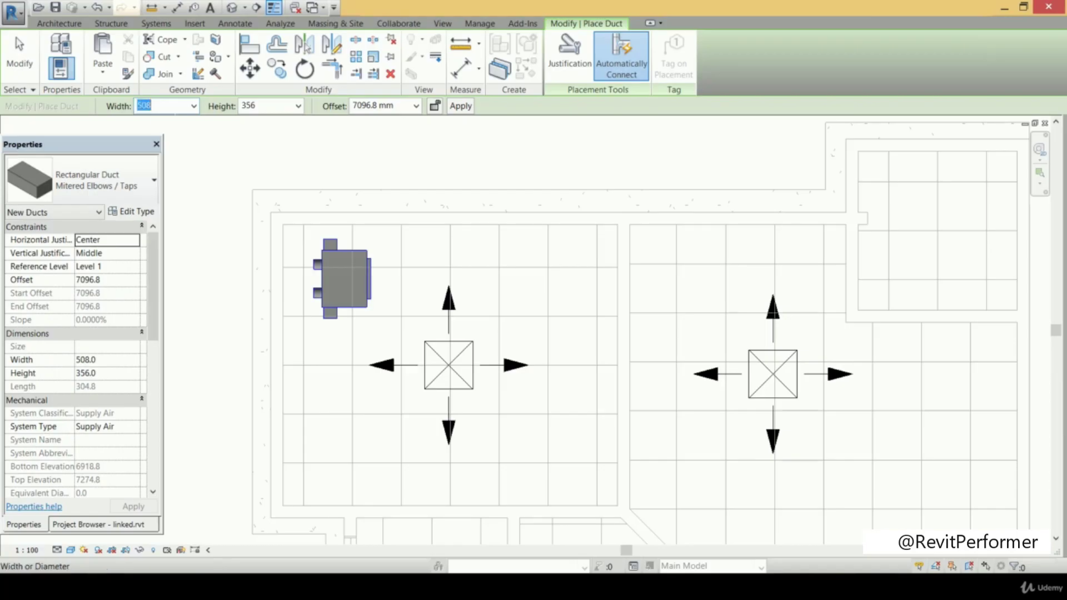
pyautogui.write('300')
pyautogui.press('Return')
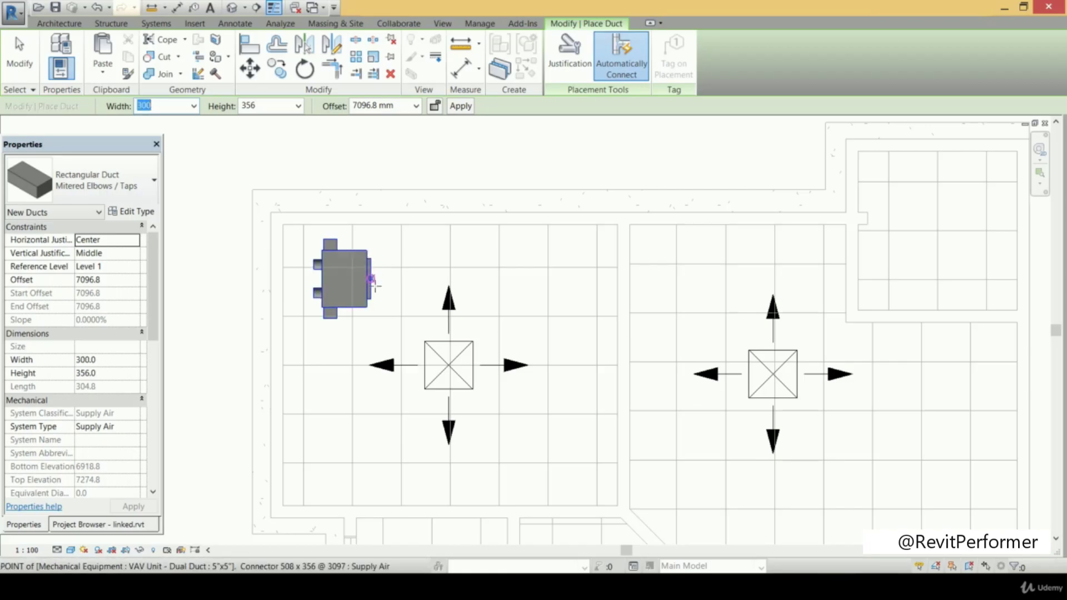
pyautogui.click(374, 281)
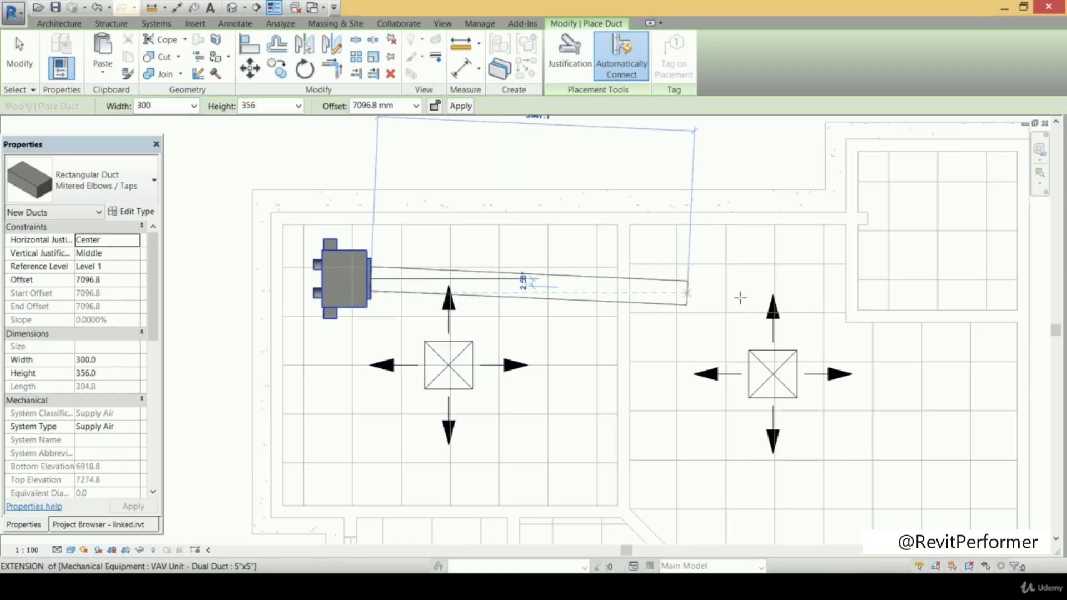
pyautogui.click(814, 279)
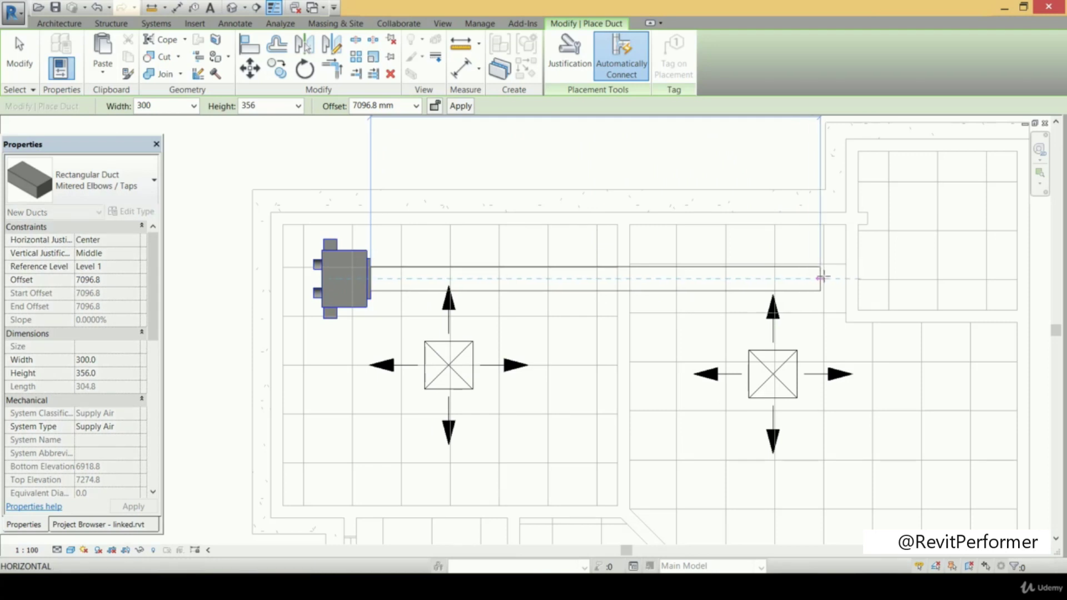
pyautogui.press('Escape')
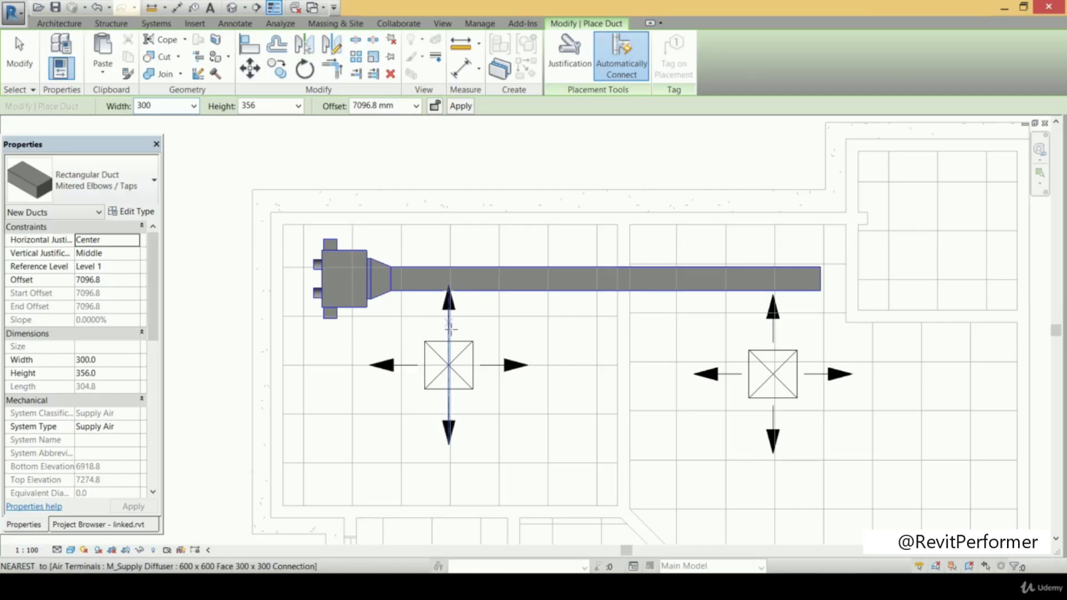
pyautogui.press('Escape')
pyautogui.scroll(2, 413, 305)
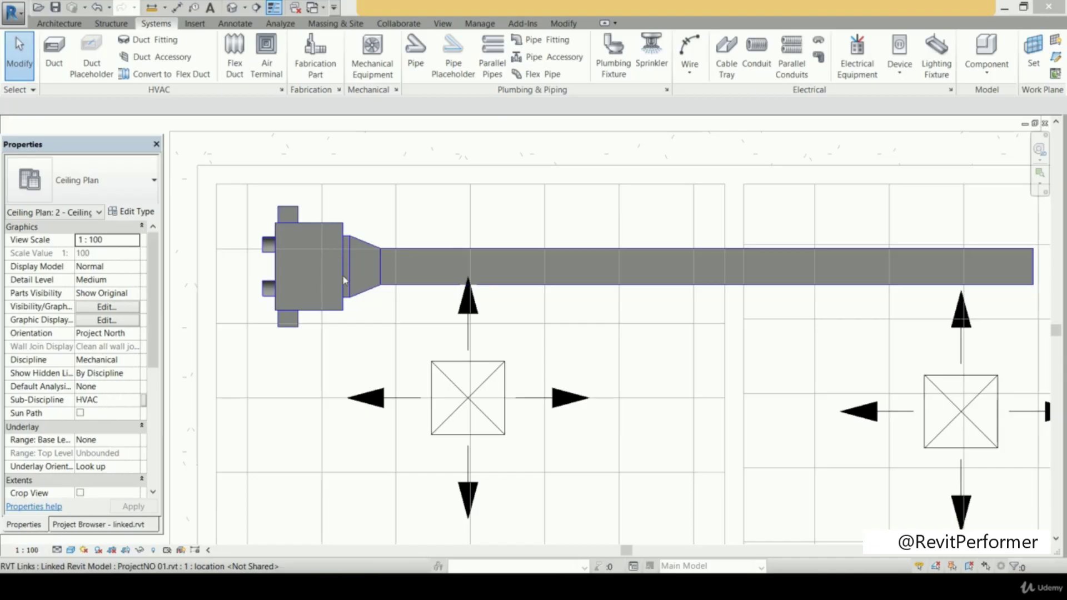
pyautogui.scroll(-1, 631, 288)
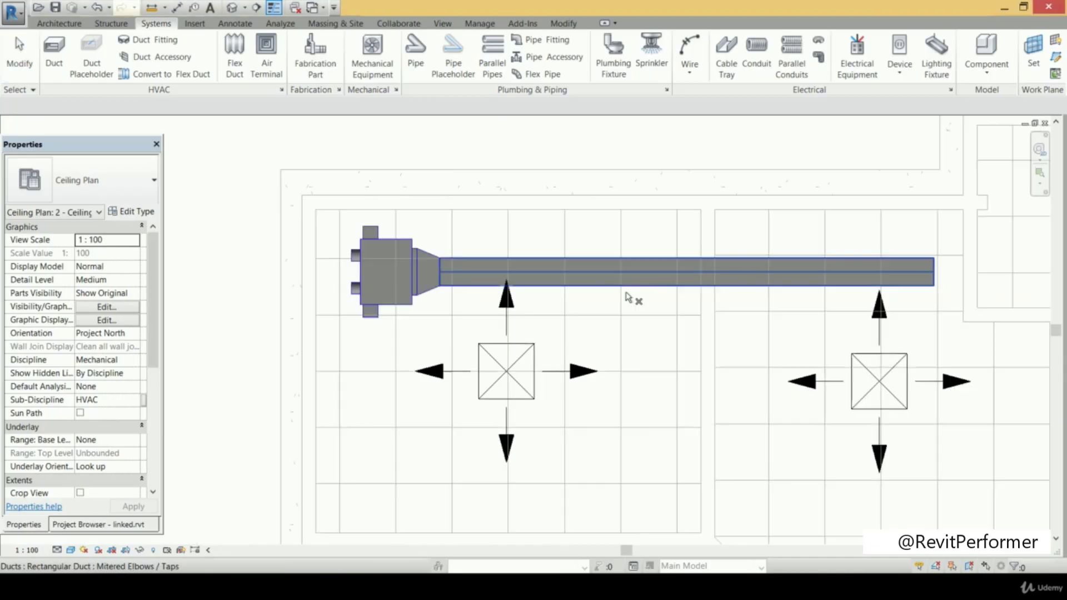
# - Delete the 300 mm wide duct and the transition joining it to the VAV unit
pyautogui.click(634, 290)
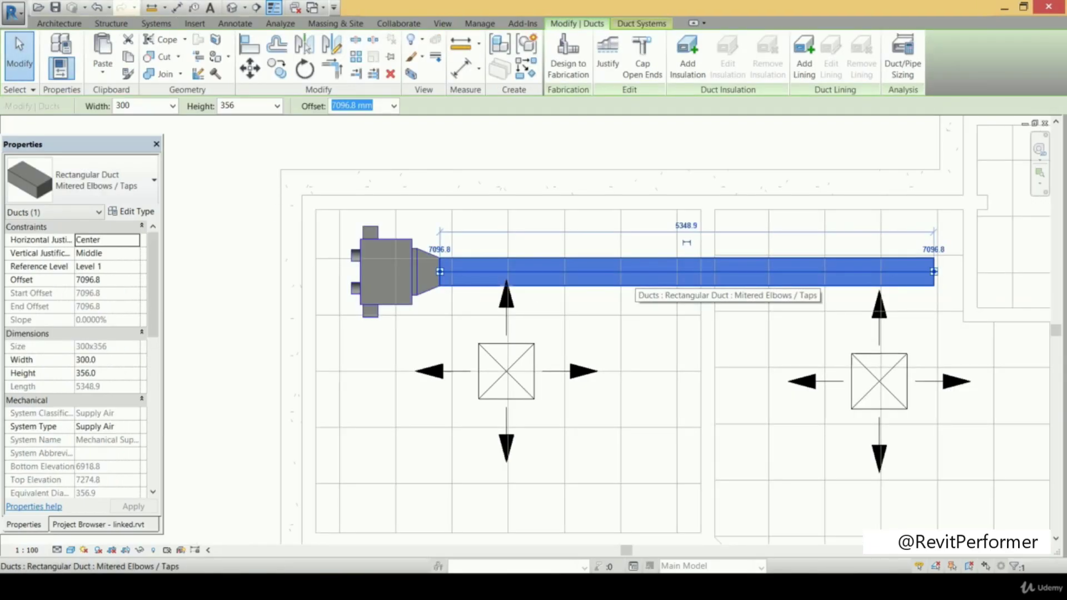
pyautogui.press('Delete')
pyautogui.click(440, 281)
pyautogui.press('Delete')
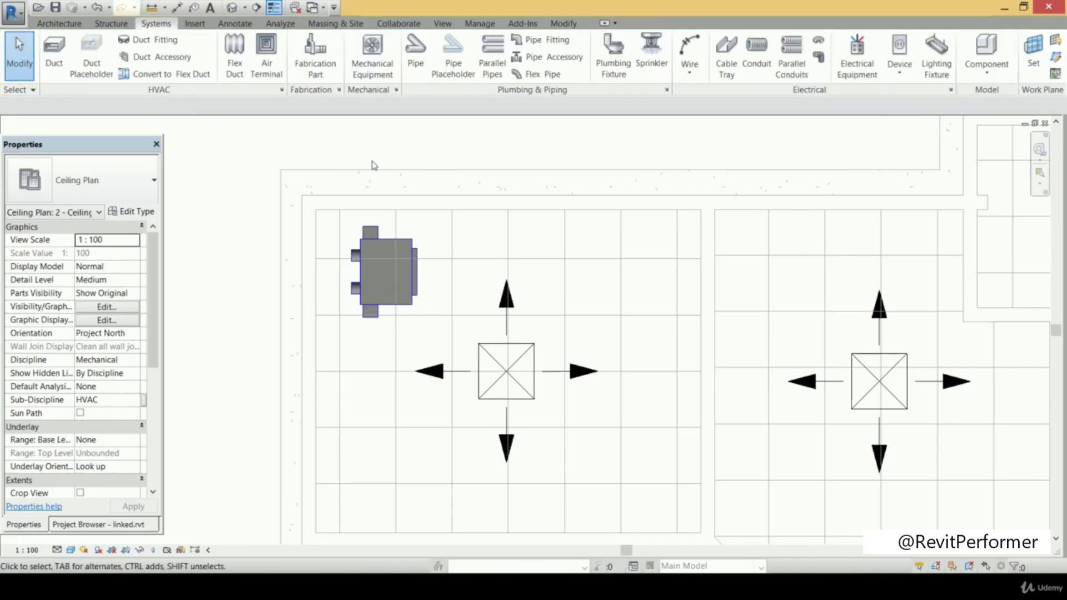
# - Draw a 600 mm wide, 356 mm high duct from the VAV unit's outlet into the adjoining room and inspect its transition
pyautogui.click(54, 52)
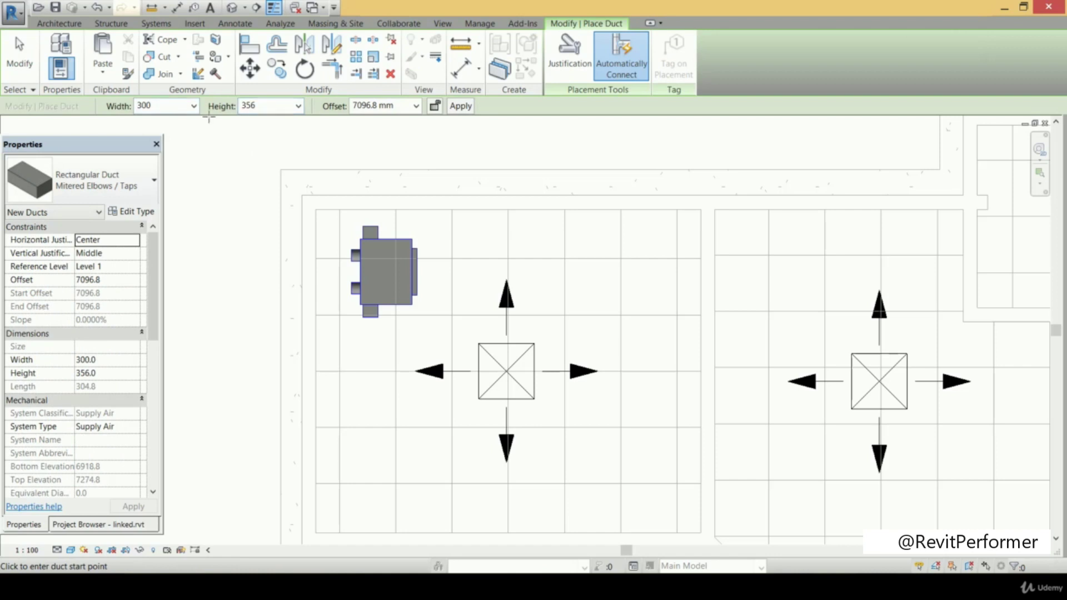
pyautogui.click(158, 105)
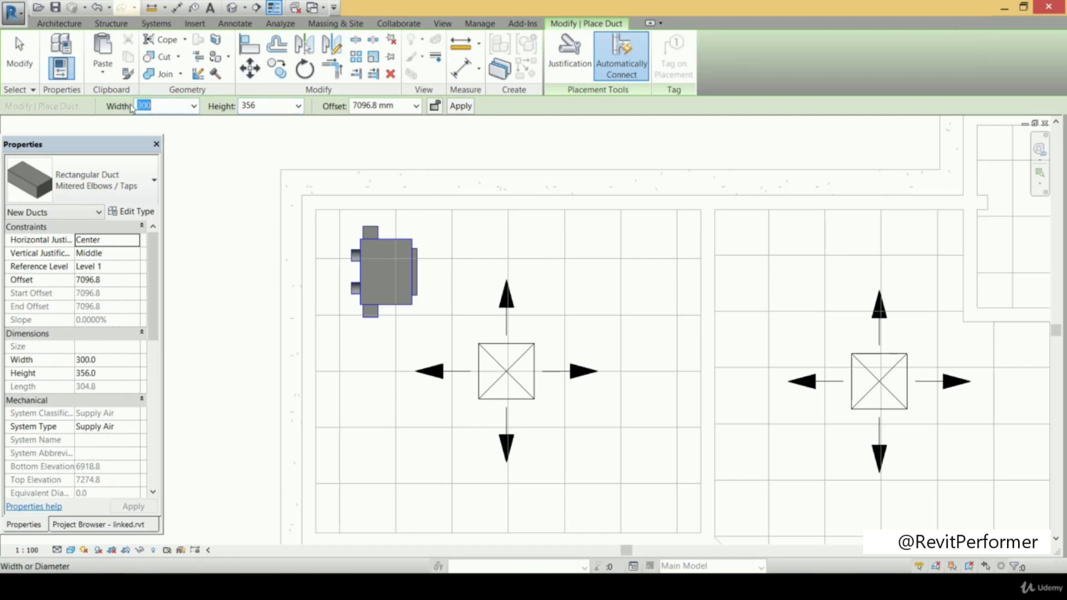
pyautogui.write('600')
pyautogui.rightClick(282, 194)
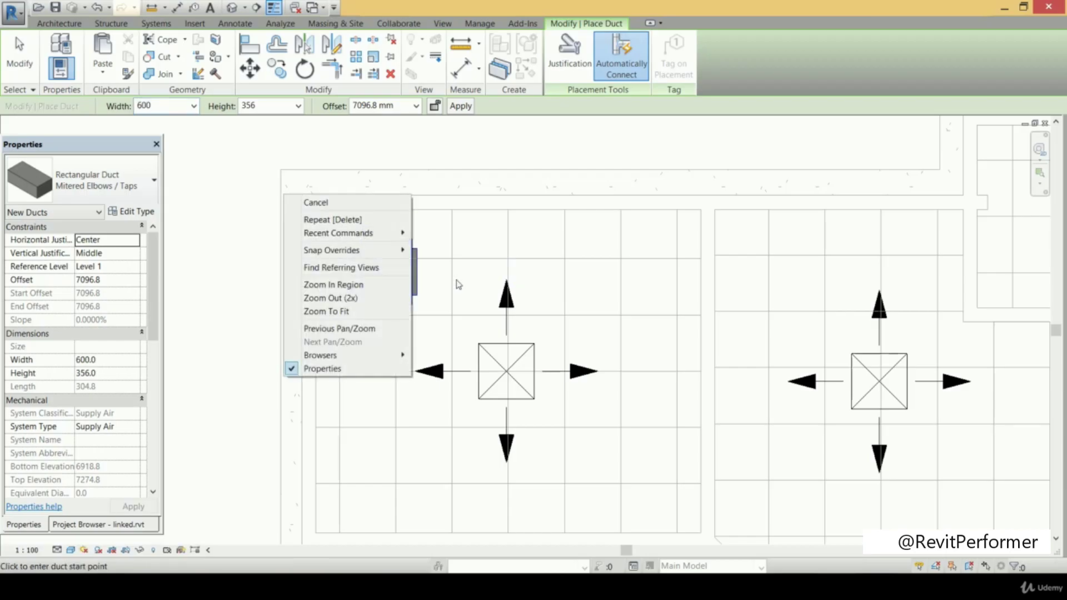
pyautogui.click(420, 276)
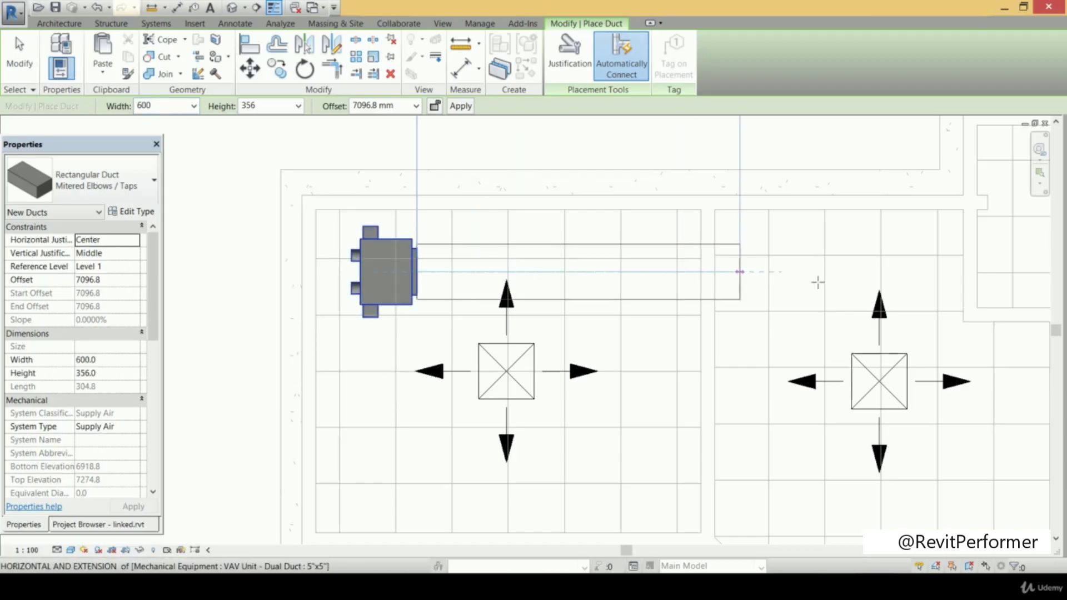
pyautogui.click(924, 271)
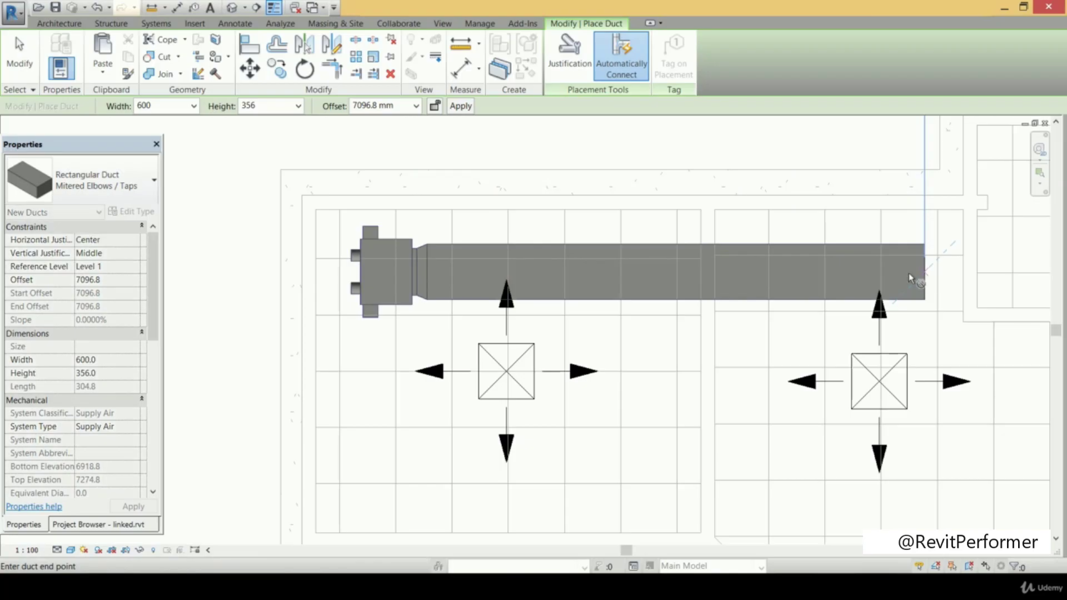
pyautogui.scroll(1, 457, 261)
pyautogui.scroll(1, 457, 261)
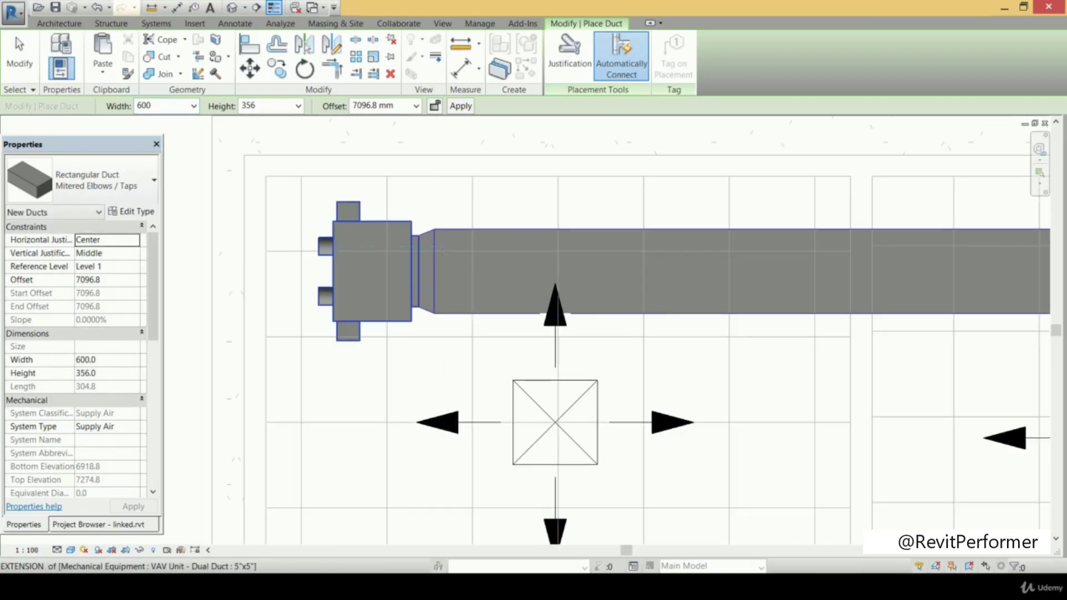
pyautogui.scroll(2, 445, 259)
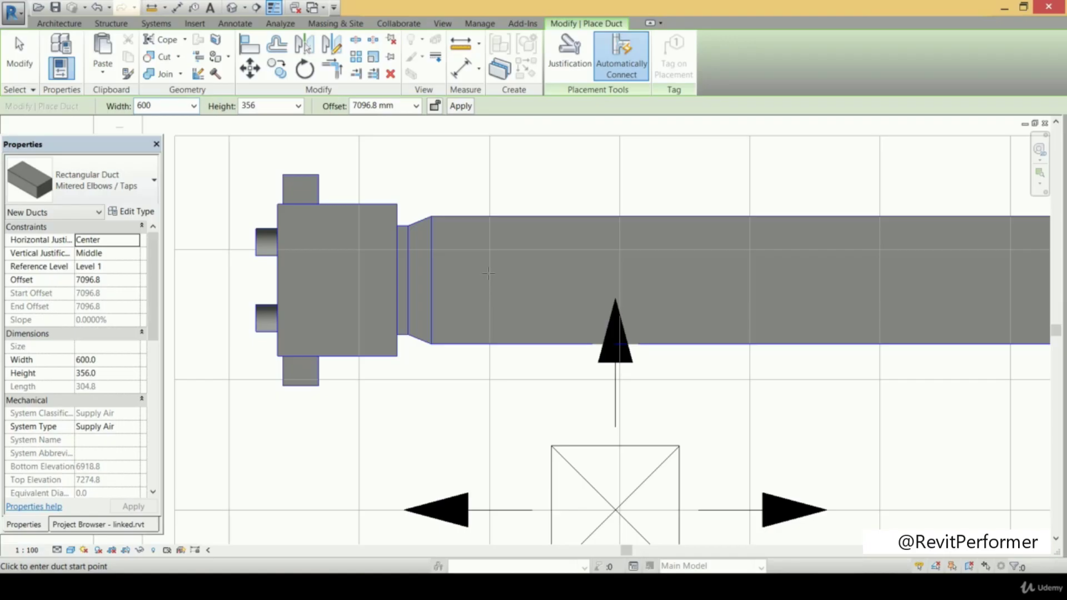
pyautogui.scroll(-3, 489, 273)
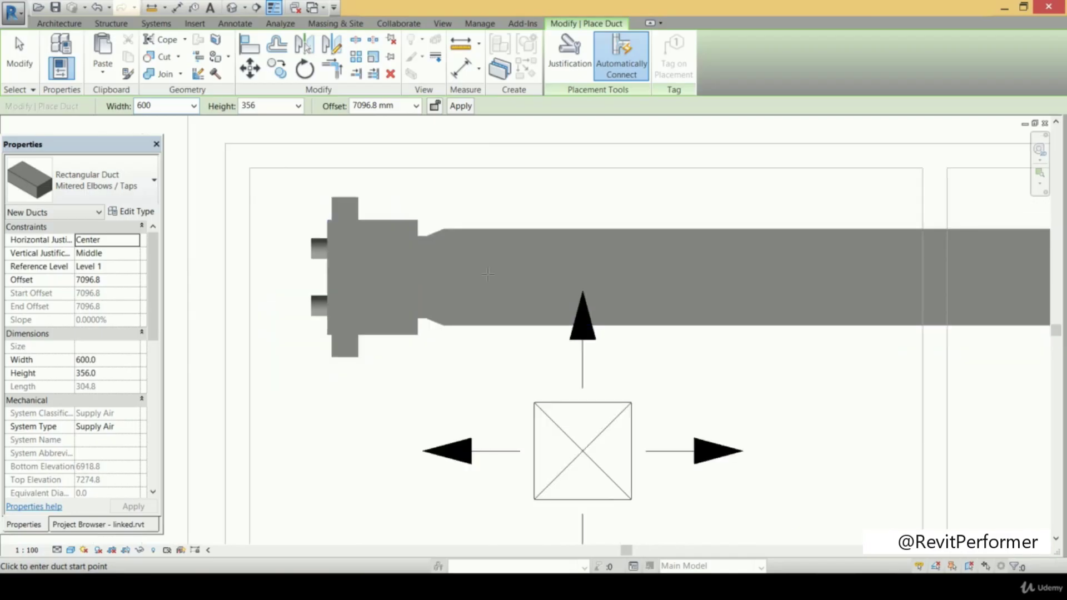
# - End duct placement and remove the 600 mm wide duct with its transition from the VAV unit's outlet
pyautogui.press('Escape')
pyautogui.press('Escape')
pyautogui.click(504, 239)
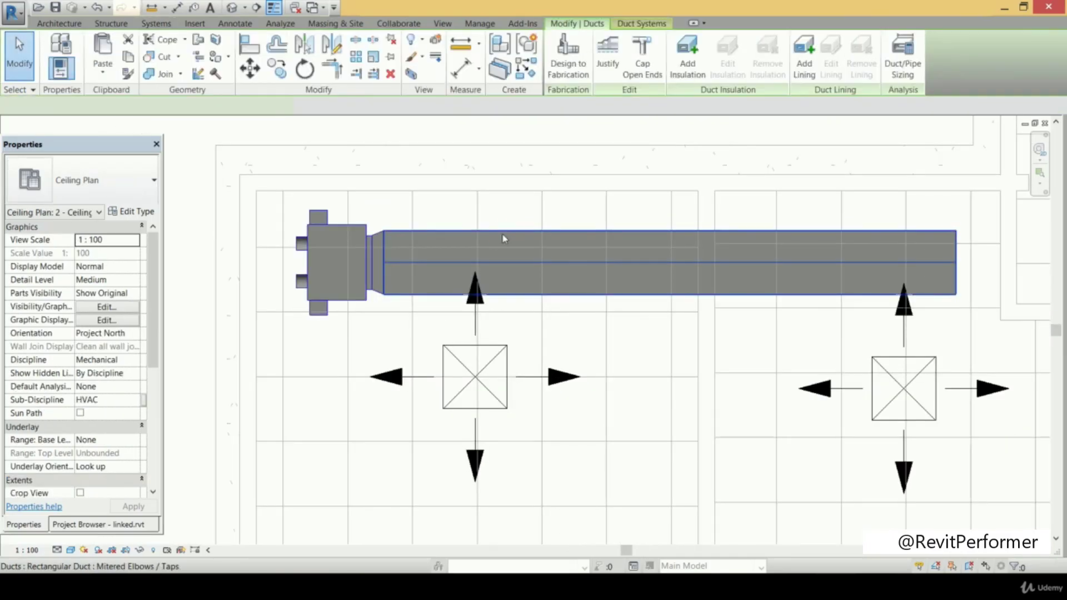
pyautogui.press('Delete')
# - Draw a short 508 x 356 duct stub straight out of the VAV unit's outlet connector, stopping before the first diffuser
pyautogui.click(365, 271)
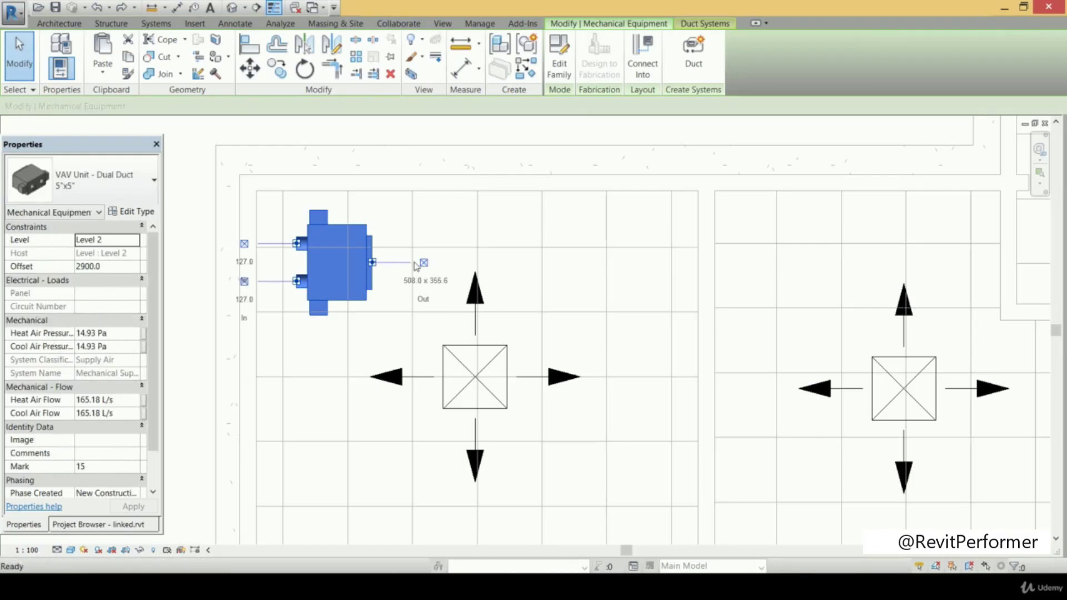
pyautogui.click(423, 263)
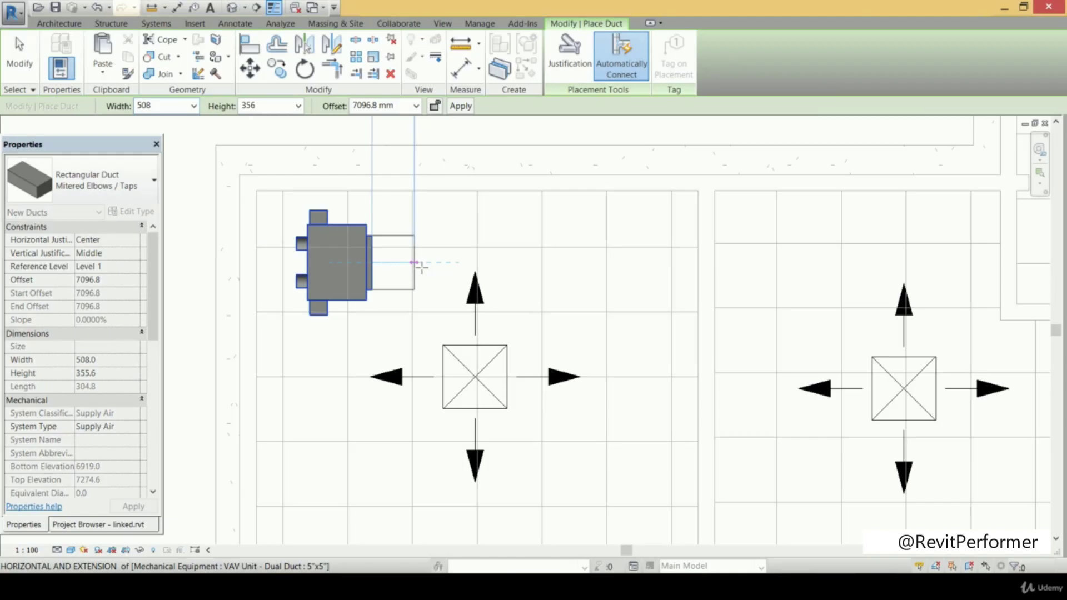
pyautogui.click(415, 263)
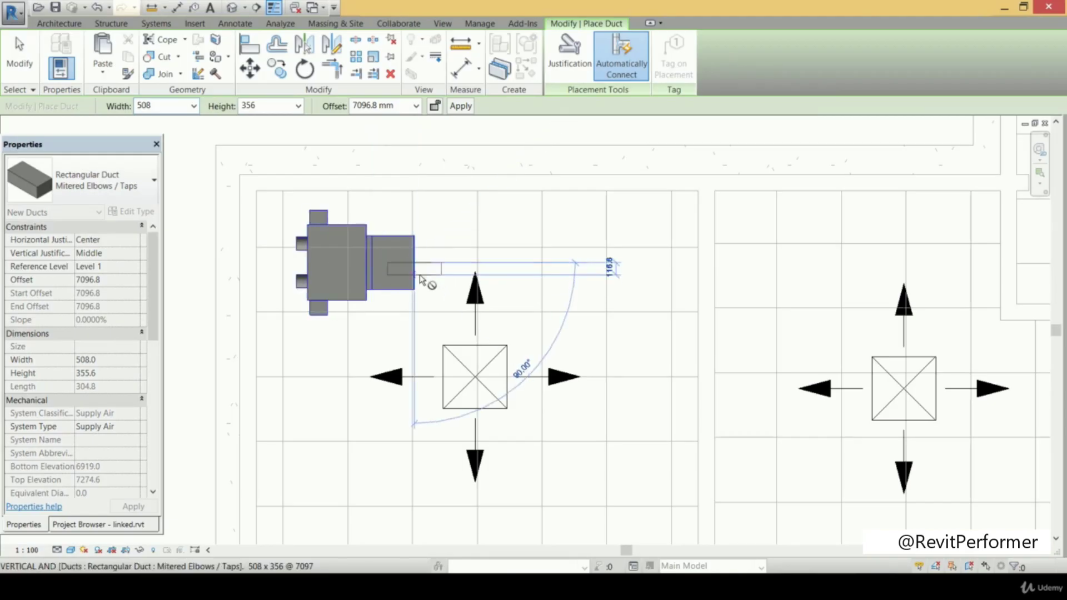
pyautogui.press('Escape')
pyautogui.scroll(2, 417, 273)
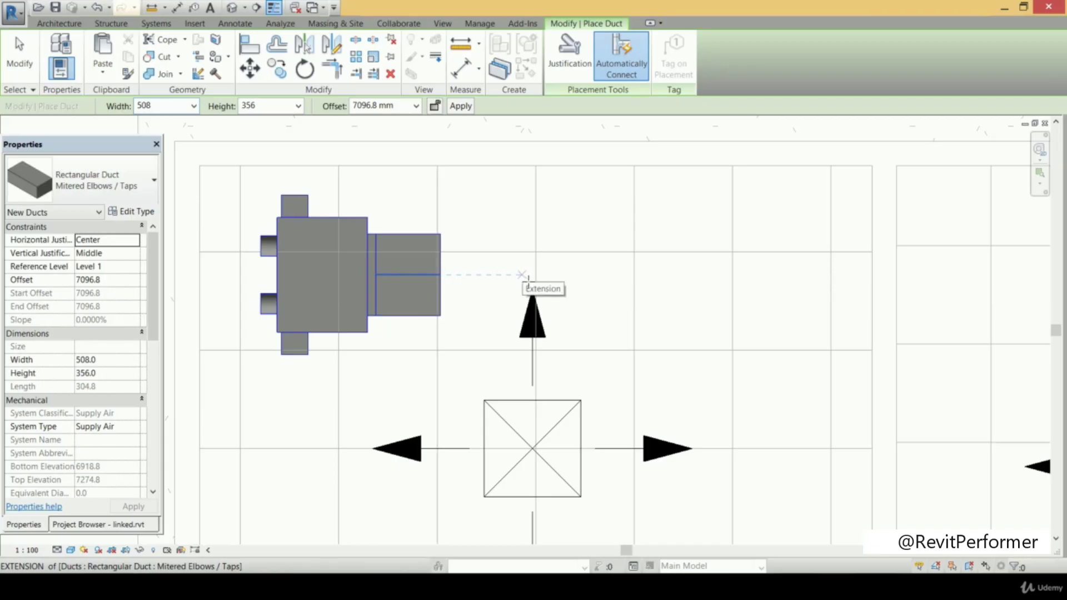
# - Draw a 600 mm wide, 356 mm high main duct from the stub's end straight past the second diffuser, then end duct placement
pyautogui.click(158, 105)
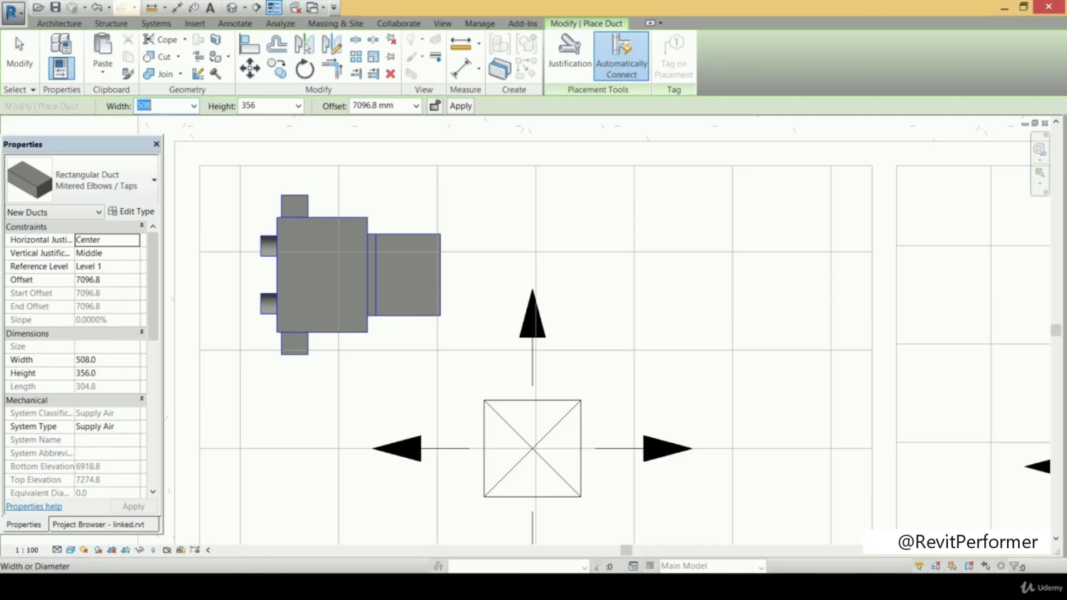
pyautogui.write('600')
pyautogui.press('Return')
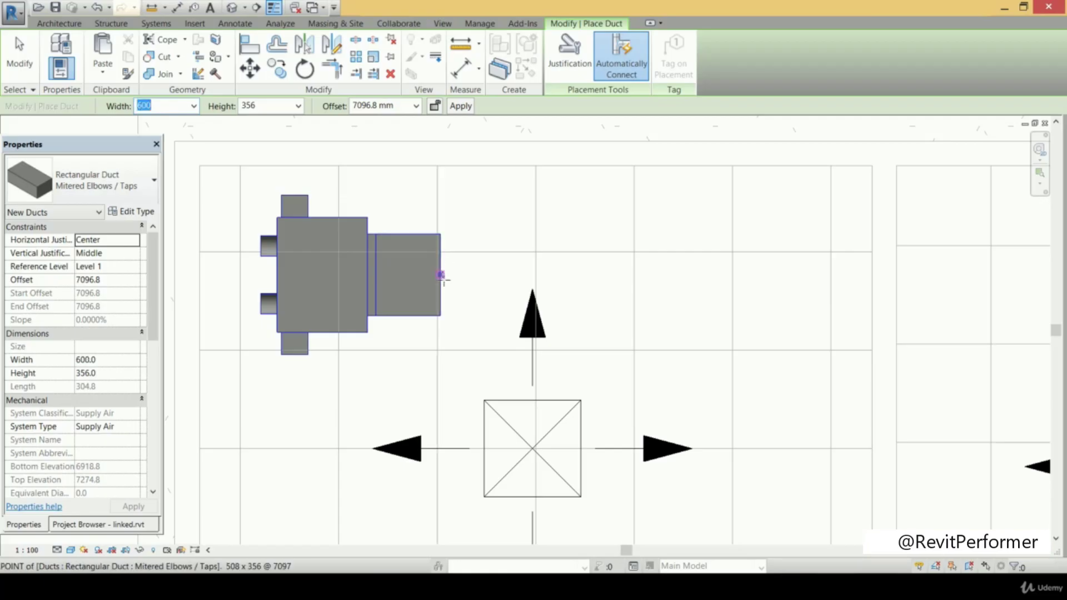
pyautogui.click(444, 280)
pyautogui.scroll(-2, 557, 273)
pyautogui.moveTo(557, 273); pyautogui.dragTo(463, 262, button='middle')
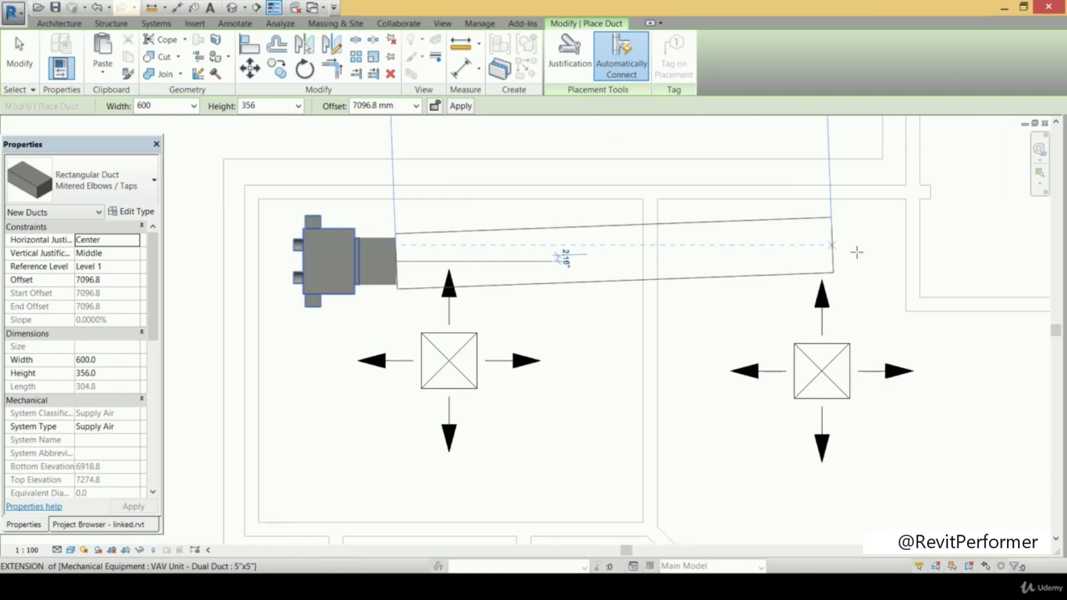
pyautogui.click(876, 268)
pyautogui.press('Escape')
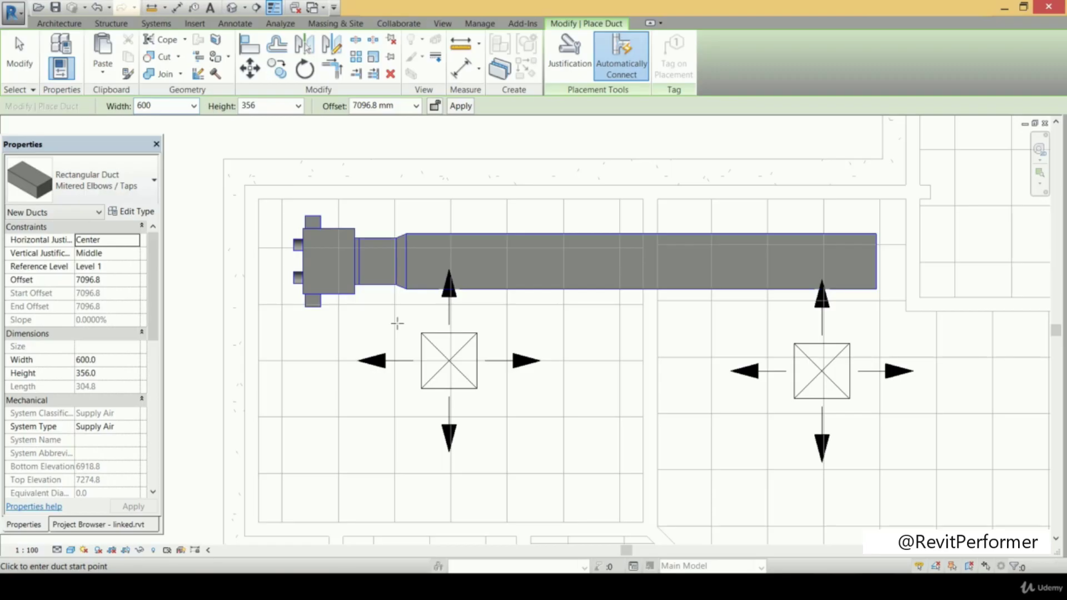
pyautogui.moveTo(398, 310); pyautogui.dragTo(384, 281, button='middle')
pyautogui.press('Escape')
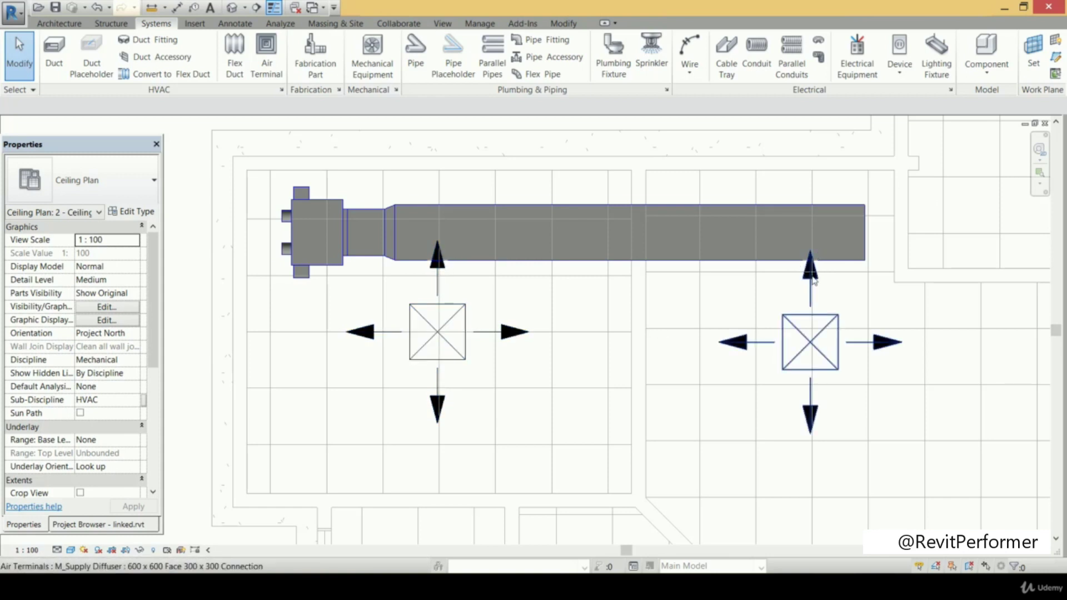
# - Draw a 300 mm wide, 356 mm high branch duct from the main duct's edge to the first diffuser's connector
pyautogui.click(56, 56)
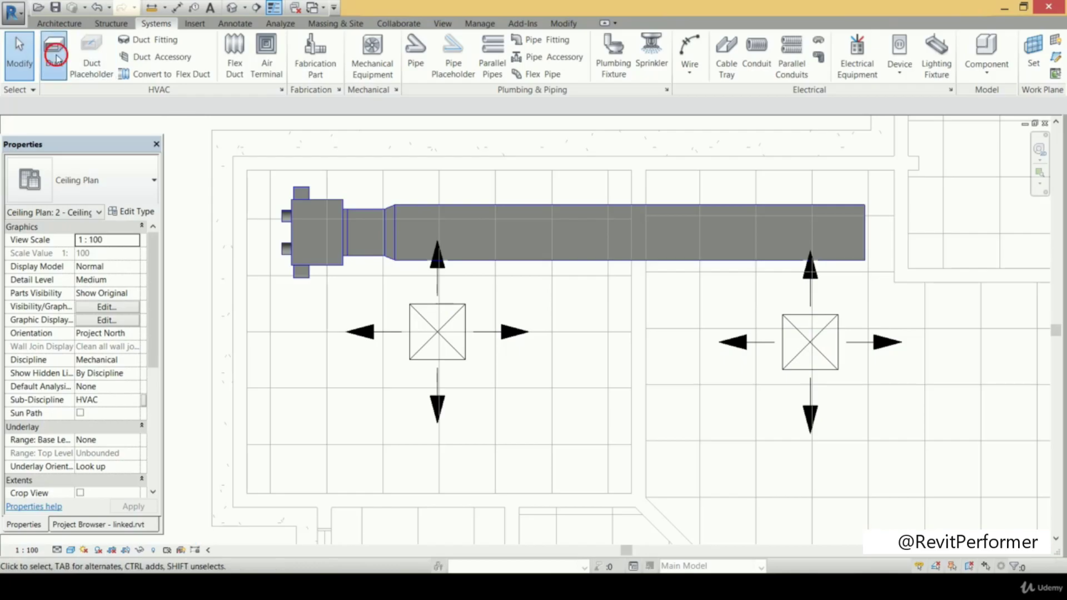
pyautogui.click(167, 112)
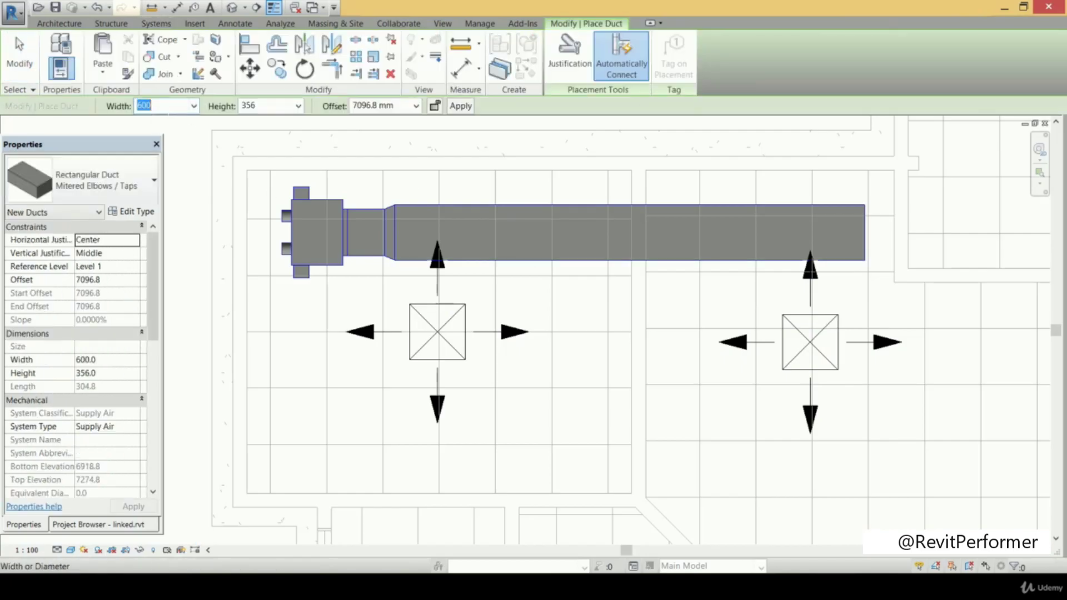
pyautogui.write('300')
pyautogui.click(439, 262)
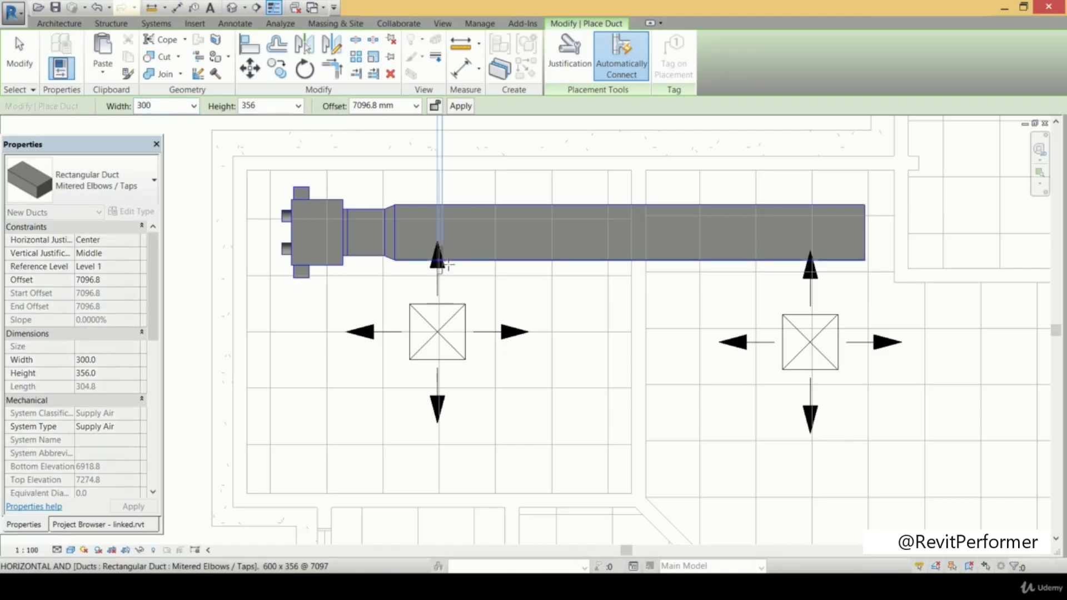
pyautogui.click(444, 320)
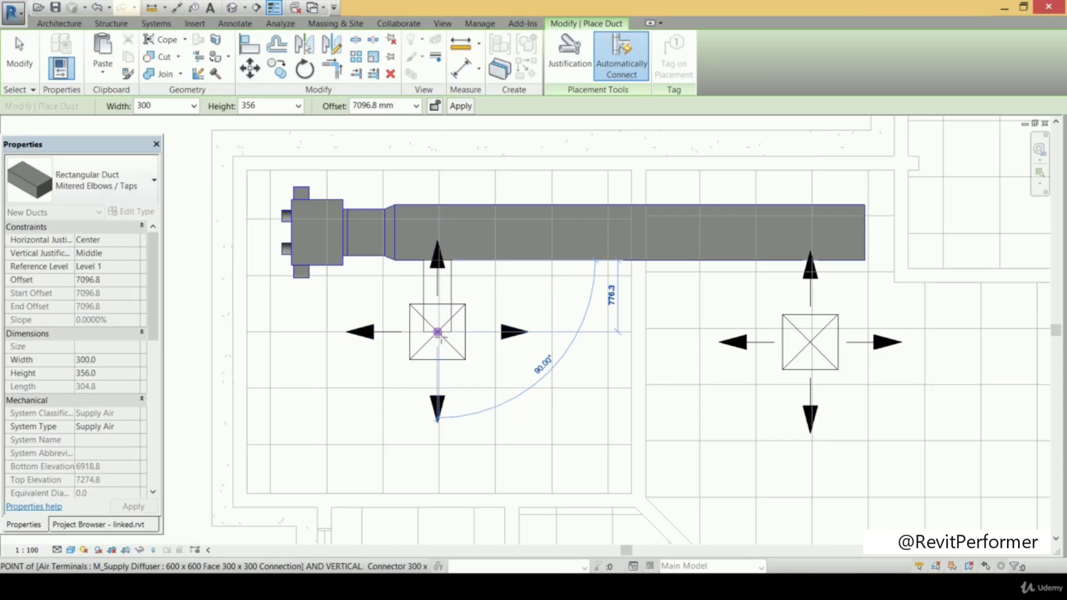
pyautogui.press('Escape')
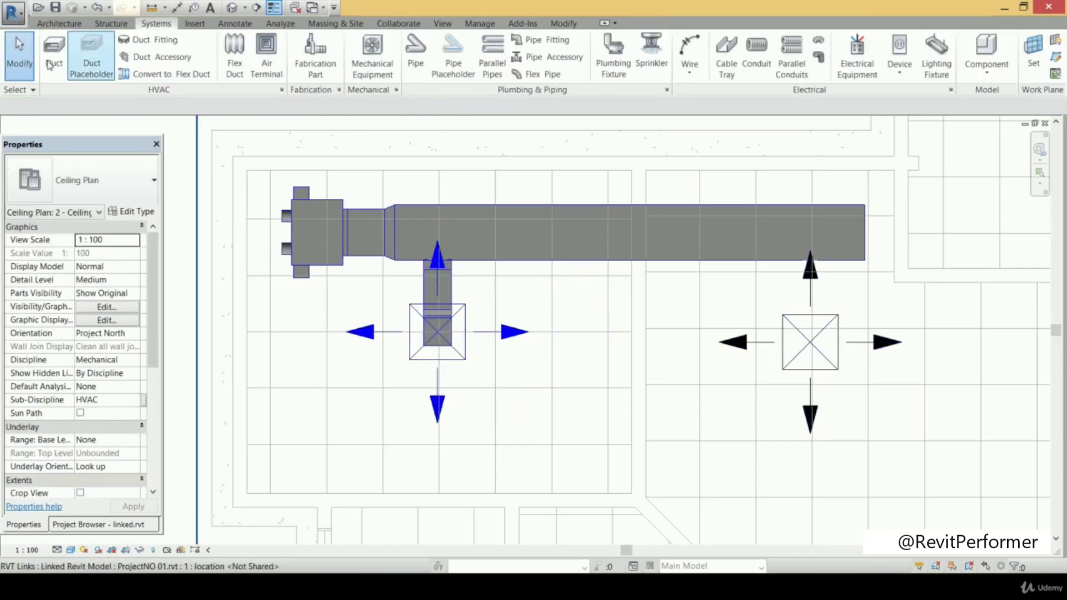
# - Draw a 300 x 356 branch duct from the main duct to the second diffuser's centre and end duct placement
pyautogui.press('d')
pyautogui.press('t')
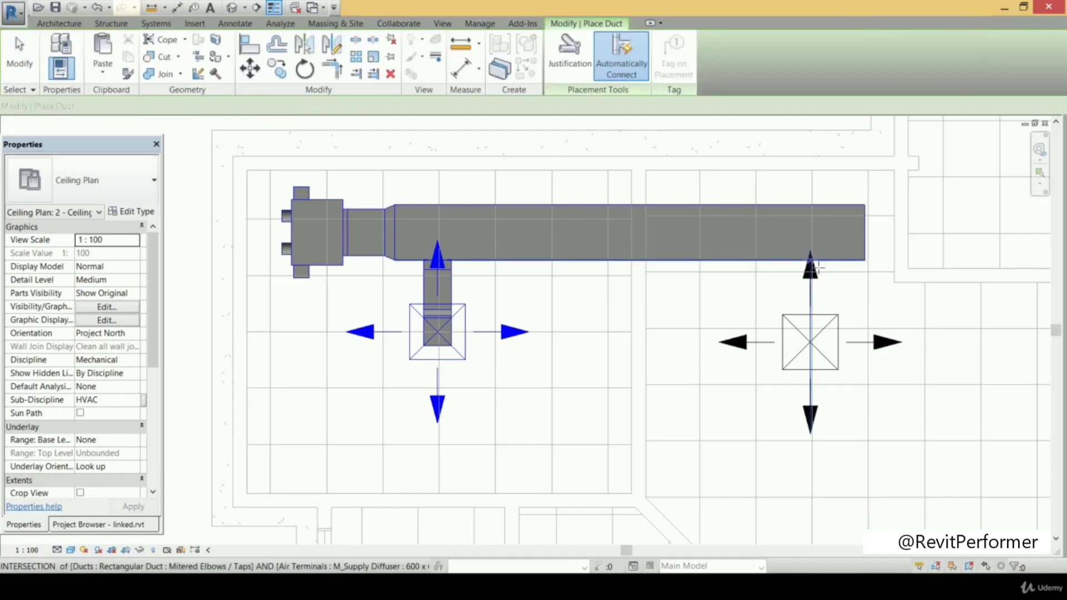
pyautogui.click(818, 265)
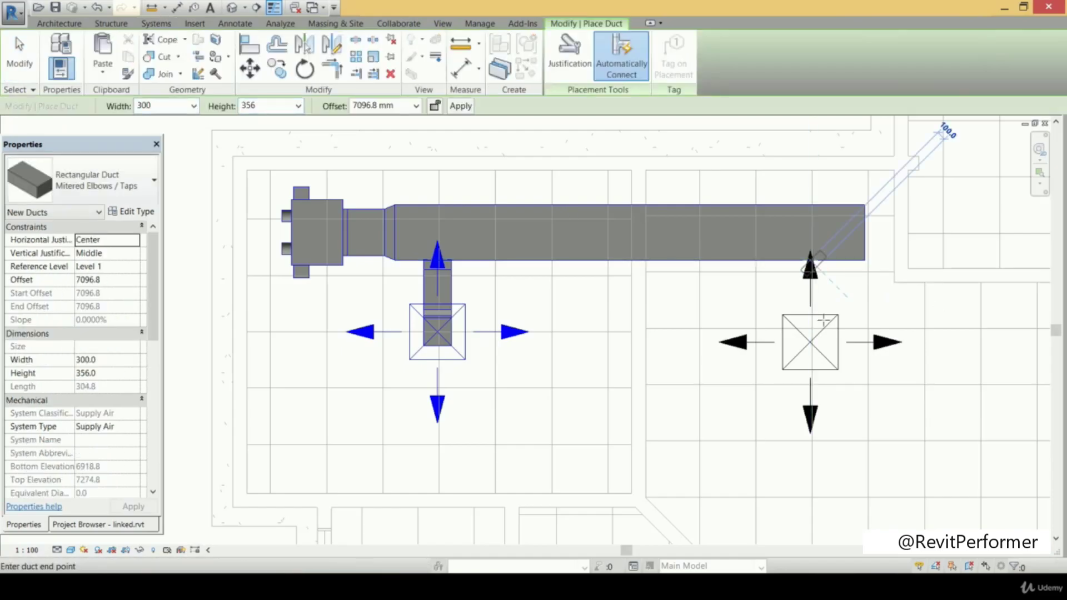
pyautogui.click(816, 349)
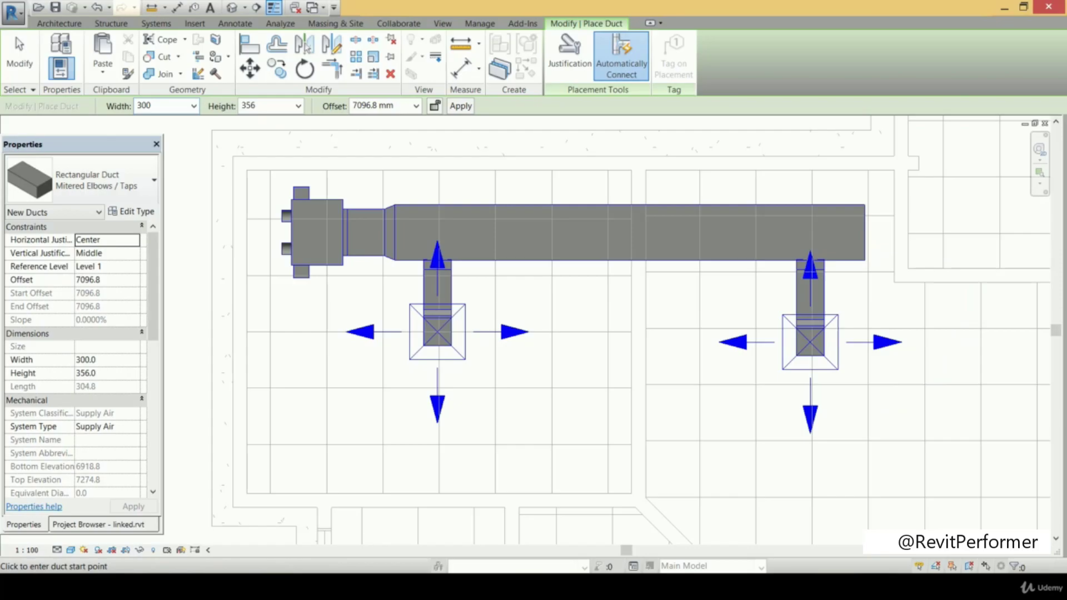
pyautogui.press('Escape')
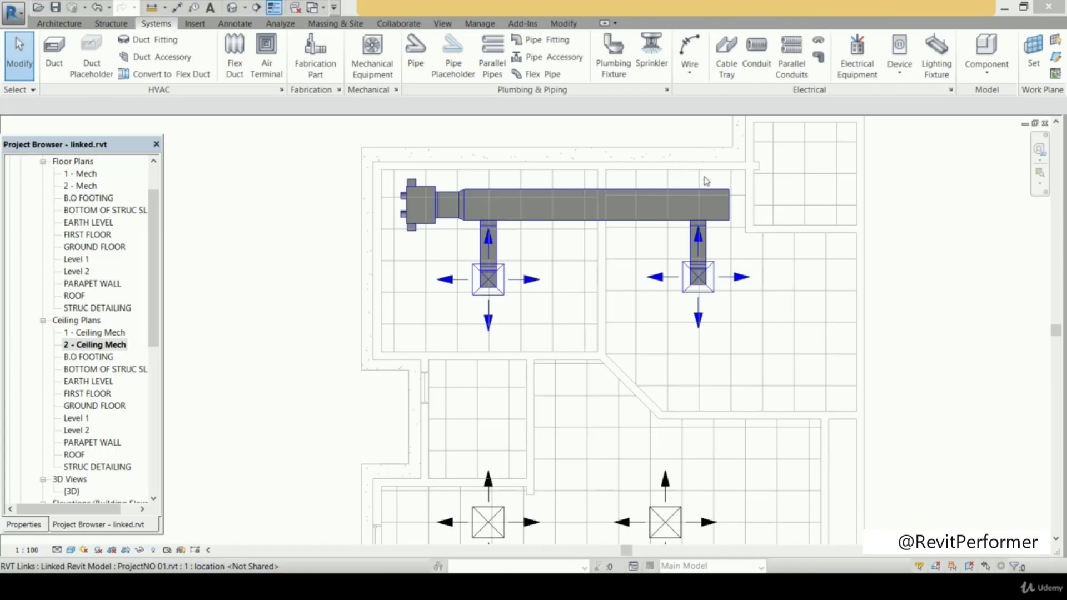
# - Delete the main duct, its stub, transition and both branches between the VAV unit and the two diffusers
pyautogui.scroll(3, 689, 186)
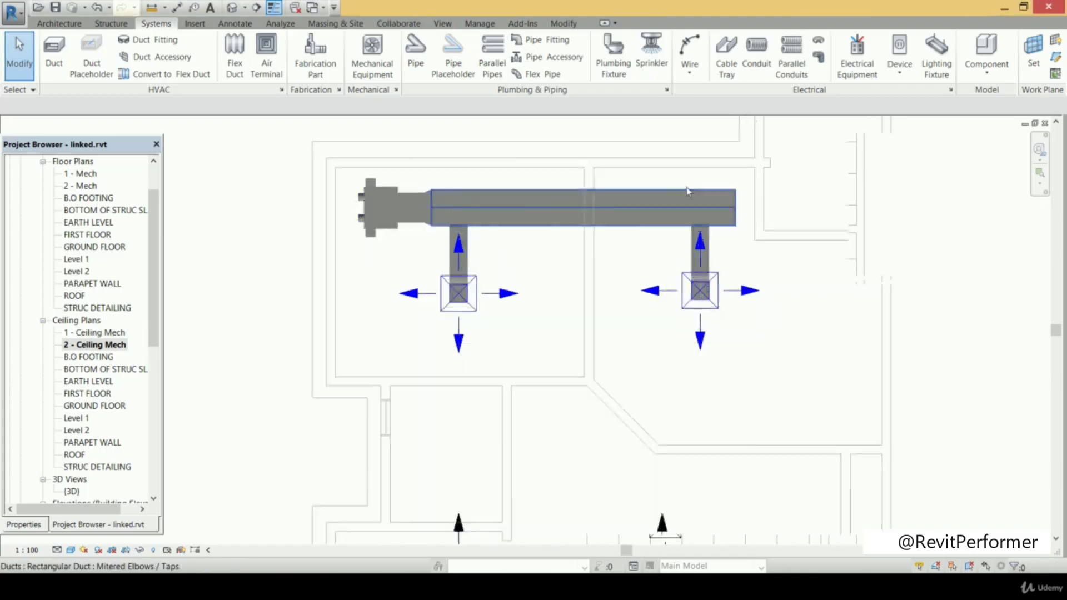
pyautogui.click(656, 245)
pyautogui.press('Delete')
pyautogui.click(297, 234)
pyautogui.press('Delete')
pyautogui.click(276, 245)
pyautogui.press('Delete')
pyautogui.scroll(-2, 387, 223)
pyautogui.moveTo(319, 206); pyautogui.dragTo(665, 337)
pyautogui.press('Delete')
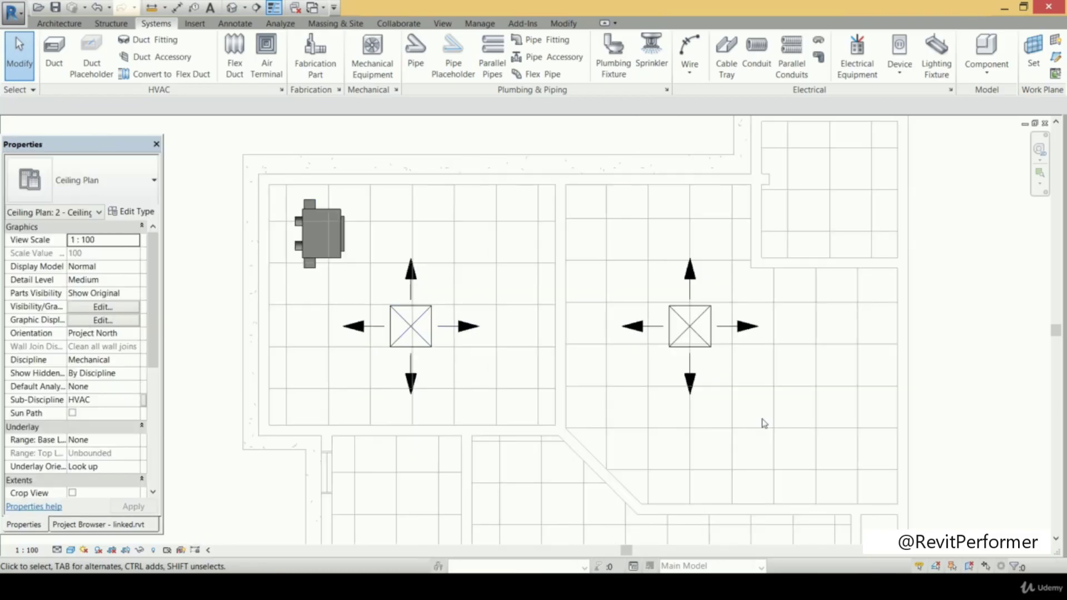
# - Create a Supply Air duct system named Auto_system from the first diffuser and open it in the System Editor
pyautogui.click(430, 344)
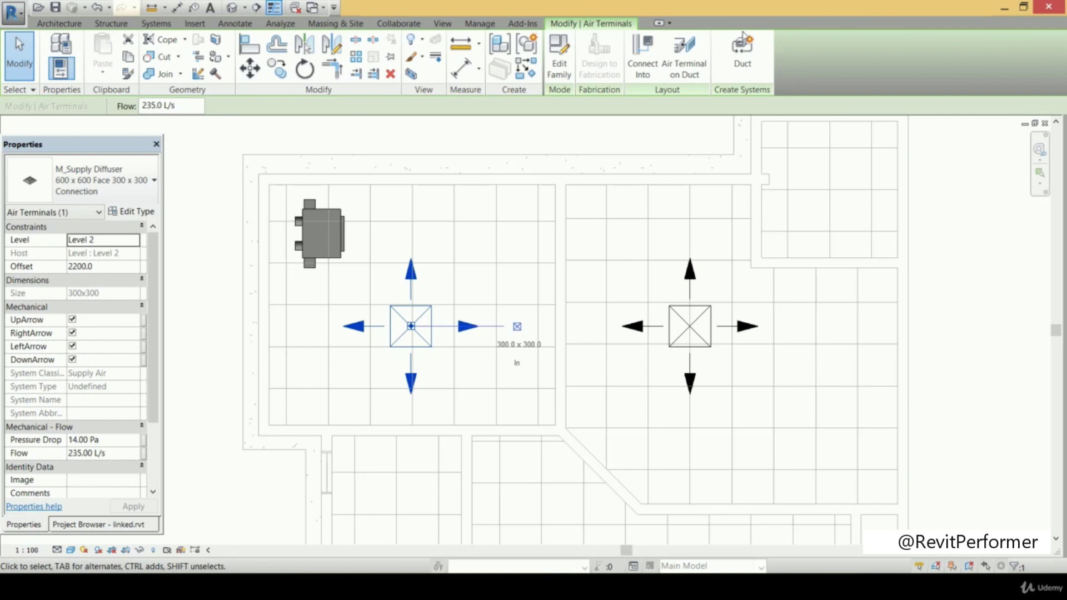
pyautogui.click(744, 68)
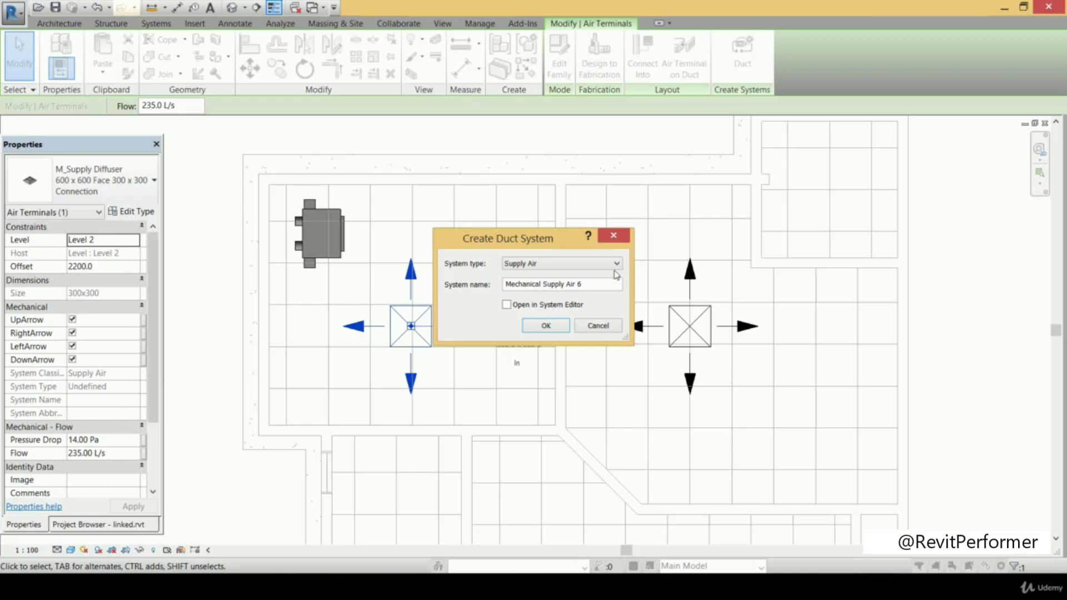
pyautogui.click(595, 288)
pyautogui.moveTo(594, 286); pyautogui.dragTo(505, 285)
pyautogui.write('Auto_system')
pyautogui.click(507, 305)
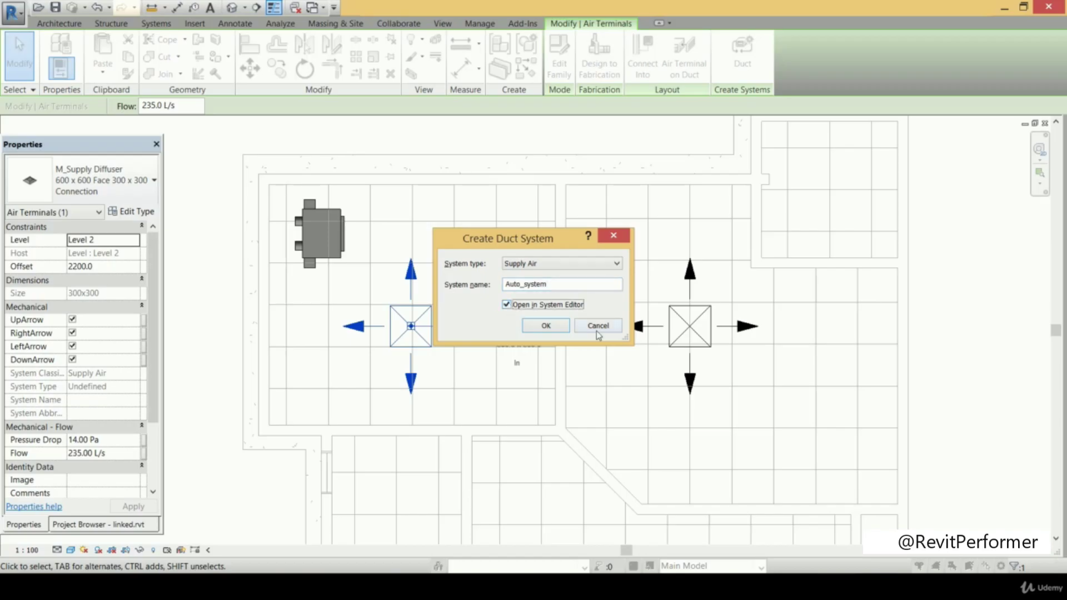
pyautogui.click(559, 331)
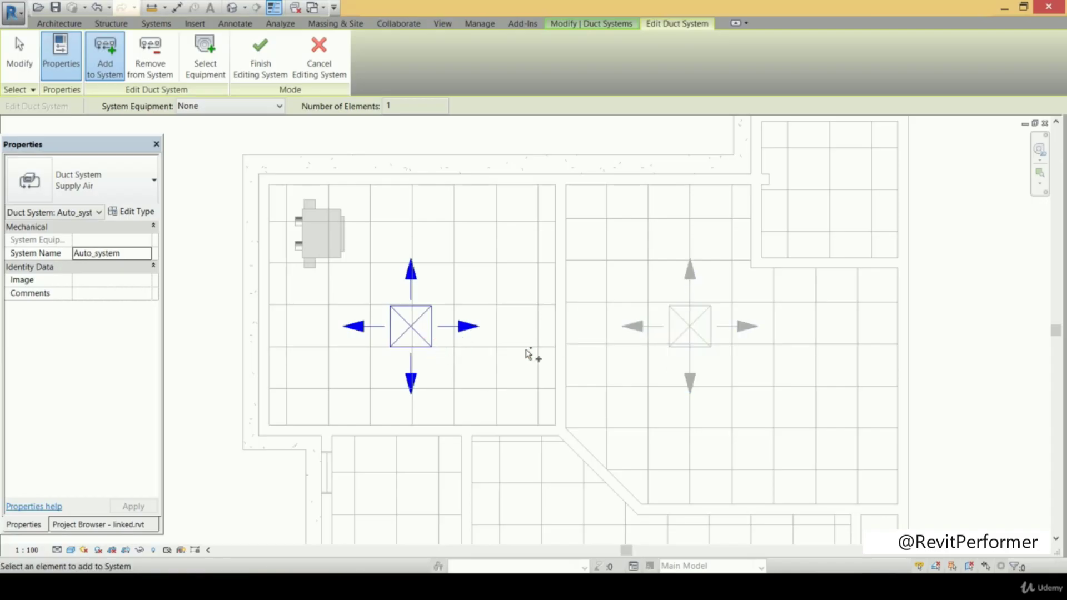
# - Add the second diffuser to Auto_system, assign the dual duct VAV unit as its equipment and finish editing the system
pyautogui.click(698, 361)
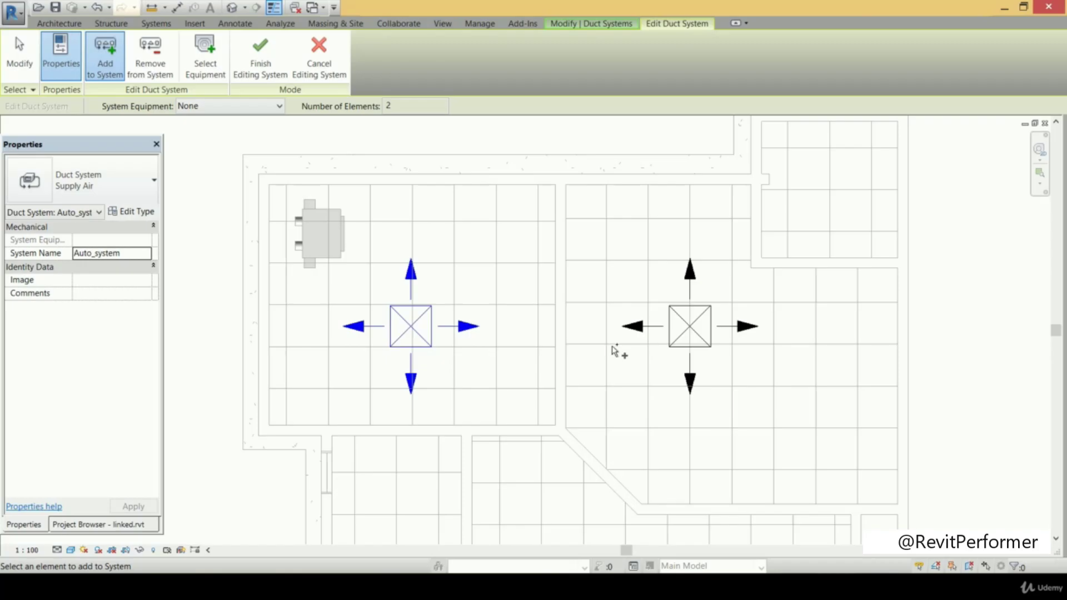
pyautogui.click(217, 70)
pyautogui.click(327, 261)
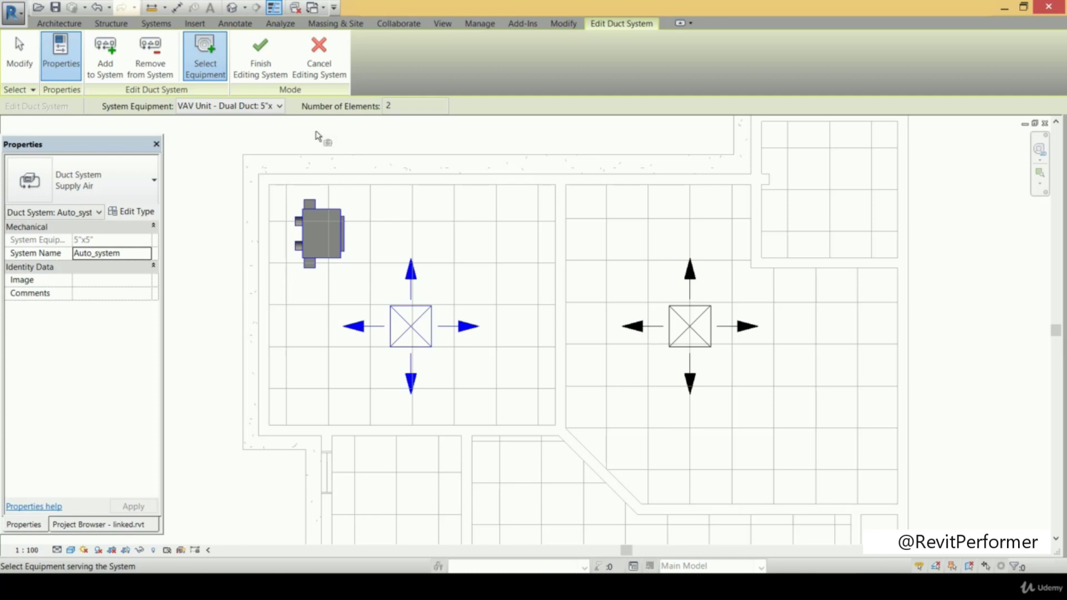
pyautogui.click(280, 75)
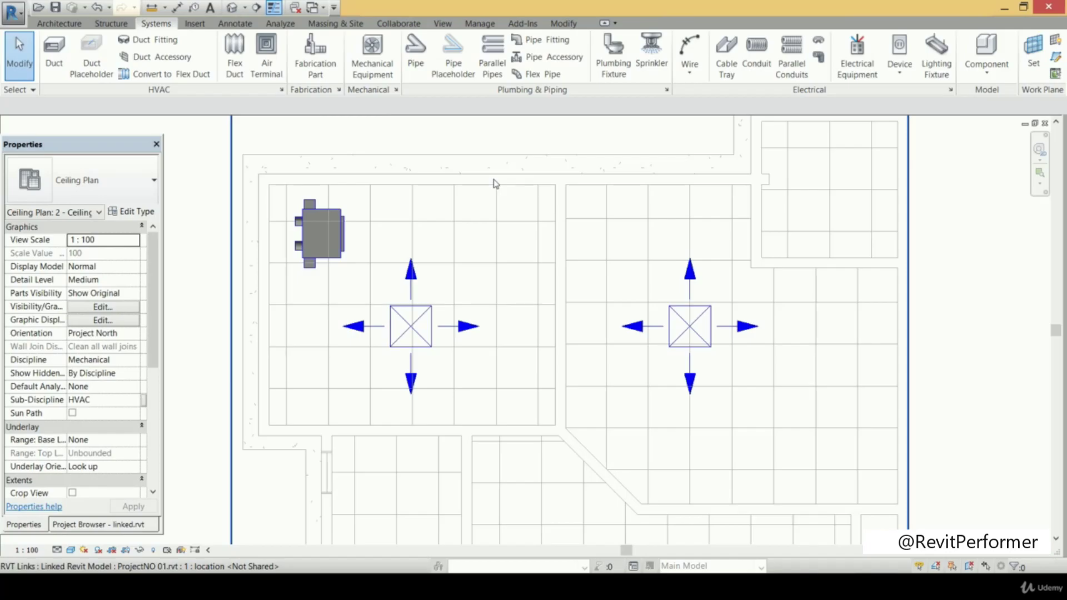
# - Start generating a duct layout for Auto_system from the first diffuser and display the Network solutions
pyautogui.click(425, 348)
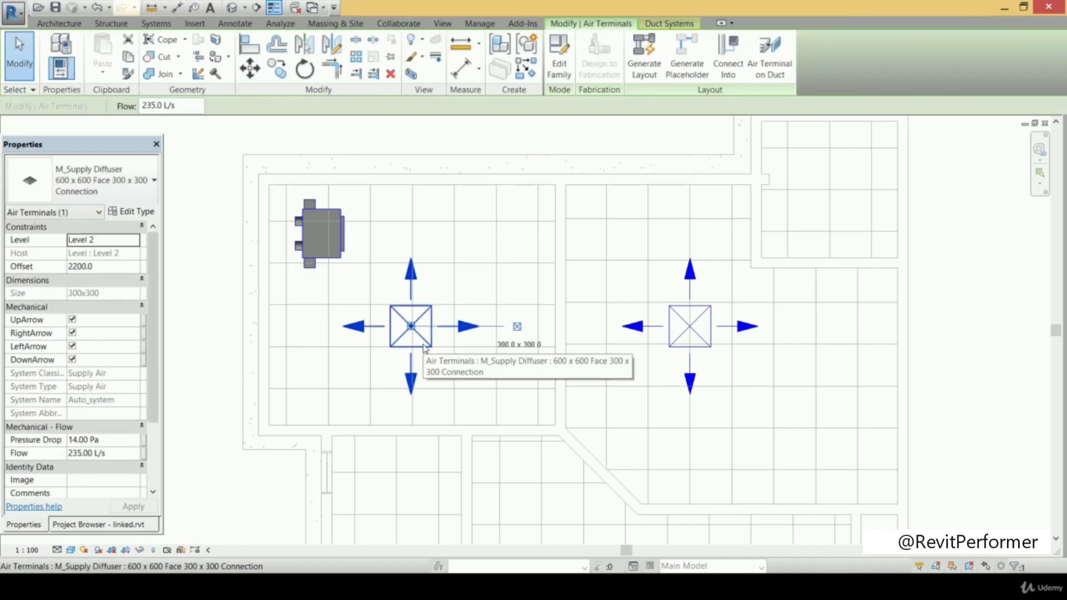
pyautogui.press('Tab')
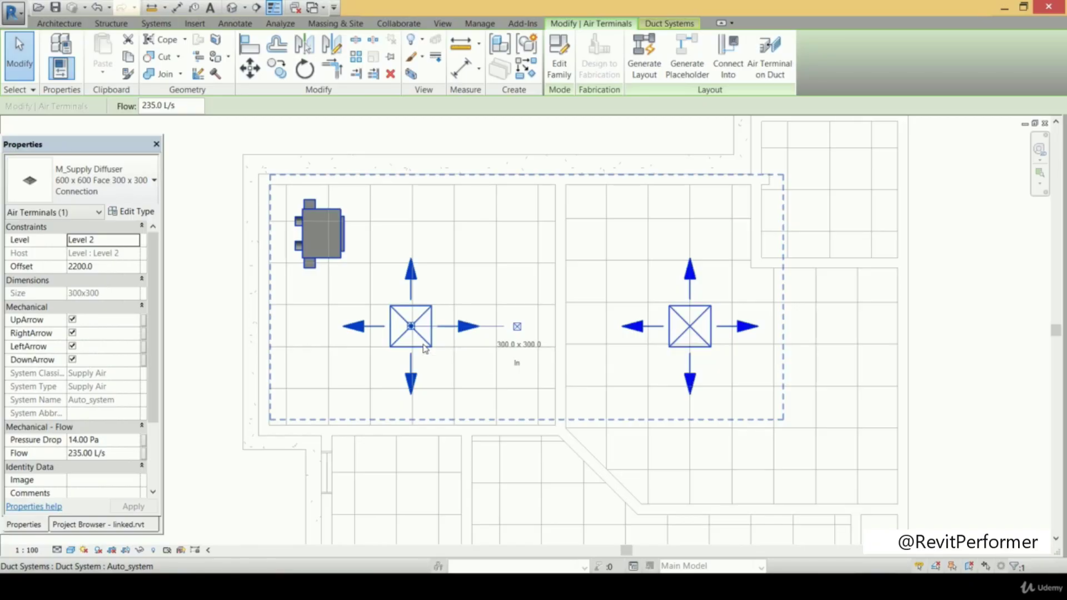
pyautogui.click(655, 77)
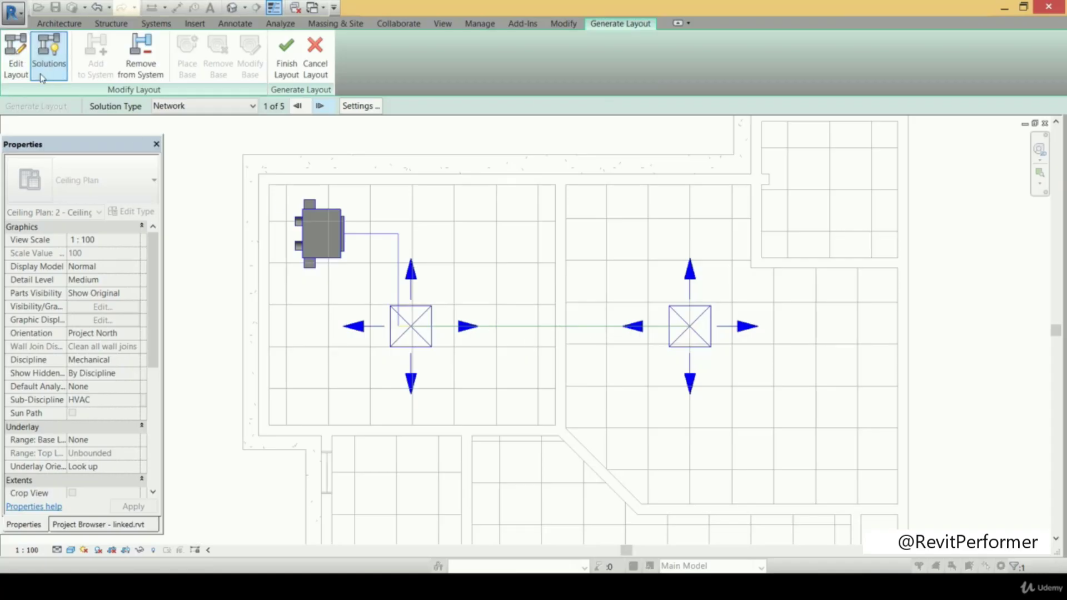
pyautogui.click(63, 59)
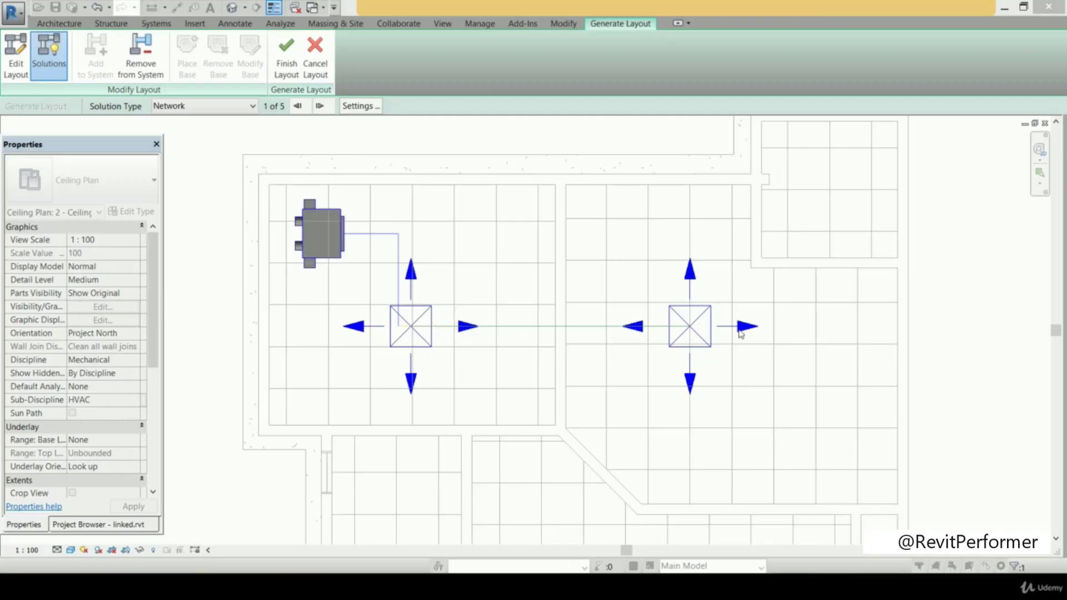
# - Compare the Network routing solutions, finish the layout with solution 3 and inspect the generated ducts
pyautogui.click(320, 106)
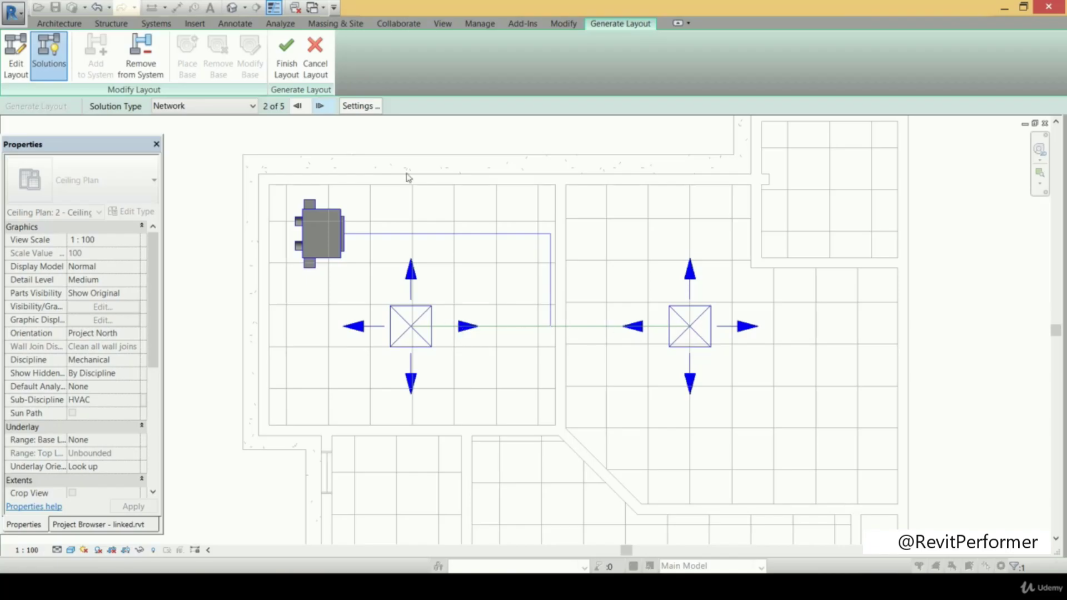
pyautogui.click(320, 106)
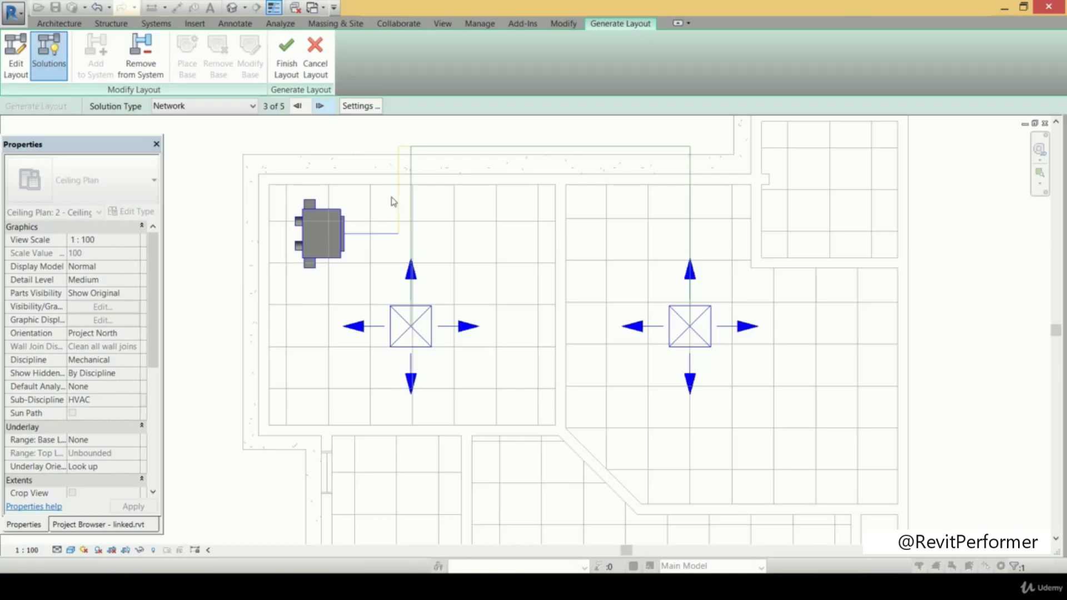
pyautogui.click(320, 106)
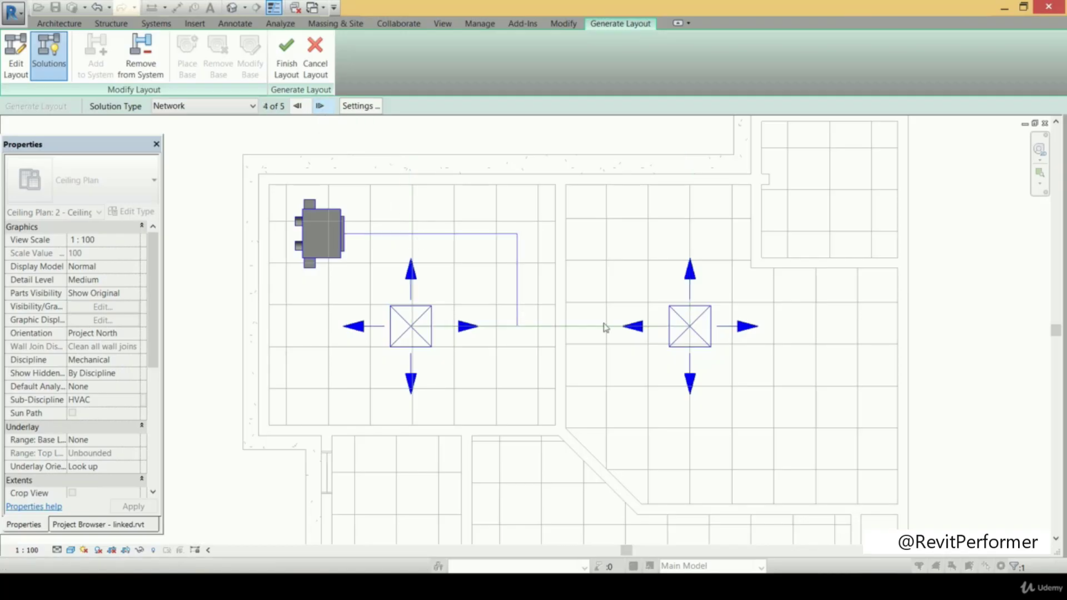
pyautogui.click(321, 106)
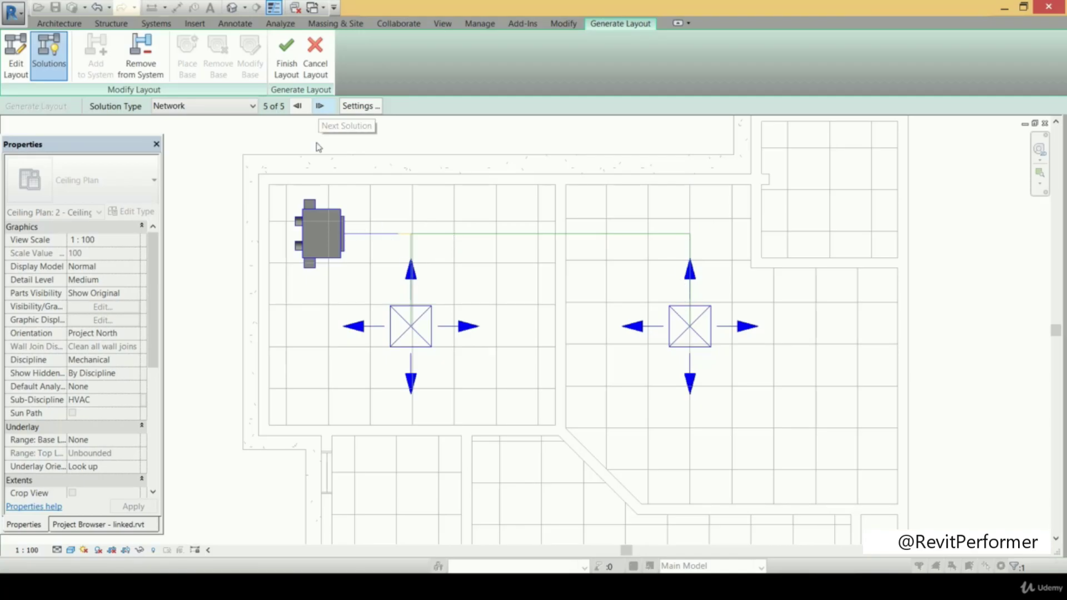
pyautogui.click(297, 107)
pyautogui.click(297, 107)
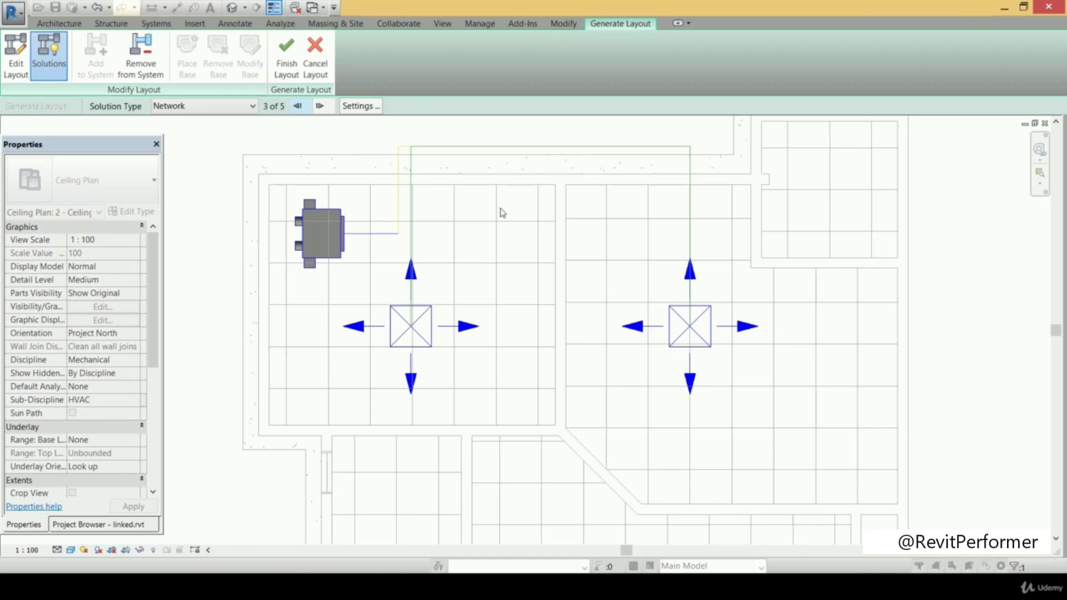
pyautogui.click(293, 74)
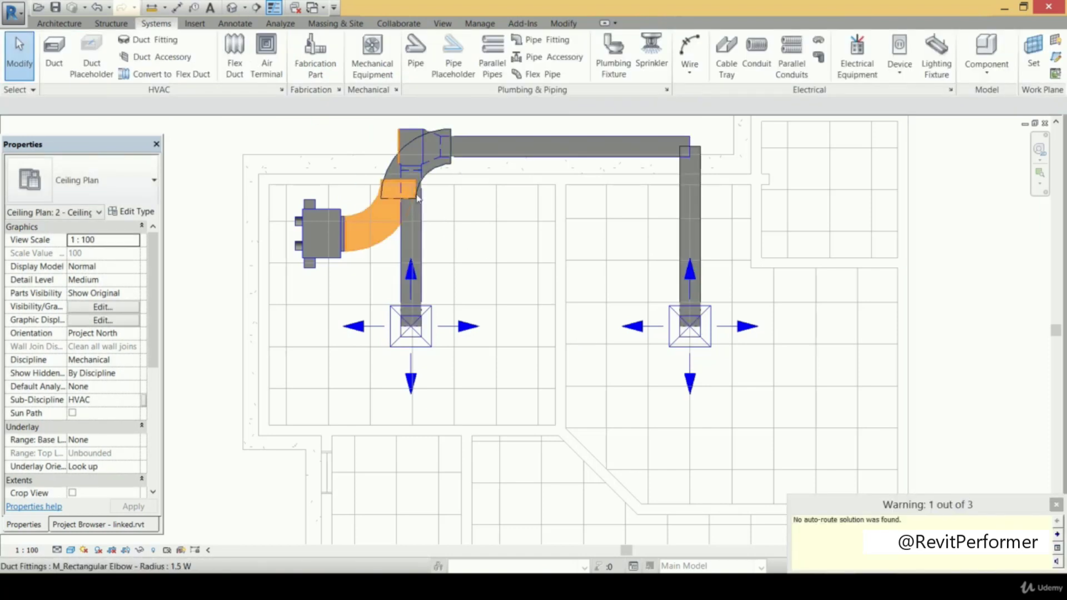
pyautogui.scroll(-2, 456, 186)
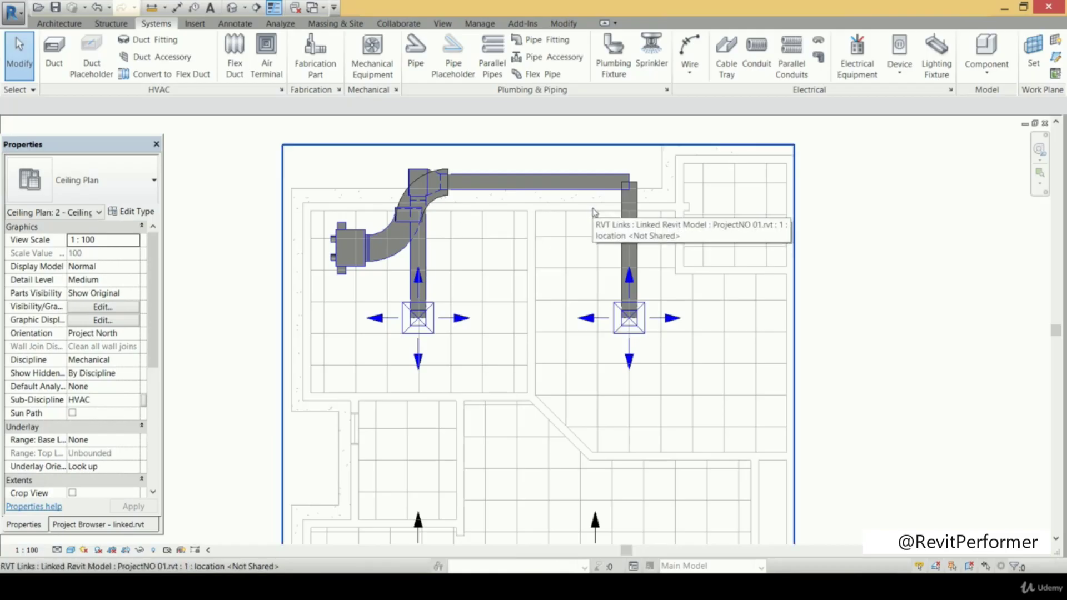
pyautogui.scroll(2, 595, 211)
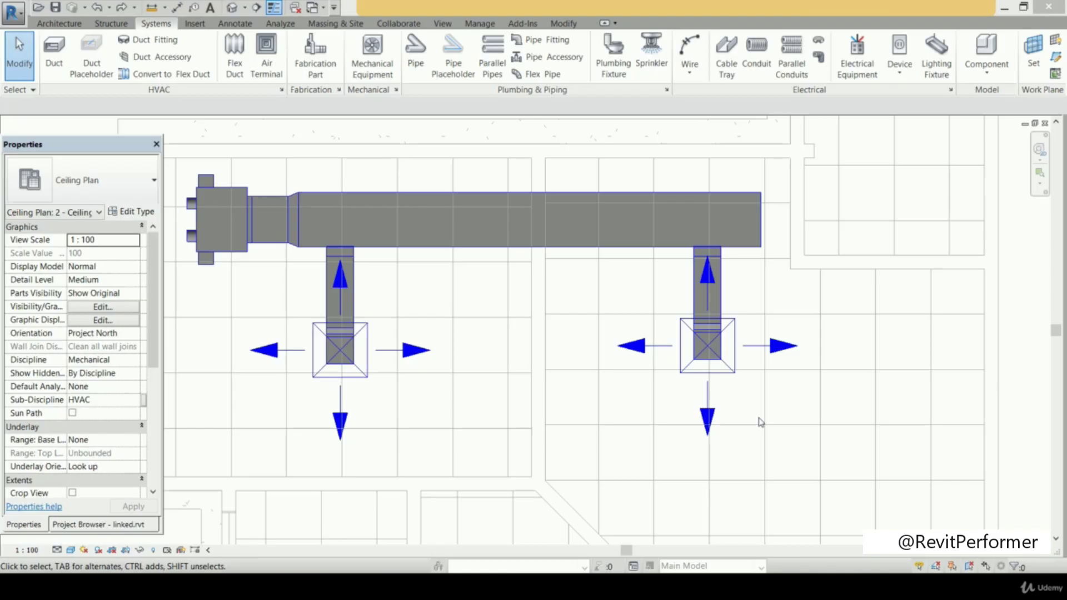
pyautogui.scroll(-7, 600, 330)
pyautogui.moveTo(574, 342); pyautogui.dragTo(539, 335, button='middle')
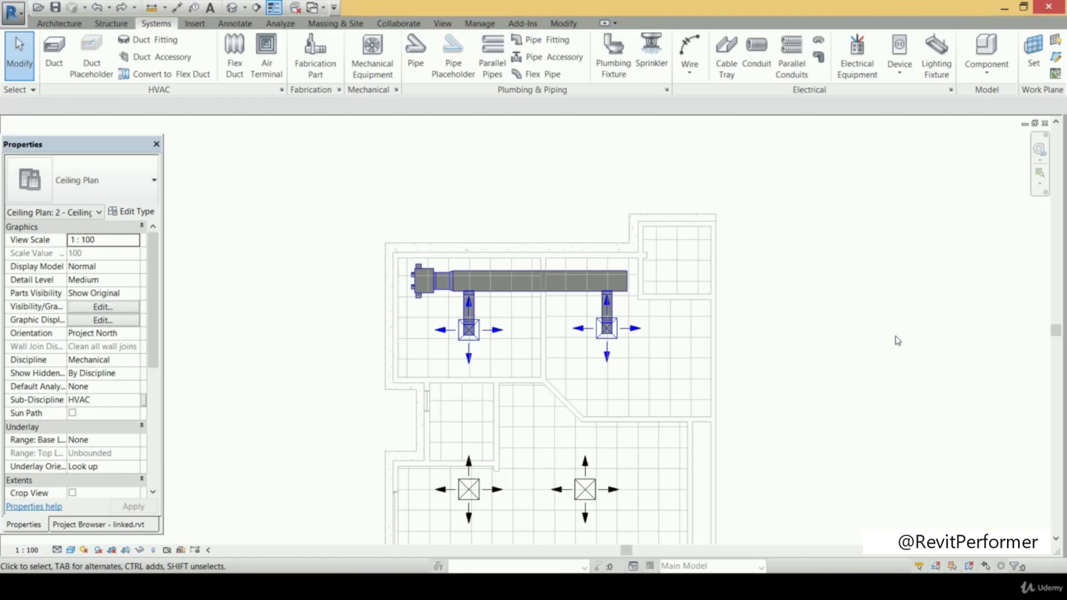
pyautogui.scroll(1, 794, 328)
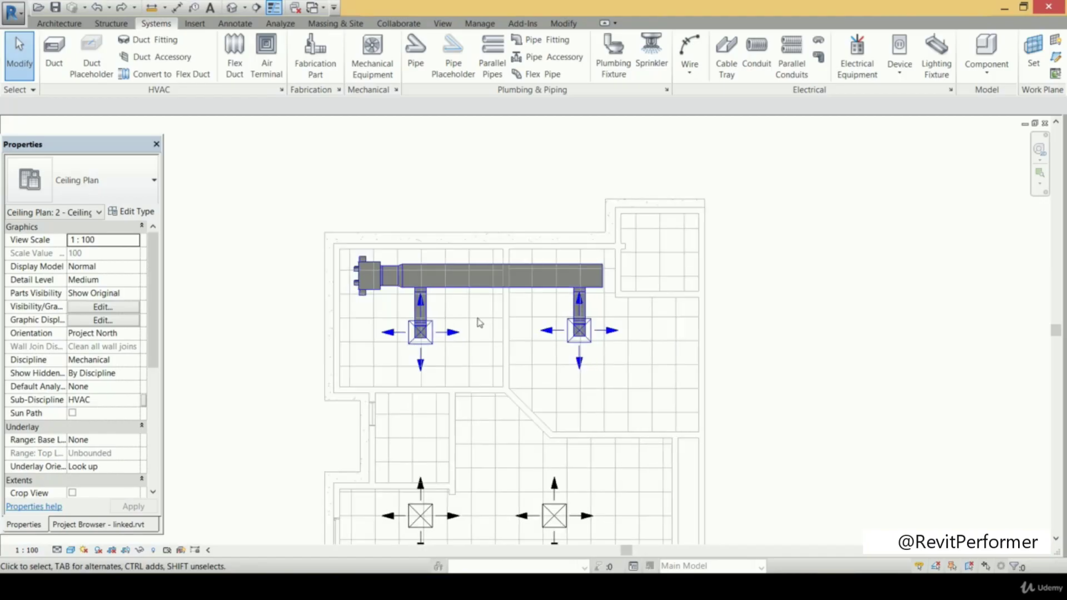
pyautogui.scroll(2, 464, 316)
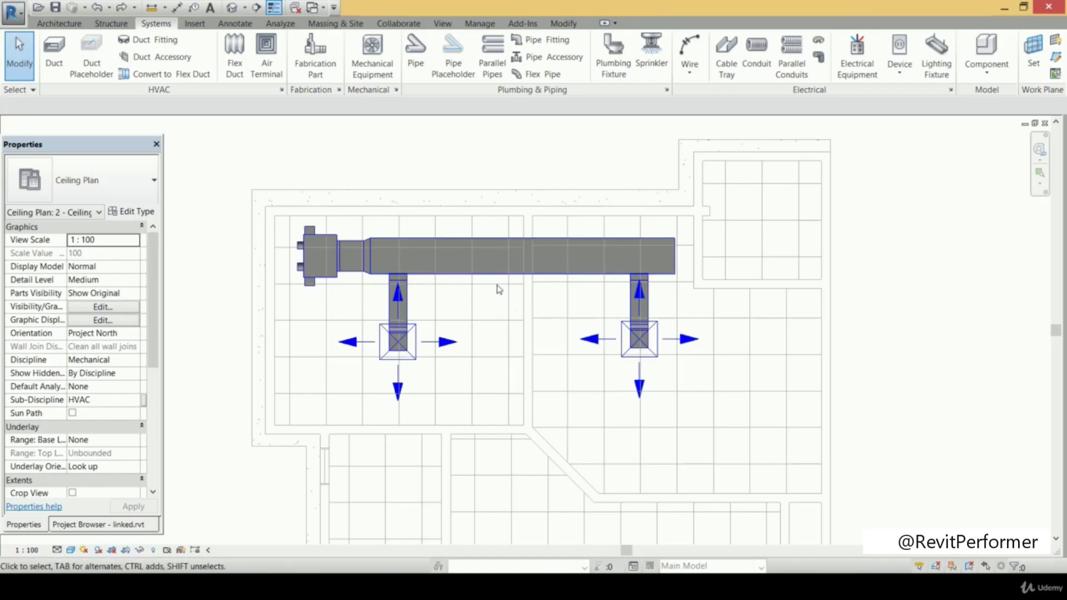
pyautogui.scroll(2, 626, 350)
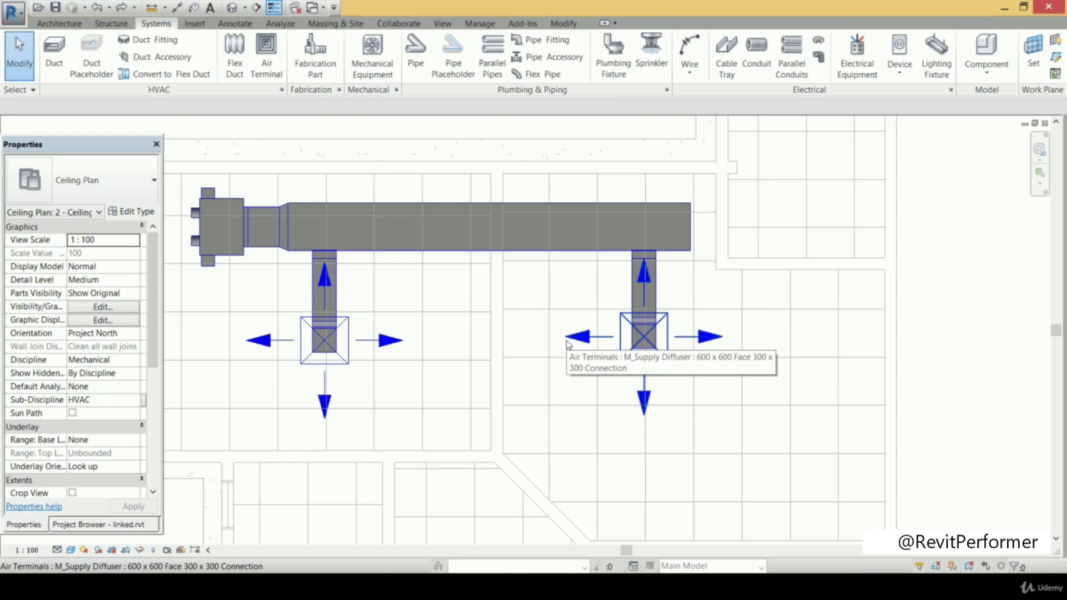
# - Create a duct similar to the first diffuser's branch and draw it about 1100 mm down from the main duct, between the two diffusers
pyautogui.scroll(2, 337, 296)
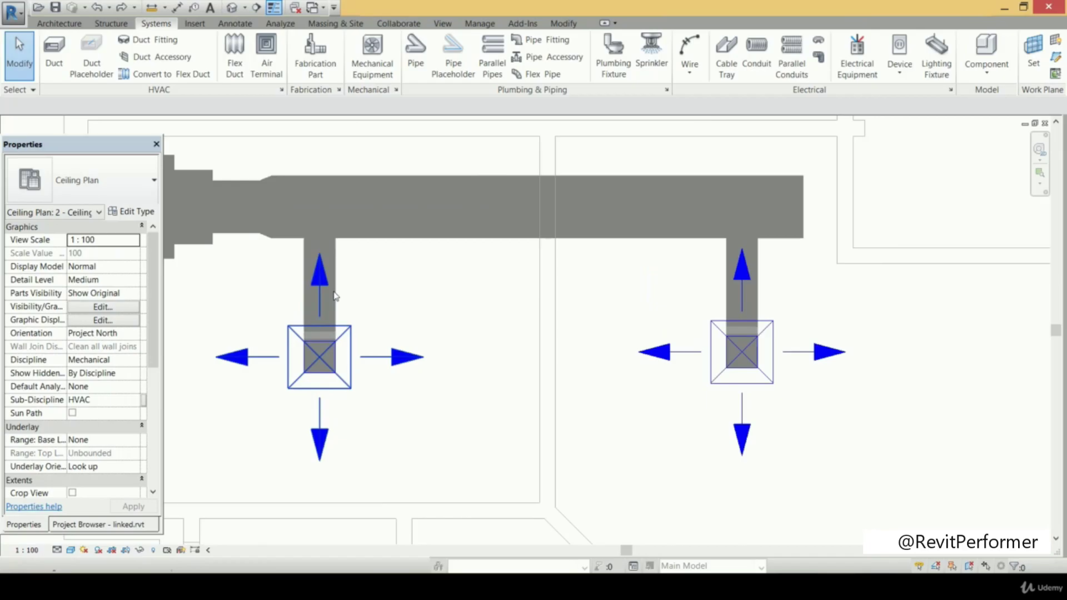
pyautogui.click(336, 296)
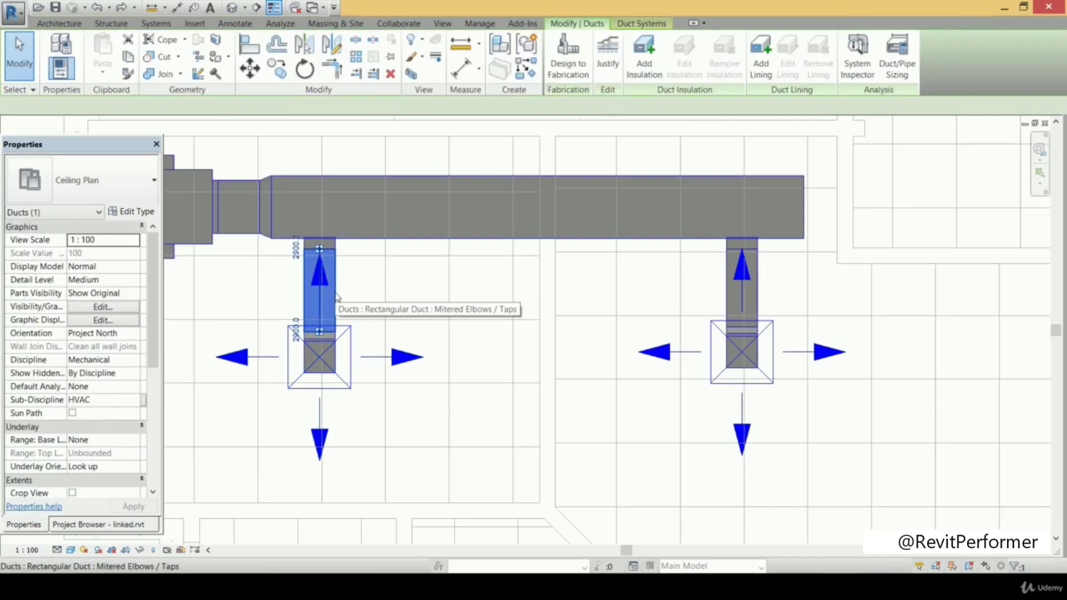
pyautogui.rightClick(337, 297)
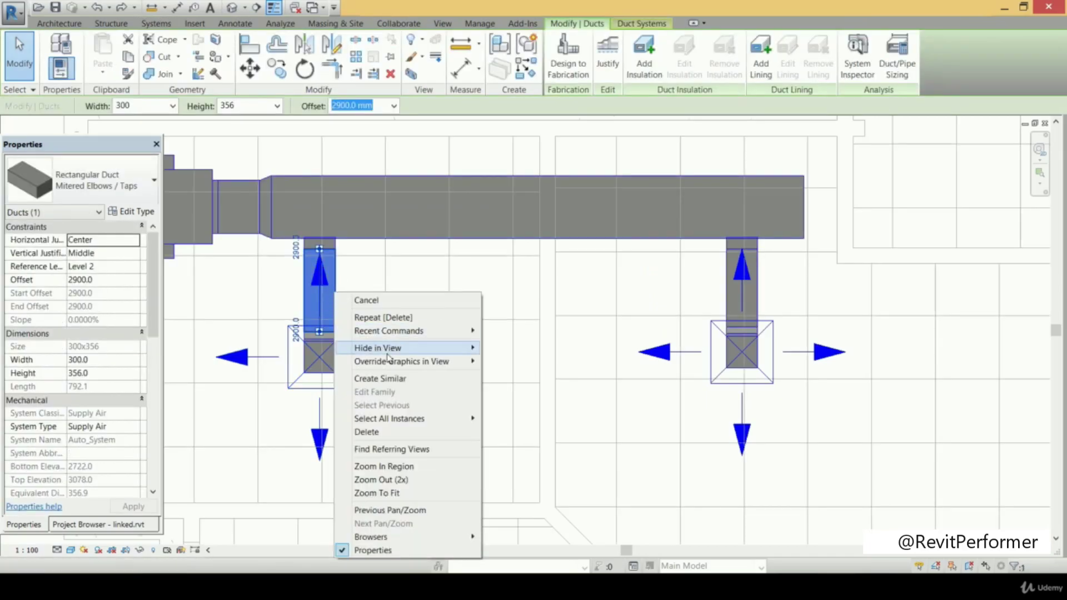
pyautogui.click(431, 379)
pyautogui.click(455, 242)
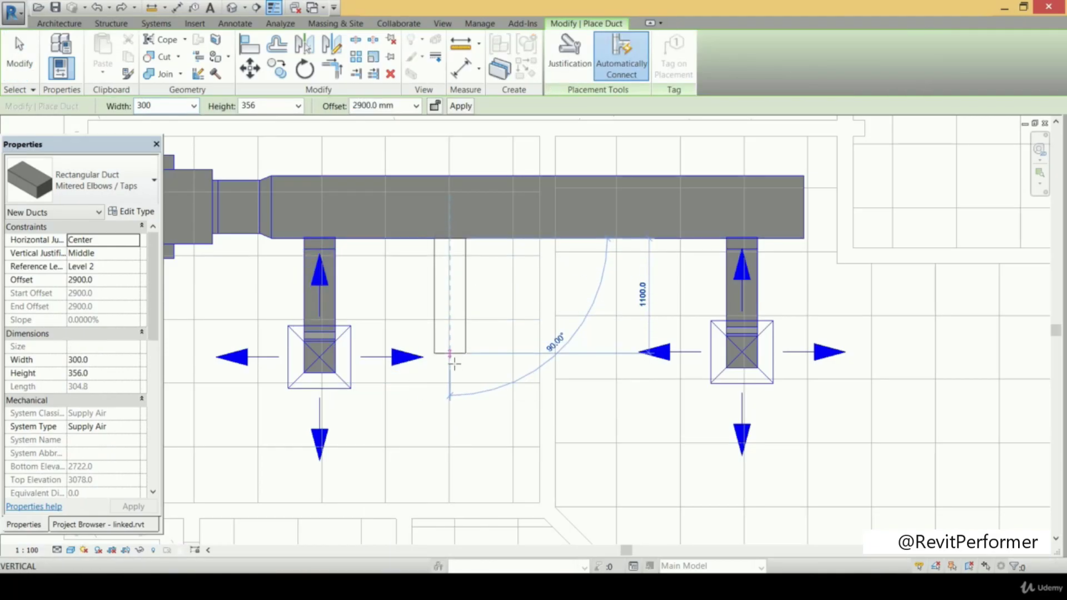
pyautogui.click(454, 364)
pyautogui.press('Escape')
pyautogui.press('Escape')
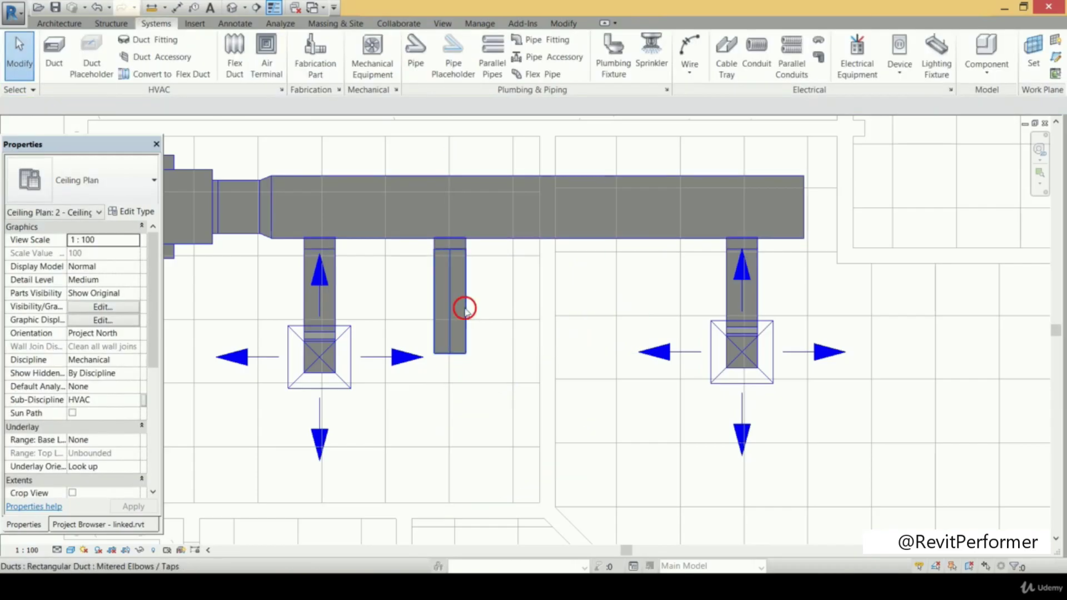
# - Compare the size and offset properties of the new branch duct with those of the first diffuser's branch
pyautogui.click(464, 308)
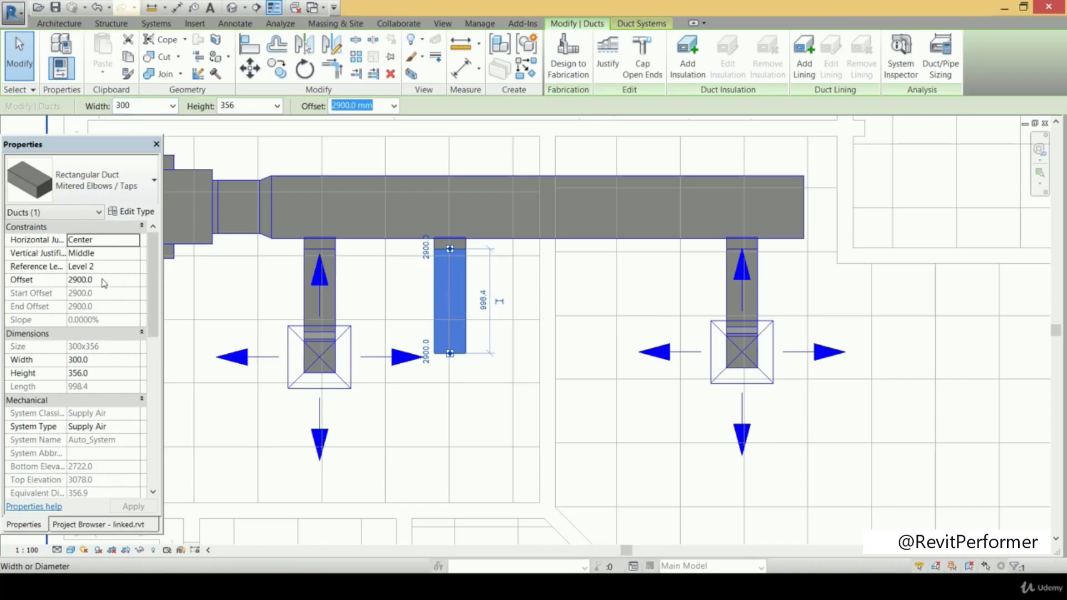
pyautogui.press('Escape')
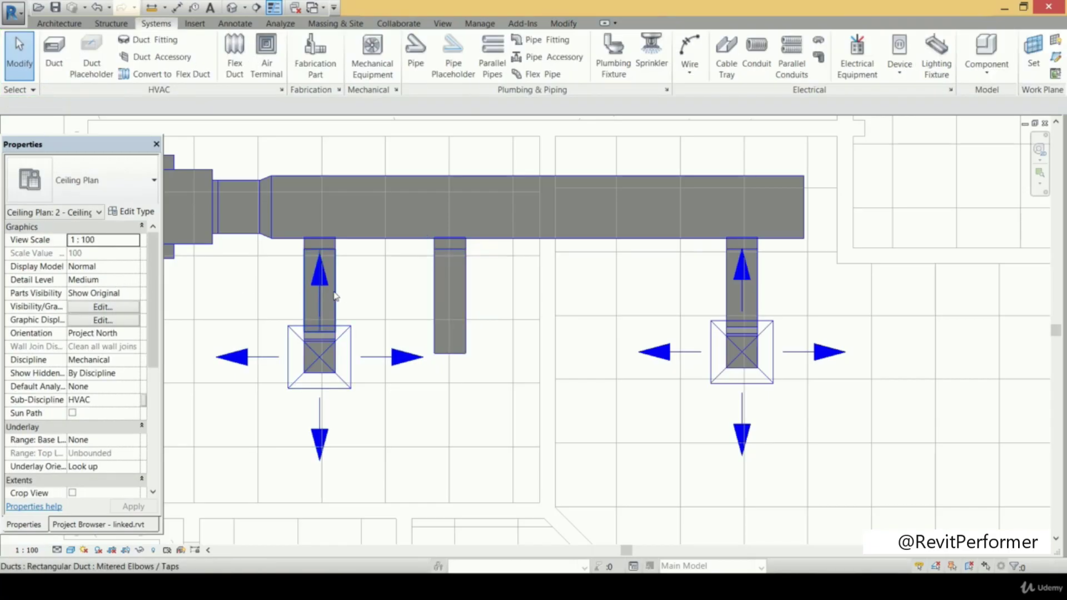
pyautogui.click(334, 295)
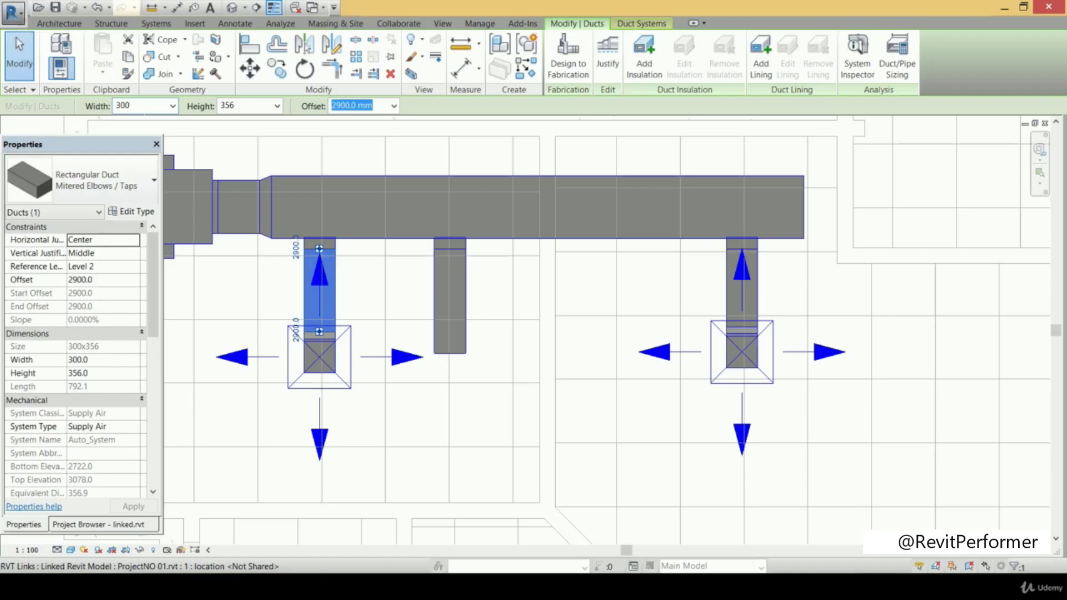
pyautogui.press('Escape')
pyautogui.press('Escape')
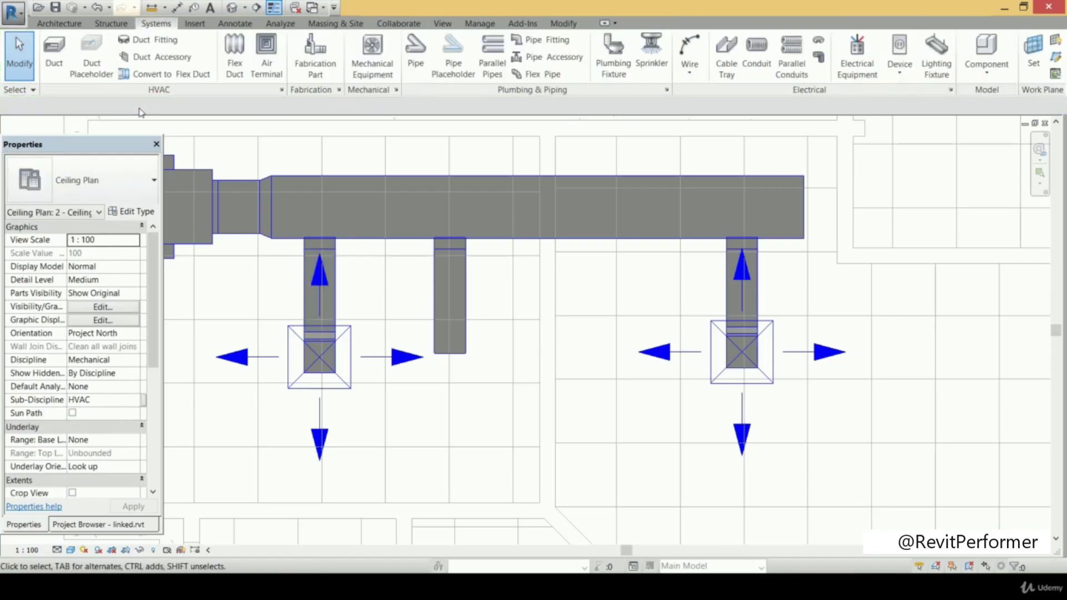
# - Draw a separate horizontal 300 x 356 mm Mitered Elbows / Taps duct at 2900 mm offset, below the second diffuser
pyautogui.scroll(-4, 295, 115)
pyautogui.moveTo(295, 115); pyautogui.dragTo(379, 265, button='middle')
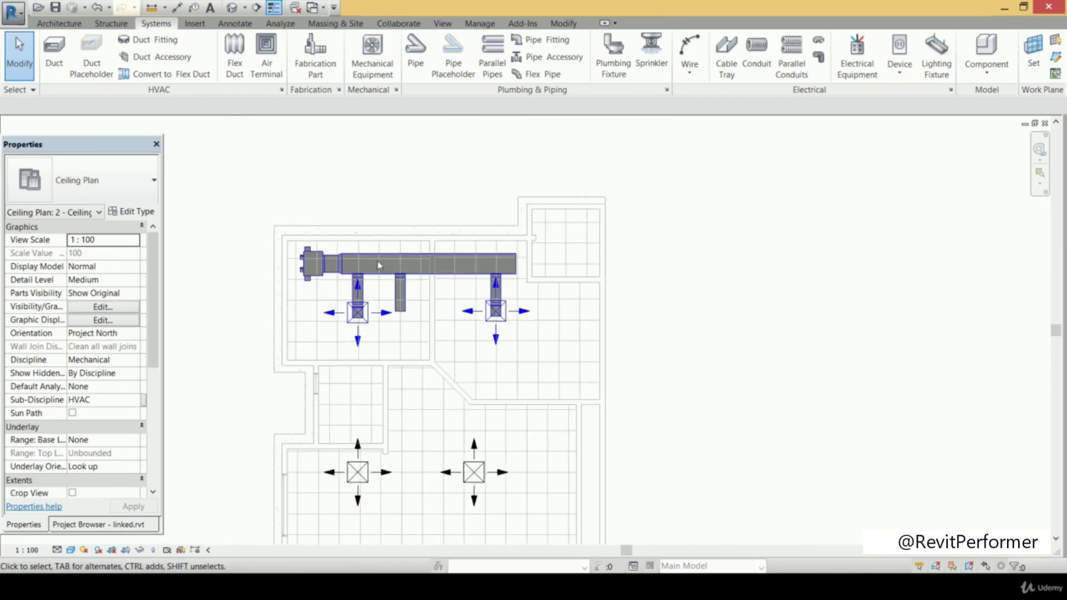
pyautogui.scroll(1, 654, 365)
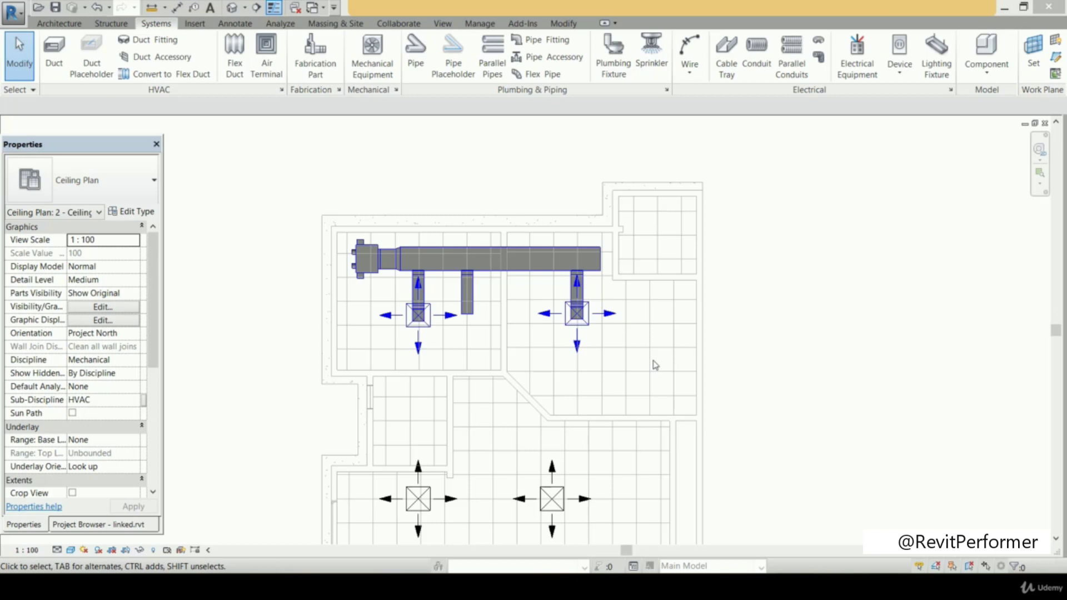
pyautogui.scroll(2, 655, 365)
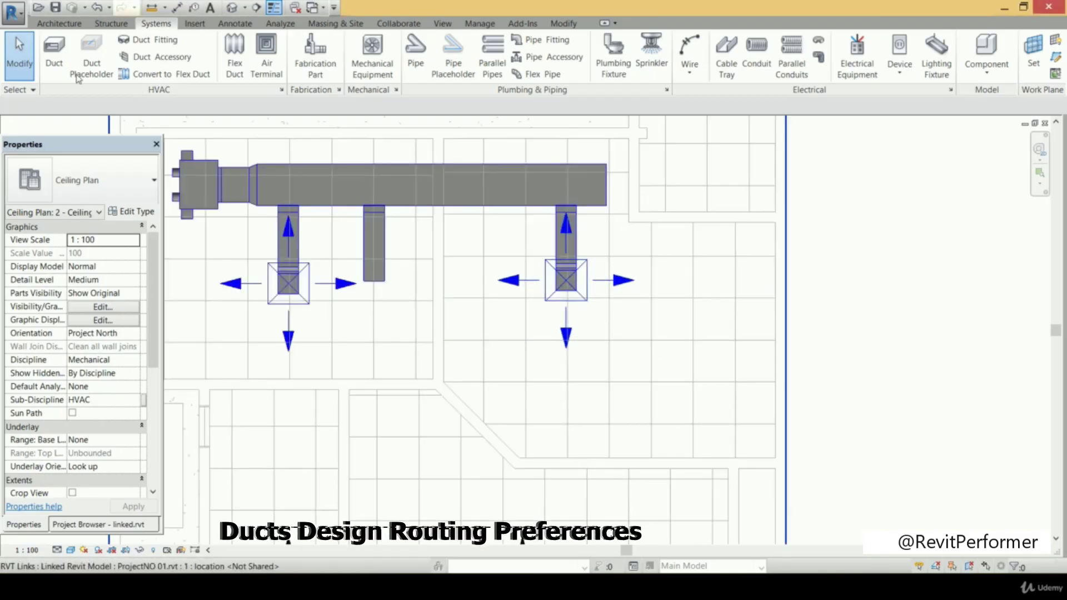
pyautogui.click(55, 64)
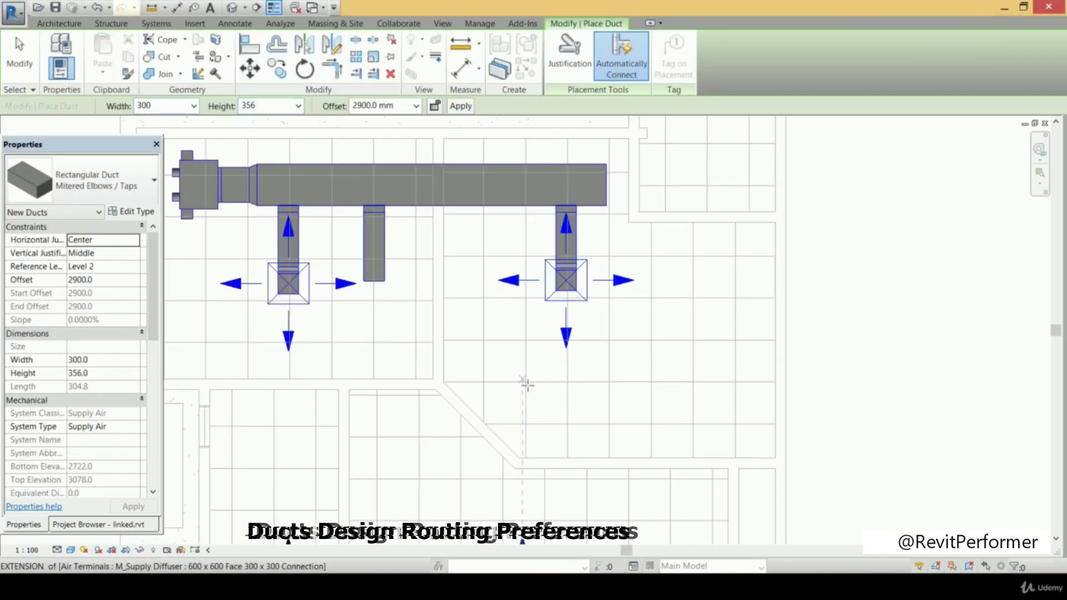
pyautogui.click(661, 380)
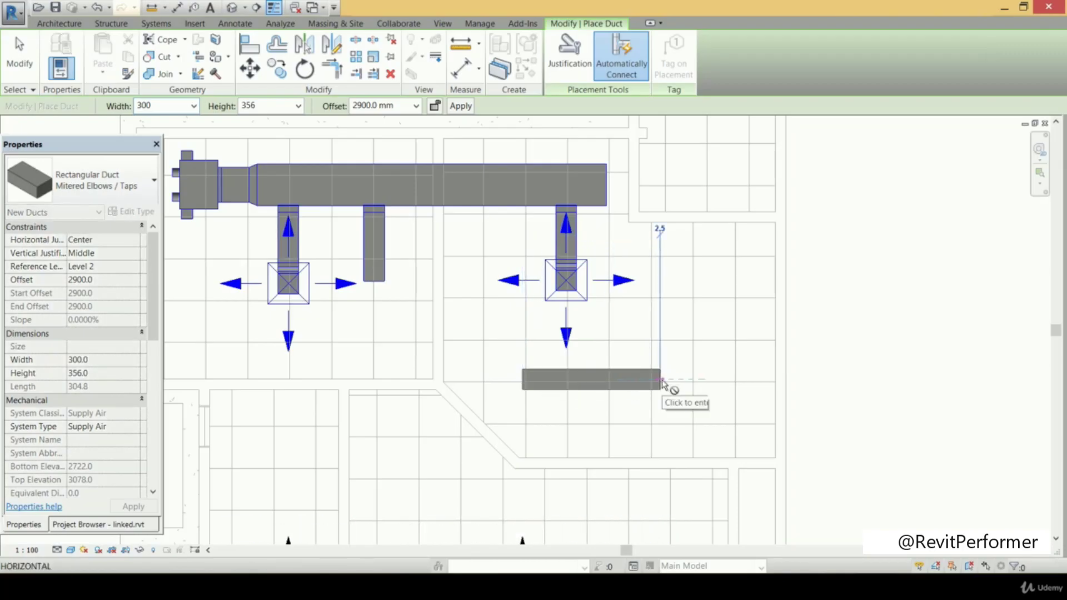
pyautogui.press('Escape')
pyautogui.press('Escape')
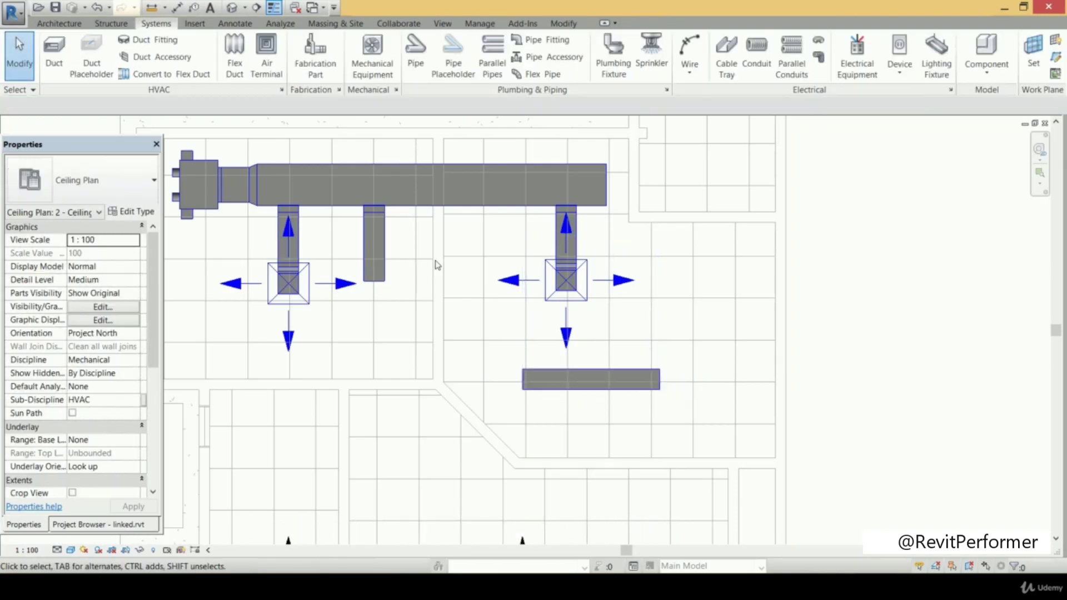
# - Extend the separate horizontal duct from its right end with a 100 mm wide section and inspect the transition between the widths
pyautogui.click(54, 56)
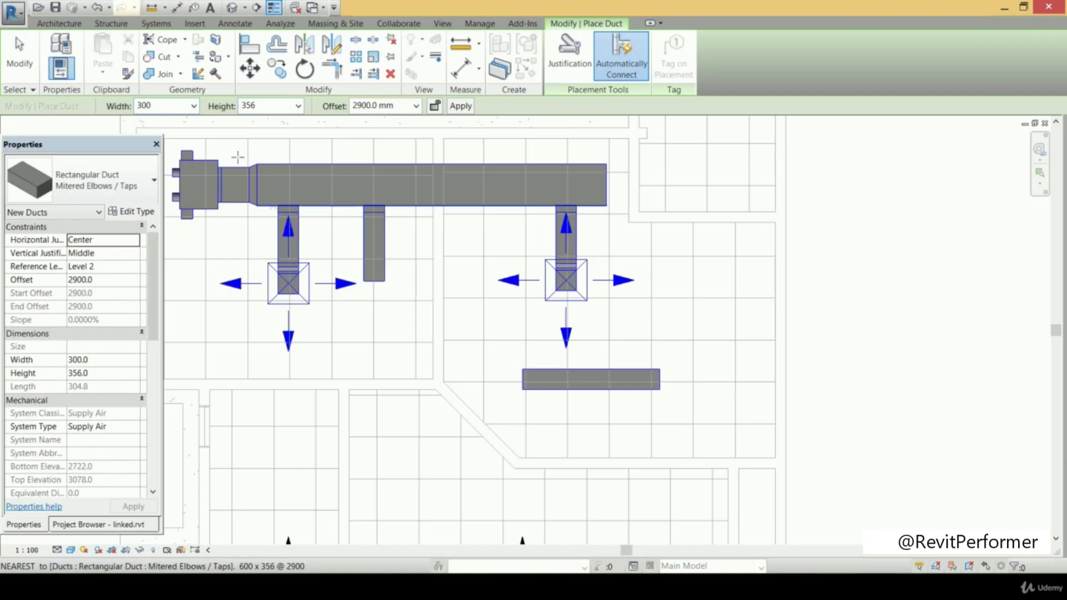
pyautogui.click(161, 105)
pyautogui.write('100')
pyautogui.press('Return')
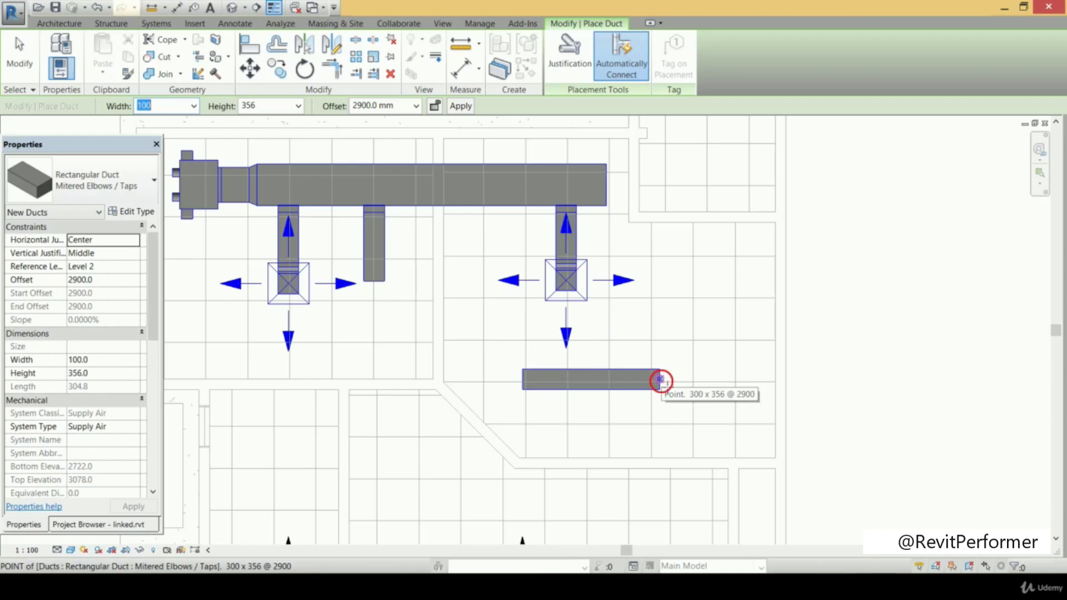
pyautogui.click(660, 379)
pyautogui.click(755, 384)
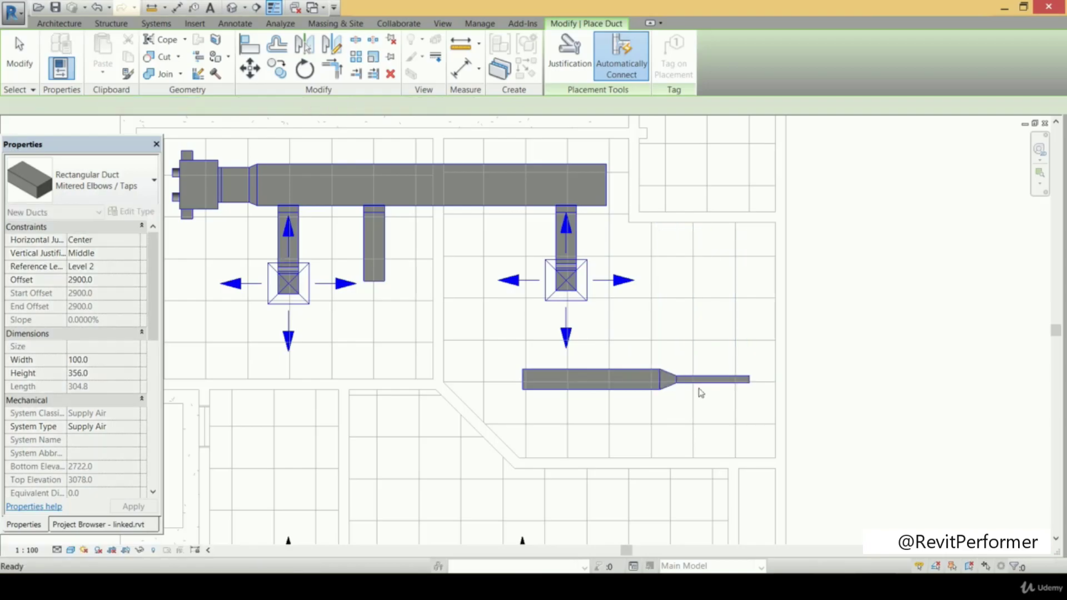
pyautogui.scroll(3, 667, 403)
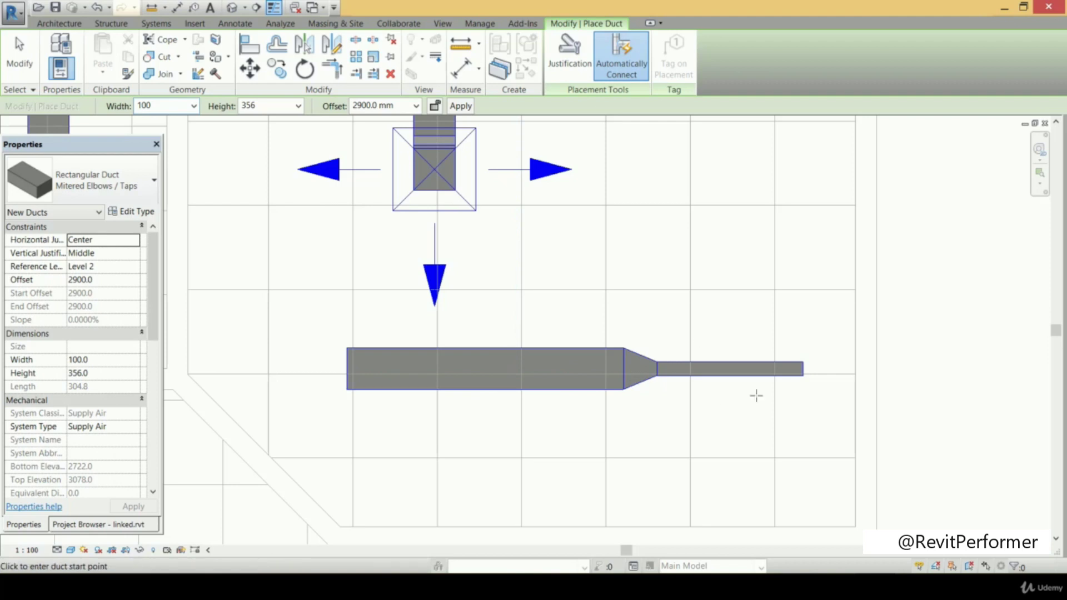
pyautogui.scroll(2, 729, 416)
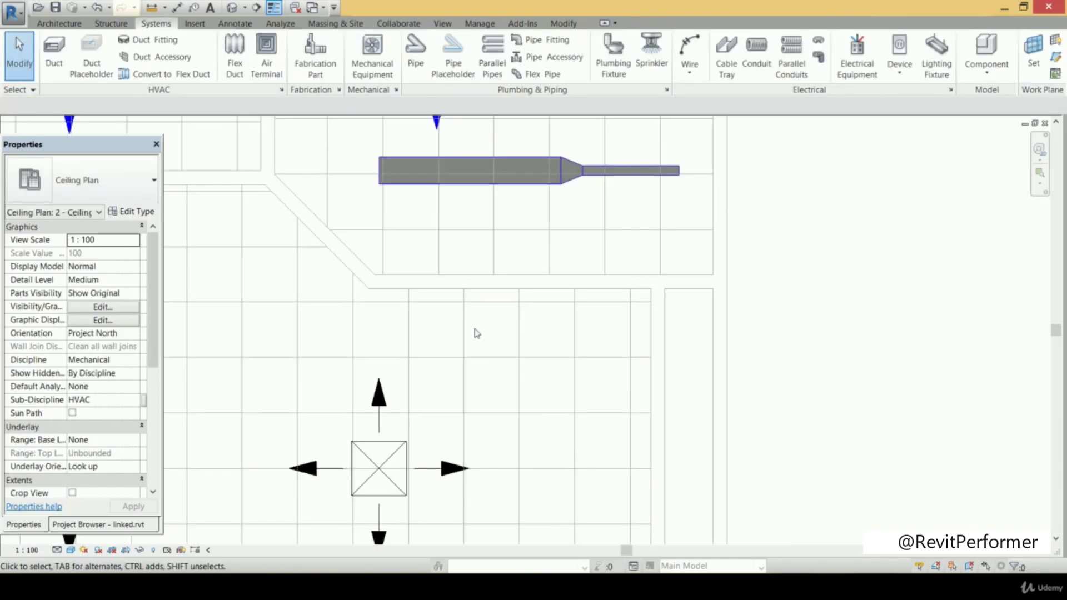
# - Draw an L-shaped 100 x 356 mm Radius Elbows / Taps duct in the room below, running horizontally and turning 90° downward
pyautogui.scroll(-2, 476, 333)
pyautogui.click(56, 56)
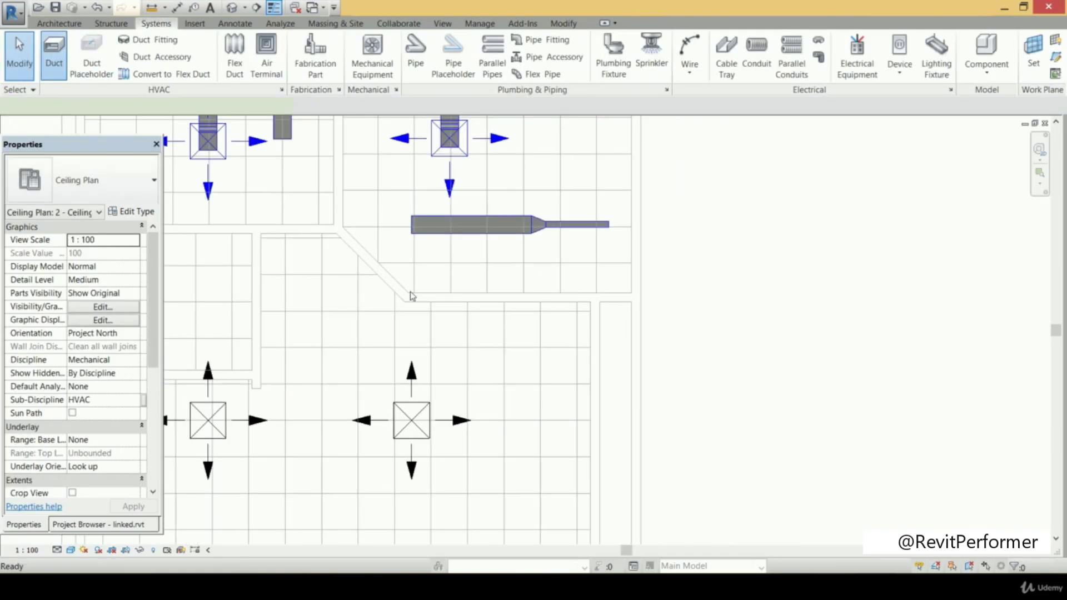
pyautogui.click(460, 324)
pyautogui.click(556, 324)
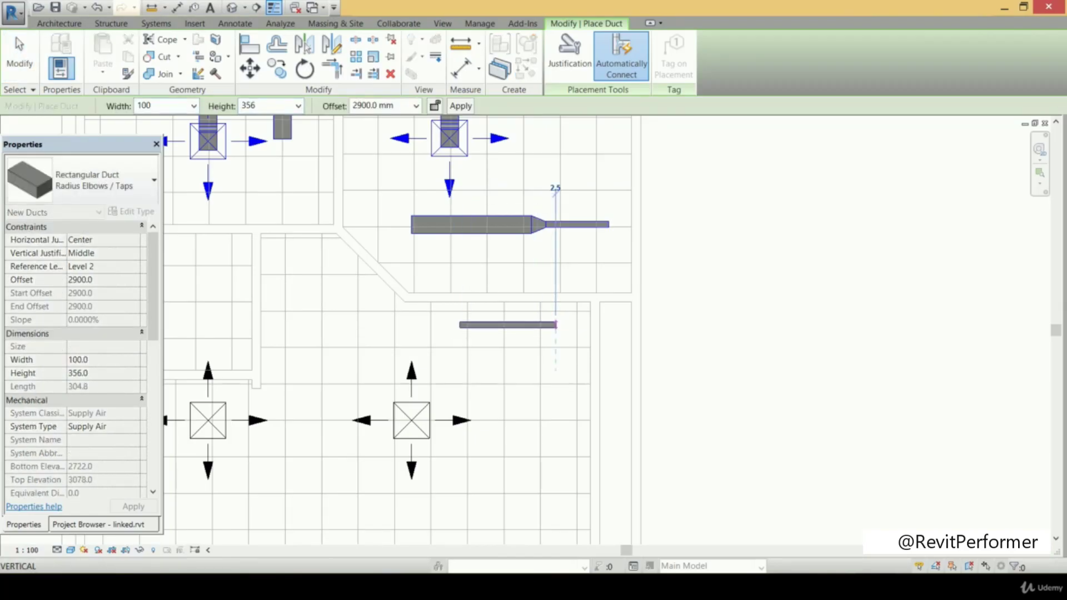
pyautogui.click(557, 440)
pyautogui.press('Escape')
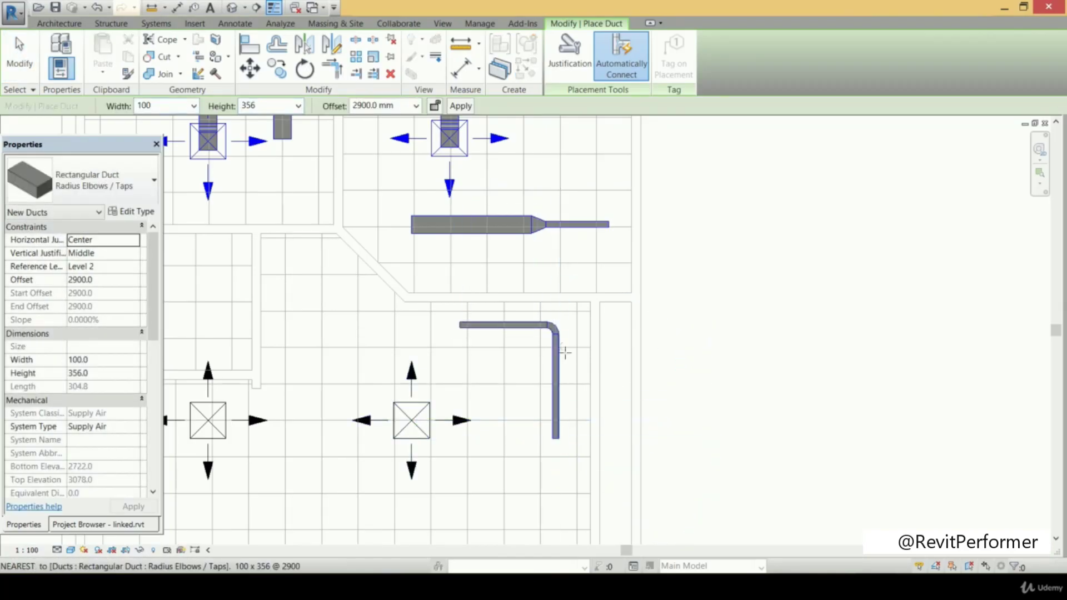
pyautogui.scroll(5, 565, 350)
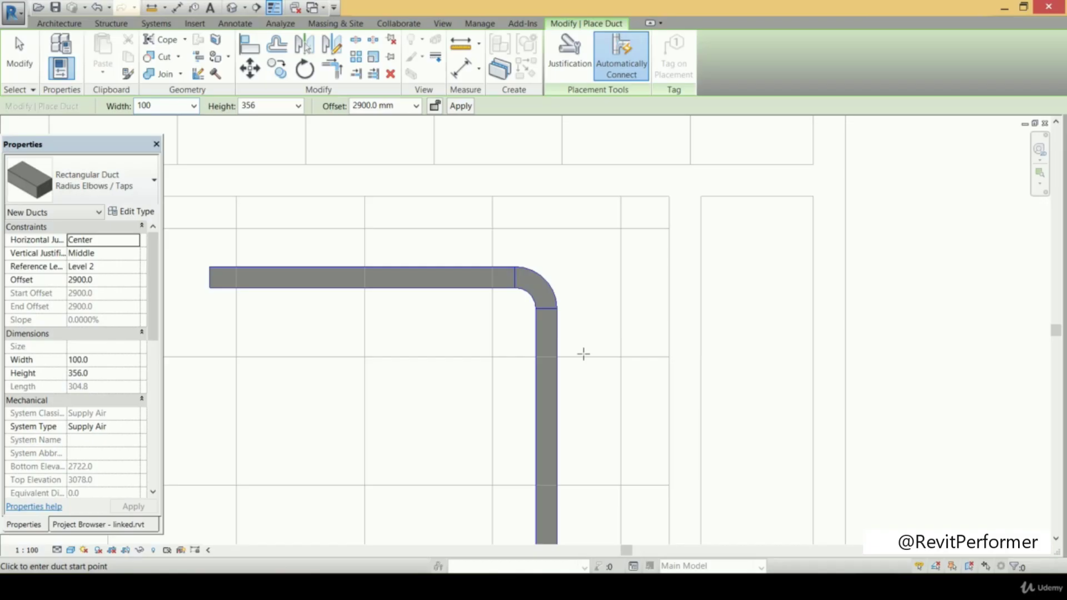
pyautogui.press('Escape')
pyautogui.press('Escape')
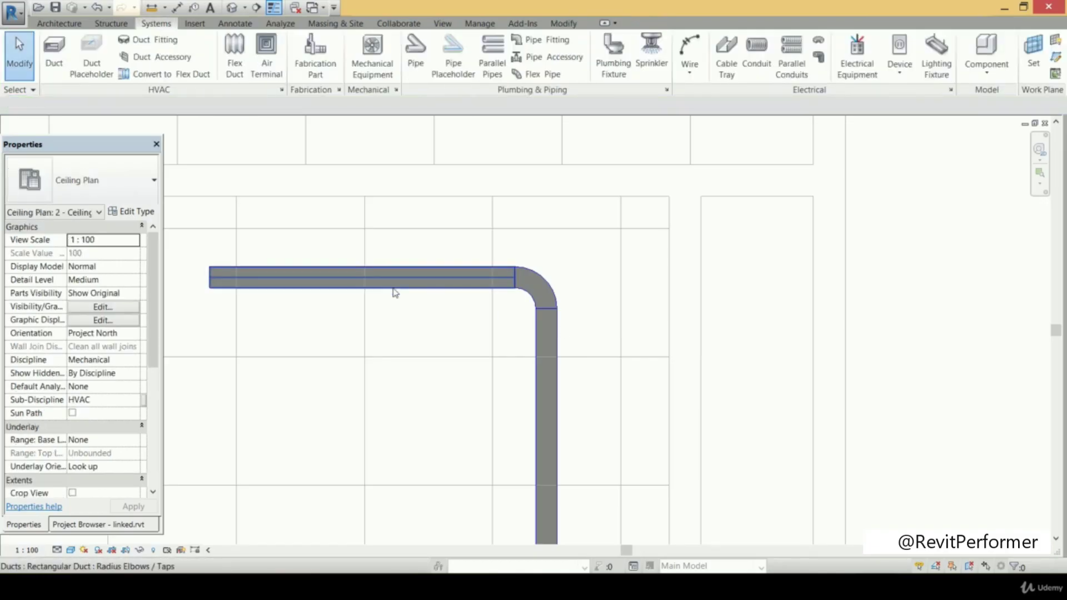
# - Open the routing preferences of the L-shaped duct's type, Radius Elbows / Taps
pyautogui.click(395, 292)
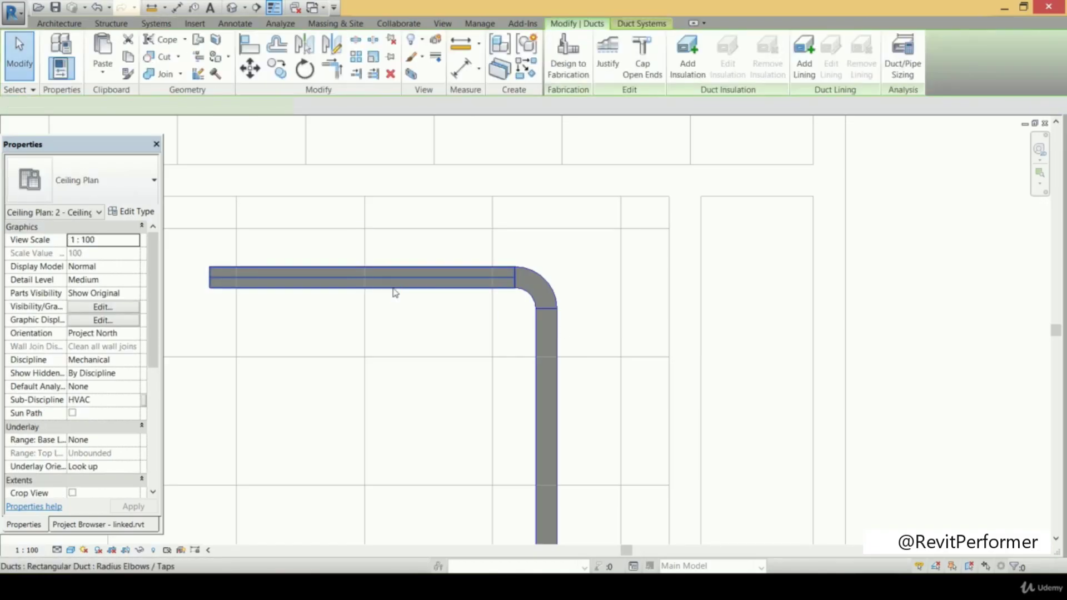
pyautogui.click(143, 212)
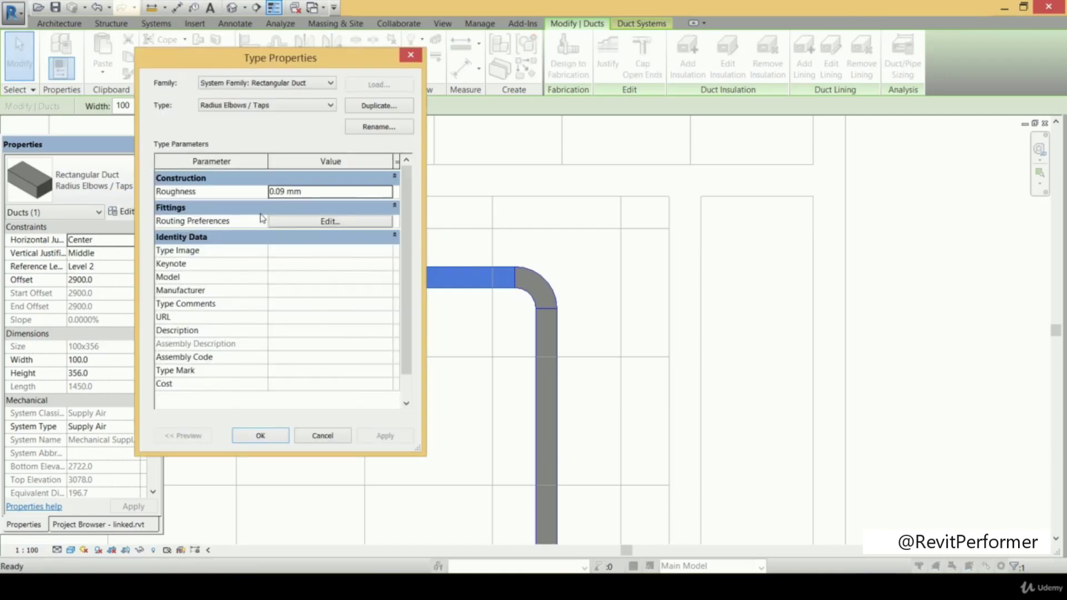
pyautogui.click(349, 221)
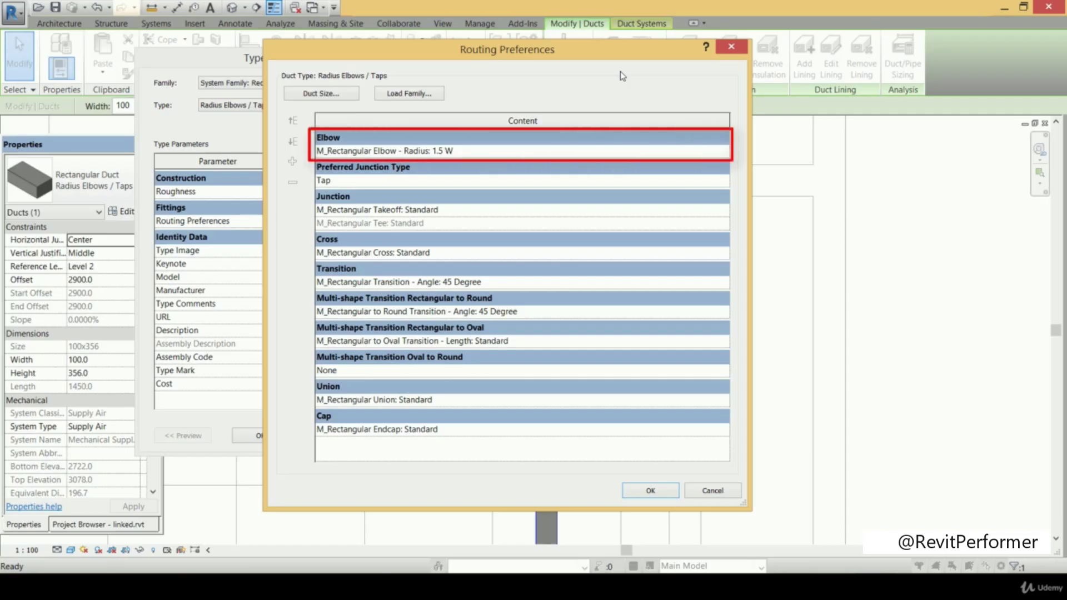
# - Try M_Rectangular Elbow - Mitered: Standard as the elbow fitting of the Radius Elbows / Taps duct type
pyautogui.click(700, 150)
pyautogui.click(724, 151)
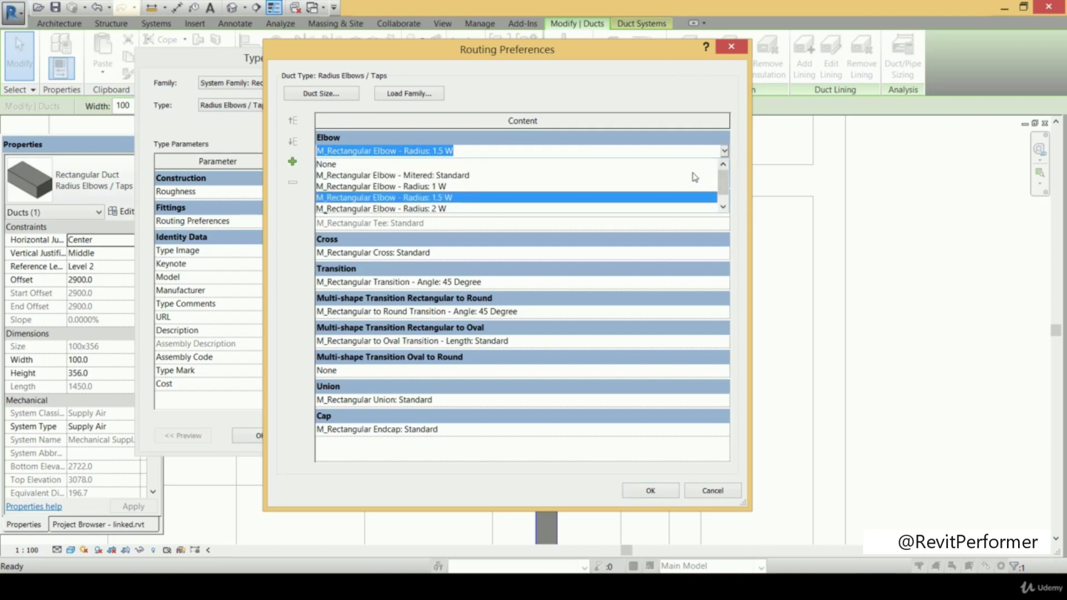
pyautogui.click(461, 174)
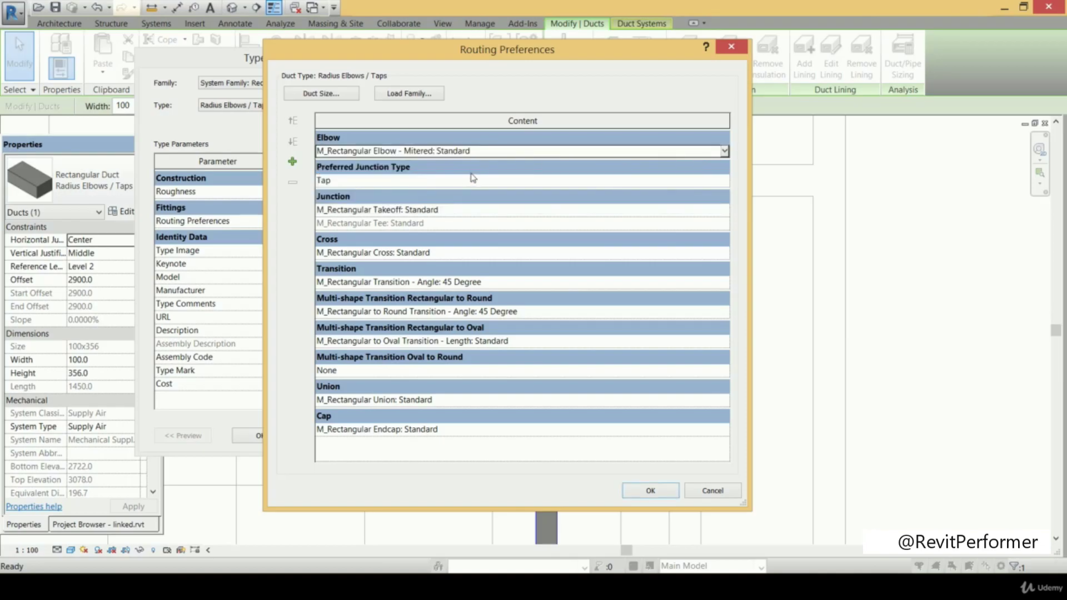
# - Set the elbow fitting of the Radius Elbows / Taps duct type to M_Rectangular Elbow - Radius: 2 W
pyautogui.click(725, 151)
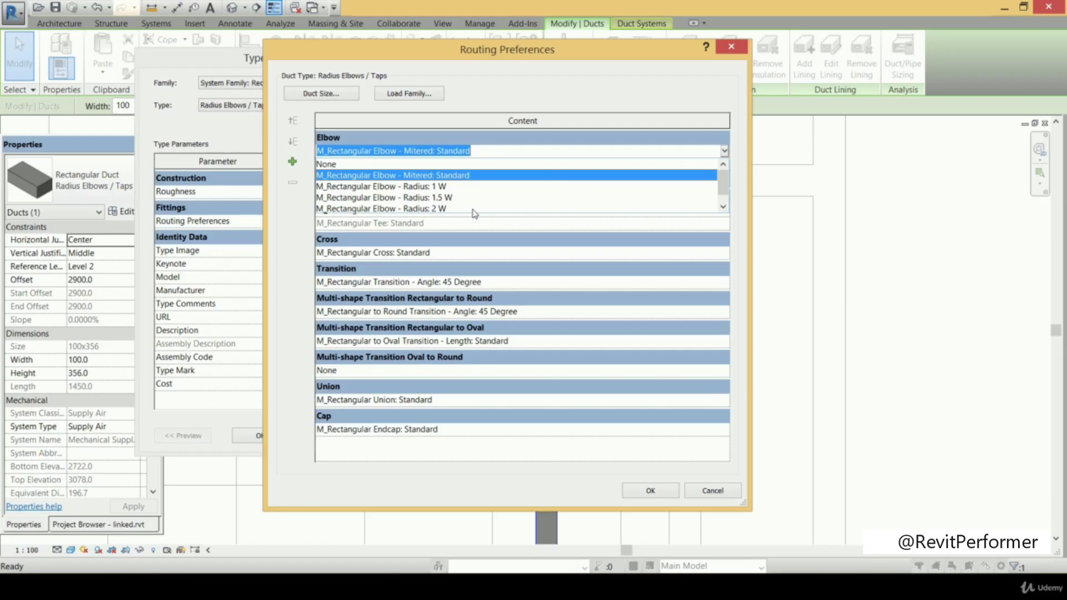
pyautogui.moveTo(723, 187); pyautogui.dragTo(723, 196)
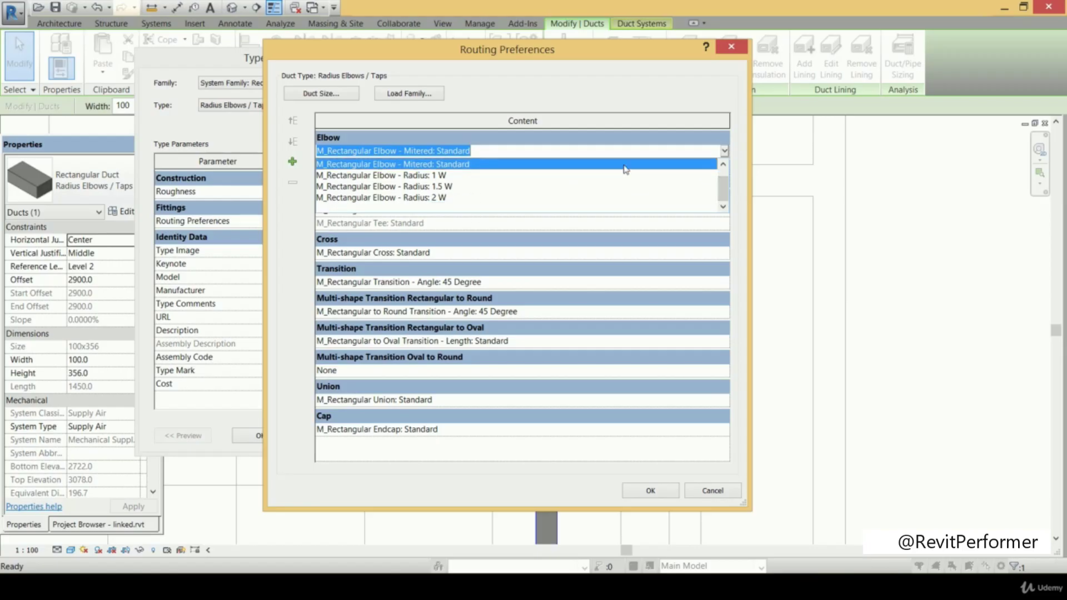
pyautogui.click(442, 198)
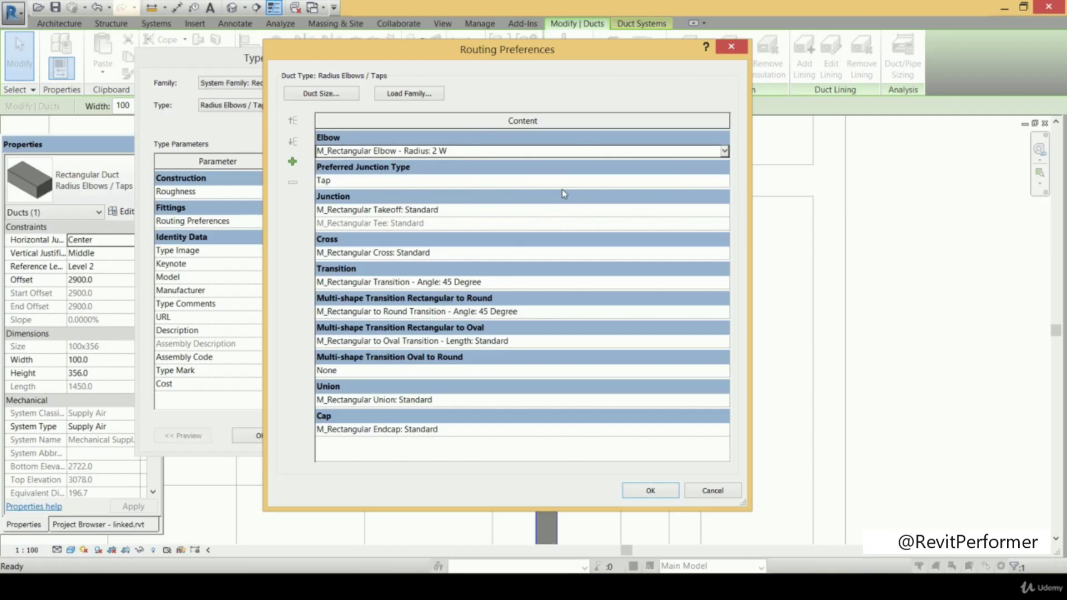
pyautogui.click(577, 151)
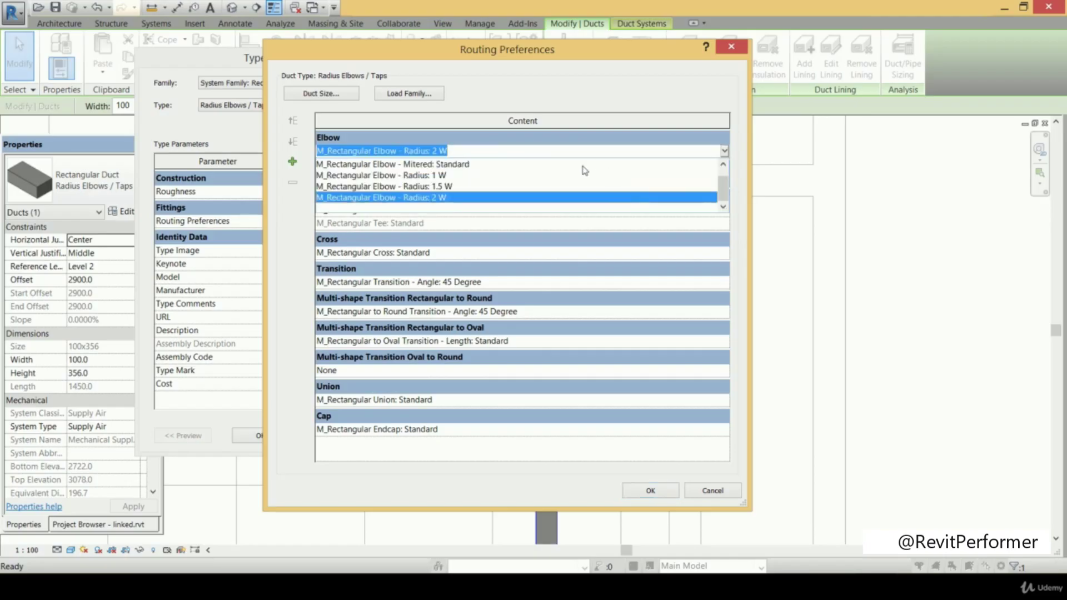
pyautogui.click(724, 151)
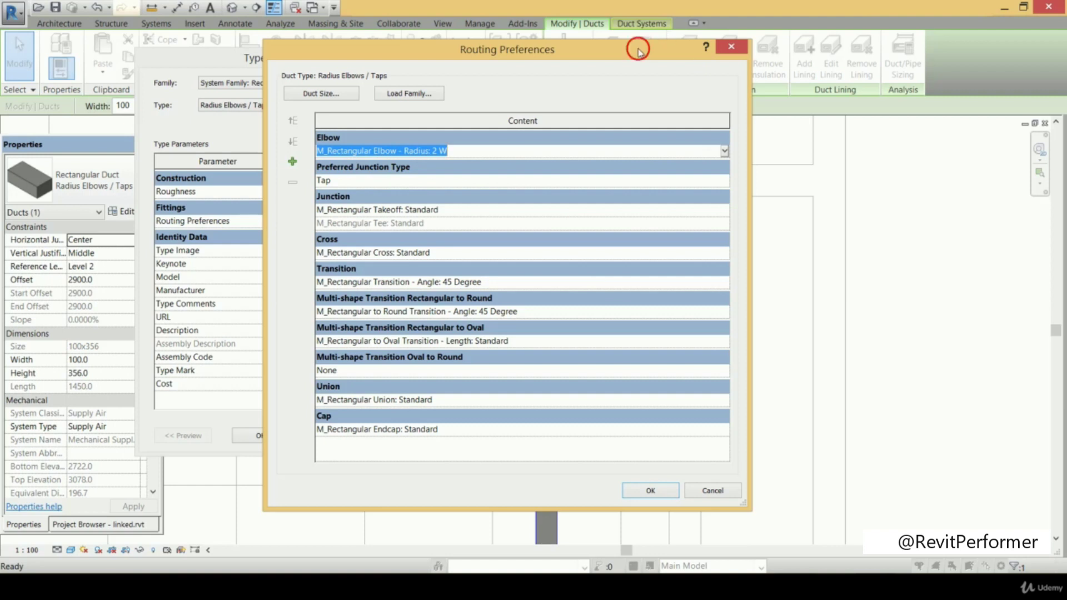
pyautogui.moveTo(638, 50); pyautogui.dragTo(636, 8)
pyautogui.click(648, 449)
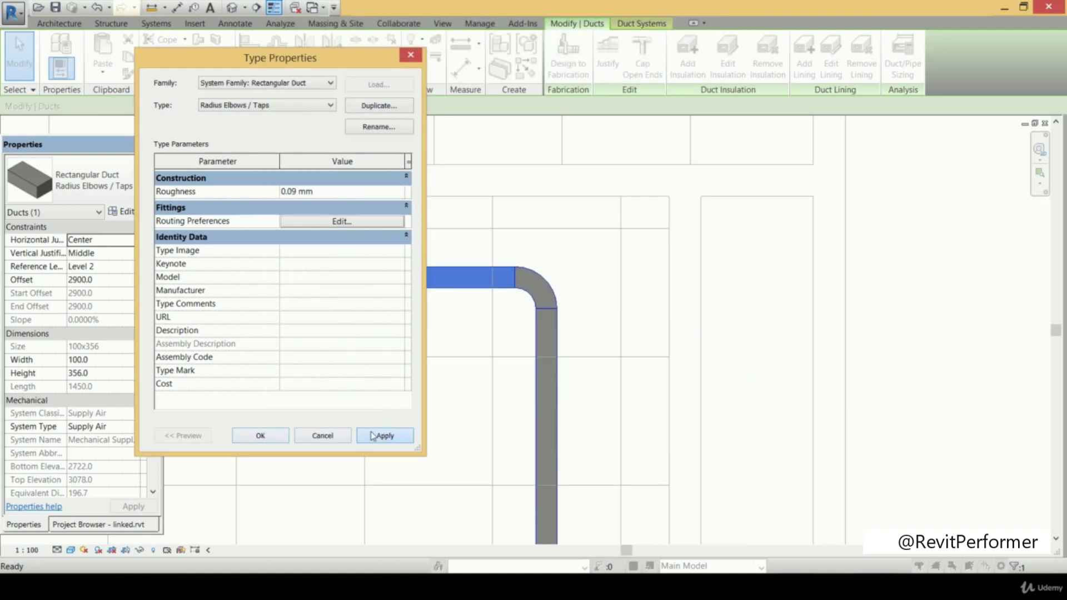
pyautogui.click(260, 435)
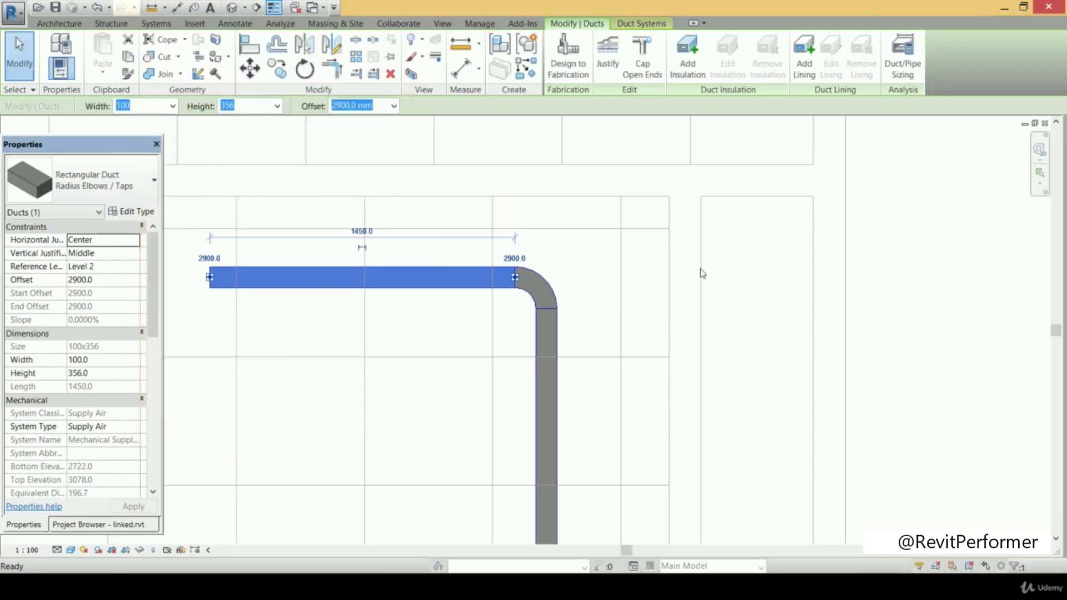
# - Draw an L-shaped 100 x 356 mm Radius Elbows / Taps duct below the reducing duct, turning 90° downward for about 1314 mm, and check its elbow type
pyautogui.click(702, 273)
pyautogui.moveTo(631, 252); pyautogui.dragTo(724, 471, button='middle')
pyautogui.scroll(-3, 615, 214)
pyautogui.click(58, 61)
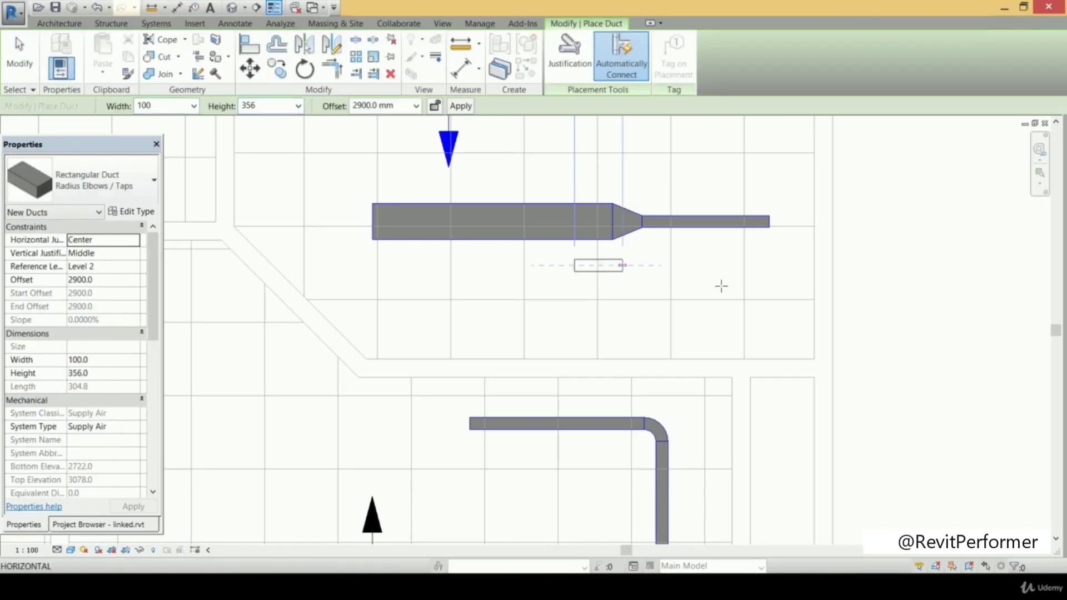
pyautogui.click(743, 265)
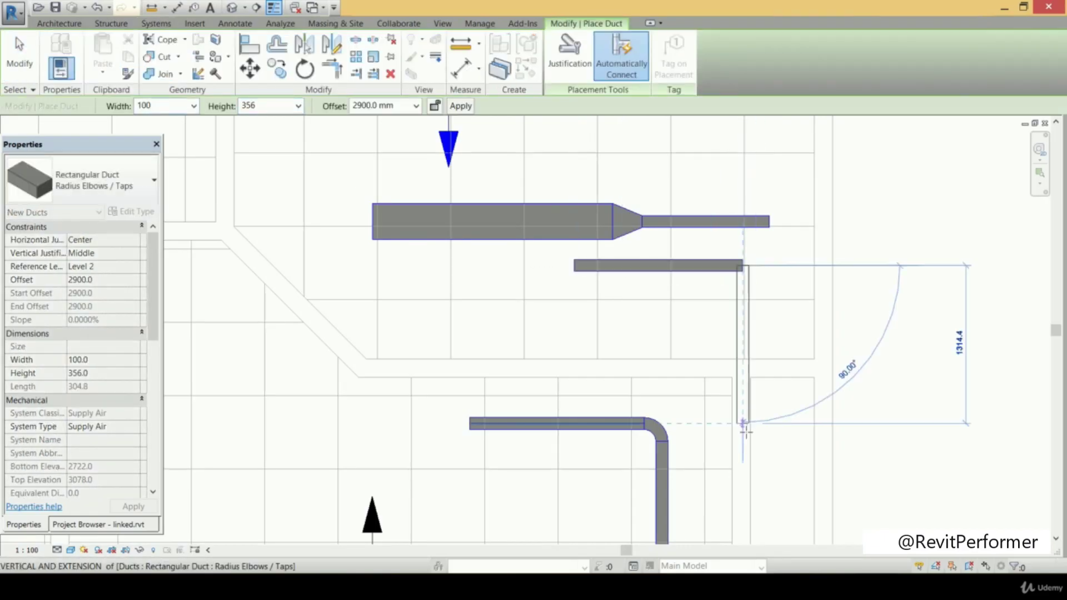
pyautogui.click(744, 425)
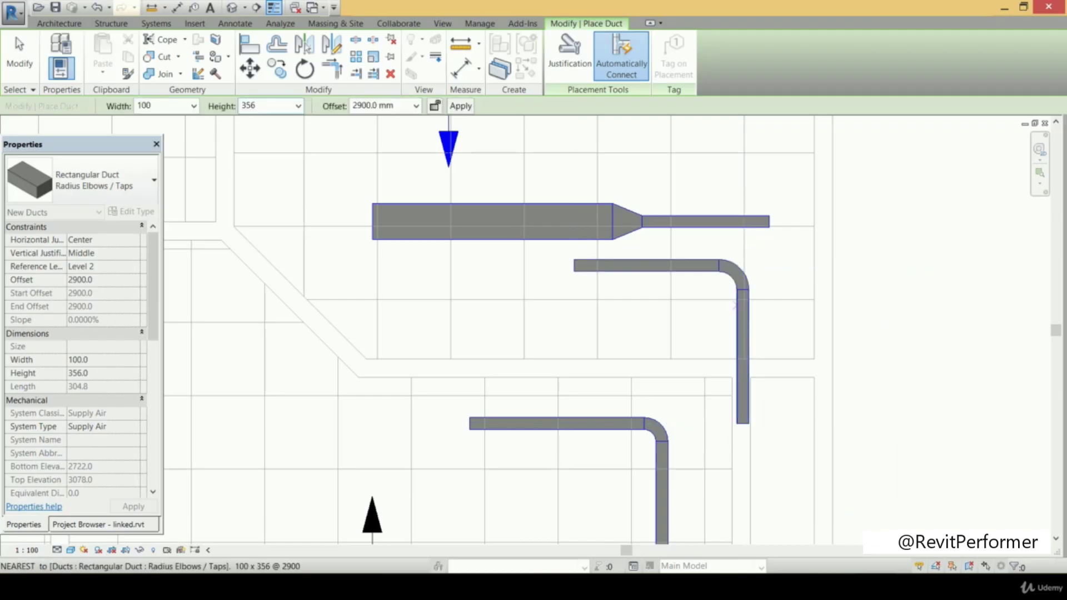
pyautogui.press('Escape')
pyautogui.press('Escape')
pyautogui.click(735, 276)
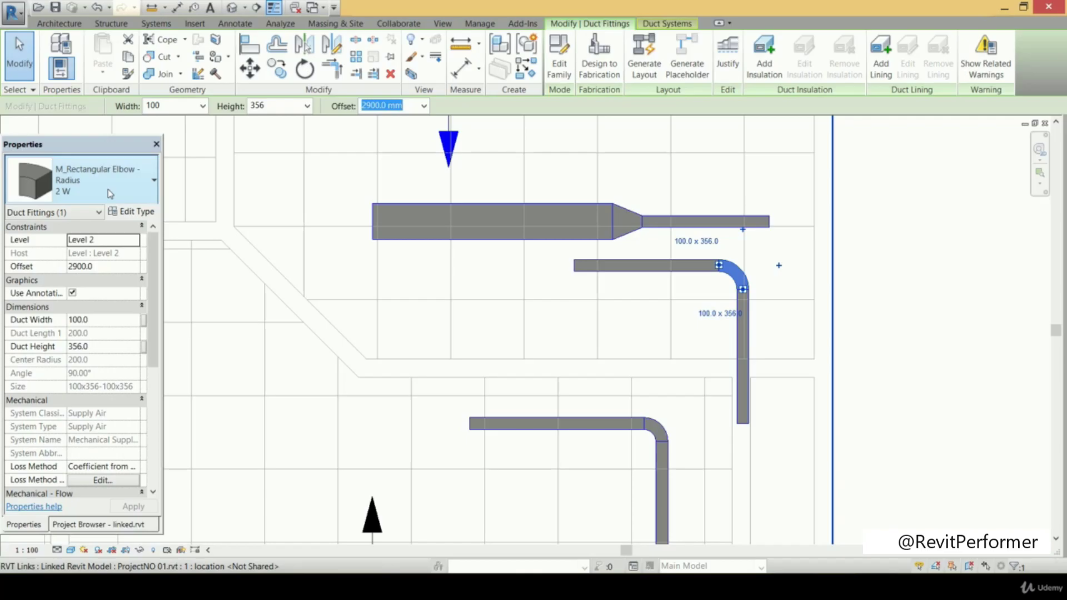
pyautogui.press('Escape')
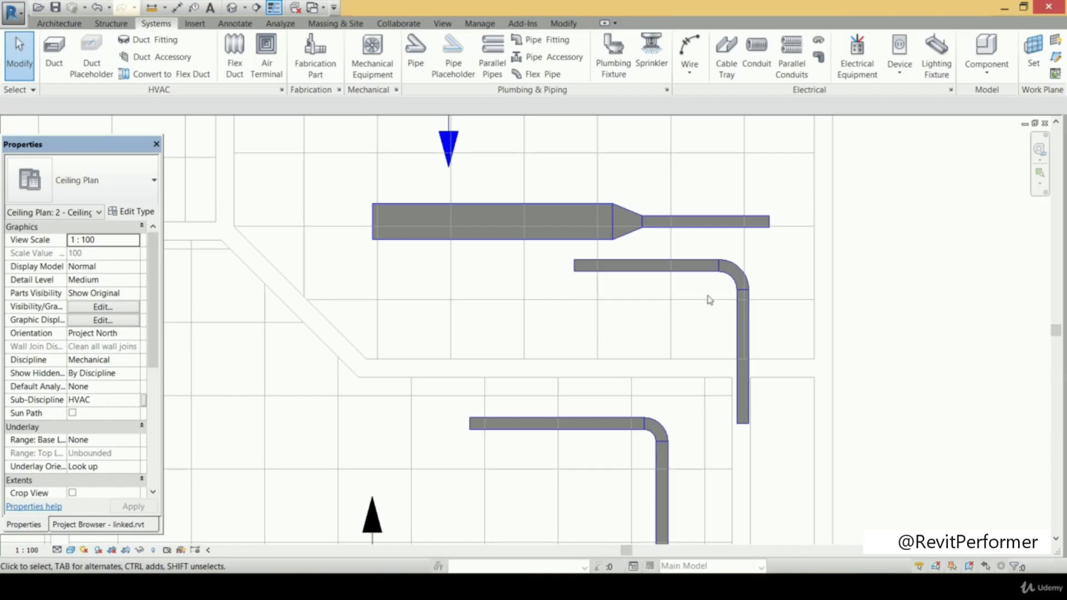
# - Duplicate the type of the new duct's 2 W radius elbow under the name "Radius =1.25"
pyautogui.click(738, 282)
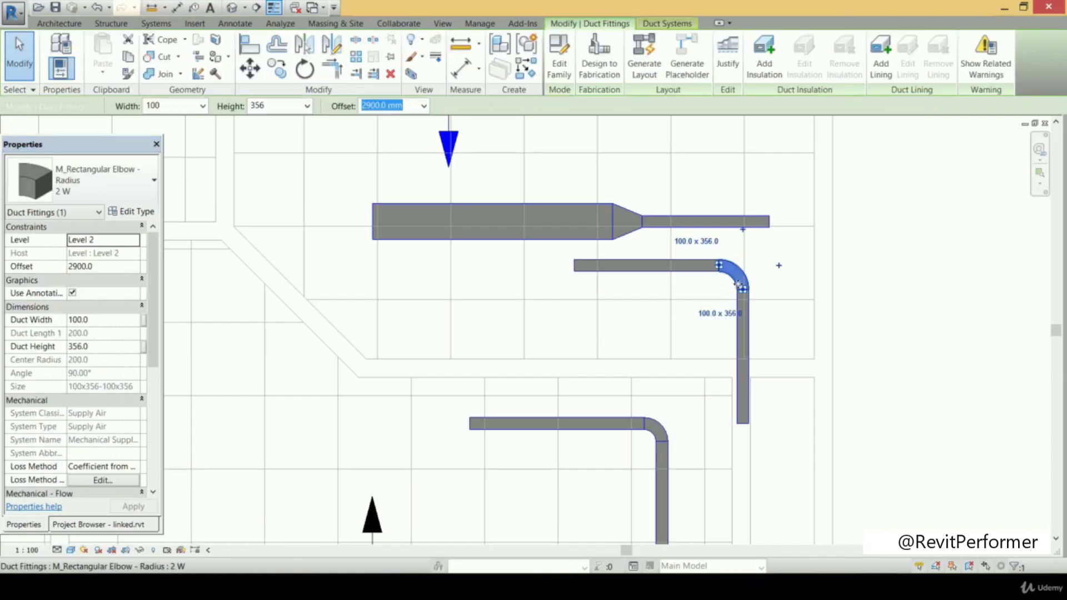
pyautogui.click(141, 214)
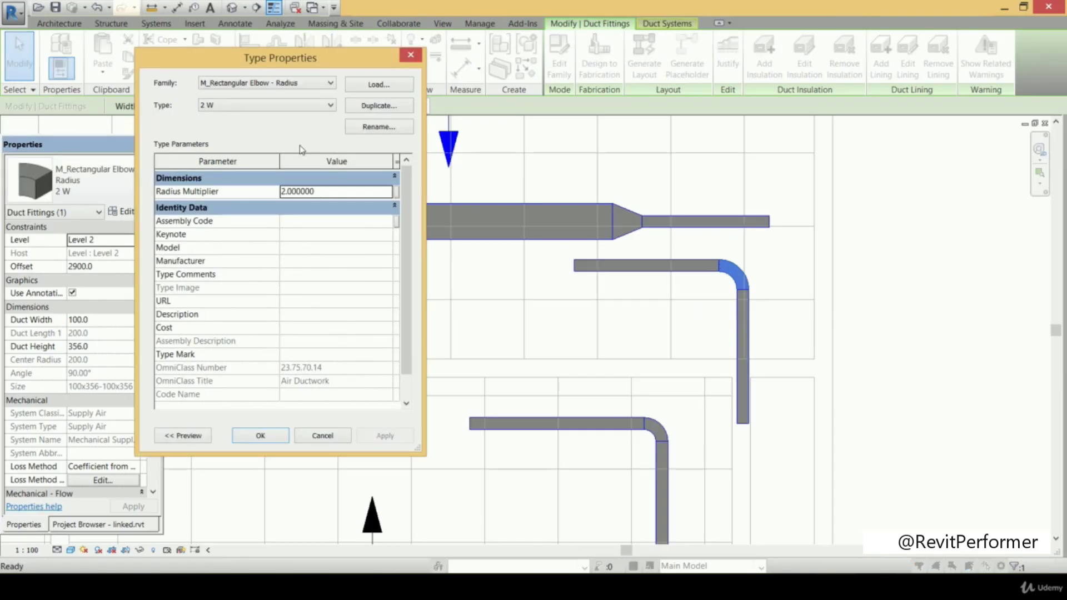
pyautogui.click(375, 106)
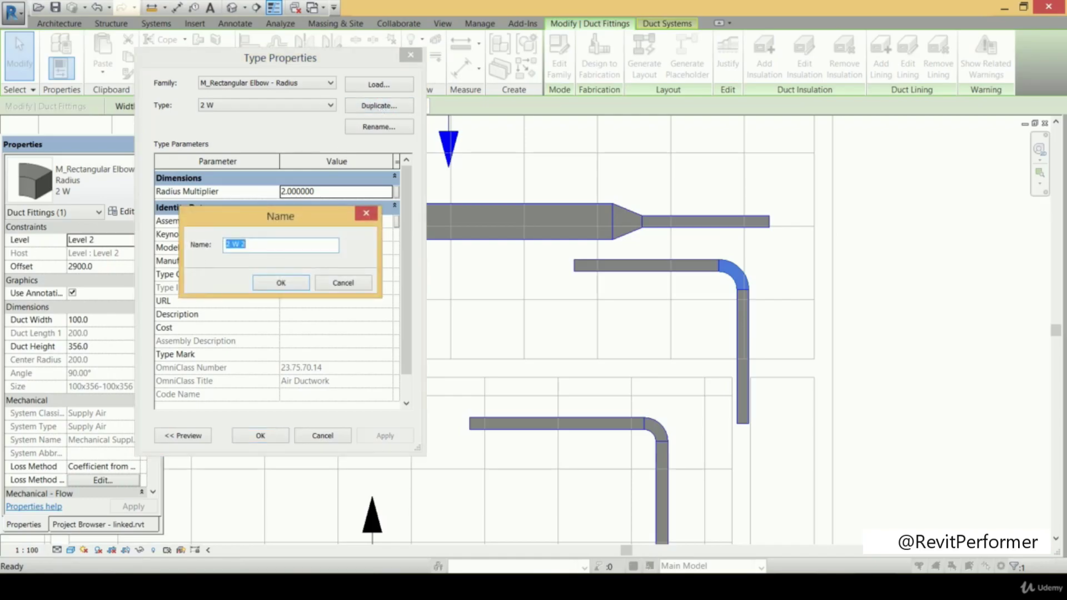
pyautogui.press('BackSpace')
pyautogui.write('Radius =1.25')
pyautogui.click(283, 284)
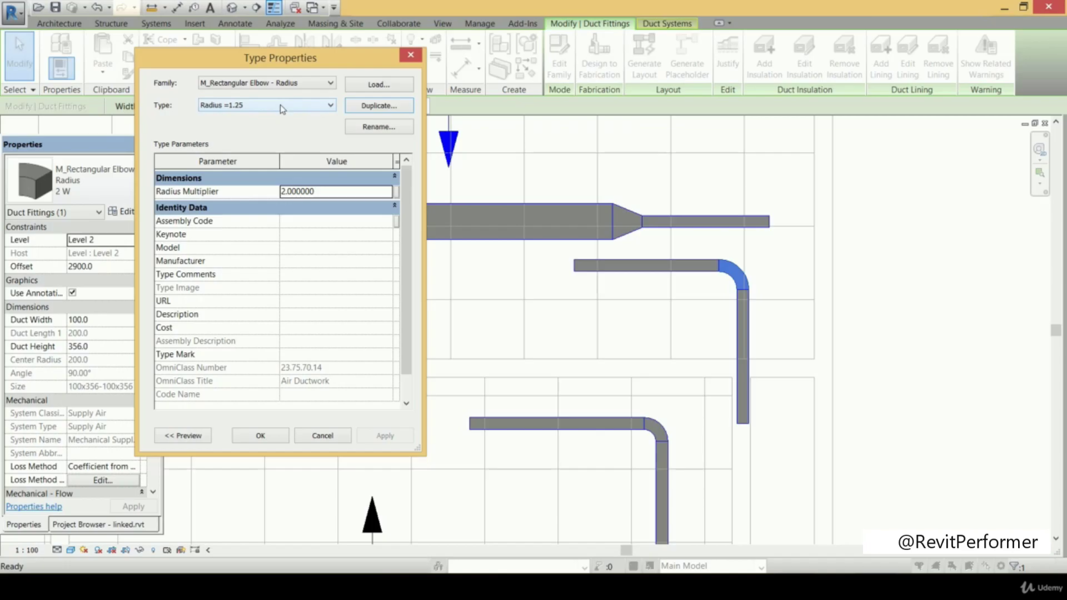
# - Set the Radius Multiplier of the duplicated elbow type to 1.25 and apply it to the selected elbow
pyautogui.click(334, 193)
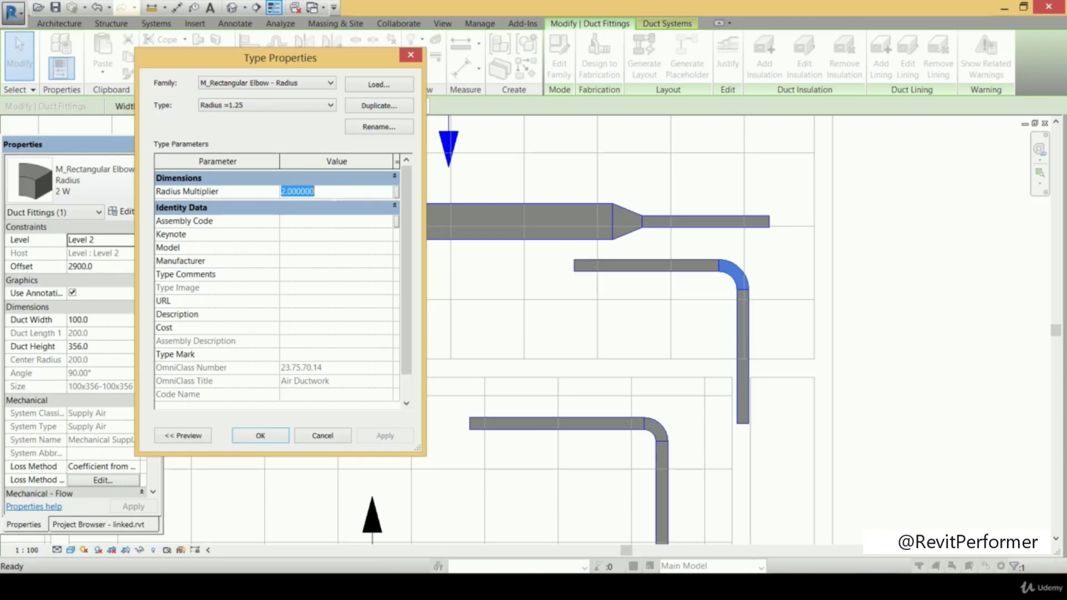
pyautogui.write('1.25')
pyautogui.click(277, 436)
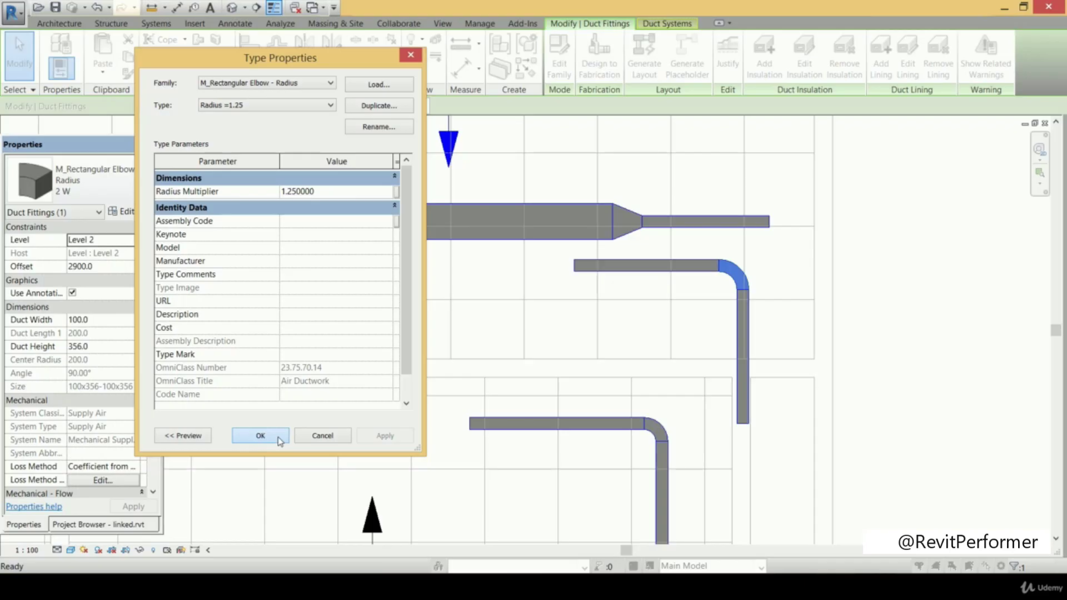
pyautogui.click(398, 308)
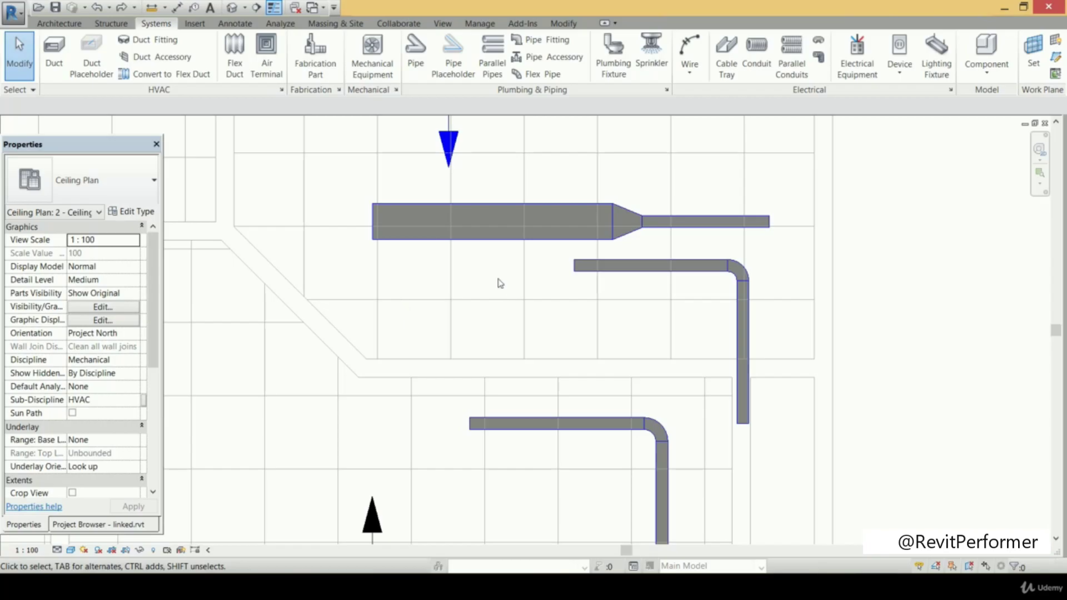
# - Set the elbow in the wide horizontal duct's Mitered Elbows / Taps routing preferences to M_Rectangular Elbow - Radius: Radius =1.25
pyautogui.click(438, 239)
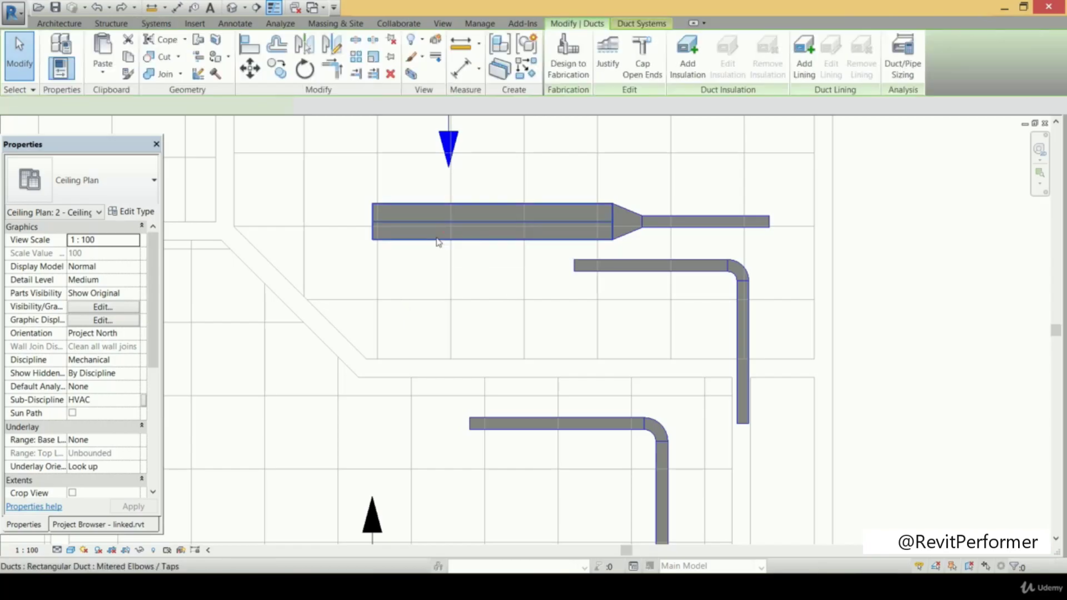
pyautogui.click(138, 213)
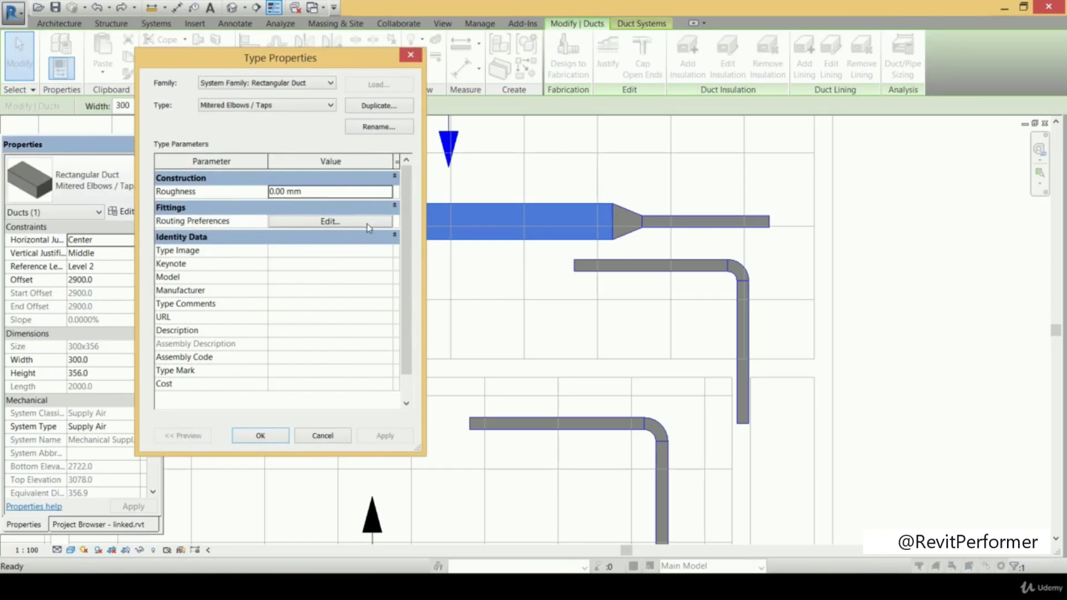
pyautogui.click(367, 222)
pyautogui.click(685, 111)
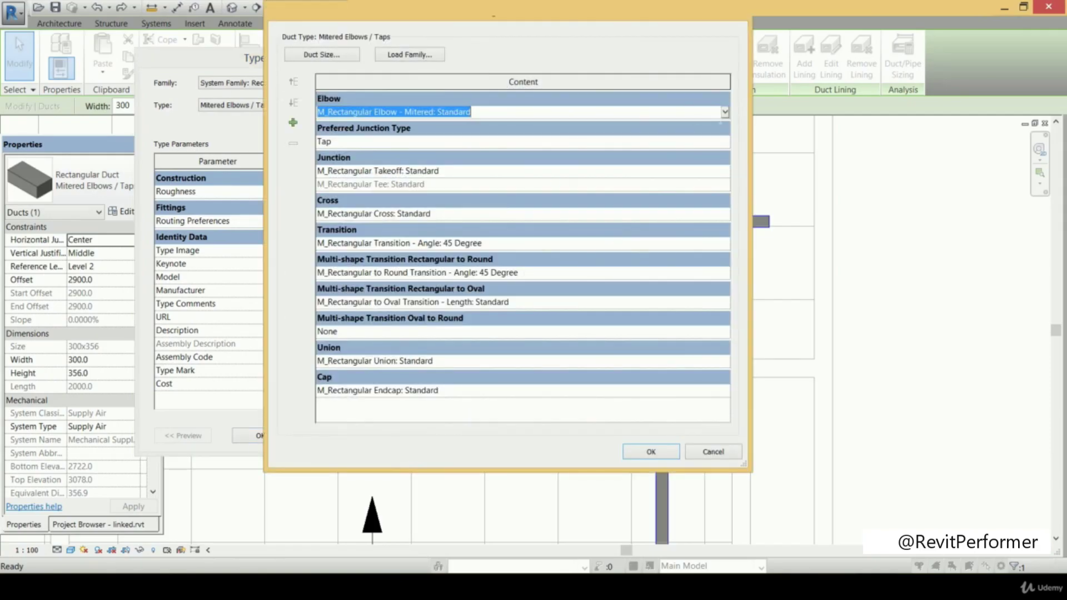
pyautogui.click(725, 114)
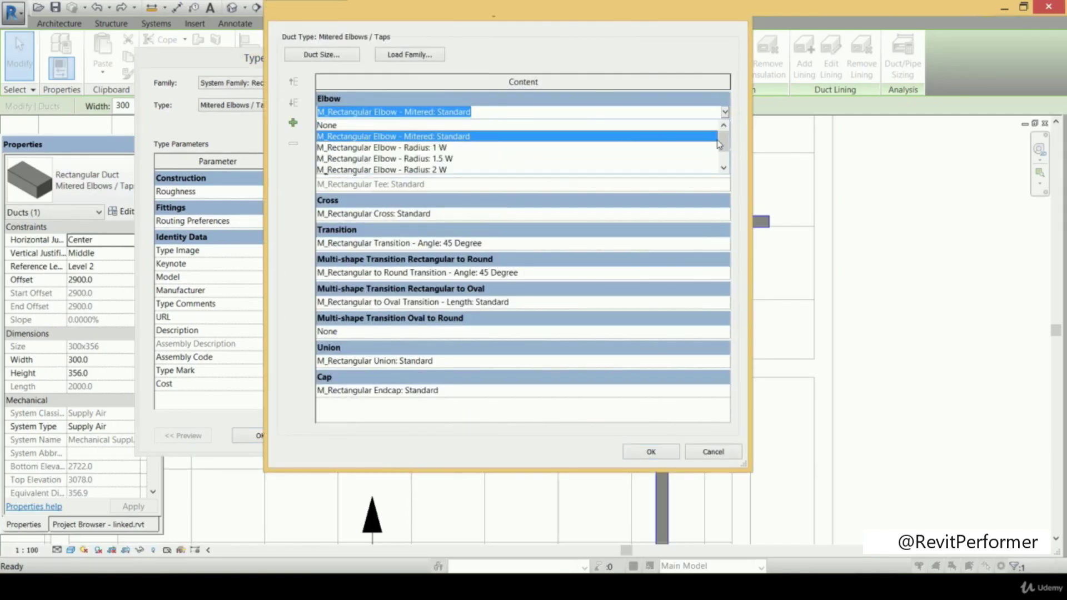
pyautogui.click(723, 169)
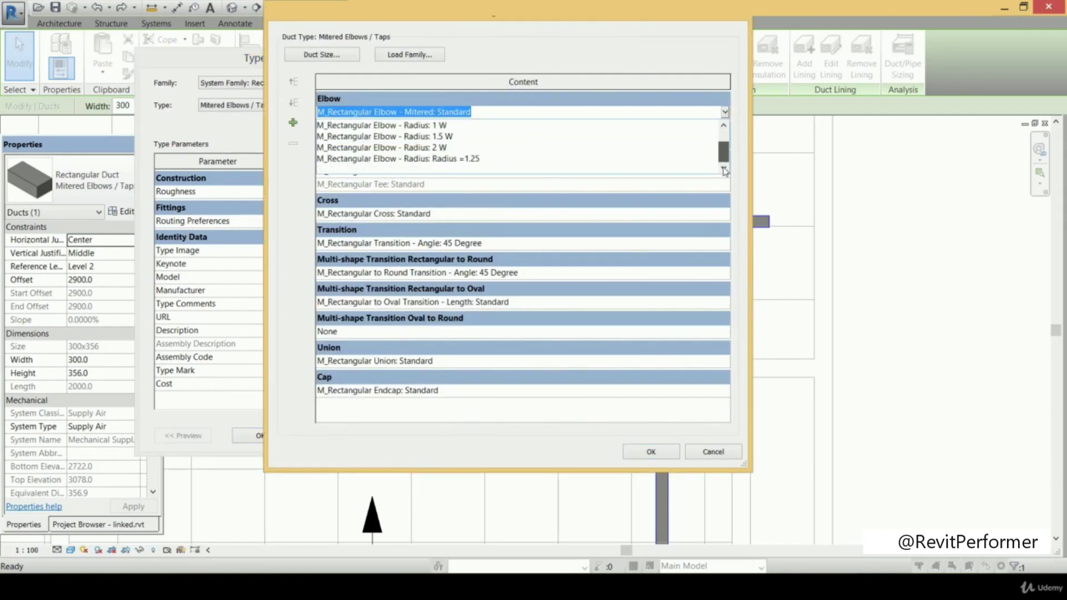
pyautogui.click(456, 160)
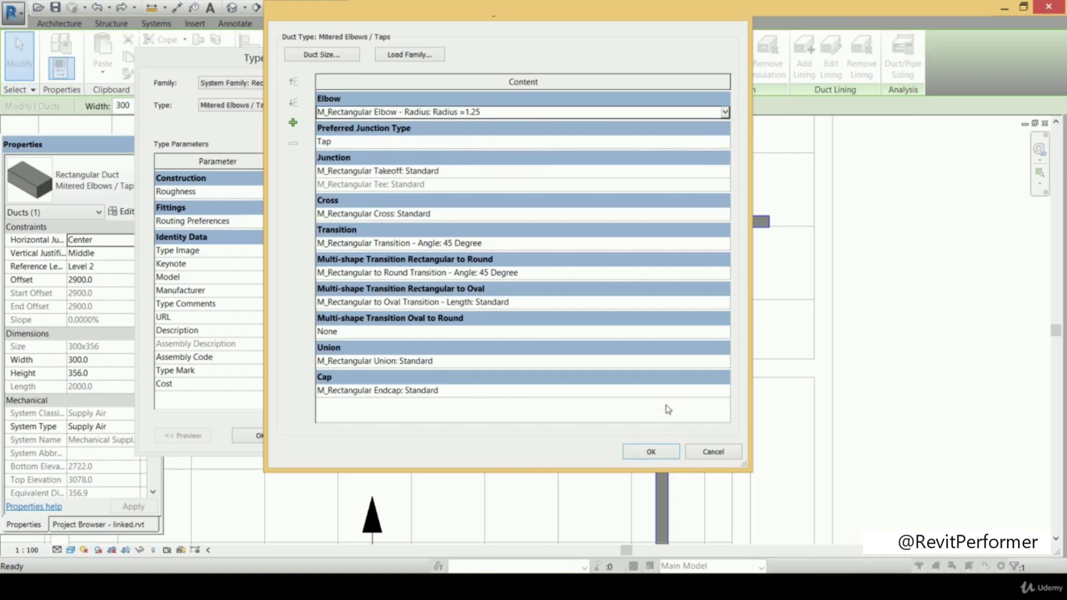
pyautogui.click(651, 451)
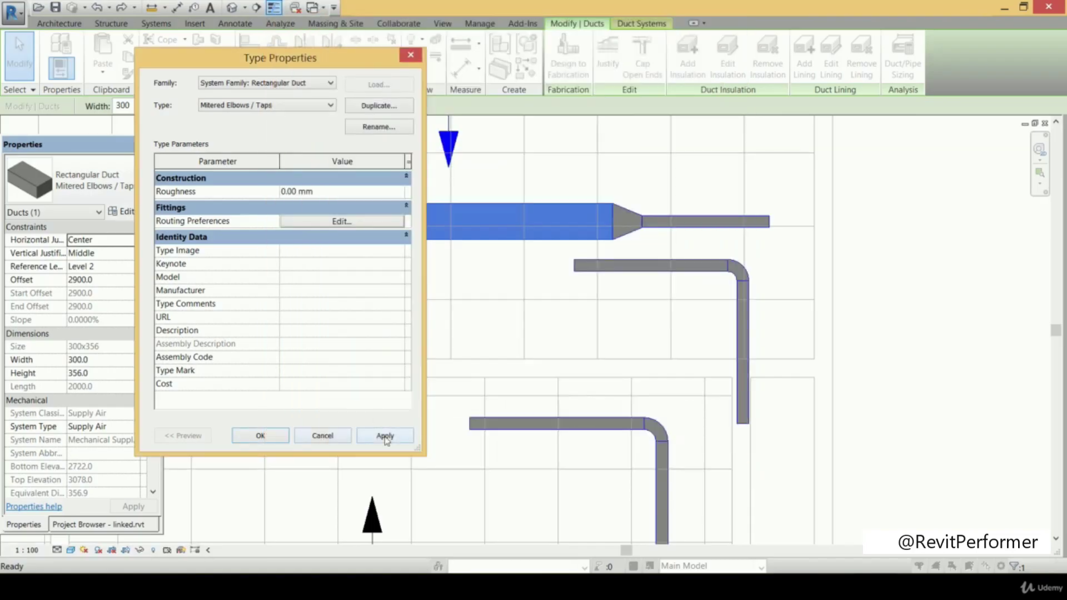
pyautogui.click(260, 436)
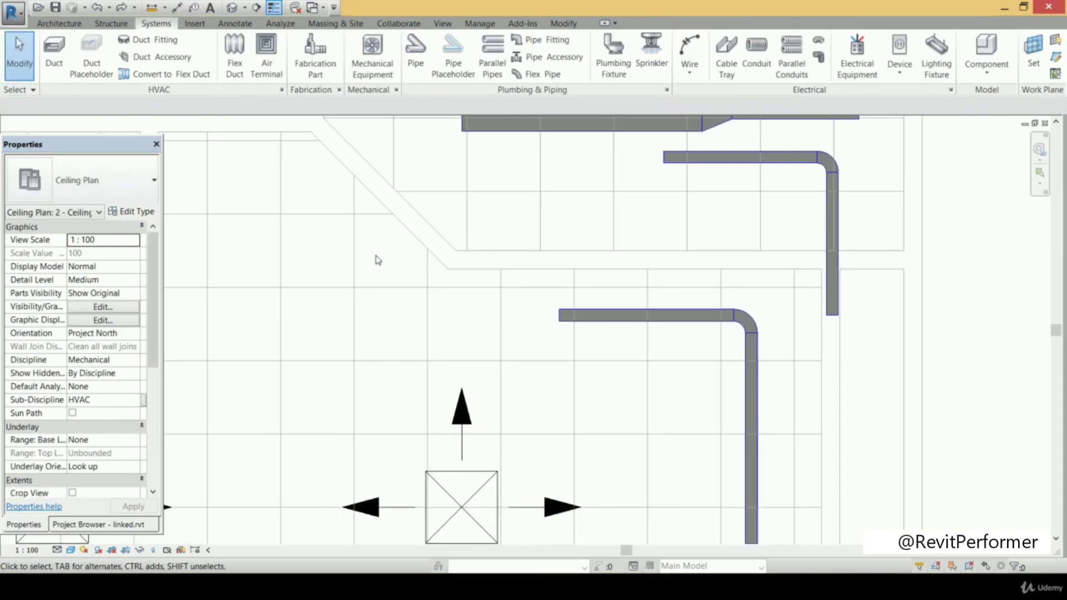
# - Draw an L-shaped 100 x 356 mm duct beside the diagonal wall, turning 90° downward for about 1200 mm, and inspect its elbow type
pyautogui.click(55, 53)
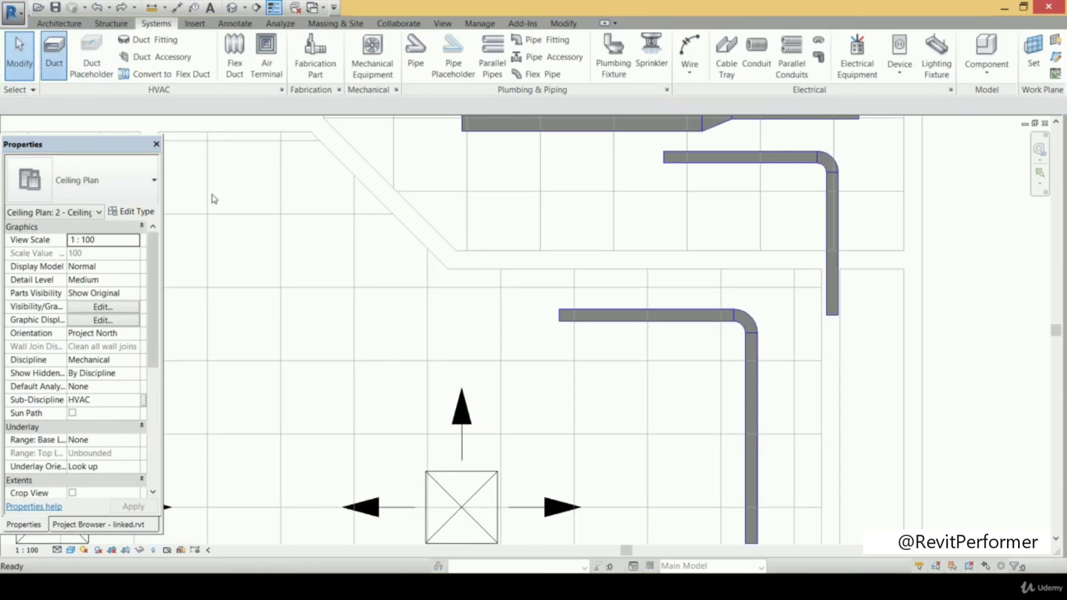
pyautogui.click(240, 224)
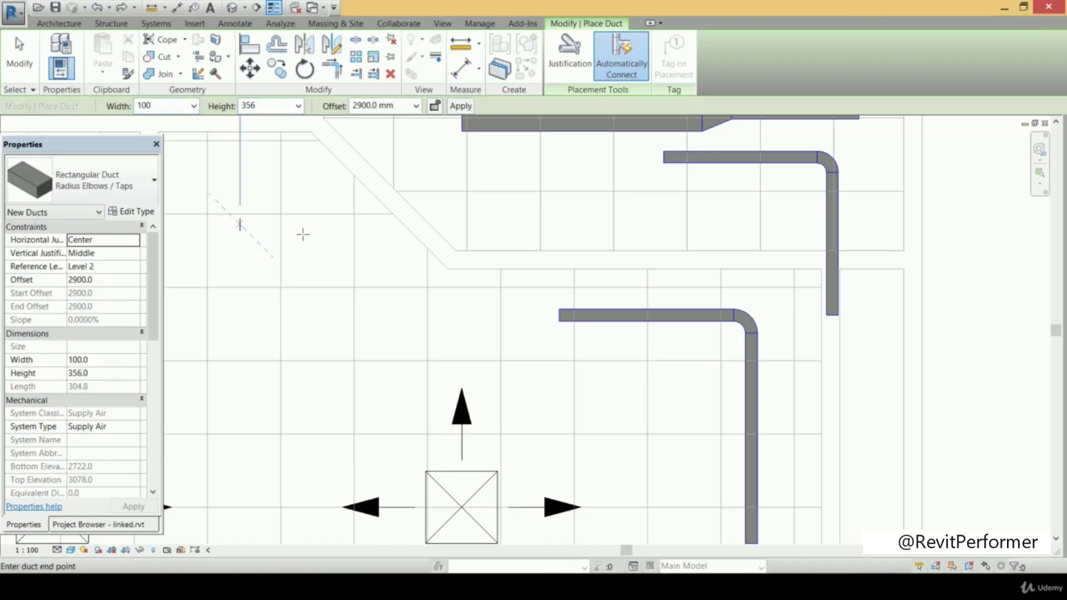
pyautogui.click(384, 226)
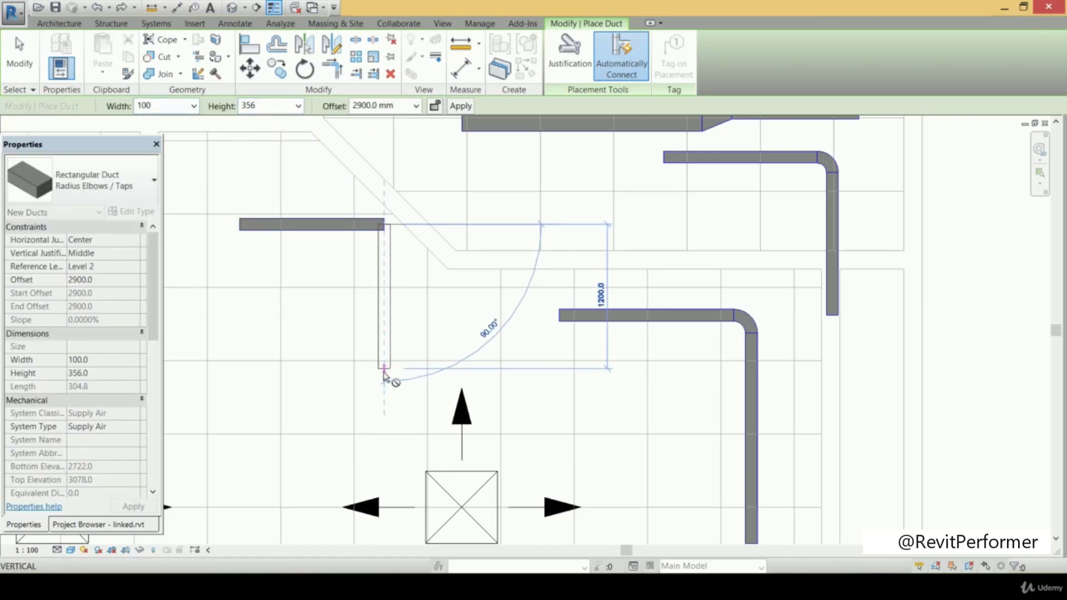
pyautogui.click(383, 369)
pyautogui.press('Escape')
pyautogui.press('Escape')
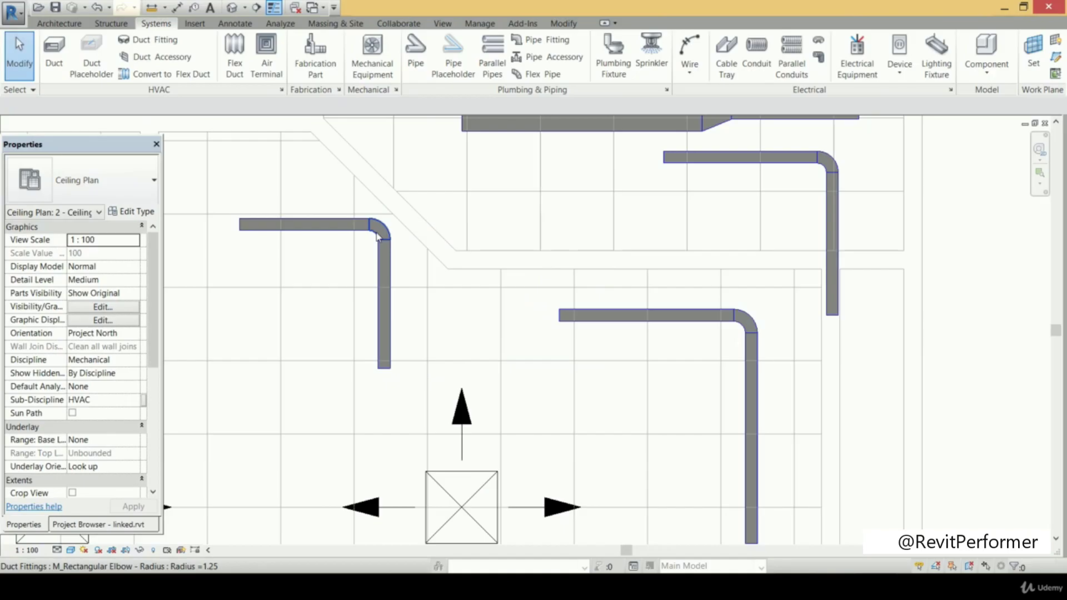
pyautogui.click(378, 239)
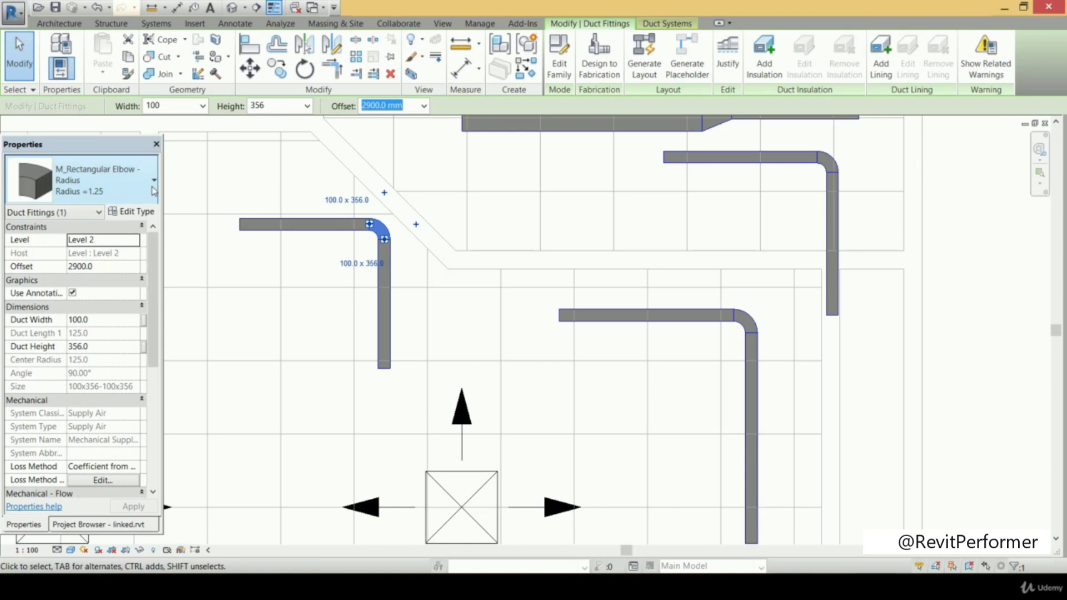
pyautogui.press('Escape')
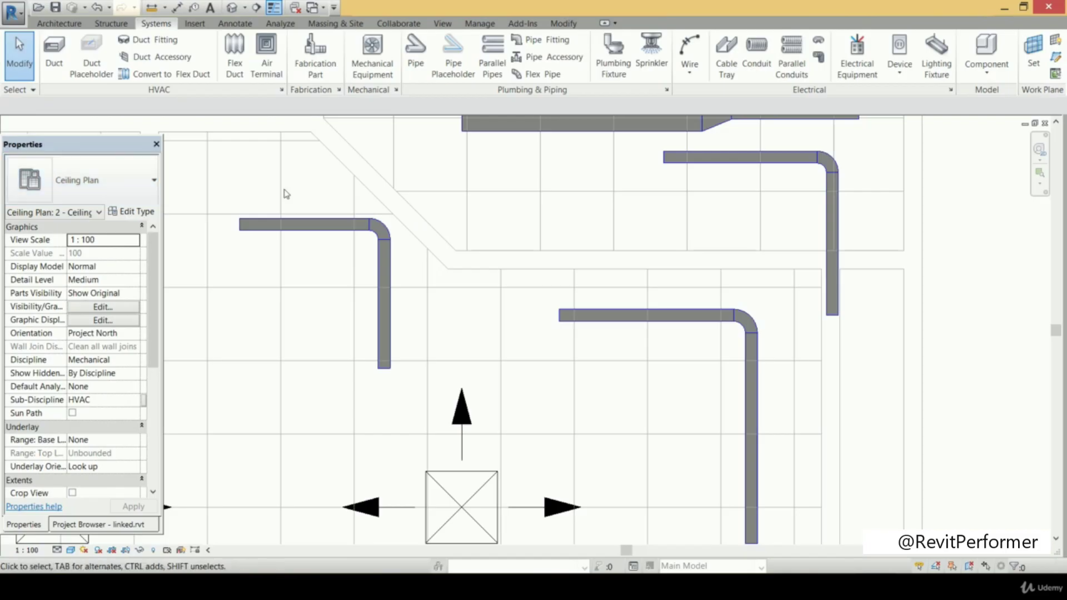
# - Set the Preferred Junction Type in the Radius Elbows / Taps duct type's routing preferences to Tee
pyautogui.click(250, 225)
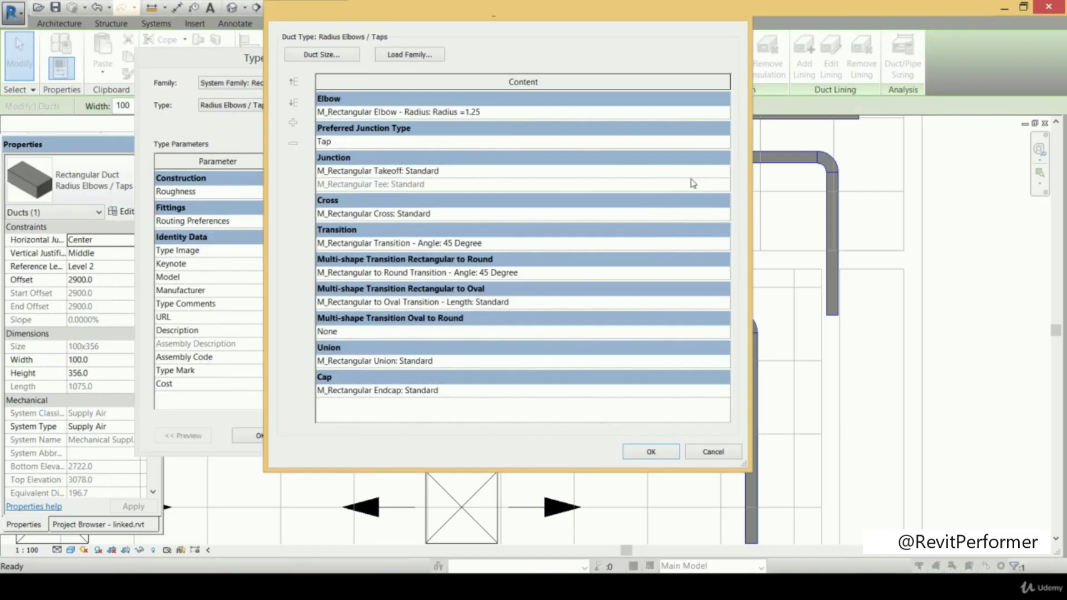
pyautogui.click(701, 141)
pyautogui.click(725, 142)
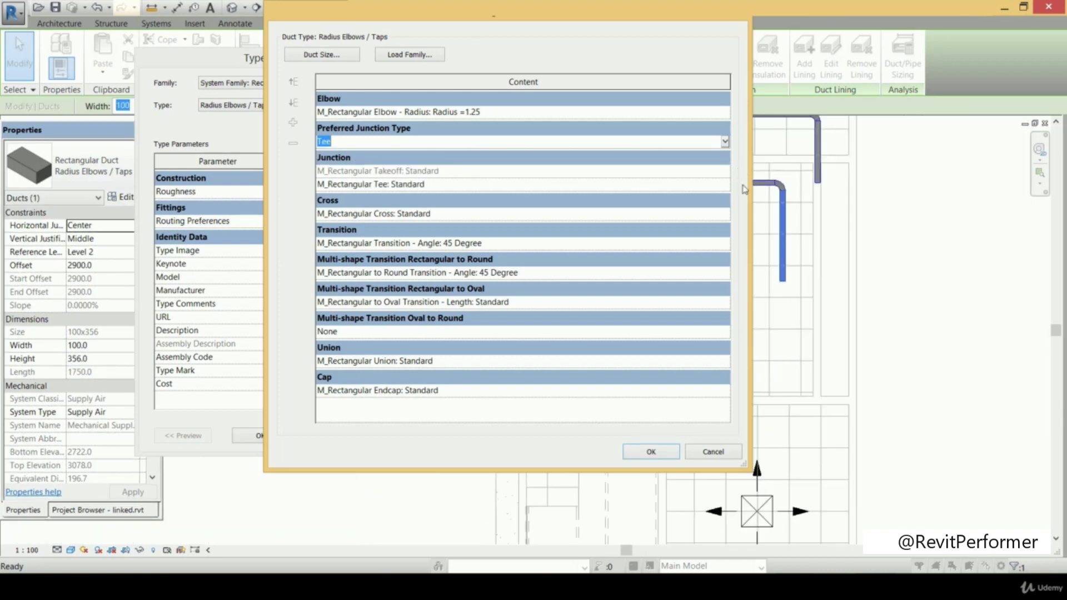
# - Set the second Junction entry in the routing preferences to M_Rectangular Takeoff: Standard
pyautogui.click(725, 184)
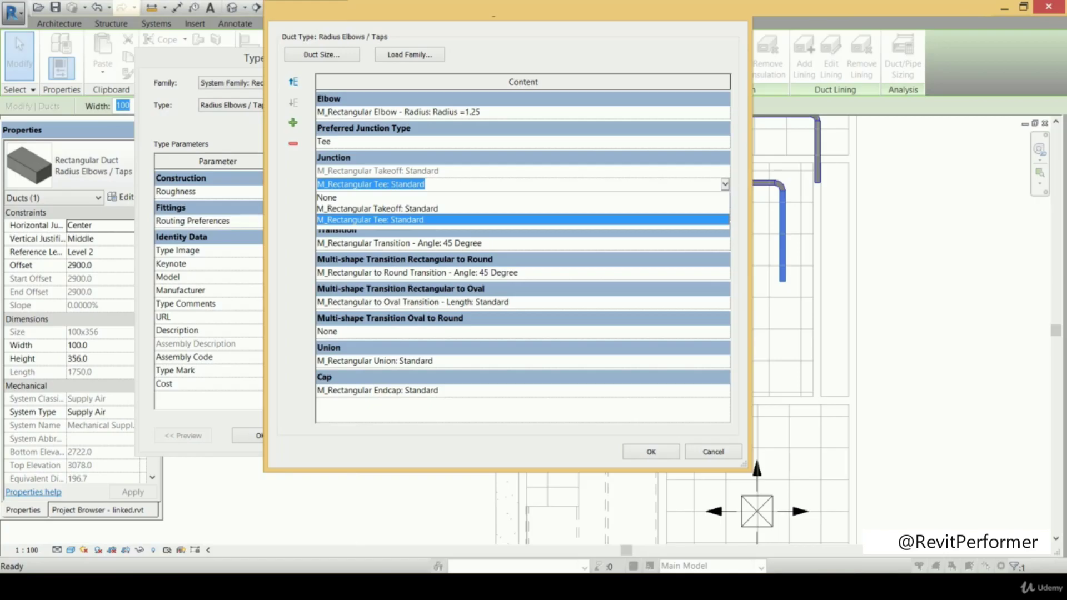
pyautogui.click(455, 209)
pyautogui.click(724, 185)
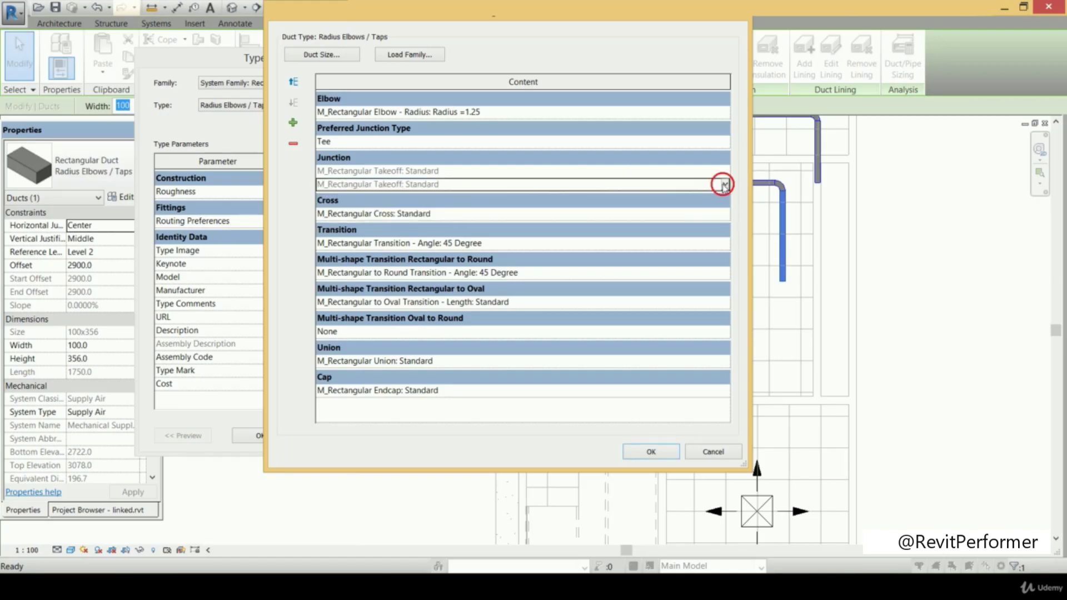
pyautogui.click(423, 225)
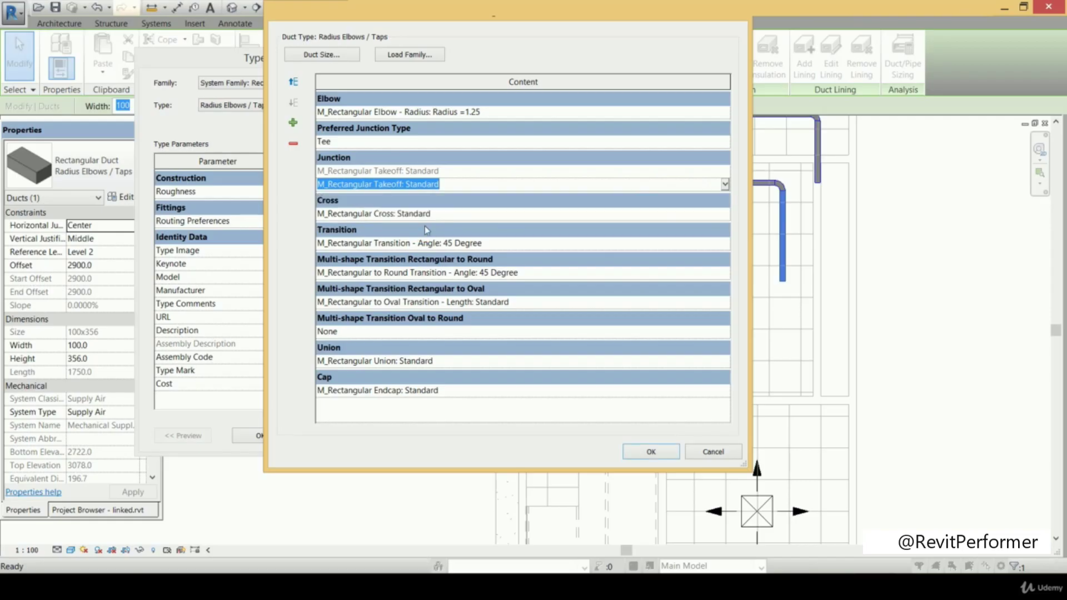
pyautogui.click(724, 185)
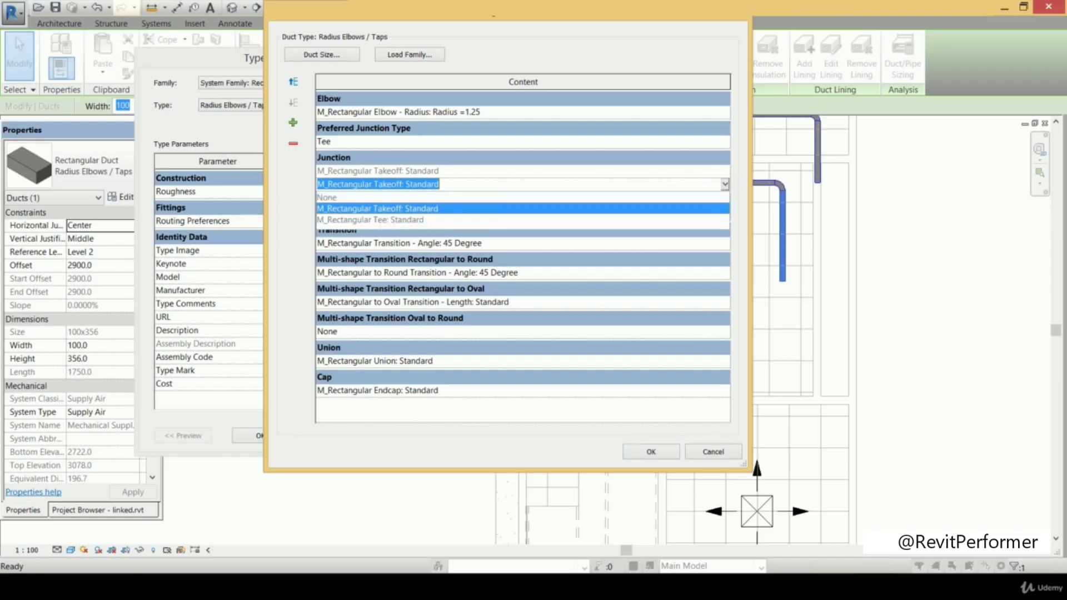
pyautogui.click(623, 208)
# - Set the Cross fitting in the routing preferences to None and apply the changes to the duct type
pyautogui.click(720, 214)
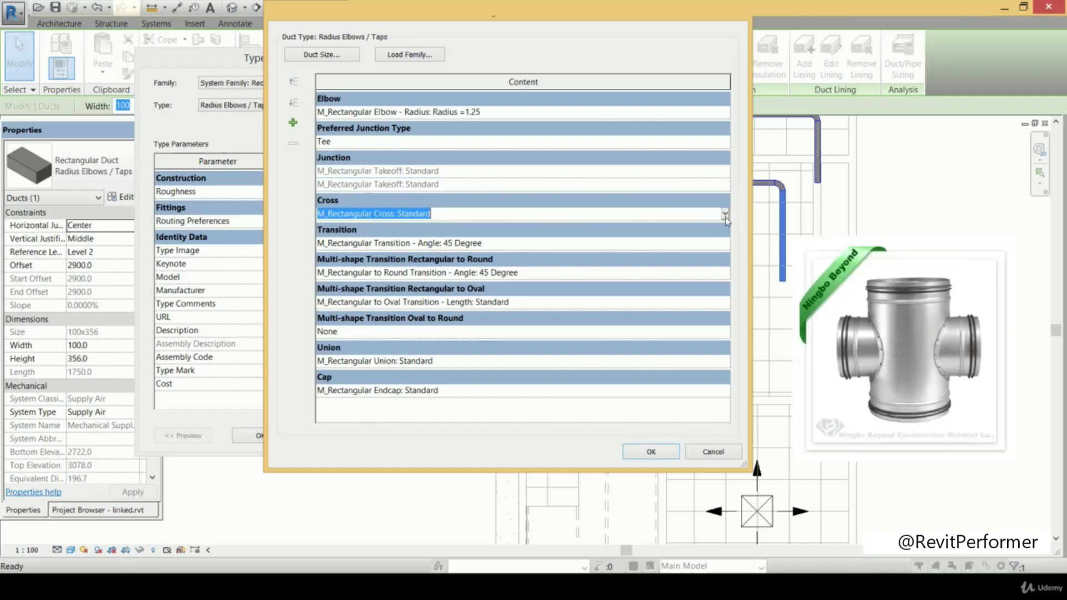
pyautogui.click(725, 214)
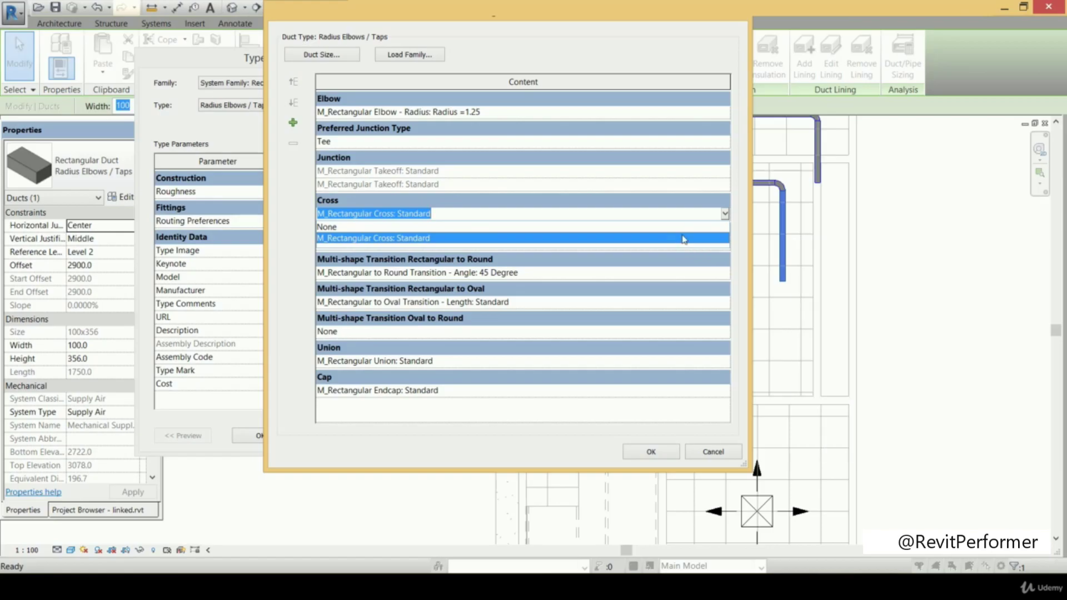
pyautogui.click(689, 227)
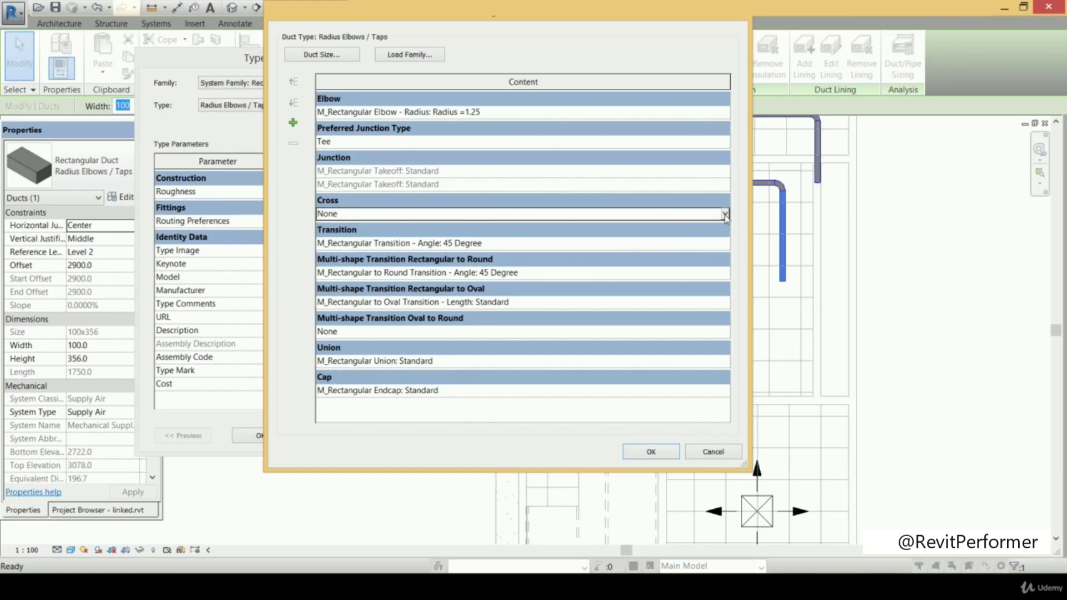
pyautogui.click(725, 215)
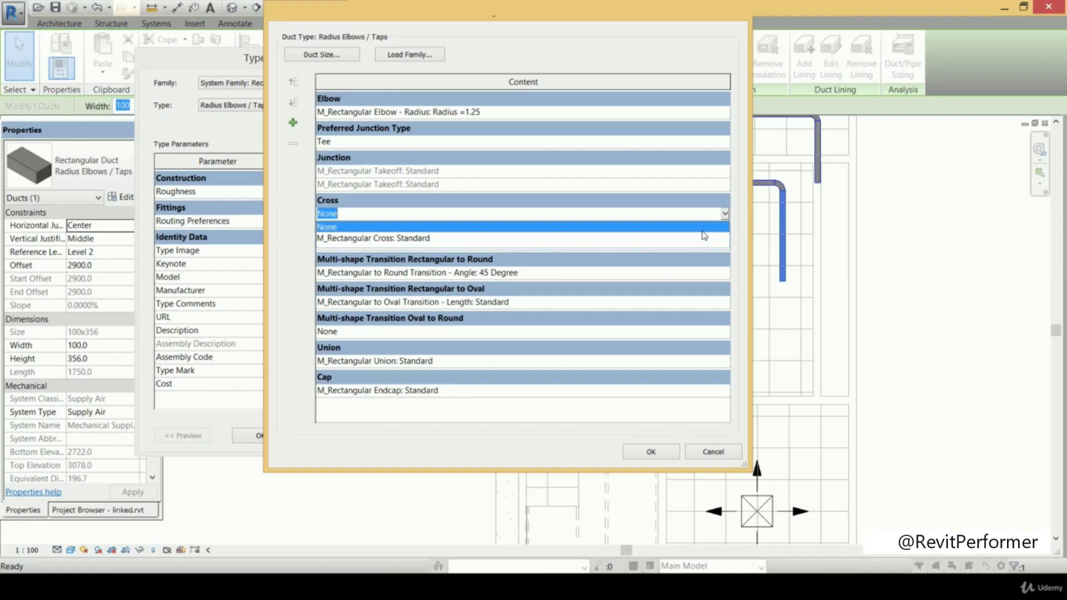
pyautogui.click(725, 214)
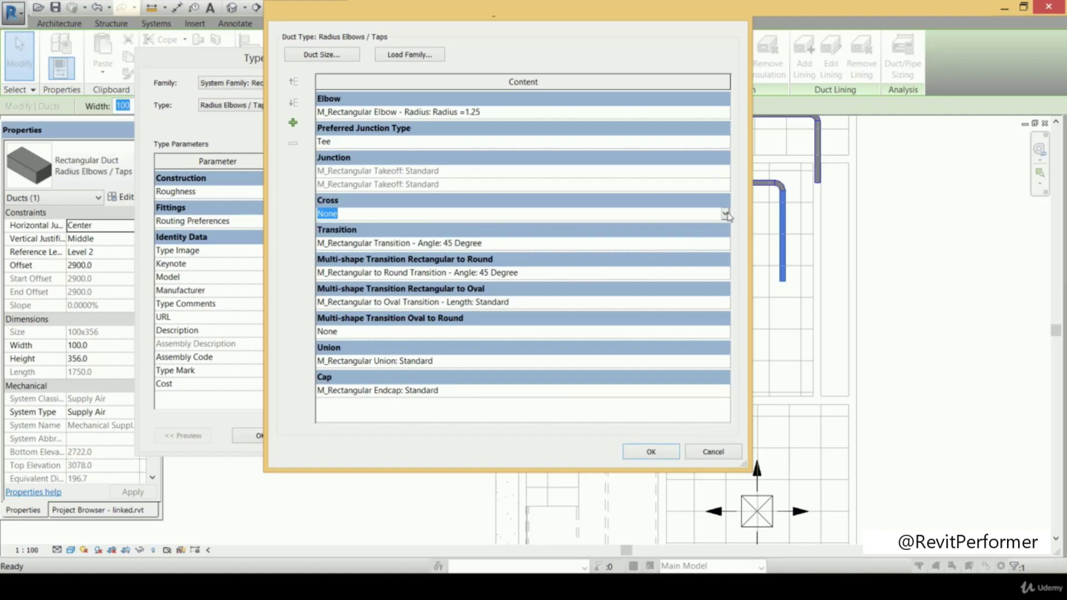
pyautogui.click(659, 453)
pyautogui.click(385, 437)
pyautogui.click(272, 436)
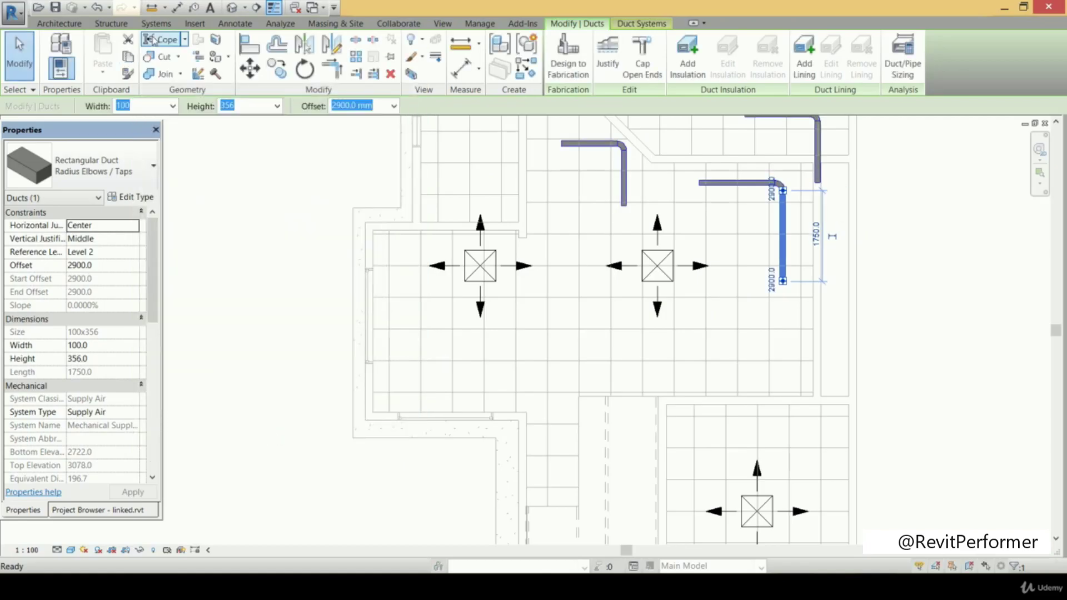
# - Draw a horizontal 100 x 356 mm duct about 1700 mm long below the lower-left air terminal at 2900 mm offset
pyautogui.click(156, 24)
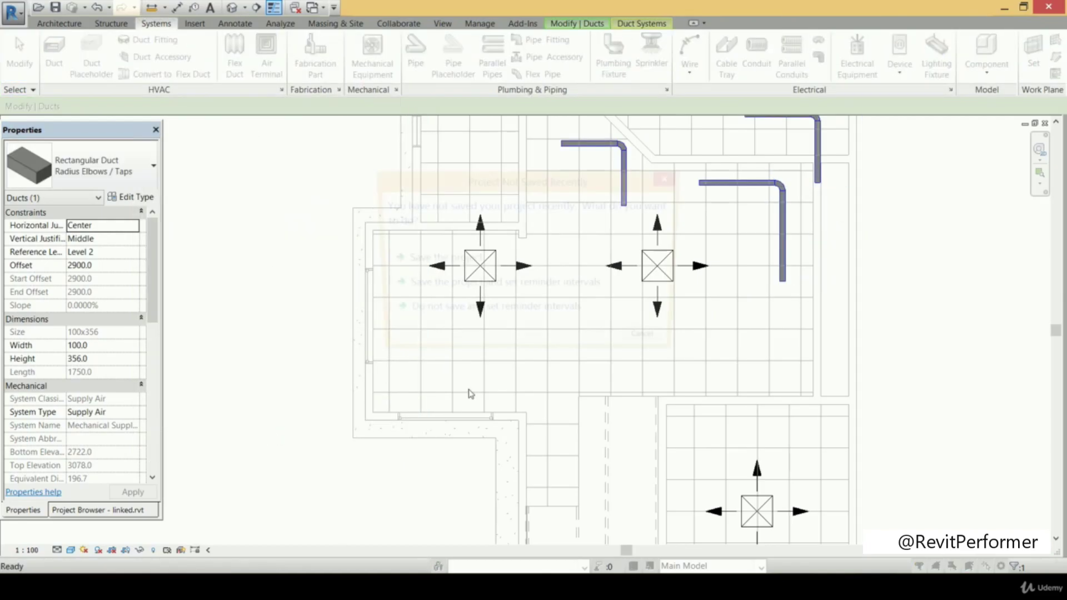
pyautogui.press('d')
pyautogui.press('t')
pyautogui.click(429, 354)
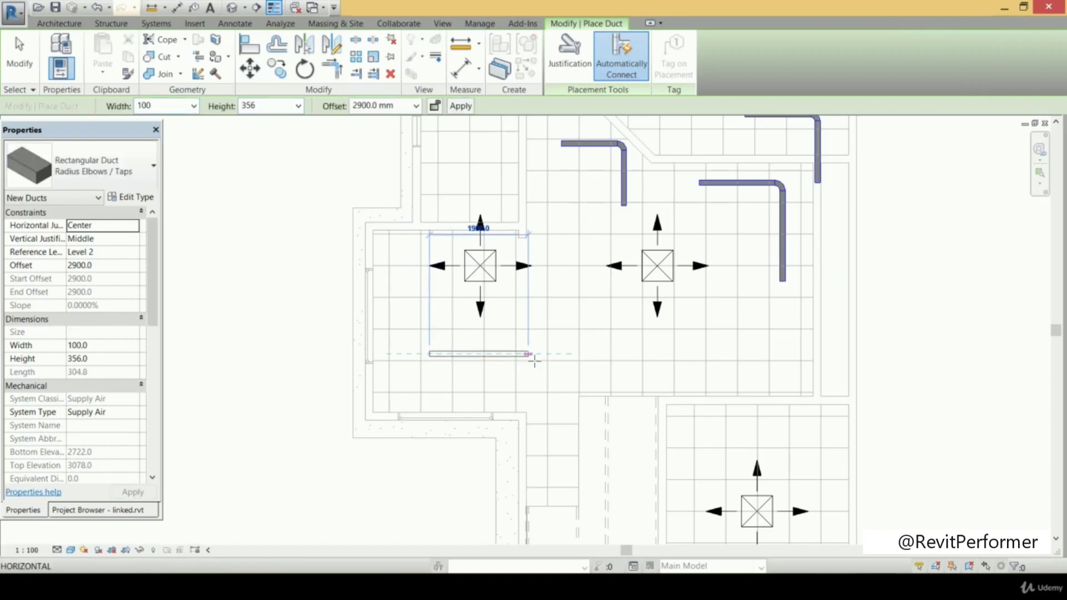
pyautogui.click(528, 358)
pyautogui.press('Escape')
pyautogui.press('Escape')
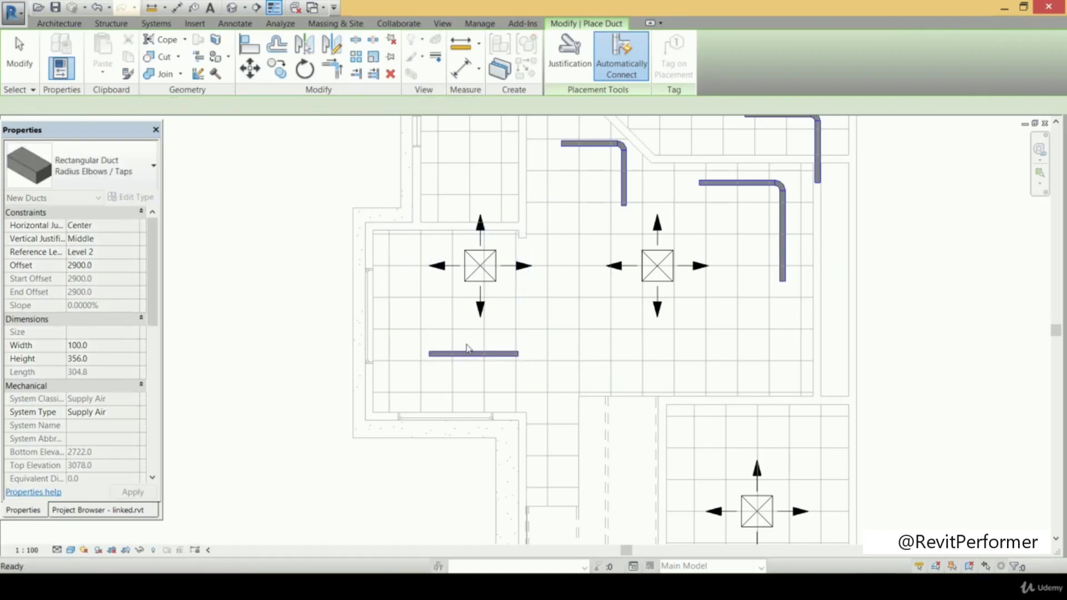
# - Draw a vertical 100 x 356 mm duct about 1100 mm long across the middle of the new horizontal duct
pyautogui.scroll(3, 483, 344)
pyautogui.scroll(2, 471, 356)
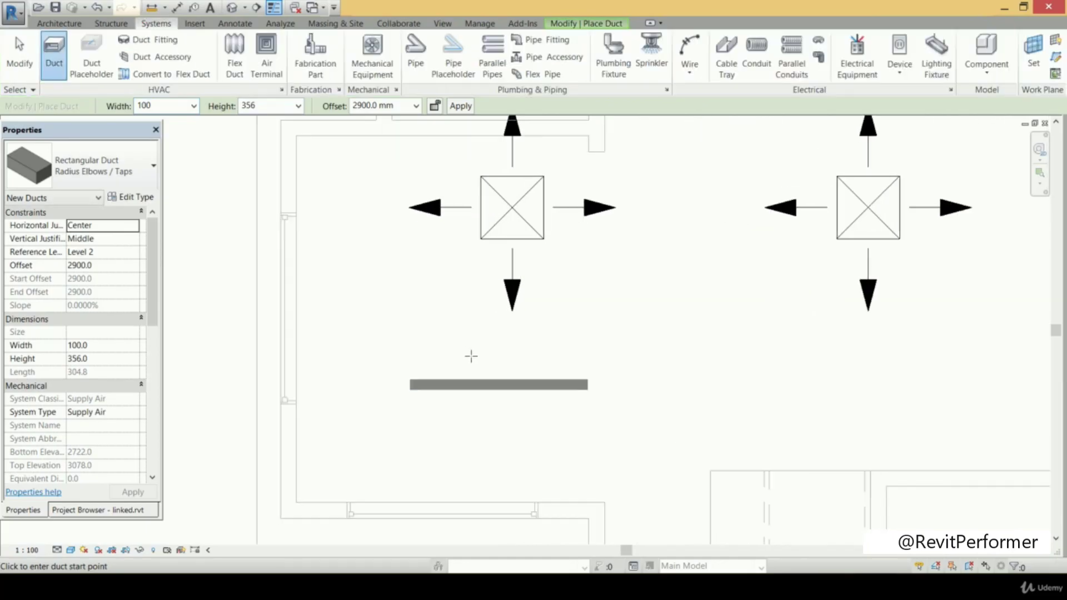
pyautogui.click(502, 336)
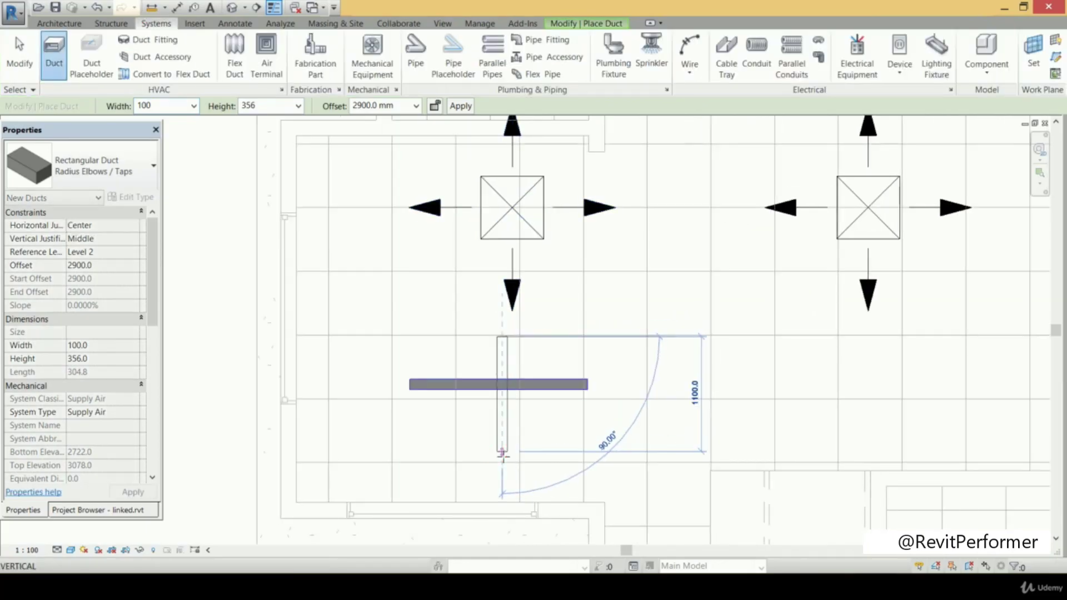
pyautogui.click(502, 452)
pyautogui.press('Escape')
pyautogui.press('Escape')
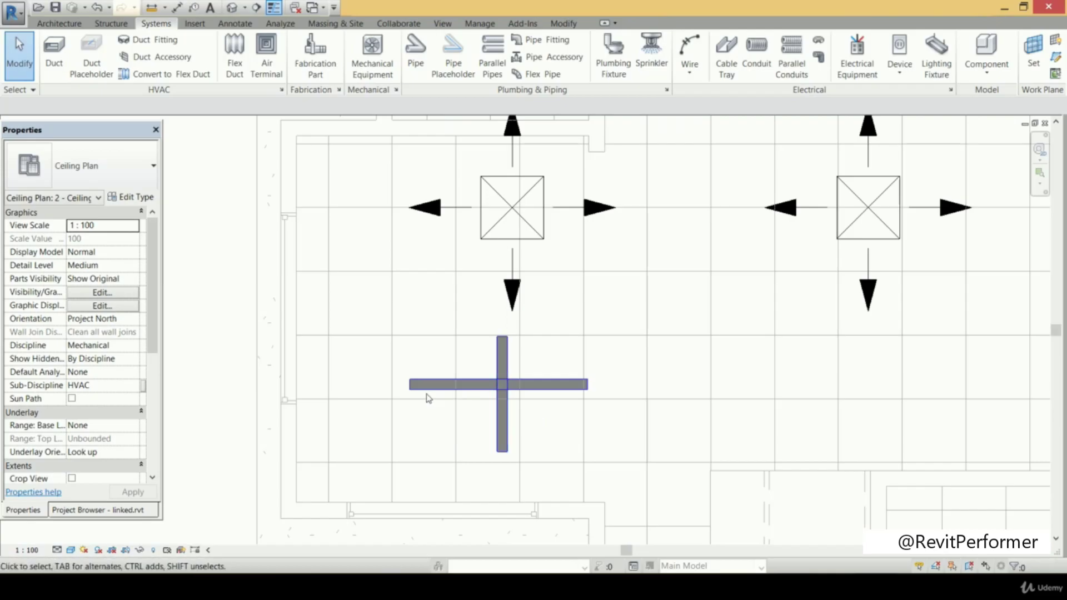
# - Set the Cross fitting in the horizontal duct type's routing preferences to M_Rectangular Cross: Standard and apply it
pyautogui.click(443, 392)
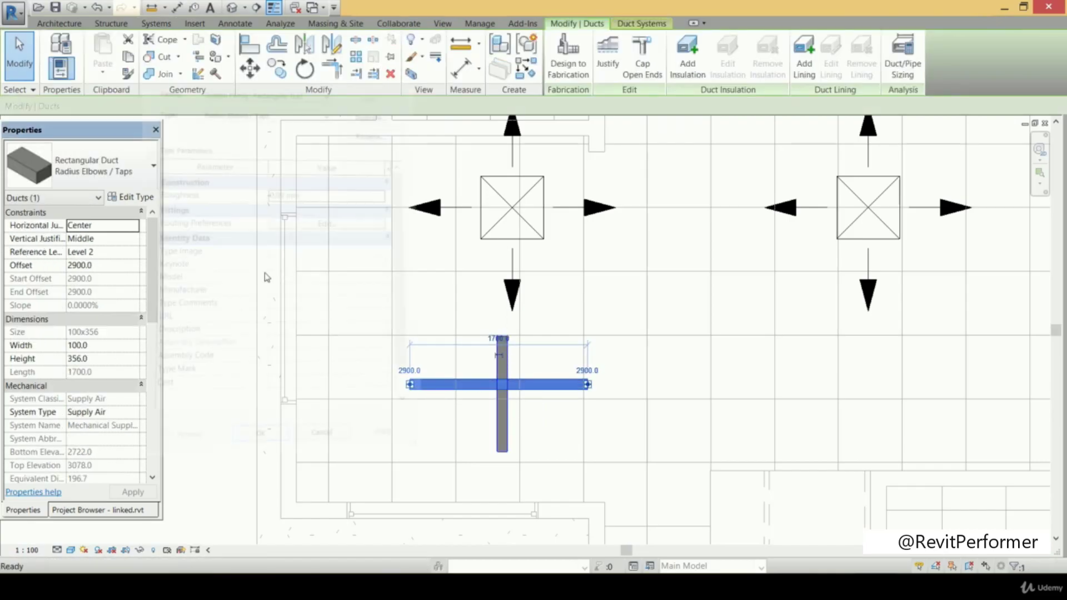
pyautogui.click(135, 196)
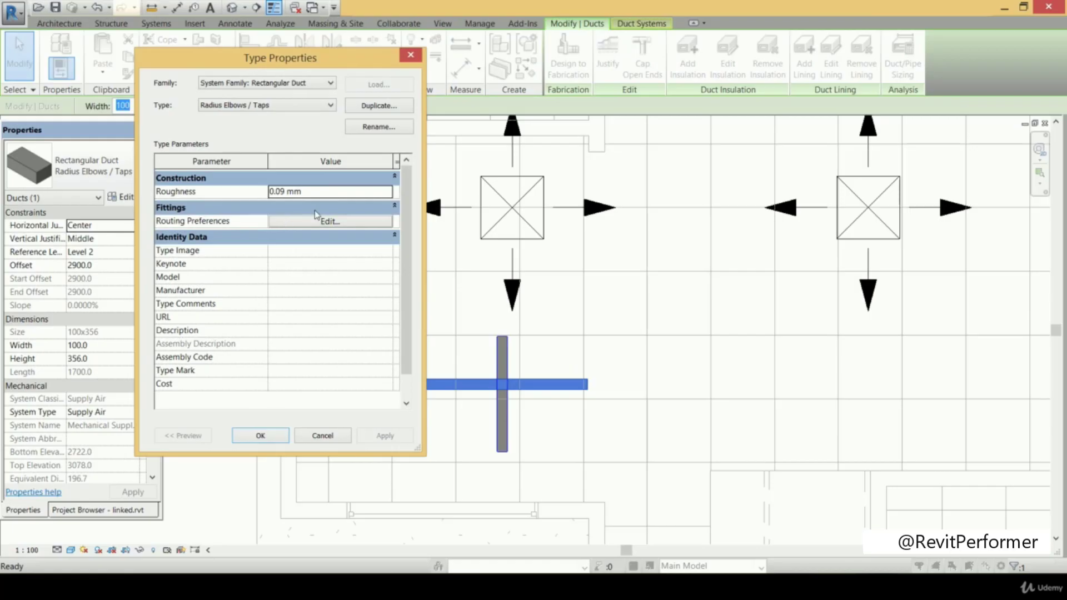
pyautogui.click(357, 220)
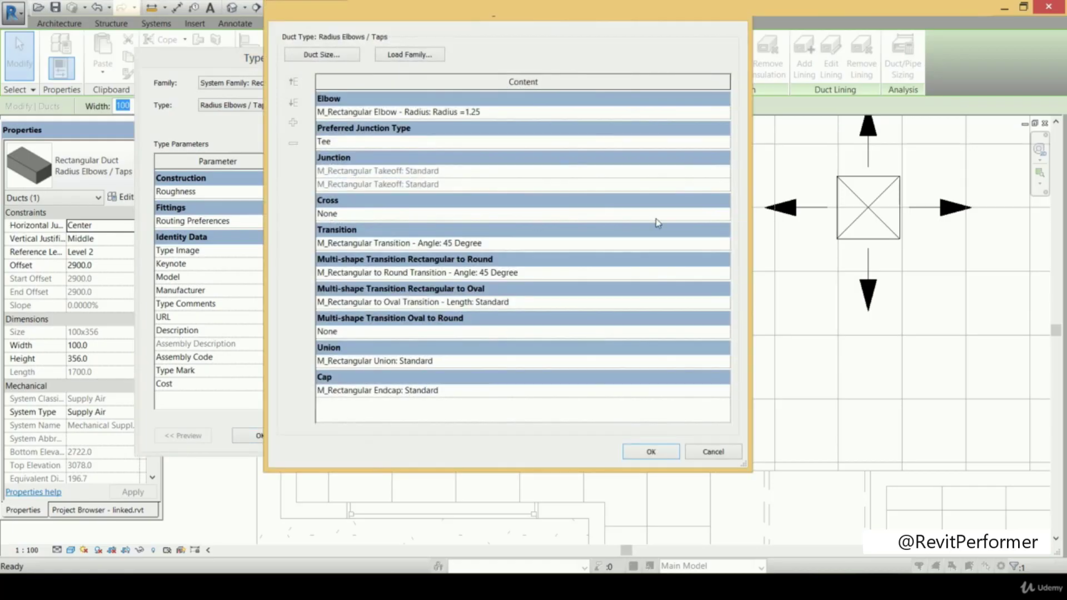
pyautogui.click(722, 211)
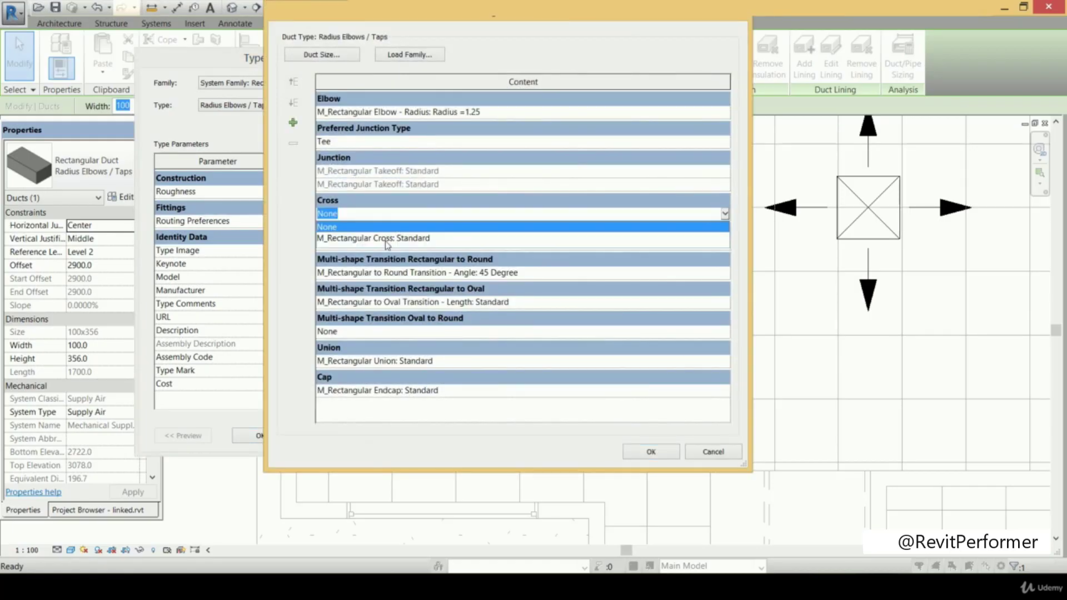
pyautogui.click(400, 238)
pyautogui.click(668, 456)
pyautogui.click(386, 439)
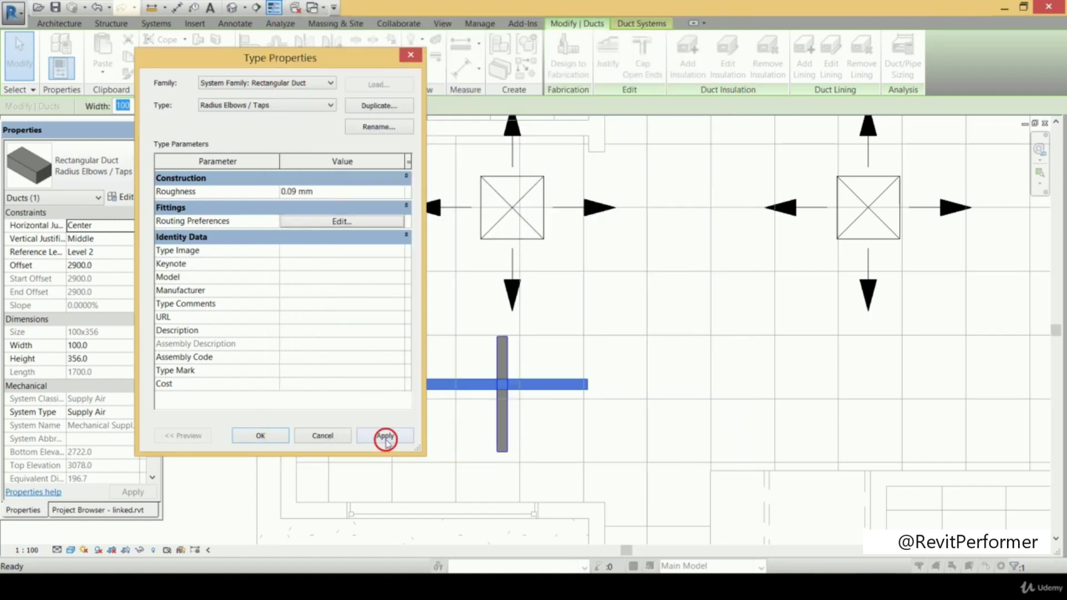
pyautogui.click(260, 436)
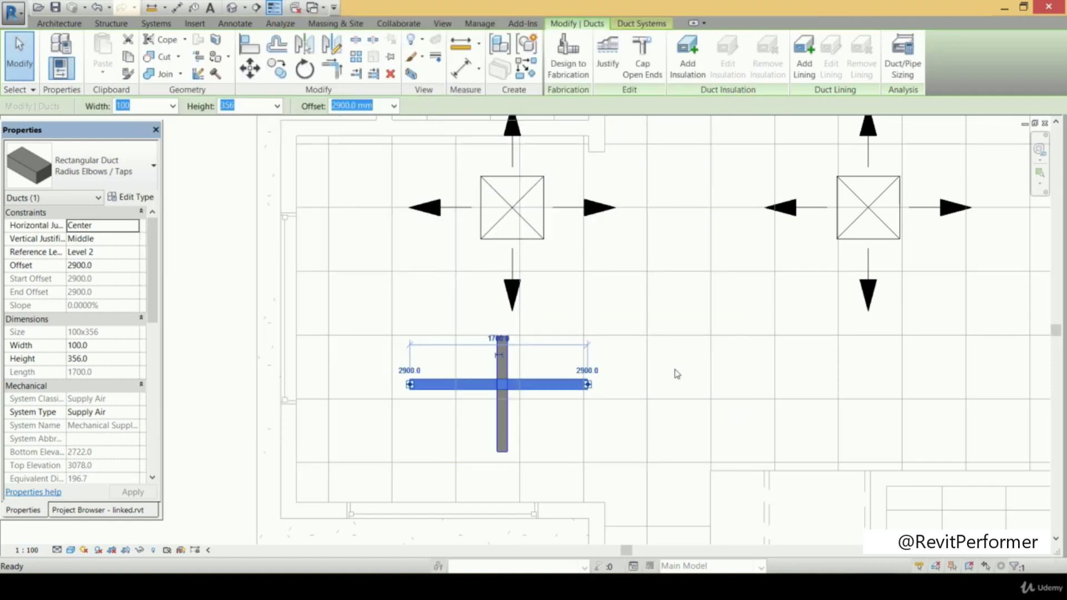
# - Draw a second horizontal 100 x 356 mm duct to the right of the crossing ducts, aligned with the first horizontal duct
pyautogui.click(156, 23)
pyautogui.click(54, 56)
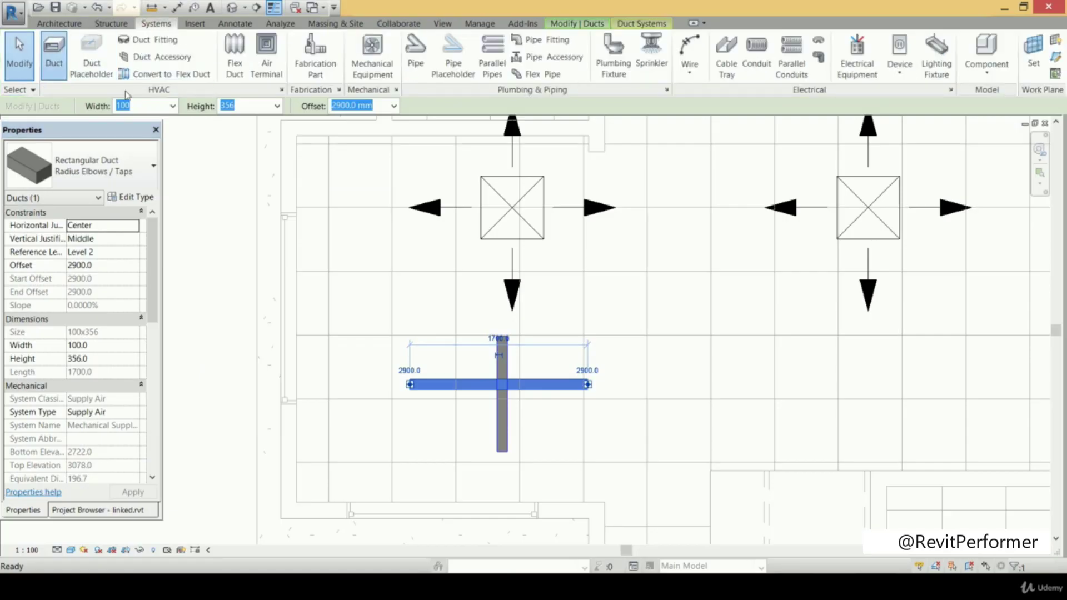
pyautogui.click(667, 384)
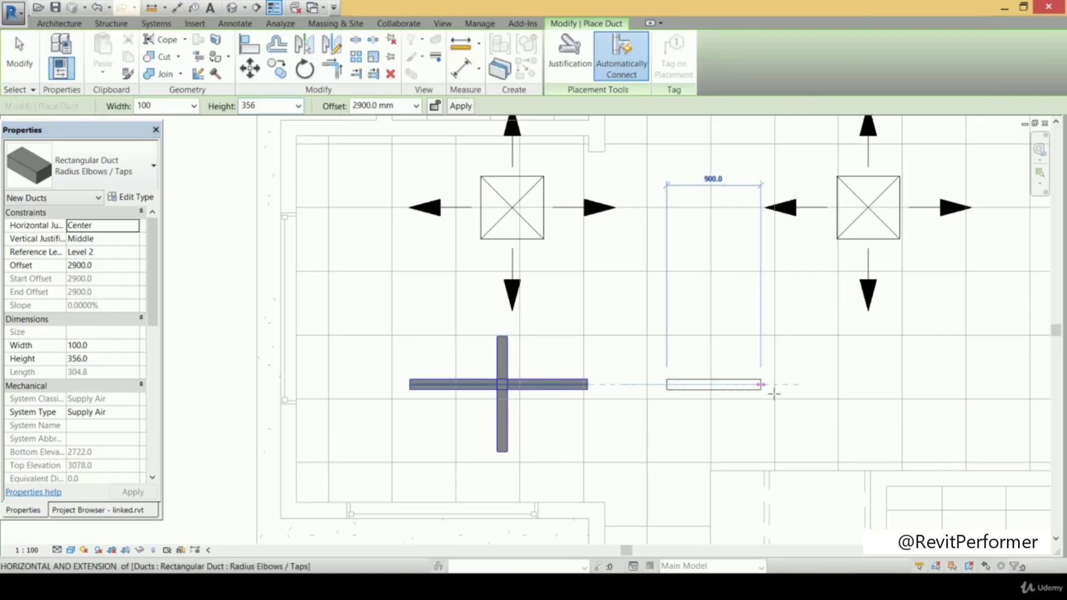
pyautogui.click(804, 397)
pyautogui.press('Escape')
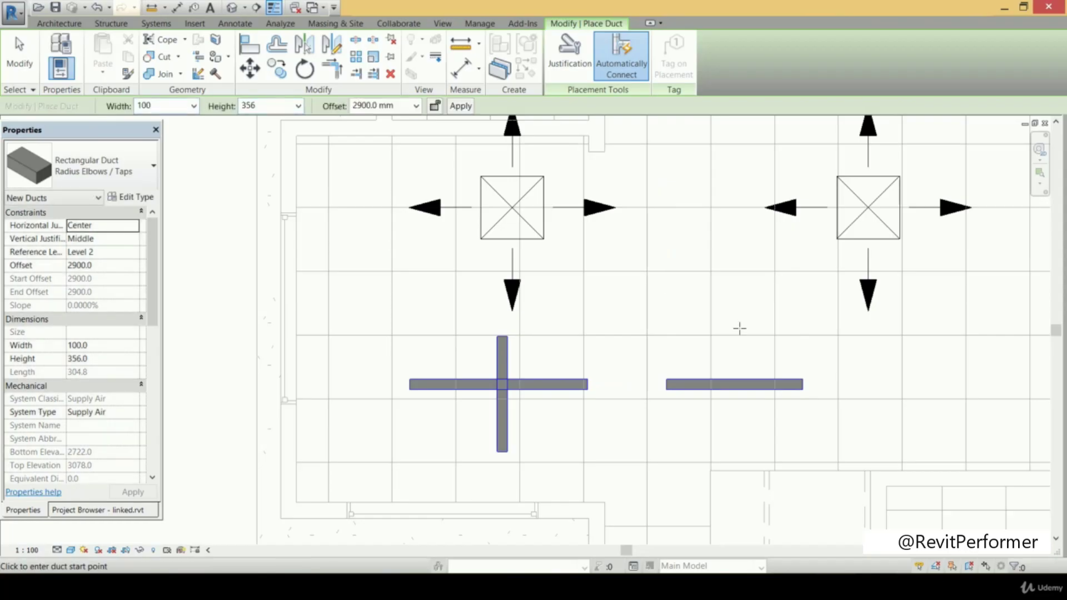
# - Draw a vertical 100 x 356 mm duct about 1100 mm long across the second horizontal duct, aligned with the first vertical duct
pyautogui.click(156, 23)
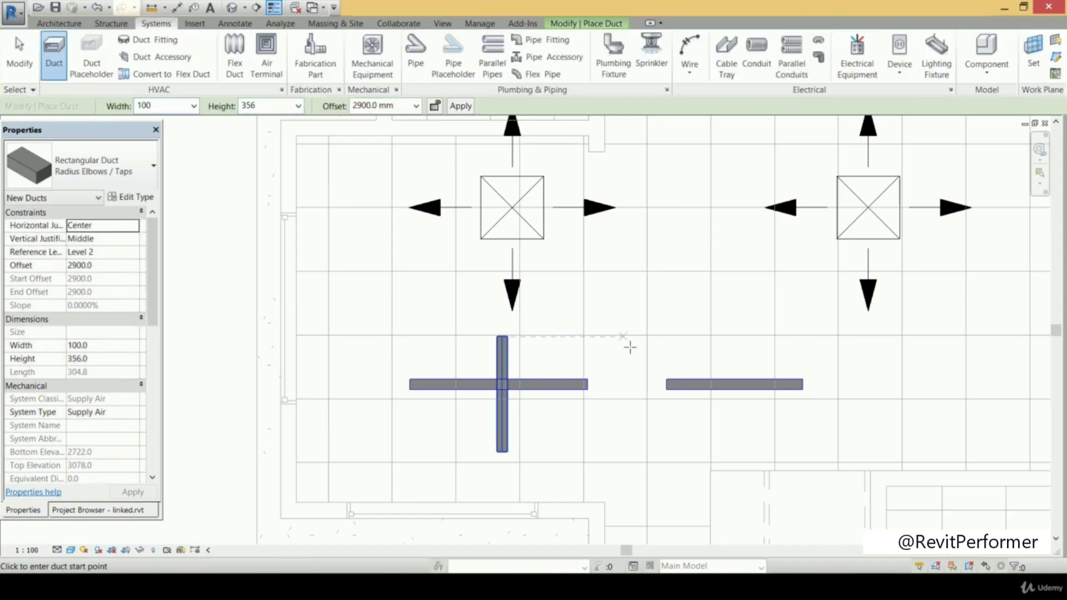
pyautogui.click(732, 337)
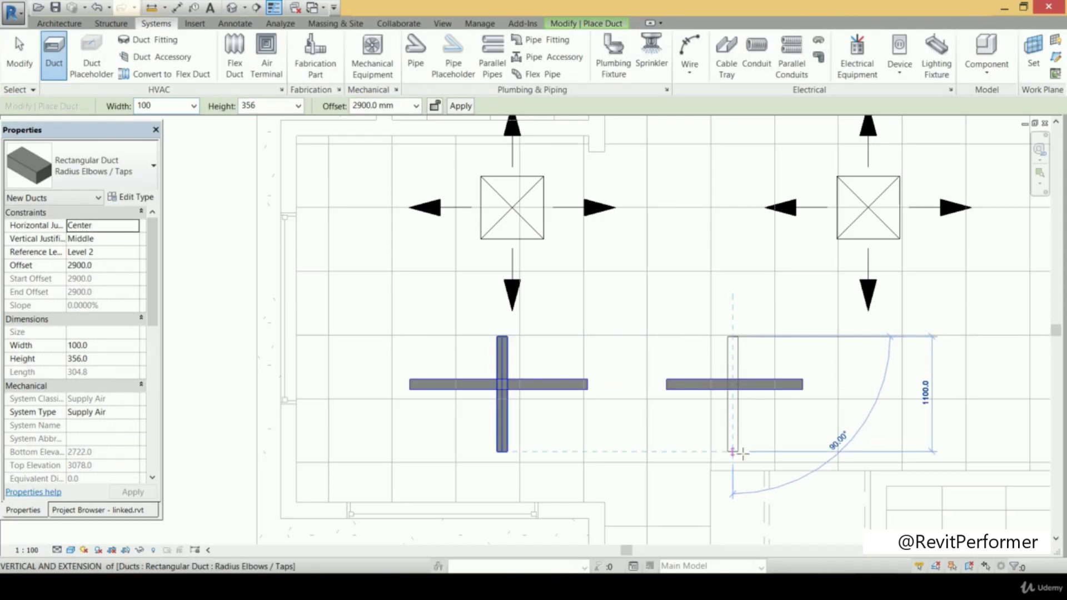
pyautogui.click(743, 454)
# - Compare the intersections of the two duct crossings and inspect the fitting at the right-hand one
pyautogui.scroll(5, 603, 326)
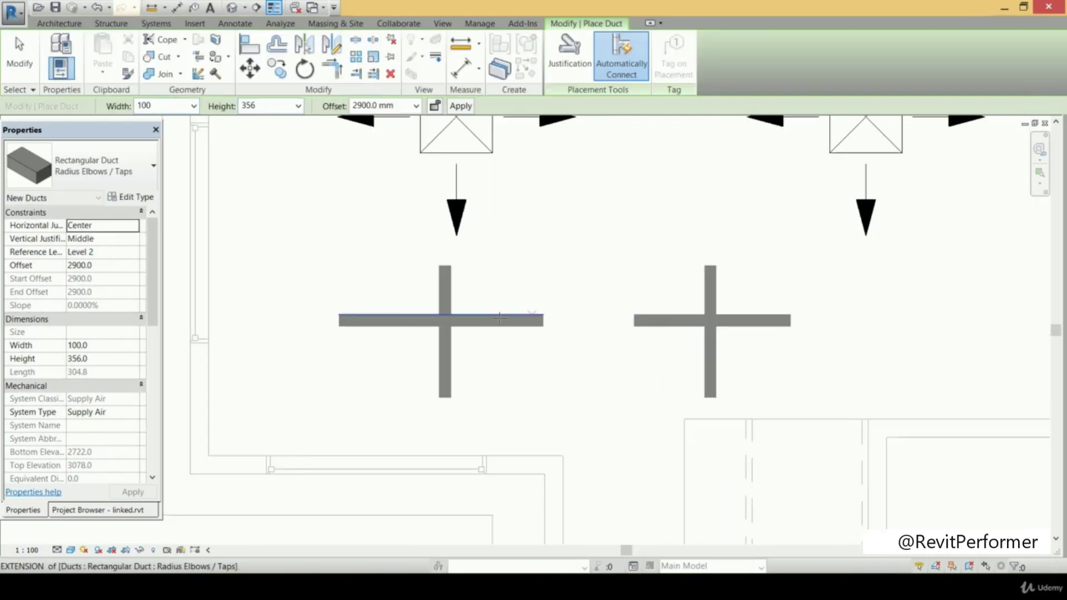
pyautogui.scroll(6, 500, 318)
pyautogui.scroll(-1, 483, 325)
pyautogui.moveTo(486, 328); pyautogui.dragTo(503, 282, button='middle')
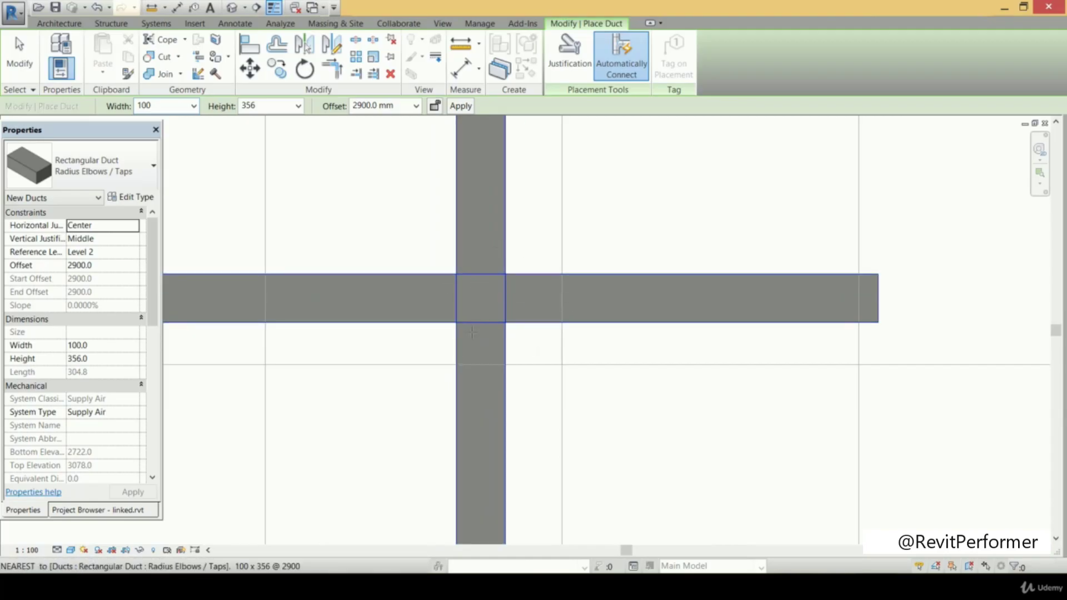
pyautogui.press('Escape')
pyautogui.press('Escape')
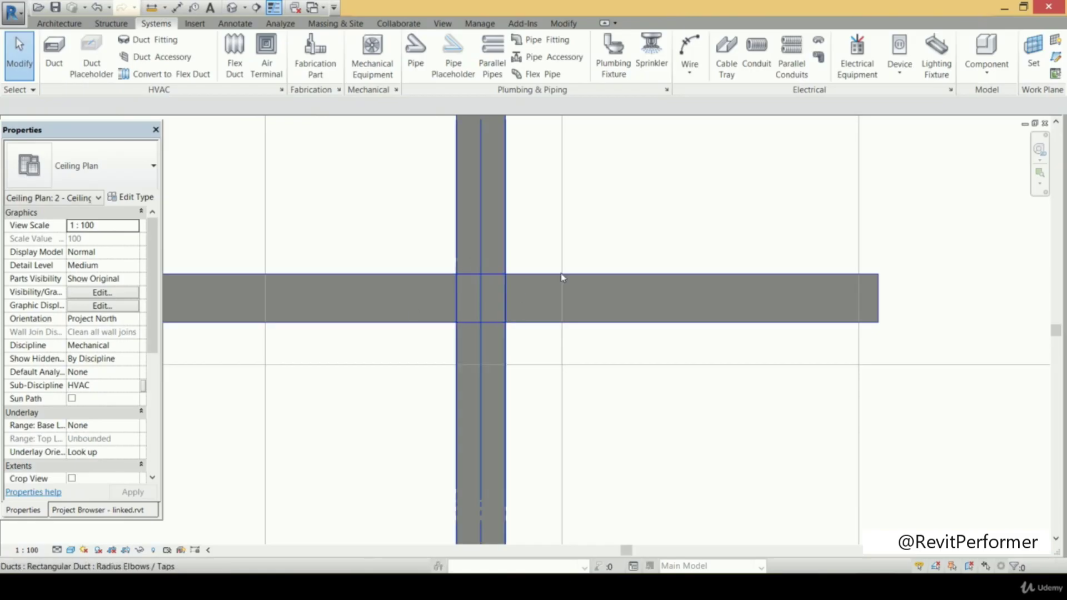
pyautogui.scroll(-4, 677, 276)
pyautogui.moveTo(993, 288); pyautogui.dragTo(682, 253, button='middle')
pyautogui.scroll(2, 671, 247)
pyautogui.scroll(3, 635, 254)
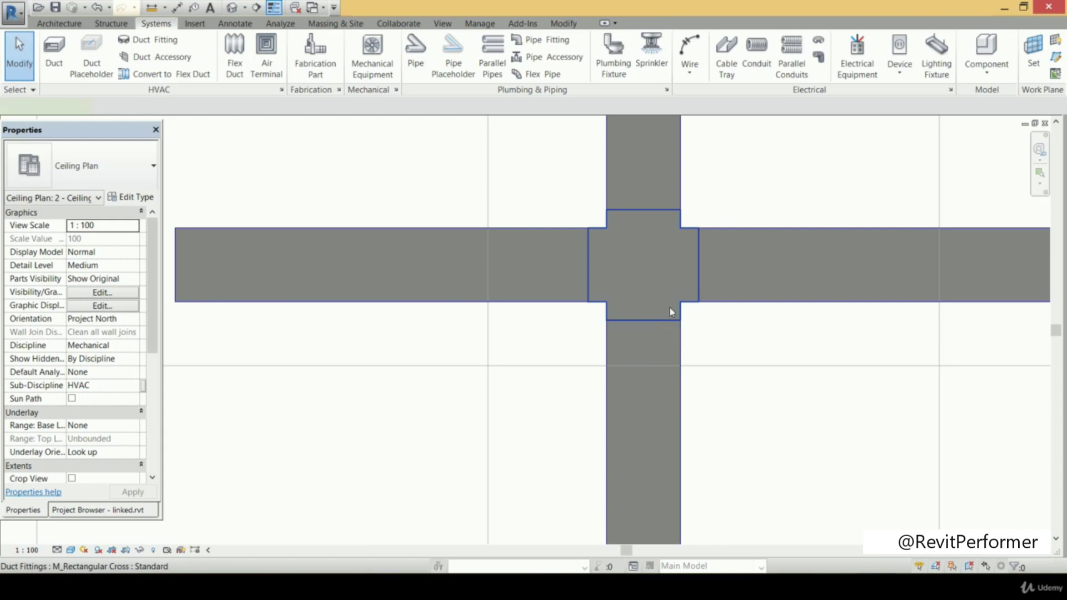
pyautogui.click(631, 257)
pyautogui.scroll(-2, 657, 256)
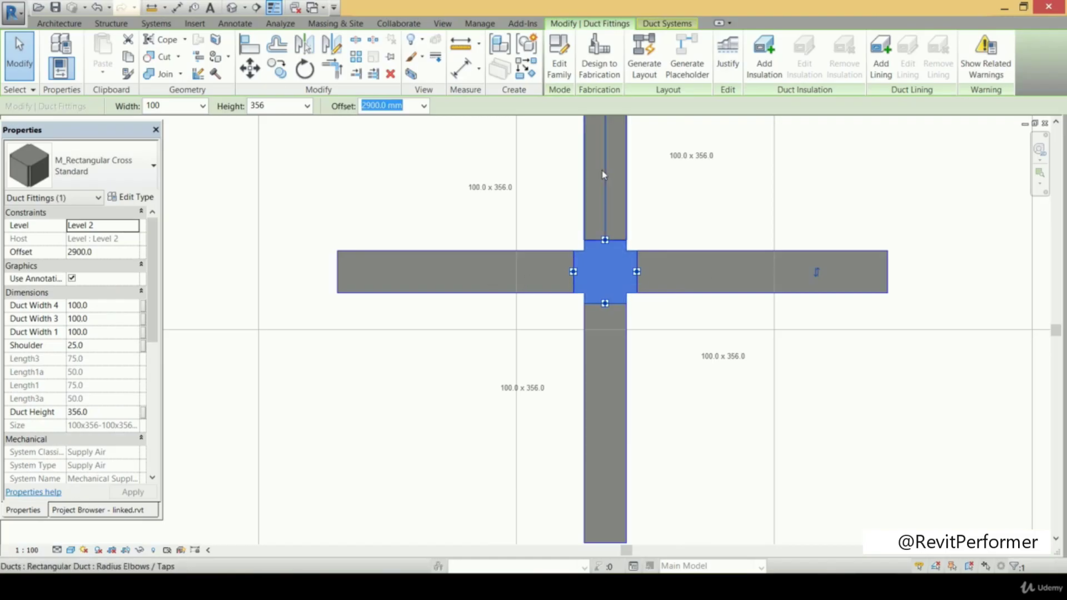
pyautogui.scroll(-3, 609, 327)
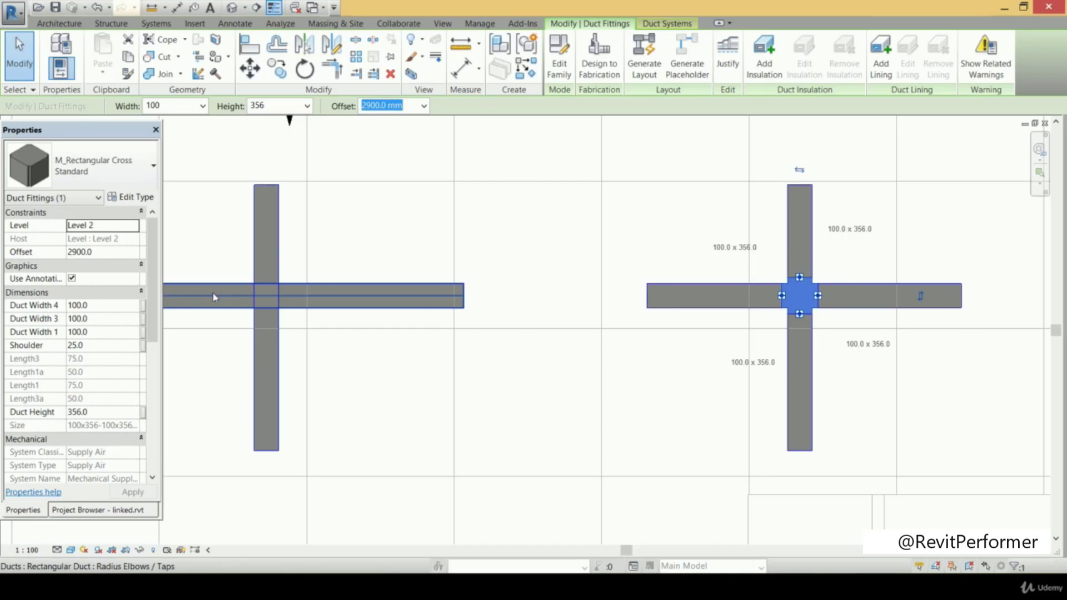
# - Select both duct crossings in the ceiling plan and isolate them in a 3D view with a selection box
pyautogui.moveTo(758, 312); pyautogui.dragTo(615, 292, button='middle')
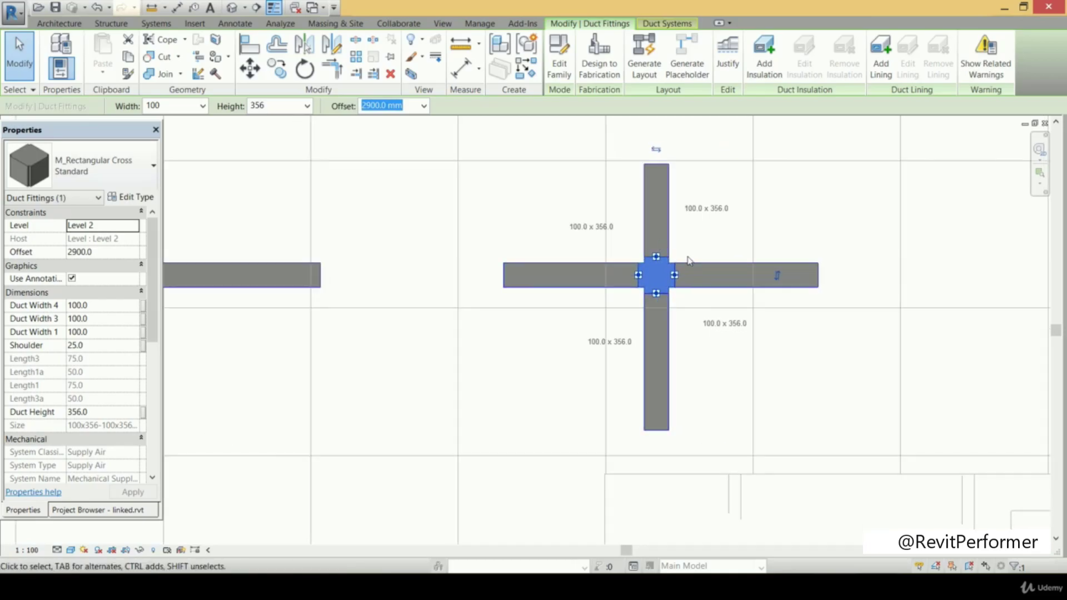
pyautogui.scroll(2, 678, 263)
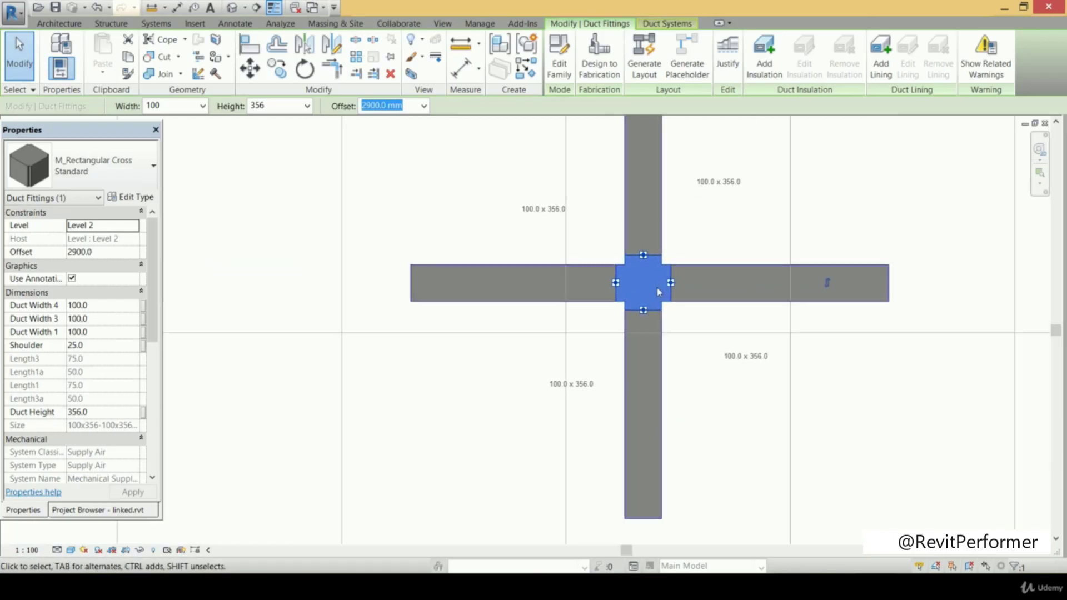
pyautogui.scroll(-5, 661, 293)
pyautogui.click(516, 276)
pyautogui.scroll(-3, 515, 276)
pyautogui.moveTo(554, 296); pyautogui.dragTo(581, 302, button='middle')
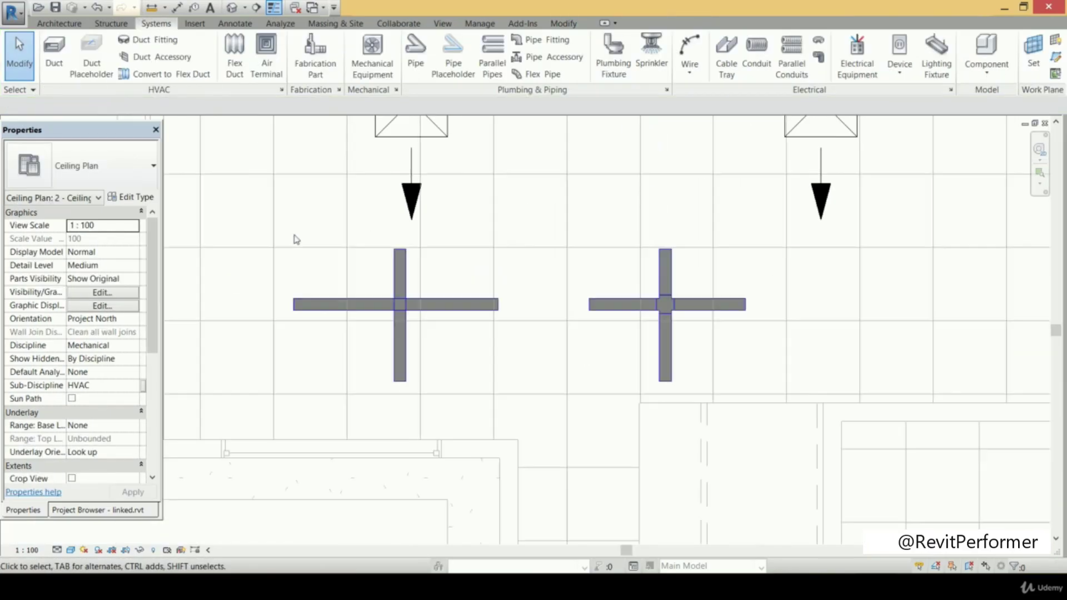
pyautogui.moveTo(258, 239); pyautogui.dragTo(745, 386)
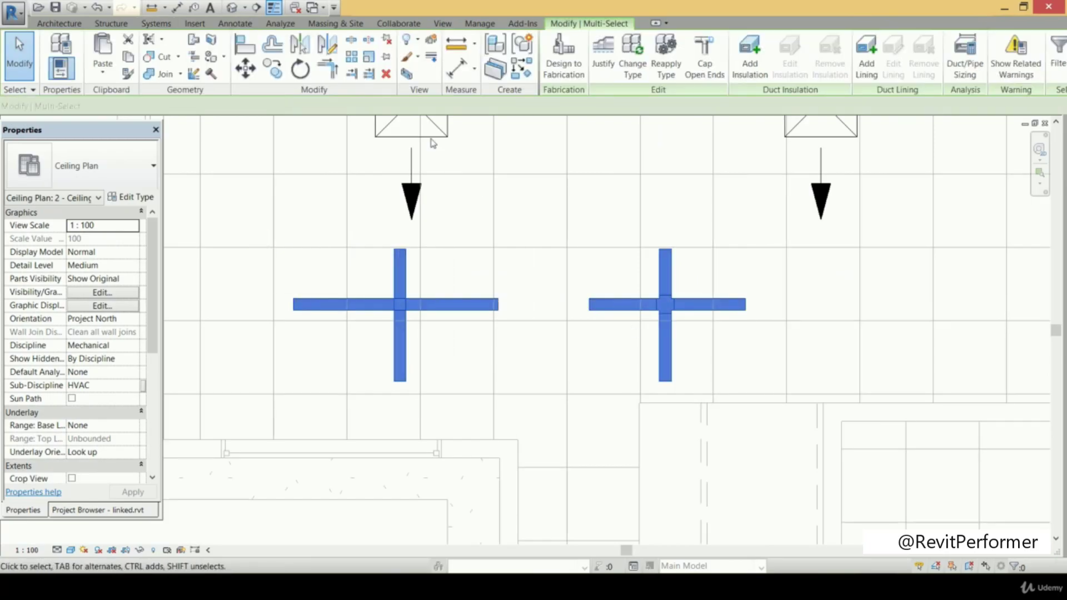
pyautogui.click(407, 73)
pyautogui.scroll(5, 610, 226)
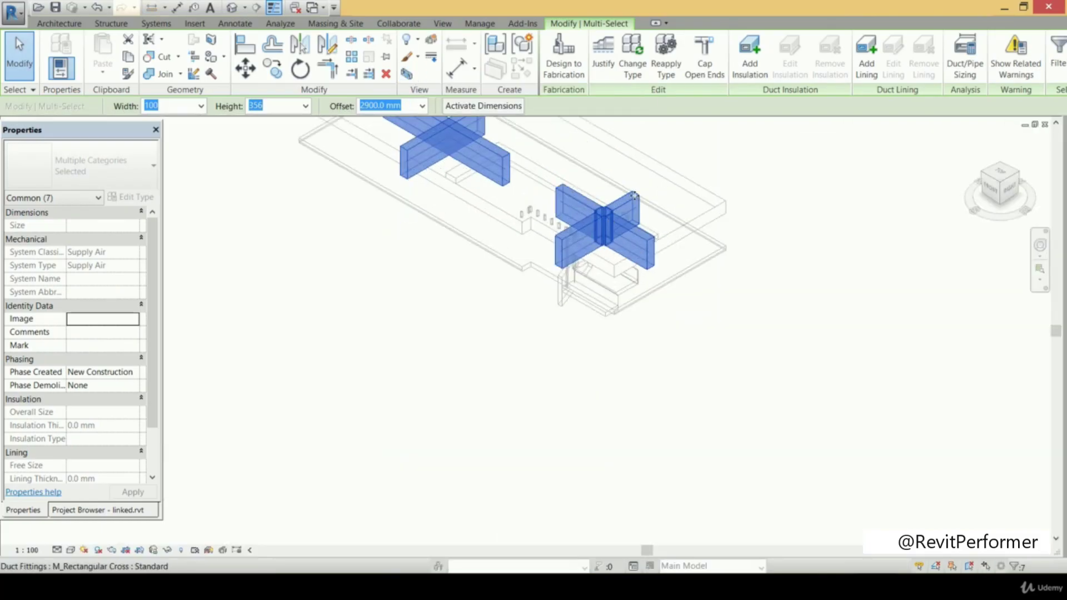
# - Inspect the rectangular cross fitting at the center of the right-hand duct crossing in 3D
pyautogui.scroll(2, 551, 347)
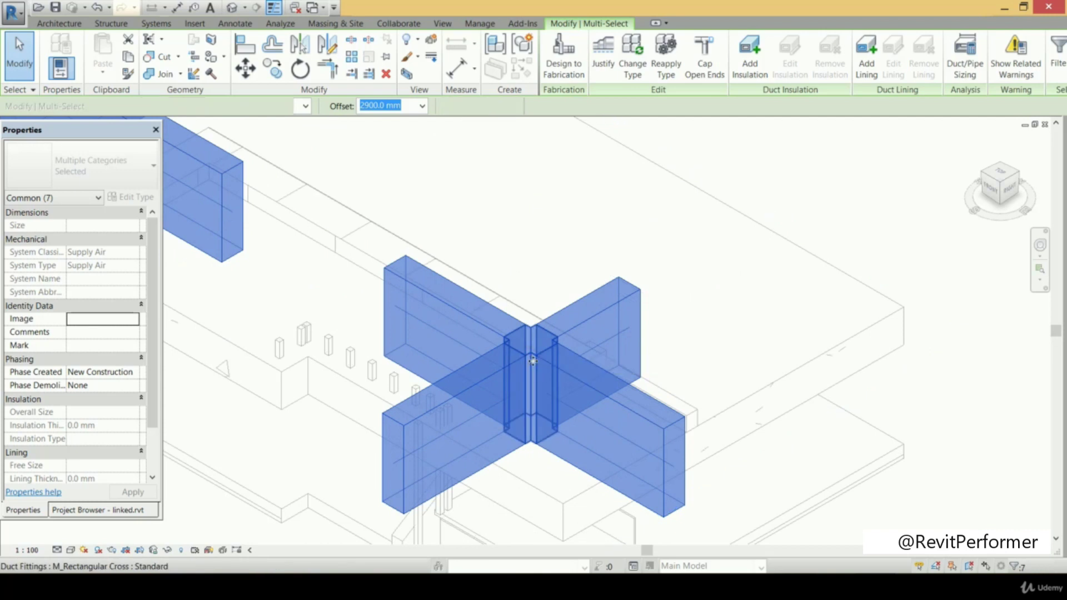
pyautogui.click(534, 356)
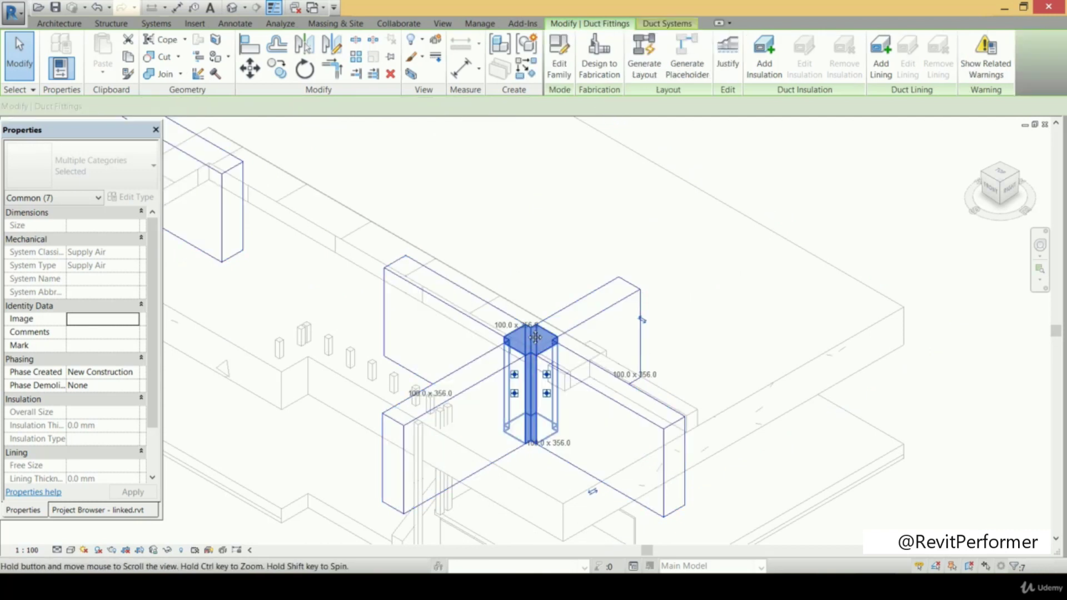
pyautogui.scroll(3, 584, 428)
pyautogui.moveTo(547, 284); pyautogui.dragTo(610, 283, button='middle')
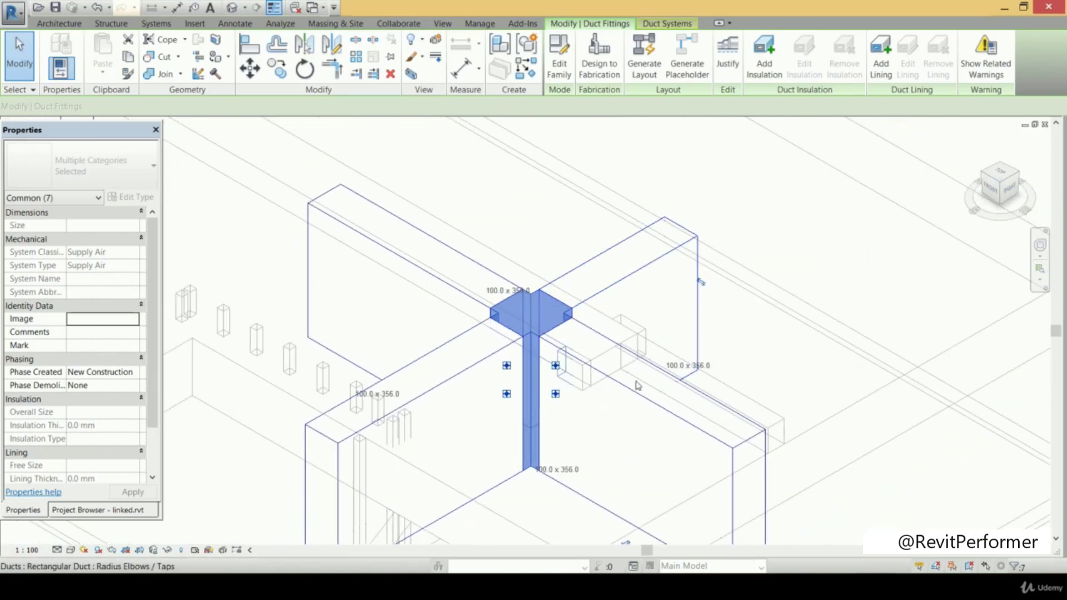
# - Examine how the two ducts intersect at the other crossing in 3D, then close the 3D view
pyautogui.moveTo(317, 281); pyautogui.dragTo(715, 488, button='middle')
pyautogui.scroll(-1, 714, 487)
pyautogui.scroll(-1, 427, 276)
pyautogui.moveTo(445, 306); pyautogui.dragTo(562, 423, button='middle')
pyautogui.scroll(3, 480, 343)
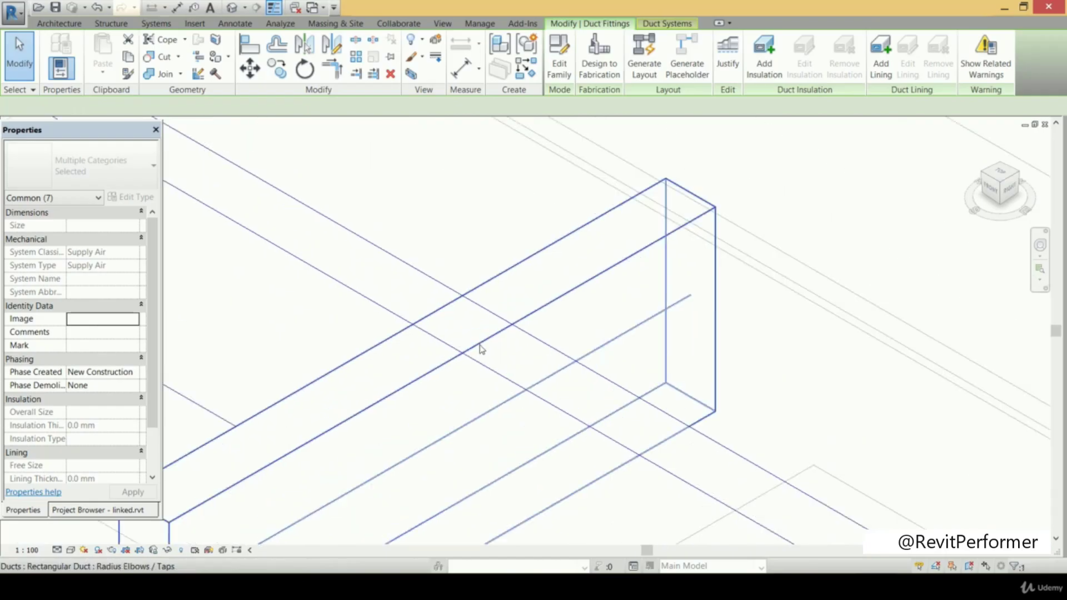
pyautogui.click(490, 373)
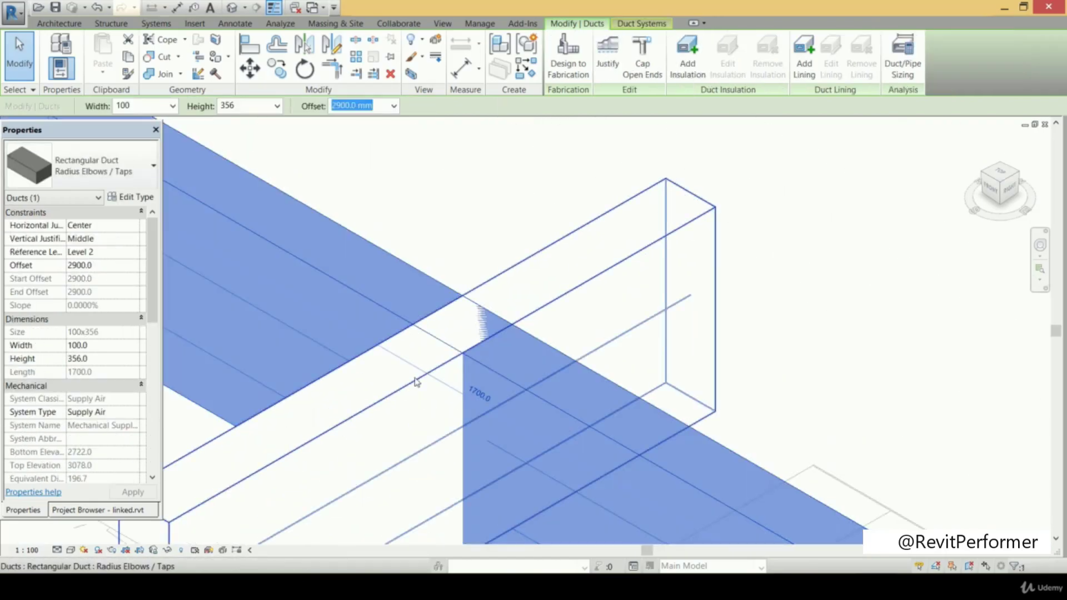
pyautogui.click(485, 362)
pyautogui.scroll(-2, 485, 362)
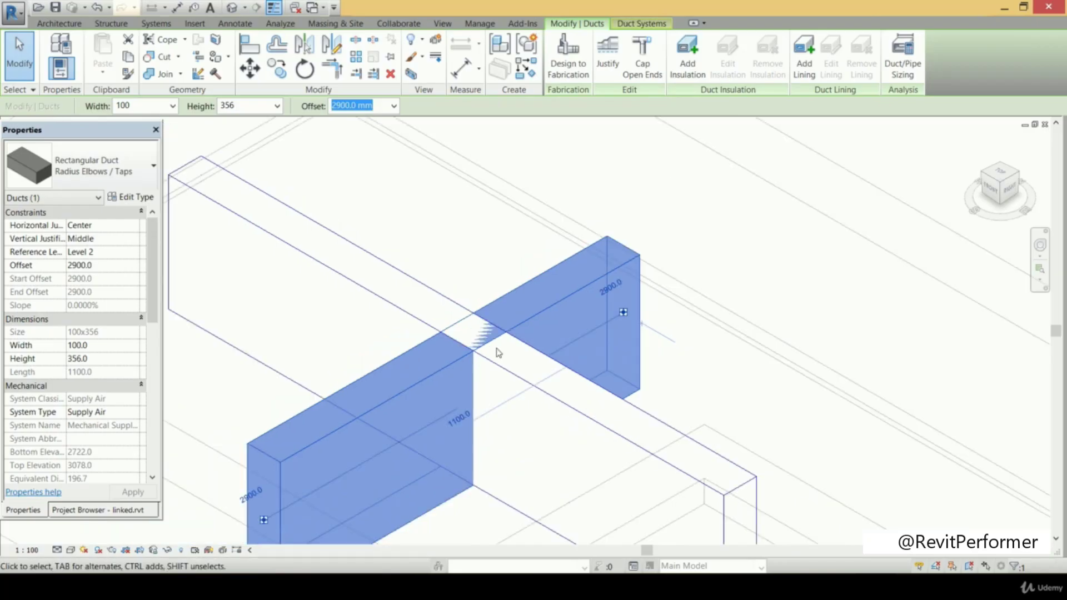
pyautogui.scroll(-4, 848, 197)
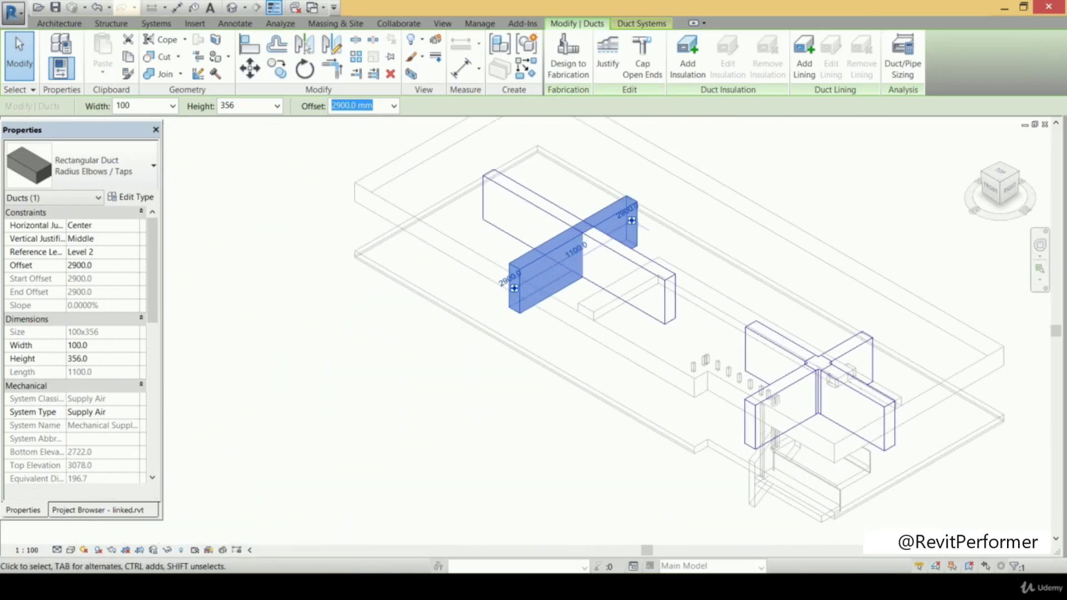
pyautogui.click(1045, 125)
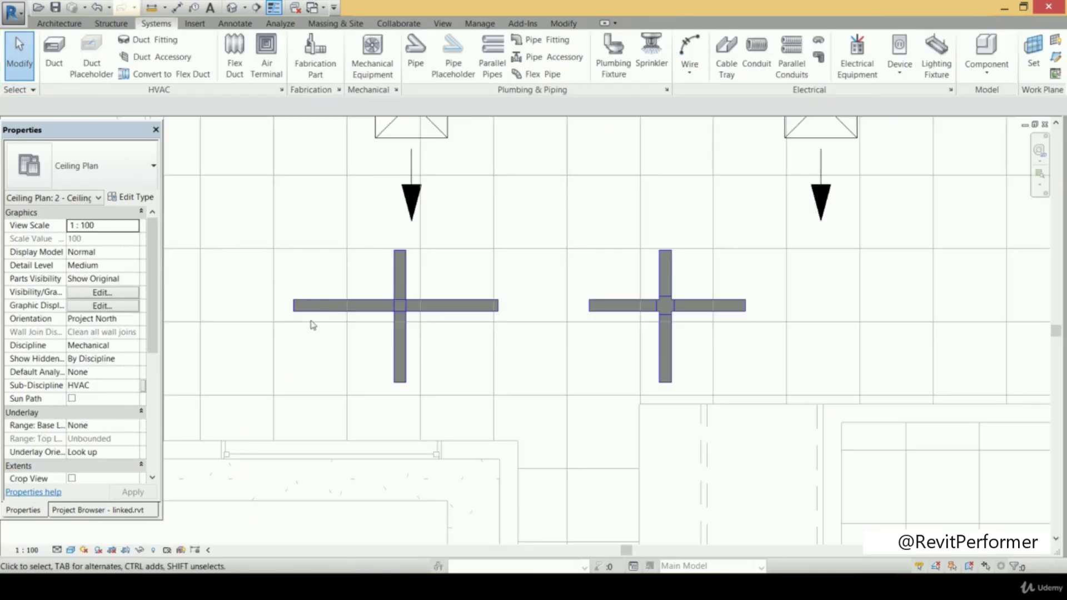
# - Set the Transition fitting in the Radius Elbows / Taps routing preferences to M_Rectangular Transition - Angle: 15 Degree and apply it
pyautogui.click(284, 305)
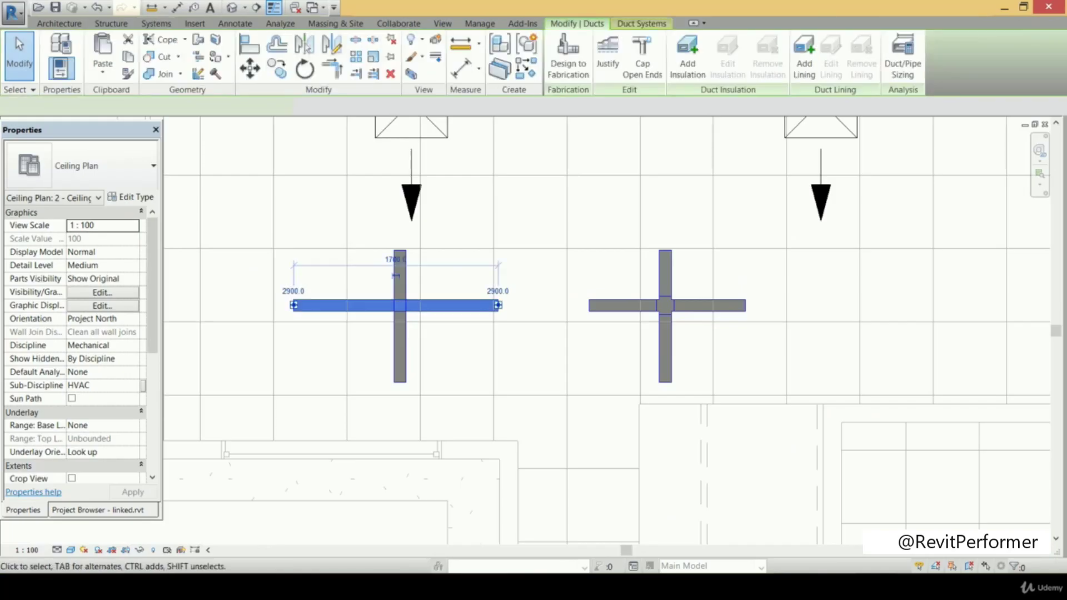
pyautogui.click(129, 196)
pyautogui.click(366, 220)
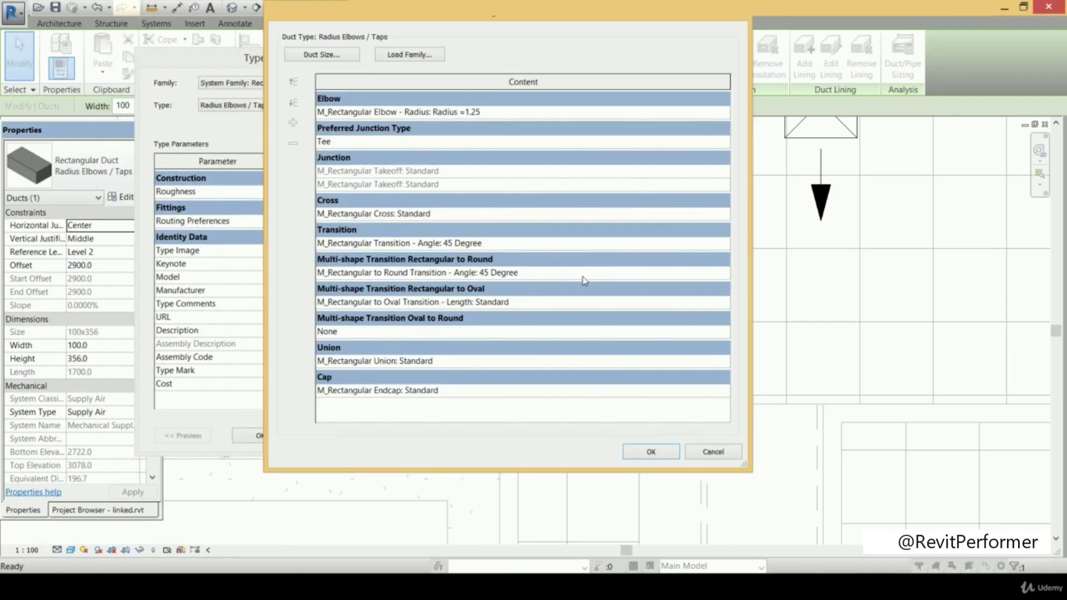
pyautogui.click(683, 243)
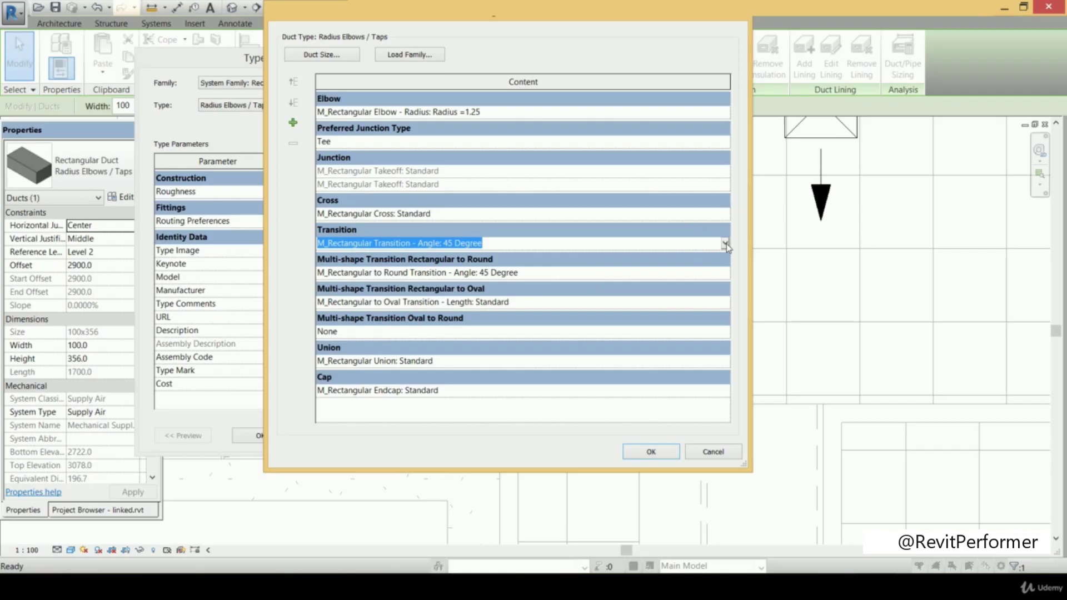
pyautogui.click(725, 243)
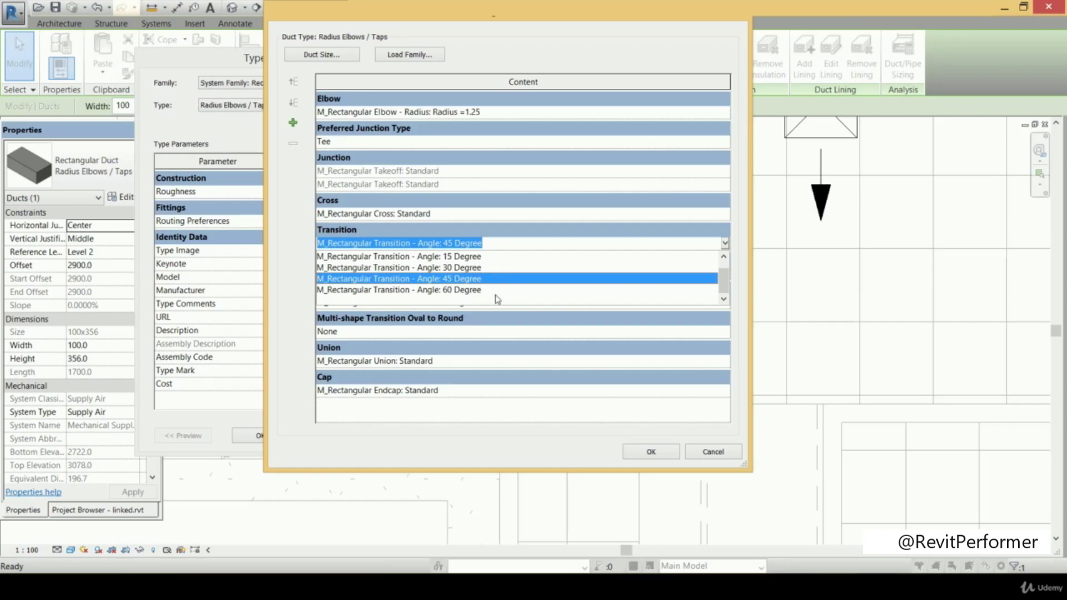
pyautogui.click(464, 257)
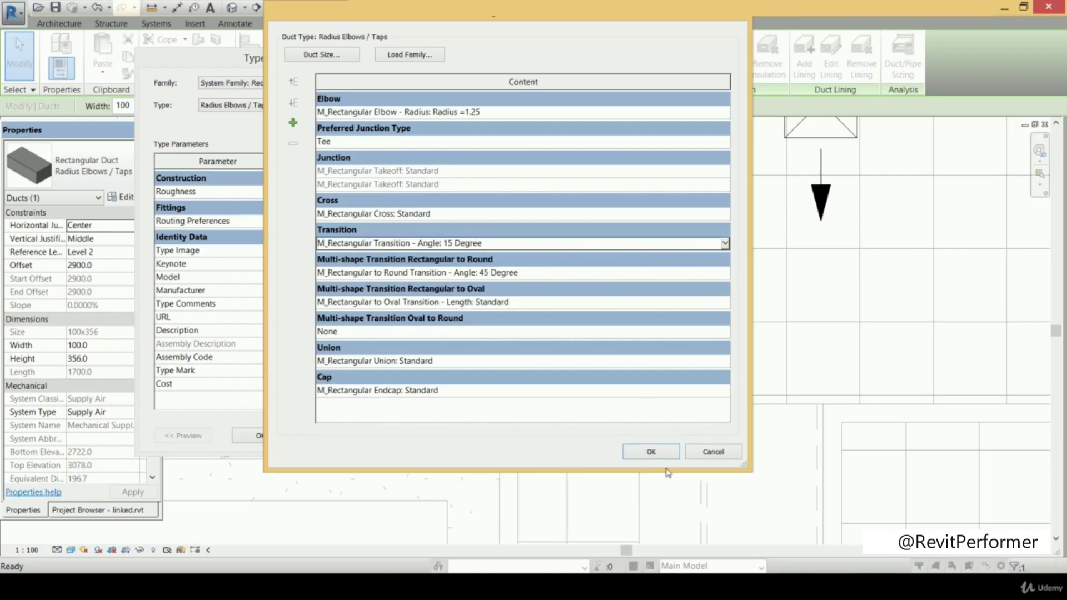
pyautogui.click(658, 451)
pyautogui.click(394, 439)
pyautogui.click(260, 436)
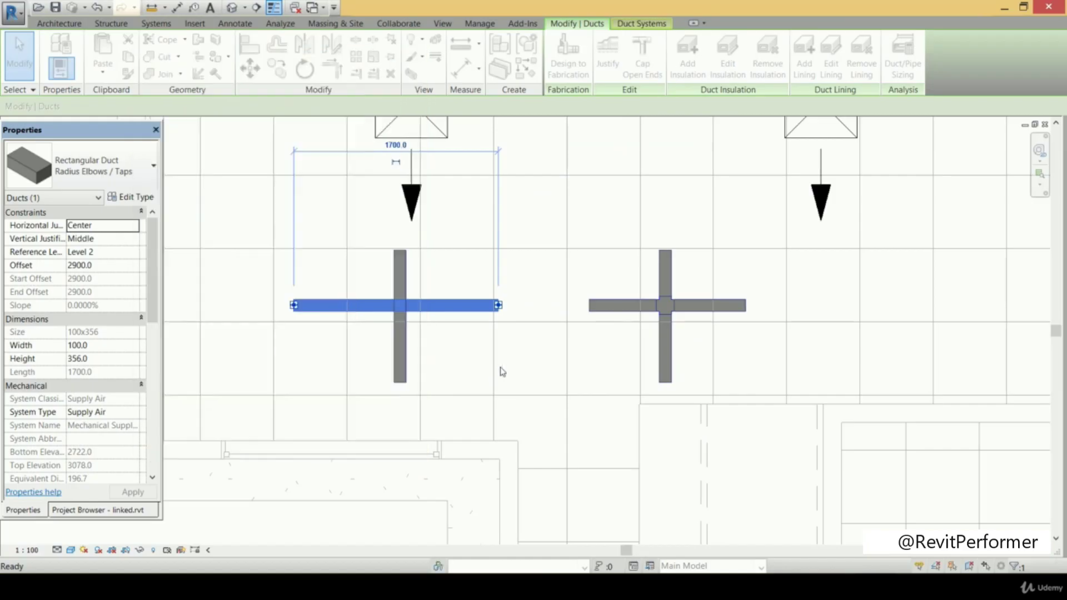
# - Draw a horizontal 500 x 356 mm duct about 1280 mm long to the right of the duct crossings
pyautogui.moveTo(414, 358); pyautogui.dragTo(212, 338, button='middle')
pyautogui.scroll(1, 621, 348)
pyautogui.moveTo(621, 348); pyautogui.dragTo(525, 419, button='middle')
pyautogui.press('d')
pyautogui.press('t')
pyautogui.doubleClick(145, 106)
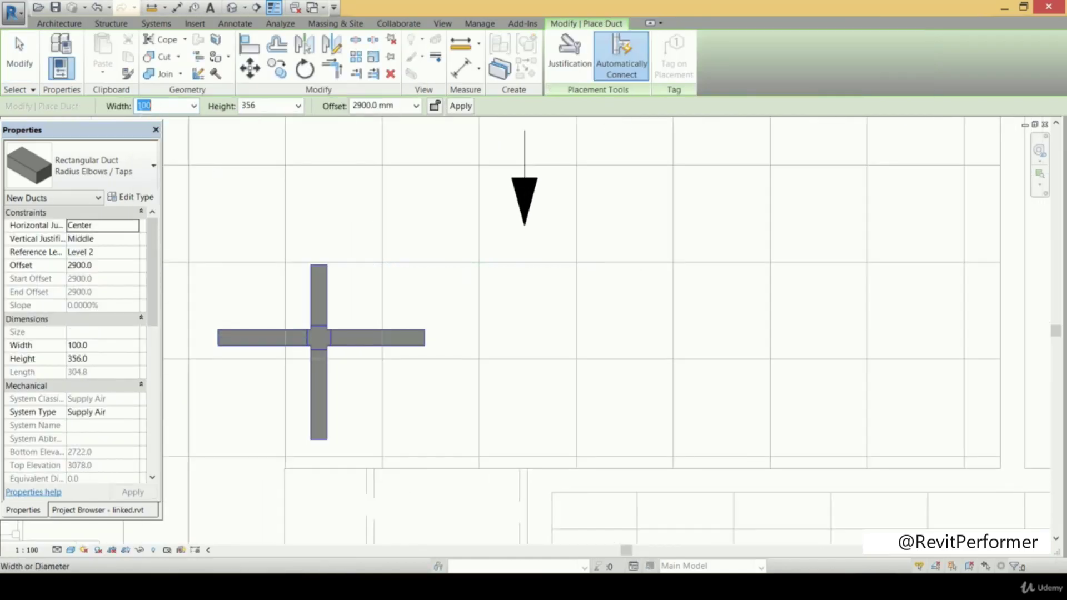
pyautogui.write('500')
pyautogui.press('Return')
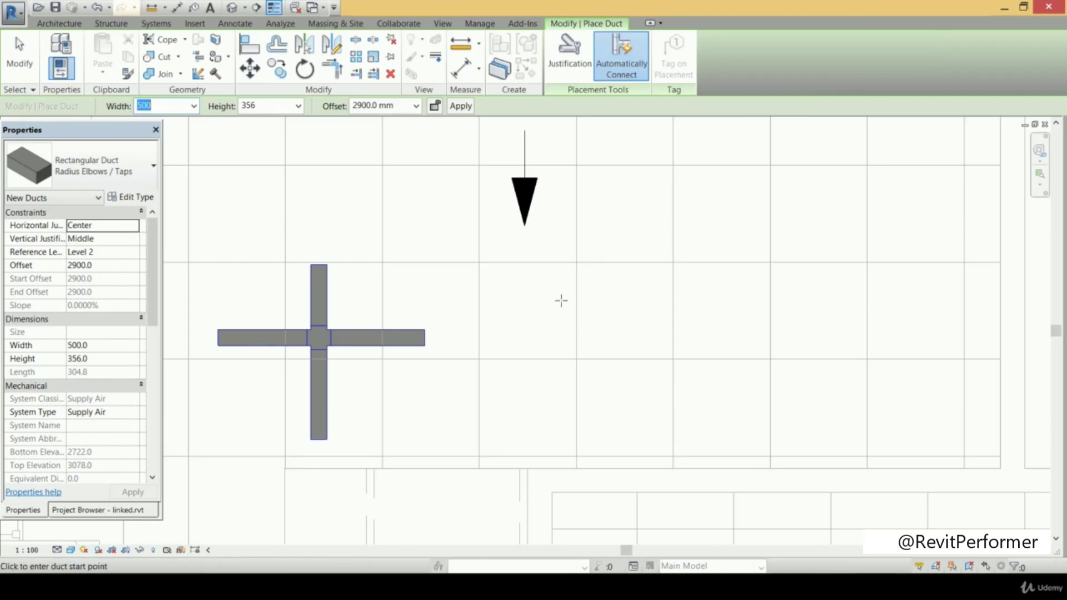
pyautogui.click(554, 293)
pyautogui.click(759, 295)
pyautogui.scroll(-1, 759, 295)
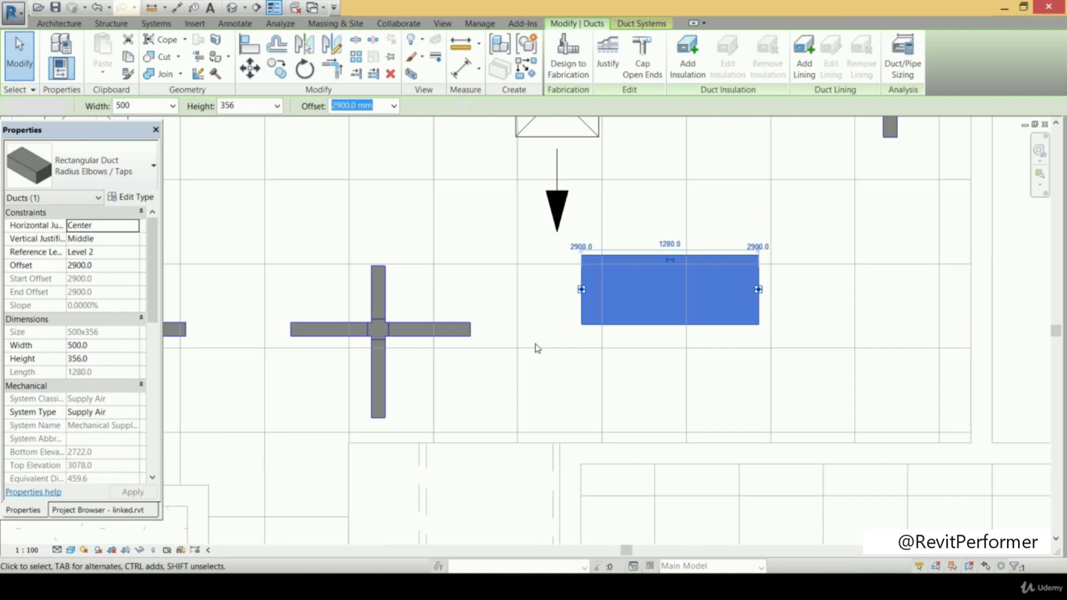
pyautogui.press('Escape')
pyautogui.press('Escape')
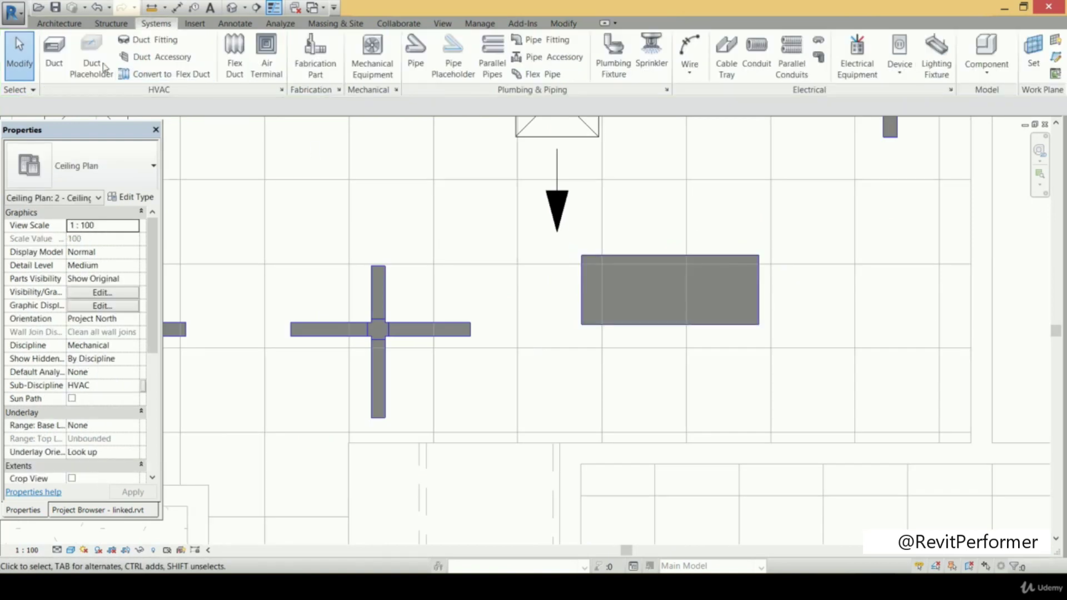
# - Draw a 300 x 356 mm duct continuing horizontally from the right end of the 500 mm wide duct
pyautogui.click(54, 56)
pyautogui.click(160, 106)
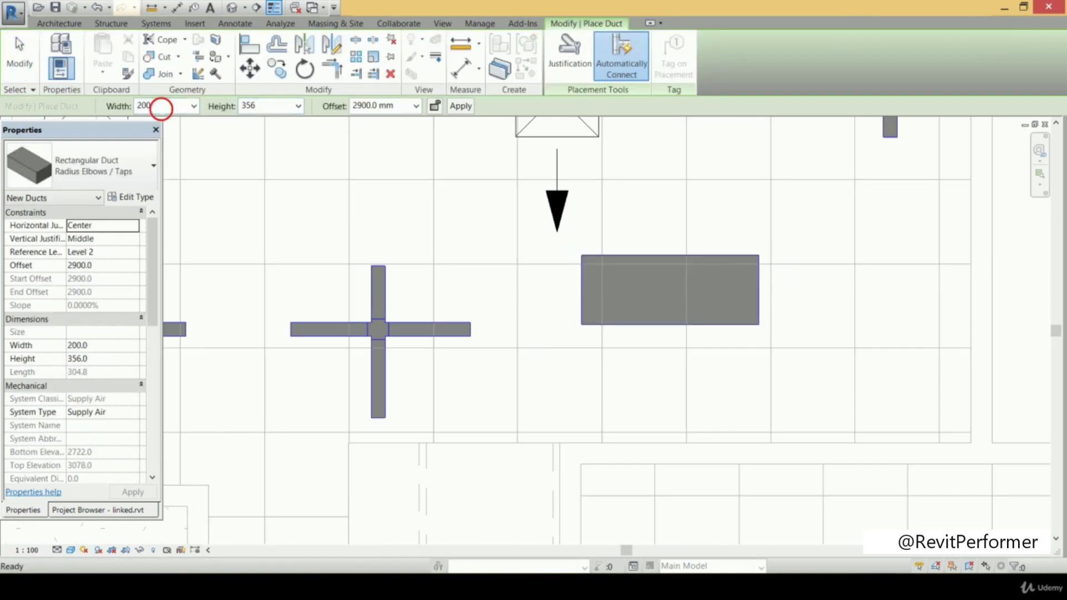
pyautogui.write('300')
pyautogui.press('Return')
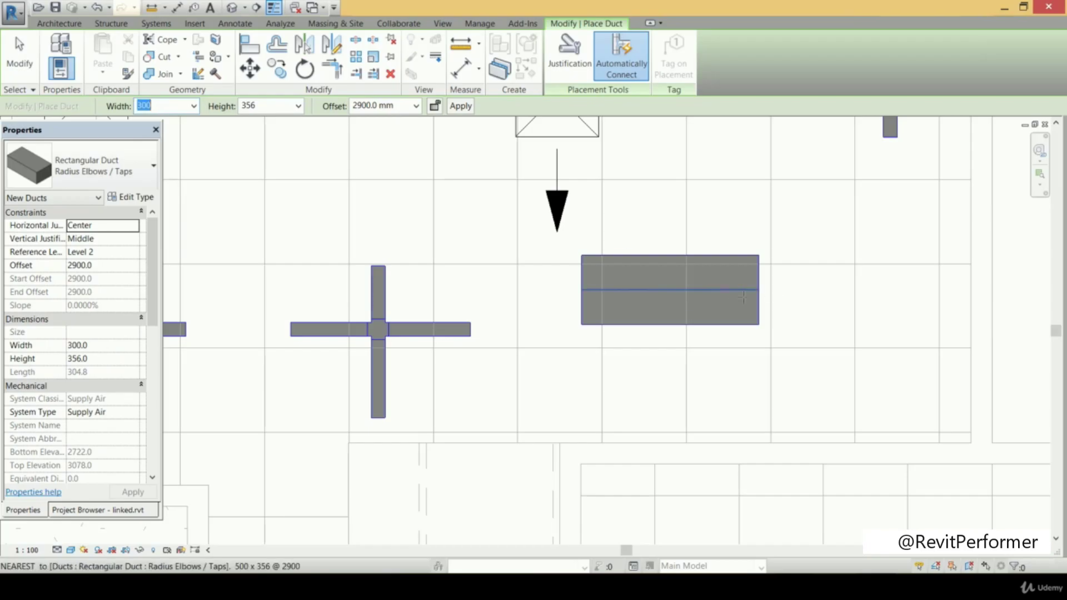
pyautogui.click(765, 295)
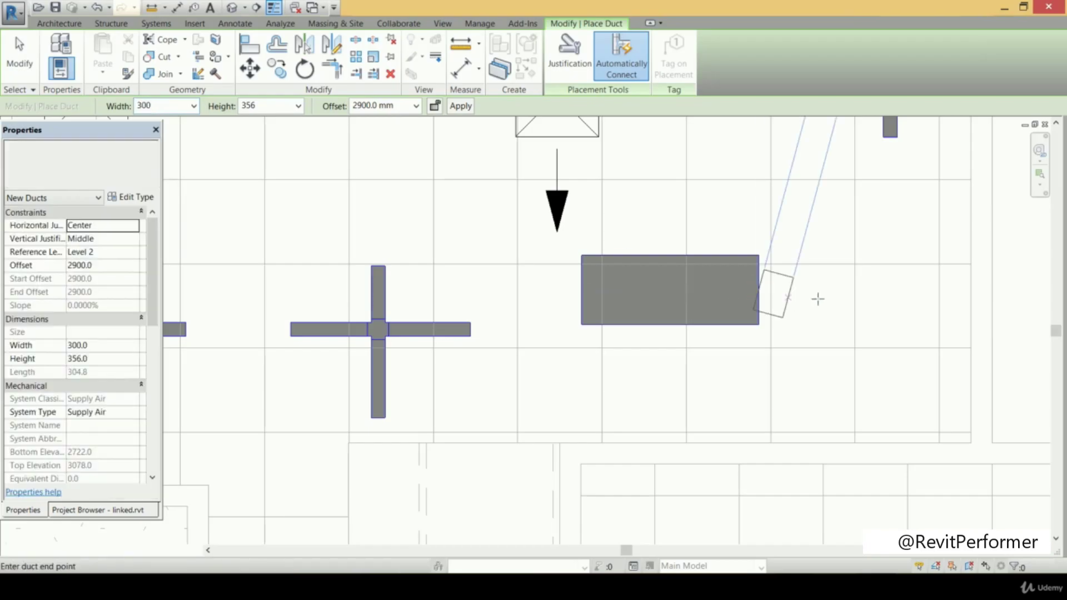
pyautogui.click(883, 295)
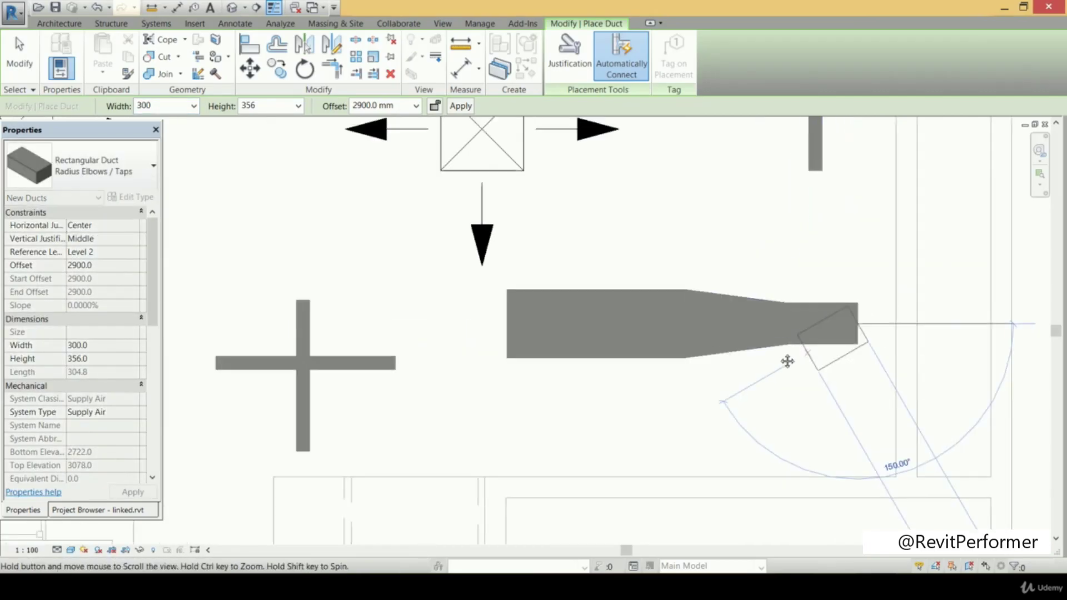
pyautogui.scroll(3, 700, 311)
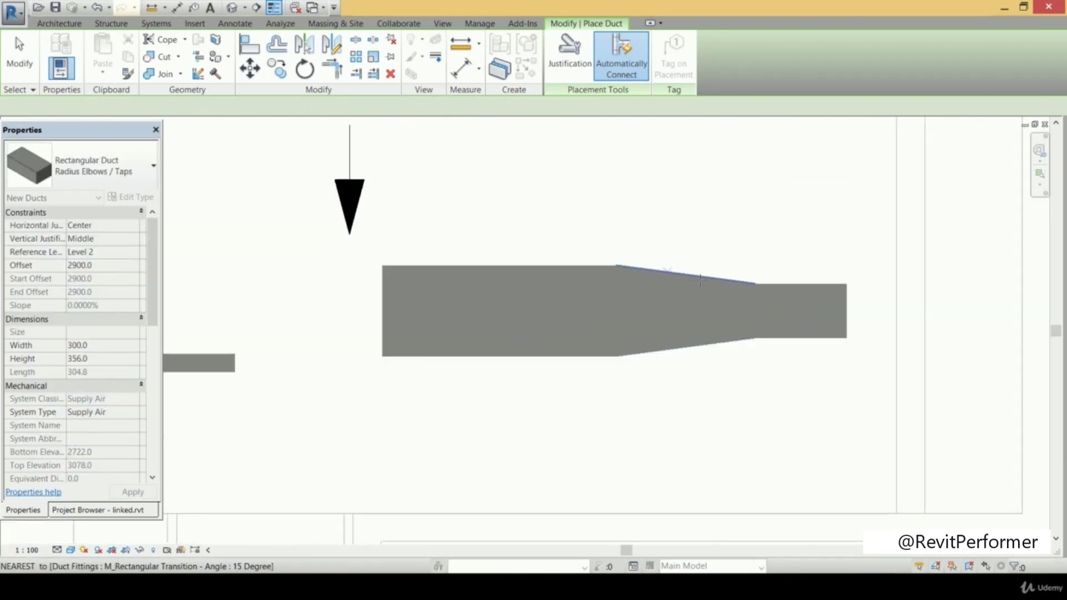
pyautogui.press('Escape')
pyautogui.press('Escape')
# - Change the transition between the 500 mm and 300 mm wide ducts to the M_Rectangular Transition - Angle type 60 Degree
pyautogui.scroll(2, 699, 278)
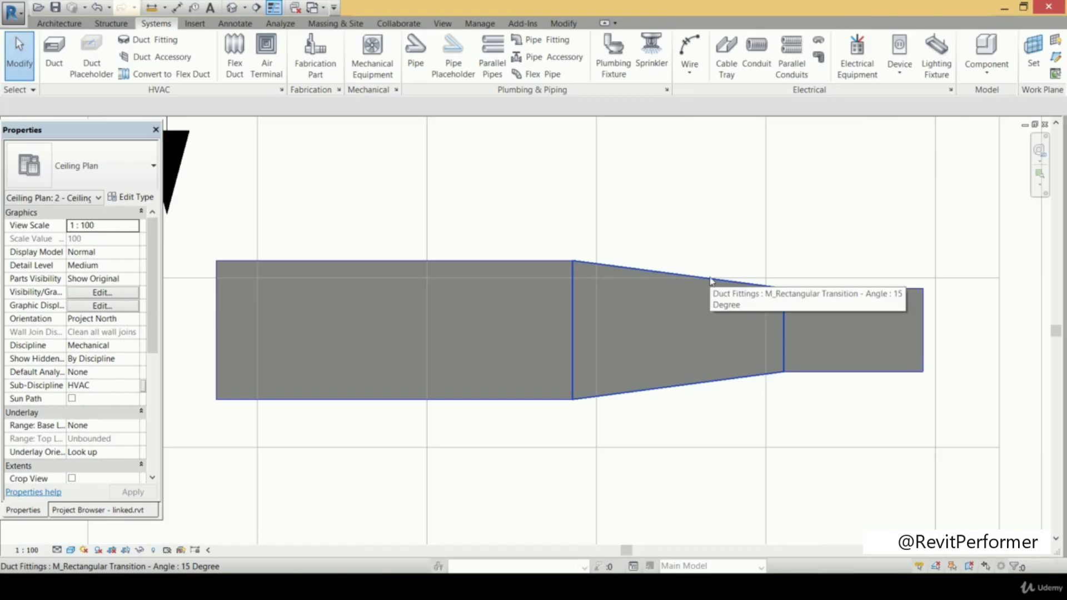
pyautogui.click(710, 281)
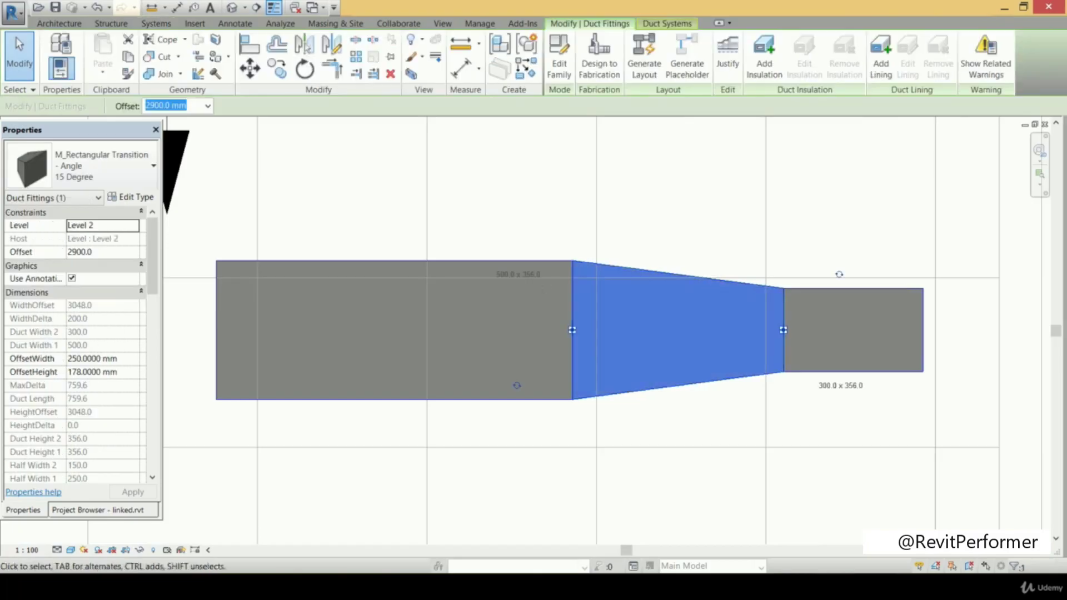
pyautogui.click(140, 167)
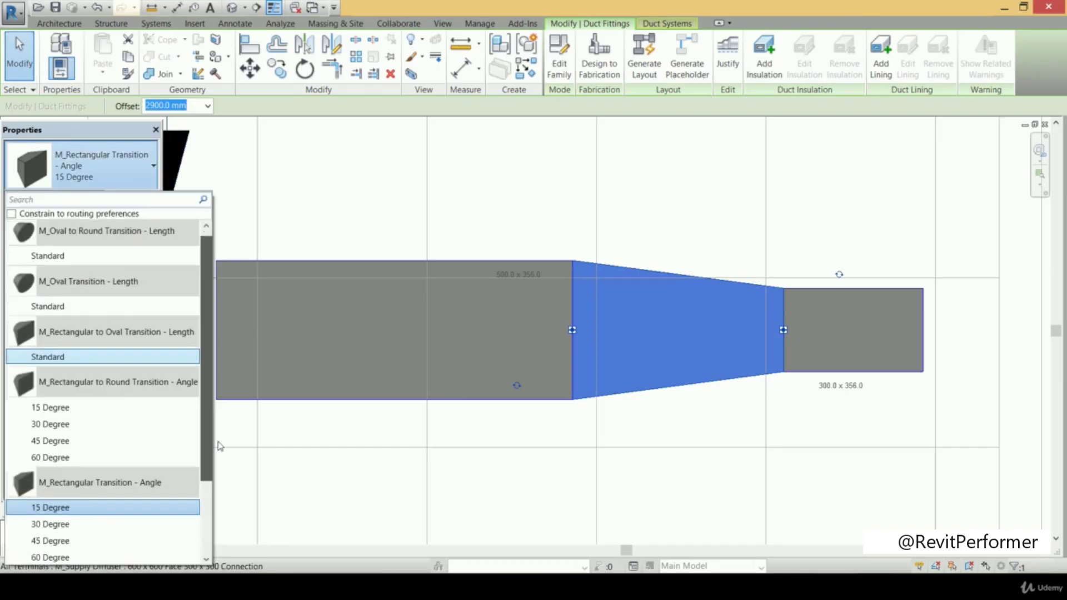
pyautogui.scroll(-2, 222, 472)
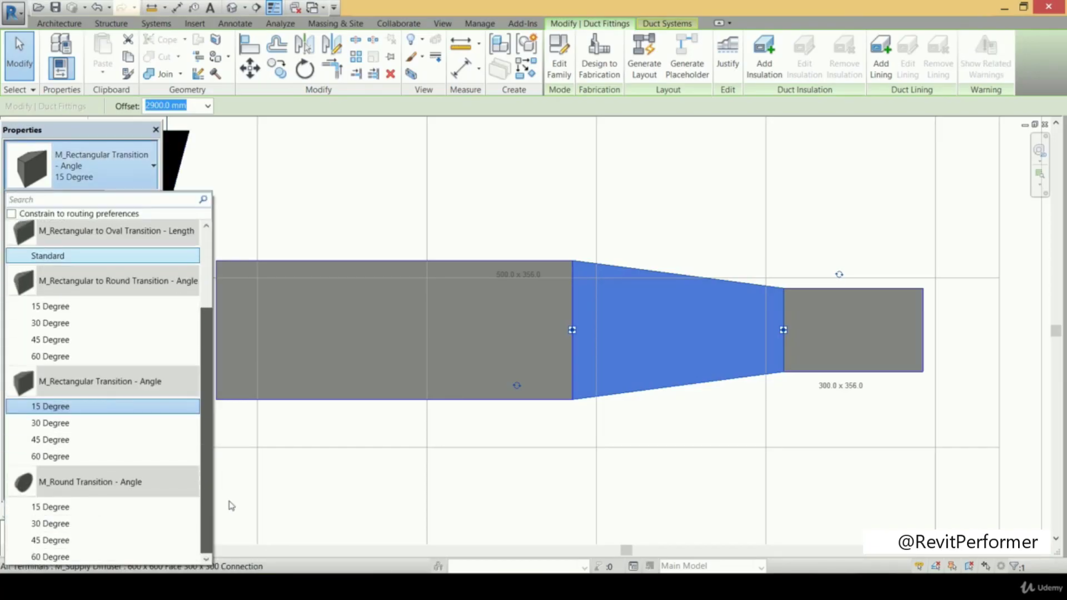
pyautogui.click(68, 457)
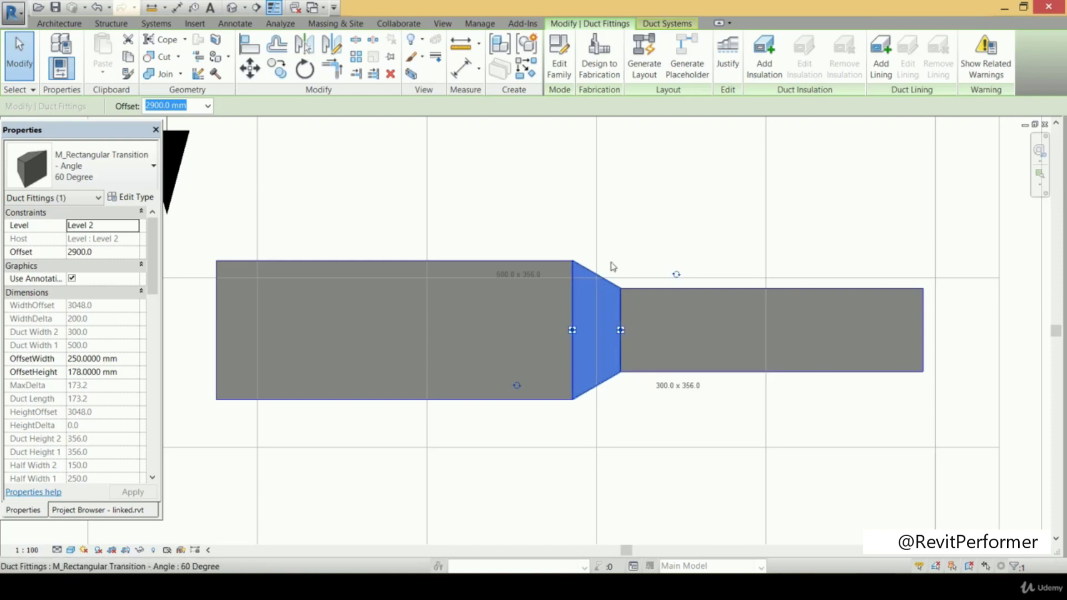
pyautogui.click(639, 270)
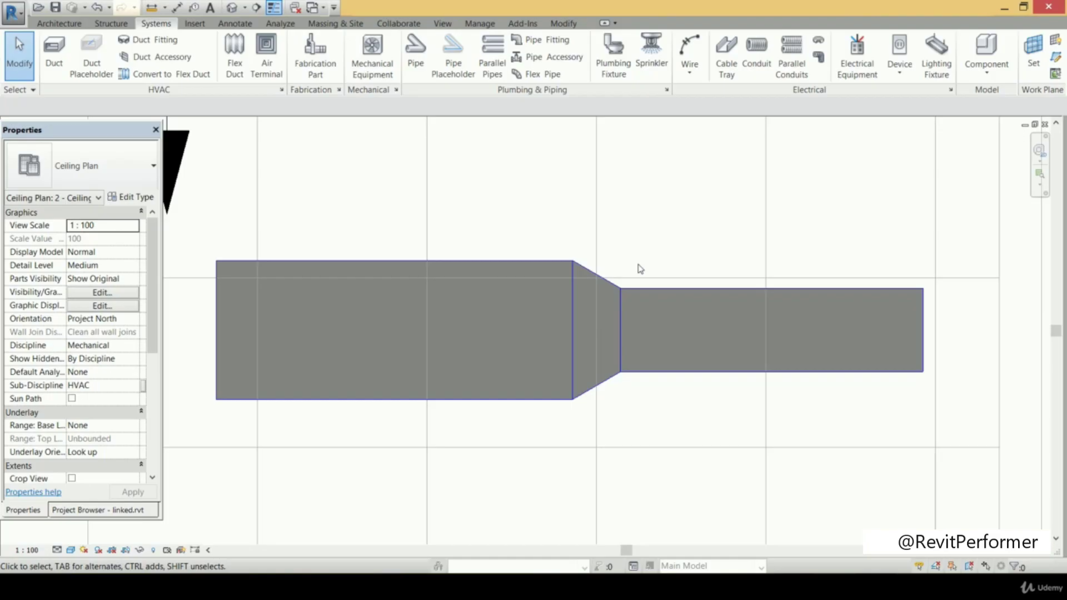
# - In the Radius Elbows / Taps duct type's routing preferences, set the Multi-shape Transition Rectangular to Oval to None
pyautogui.scroll(-2, 736, 291)
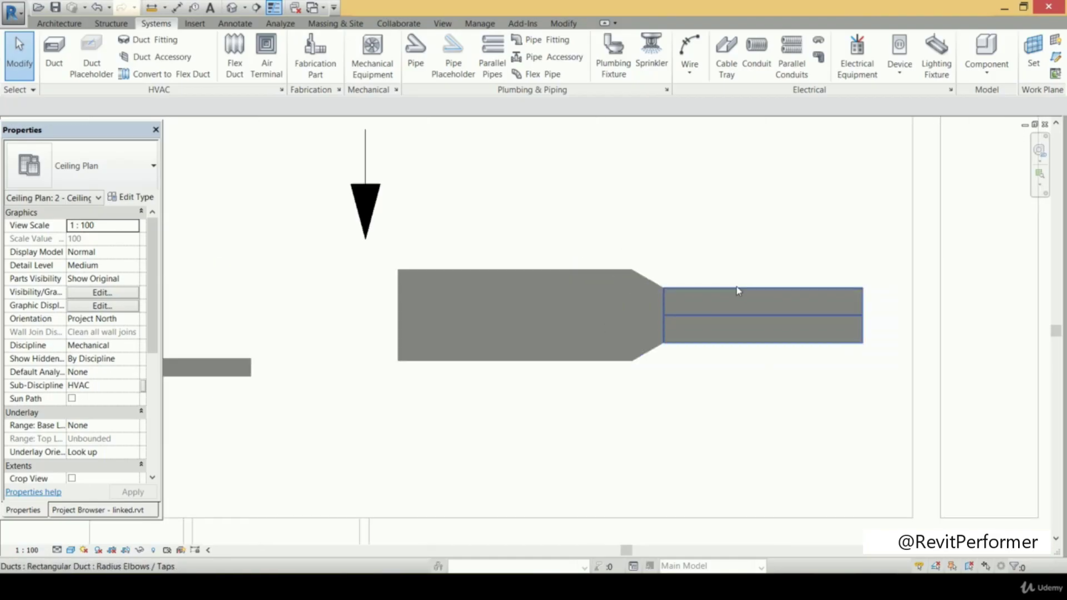
pyautogui.doubleClick(573, 361)
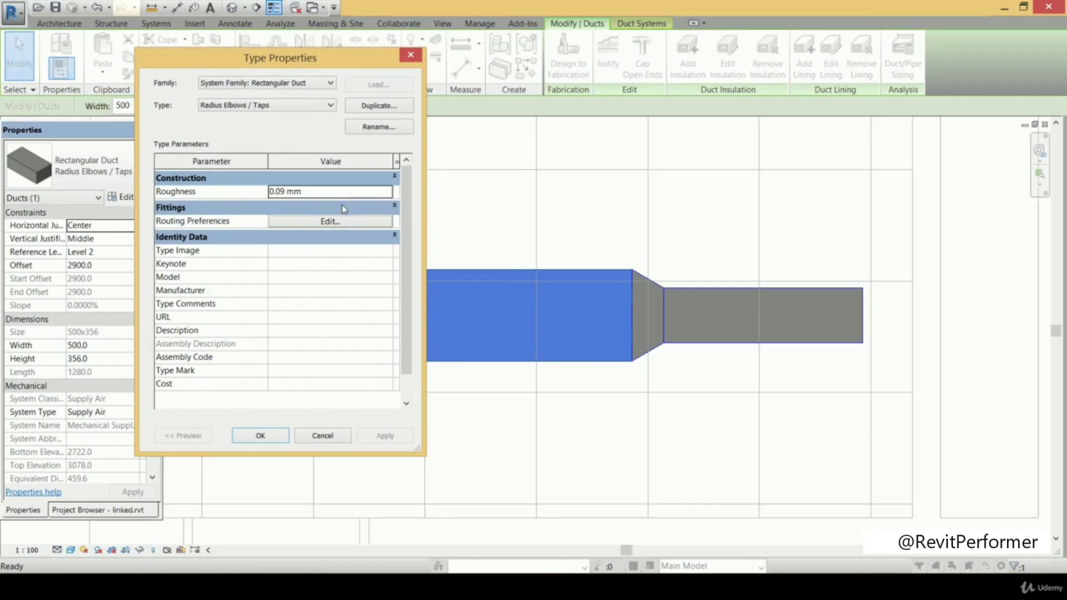
pyautogui.click(378, 222)
pyautogui.click(725, 272)
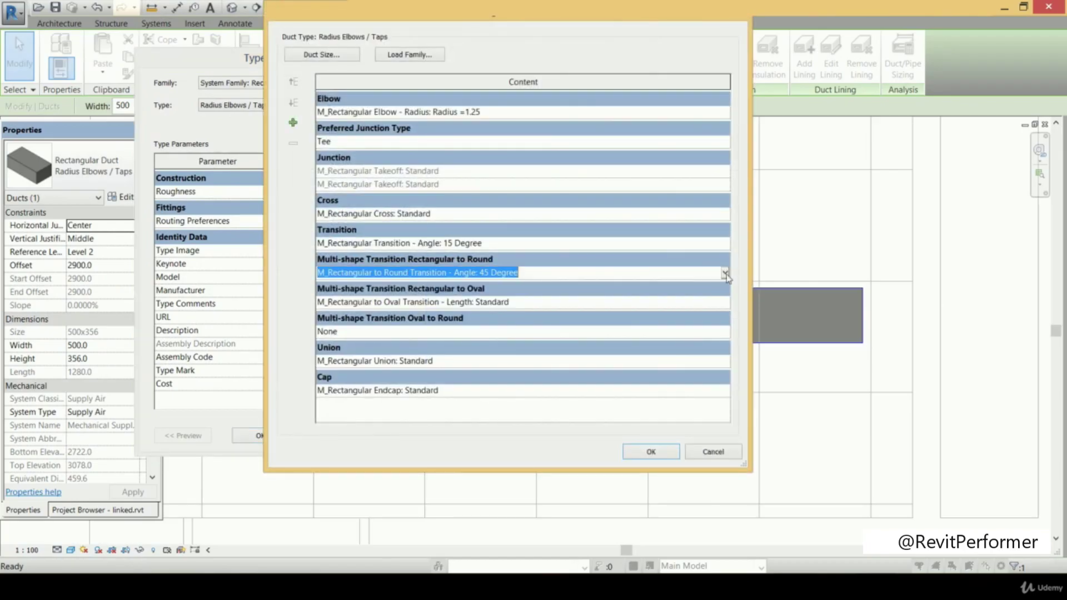
pyautogui.click(725, 273)
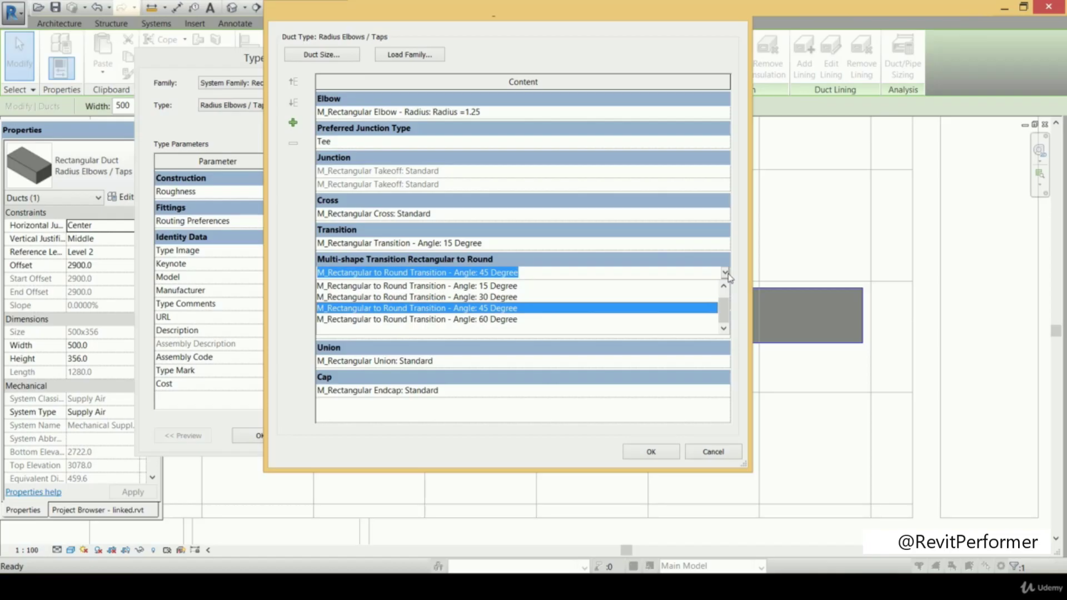
pyautogui.click(731, 300)
pyautogui.click(724, 302)
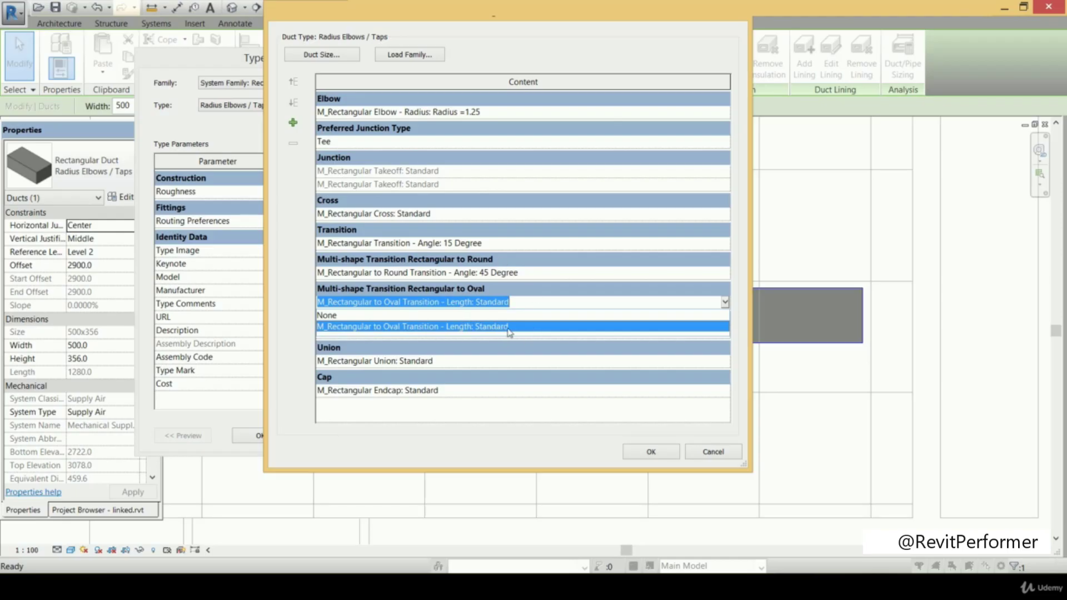
pyautogui.click(534, 315)
# - Set the Cap routing preference to None and apply the changes to the duct type
pyautogui.click(714, 331)
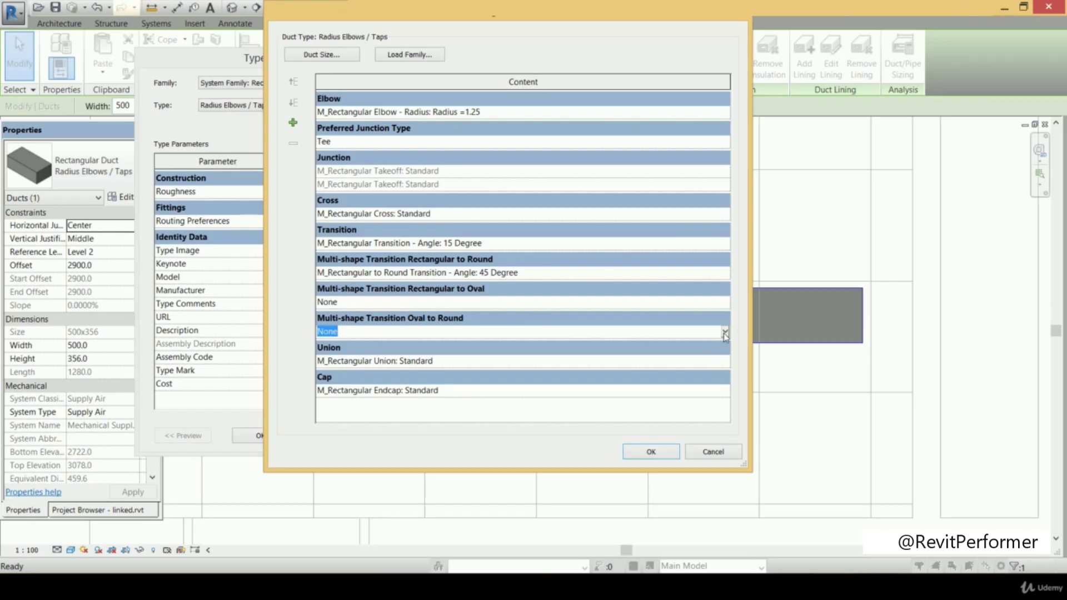
pyautogui.click(725, 332)
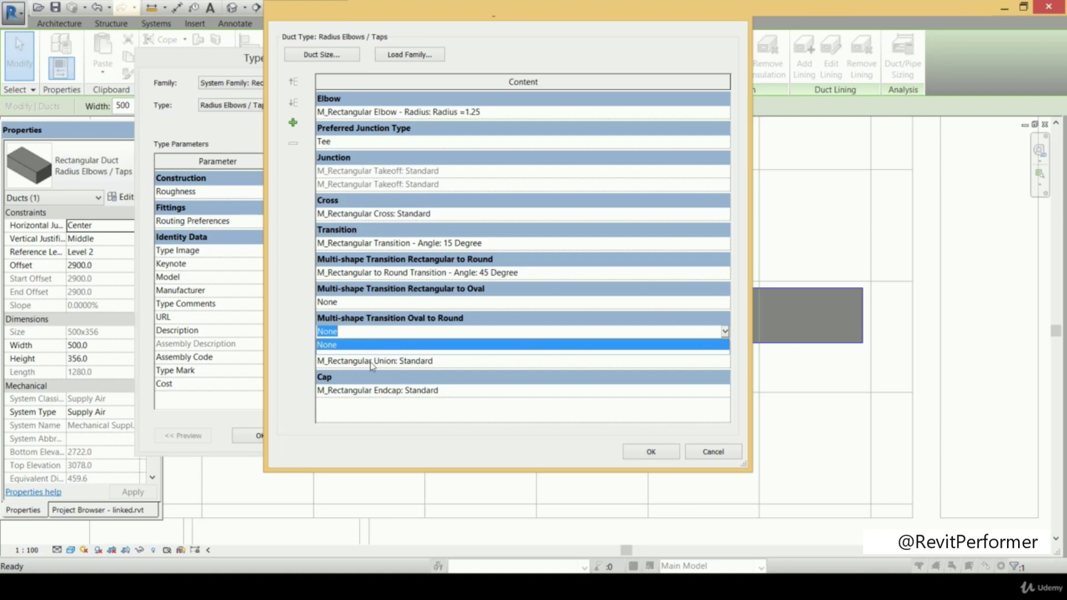
pyautogui.click(442, 367)
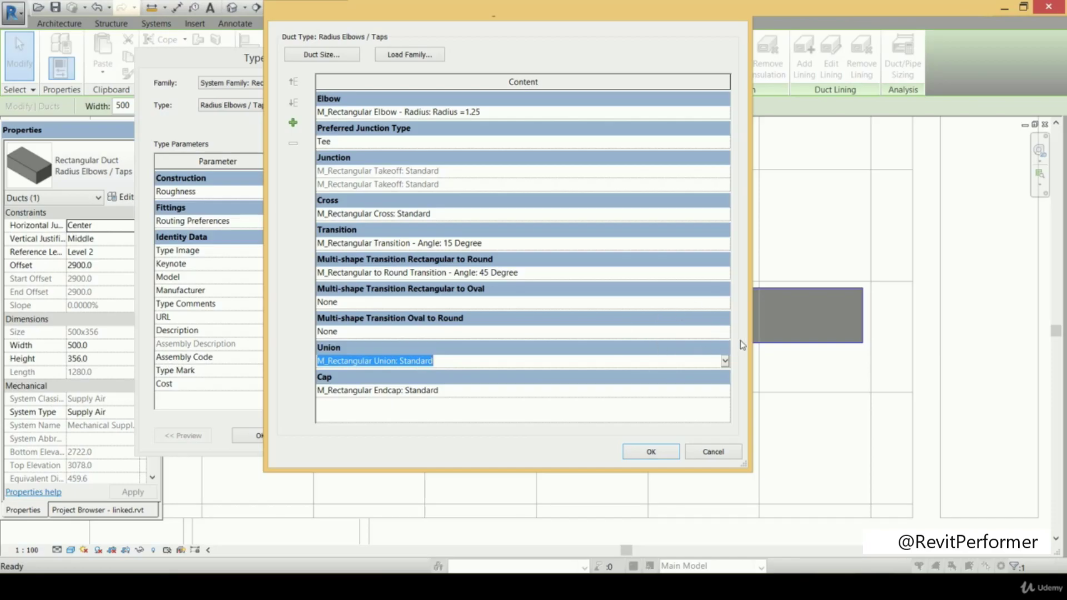
pyautogui.click(727, 394)
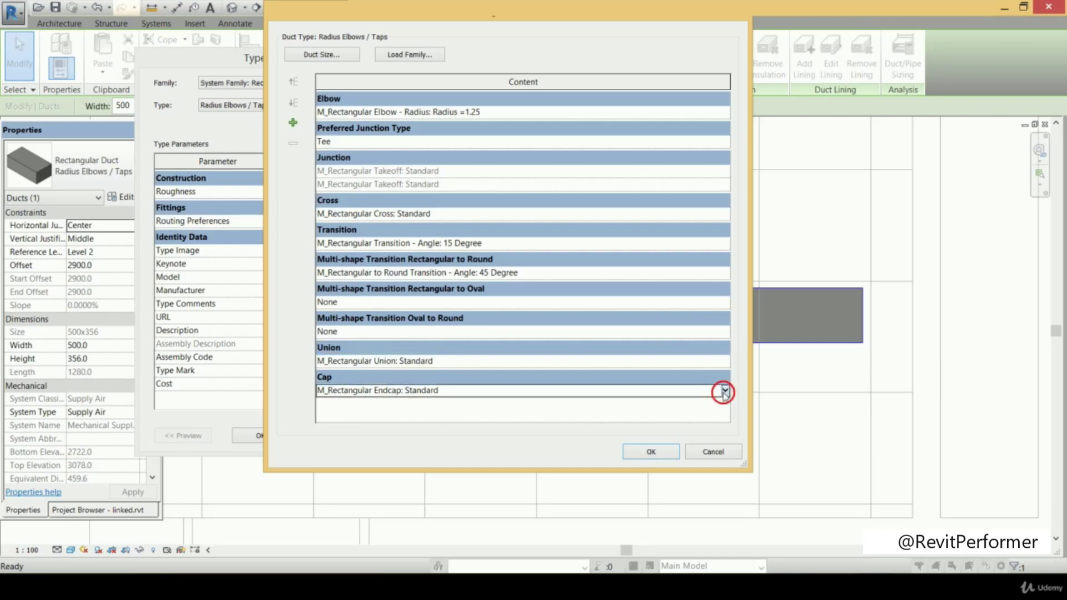
pyautogui.click(724, 391)
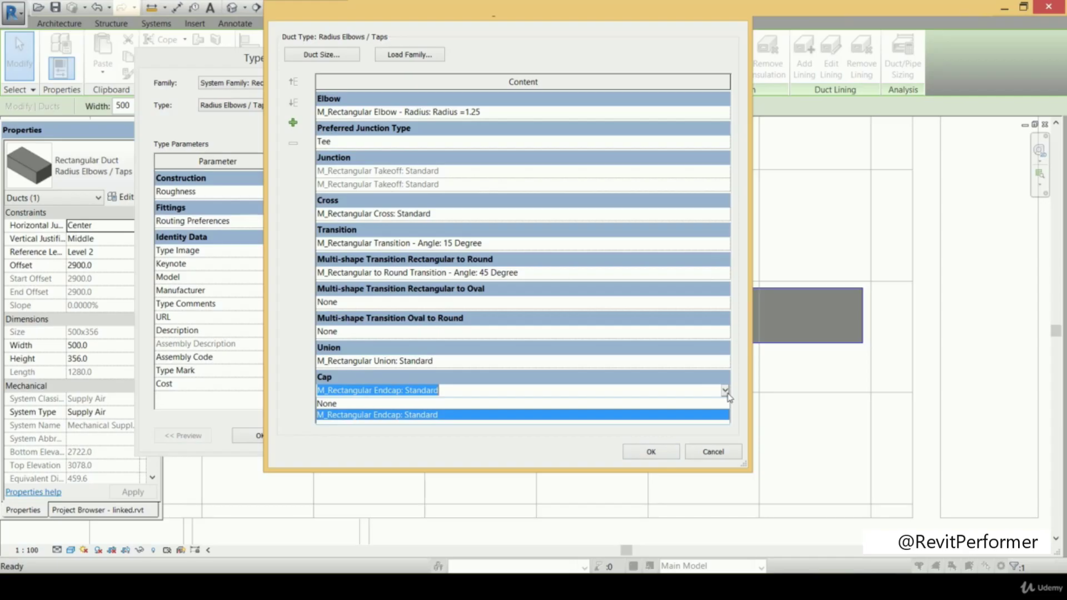
pyautogui.click(486, 404)
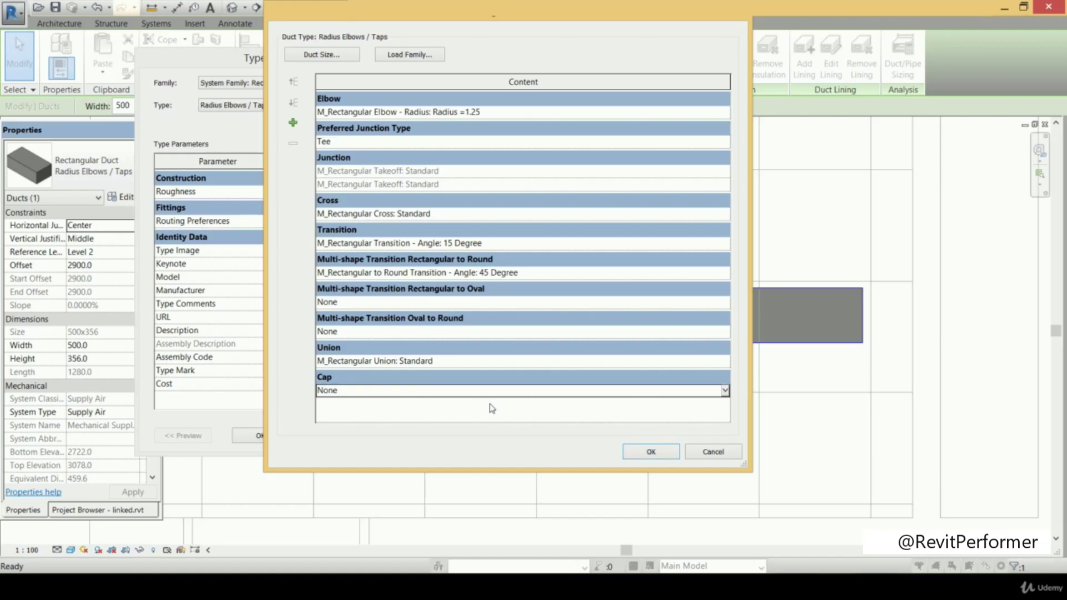
pyautogui.click(649, 451)
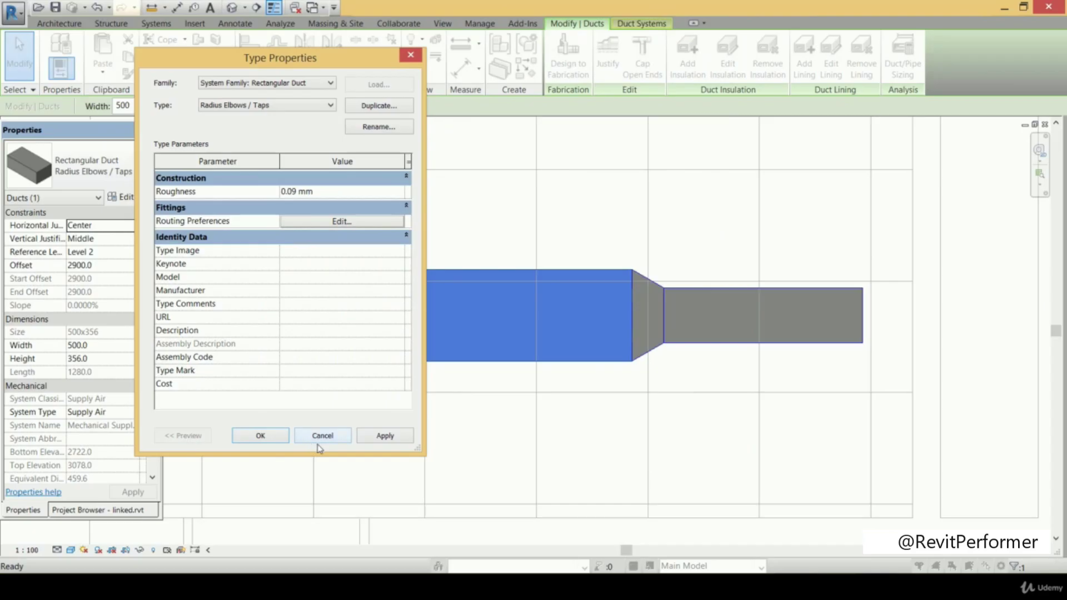
pyautogui.click(374, 436)
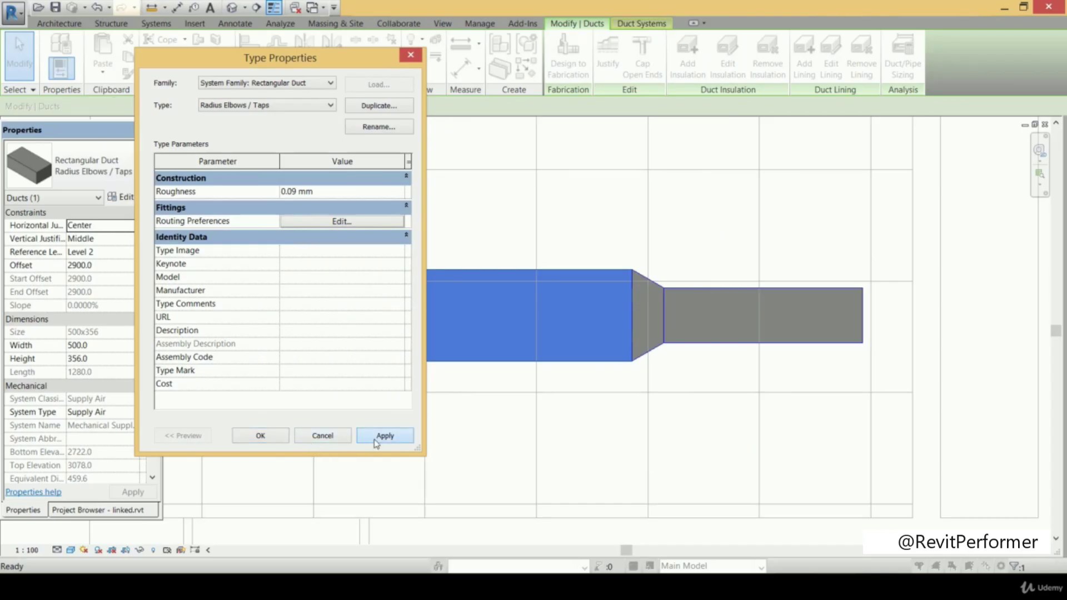
pyautogui.click(282, 442)
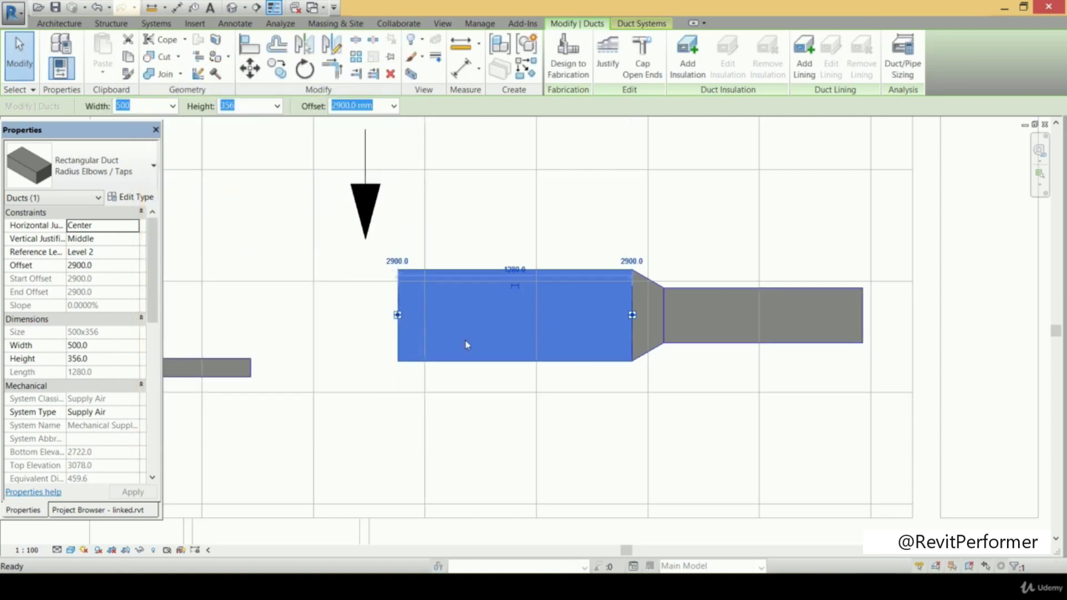
# - Turn off Draw MEP Hidden Lines in the mechanical settings
pyautogui.scroll(-2, 465, 340)
pyautogui.scroll(-5, 467, 340)
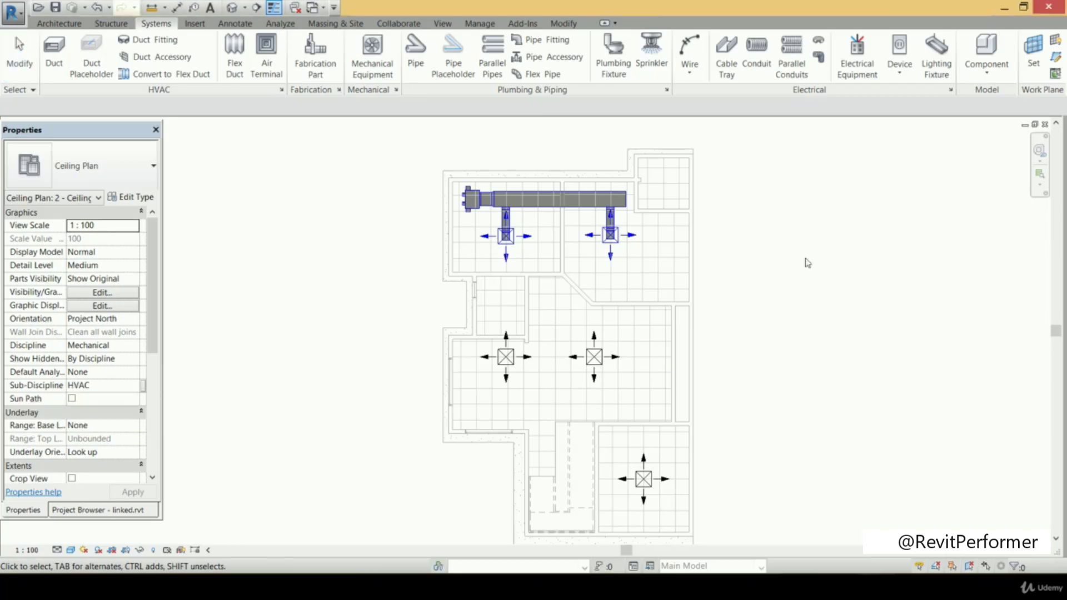
pyautogui.click(282, 90)
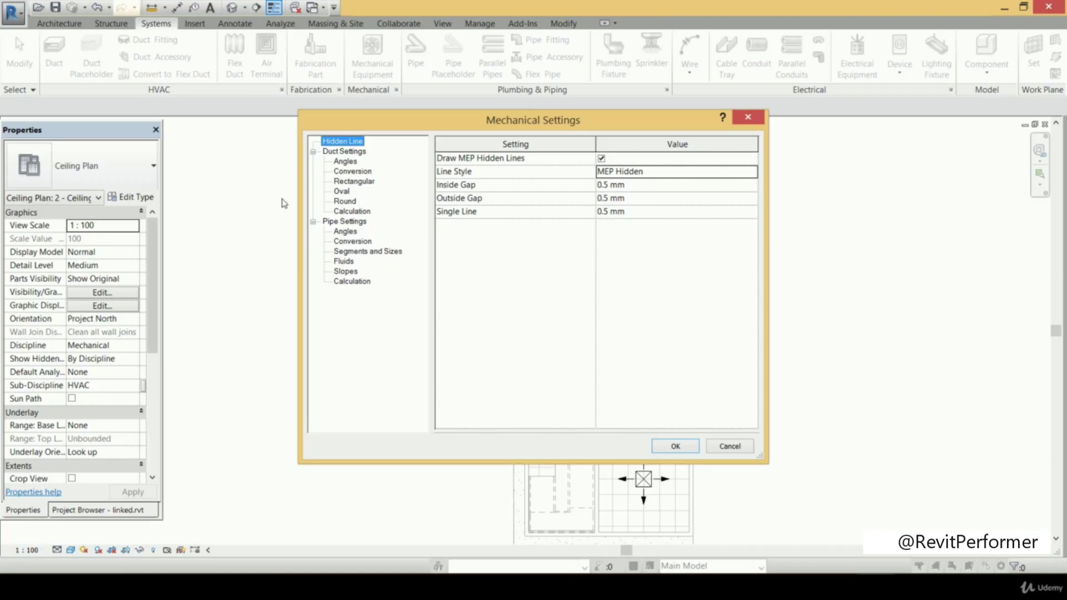
pyautogui.click(601, 158)
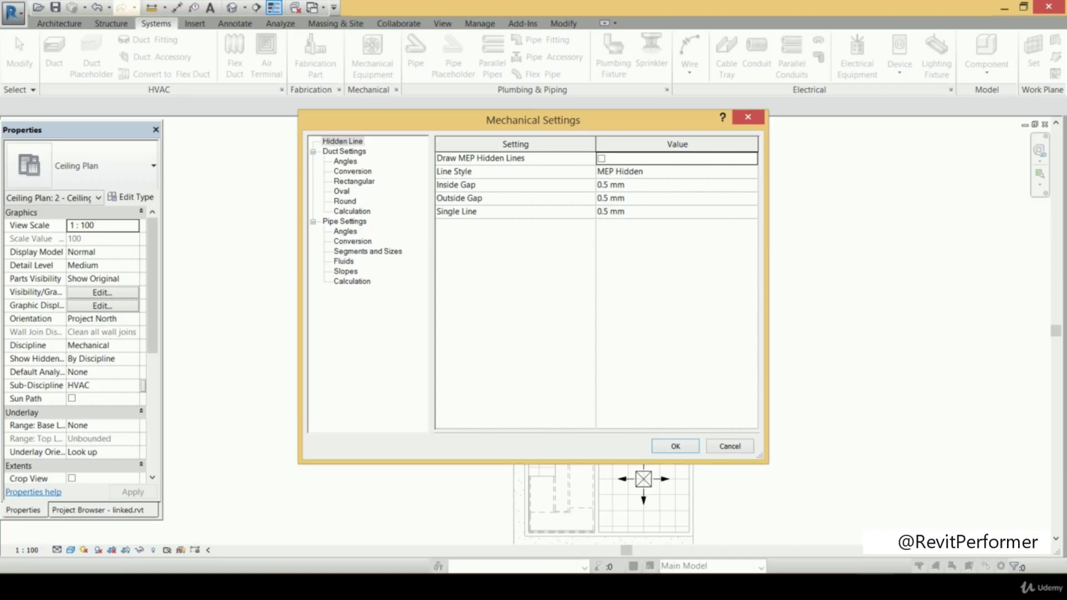
pyautogui.click(675, 446)
# - Draw a horizontal 300 x 356 duct about 2200 mm long at 2900 mm offset, above and between the two central air terminals
pyautogui.scroll(5, 558, 312)
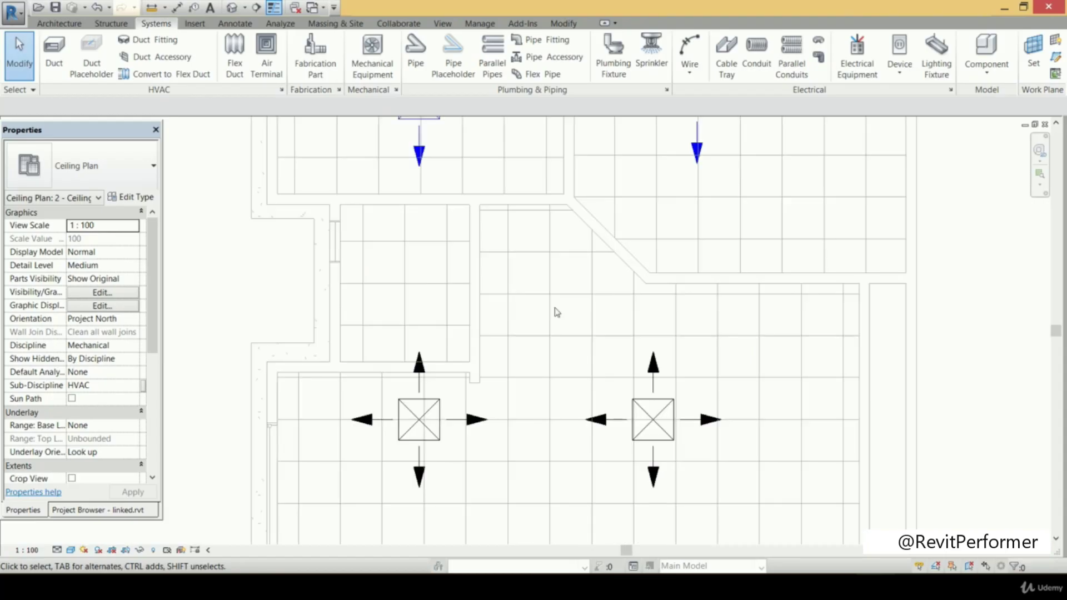
pyautogui.click(54, 54)
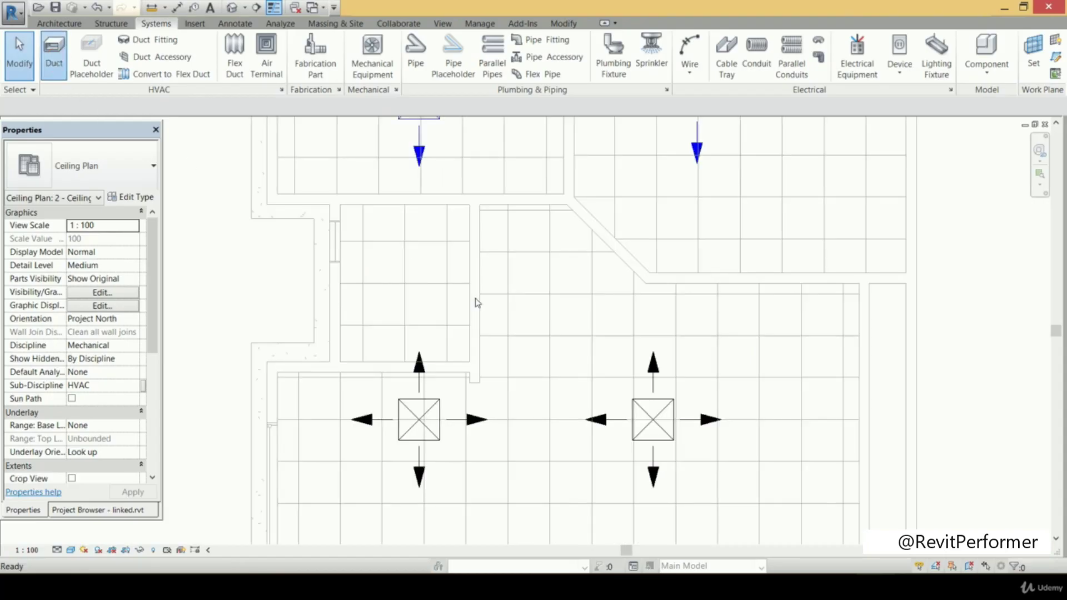
pyautogui.click(524, 308)
pyautogui.click(676, 308)
pyautogui.press('Escape')
# - Draw a vertical 300 x 356 duct at 2900 mm offset across the horizontal duct, then finish duct placement
pyautogui.click(569, 240)
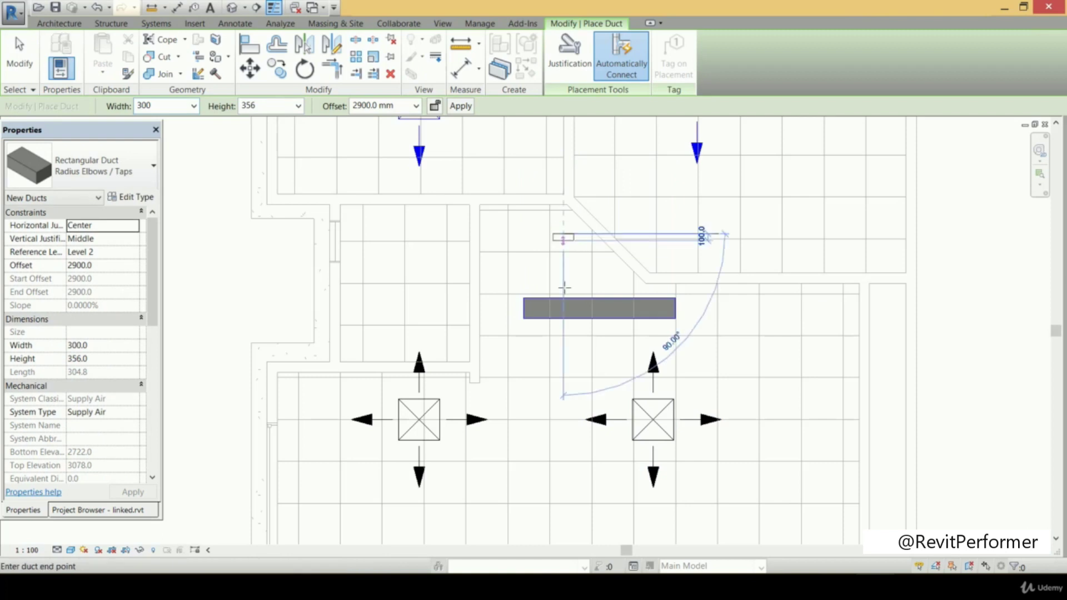
pyautogui.click(563, 378)
pyautogui.press('Escape')
pyautogui.scroll(4, 571, 294)
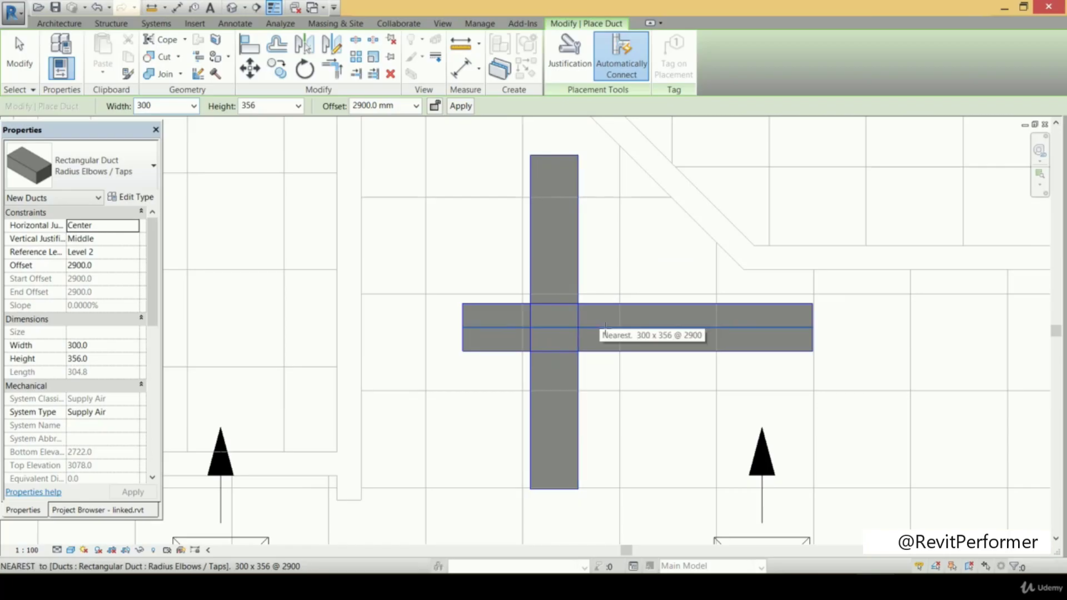
pyautogui.press('Escape')
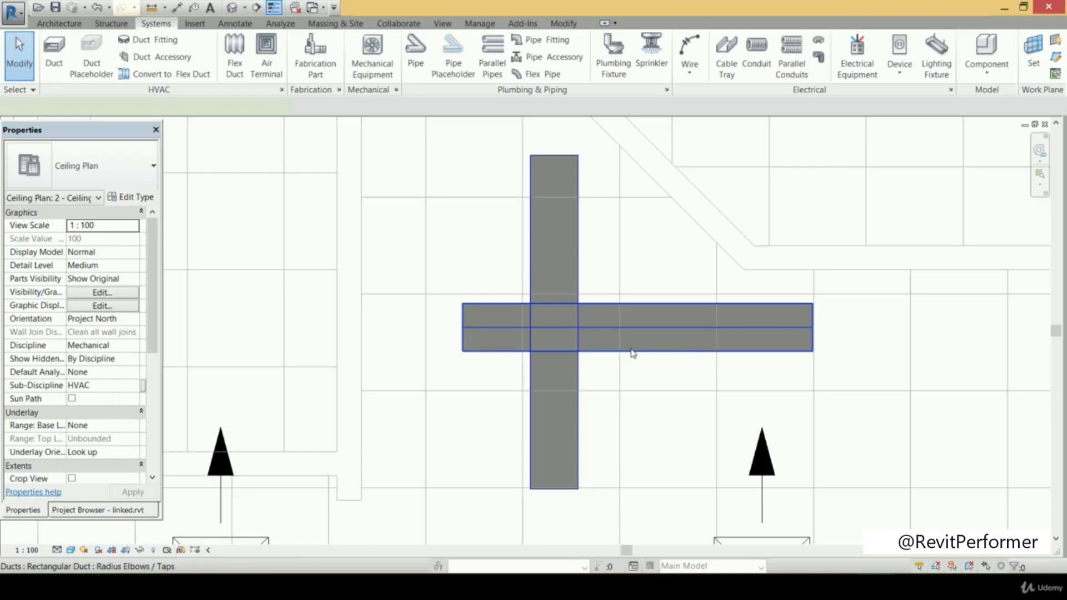
# - Set the horizontal duct's offset to 2600 mm
pyautogui.click(632, 352)
pyautogui.click(92, 266)
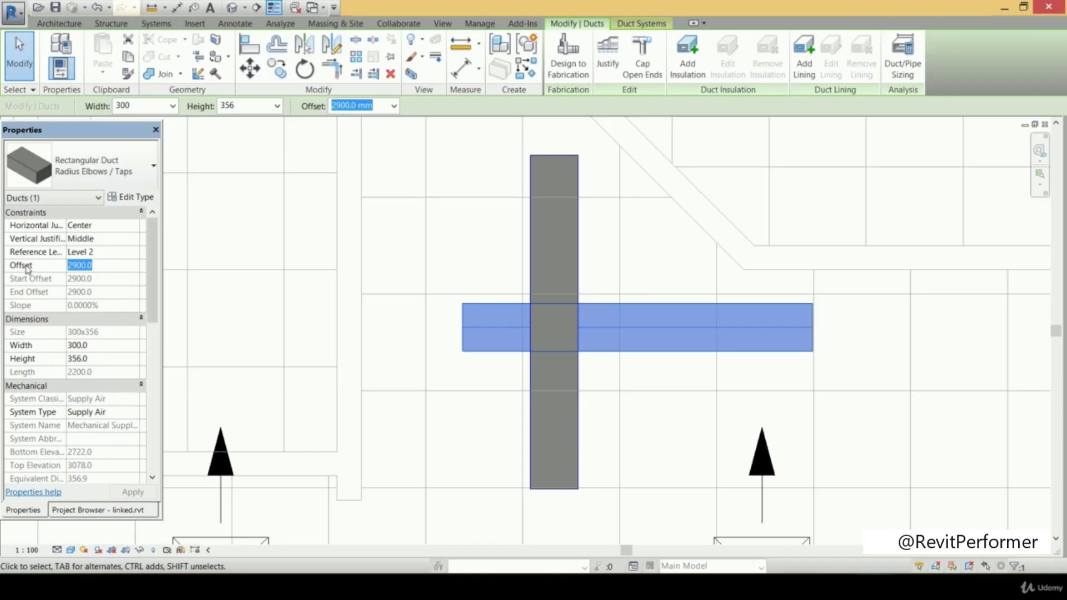
pyautogui.write('2600')
pyautogui.click(561, 241)
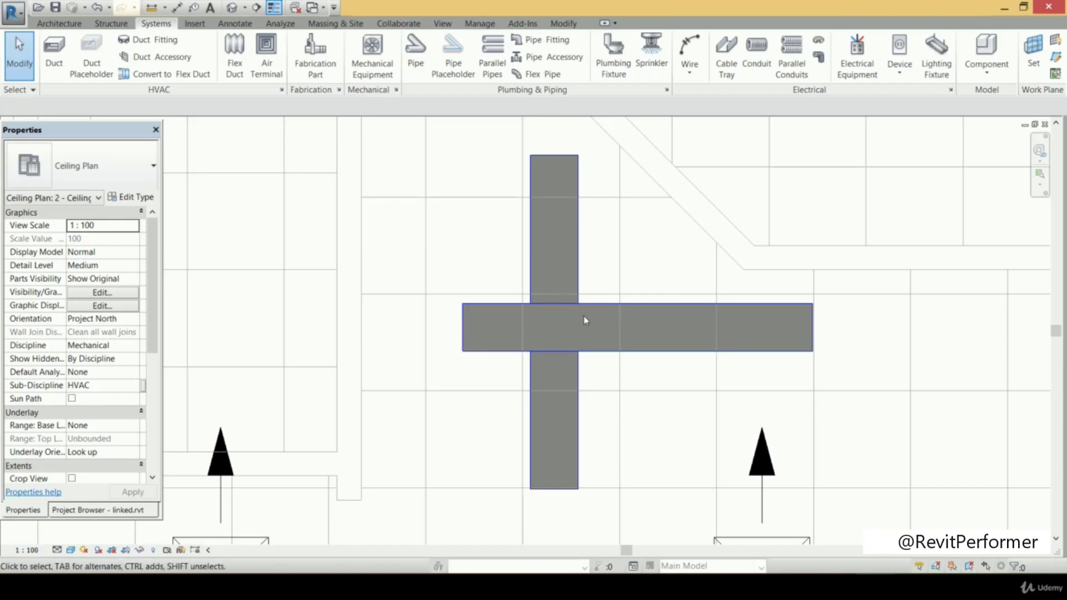
# - Isolate the two crossing ducts in a 3D selection box and view them side-on from the front-right edge
pyautogui.scroll(-2, 574, 245)
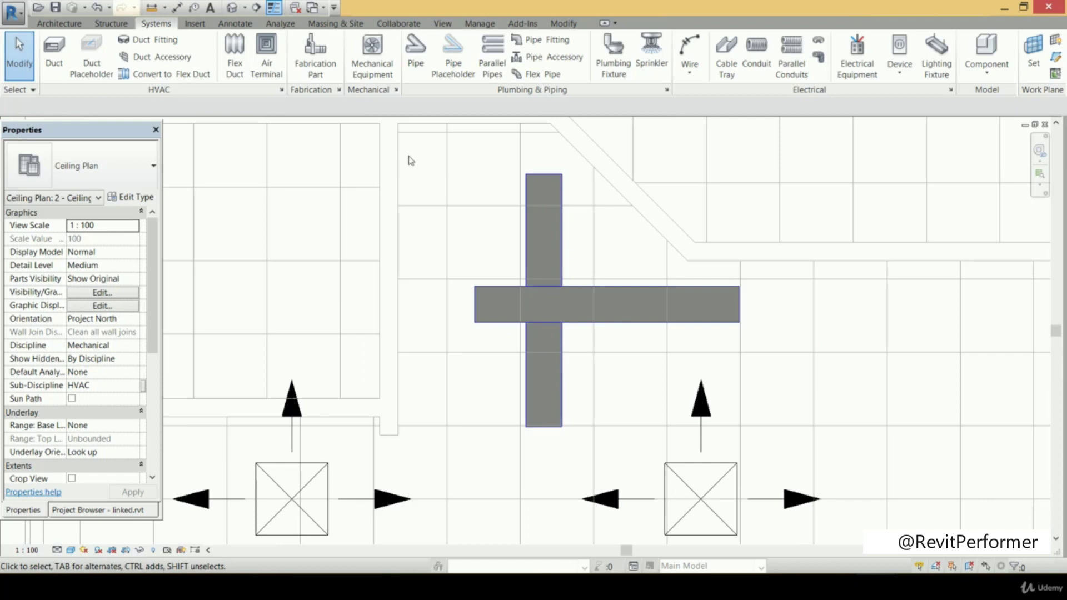
pyautogui.moveTo(418, 147); pyautogui.dragTo(725, 436)
pyautogui.click(406, 74)
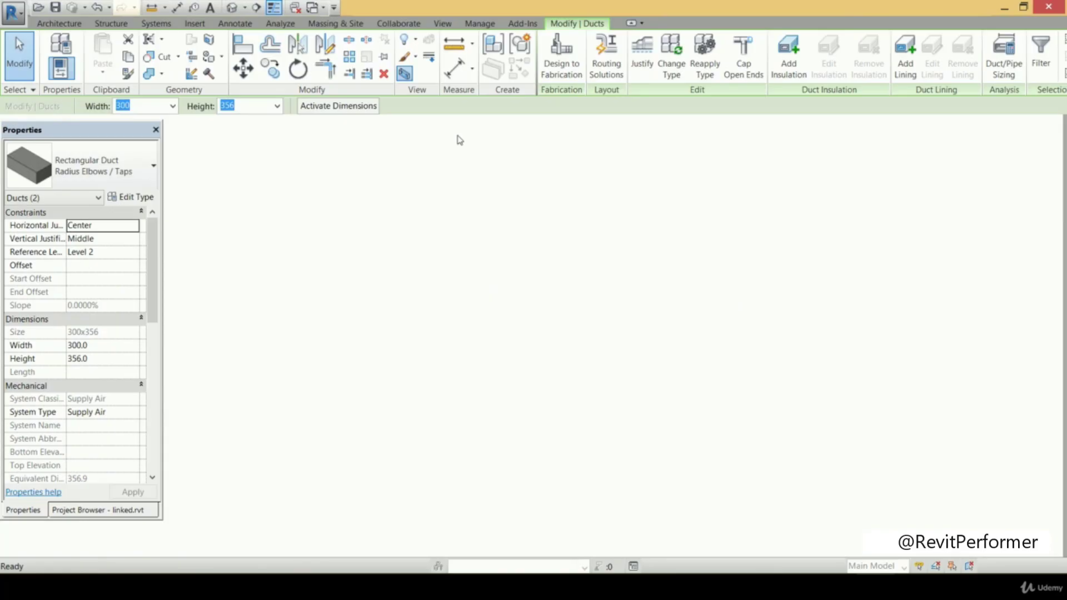
pyautogui.moveTo(1003, 192); pyautogui.dragTo(997, 174)
pyautogui.click(997, 174)
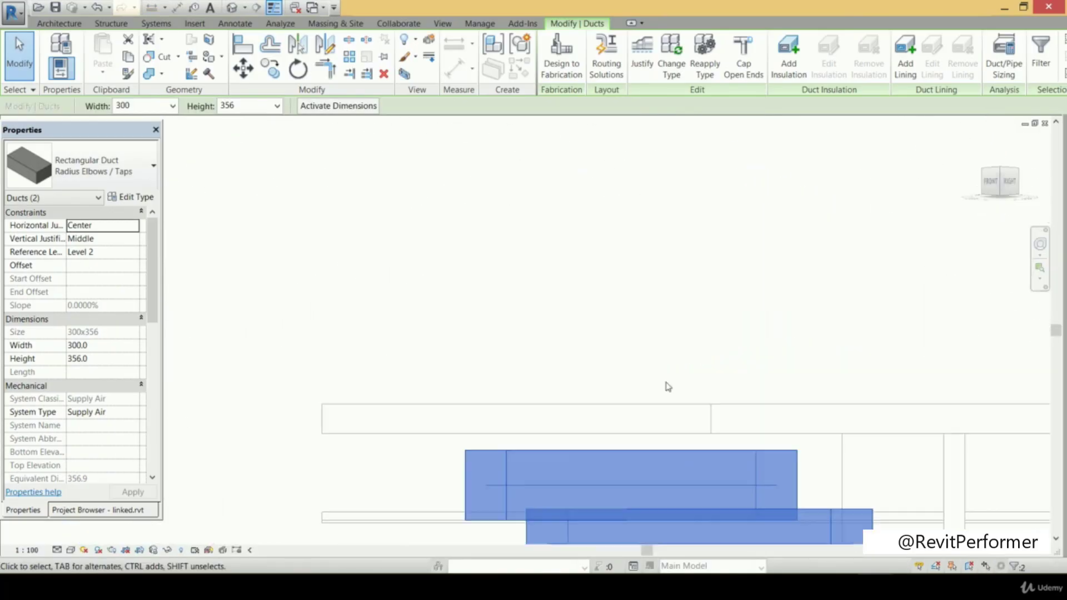
pyautogui.scroll(1, 656, 378)
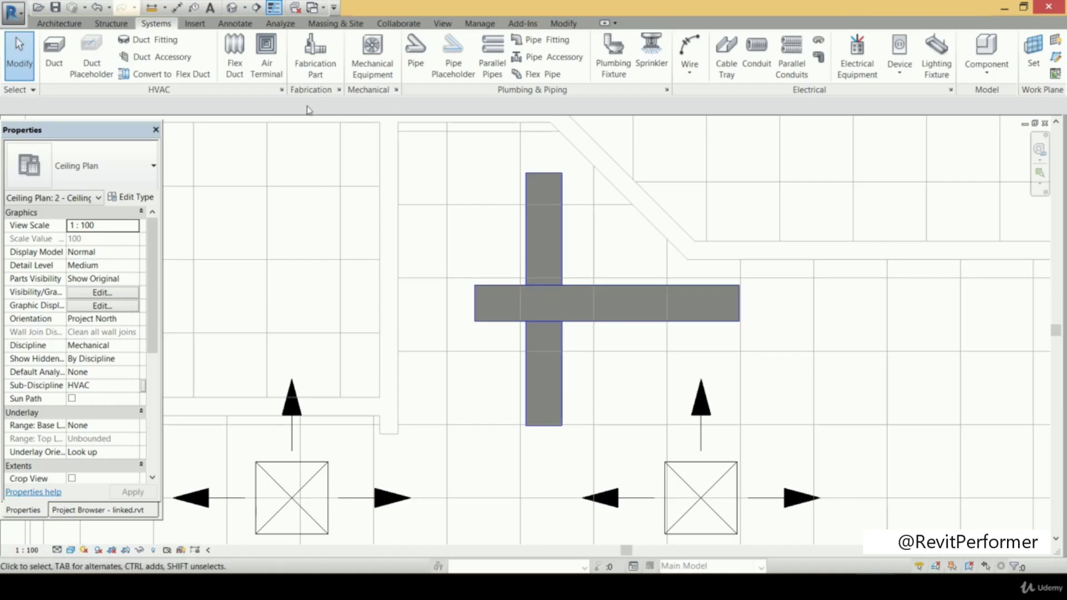
# - Turn on Draw MEP Hidden Lines in the mechanical settings and inspect the duct crossing in the ceiling plan
pyautogui.click(283, 91)
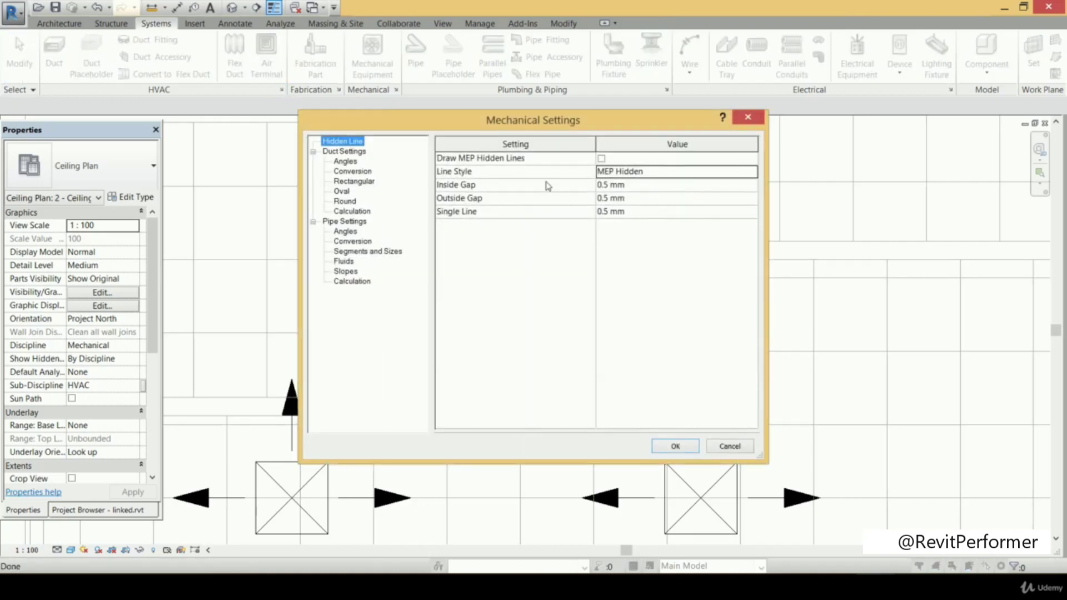
pyautogui.click(602, 159)
pyautogui.click(685, 445)
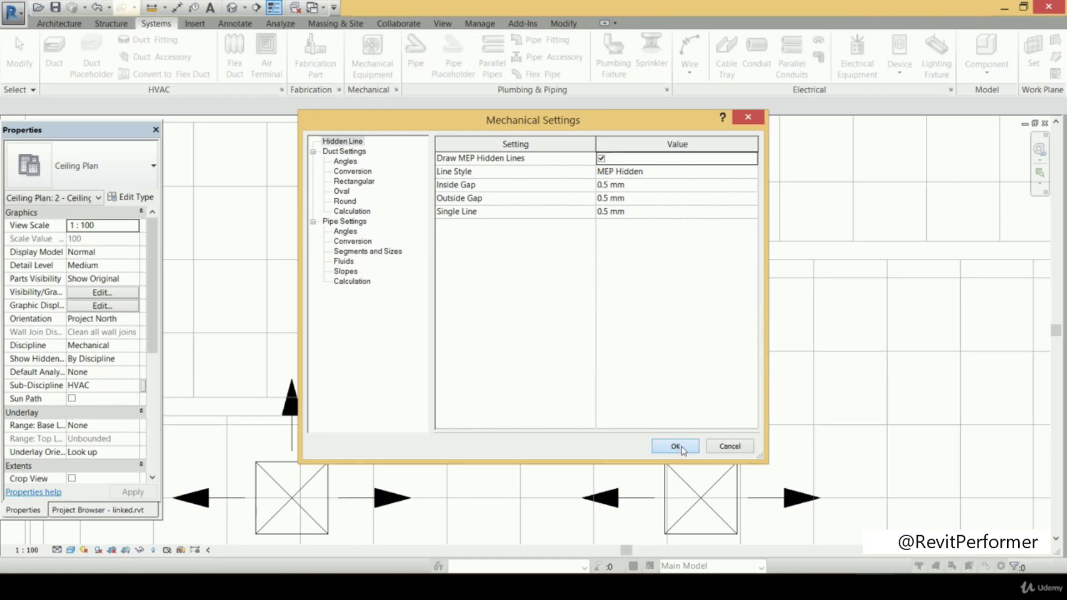
pyautogui.scroll(4, 564, 303)
pyautogui.scroll(2, 572, 308)
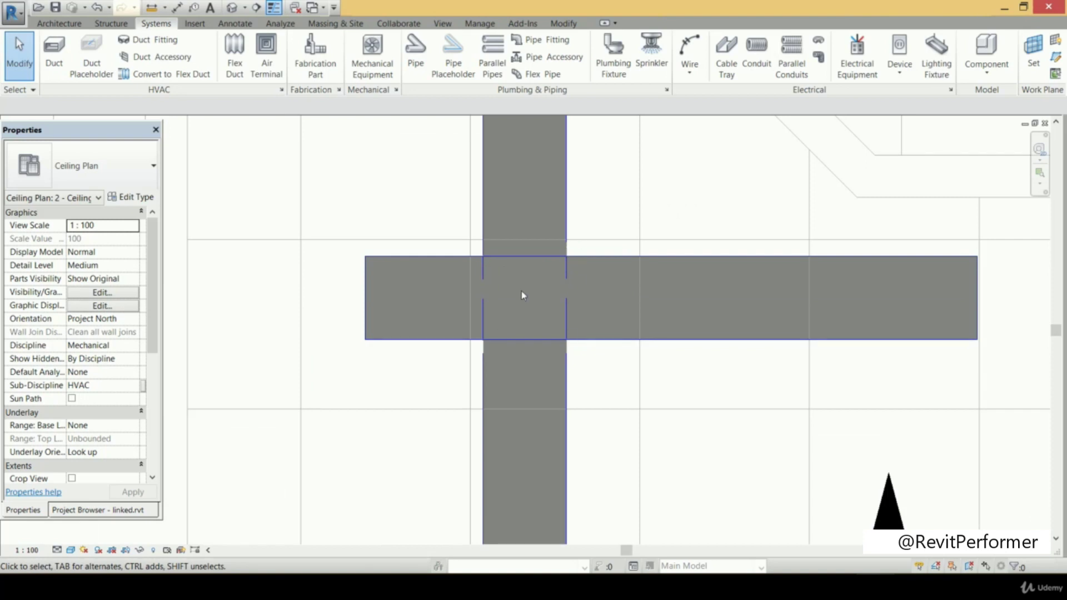
pyautogui.scroll(-2, 521, 291)
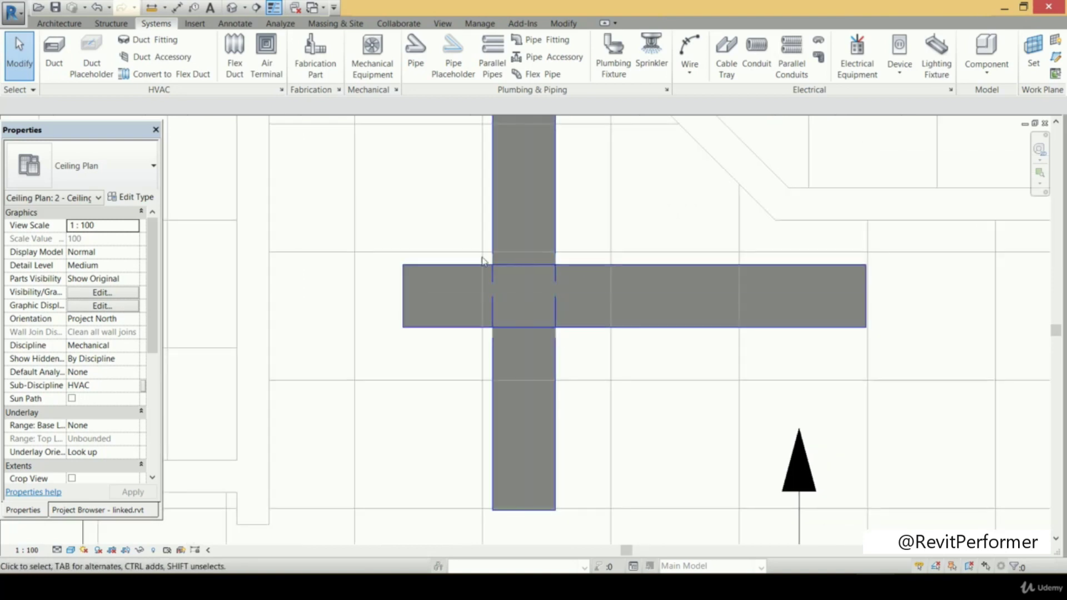
pyautogui.moveTo(520, 257); pyautogui.dragTo(510, 274, button='middle')
# - Open the duct fitting angle options in the mechanical settings
pyautogui.click(282, 90)
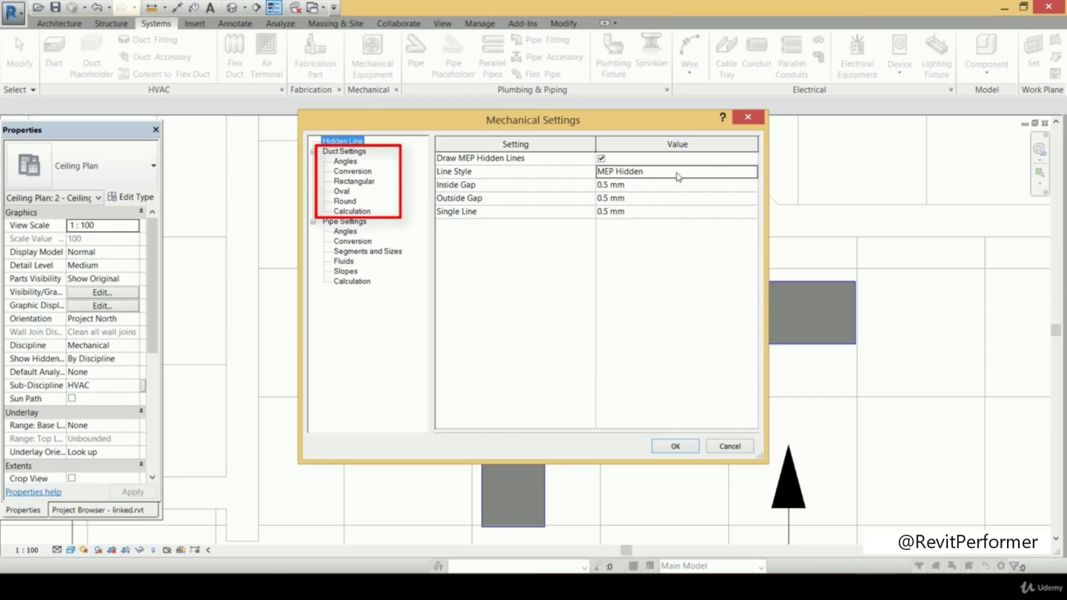
pyautogui.click(346, 161)
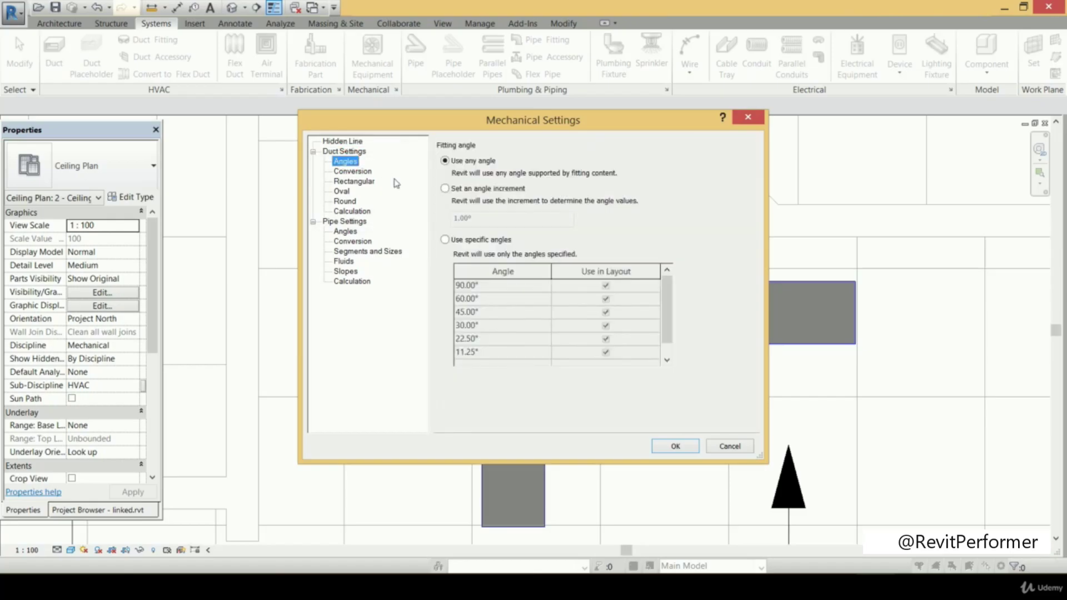
pyautogui.click(709, 143)
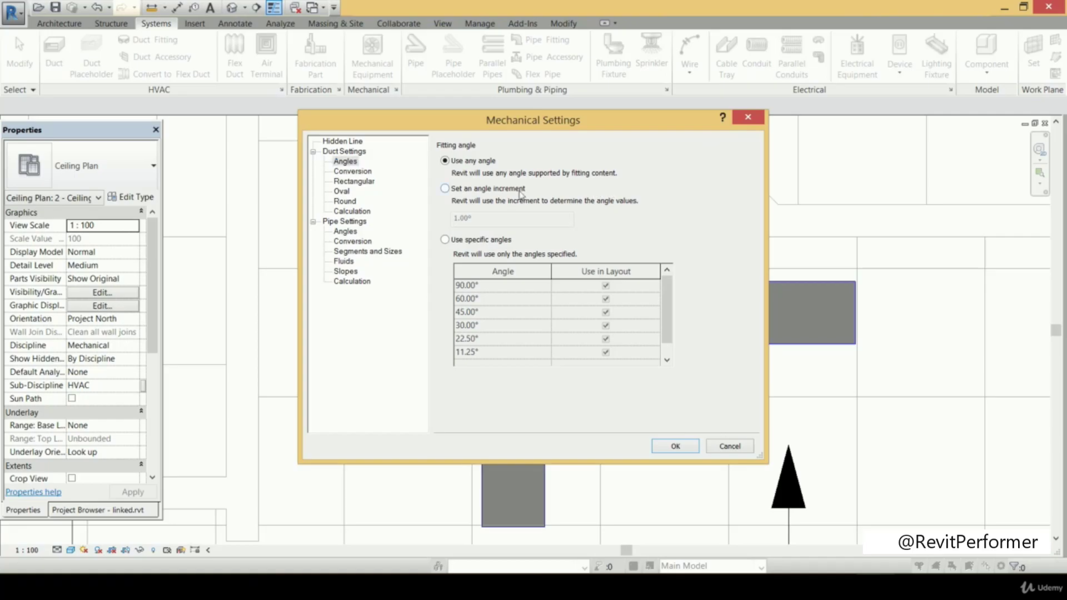
# - Set the duct fitting angle option to an angle increment of 20° and apply the mechanical settings
pyautogui.click(444, 188)
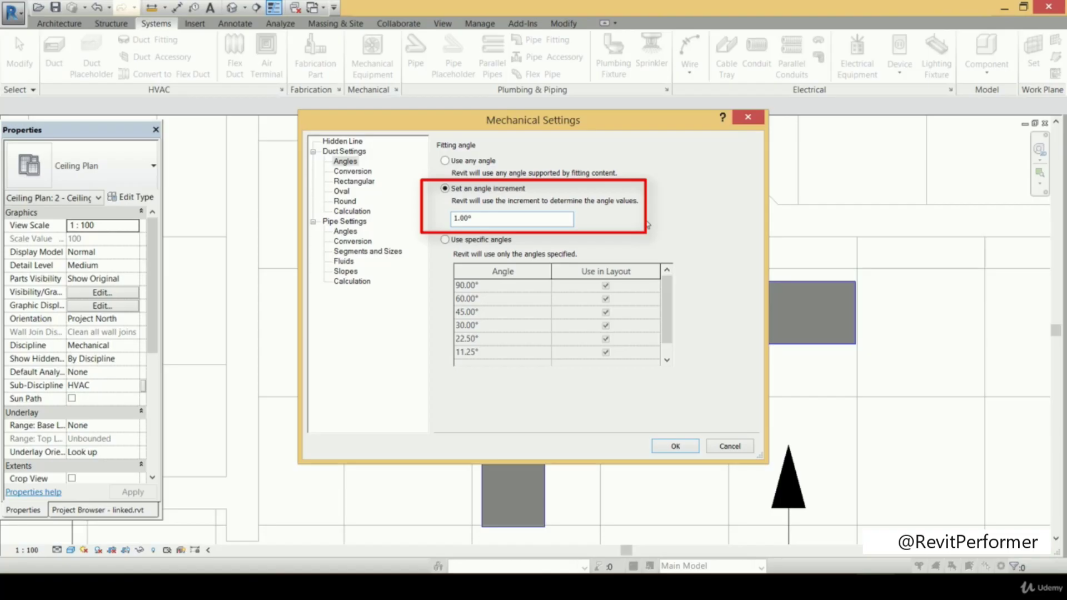
pyautogui.hotkey('ctrl', 'a')
pyautogui.write('20')
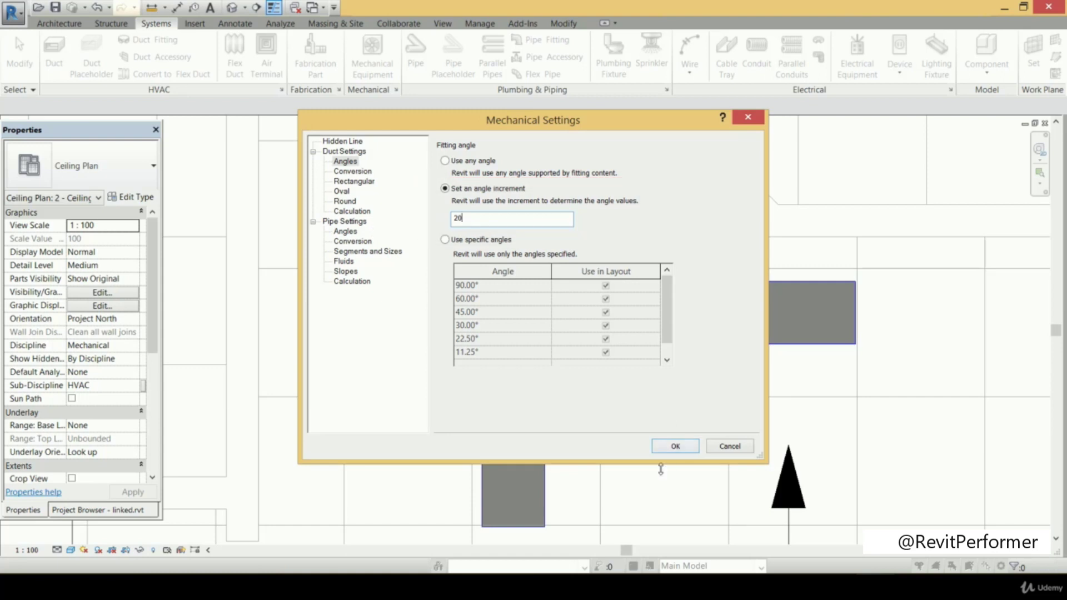
pyautogui.click(675, 447)
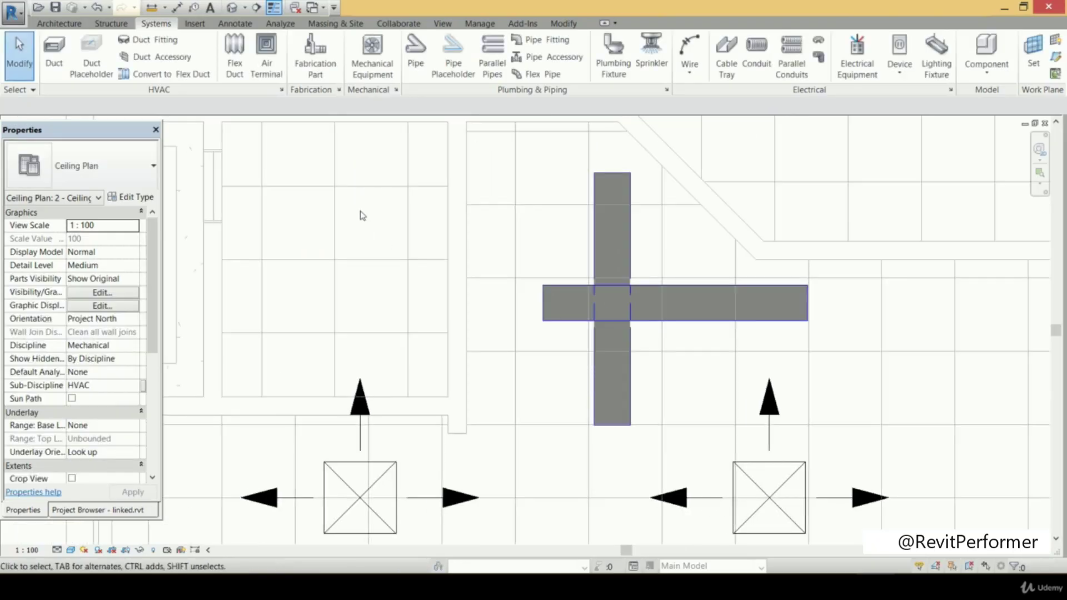
# - Draw a 100 mm wide rectangular duct in the room beside the crossing ducts, with a horizontal run and a downward leg about 600 mm long
pyautogui.click(54, 64)
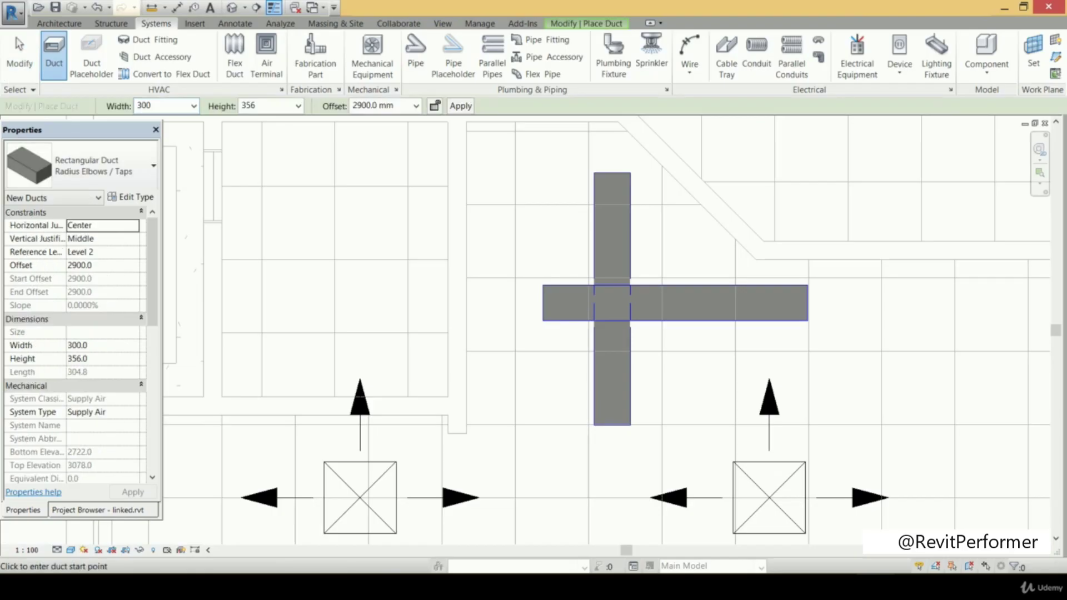
pyautogui.write('100')
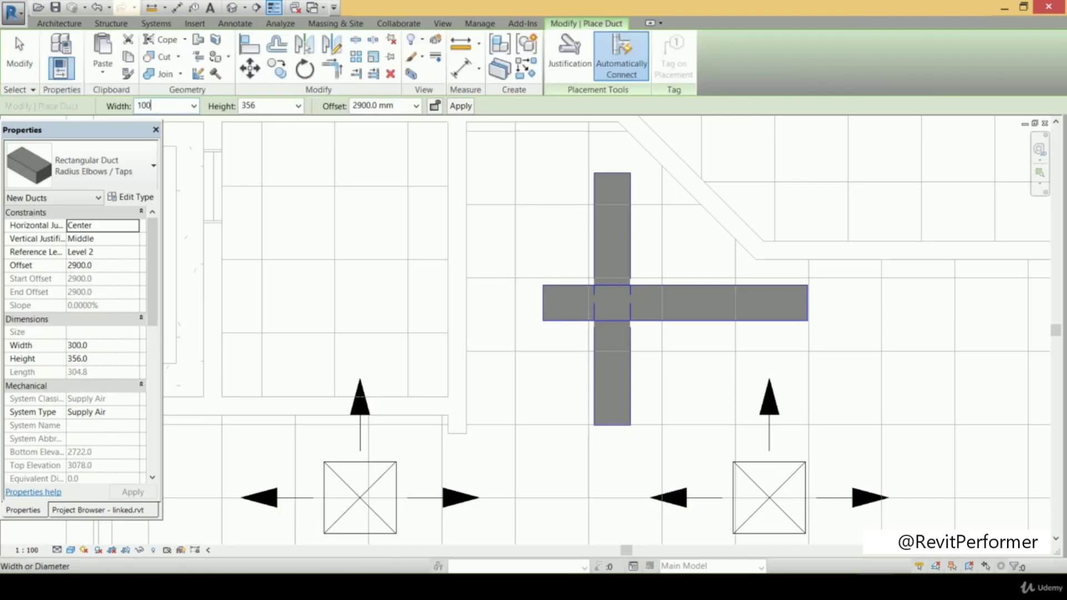
pyautogui.click(288, 219)
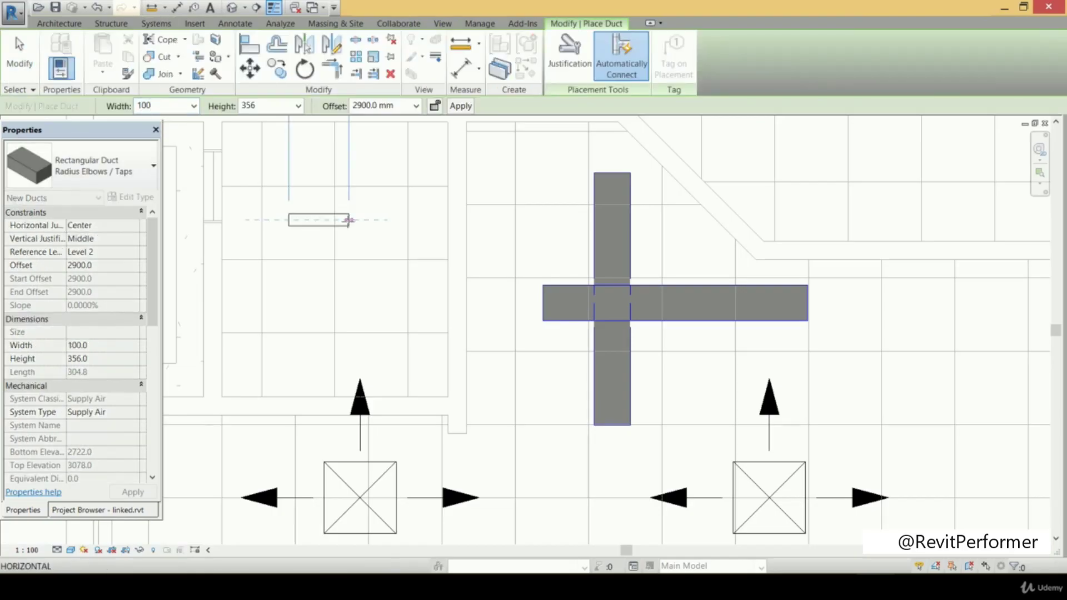
pyautogui.click(411, 225)
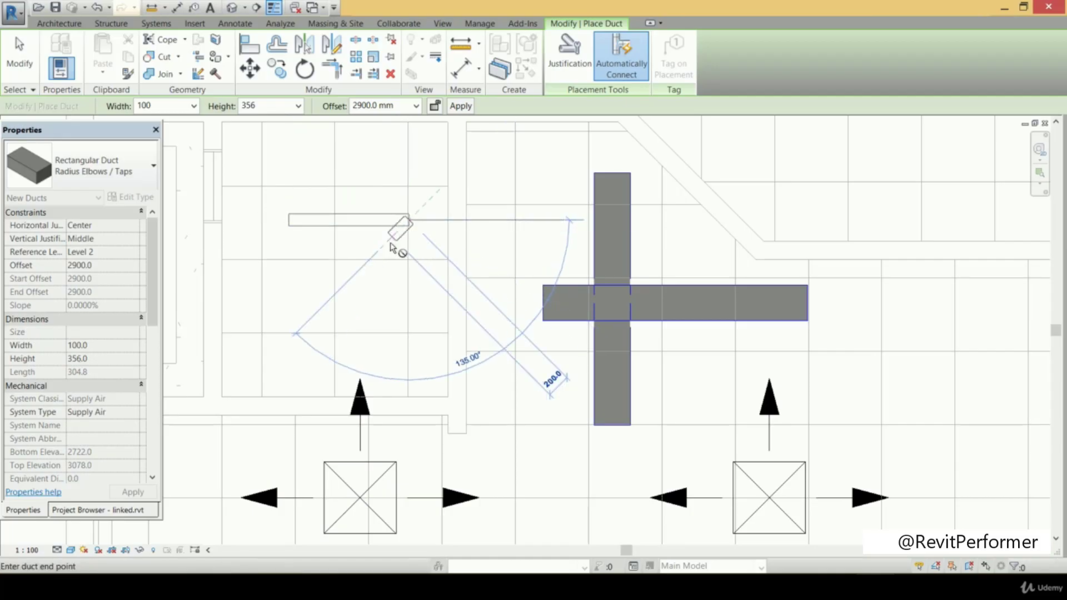
pyautogui.scroll(-1, 445, 469)
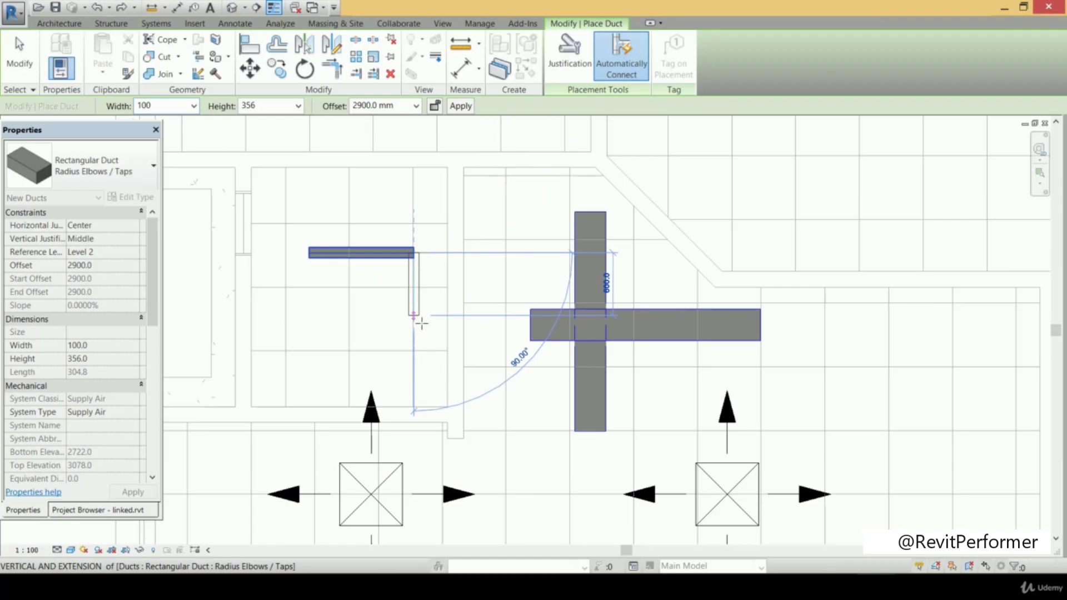
pyautogui.click(414, 317)
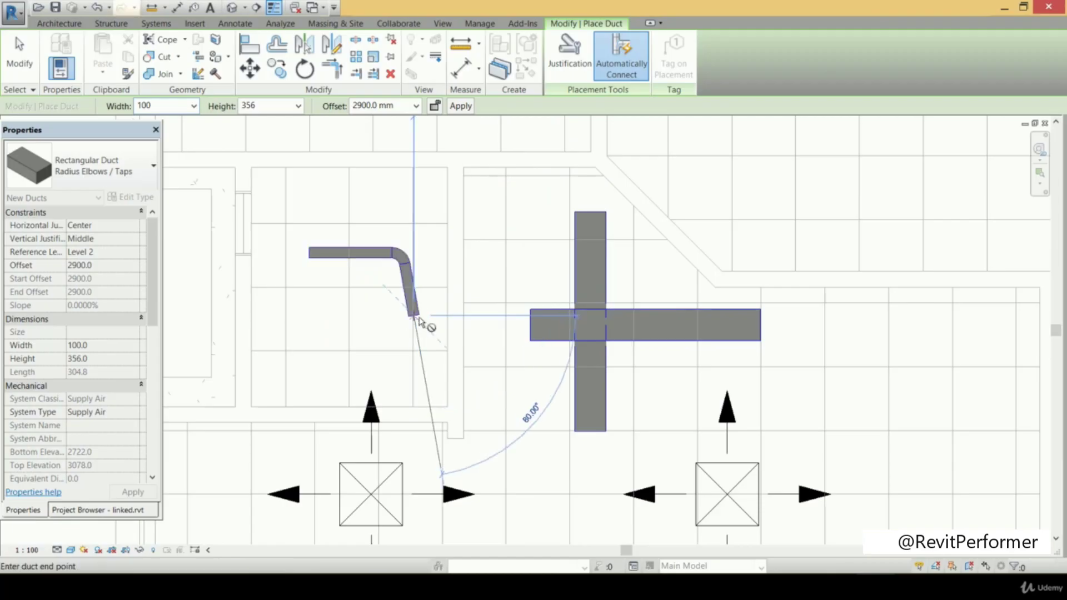
pyautogui.press('Escape')
pyautogui.press('Escape')
pyautogui.scroll(2, 427, 286)
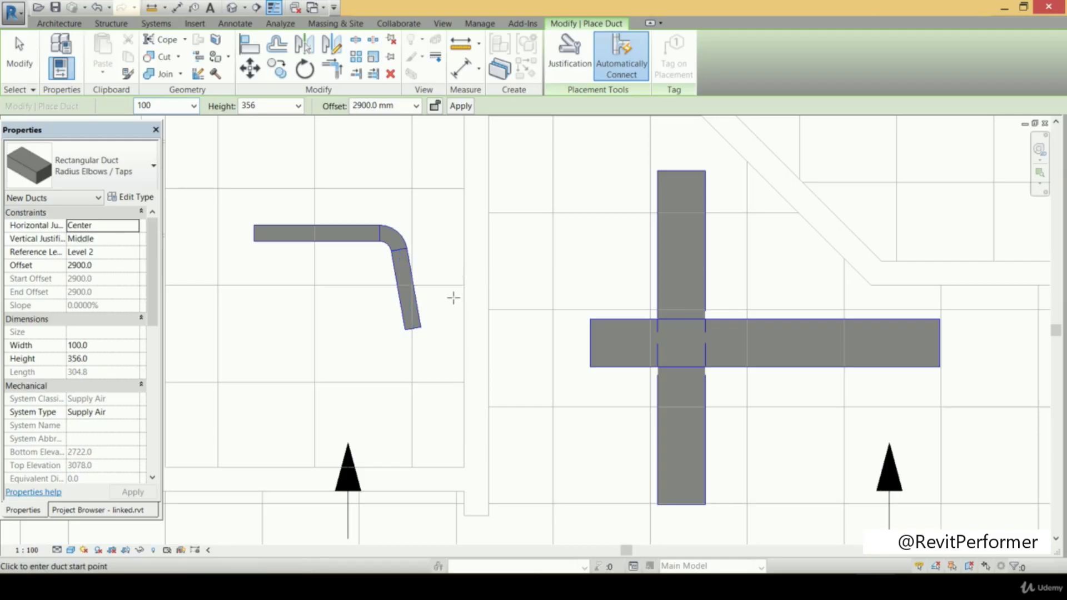
pyautogui.press('Escape')
pyautogui.press('Escape')
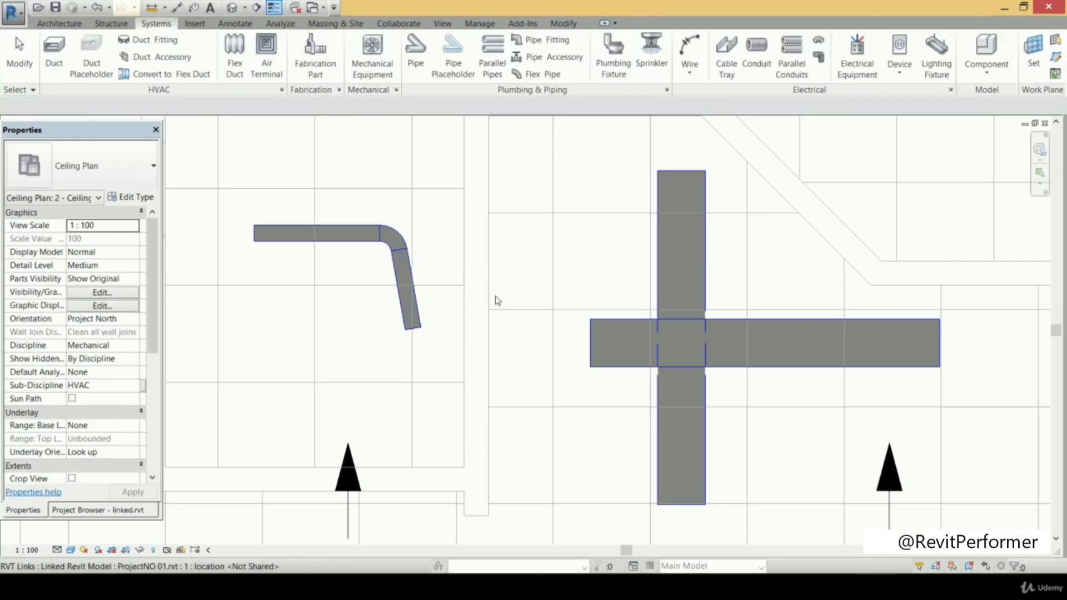
# - Set duct fittings to use any angle and pipe fittings to use specific angles in the mechanical settings
pyautogui.click(282, 90)
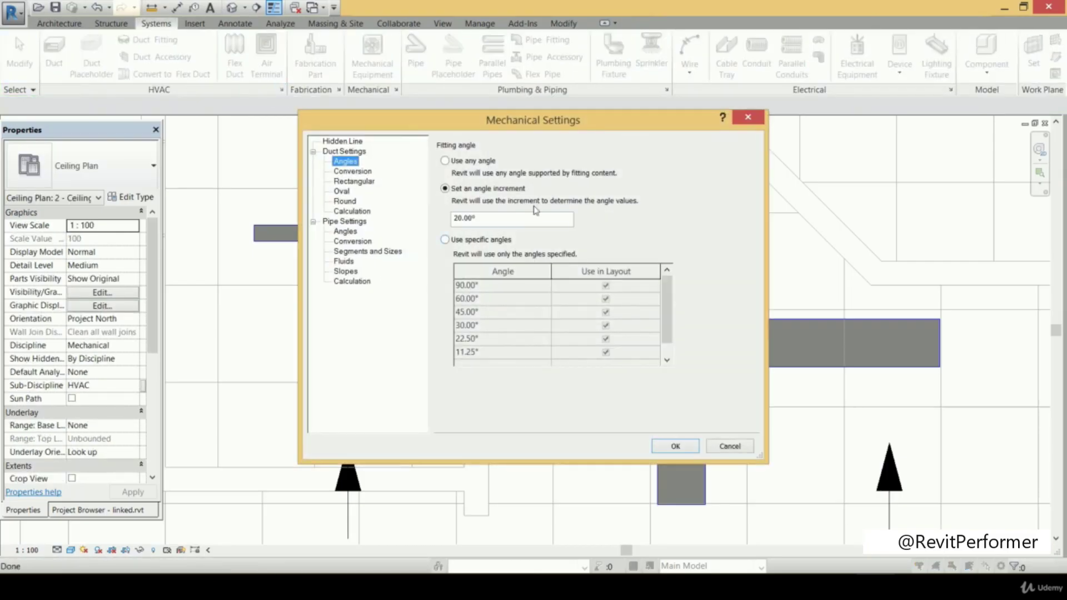
pyautogui.click(446, 241)
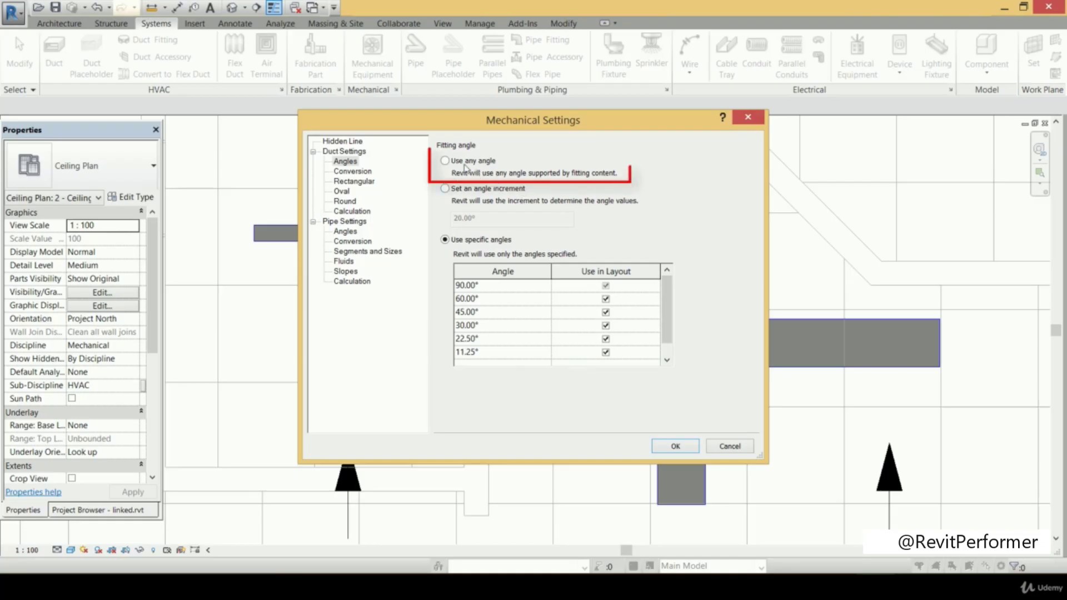
pyautogui.click(445, 161)
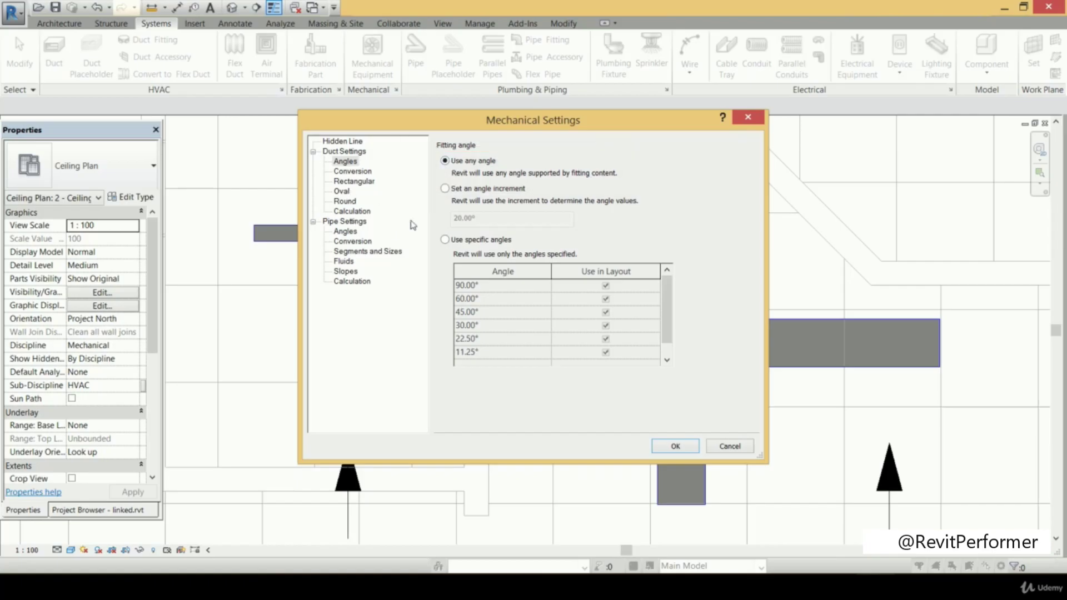
pyautogui.click(345, 233)
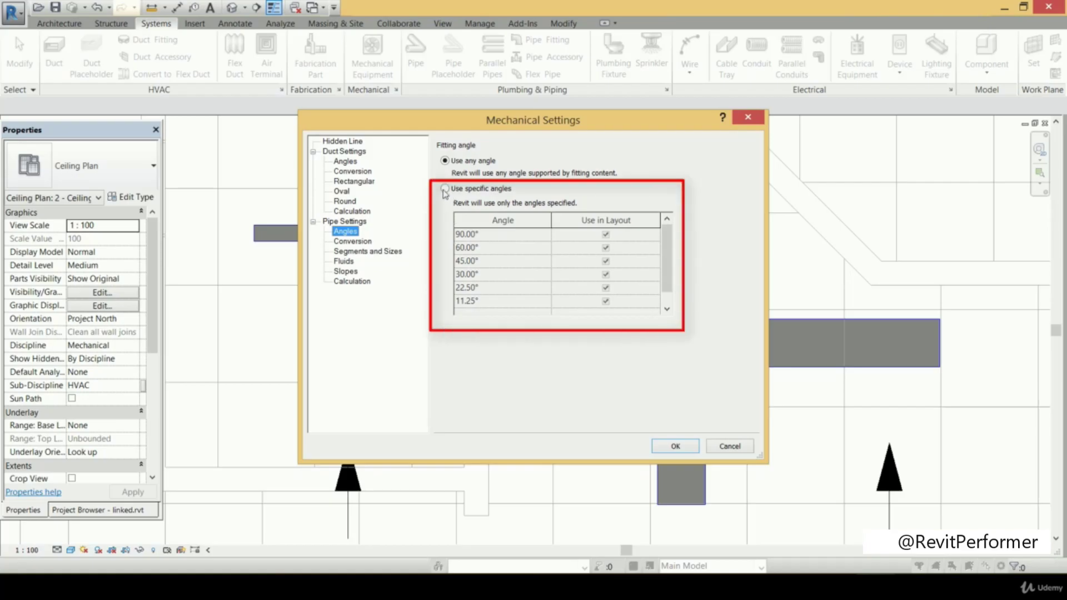
pyautogui.click(445, 189)
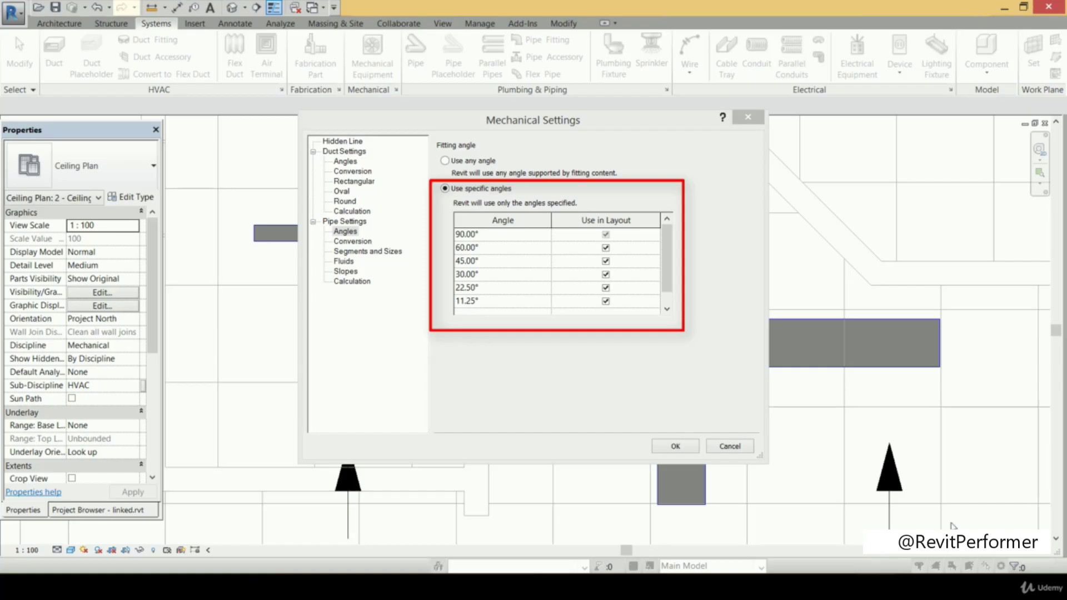
# - Set the main duct type in the Supply Air duct conversion settings to Oval Duct : Gored Elbows / Taps
pyautogui.click(360, 172)
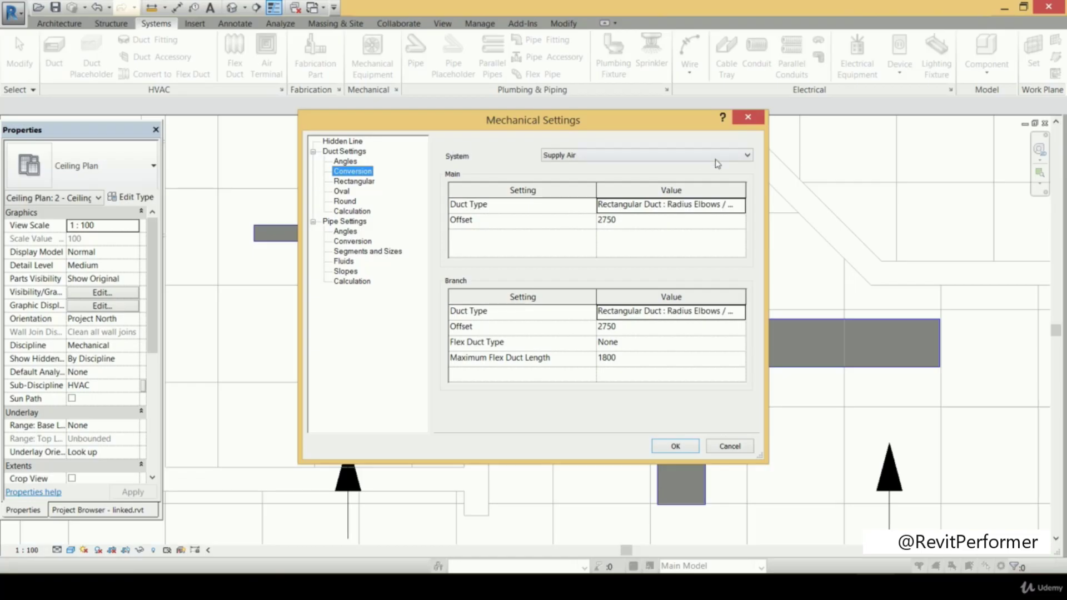
pyautogui.click(745, 206)
pyautogui.click(741, 205)
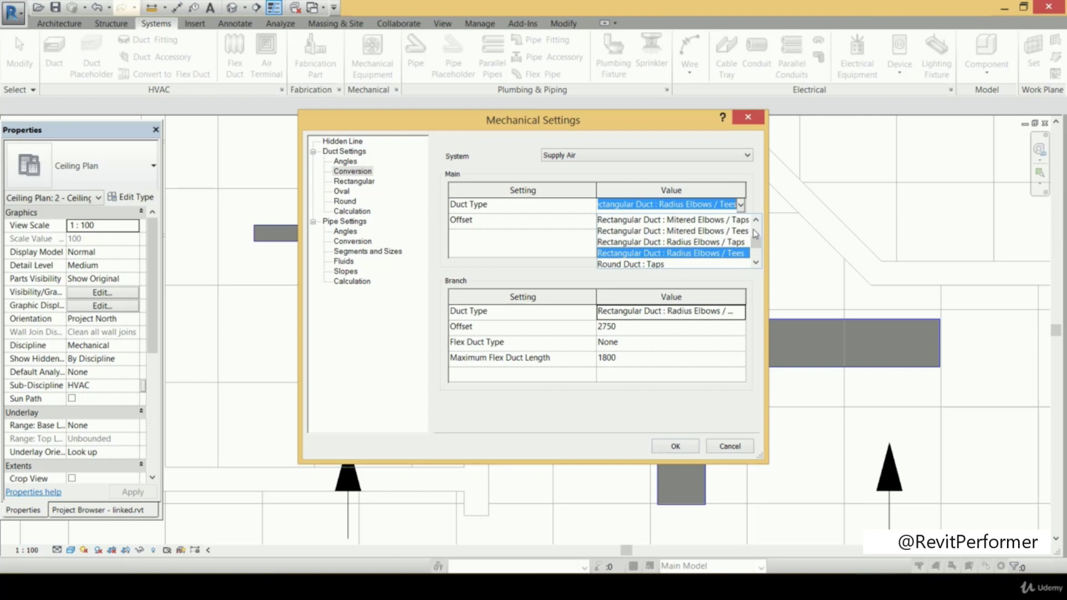
pyautogui.scroll(-2, 759, 262)
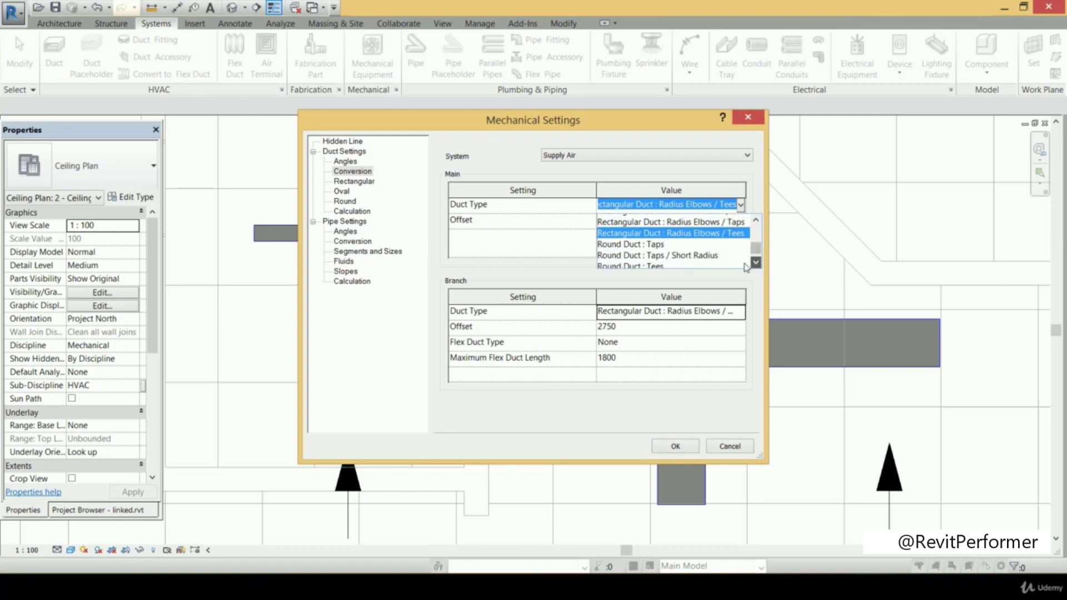
pyautogui.click(706, 263)
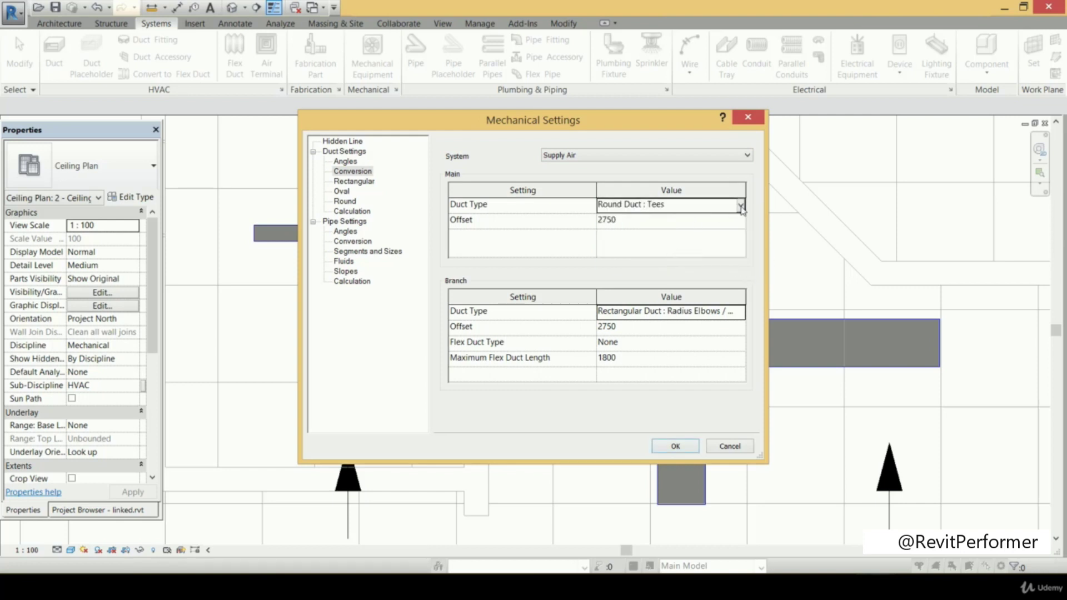
pyautogui.click(741, 205)
pyautogui.scroll(3, 762, 256)
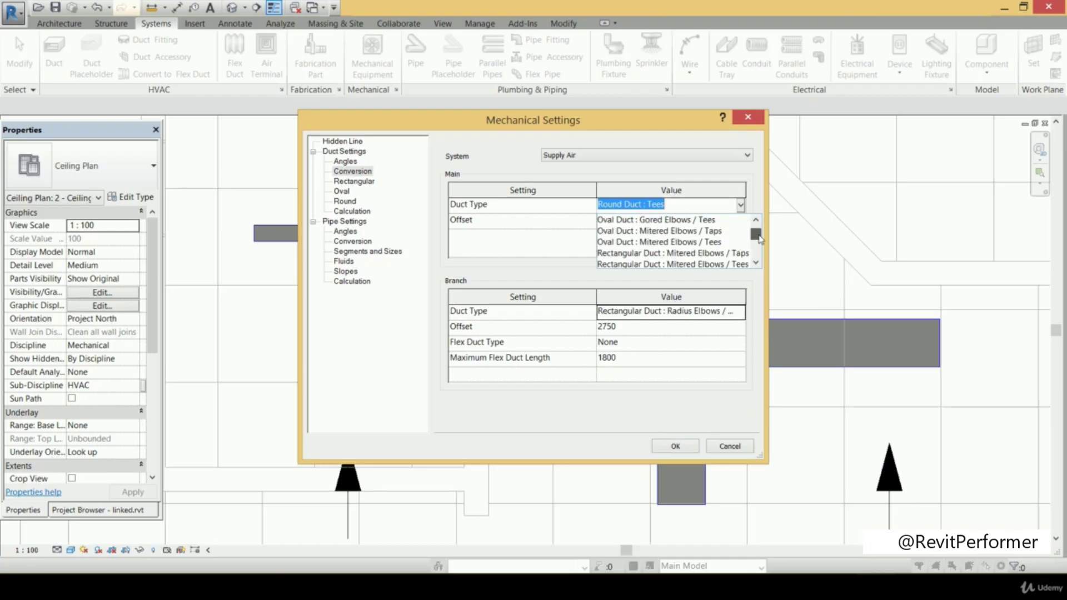
pyautogui.click(674, 220)
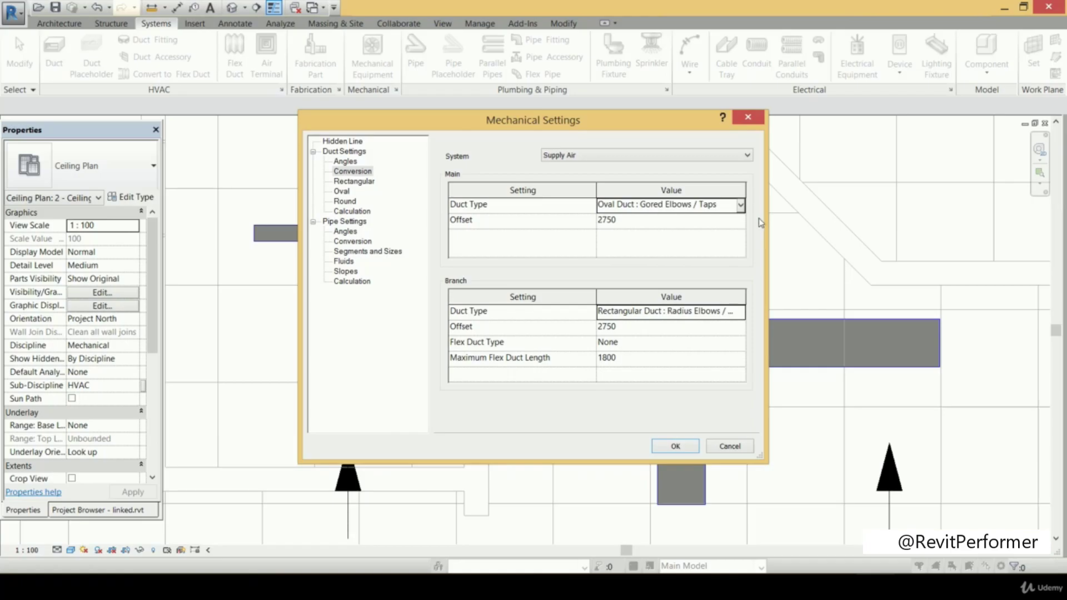
# - Set the main duct offset for Supply Air conversion to 3000
pyautogui.click(723, 220)
pyautogui.click(647, 224)
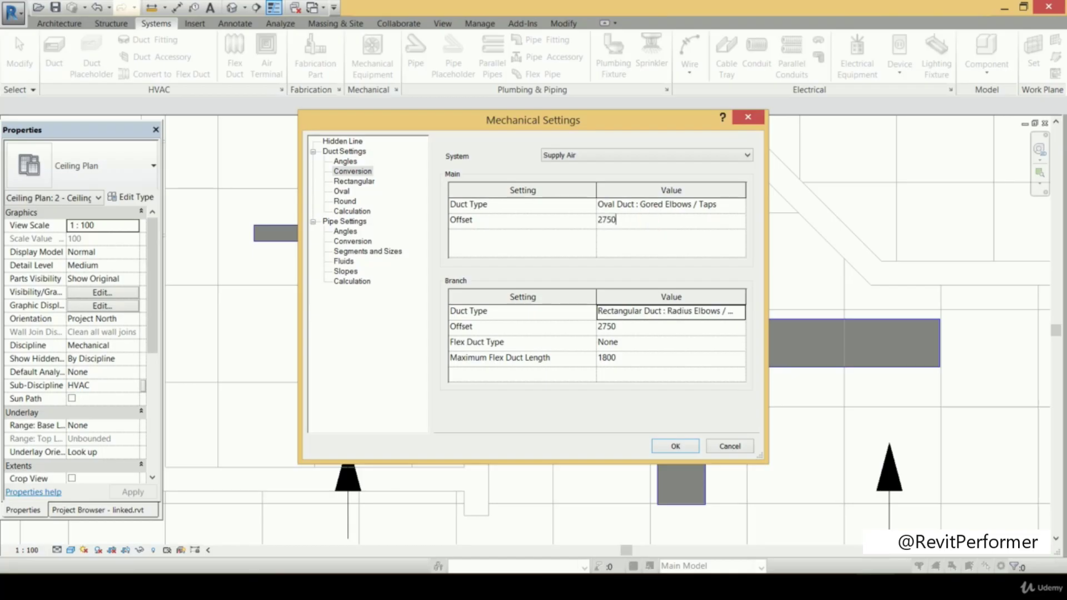
pyautogui.hotkey('ctrl', 'a')
pyautogui.click(633, 221)
pyautogui.write('3000')
# - Try Flex Duct Round : Flex - Round as the branch flex duct type, return it to None, and select the maximum flex duct length value
pyautogui.click(697, 342)
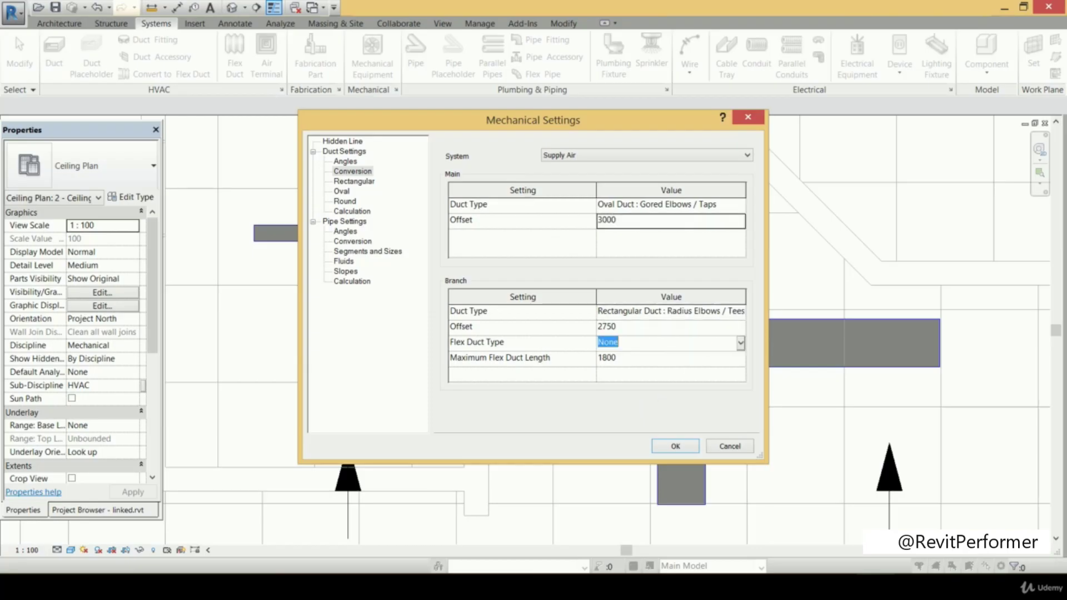
pyautogui.click(739, 345)
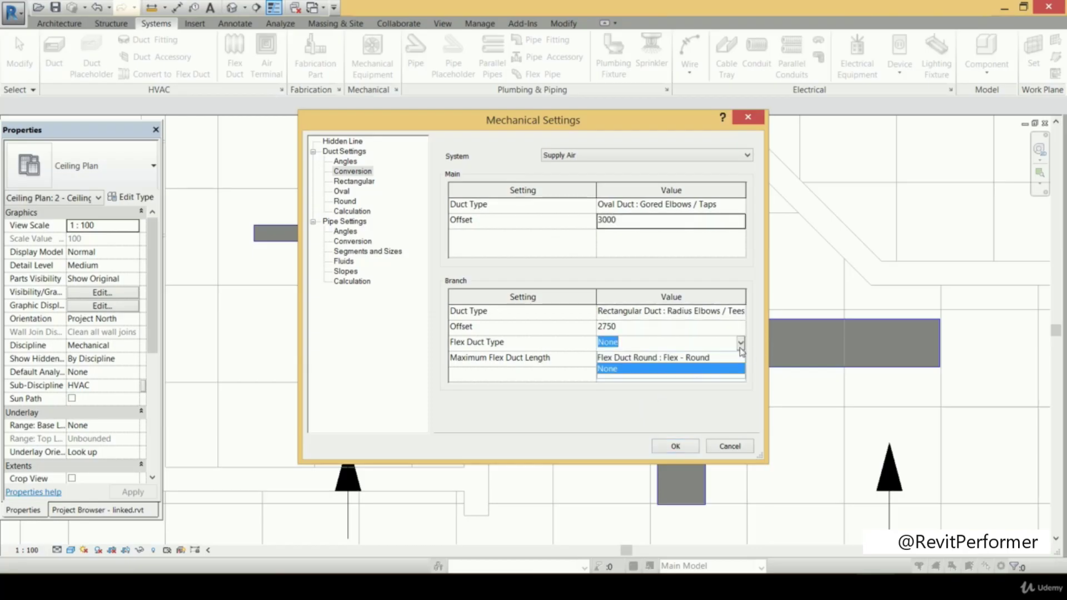
pyautogui.click(740, 346)
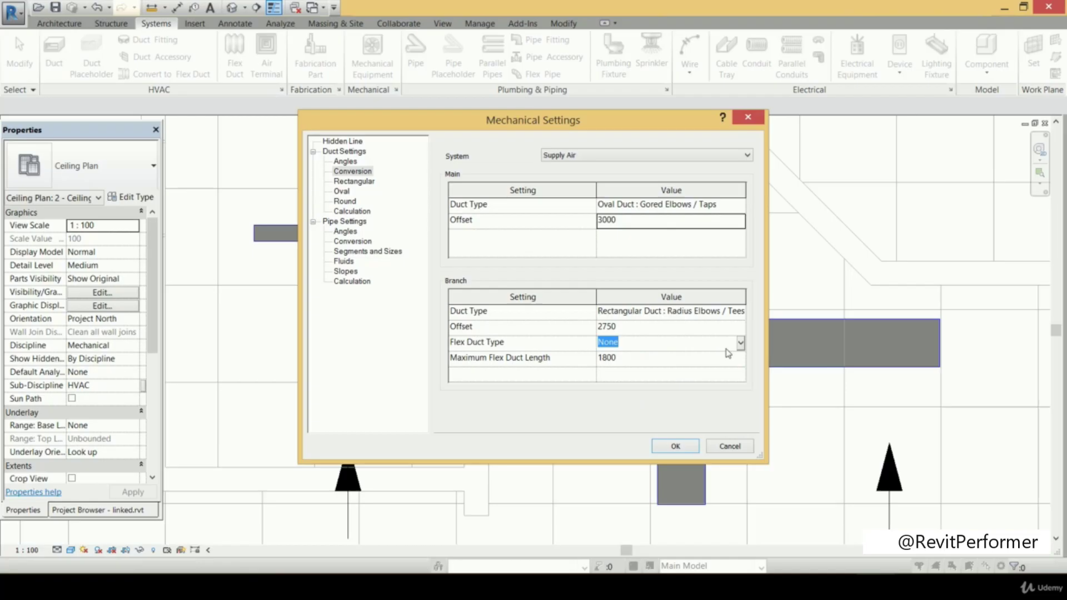
pyautogui.click(741, 344)
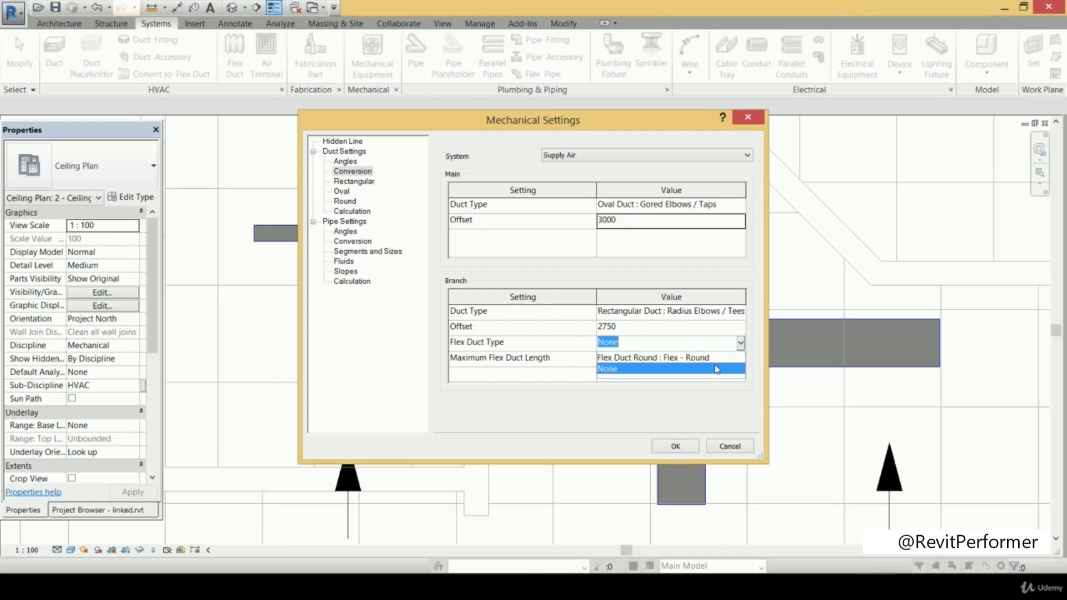
pyautogui.click(716, 362)
pyautogui.click(741, 345)
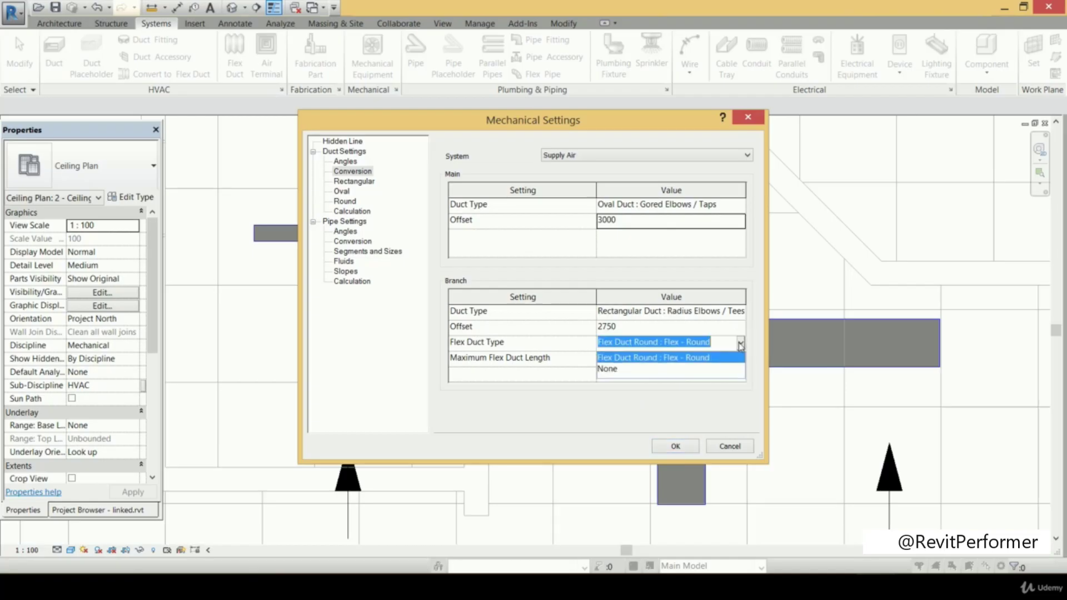
pyautogui.click(639, 371)
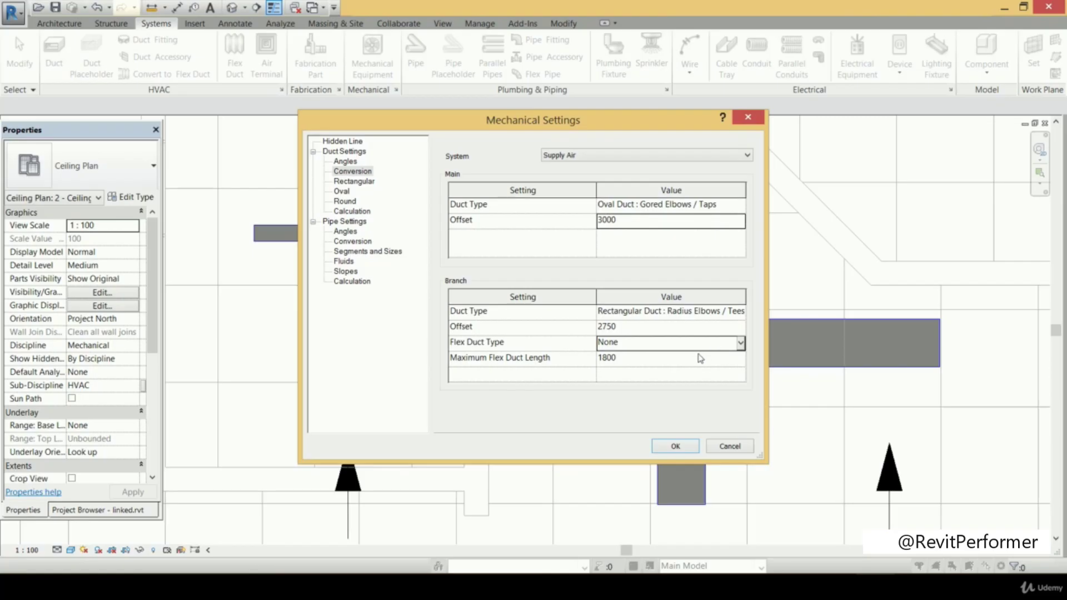
pyautogui.click(616, 359)
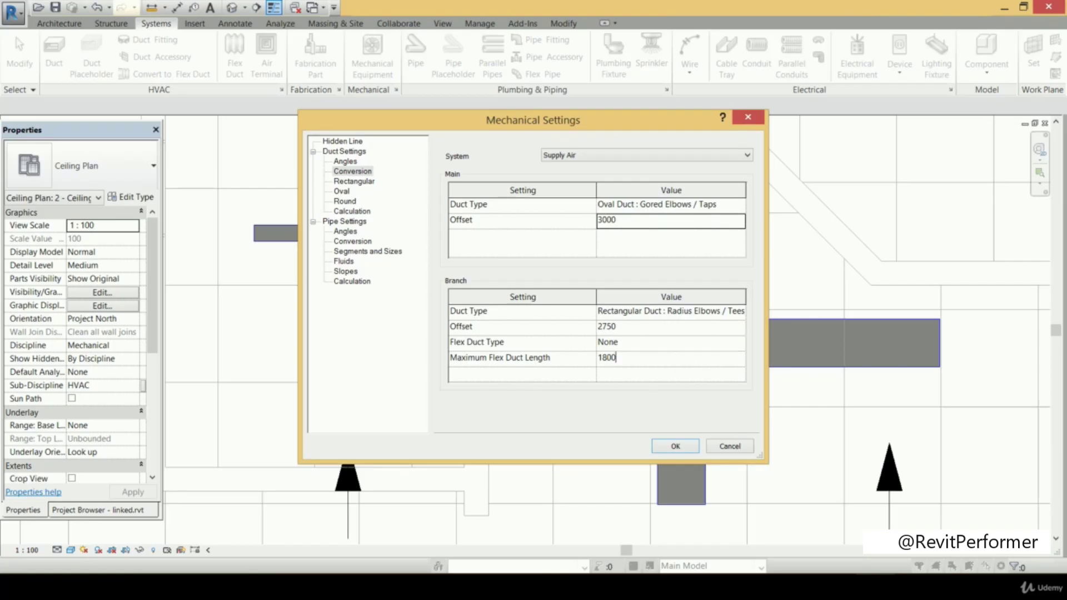
pyautogui.moveTo(617, 359); pyautogui.dragTo(597, 358)
pyautogui.click(635, 365)
# - Add a new size of 80 to the rectangular duct size list
pyautogui.click(368, 182)
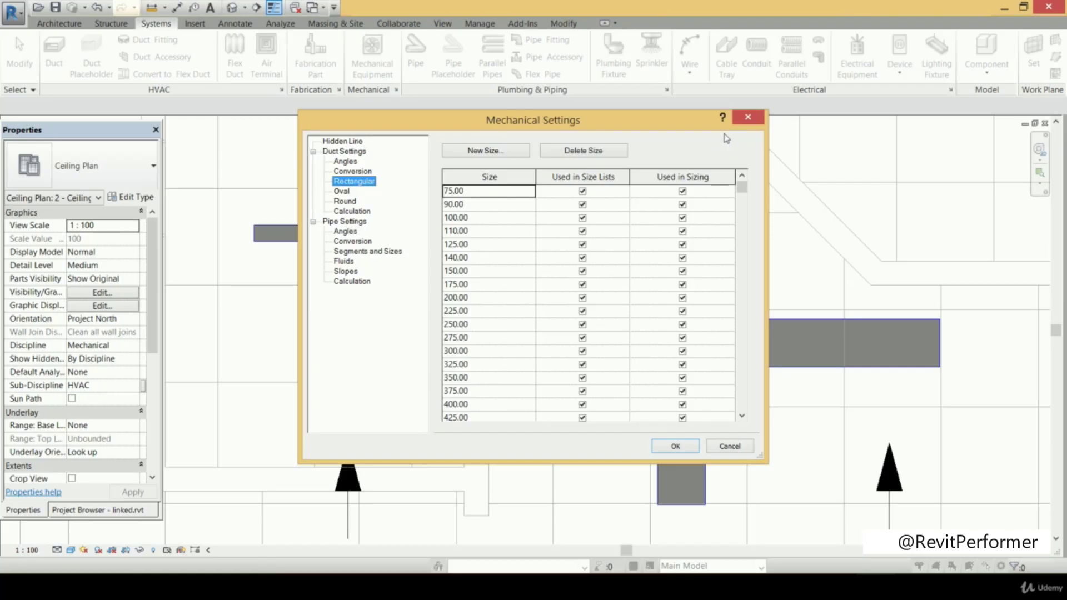
pyautogui.click(536, 154)
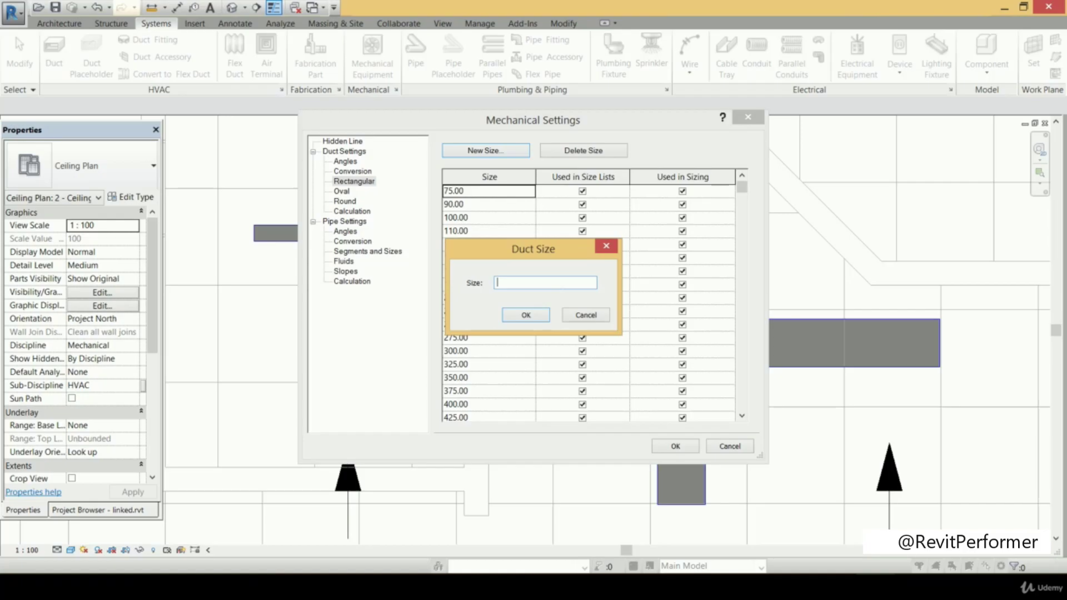
pyautogui.write('80')
pyautogui.click(537, 314)
# - Delete the 100 size from the rectangular duct size list, accepting its removal although it is in use
pyautogui.click(493, 217)
pyautogui.click(496, 206)
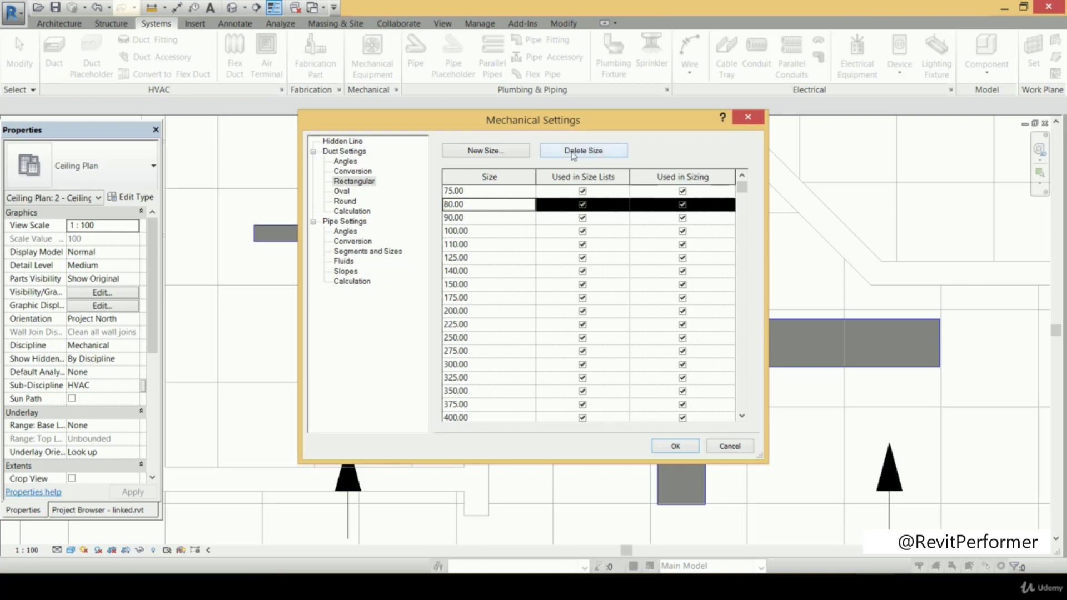
pyautogui.click(497, 233)
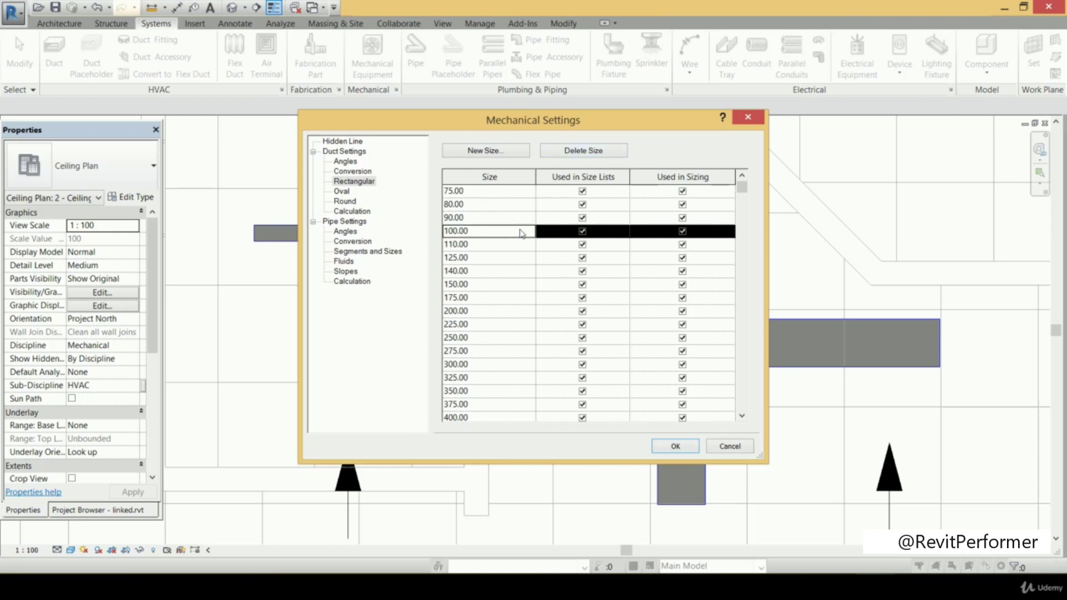
pyautogui.click(594, 153)
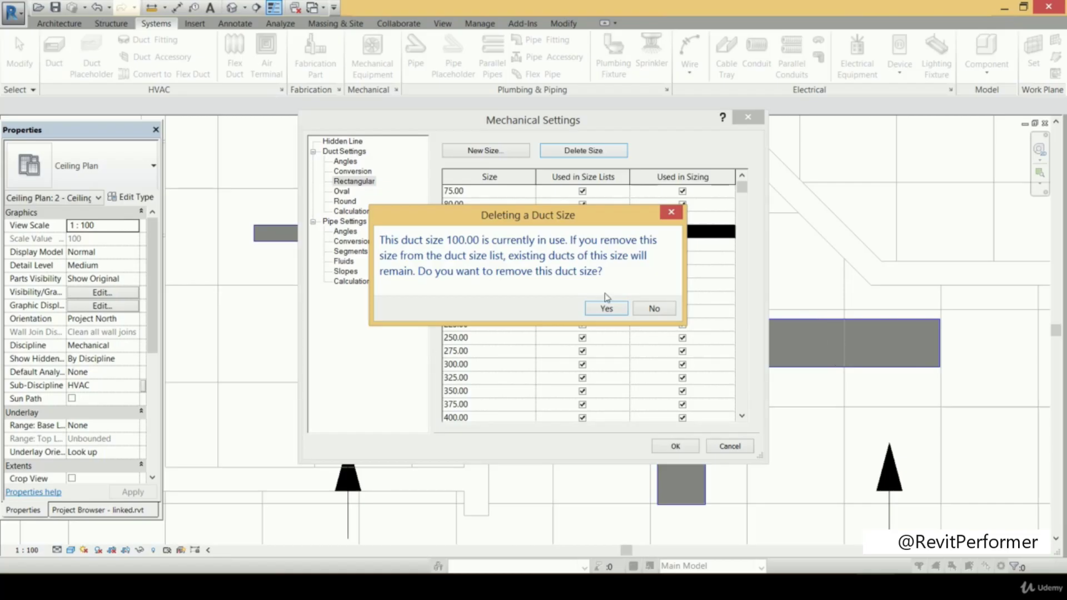
pyautogui.click(621, 312)
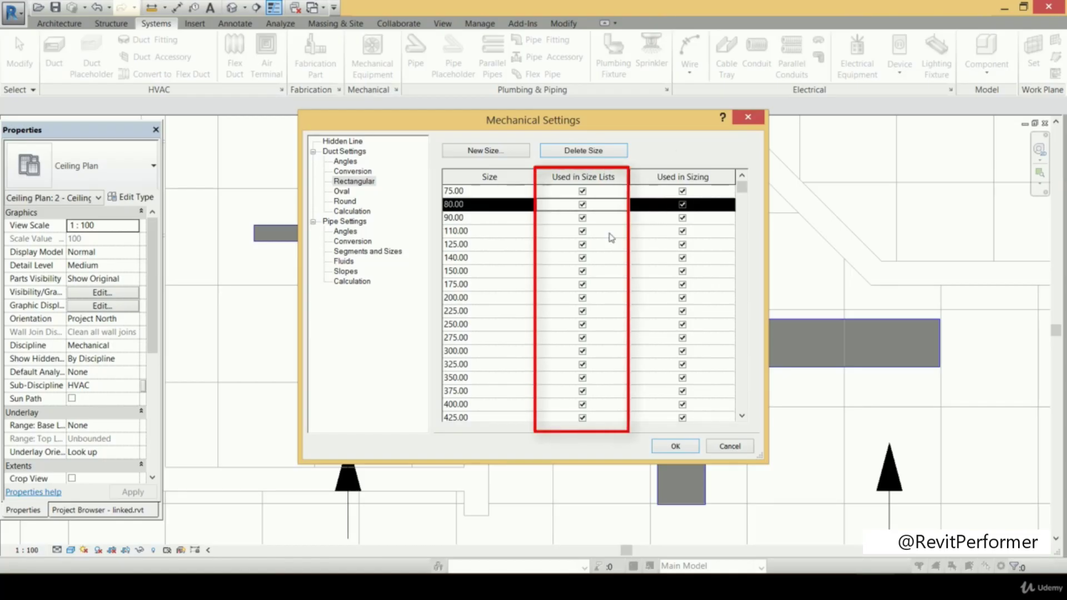
# - Exclude the 90 and 110 rectangular duct sizes from the size lists and apply the mechanical settings
pyautogui.click(581, 218)
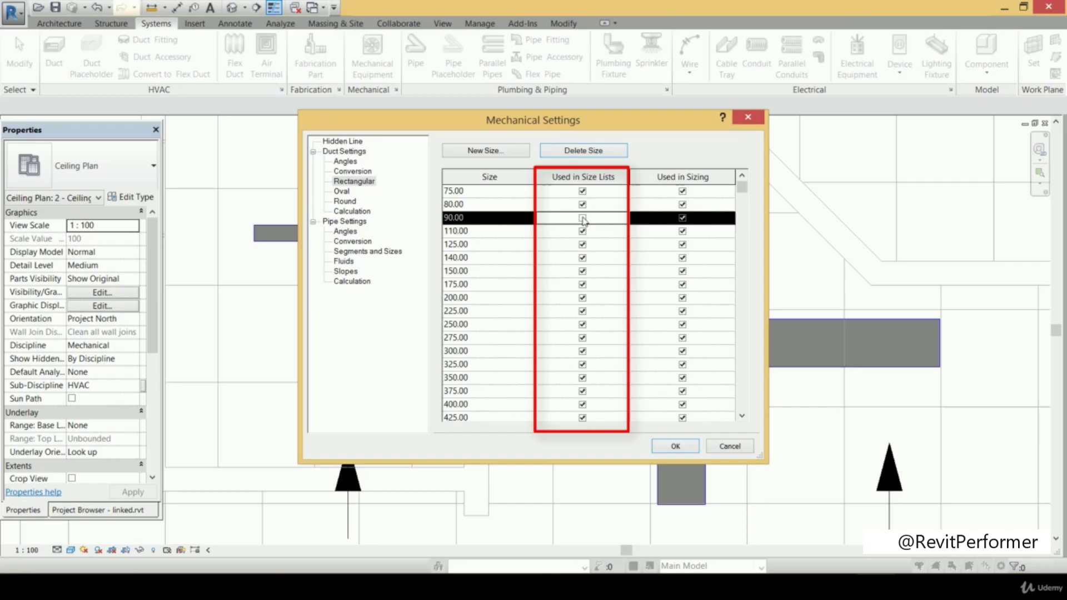
pyautogui.click(584, 232)
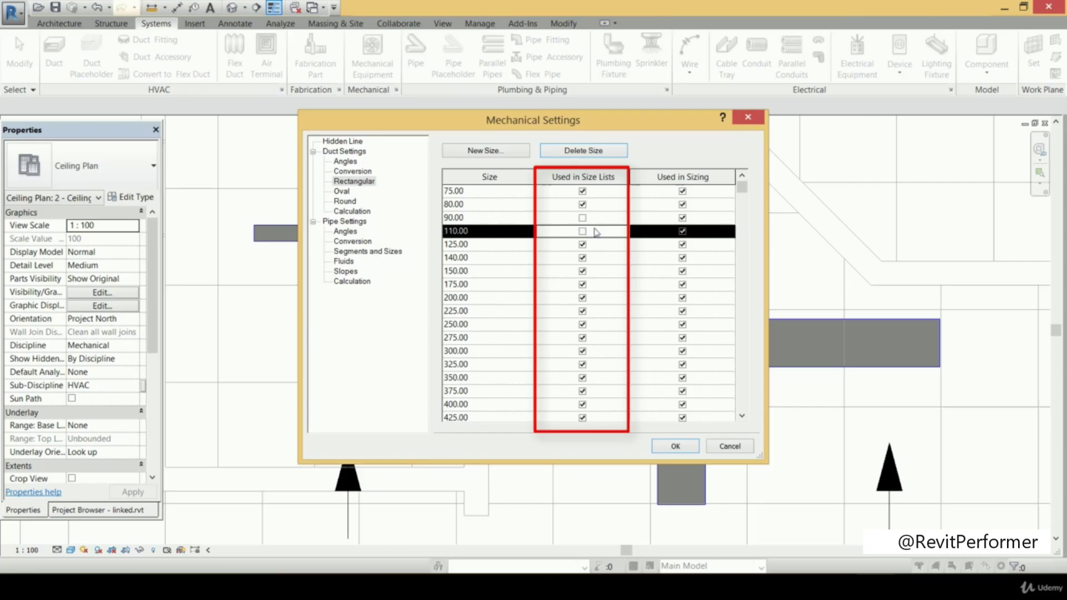
pyautogui.click(676, 447)
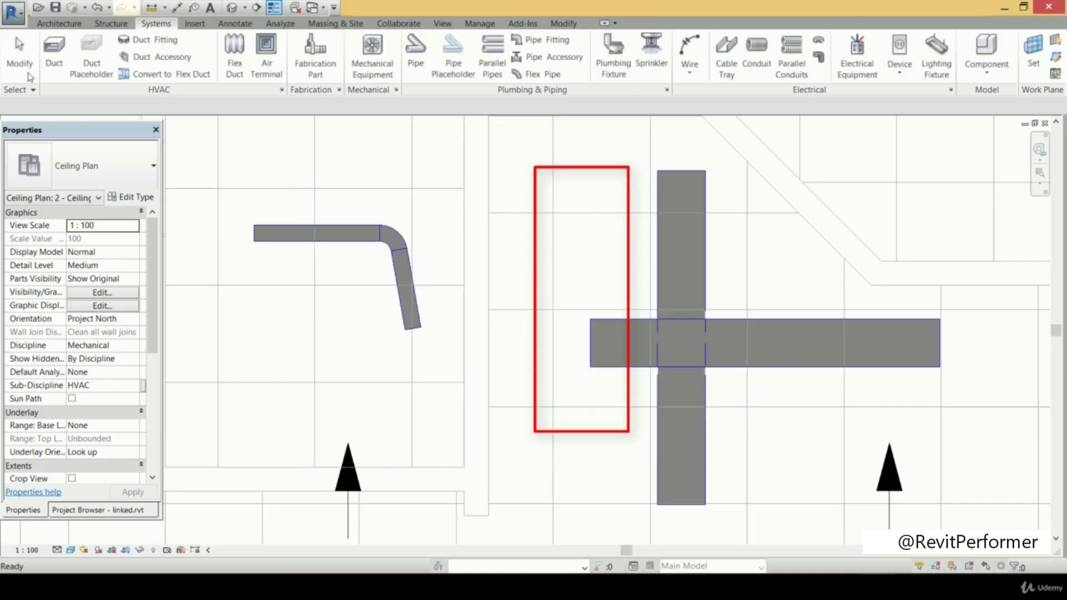
# - Inspect the width options offered for a new rectangular duct without drawing one
pyautogui.click(54, 53)
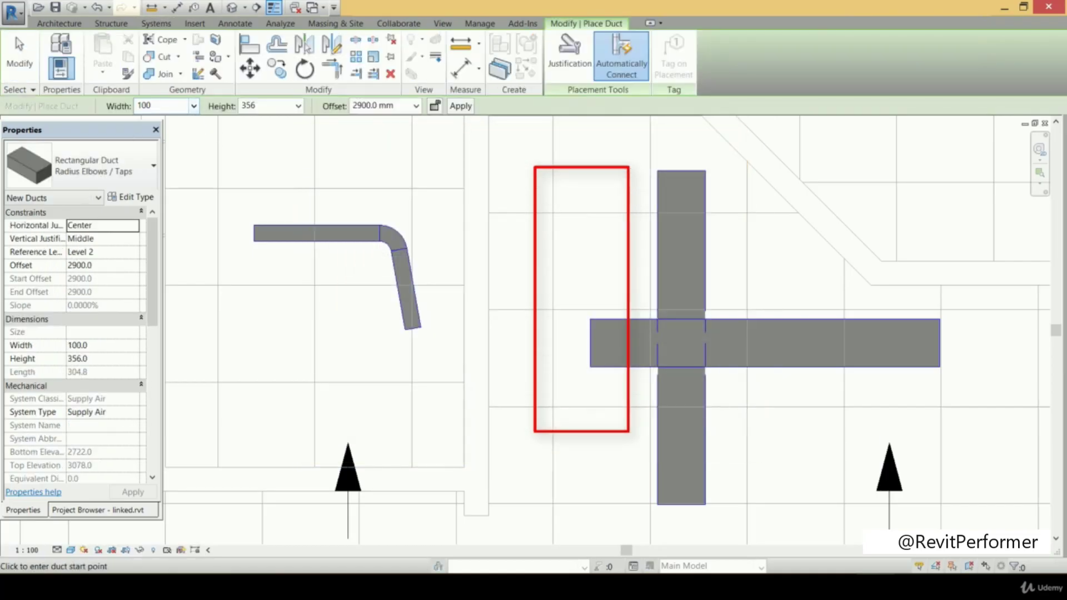
pyautogui.click(194, 106)
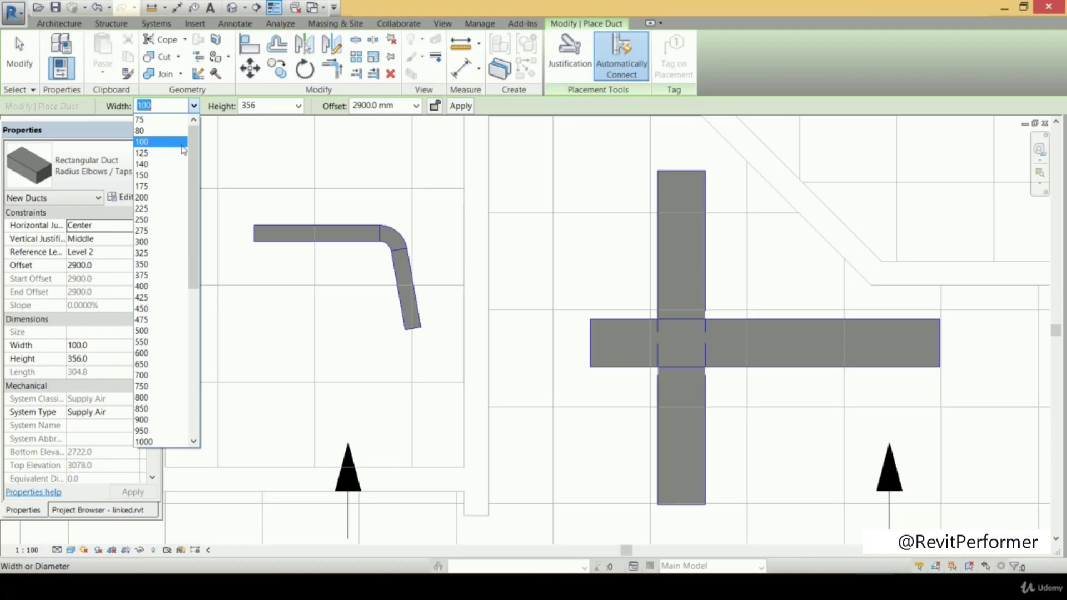
pyautogui.press('Escape')
pyautogui.press('Escape')
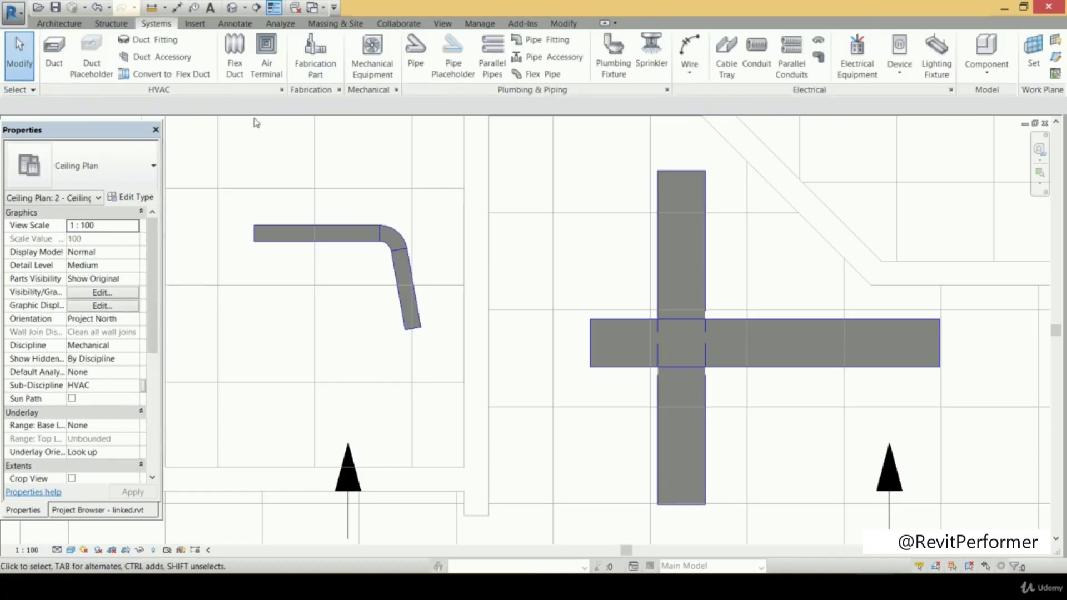
# - Re-enable the 90 and 110 rectangular sizes in size lists, and try excluding 125 and 140 from sizing before restoring both
pyautogui.click(281, 91)
pyautogui.click(585, 231)
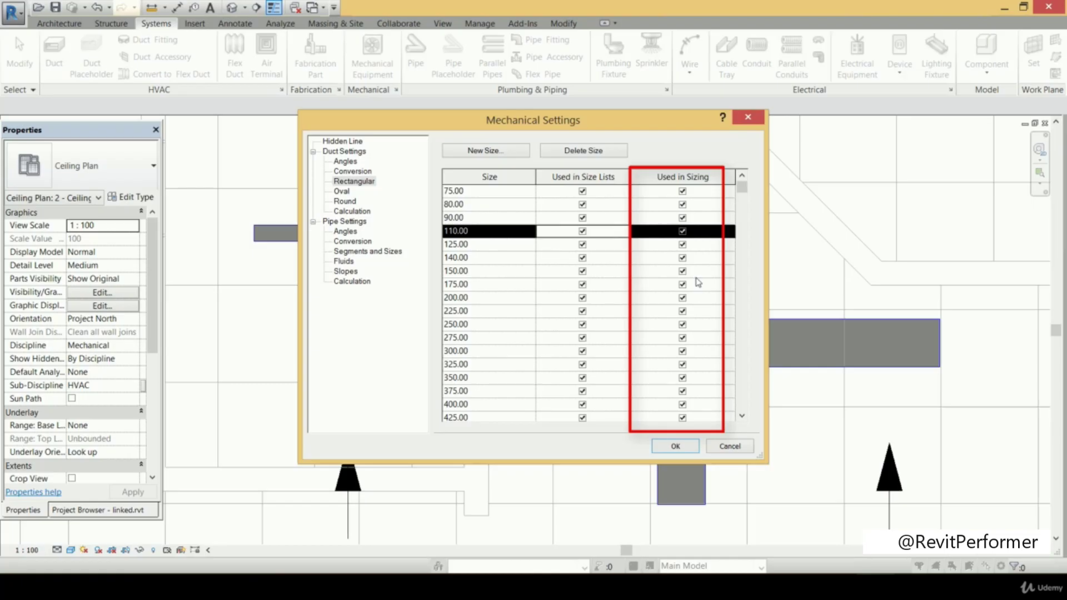
pyautogui.click(682, 245)
pyautogui.click(683, 258)
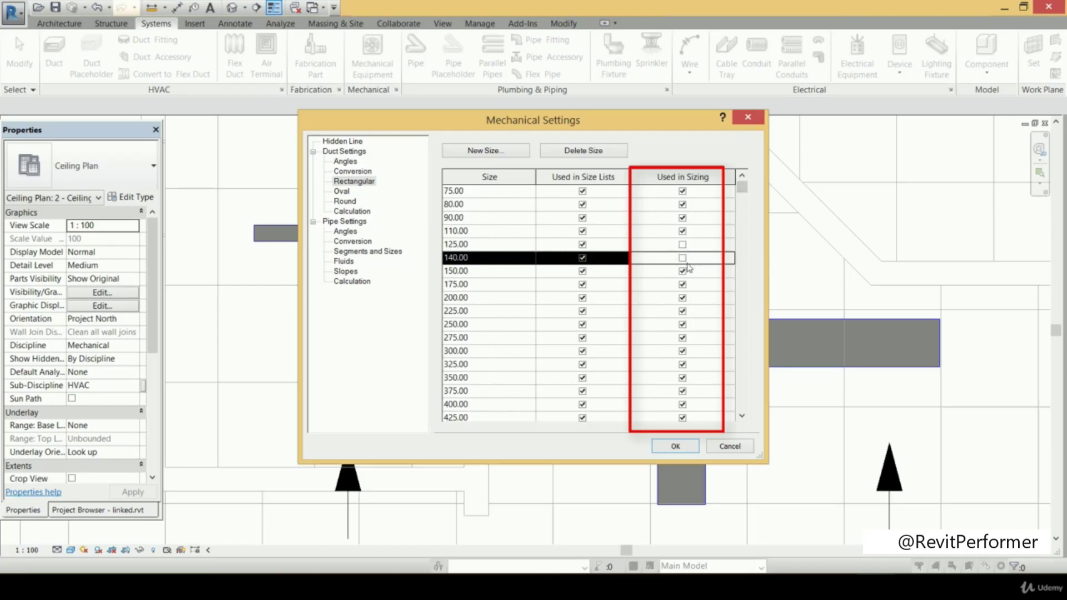
pyautogui.click(684, 258)
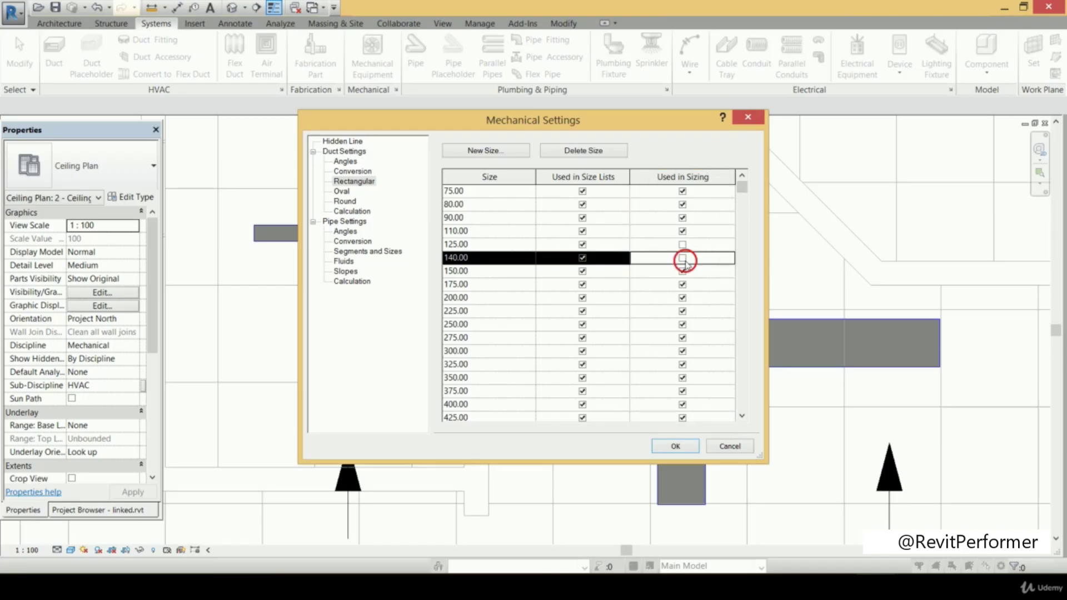
pyautogui.click(684, 245)
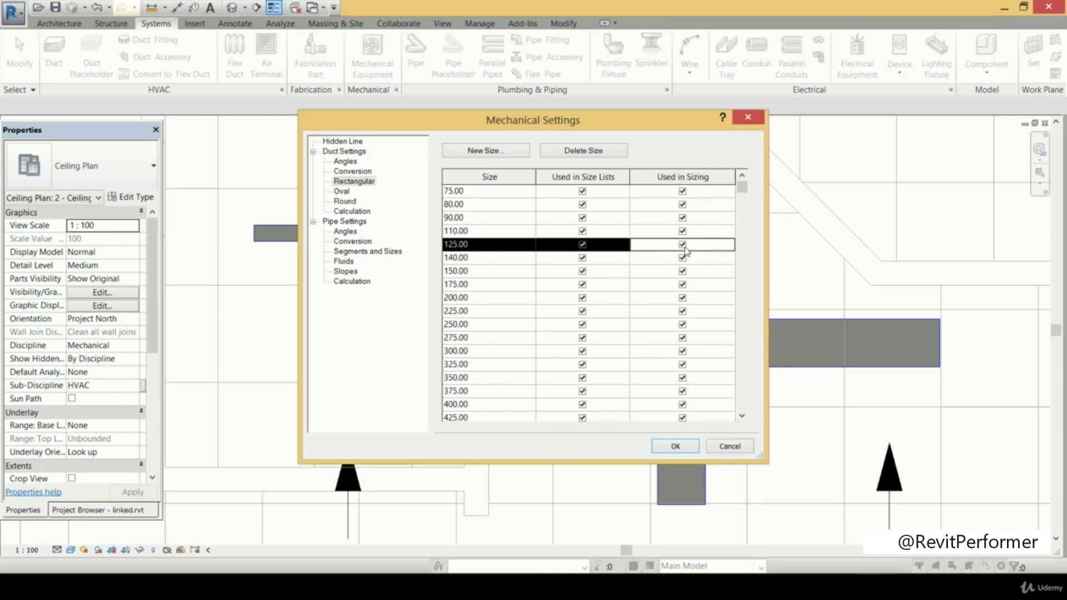
# - Review the oval and round duct size lists, and set the duct pressure drop calculation method to Colebrook Equation
pyautogui.click(352, 192)
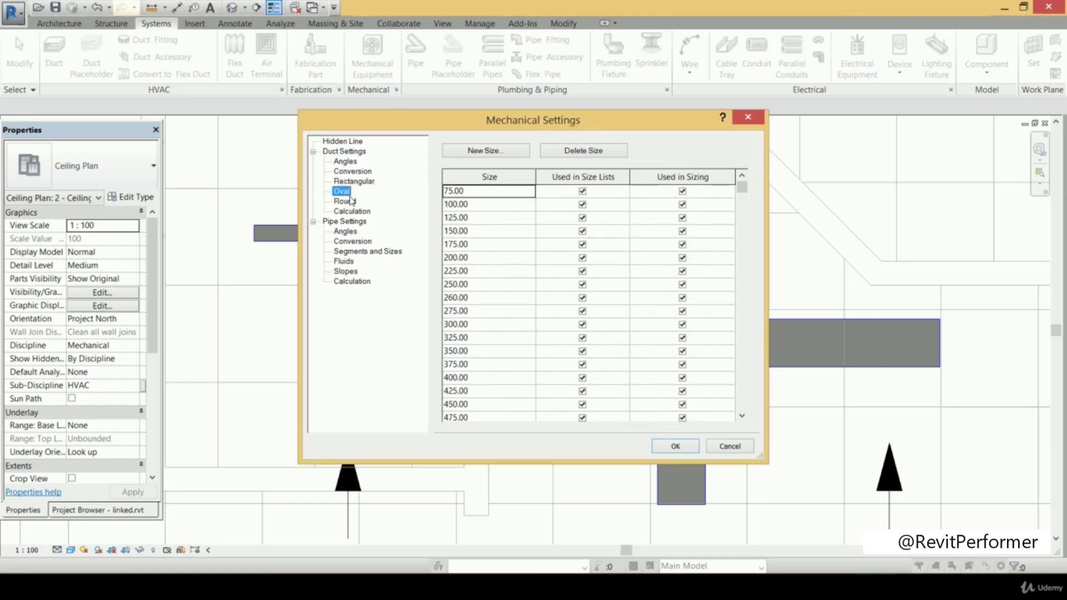
pyautogui.click(350, 204)
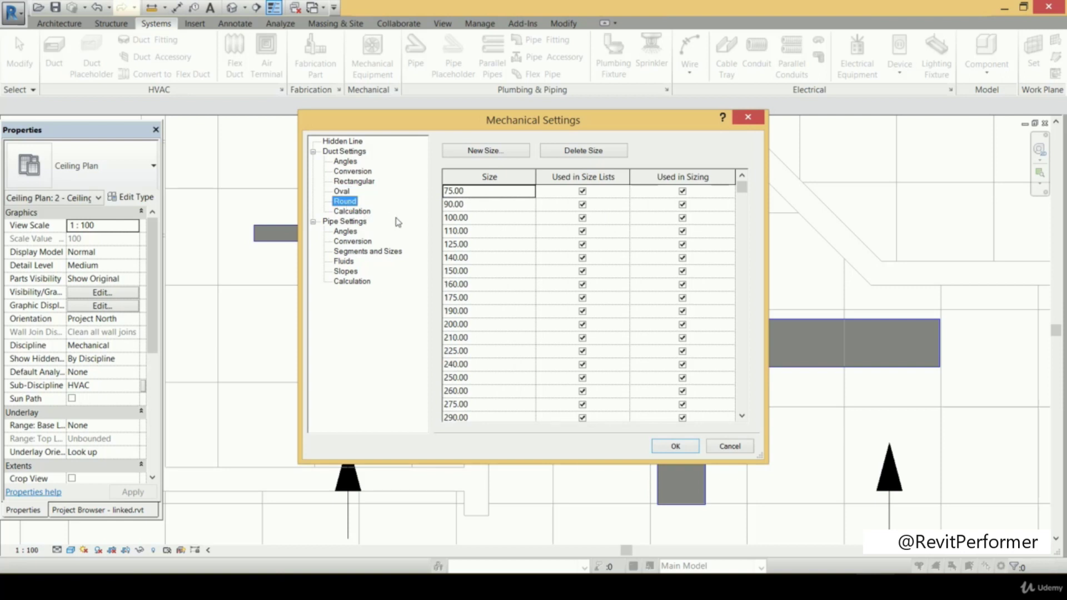
pyautogui.click(366, 212)
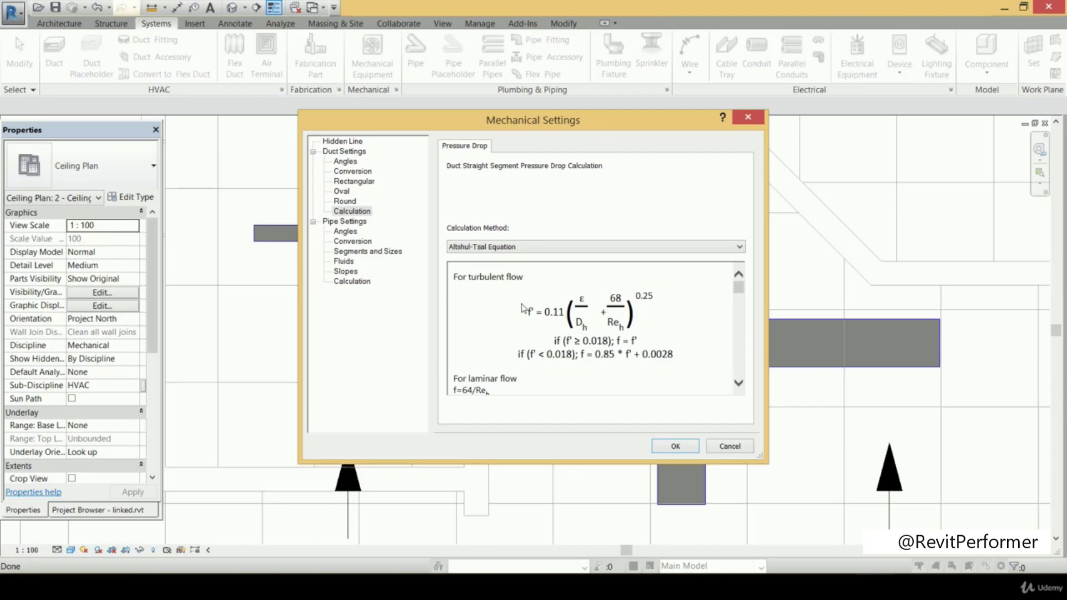
pyautogui.click(741, 250)
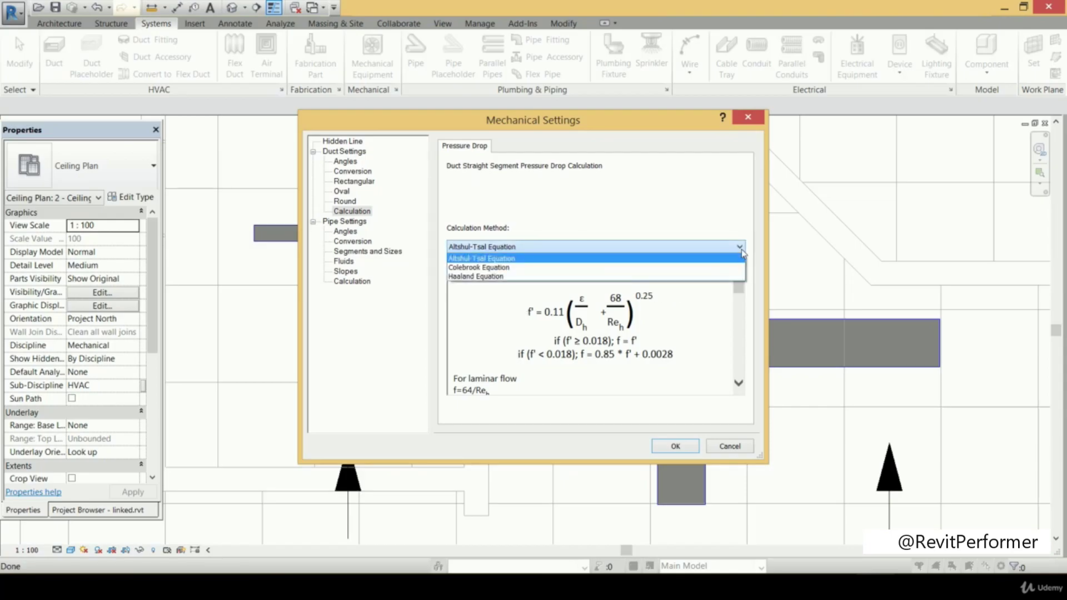
pyautogui.click(639, 268)
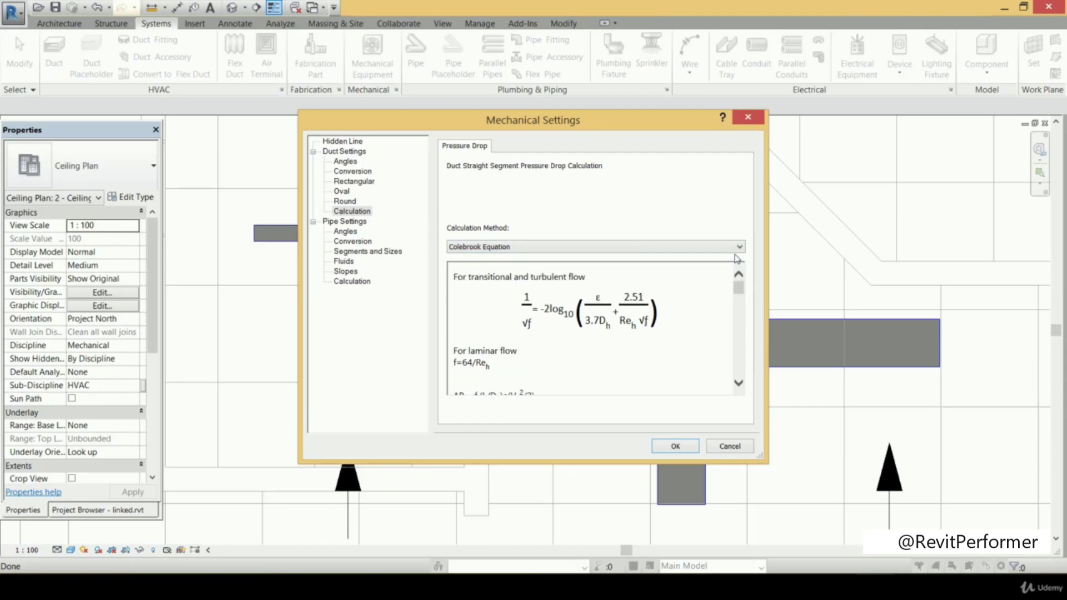
pyautogui.click(673, 447)
pyautogui.scroll(-5, 609, 368)
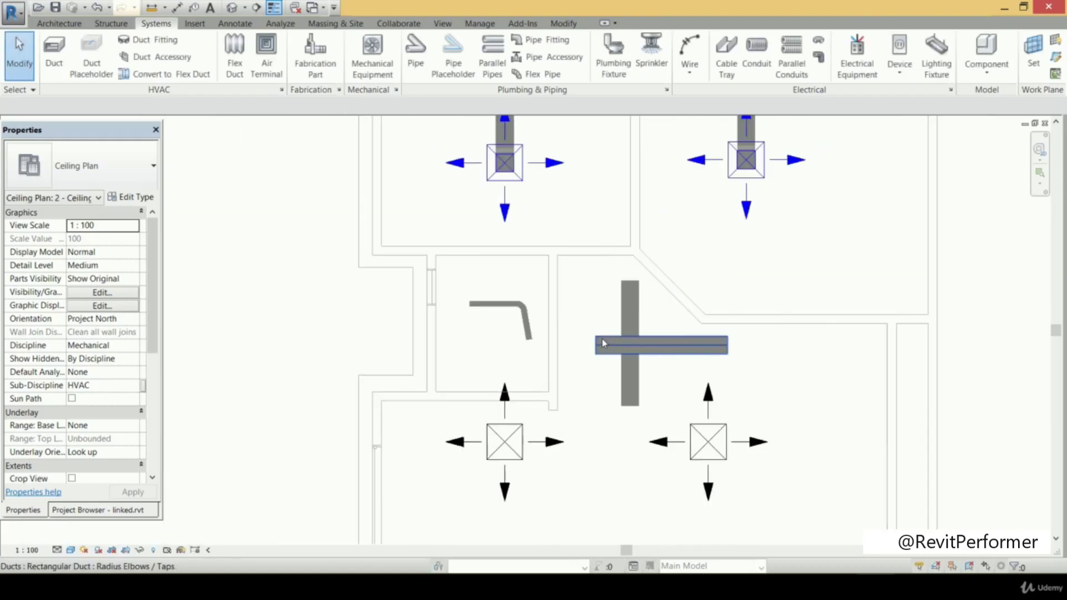
pyautogui.moveTo(605, 328); pyautogui.dragTo(605, 313, button='middle')
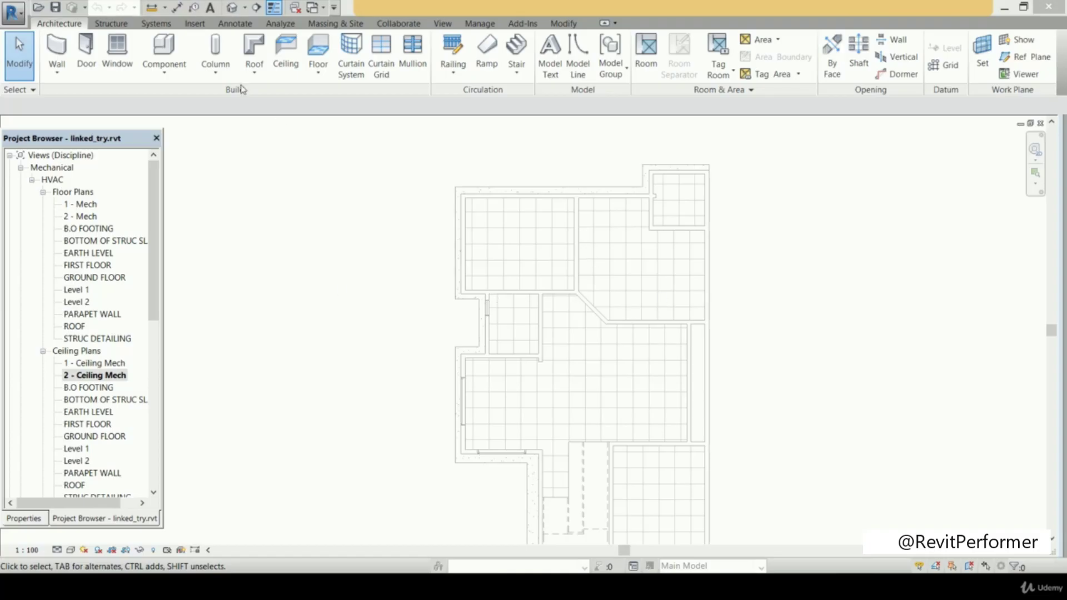
# - Place a horizontal section line across the full width of the building in the ceiling plan
pyautogui.click(258, 9)
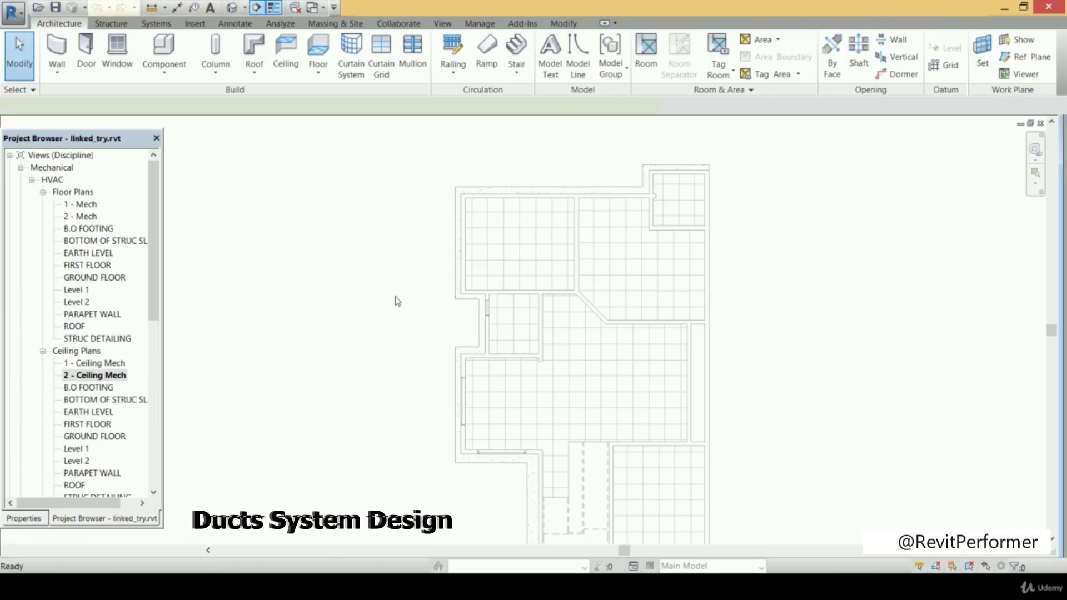
pyautogui.click(360, 295)
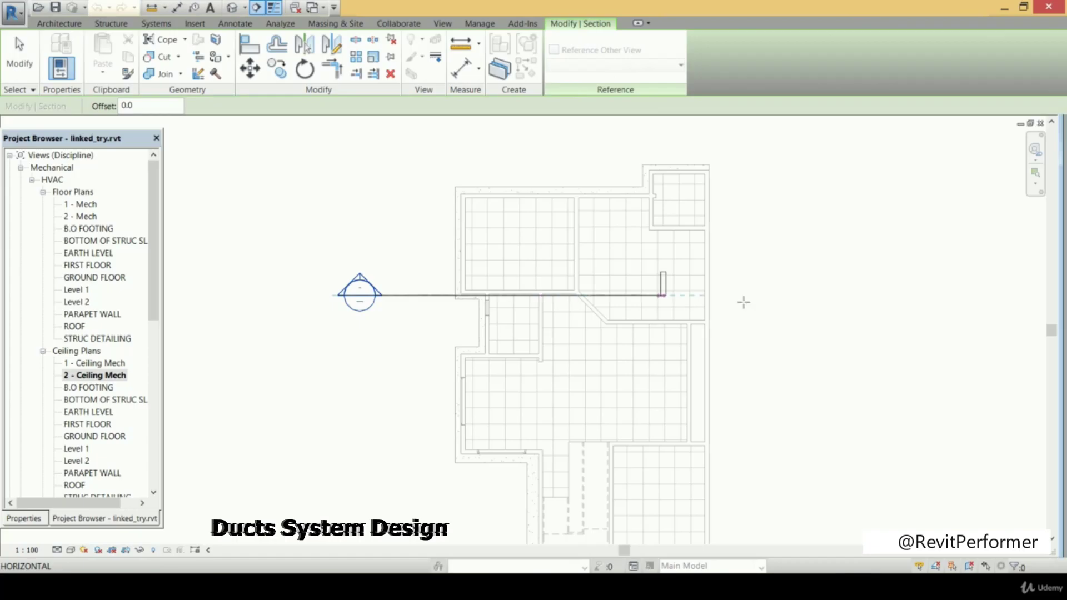
pyautogui.click(826, 293)
pyautogui.press('Escape')
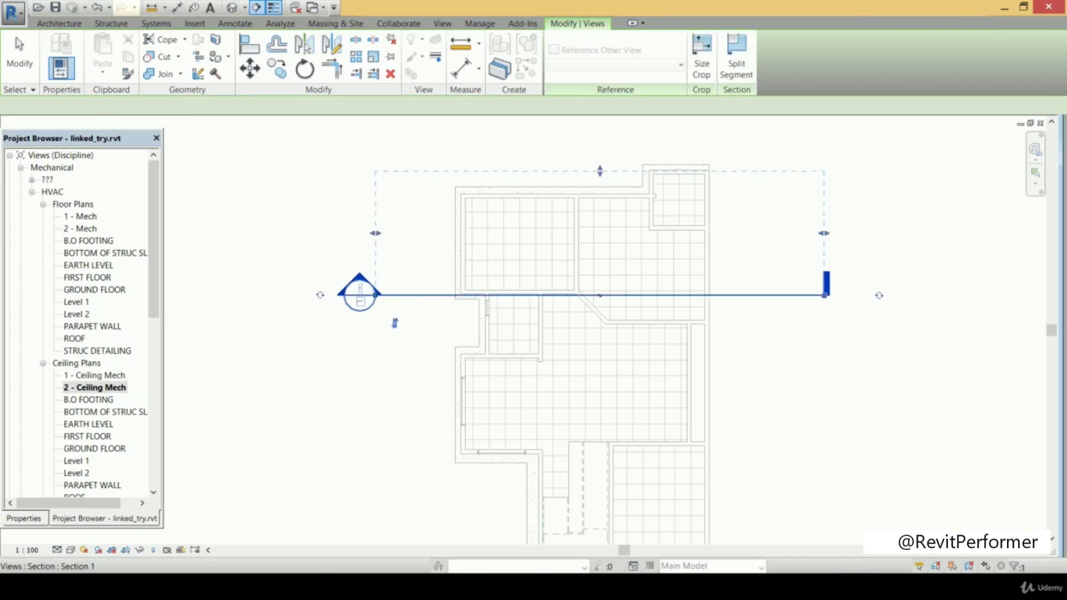
# - Open the new section view and extend its crop region upward past the parapet wall level
pyautogui.doubleClick(359, 290)
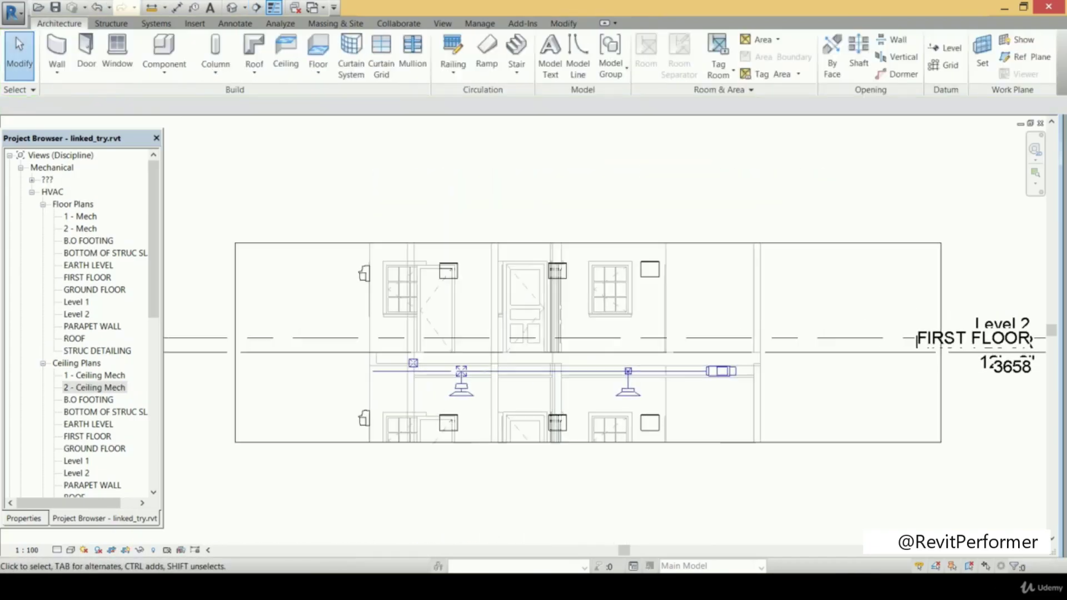
pyautogui.click(589, 244)
pyautogui.moveTo(588, 244); pyautogui.dragTo(587, 133)
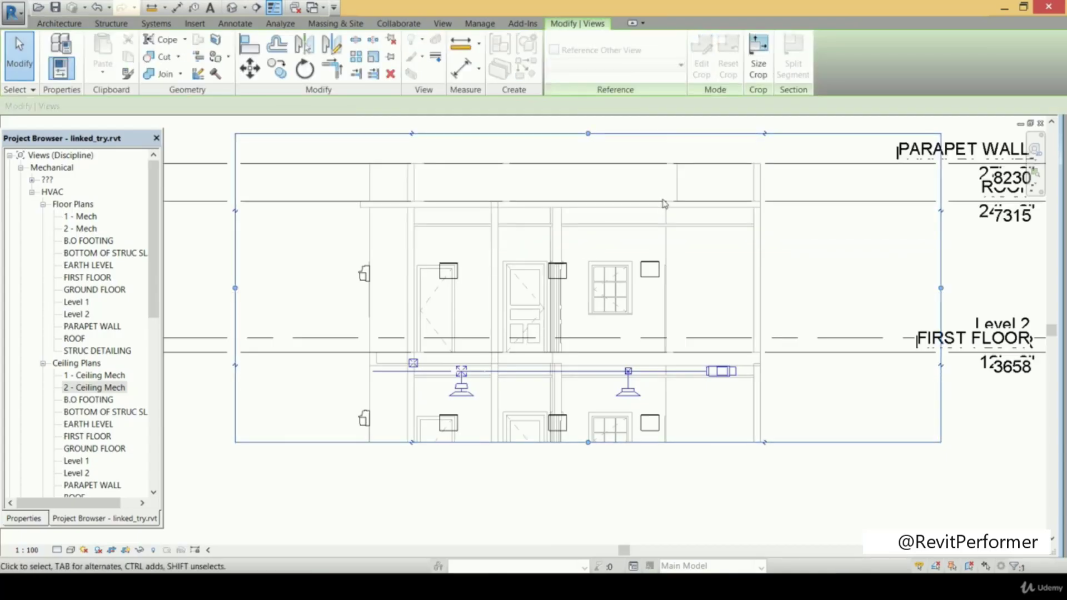
# - Add an aligned dimension between the underside of the roof slab and the top of the upper-floor ceiling
pyautogui.scroll(5, 643, 215)
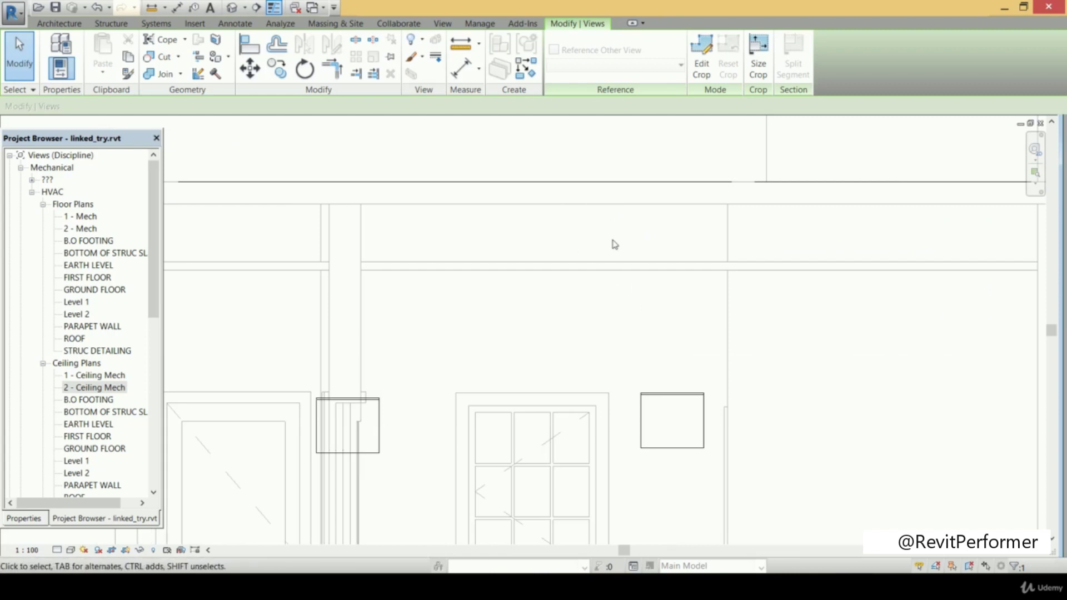
pyautogui.press('d')
pyautogui.press('i')
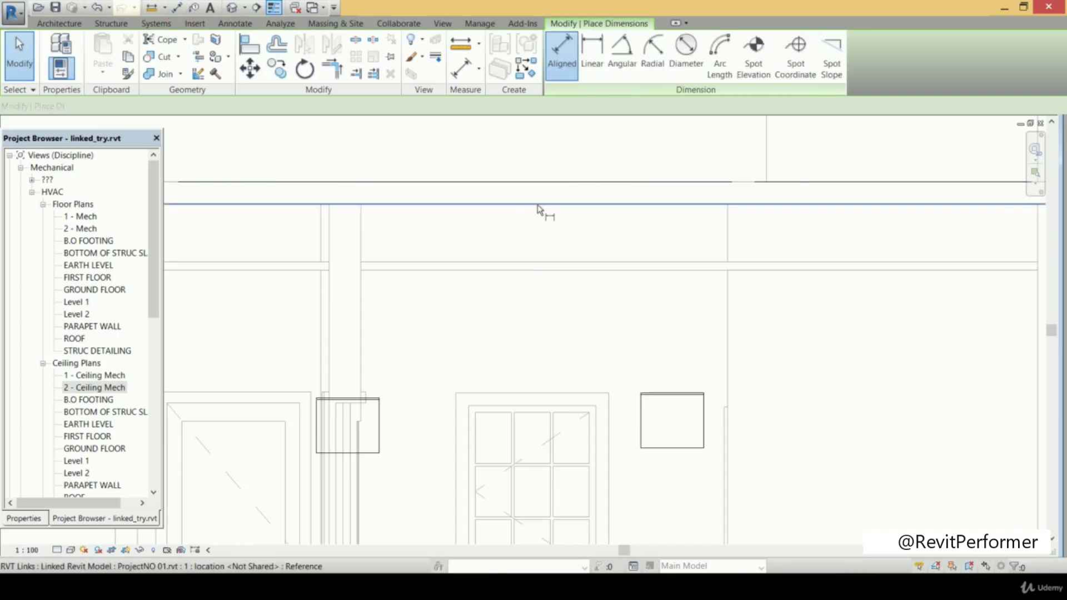
pyautogui.click(543, 205)
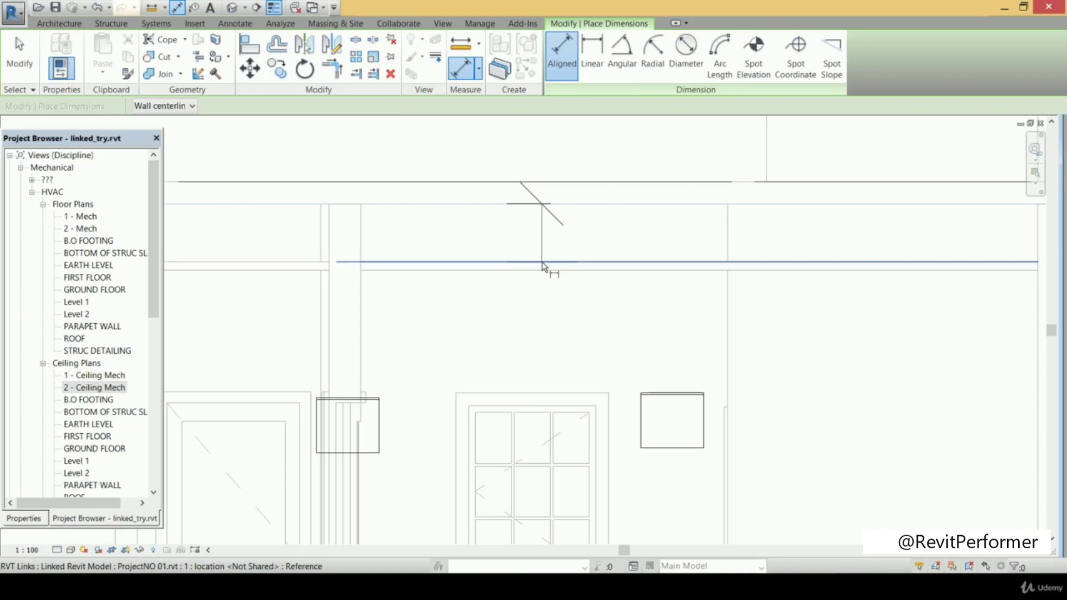
pyautogui.click(542, 262)
pyautogui.click(538, 262)
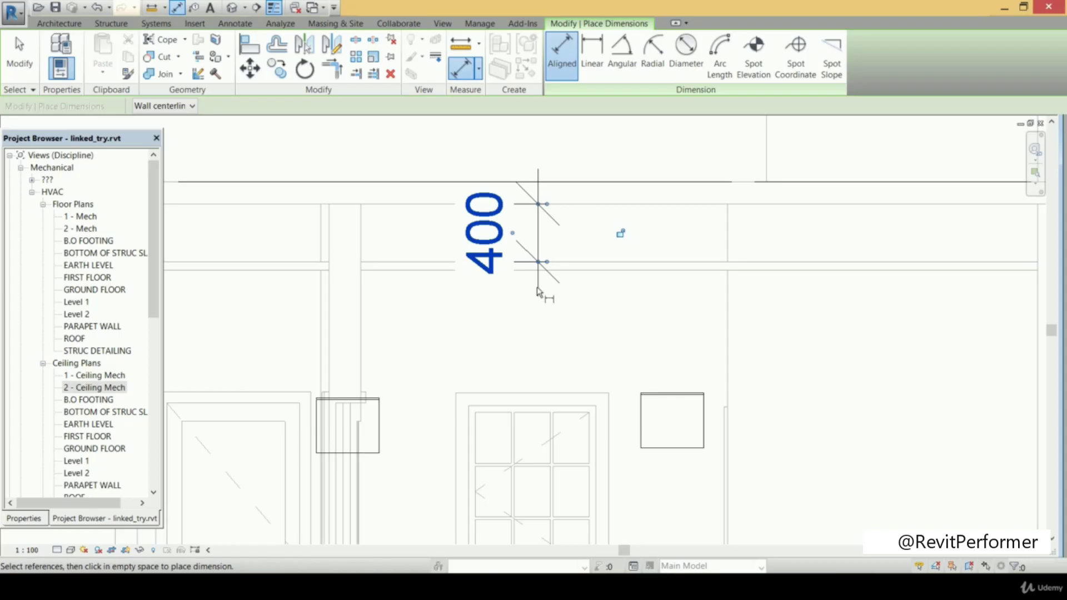
# - In the 2 - Ceiling Mech plan, draw a vertical 500 x 160 mm duct about 2400 mm long in the upper middle room
pyautogui.doubleClick(116, 390)
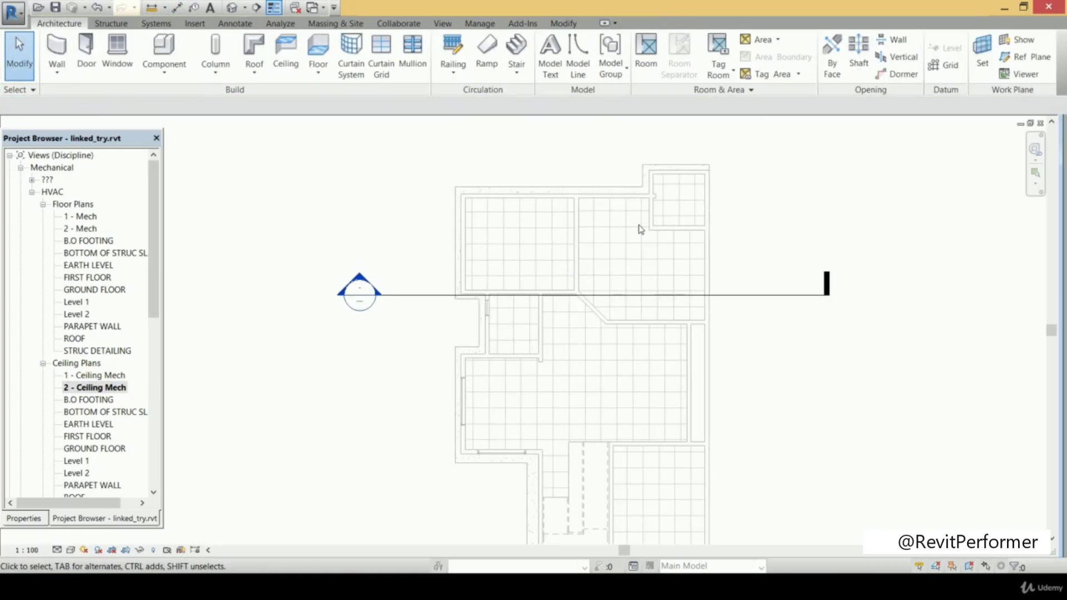
pyautogui.click(158, 25)
pyautogui.click(55, 49)
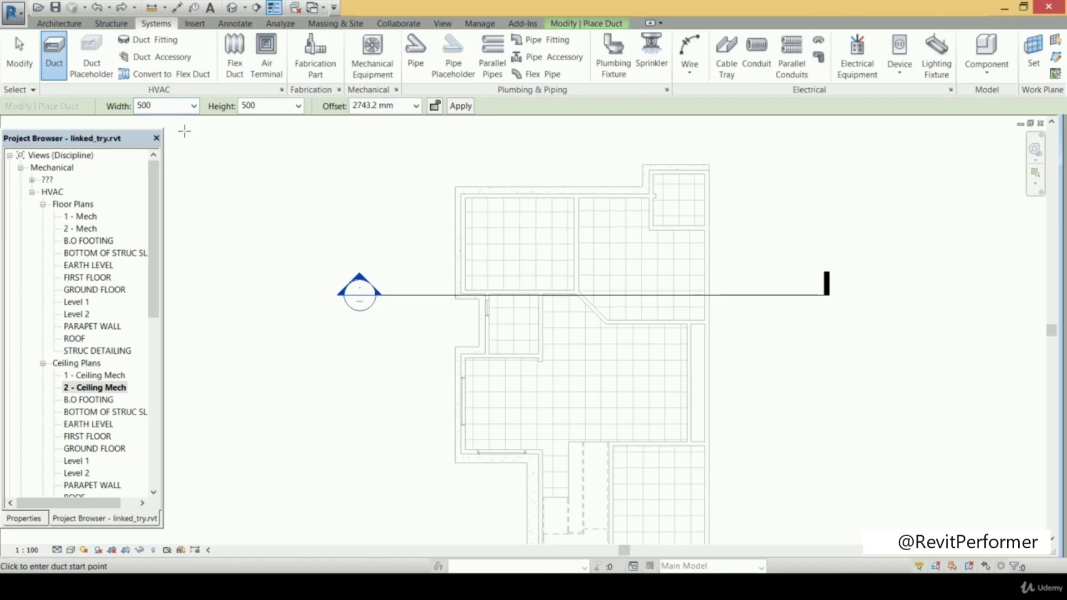
pyautogui.click(261, 106)
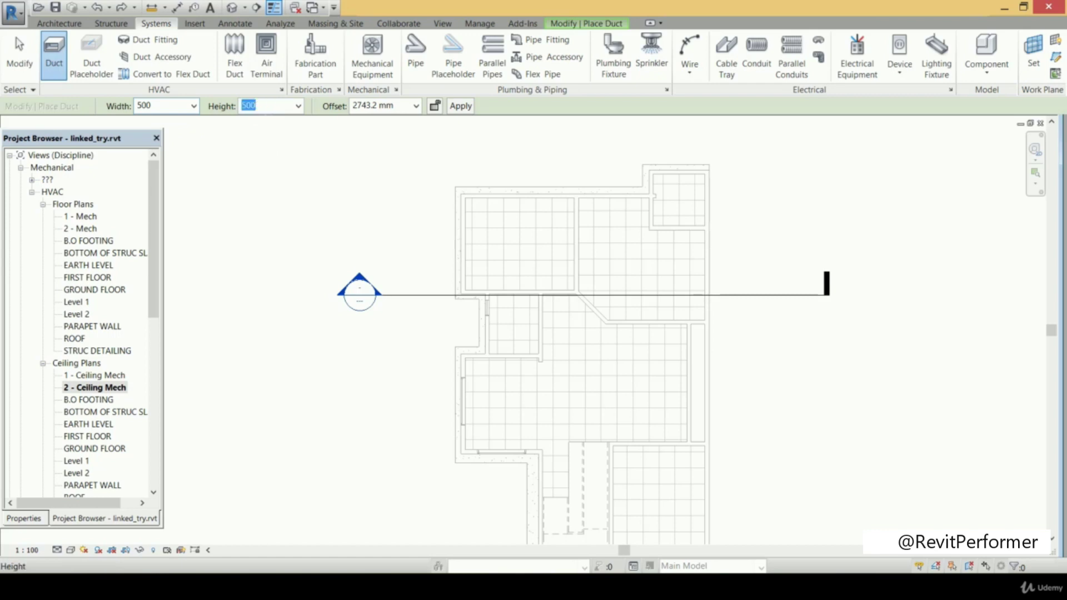
pyautogui.write('160')
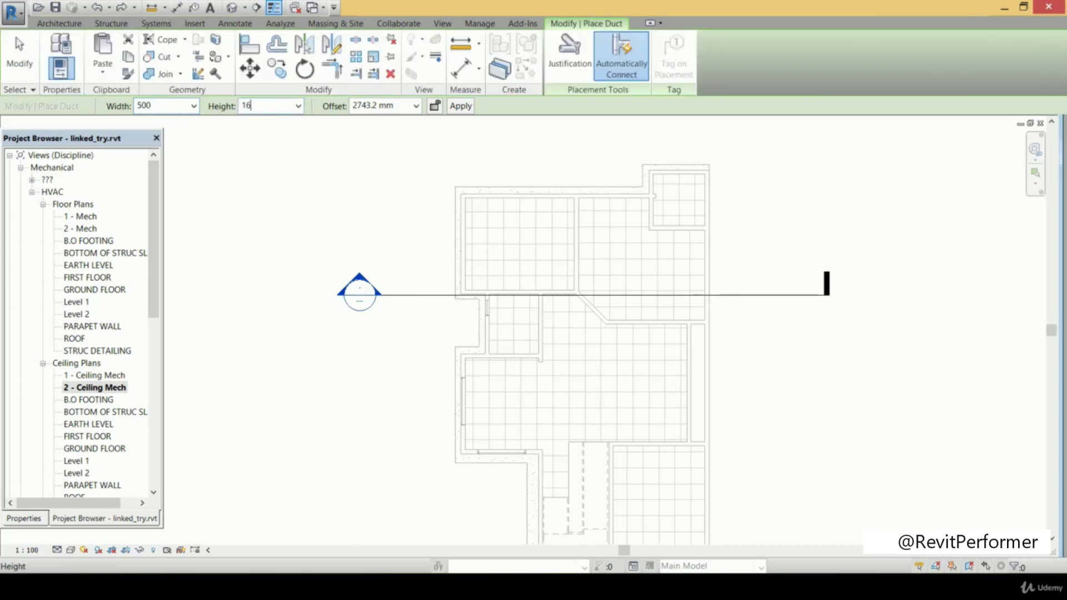
pyautogui.click(621, 221)
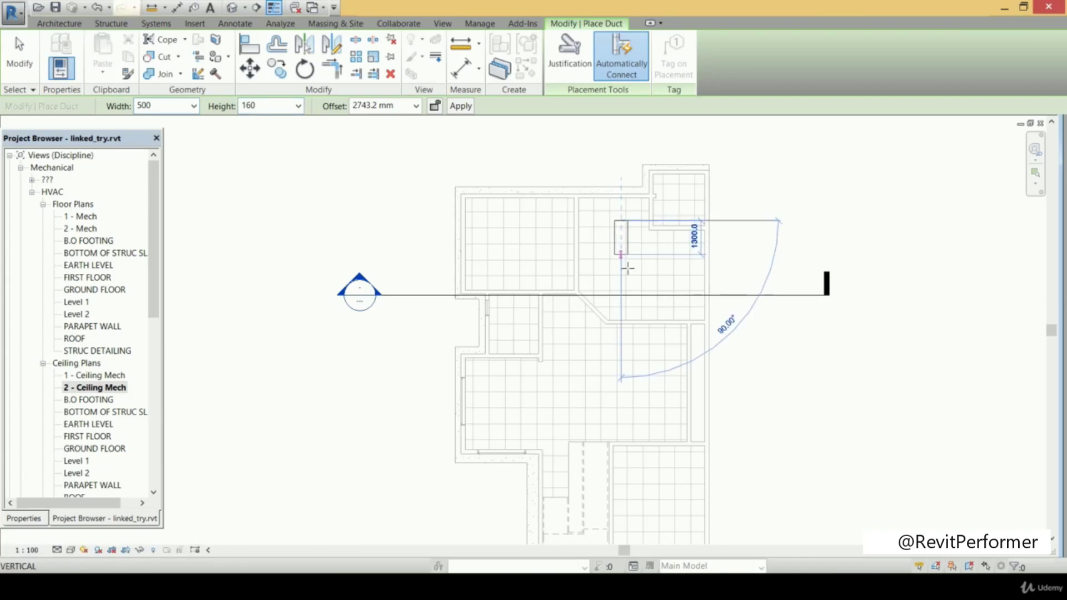
pyautogui.click(623, 285)
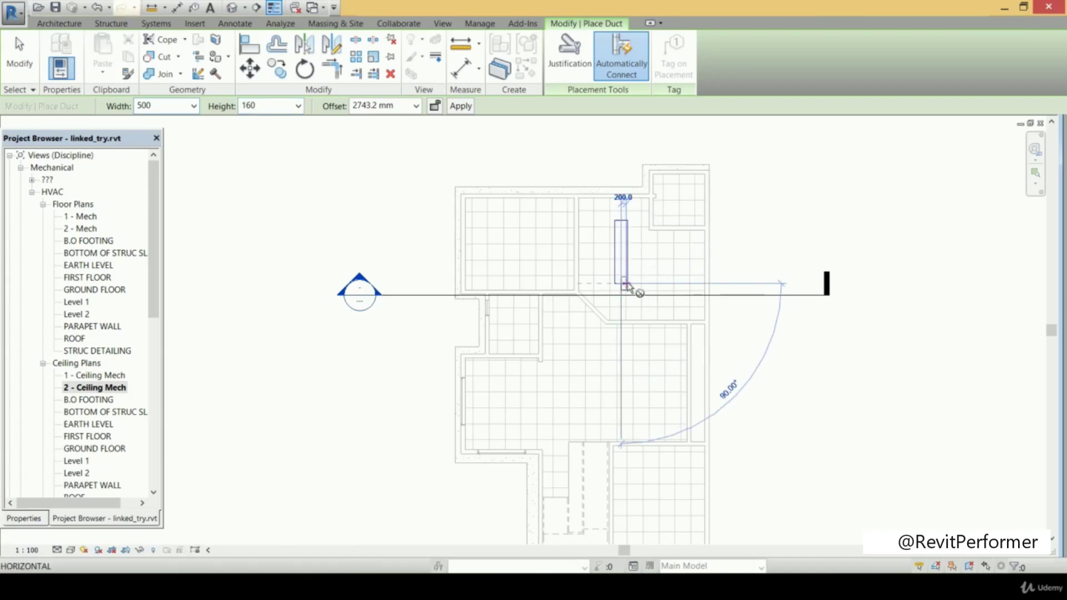
pyautogui.press('Escape')
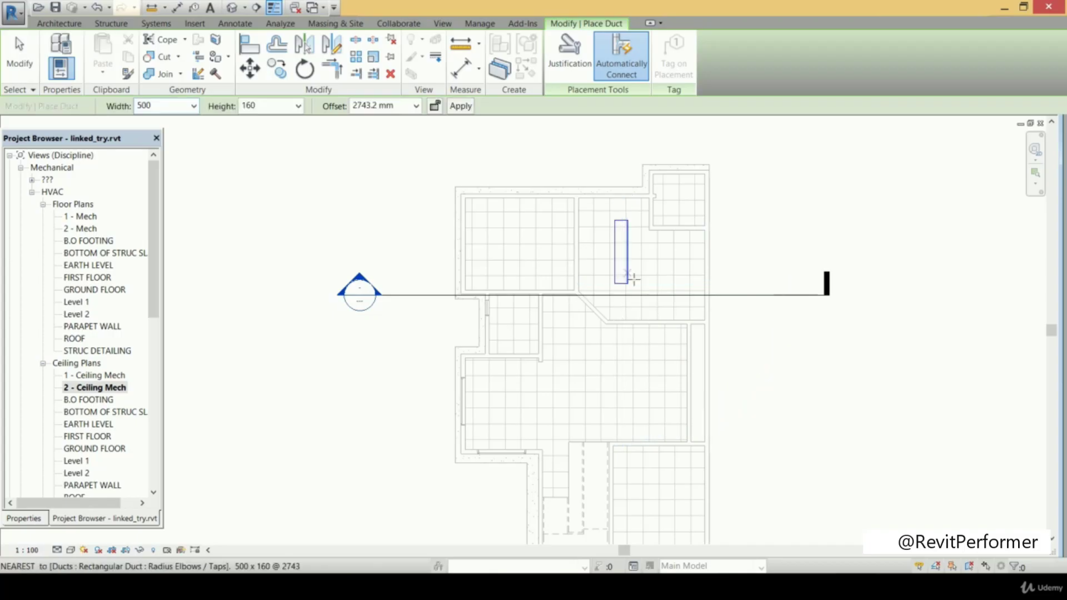
pyautogui.press('Escape')
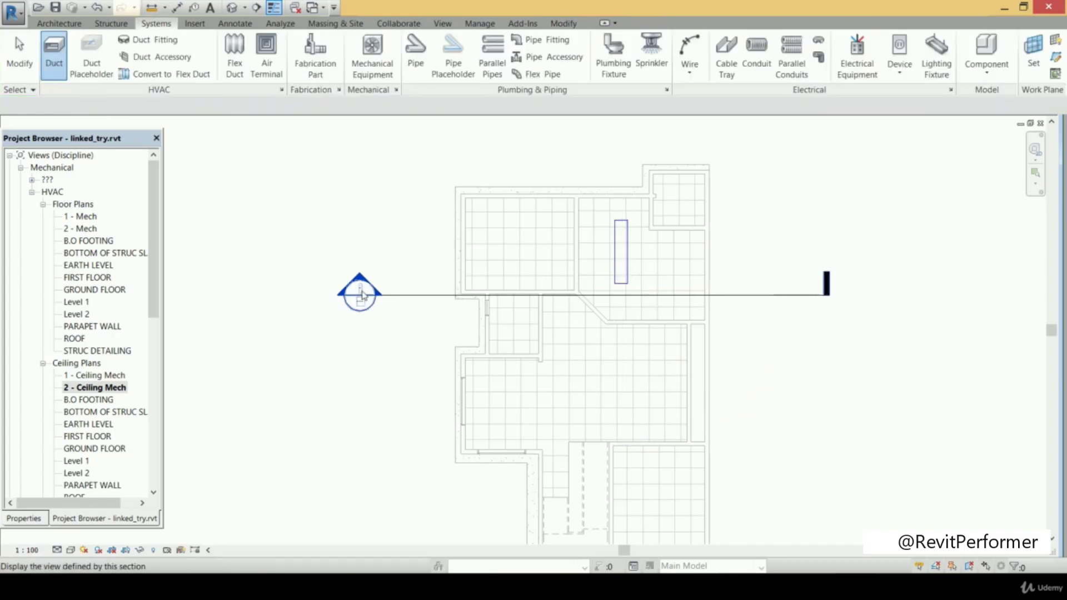
# - In the section view, raise the duct into the space between ceiling and roof slab, to an offset of 2983.2 mm
pyautogui.doubleClick(360, 293)
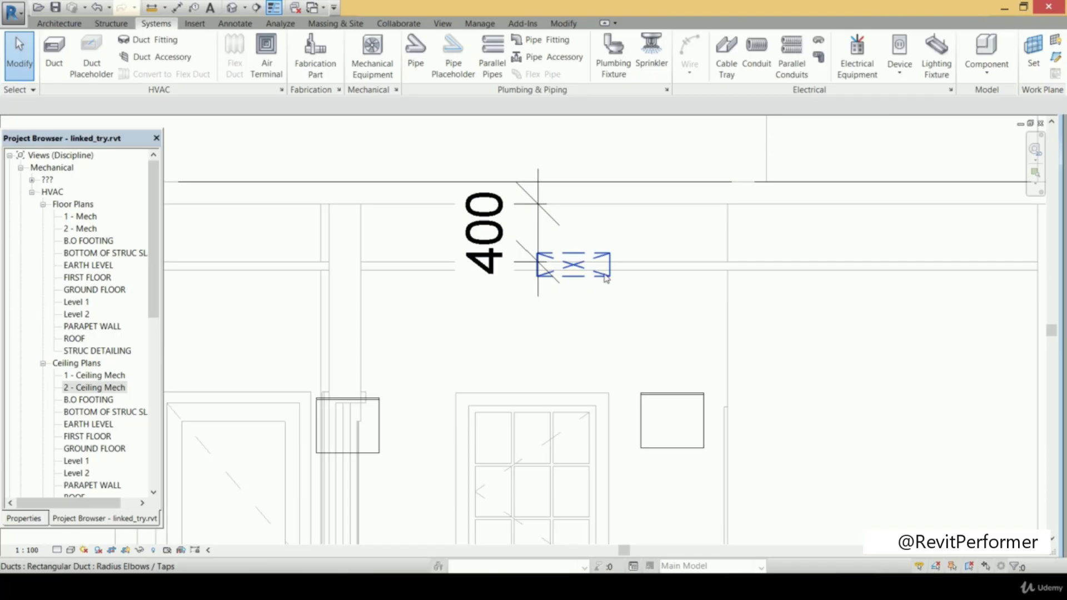
pyautogui.scroll(1, 596, 276)
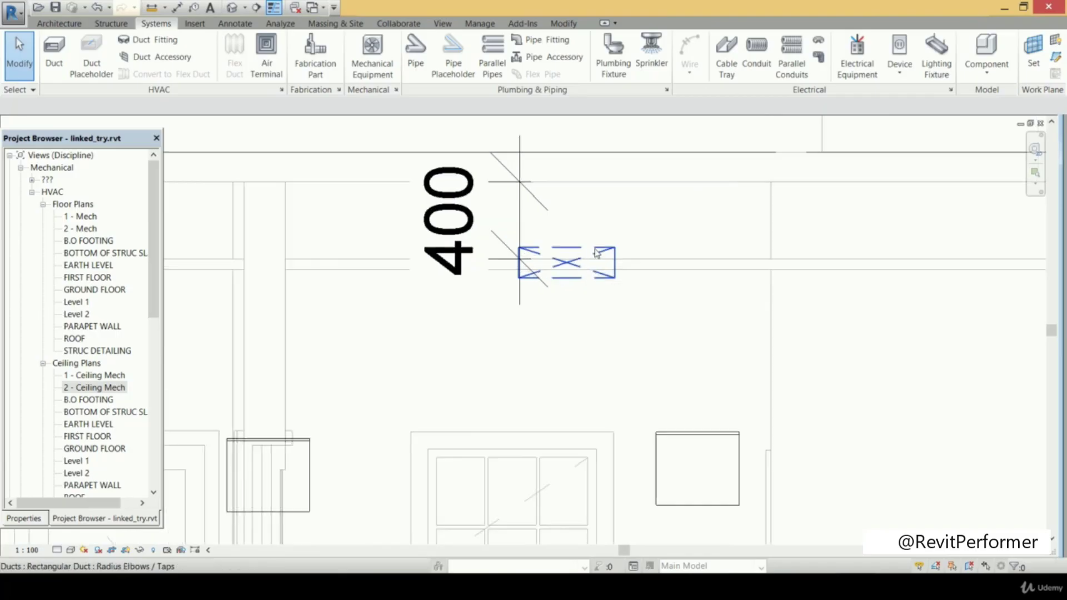
pyautogui.click(597, 254)
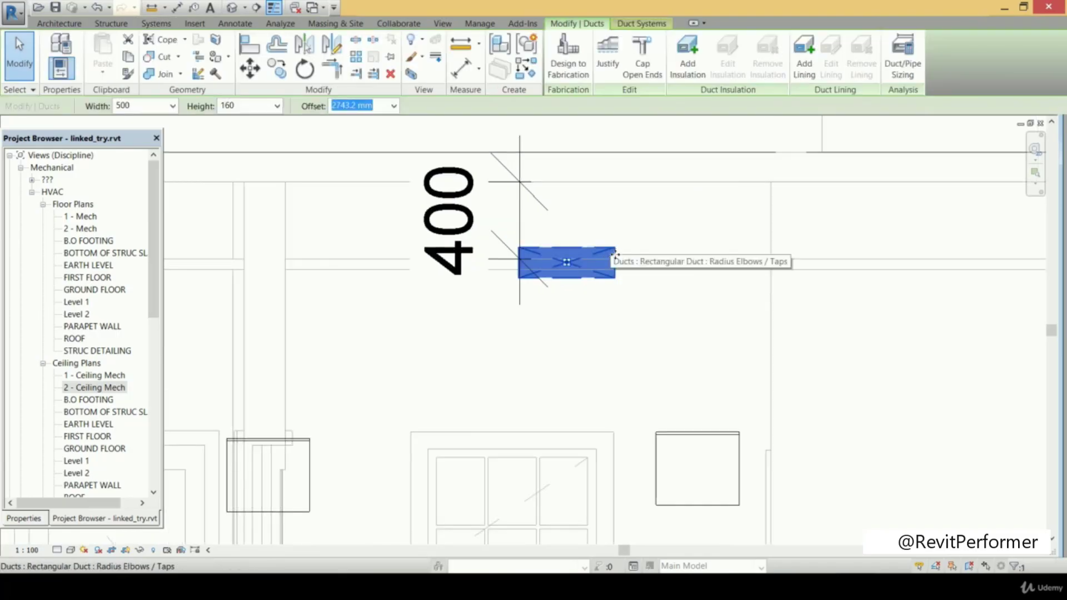
pyautogui.moveTo(614, 254); pyautogui.dragTo(588, 252)
pyautogui.press('Up')
pyautogui.press('Up')
pyautogui.press('Up')
pyautogui.press('Up')
pyautogui.press('Up')
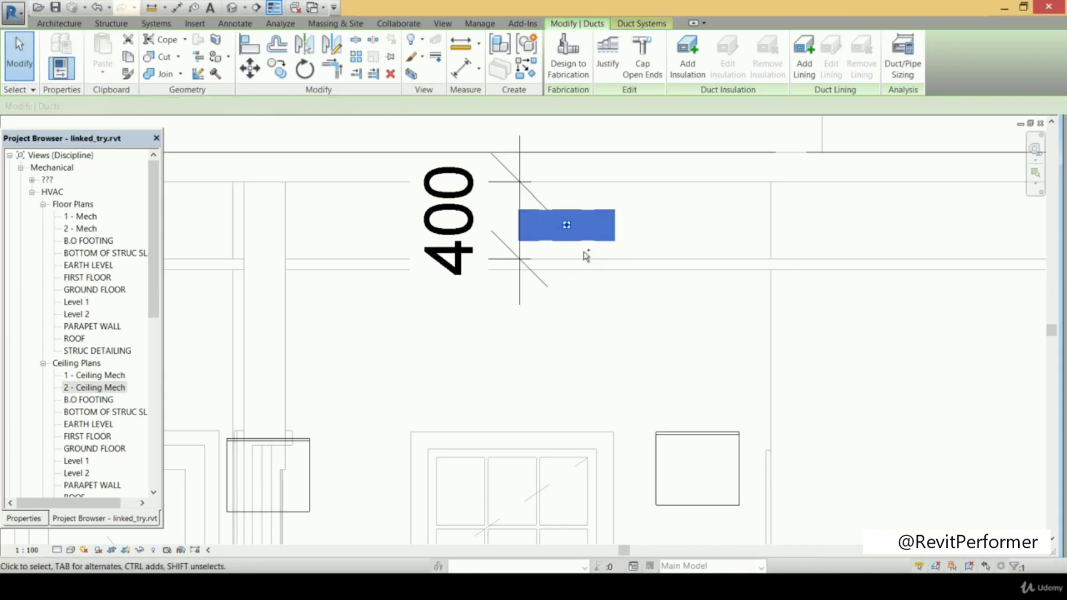
pyautogui.click(618, 308)
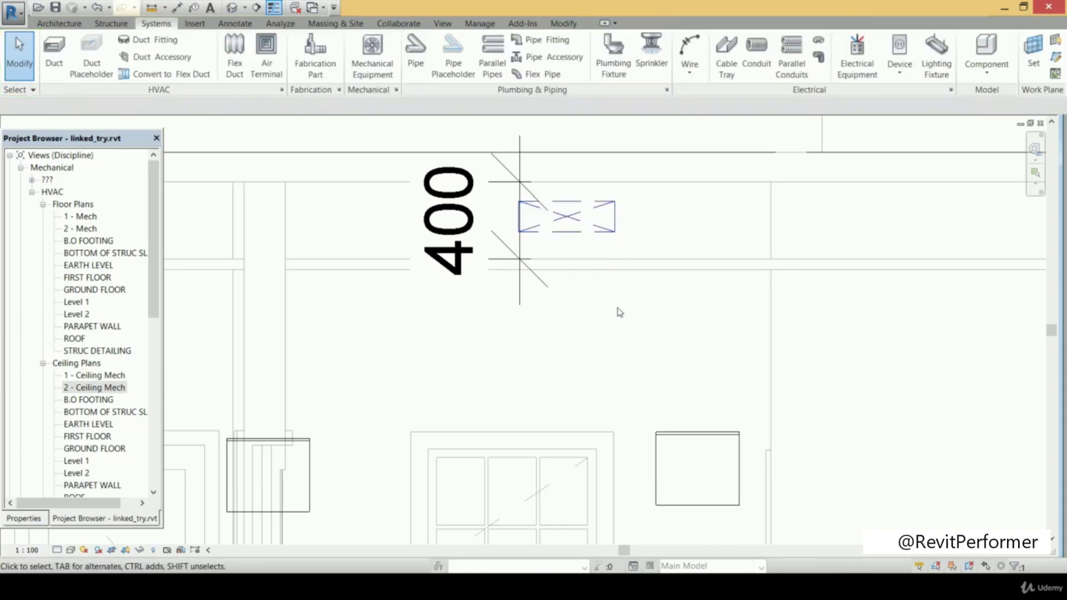
pyautogui.click(594, 233)
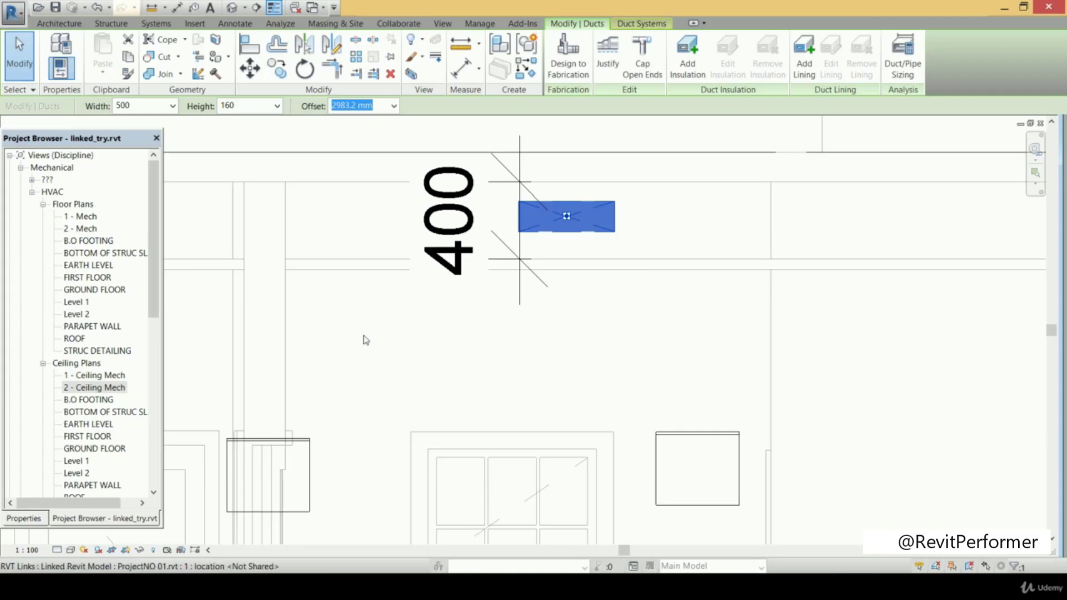
# - In the 2 - Ceiling Mech plan, draw a horizontal duct about 3100 mm long crossing the vertical duct
pyautogui.doubleClick(109, 388)
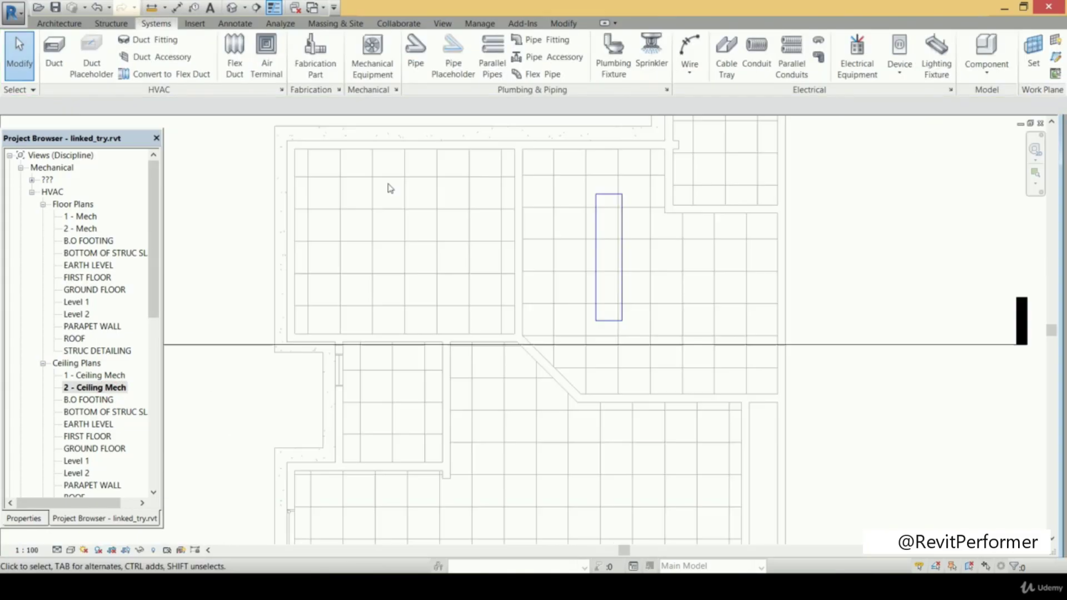
pyautogui.click(54, 63)
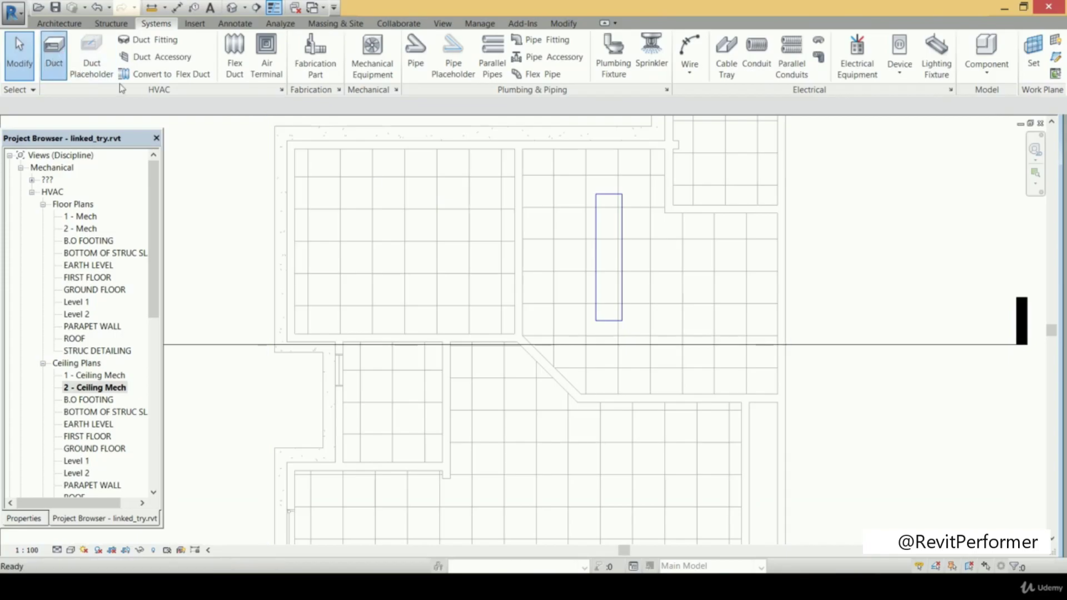
pyautogui.click(535, 253)
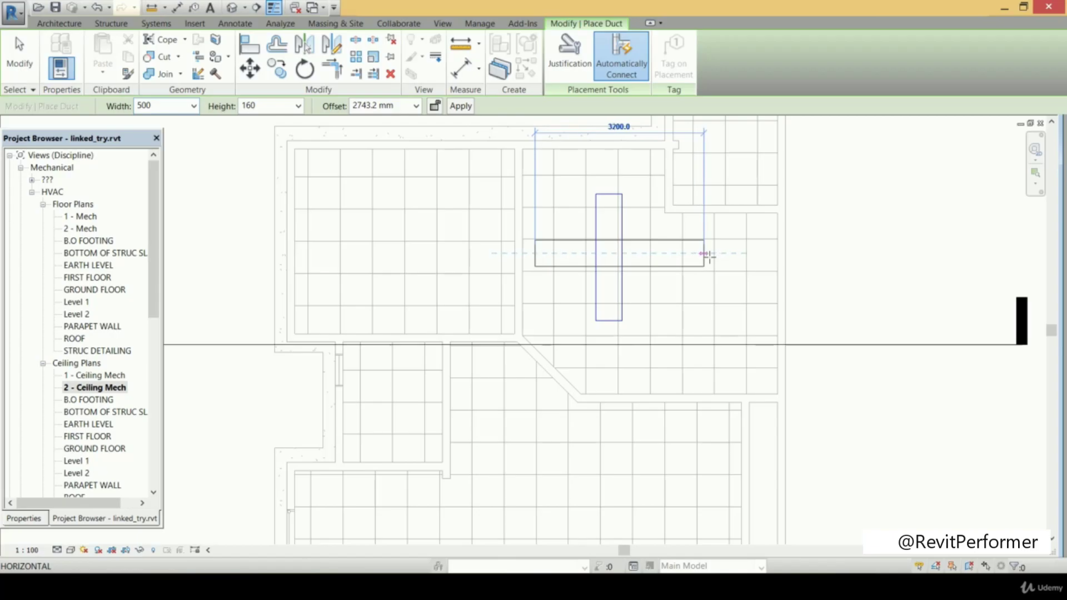
pyautogui.click(699, 253)
pyautogui.press('Escape')
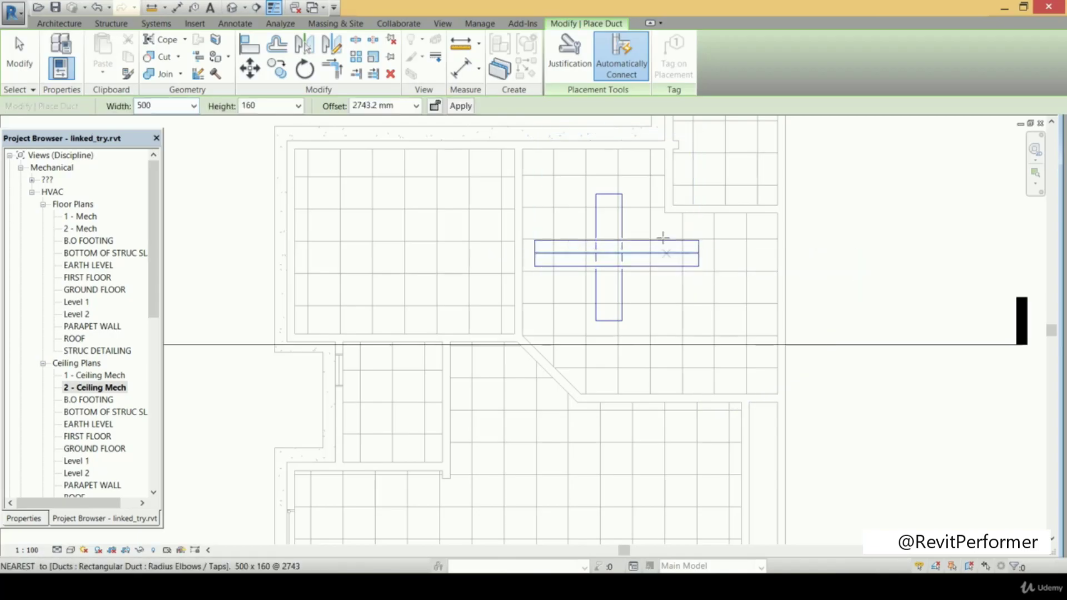
pyautogui.press('Escape')
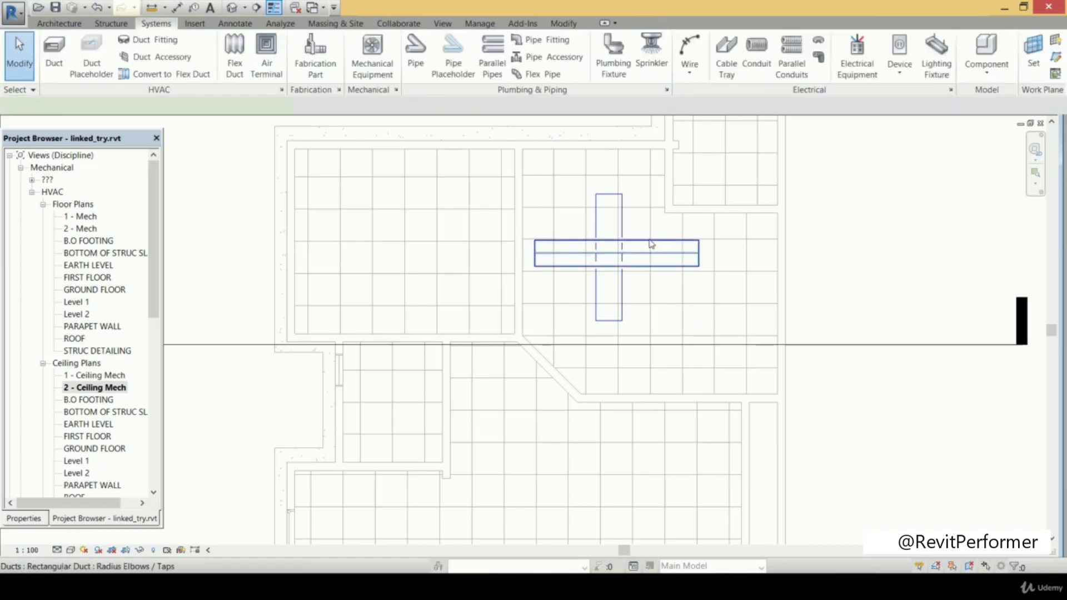
# - Compare the two crossing ducts and set the horizontal duct's height to 250 mm
pyautogui.click(650, 245)
pyautogui.click(622, 200)
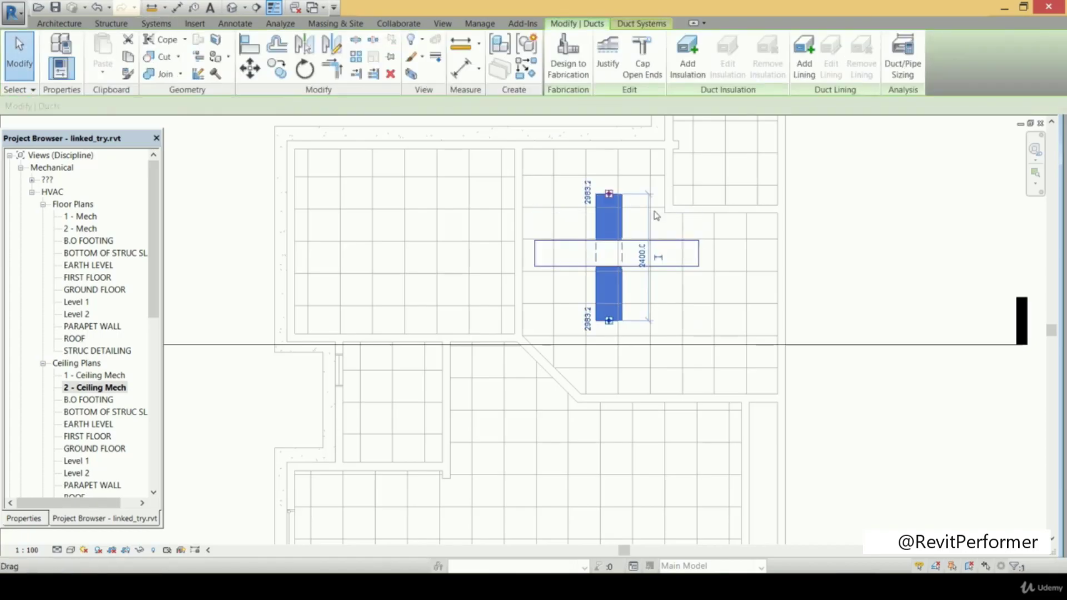
pyautogui.click(695, 288)
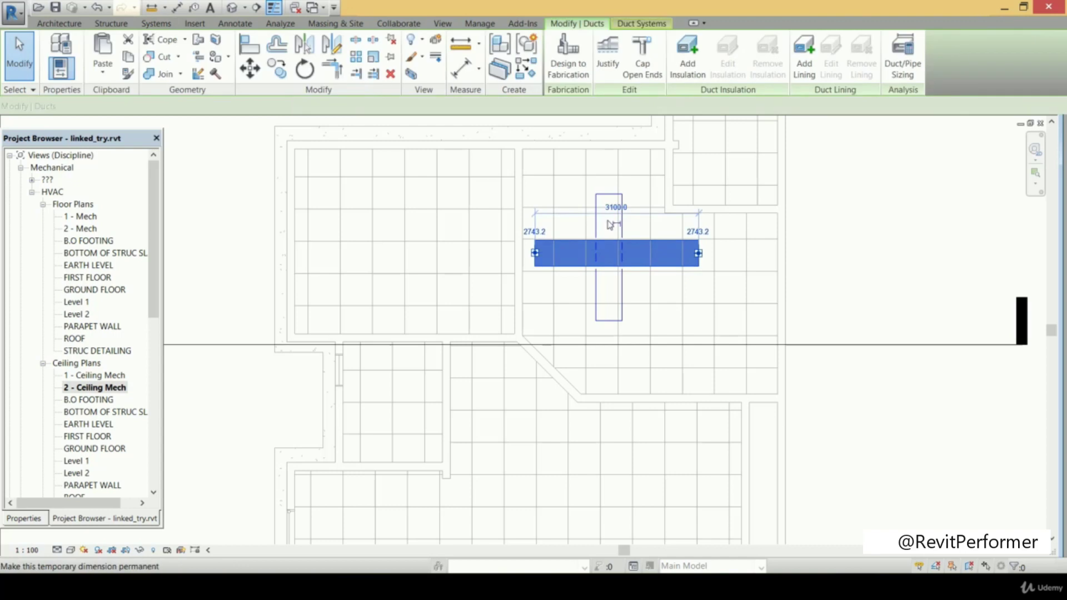
pyautogui.click(681, 266)
pyautogui.click(228, 106)
pyautogui.write('250')
pyautogui.press('Return')
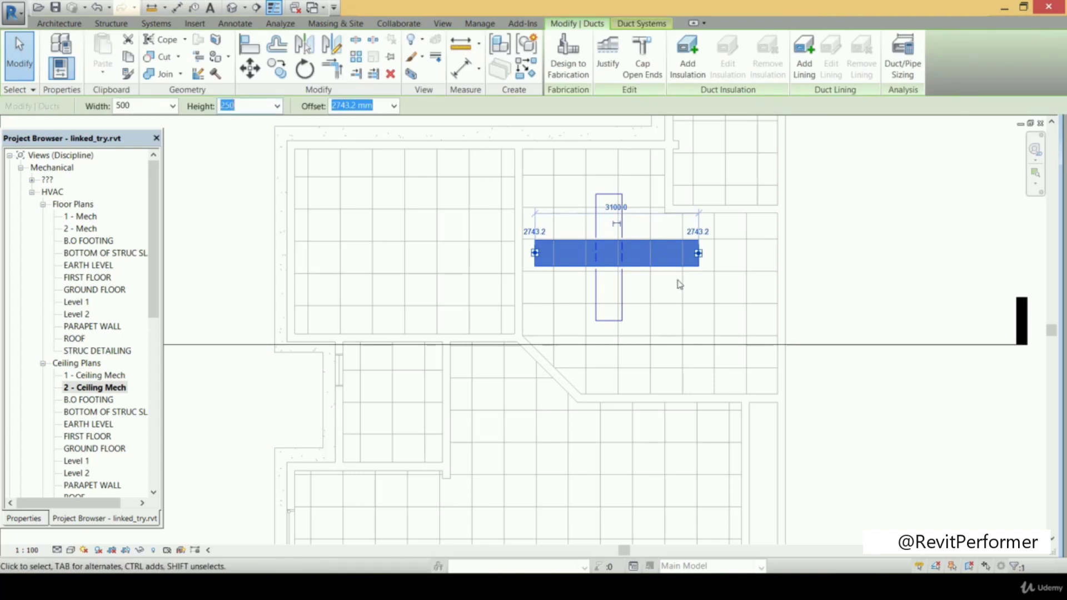
pyautogui.click(704, 295)
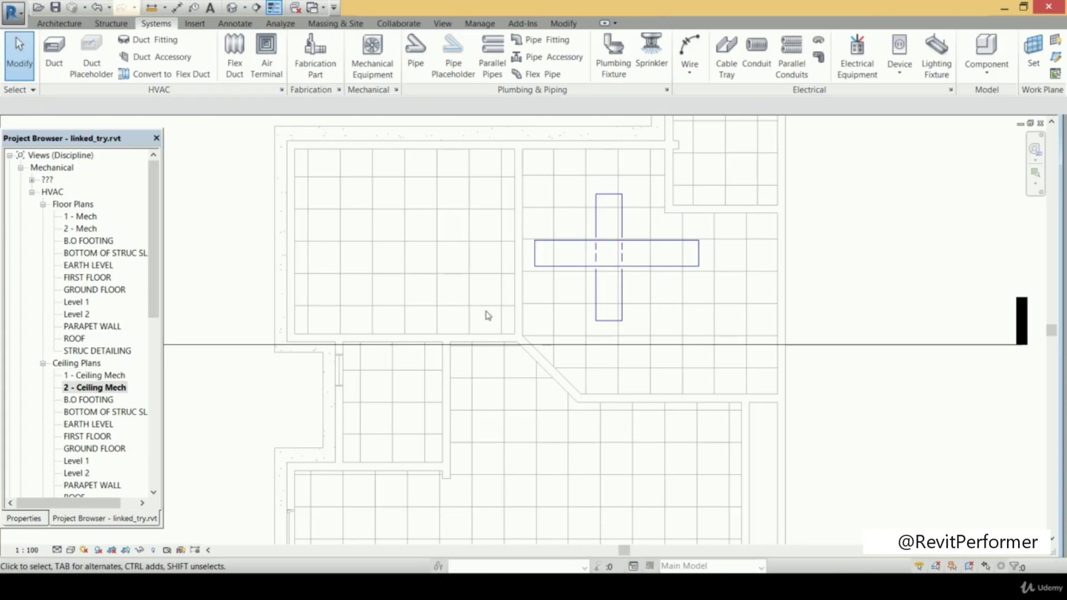
# - In the section view, set the detail level to Fine and select the long crossing duct
pyautogui.scroll(-2, 418, 301)
pyautogui.doubleClick(230, 324)
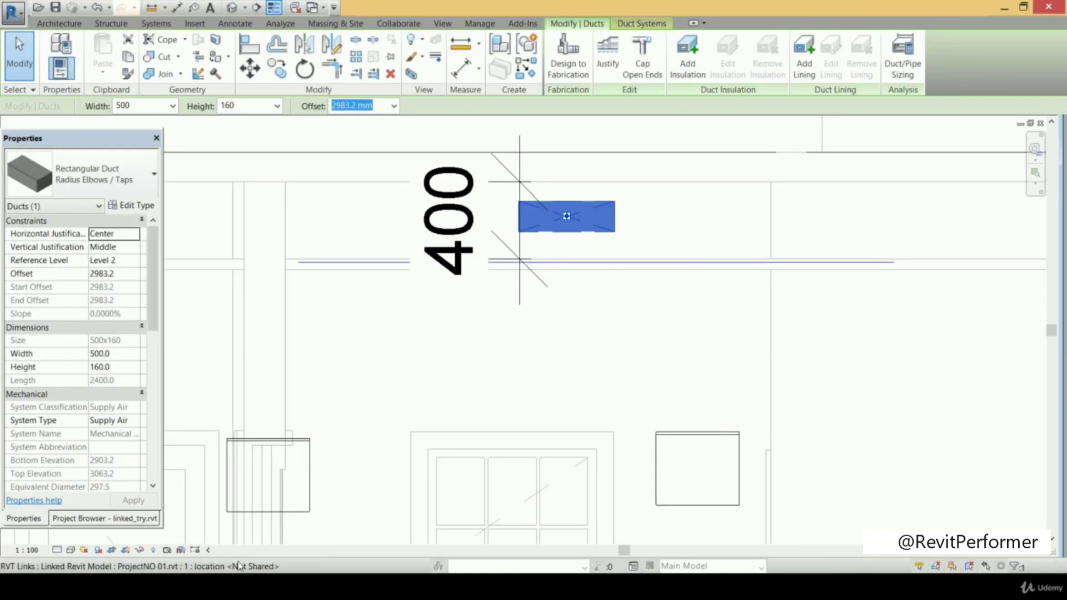
pyautogui.click(53, 552)
pyautogui.click(75, 536)
pyautogui.press('Escape')
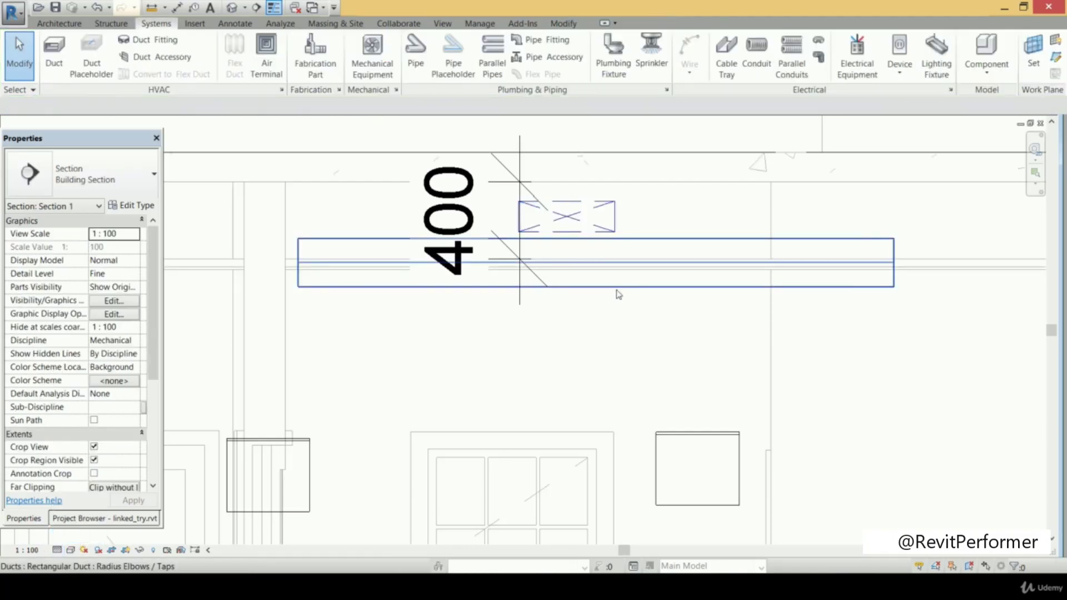
pyautogui.click(618, 289)
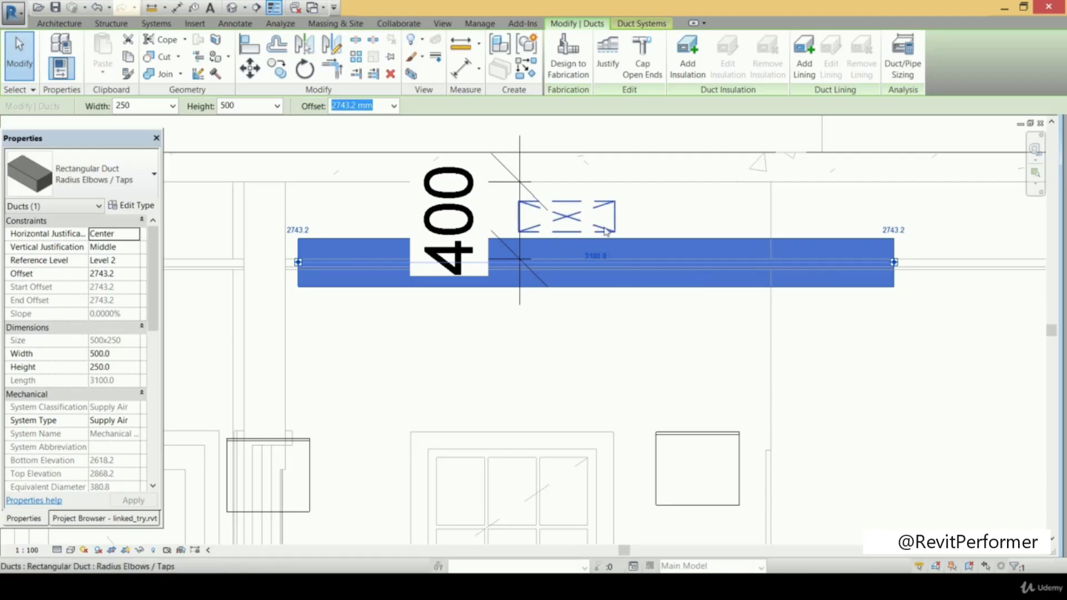
# - Delete the 400 mm dimension between the roof slab and the ceiling in the section
pyautogui.click(421, 210)
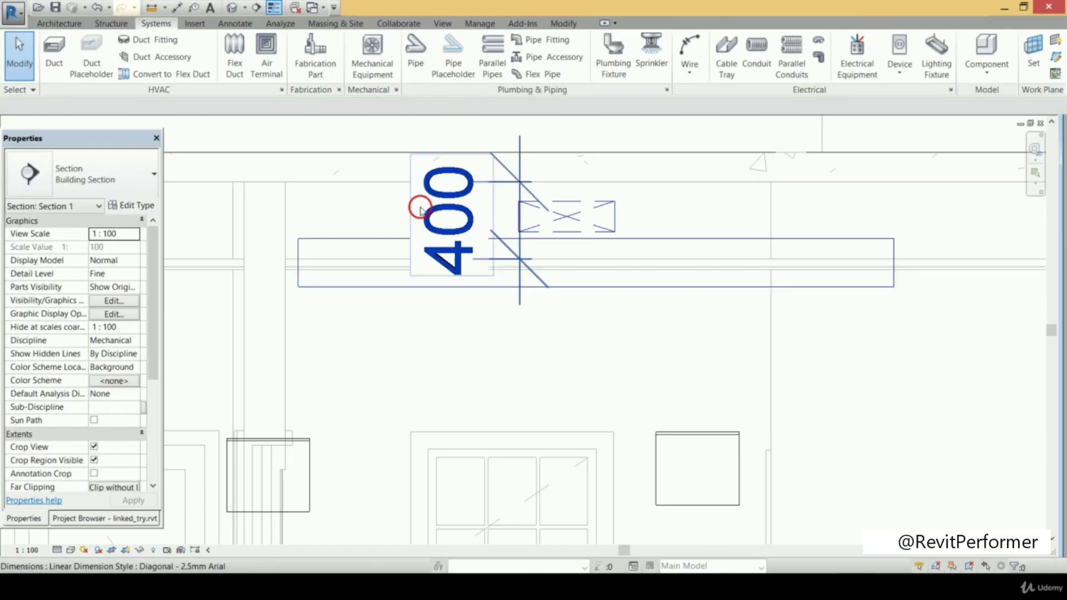
pyautogui.click(421, 210)
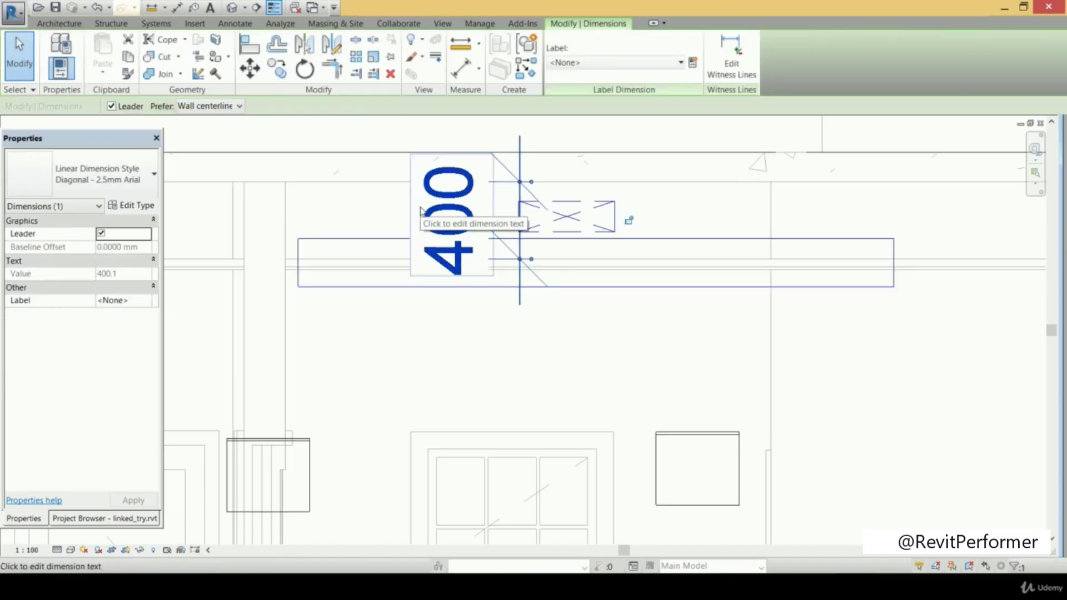
pyautogui.press('Delete')
# - Raise the 500 x 160 mm duct against the underside of the roof slab, to an offset of 3088.2 mm
pyautogui.click(521, 219)
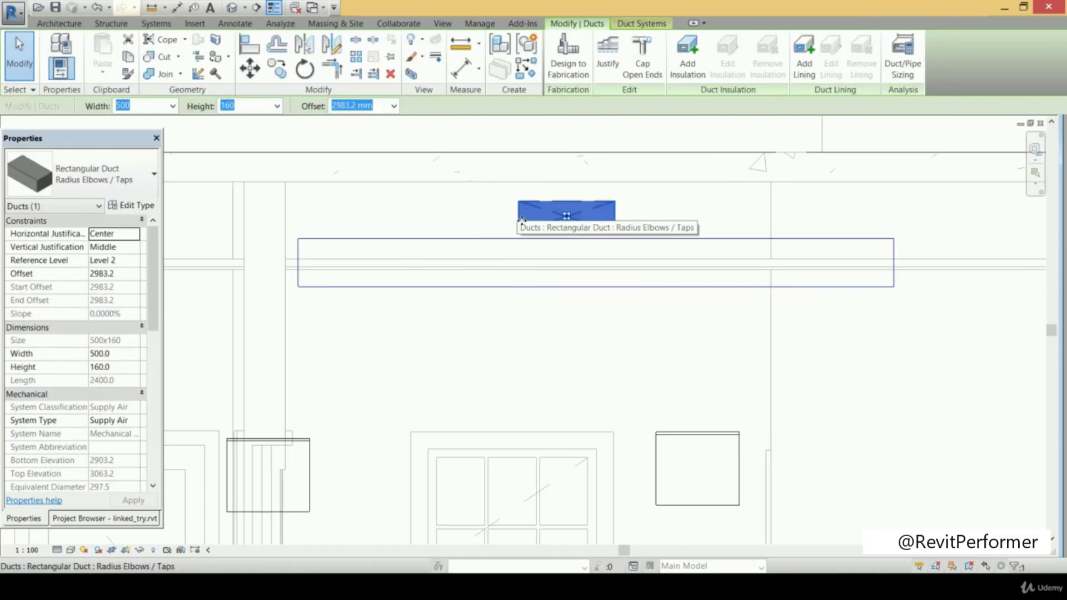
pyautogui.press('Up')
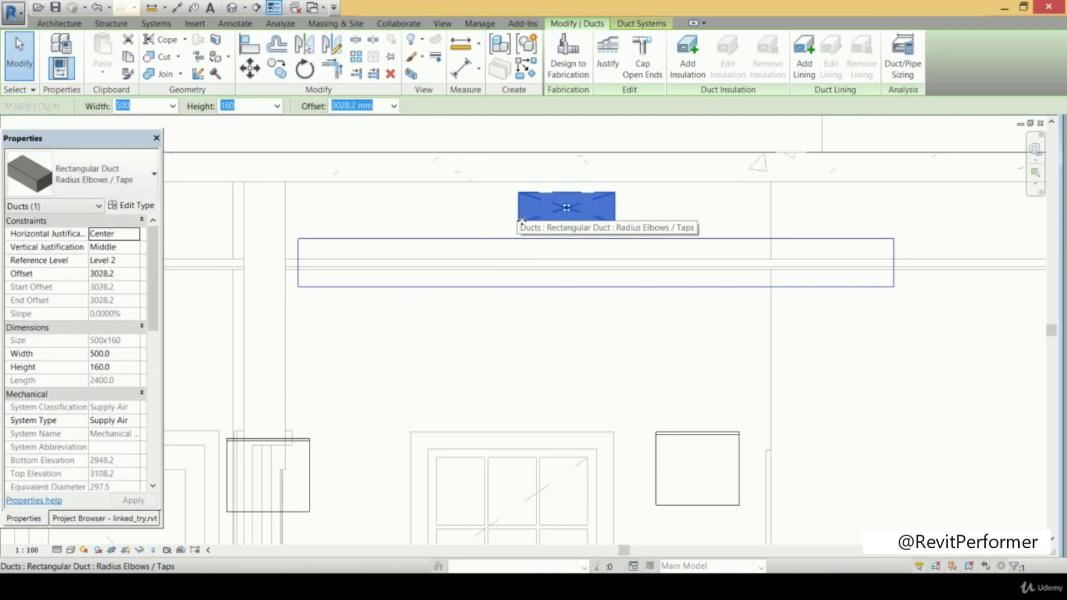
pyautogui.press('Up')
pyautogui.press('Up')
pyautogui.press('Up')
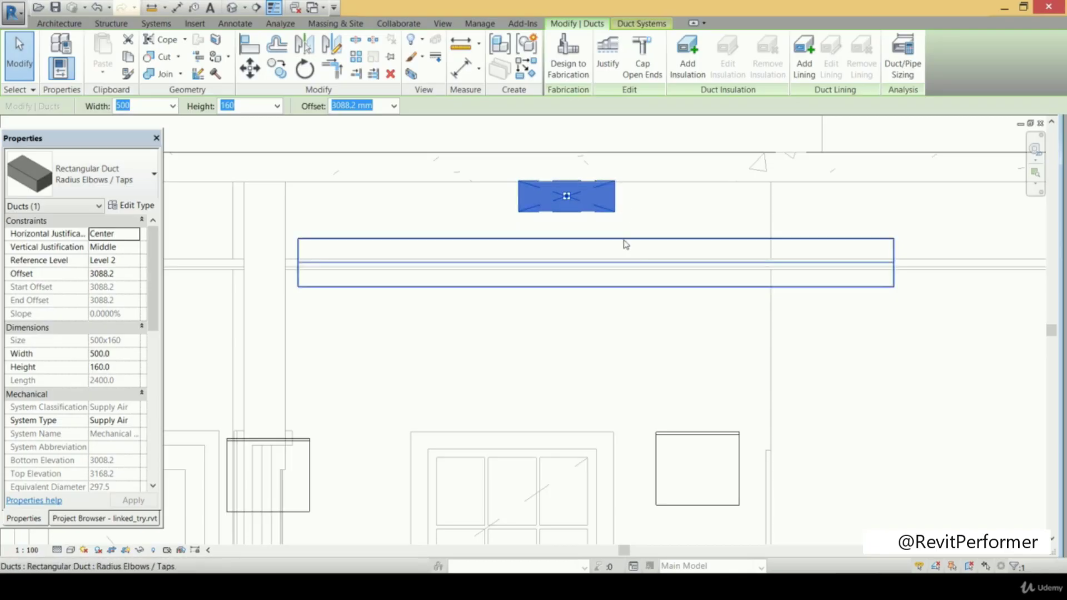
# - Raise the long 500 x 250 mm duct to an offset of 2893.2 mm, between the ceiling and the smaller duct
pyautogui.click(626, 244)
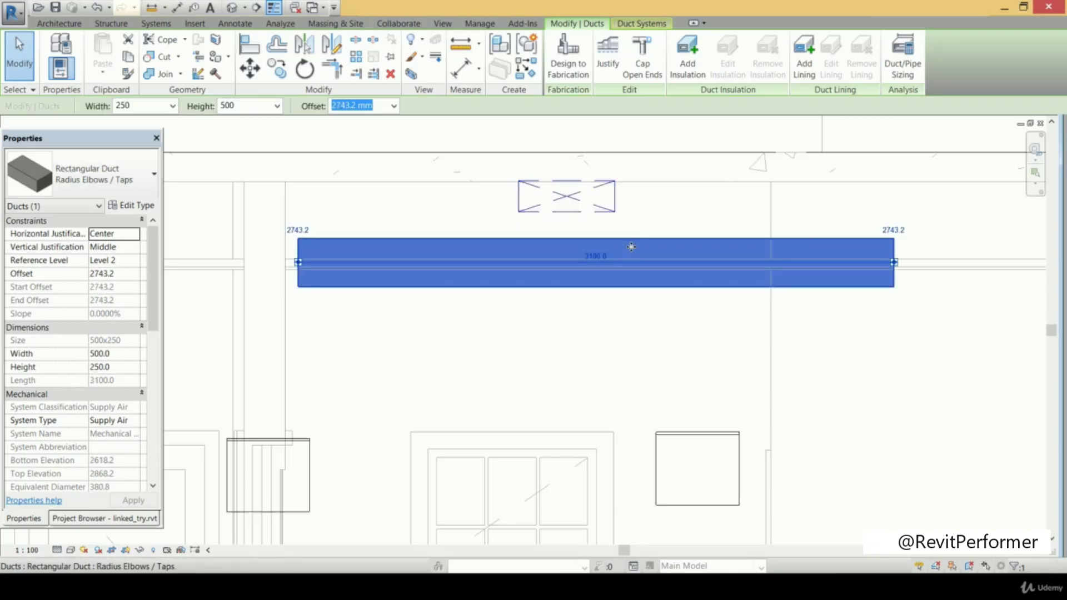
pyautogui.press('Up')
pyautogui.press('Up')
pyautogui.press('Up')
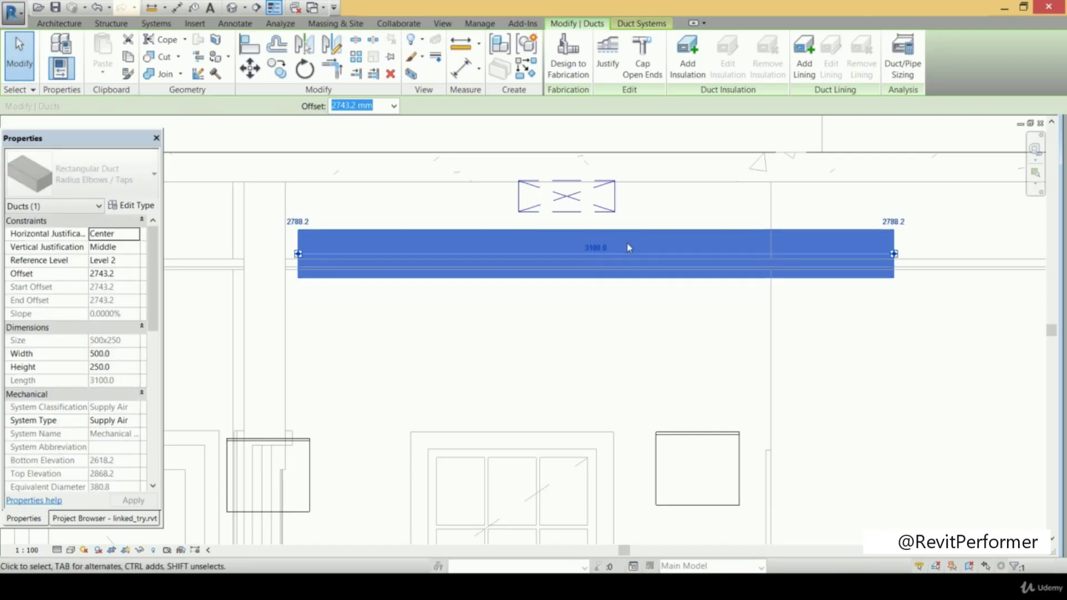
pyautogui.press('Up')
pyautogui.press('Up')
pyautogui.press('Up')
pyautogui.press('Up')
pyautogui.press('Up')
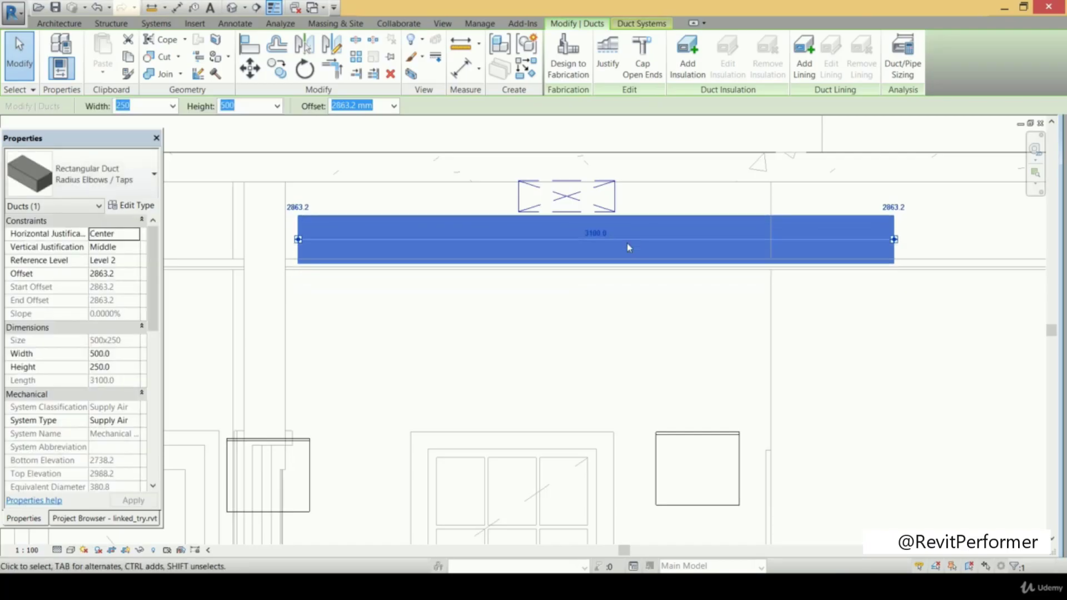
pyautogui.scroll(1, 627, 245)
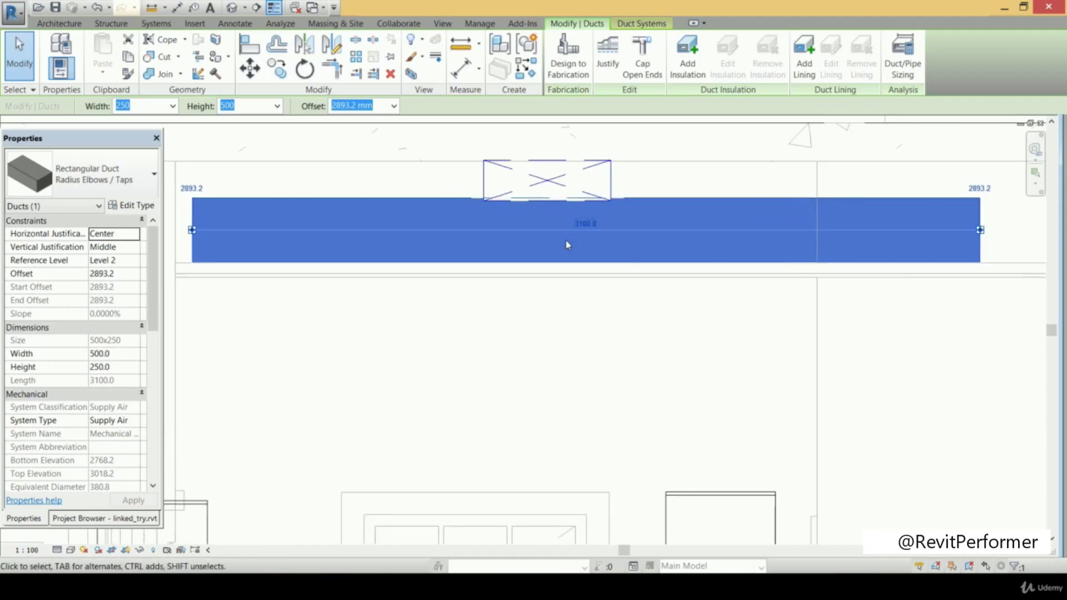
# - Examine the section for overlap between the two crossing ducts and for clearance to the roof slab and ceiling
pyautogui.scroll(3, 495, 252)
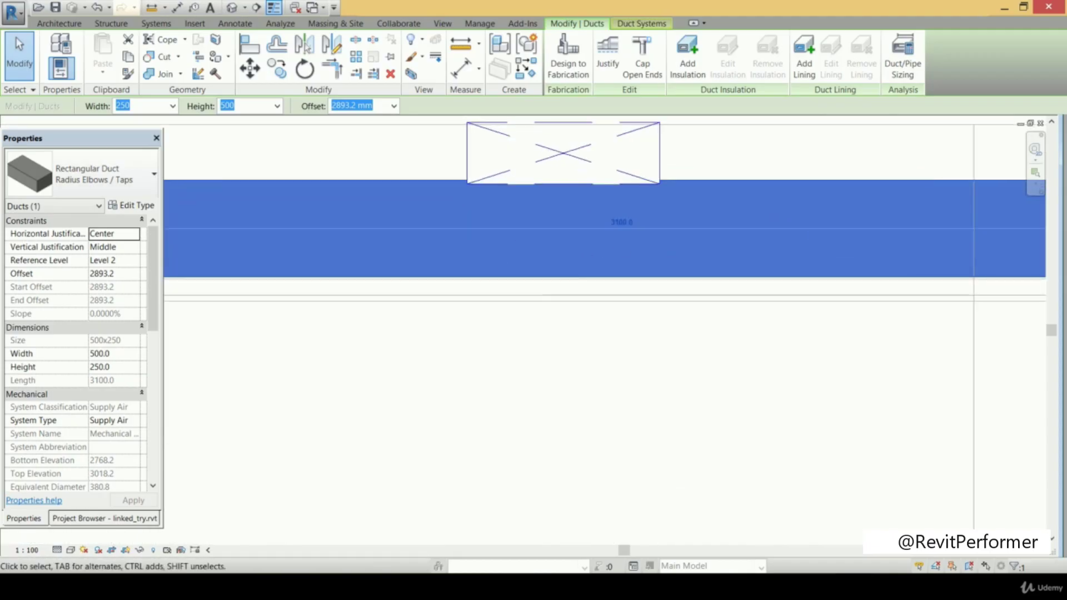
pyautogui.scroll(2, 560, 291)
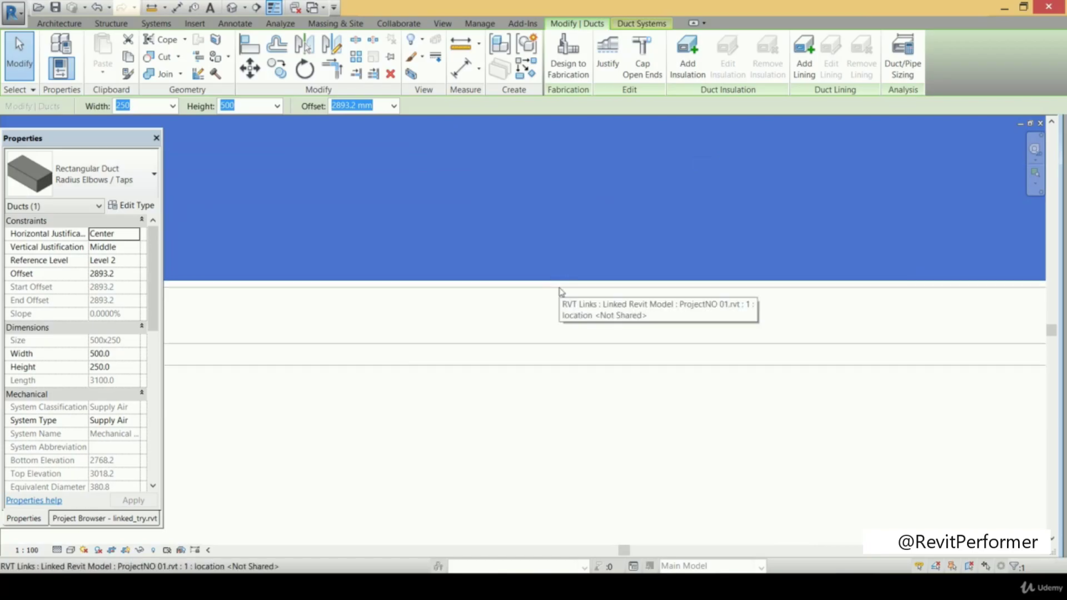
pyautogui.scroll(-2, 586, 248)
pyautogui.scroll(-3, 640, 225)
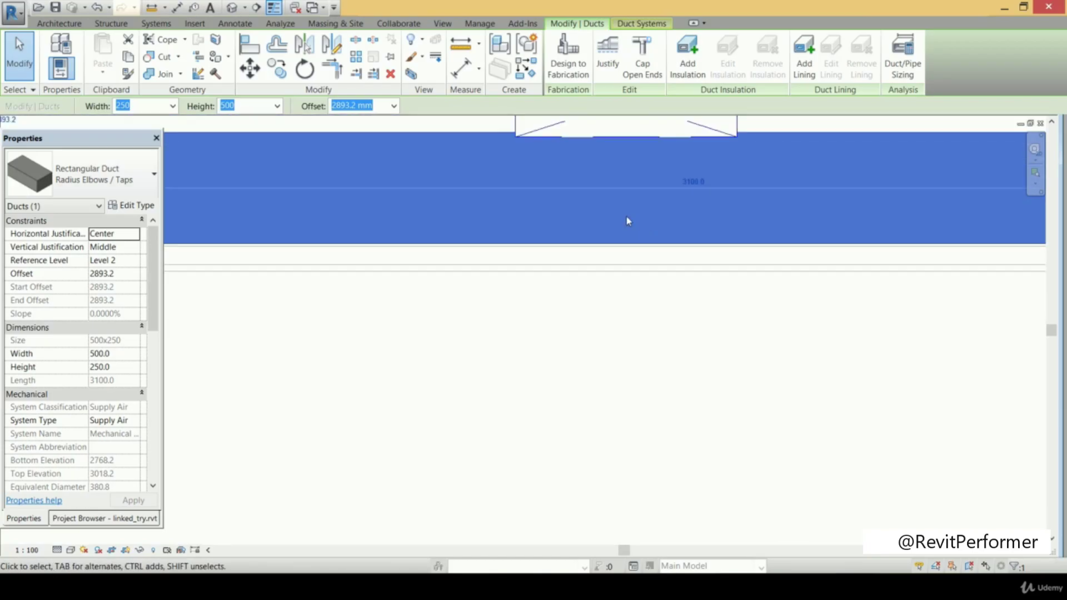
pyautogui.scroll(-2, 638, 209)
pyautogui.moveTo(638, 210); pyautogui.dragTo(633, 304, button='middle')
pyautogui.scroll(5, 701, 259)
pyautogui.scroll(-4, 694, 258)
pyautogui.scroll(3, 639, 268)
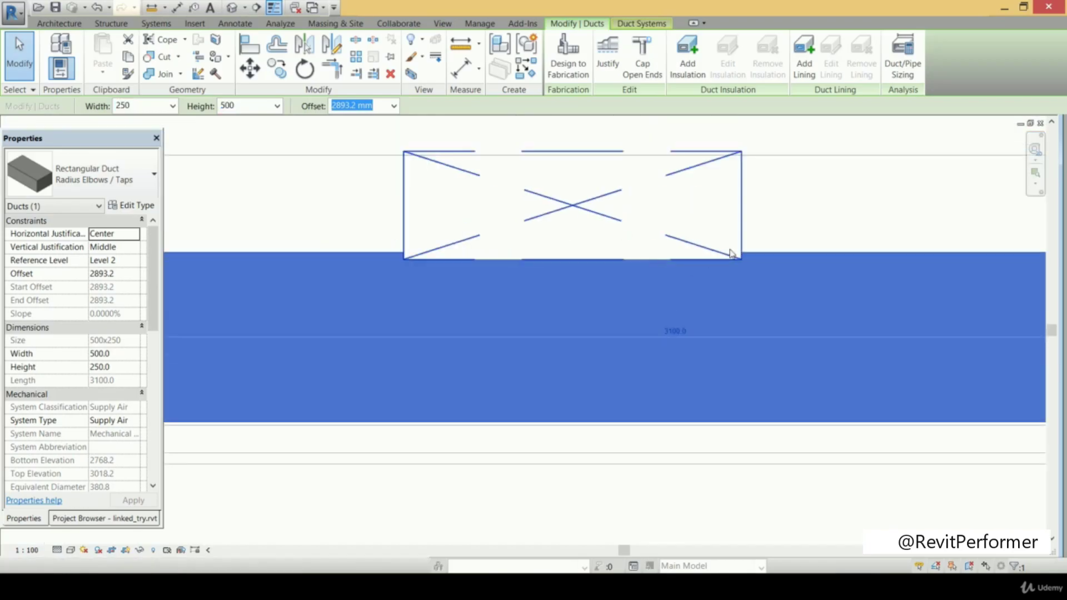
pyautogui.scroll(1, 731, 253)
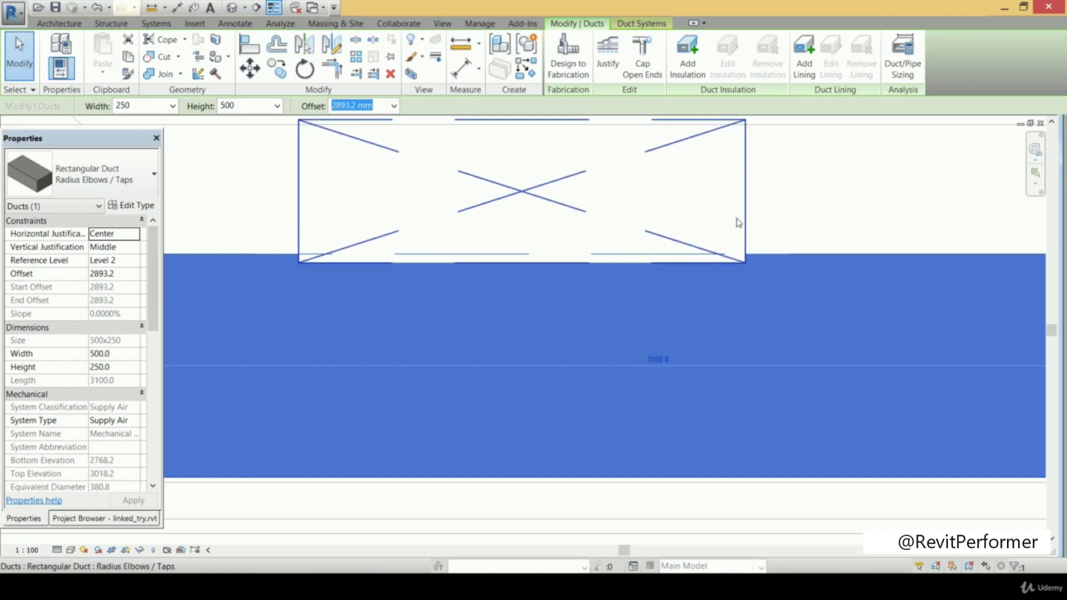
pyautogui.scroll(-1, 735, 276)
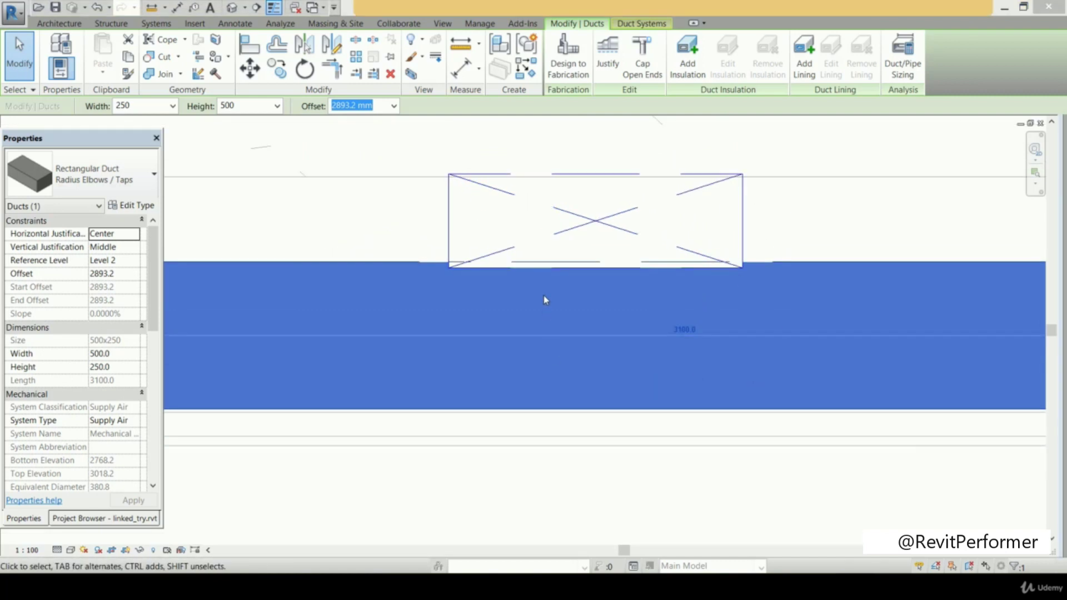
pyautogui.scroll(-4, 543, 300)
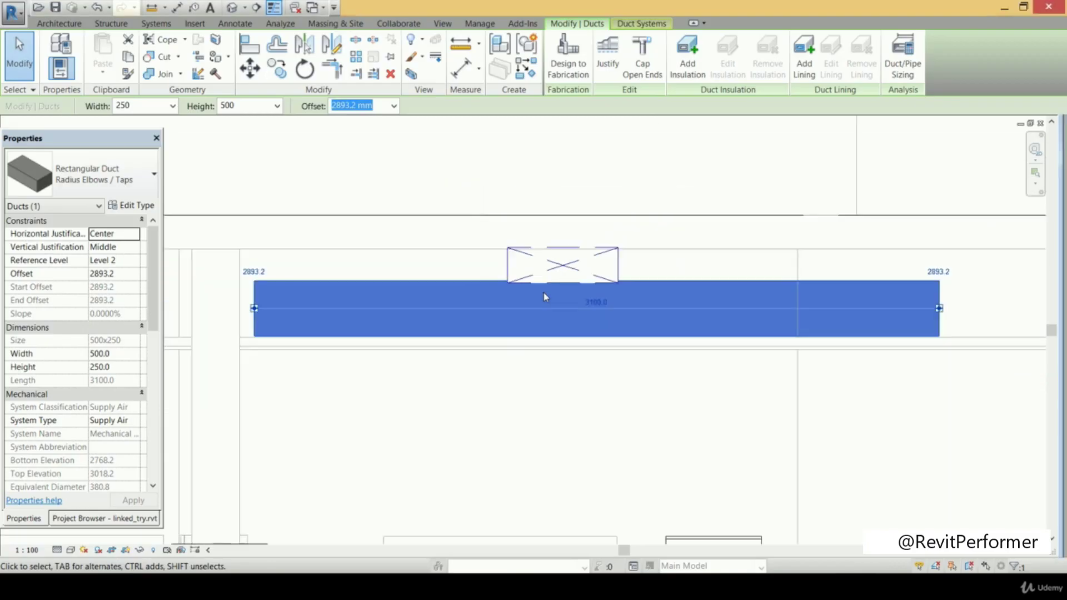
pyautogui.scroll(3, 540, 329)
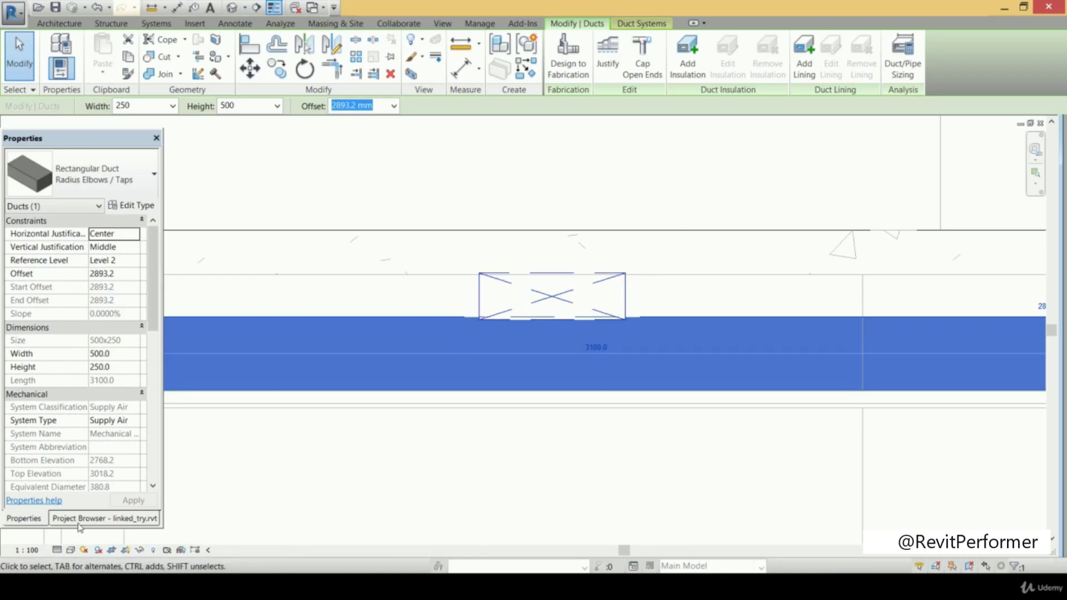
# - In the 2 - Ceiling Mech plan, select both crossing ducts and isolate them in 3D with a Selection Box
pyautogui.click(95, 520)
pyautogui.doubleClick(116, 388)
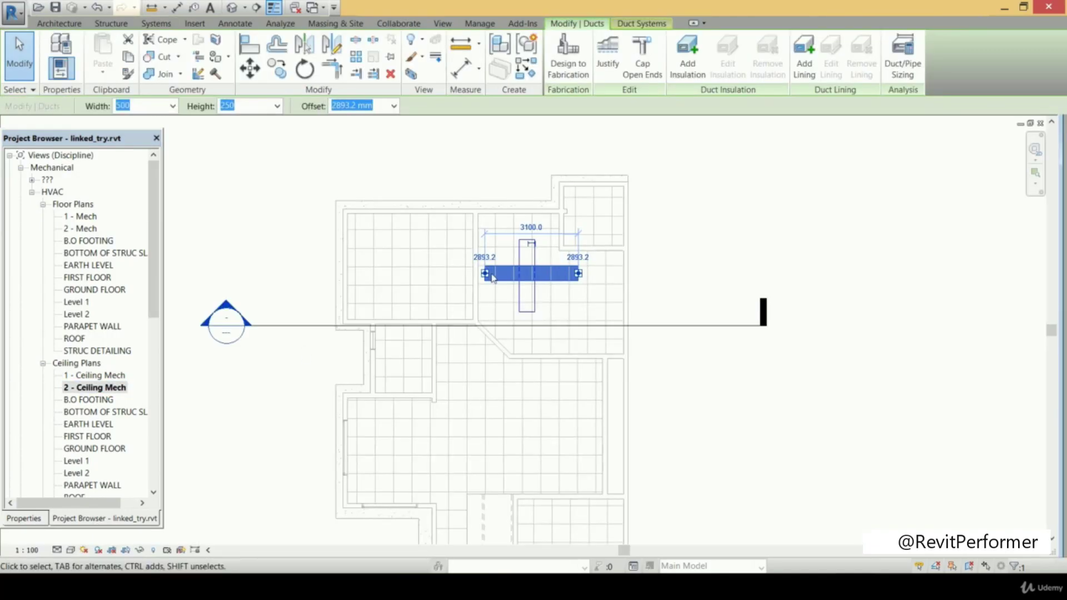
pyautogui.scroll(3, 530, 256)
pyautogui.click(539, 259)
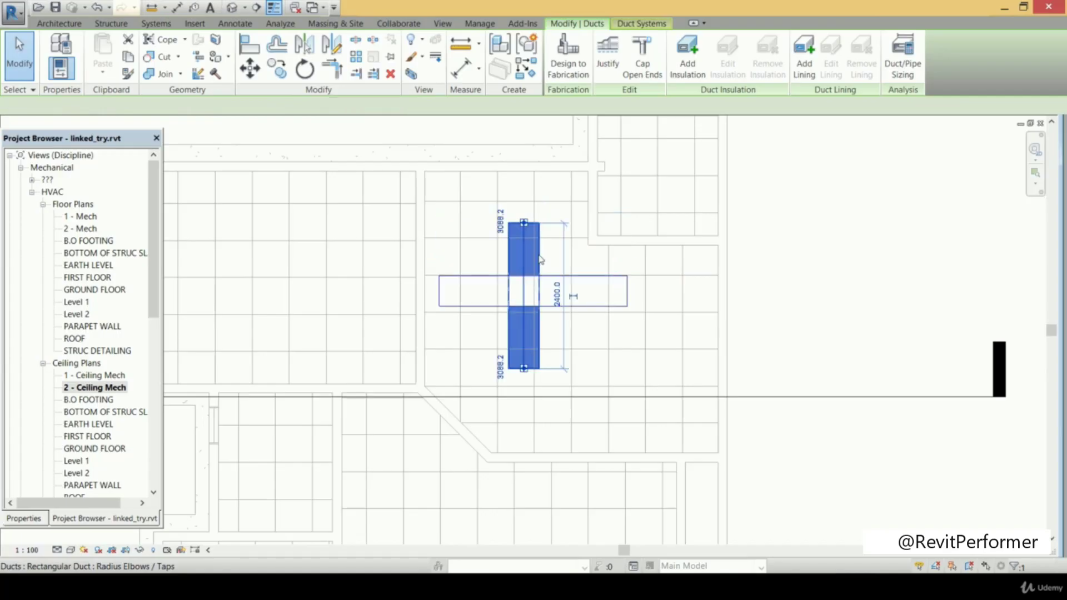
pyautogui.keyDown('ctrl'); pyautogui.click(486, 282); pyautogui.keyUp('ctrl')
pyautogui.click(389, 75)
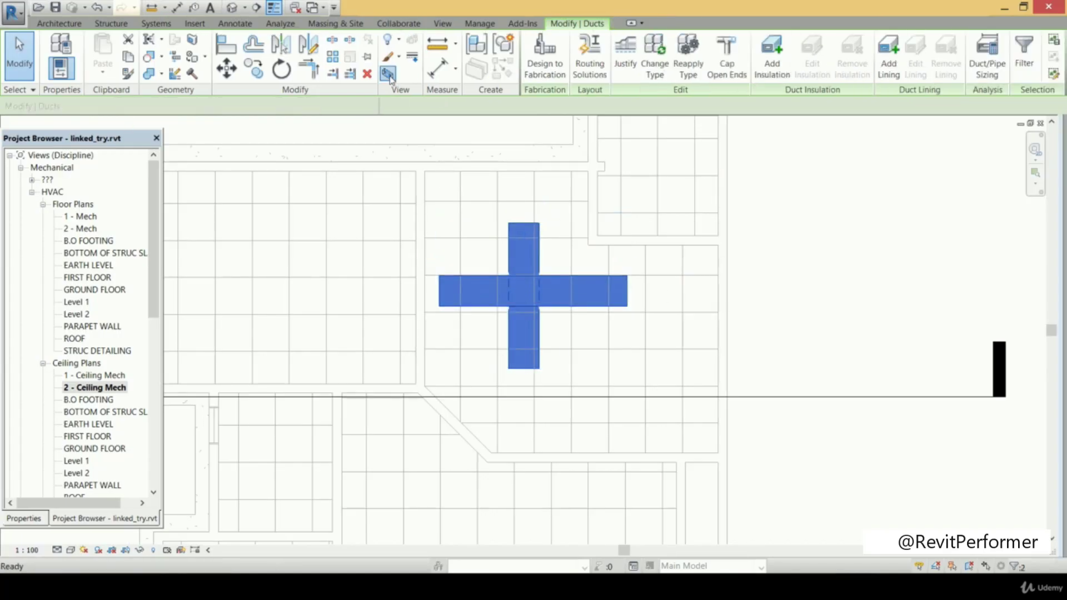
pyautogui.moveTo(646, 220); pyautogui.dragTo(636, 259, button='middle')
pyautogui.scroll(5, 637, 259)
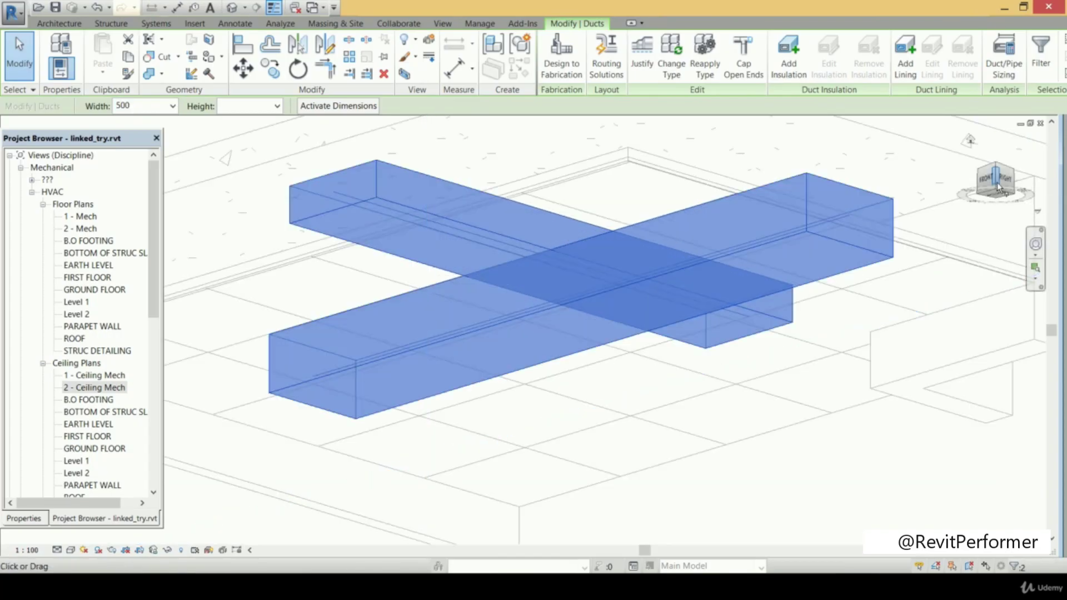
# - Inspect the crossing of the two ducts in 3D, edge-on from the front-right and from an oblique angle
pyautogui.click(997, 186)
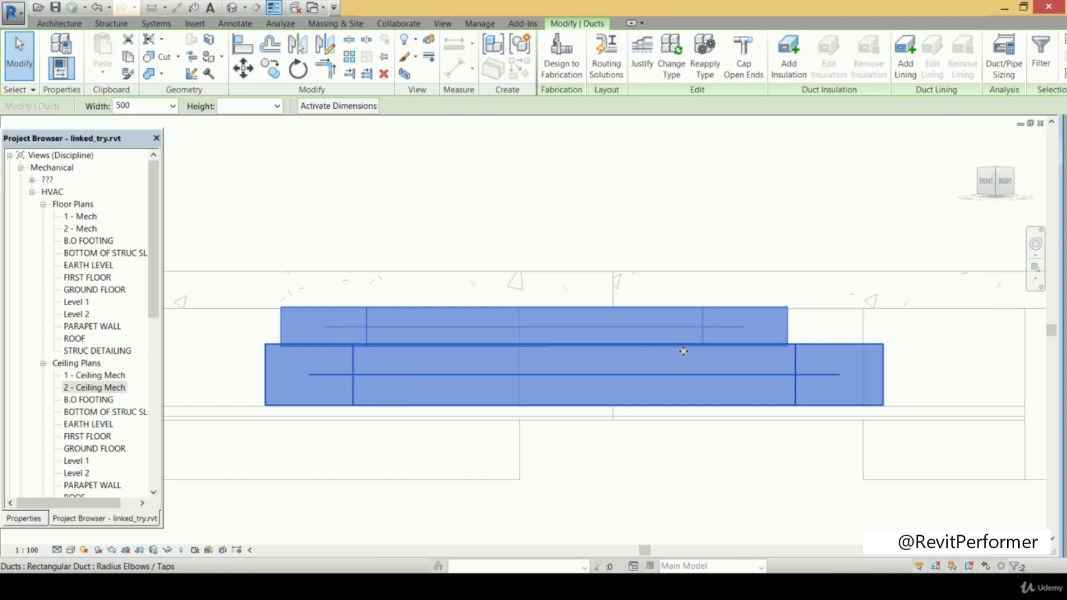
pyautogui.scroll(5, 674, 344)
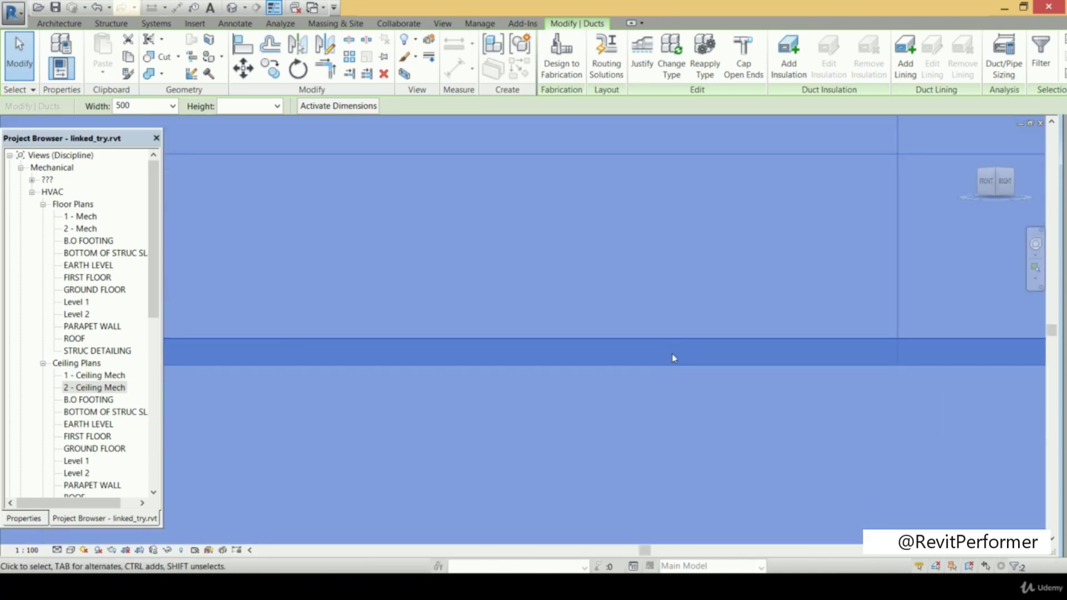
pyautogui.press('z')
pyautogui.press('f')
pyautogui.click(1000, 188)
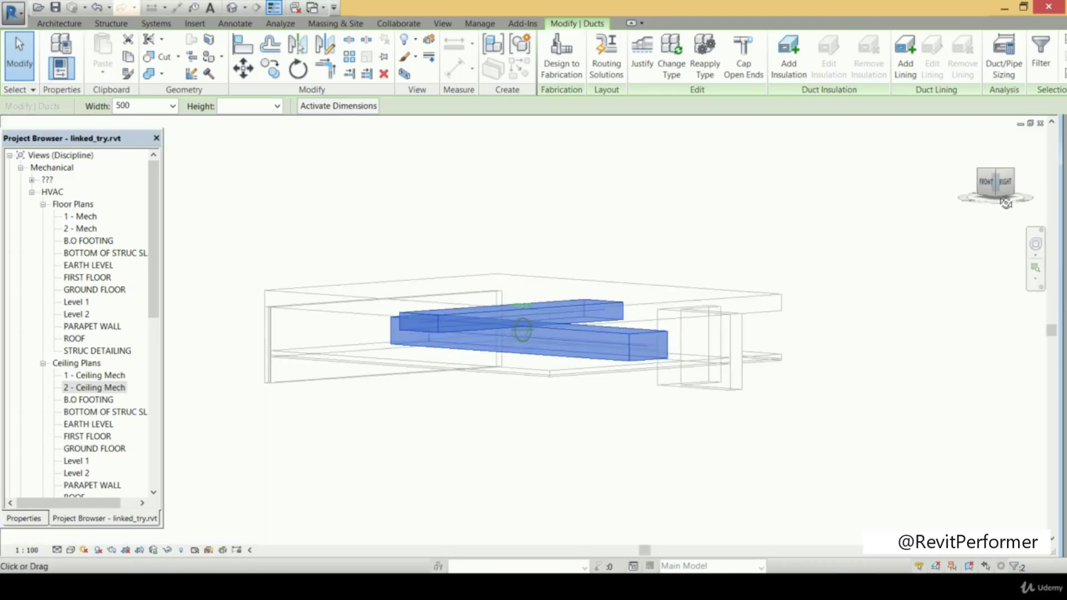
pyautogui.scroll(3, 520, 307)
pyautogui.scroll(3, 520, 308)
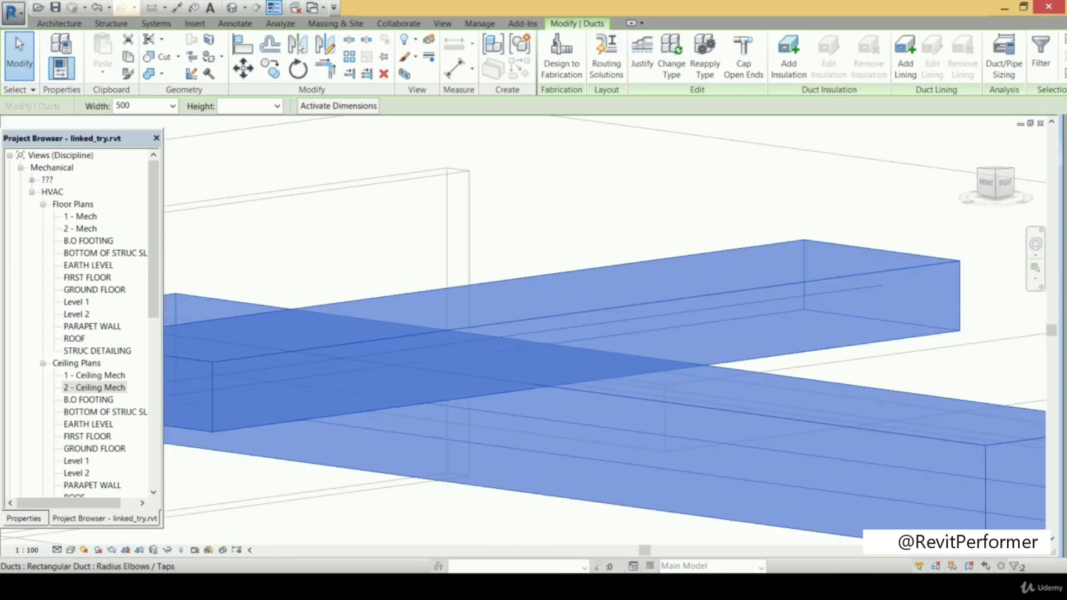
pyautogui.scroll(-1, 590, 370)
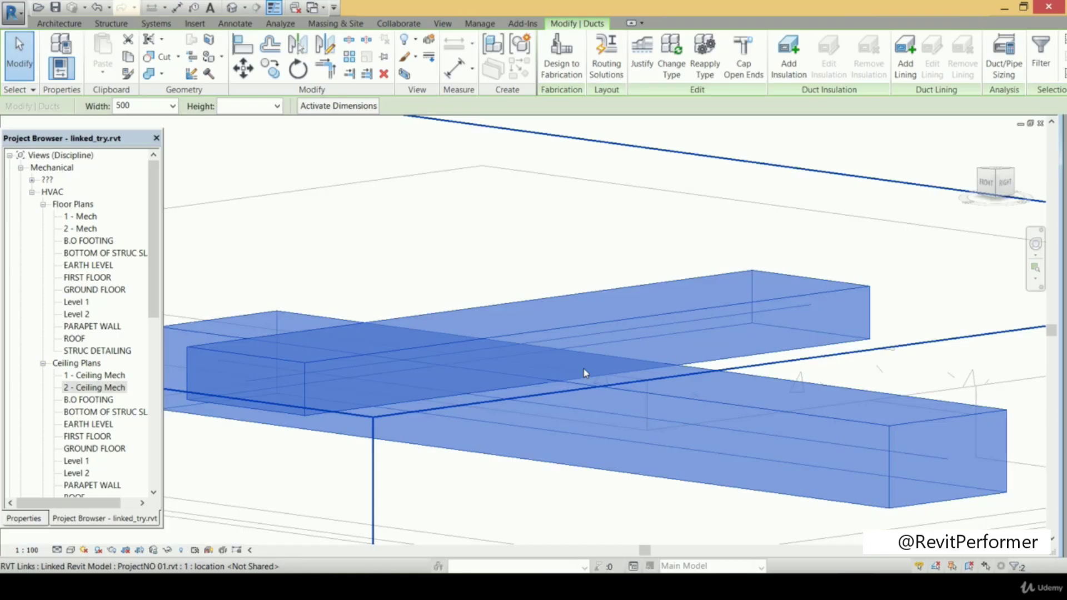
pyautogui.scroll(-2, 700, 346)
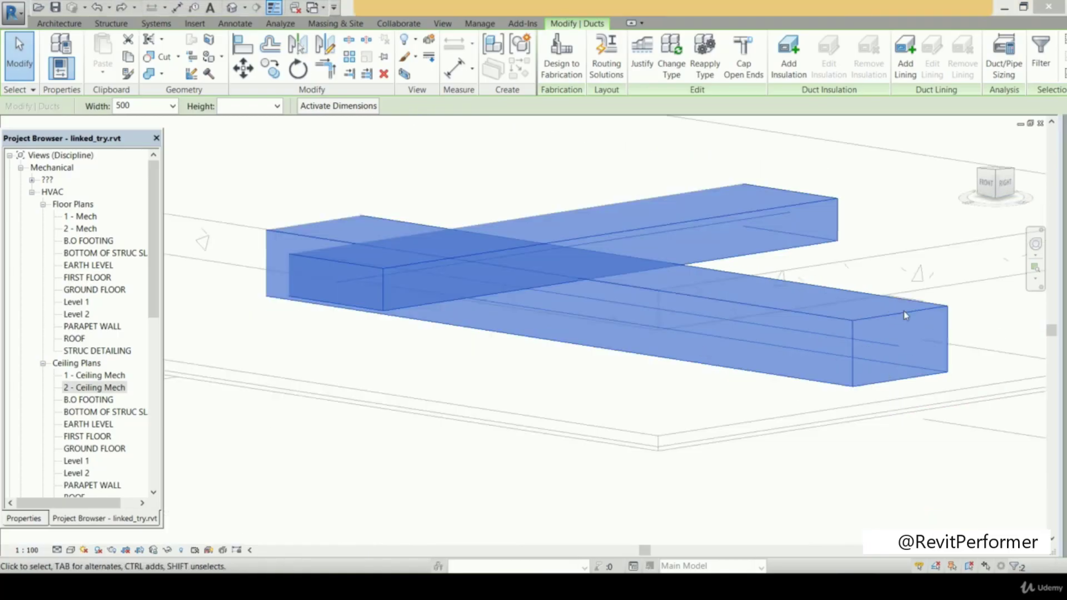
# - Orient the 3D view to the right side and set the lower duct's height to 200 mm
pyautogui.click(1006, 183)
pyautogui.scroll(4, 506, 338)
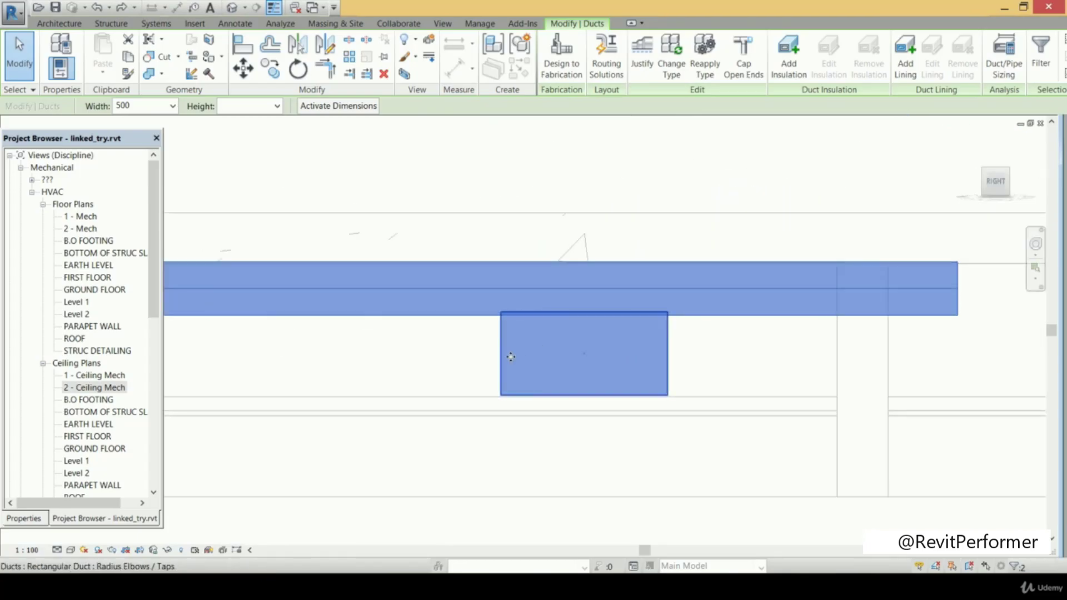
pyautogui.click(584, 356)
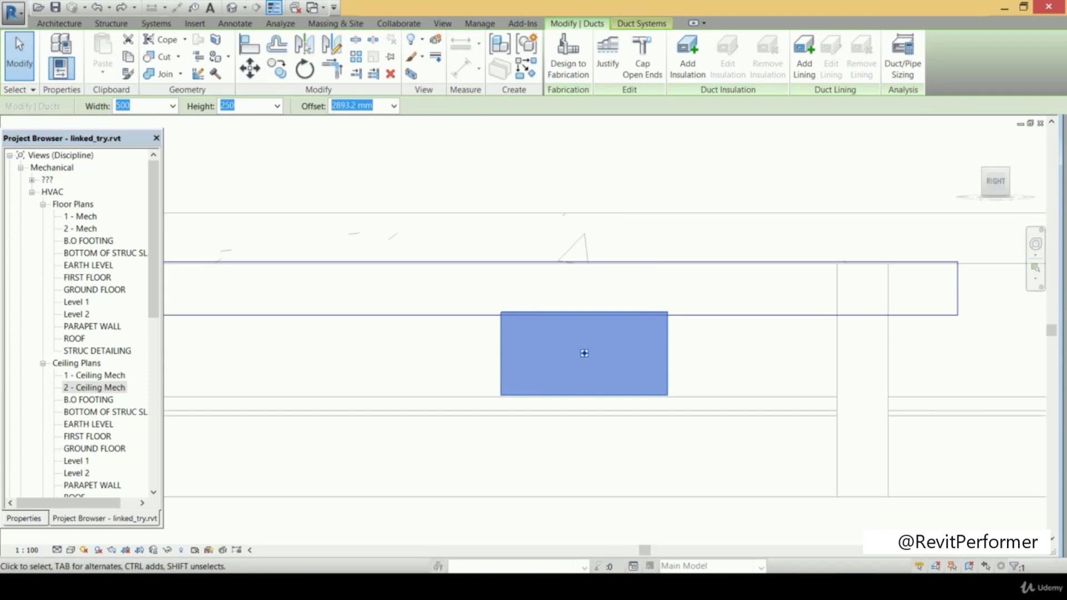
pyautogui.click(257, 106)
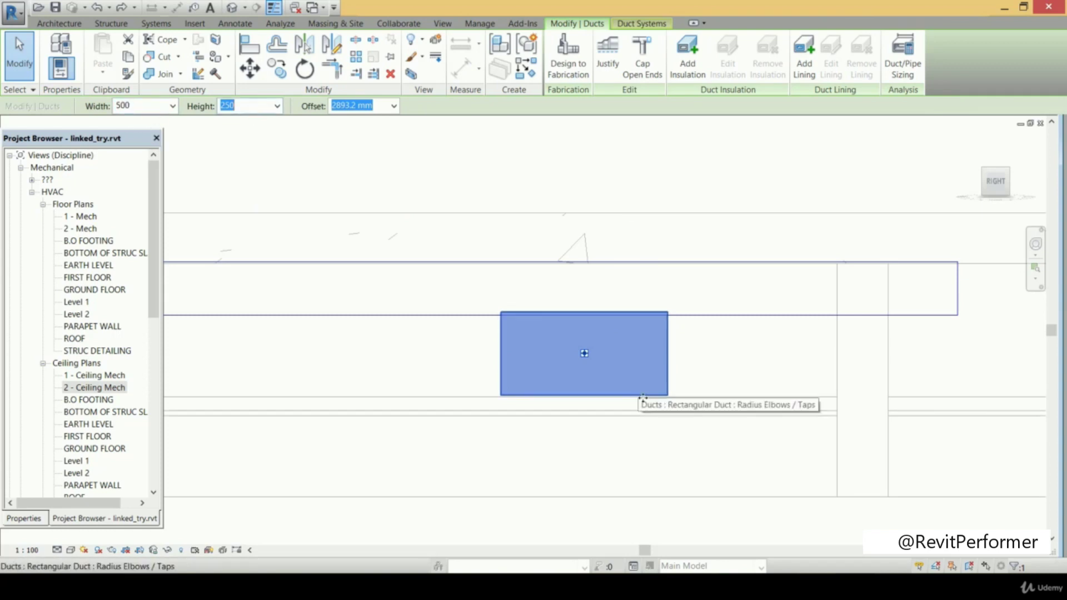
pyautogui.click(256, 111)
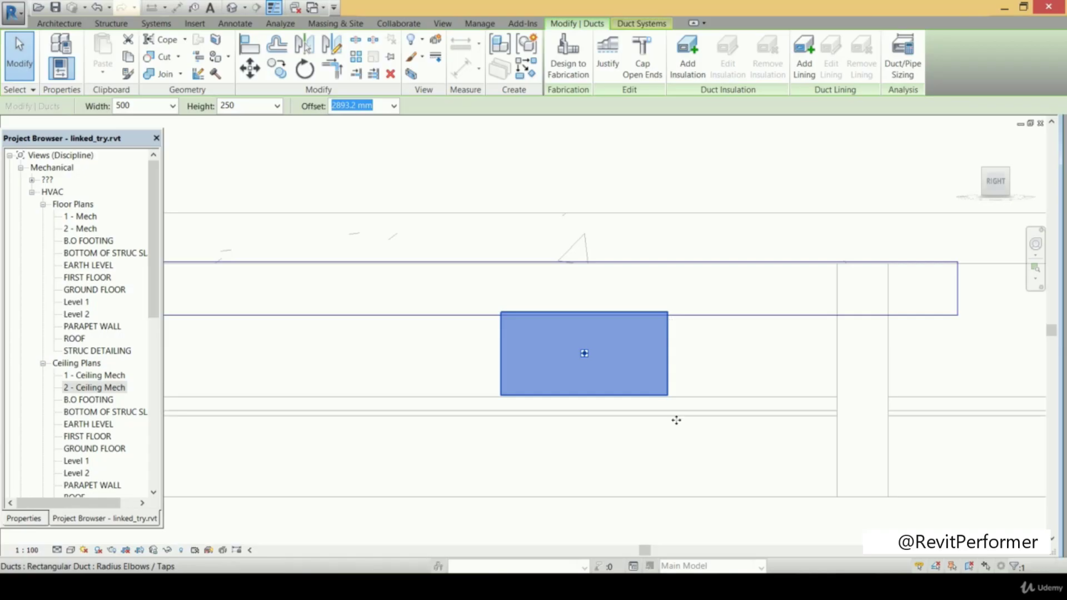
pyautogui.doubleClick(228, 105)
pyautogui.write('2')
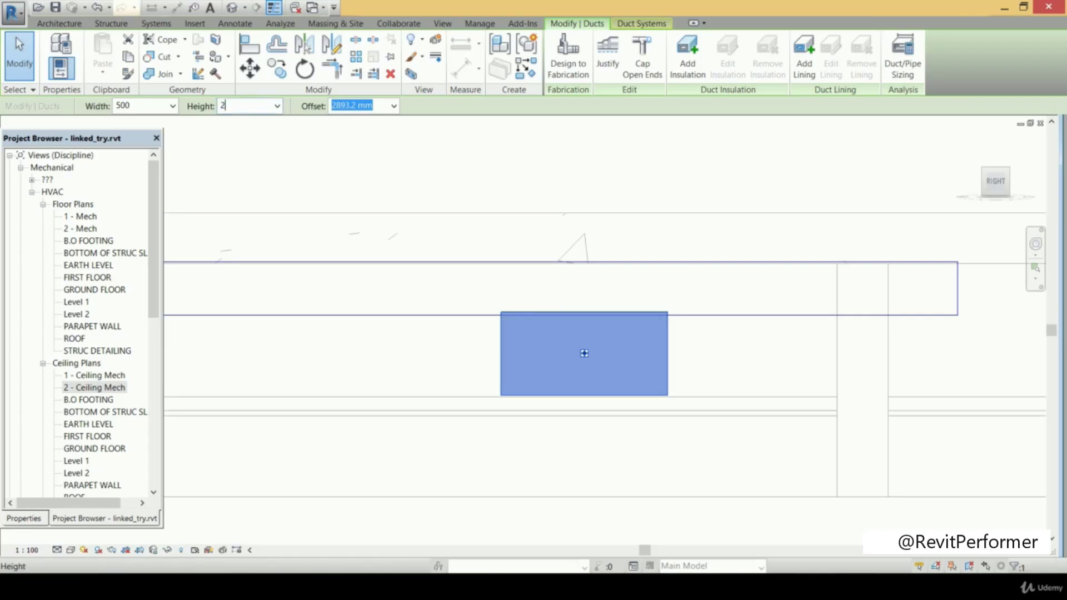
pyautogui.press('Return')
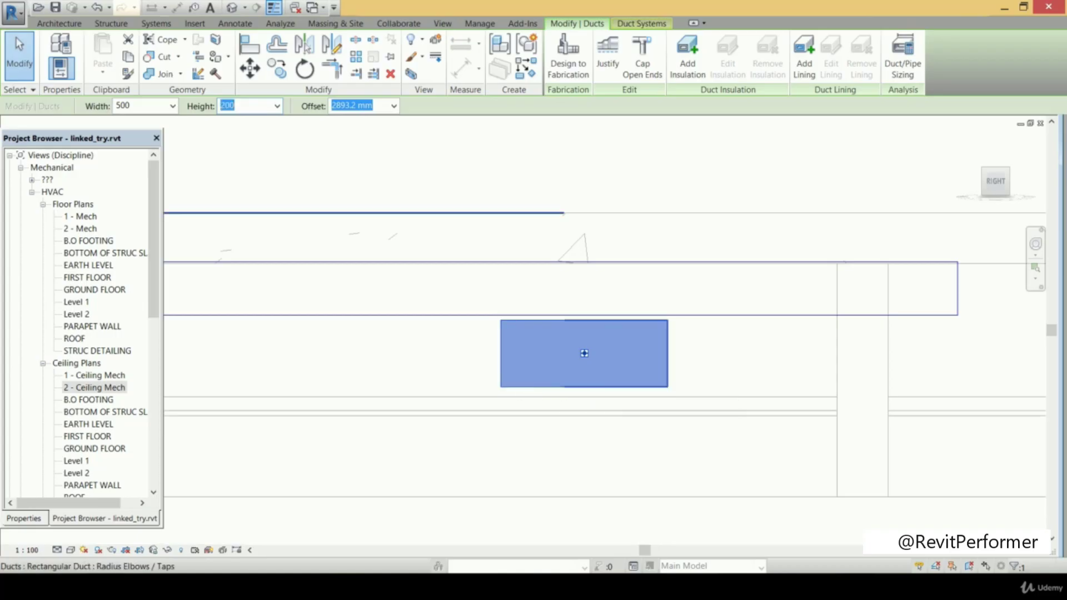
# - Set the lower duct's width to 570 mm and deselect it
pyautogui.doubleClick(123, 105)
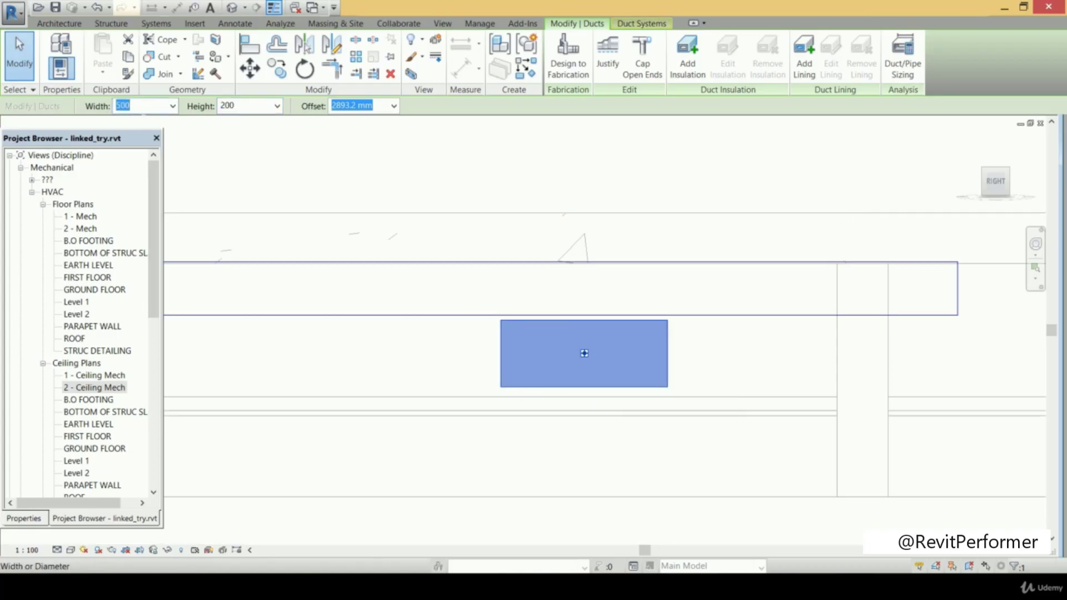
pyautogui.write('570')
pyautogui.press('Return')
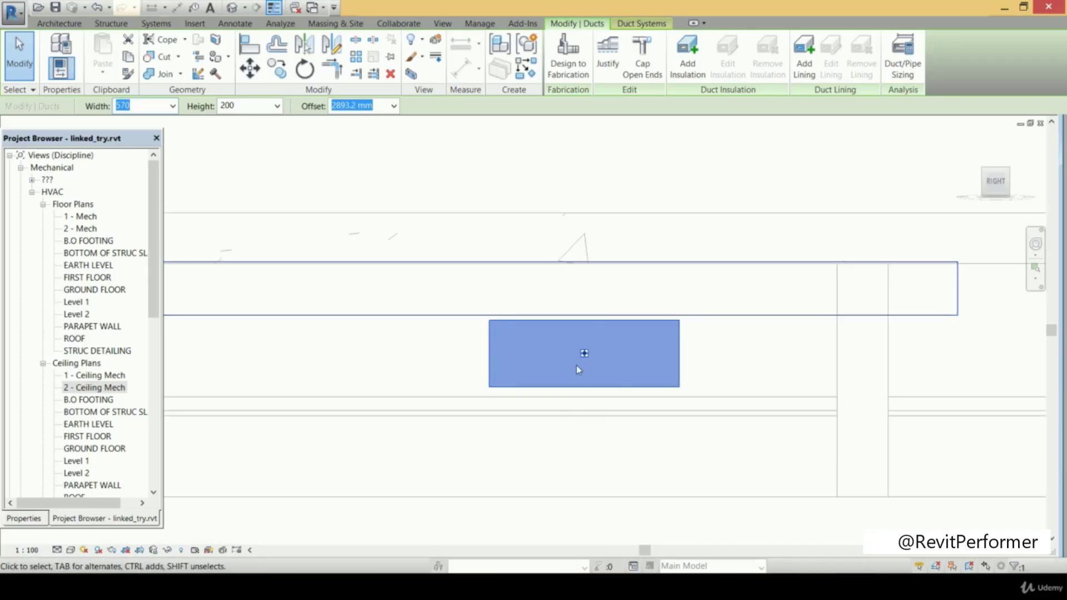
pyautogui.click(715, 337)
# - Examine the gaps between the resized lower duct, the upper duct, the ceiling and the roof slab in the right-side view
pyautogui.scroll(-1, 715, 337)
pyautogui.scroll(2, 732, 380)
pyautogui.scroll(-2, 506, 298)
pyautogui.moveTo(507, 300); pyautogui.dragTo(541, 311, button='middle')
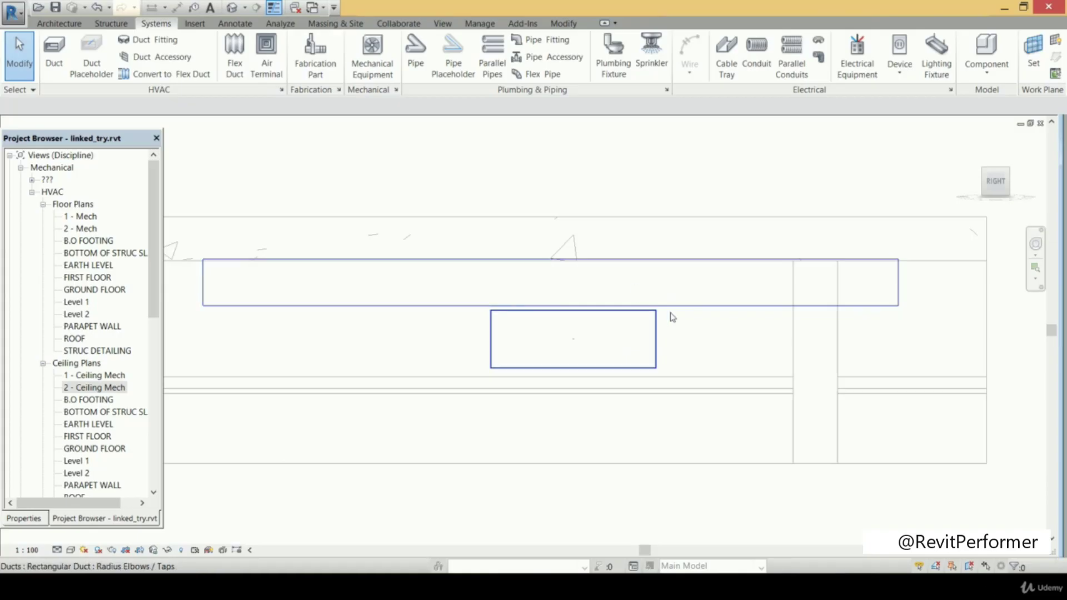
pyautogui.moveTo(689, 327); pyautogui.dragTo(694, 314, button='middle')
pyautogui.scroll(2, 692, 314)
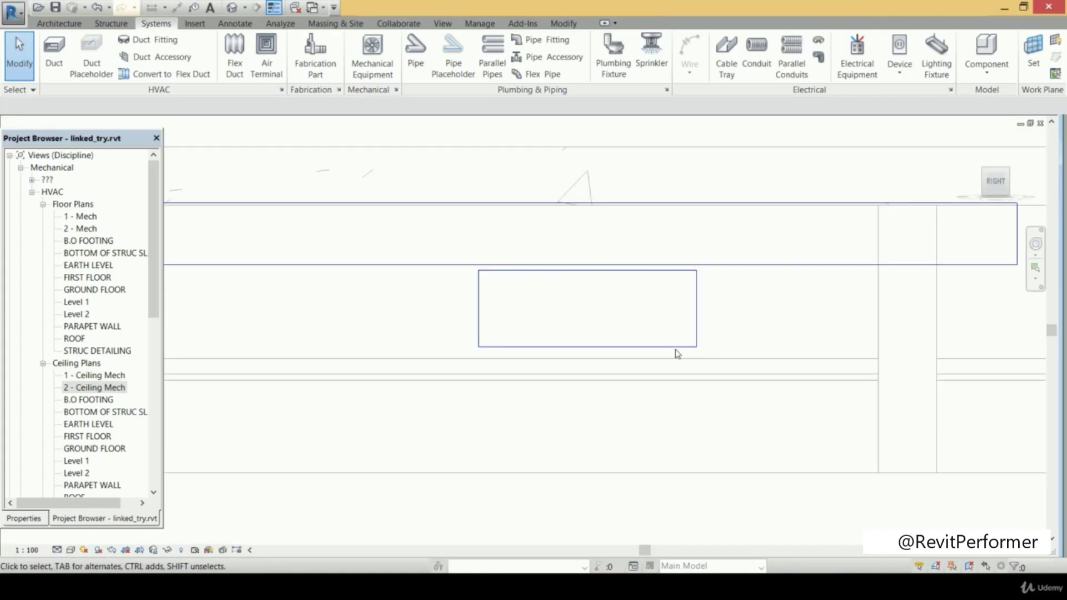
pyautogui.scroll(1, 689, 360)
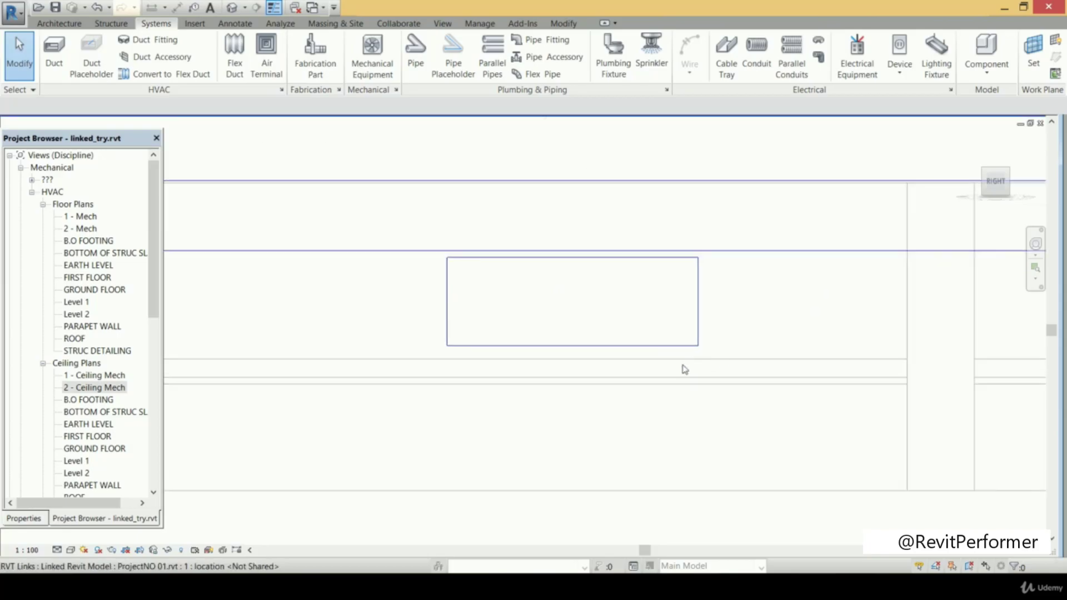
pyautogui.scroll(-2, 741, 353)
pyautogui.moveTo(731, 364); pyautogui.dragTo(723, 398, button='middle')
pyautogui.scroll(2, 700, 283)
pyautogui.scroll(2, 700, 283)
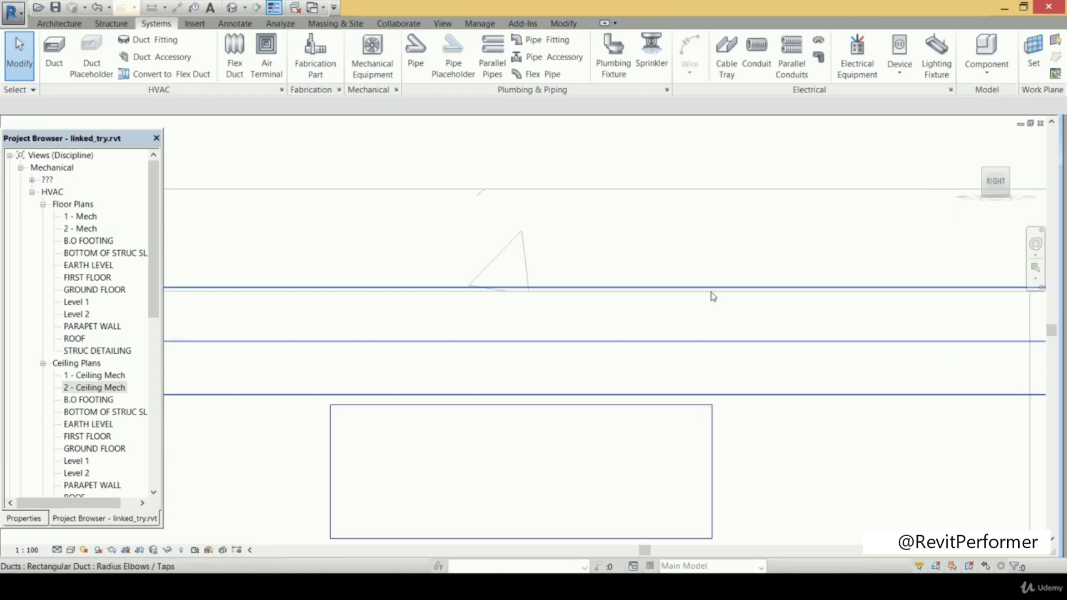
pyautogui.scroll(-2, 738, 282)
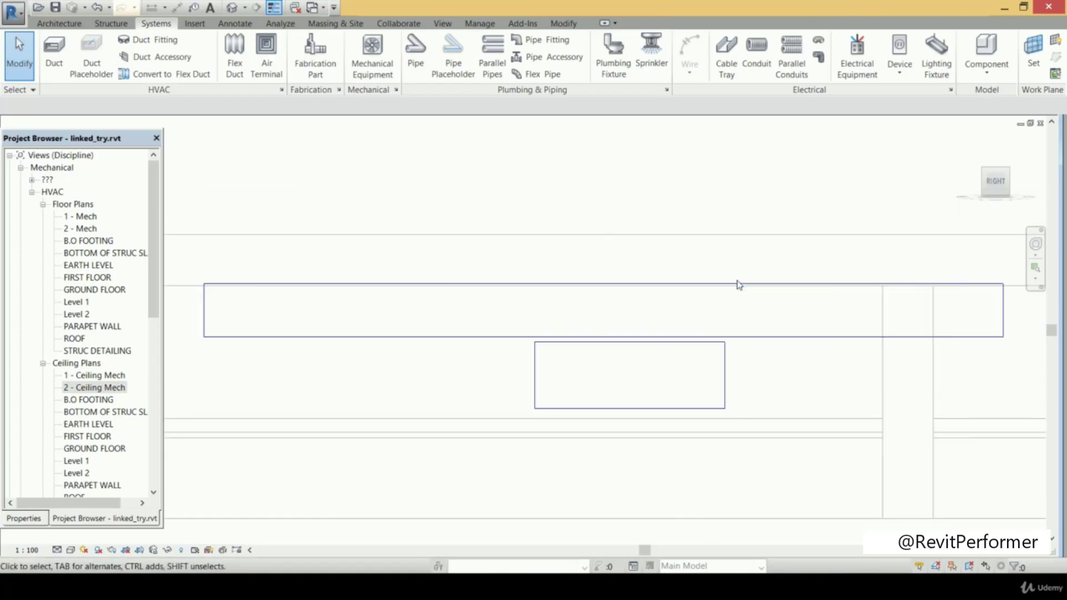
# - Nudge the 570 x 200 mm lower duct down towards the ceiling, to an offset of 2873.2 mm
pyautogui.click(725, 371)
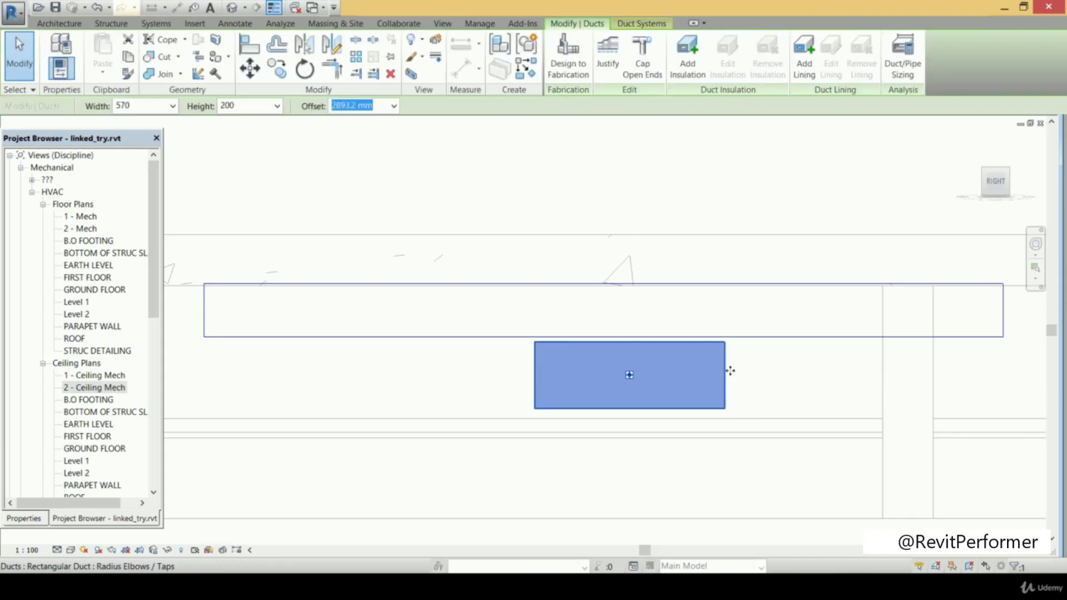
pyautogui.press('Down')
pyautogui.press('Down')
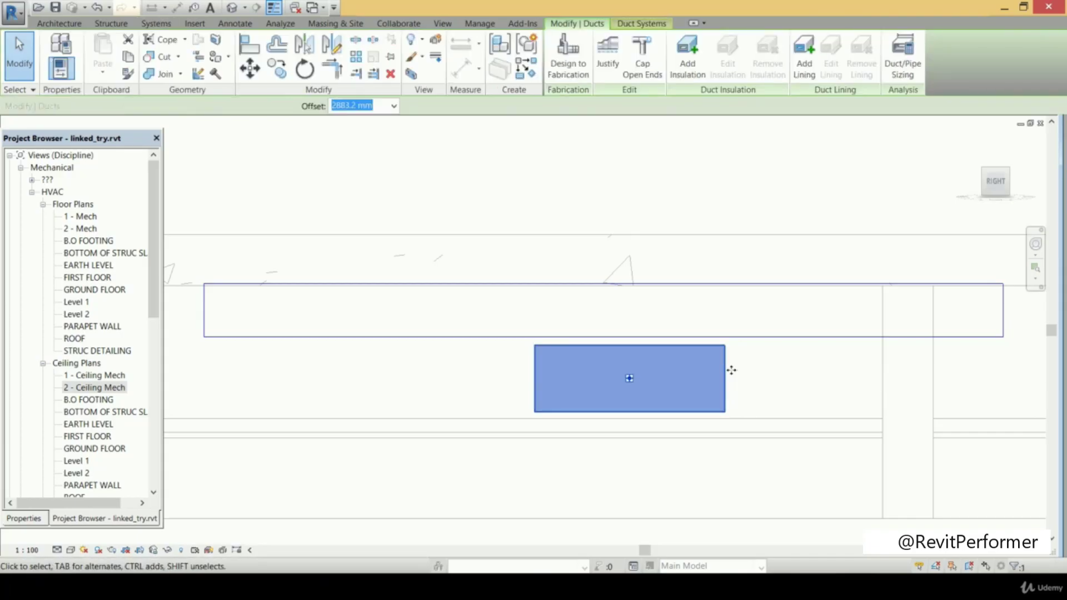
pyautogui.scroll(2, 679, 420)
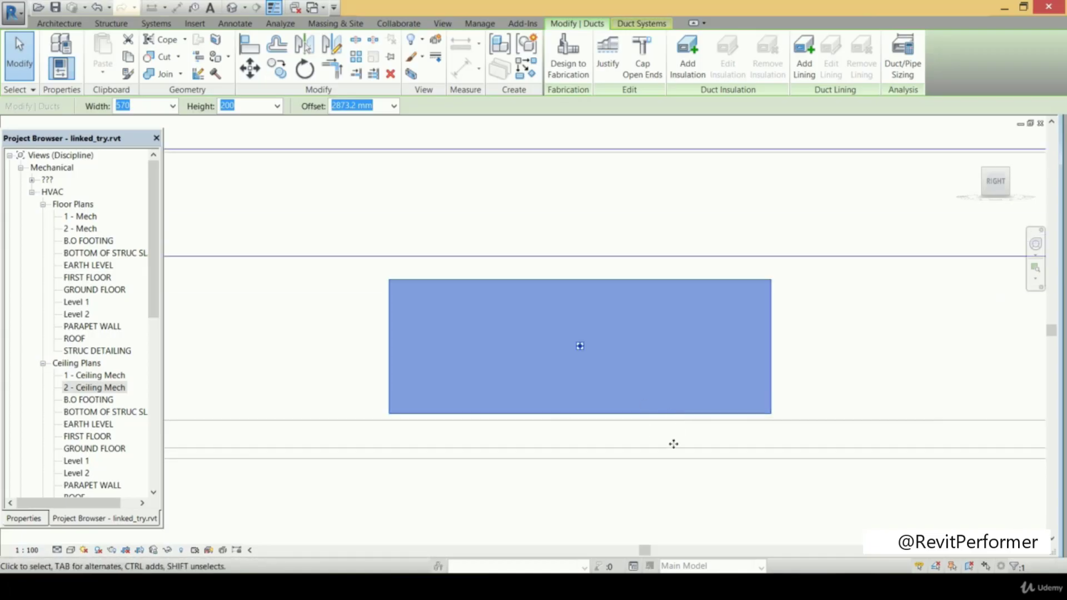
pyautogui.scroll(-2, 677, 424)
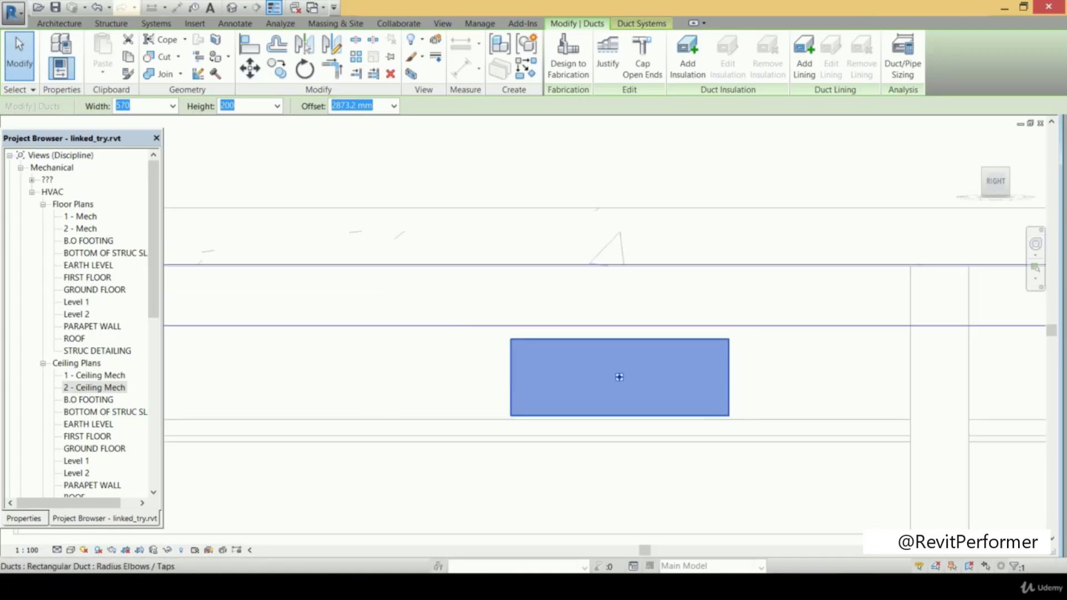
# - Nudge the upper 500 x 160 mm duct down from the roof slab to an offset of 3068.2 mm and check the gaps around it
pyautogui.scroll(-1, 711, 383)
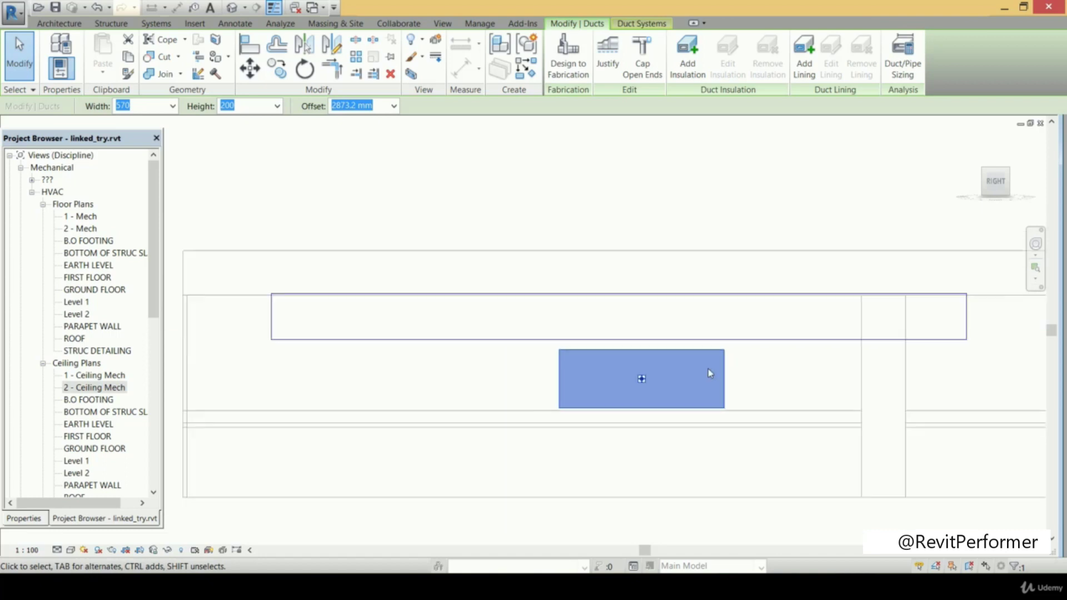
pyautogui.click(744, 340)
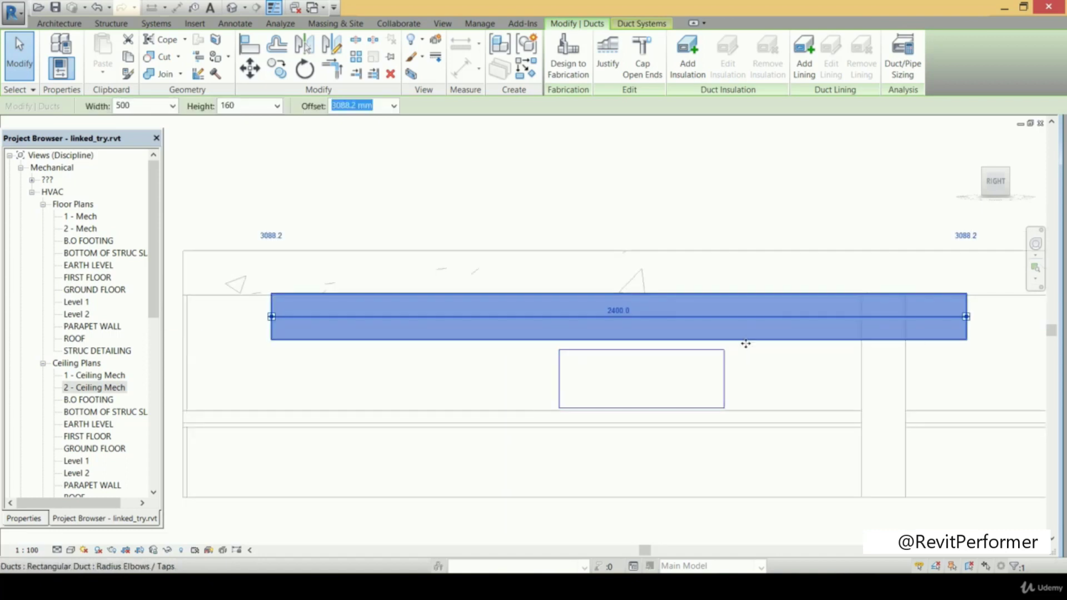
pyautogui.scroll(1, 726, 300)
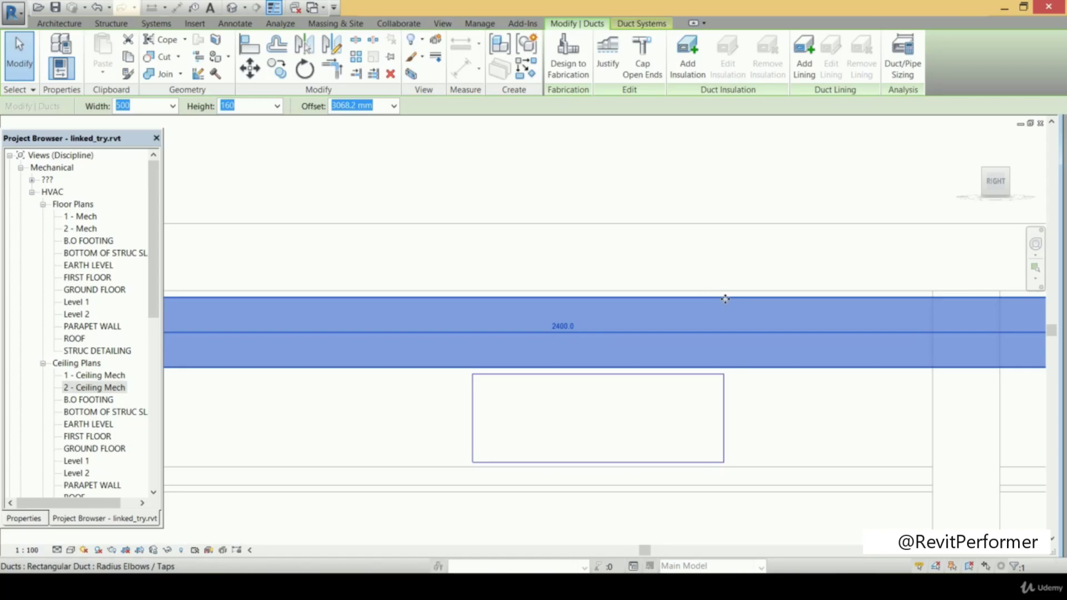
pyautogui.scroll(1, 725, 298)
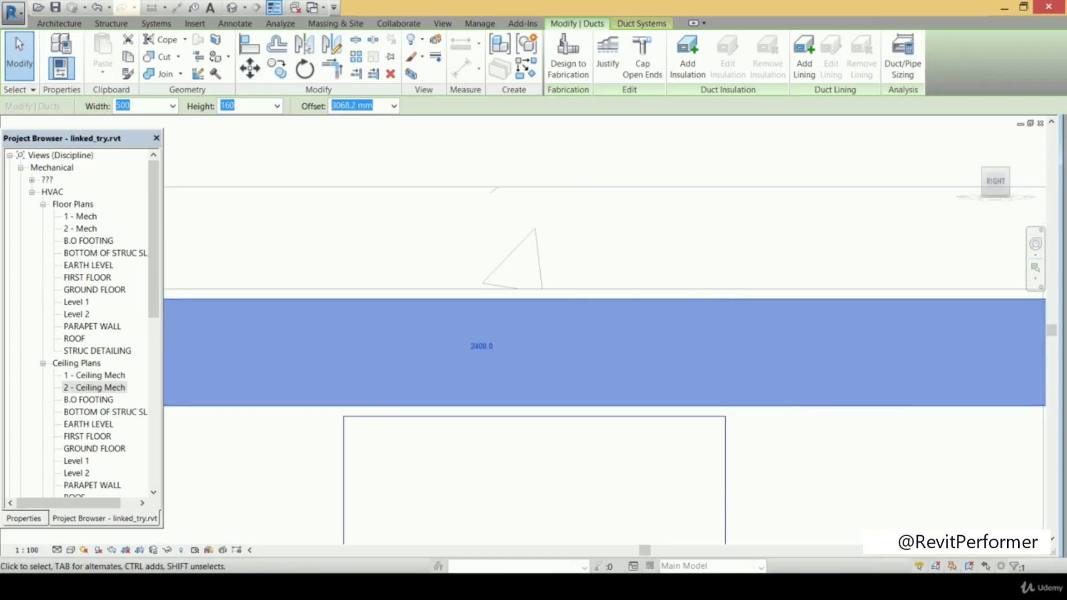
pyautogui.scroll(-2, 684, 396)
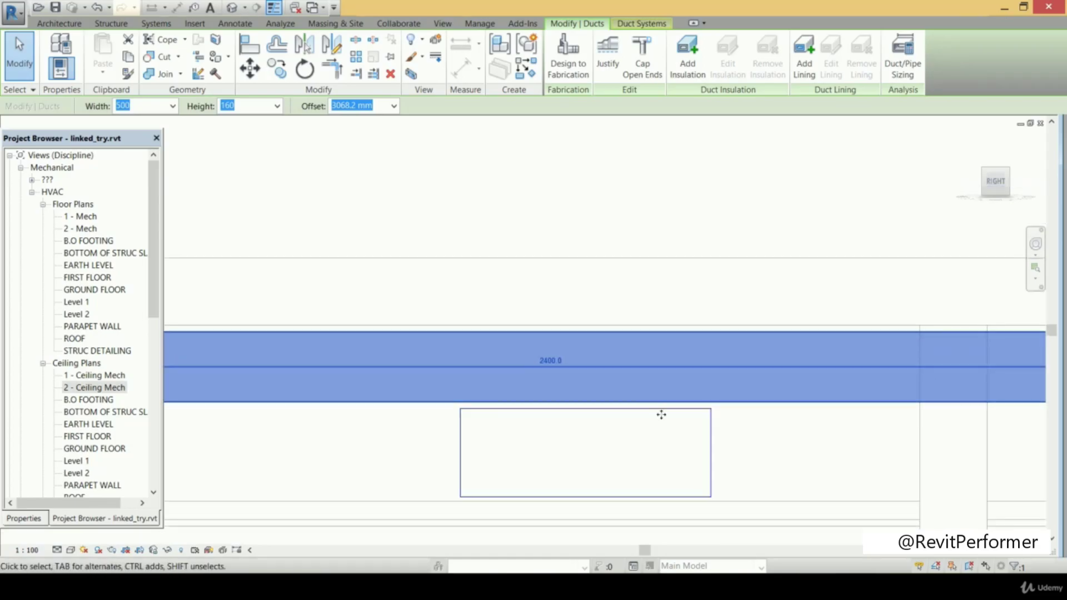
pyautogui.scroll(1, 679, 402)
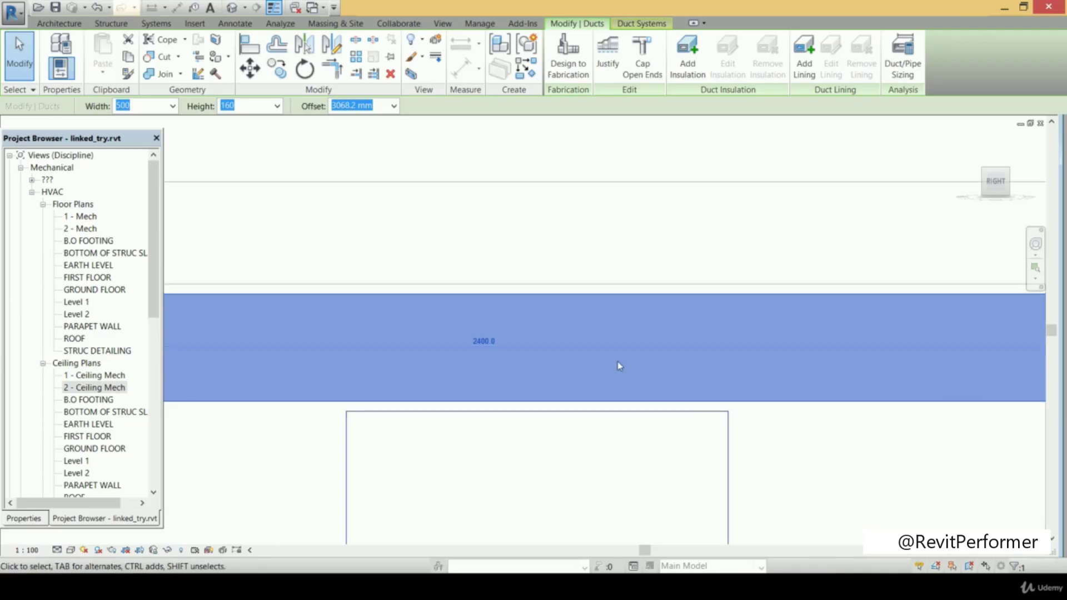
pyautogui.scroll(-1, 730, 353)
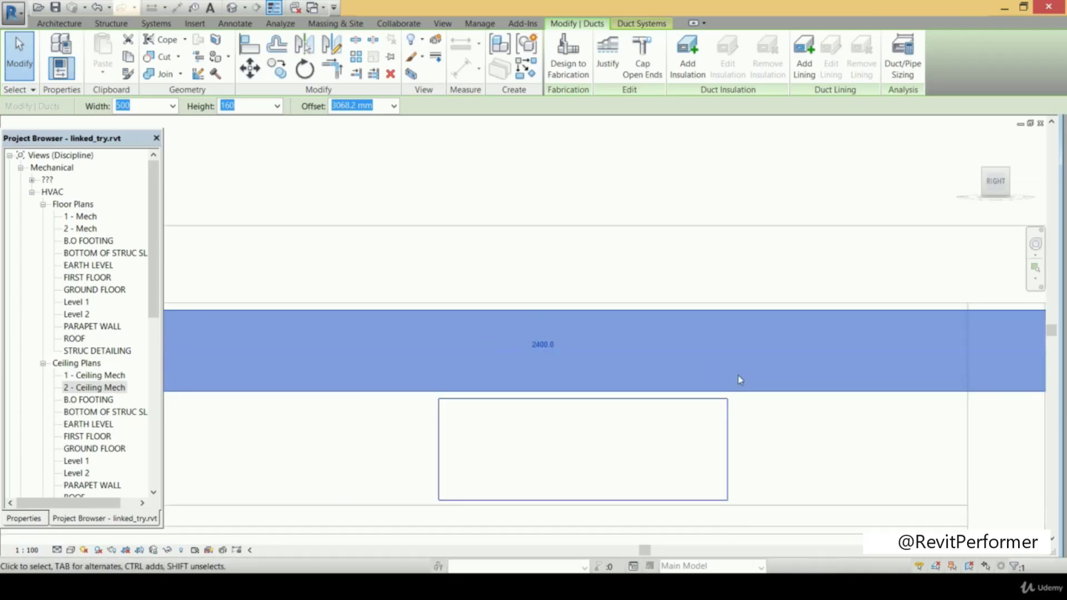
pyautogui.scroll(-1, 699, 381)
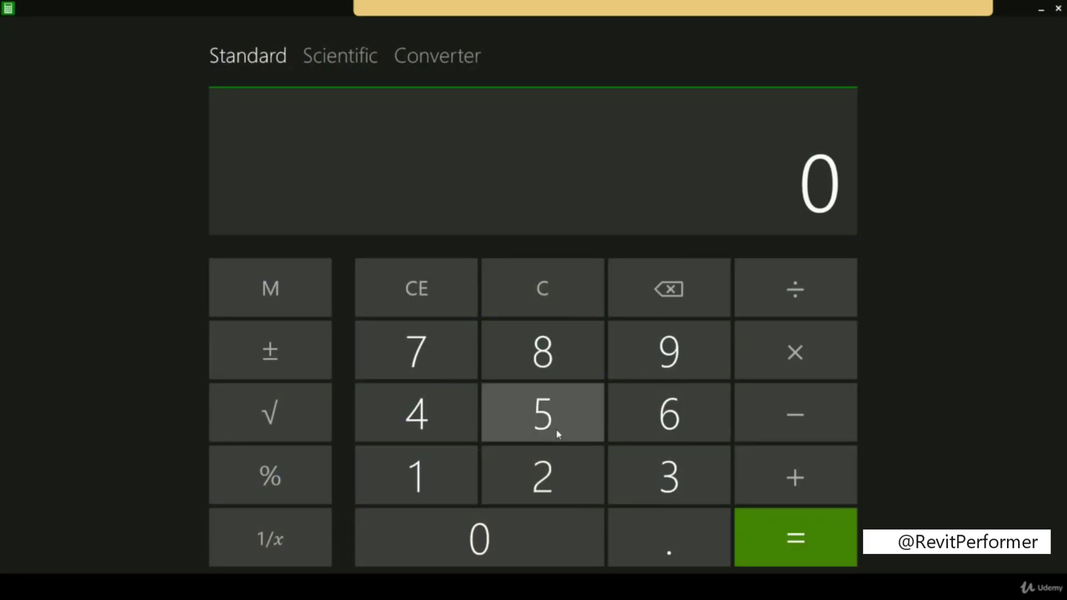
# - Switch to the calculator and divide the lower duct's width of 570 by its height of 200
pyautogui.click(558, 434)
pyautogui.click(436, 346)
pyautogui.click(546, 541)
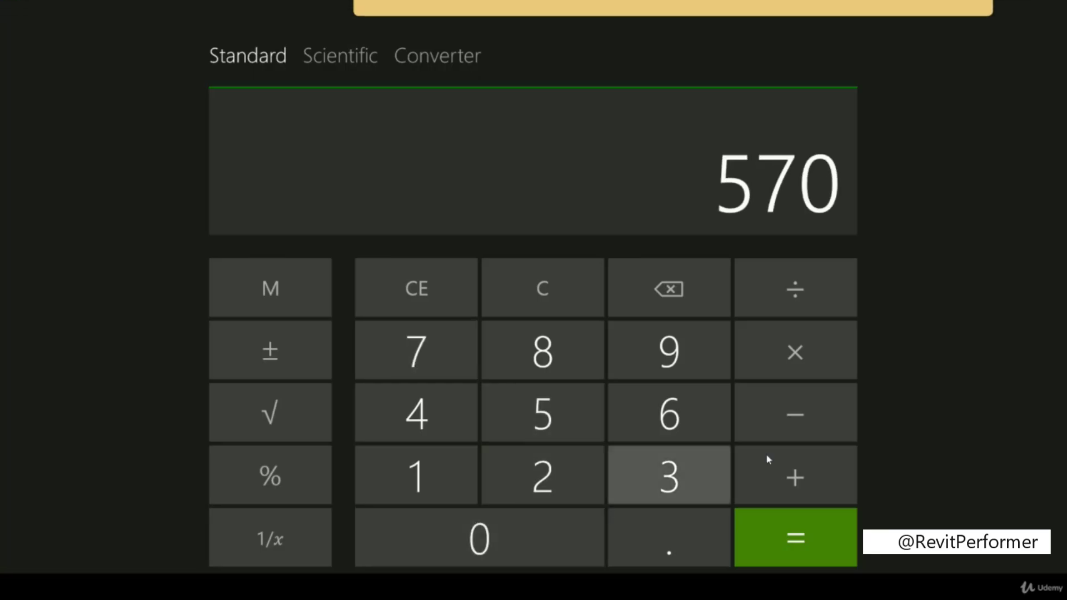
pyautogui.click(821, 296)
pyautogui.click(553, 495)
pyautogui.doubleClick(523, 542)
pyautogui.click(757, 528)
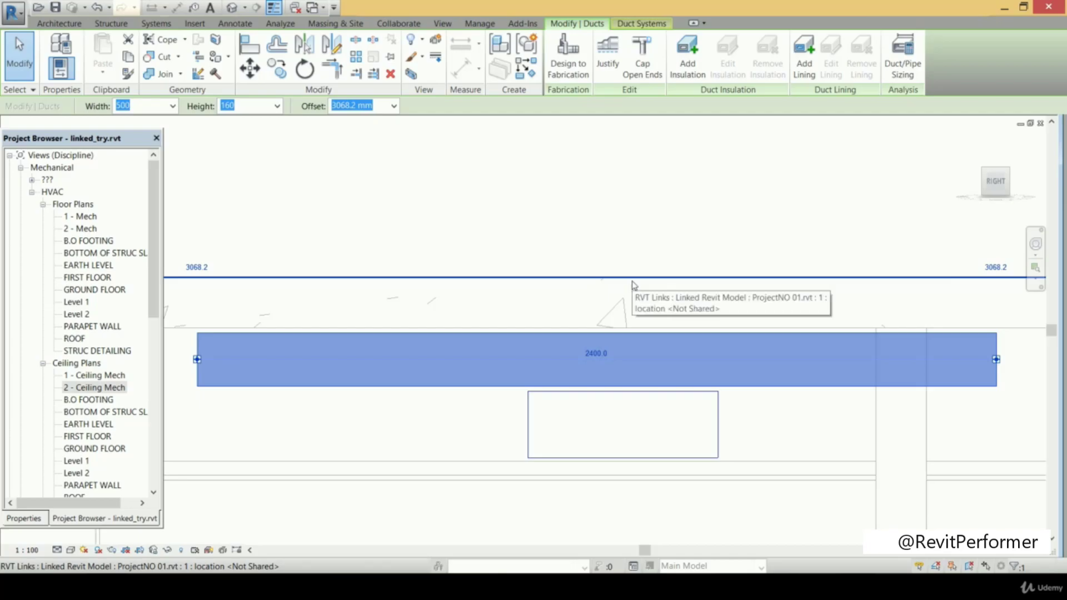
# - Close the 3D view and, in the 2 - Ceiling Mech plan, set the horizontal lower duct to 500 mm width and 250 mm height
pyautogui.click(771, 451)
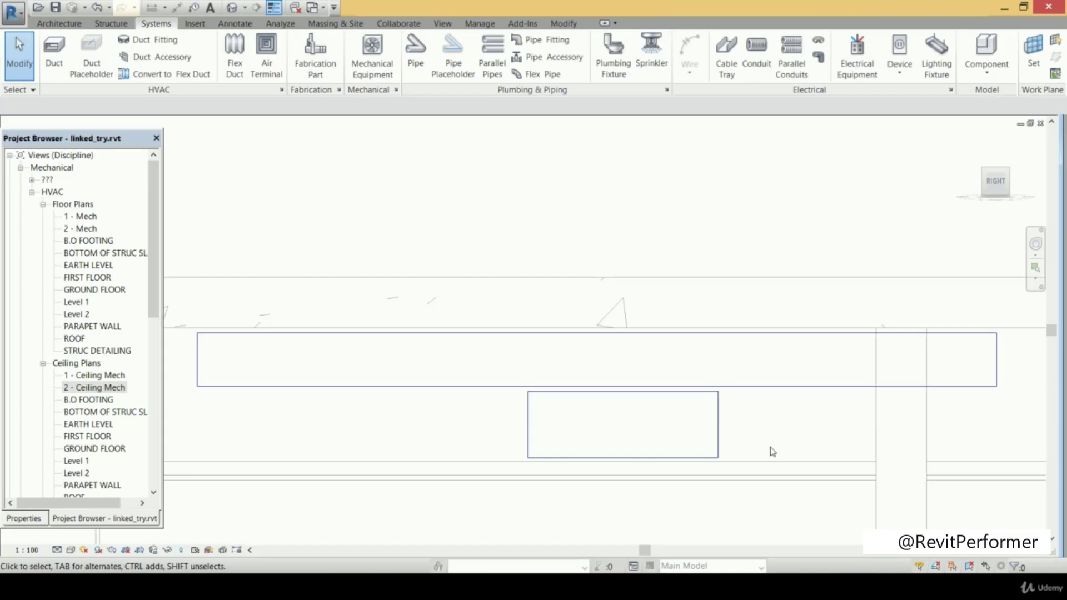
pyautogui.click(1045, 128)
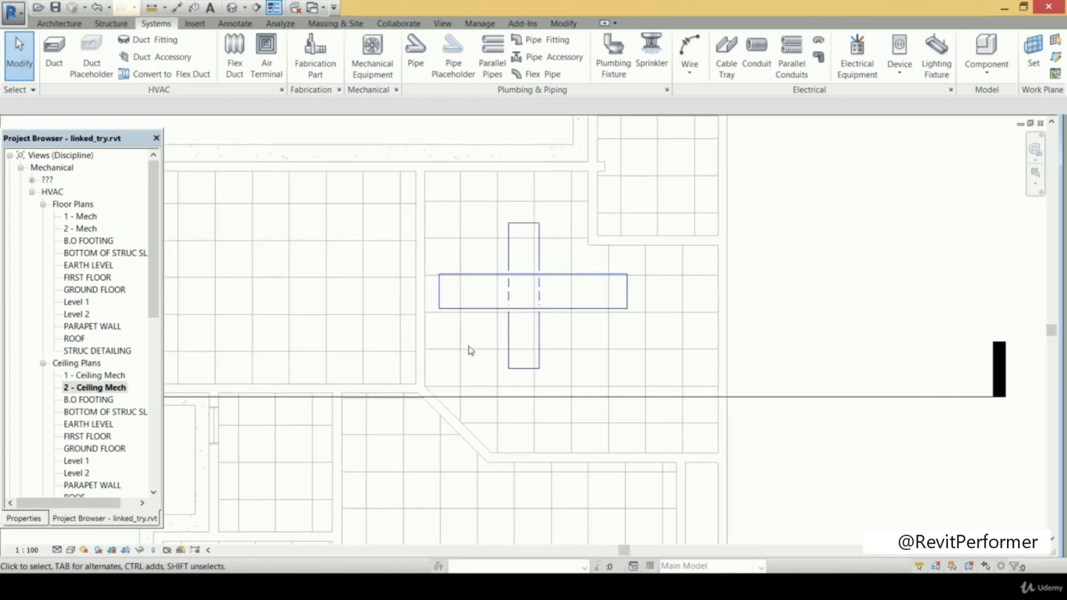
pyautogui.click(468, 309)
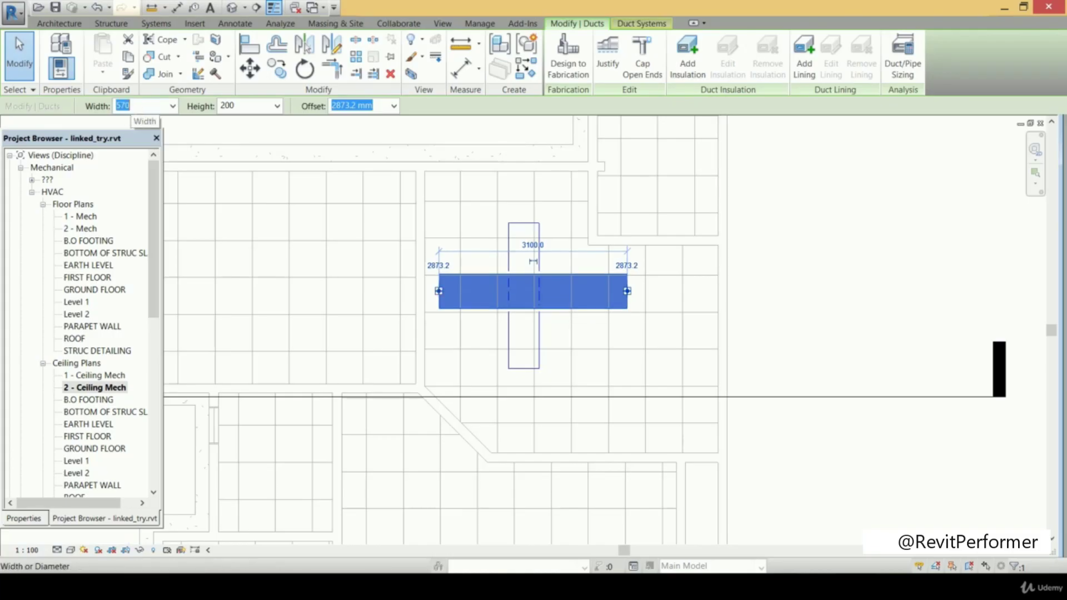
pyautogui.click(124, 106)
pyautogui.write('500')
pyautogui.press('Tab')
pyautogui.write('250')
pyautogui.press('Return')
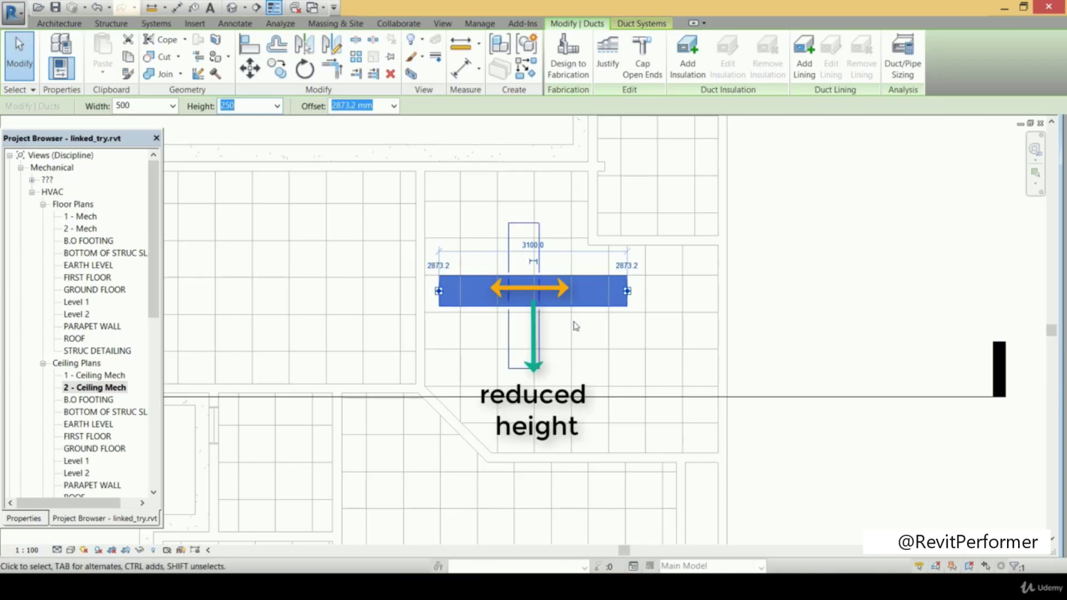
pyautogui.press('Escape')
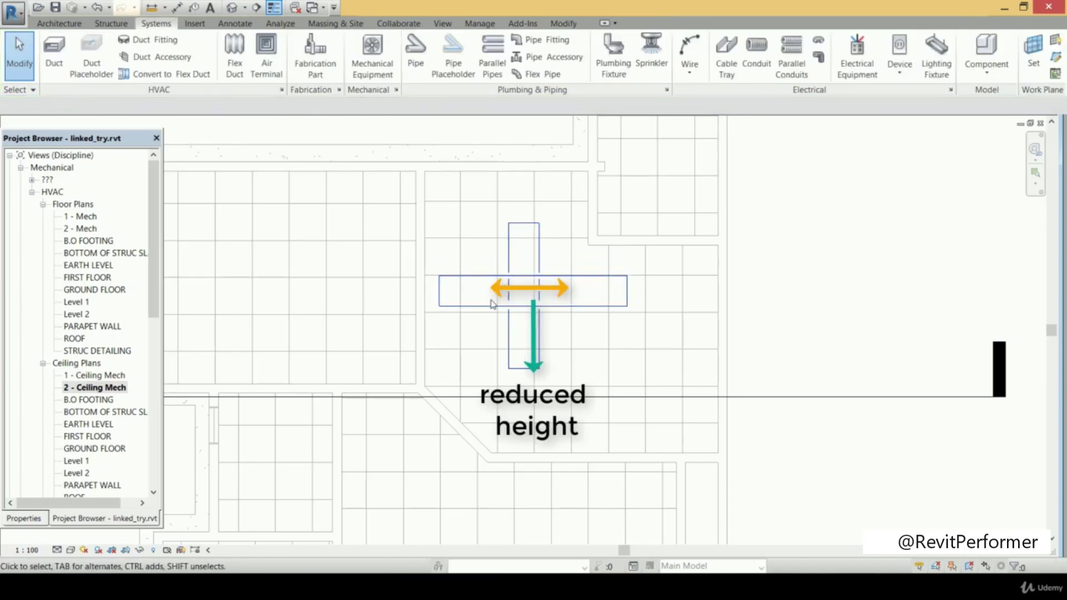
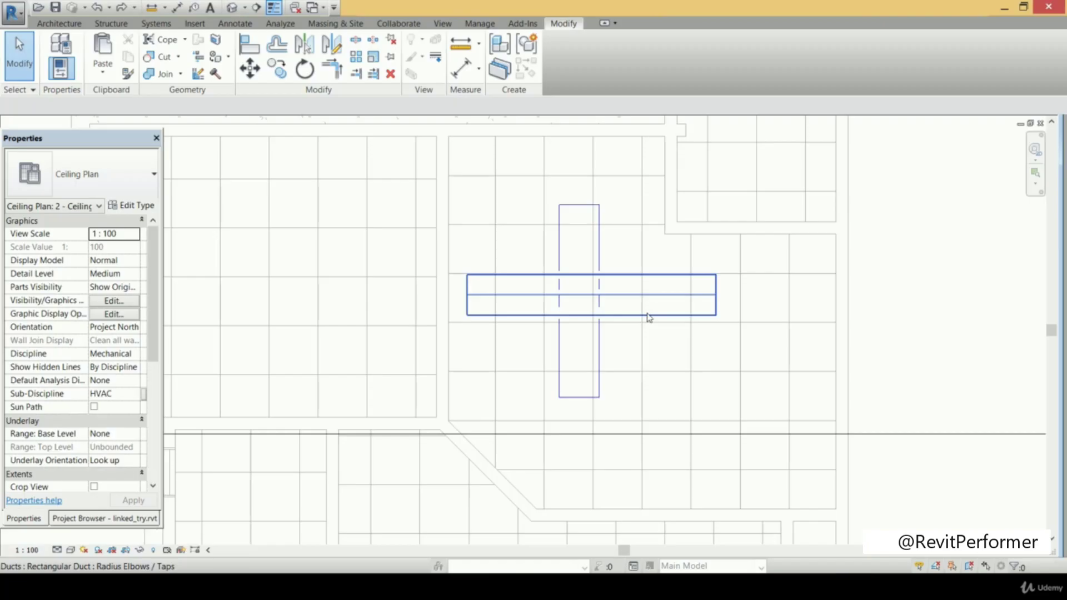
# - Split the horizontal duct at two points, about 400 mm from its left end and about 500 mm from its right end
pyautogui.click(680, 317)
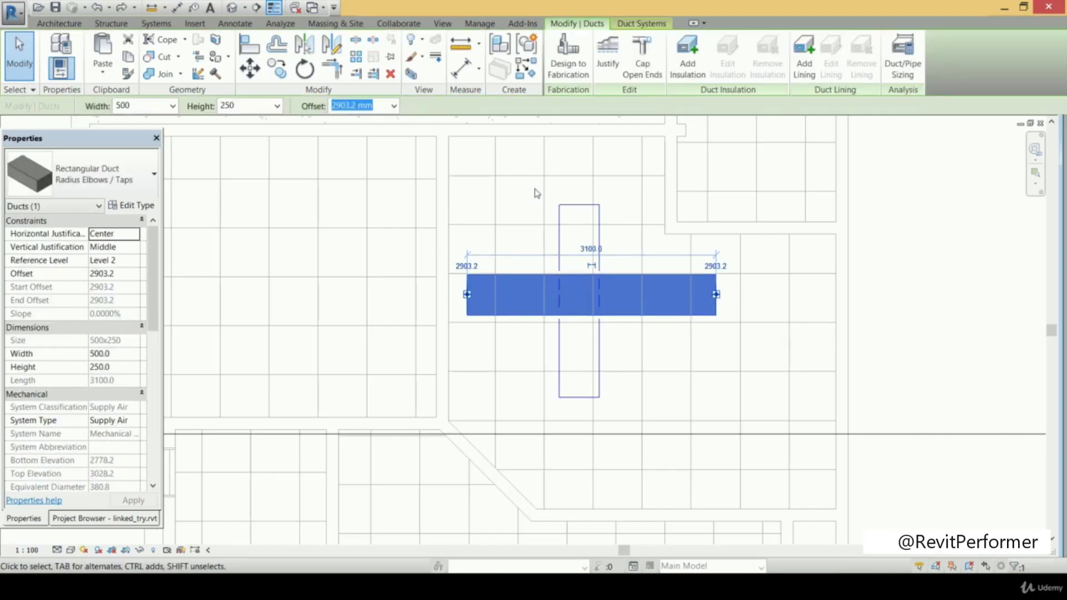
pyautogui.click(355, 40)
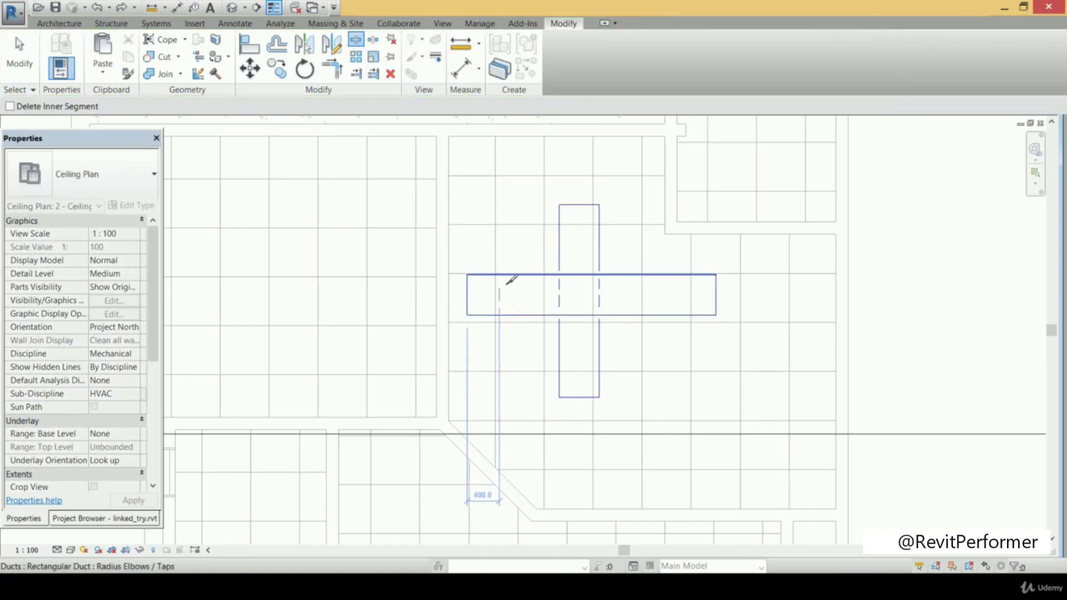
pyautogui.click(499, 276)
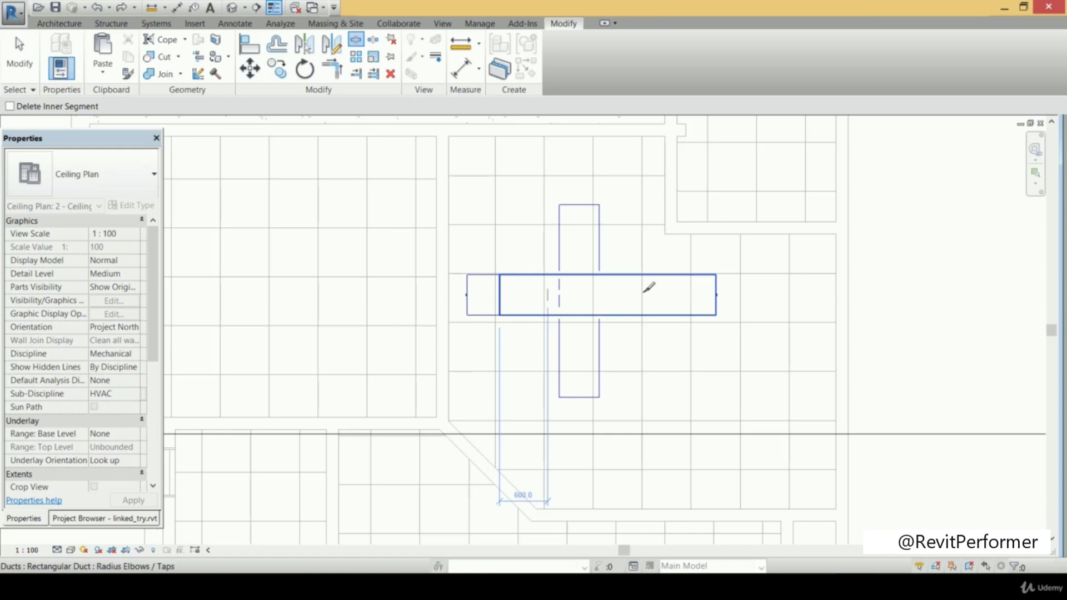
pyautogui.click(677, 280)
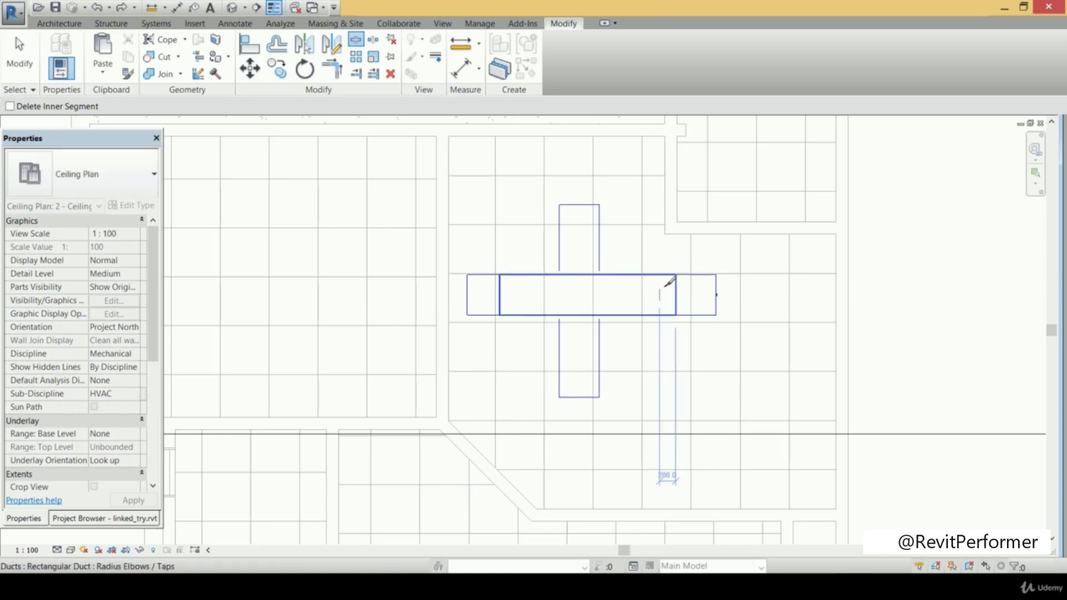
pyautogui.press('Escape')
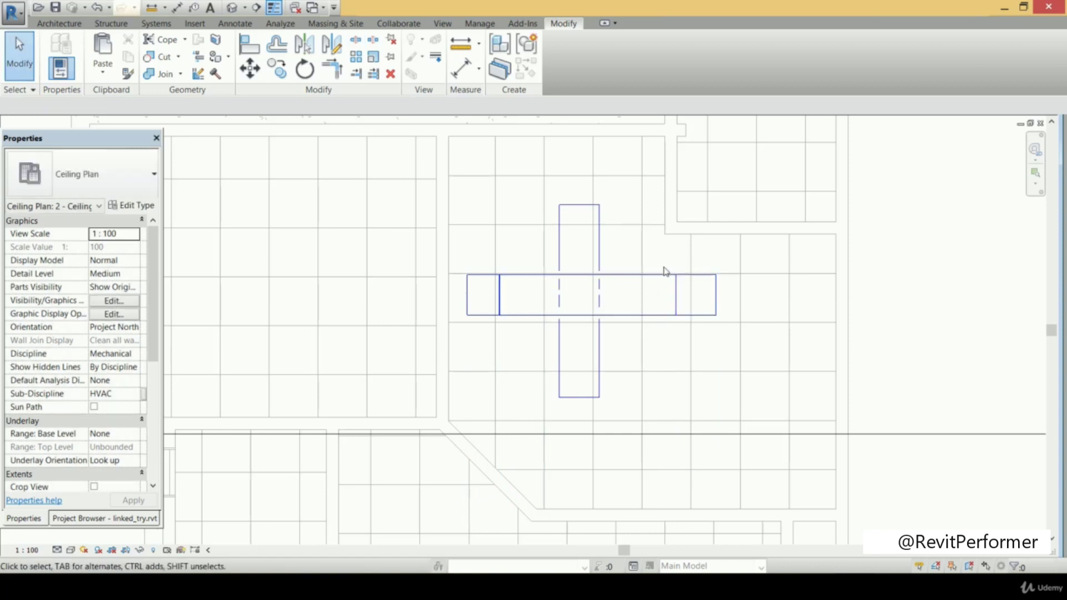
# - Delete the middle segment of the split duct where it crosses the vertical duct
pyautogui.click(654, 280)
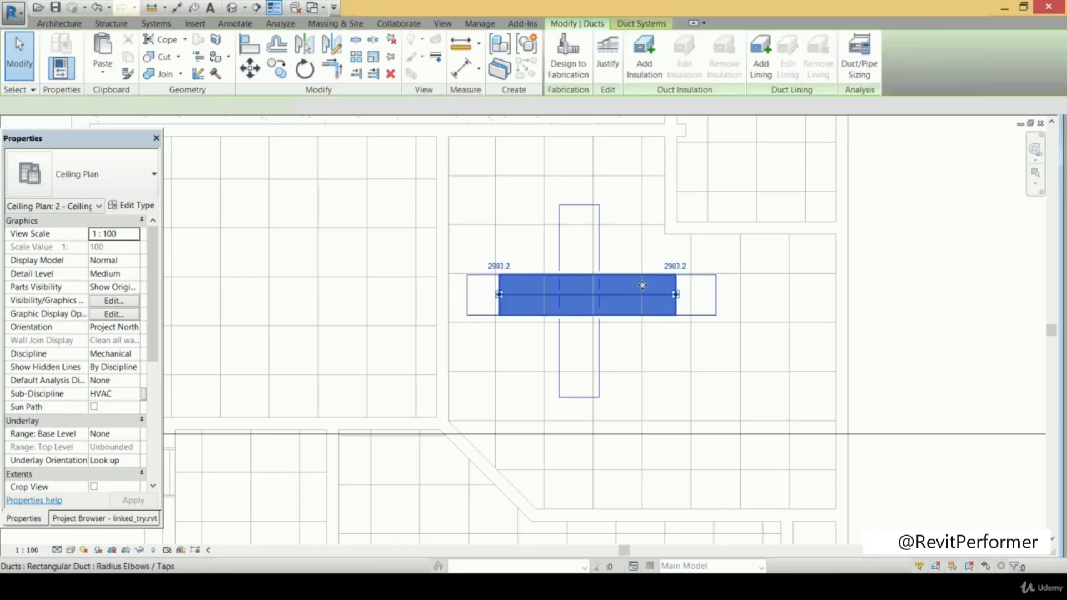
pyautogui.scroll(3, 635, 283)
pyautogui.press('Delete')
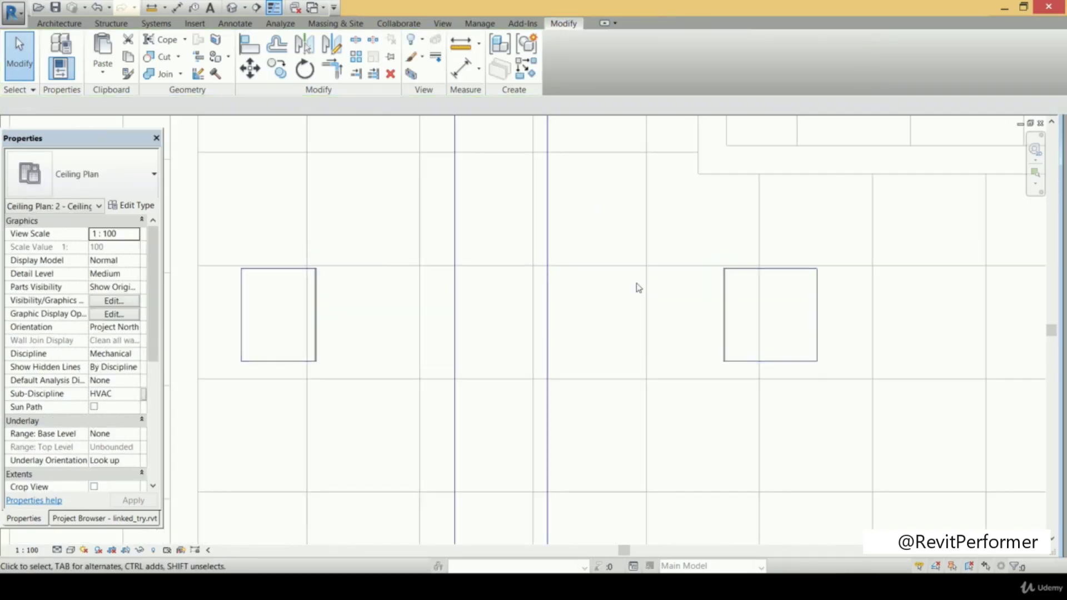
# - Delete the rectangular union fittings left on the inner ends of both remaining duct pieces
pyautogui.scroll(3, 730, 315)
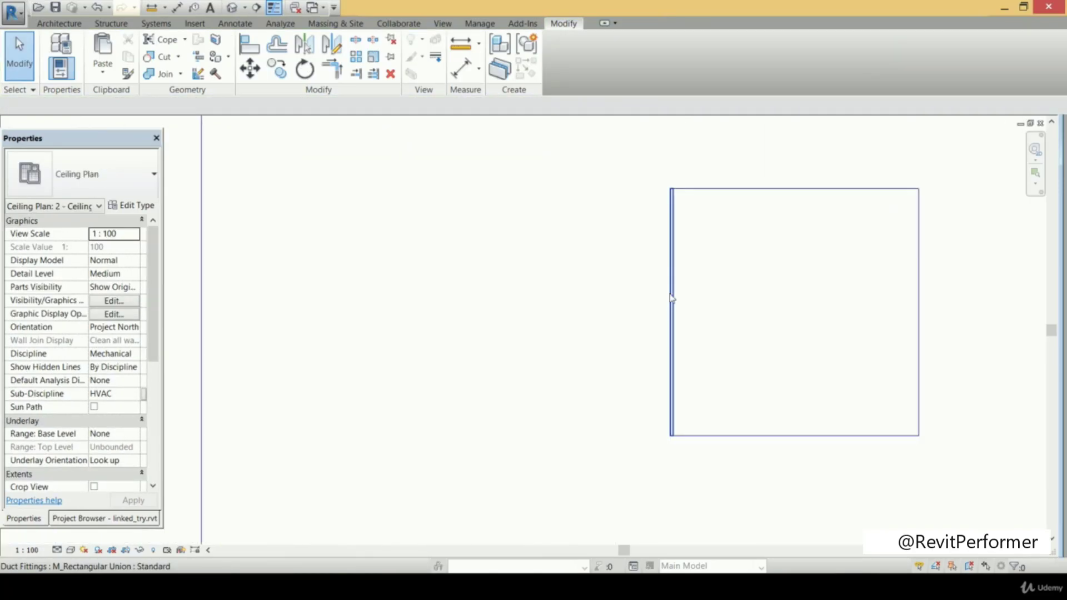
pyautogui.scroll(3, 671, 299)
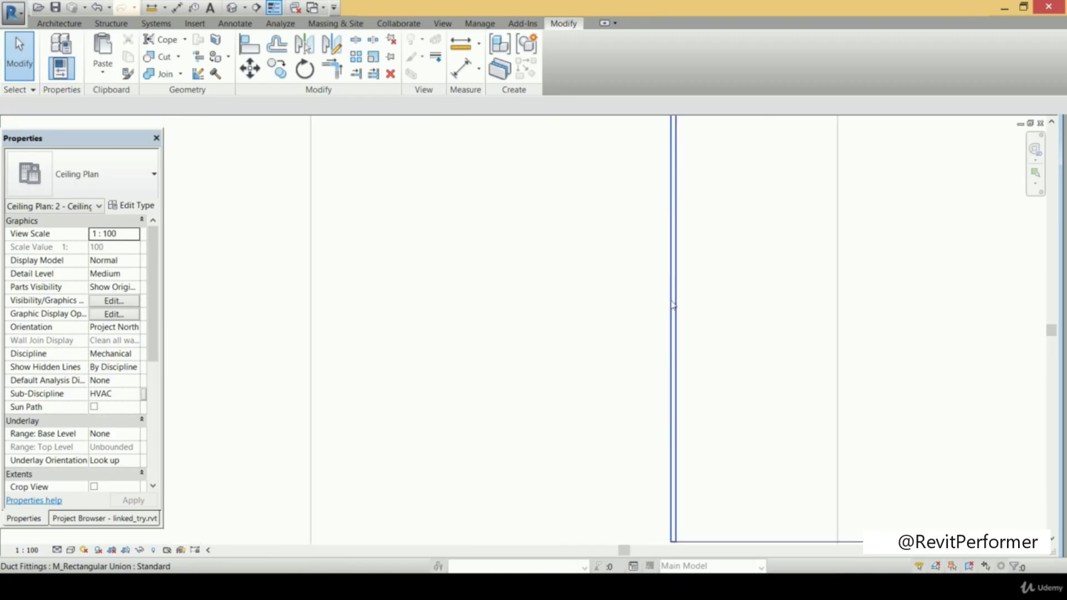
pyautogui.click(672, 304)
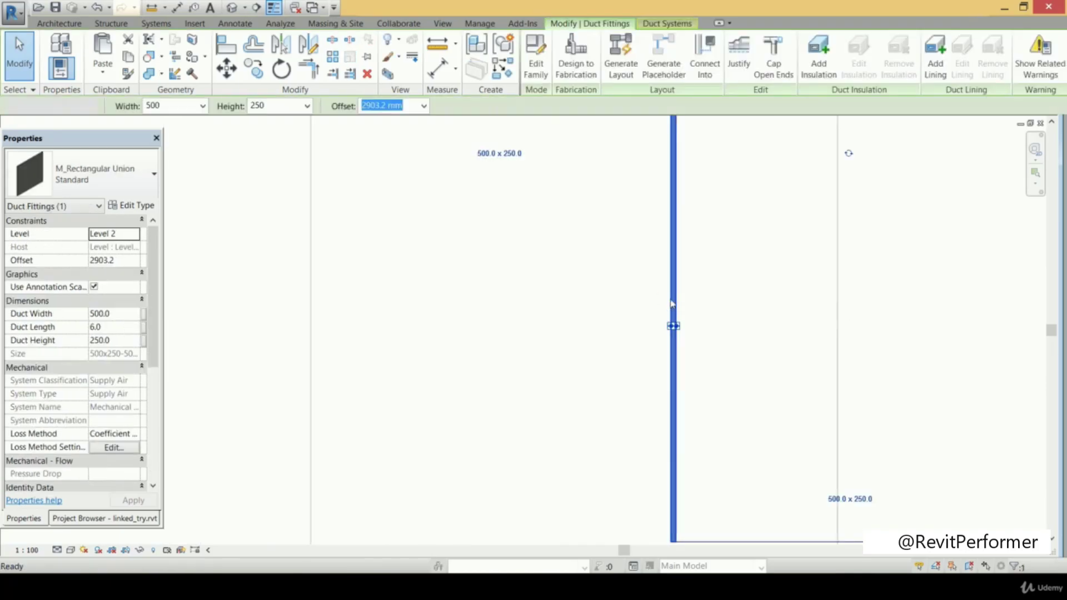
pyautogui.press('Delete')
pyautogui.scroll(-2, 683, 281)
pyautogui.scroll(-2, 611, 289)
pyautogui.scroll(-2, 510, 298)
pyautogui.scroll(2, 357, 285)
pyautogui.scroll(3, 367, 288)
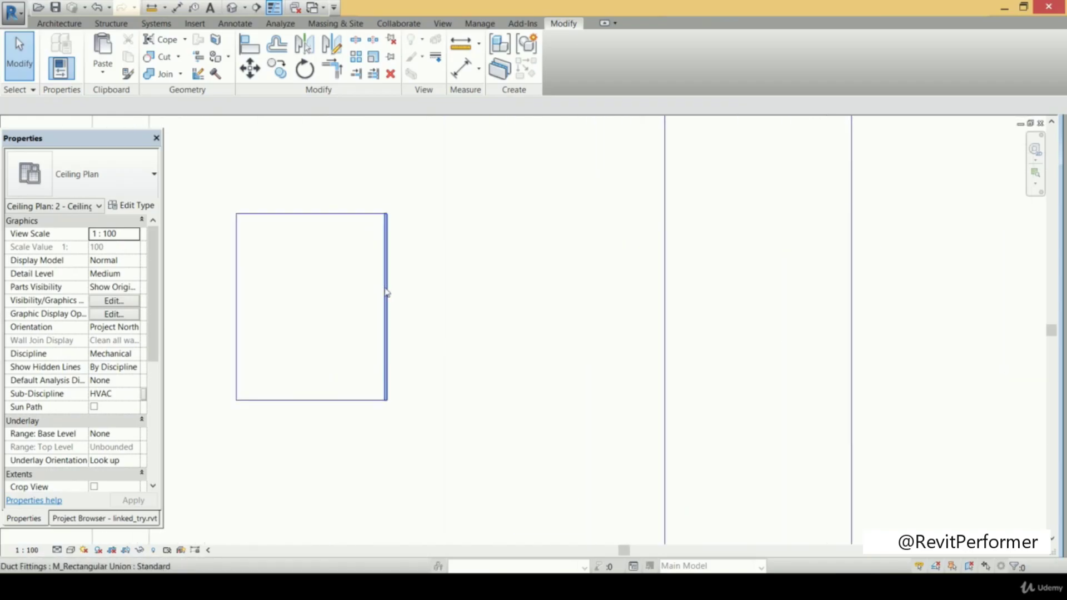
pyautogui.click(386, 290)
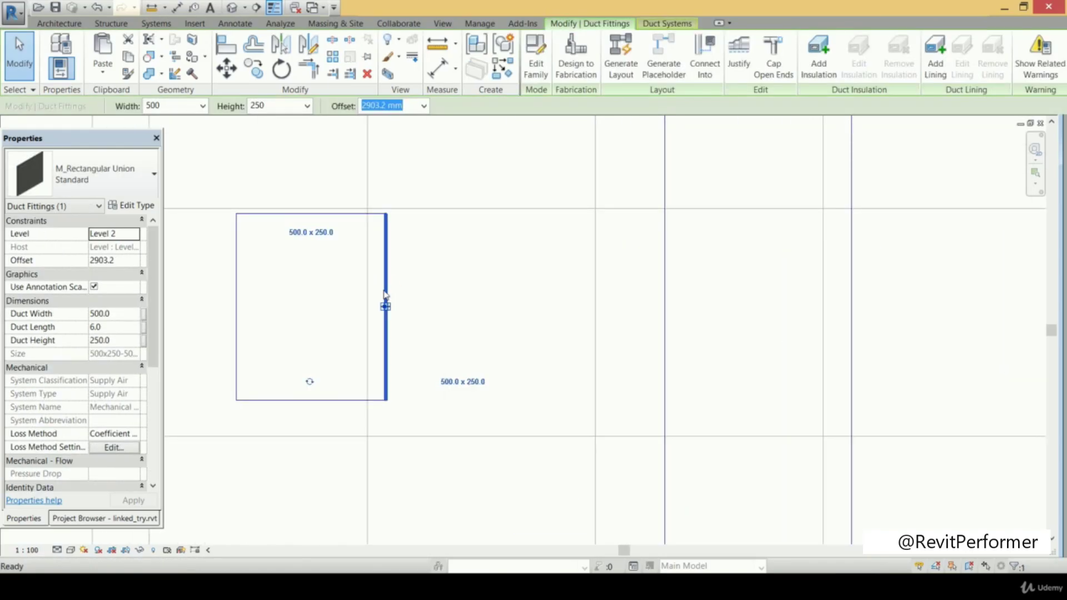
pyautogui.press('Delete')
pyautogui.scroll(-2, 719, 308)
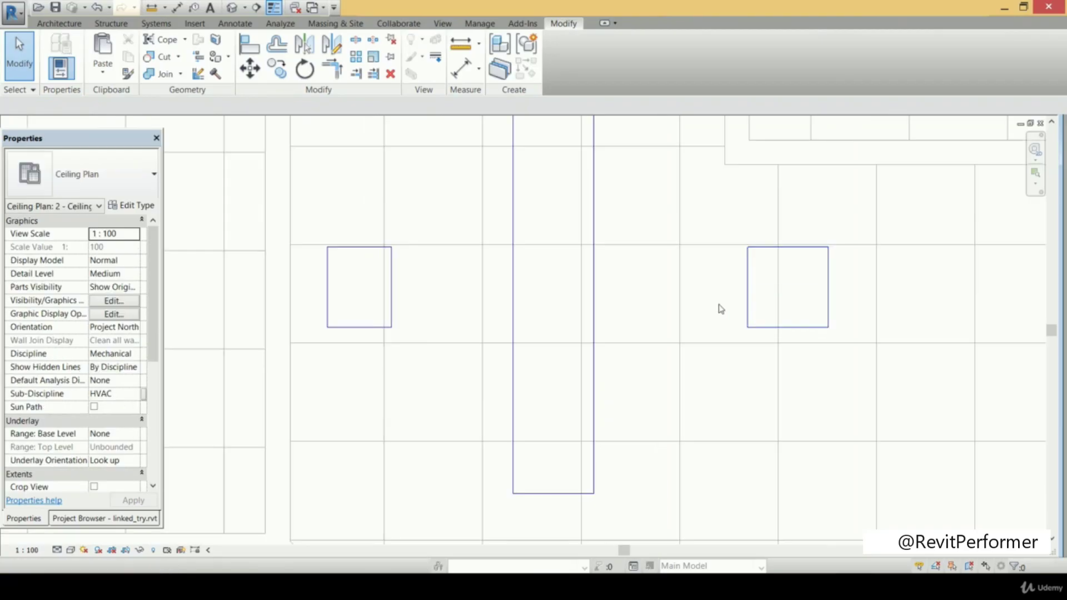
# - Draw a 500 x 200 mm duct at a 2903.2 mm offset across the vertical duct, aligned between the two end pieces with a gap at each side
pyautogui.click(750, 273)
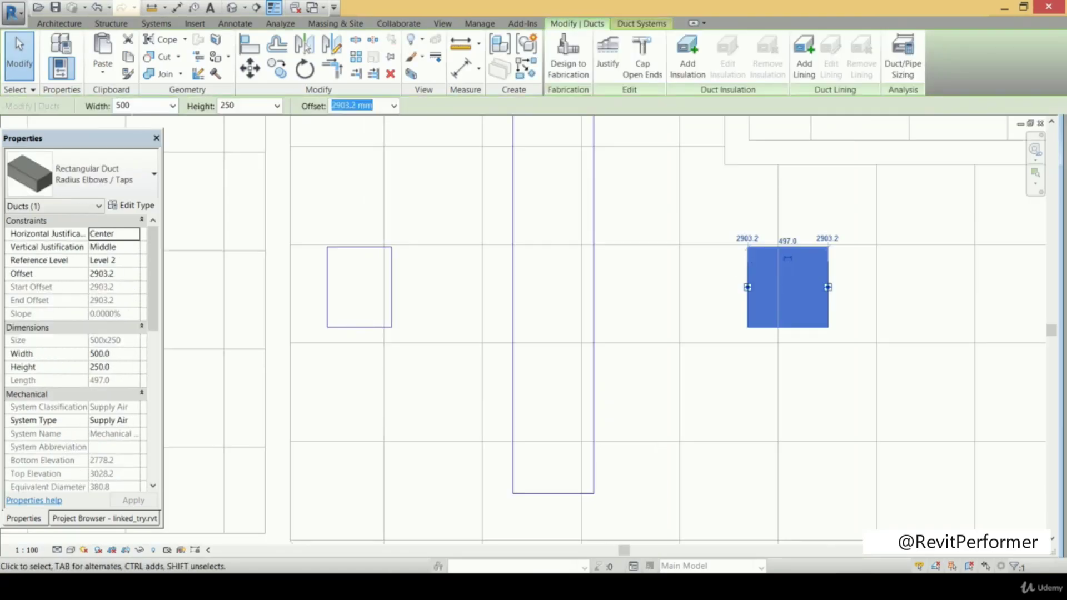
pyautogui.click(253, 109)
pyautogui.click(156, 23)
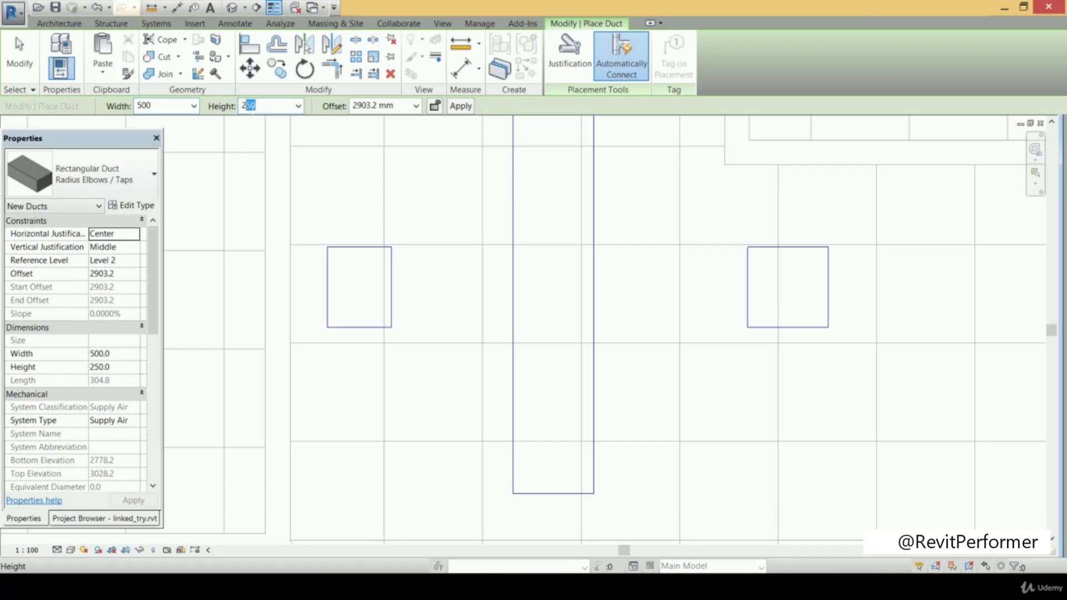
pyautogui.press('Return')
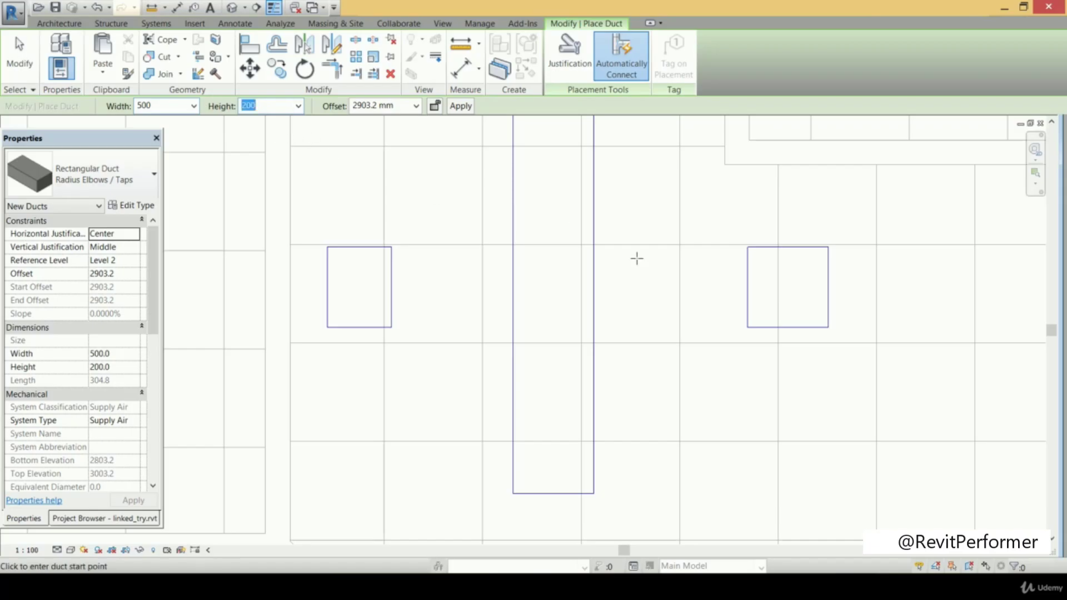
pyautogui.click(709, 290)
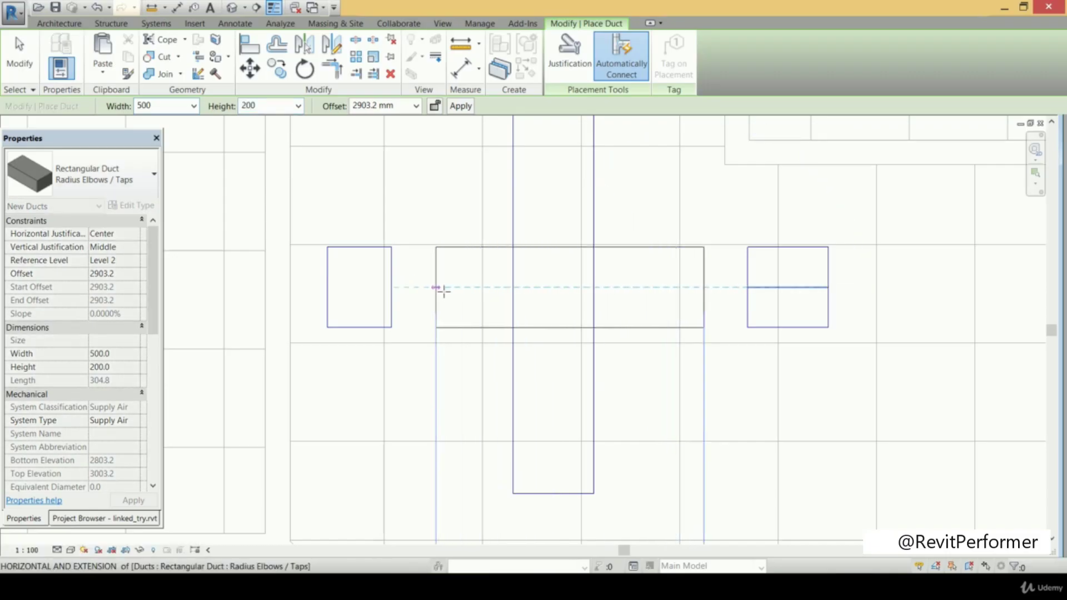
pyautogui.click(436, 287)
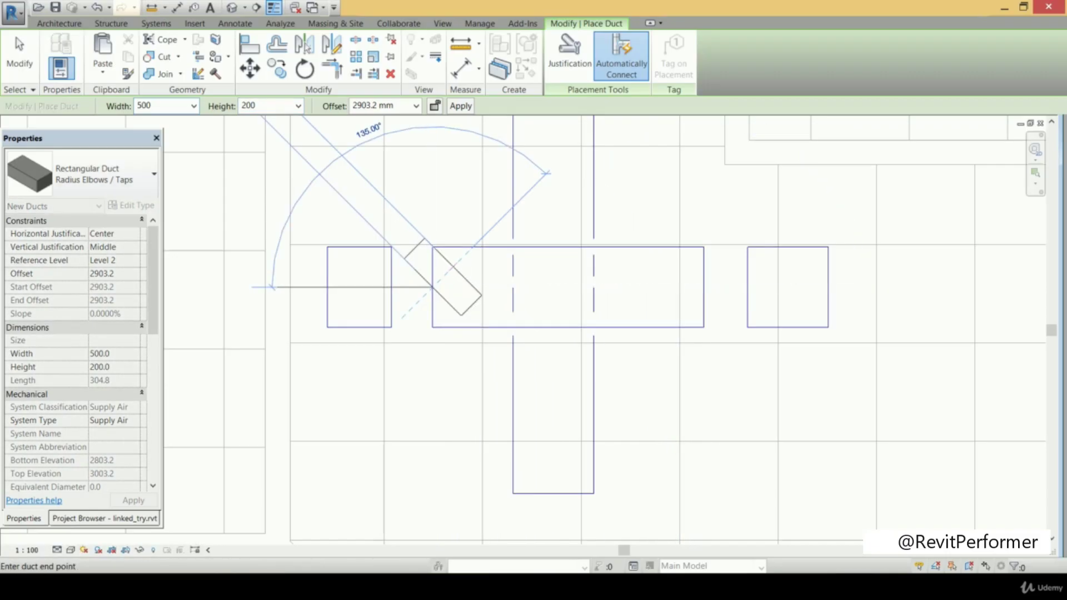
pyautogui.press('Escape')
pyautogui.press('Escape')
pyautogui.scroll(-2, 663, 248)
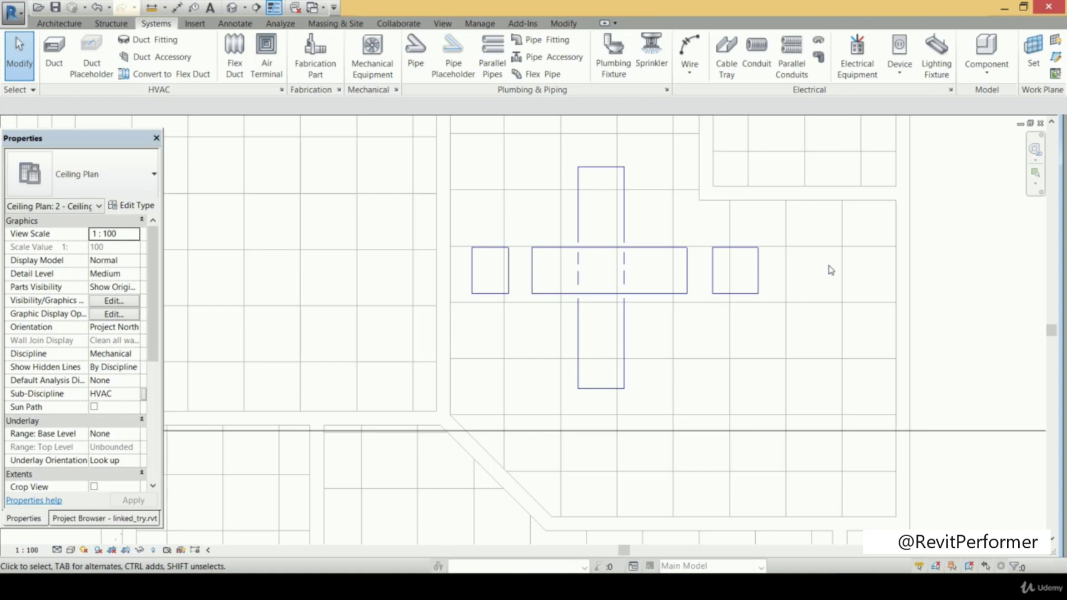
# - End the duct placement and open the section view showing the crossing ducts inside the ceiling void
pyautogui.rightClick(814, 255)
pyautogui.press('Escape')
pyautogui.scroll(-4, 800, 258)
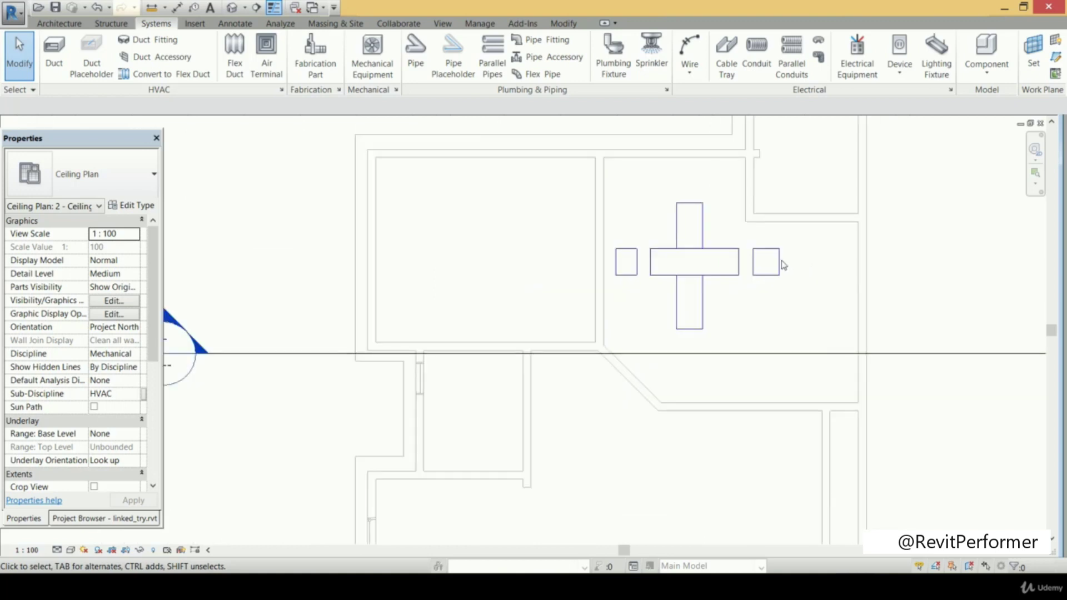
pyautogui.doubleClick(438, 307)
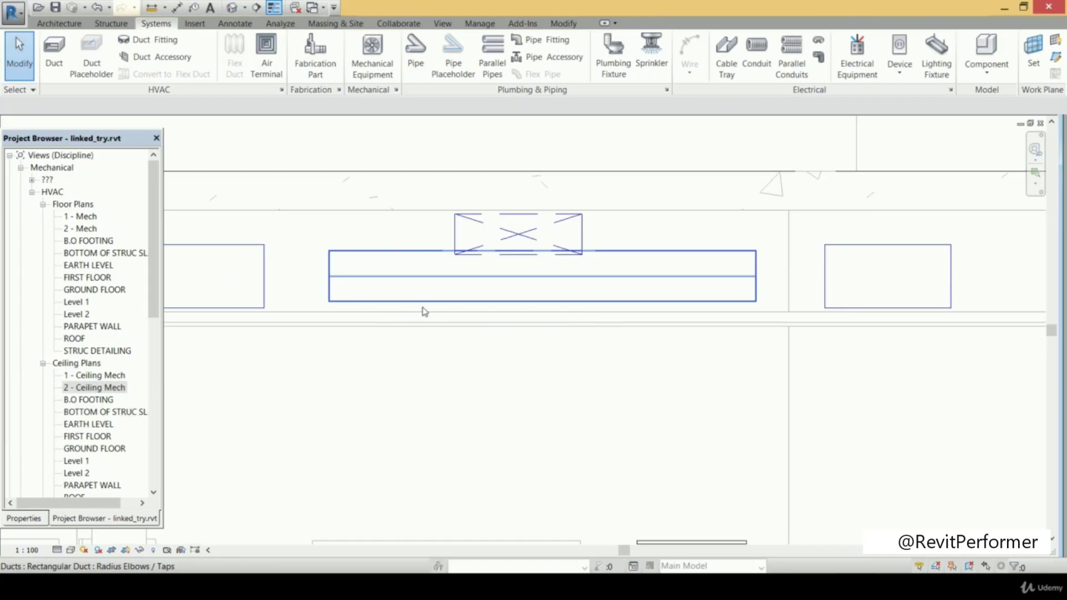
pyautogui.scroll(-1, 265, 304)
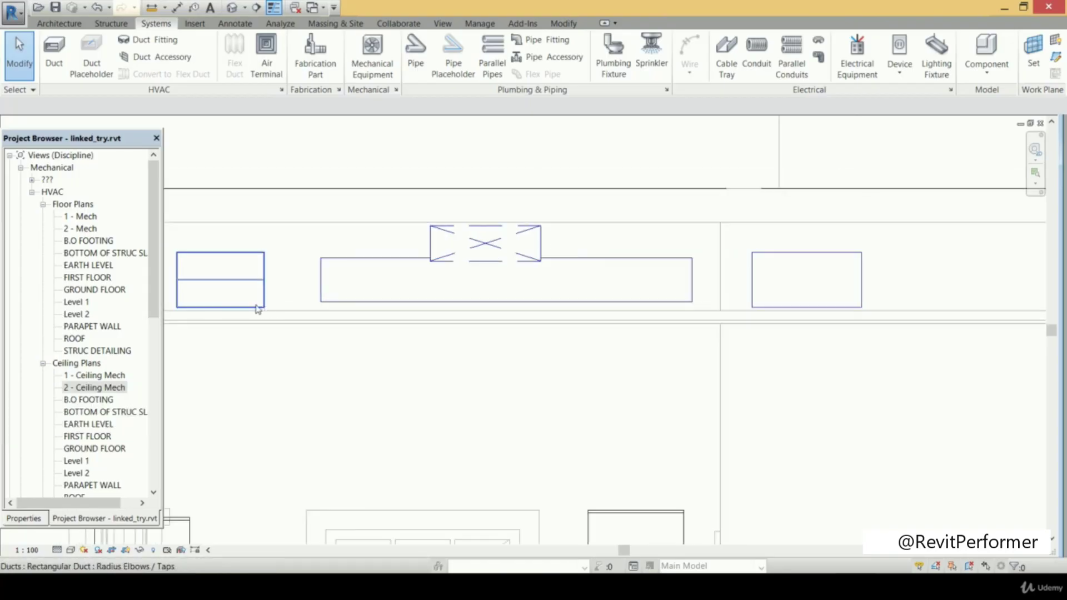
pyautogui.scroll(1, 518, 298)
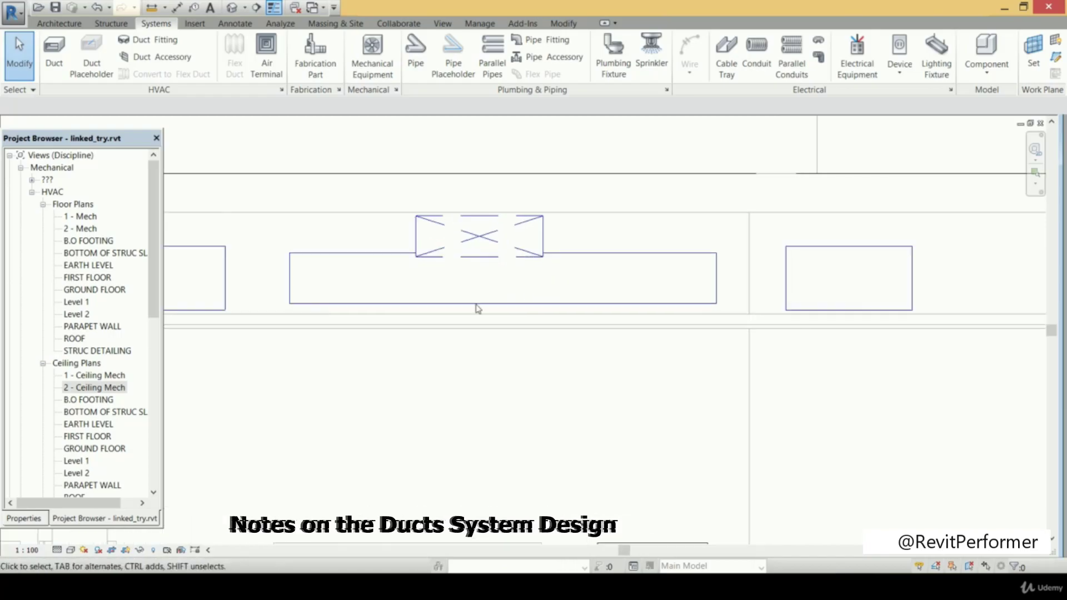
# - Dismiss the save reminder and align the bottom of the middle duct with the bottom of the left end piece
pyautogui.click(469, 310)
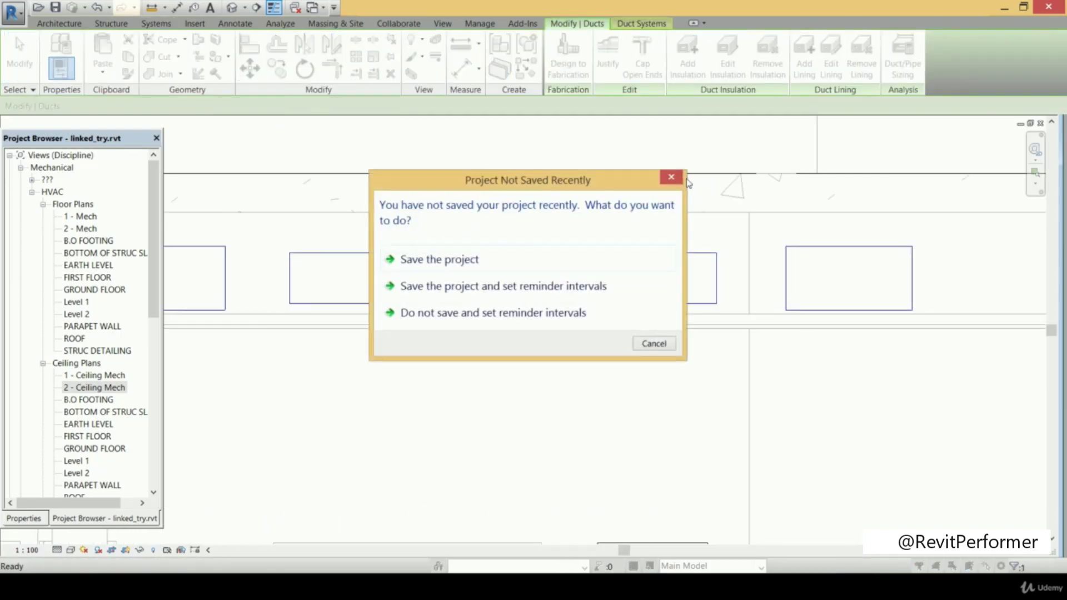
pyautogui.click(671, 177)
pyautogui.press('a')
pyautogui.press('l')
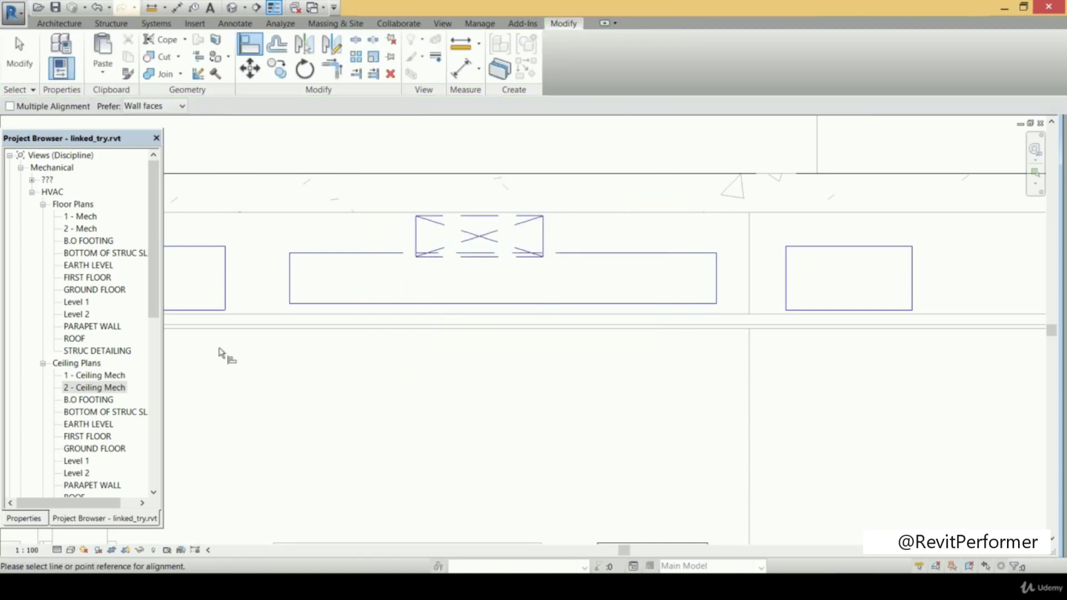
pyautogui.click(212, 311)
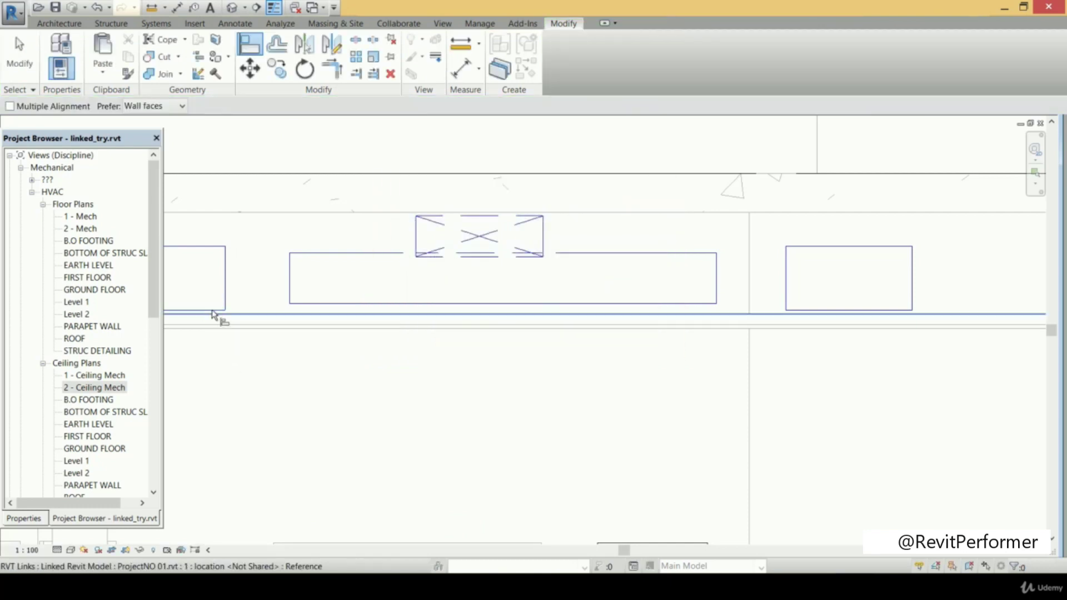
pyautogui.click(338, 304)
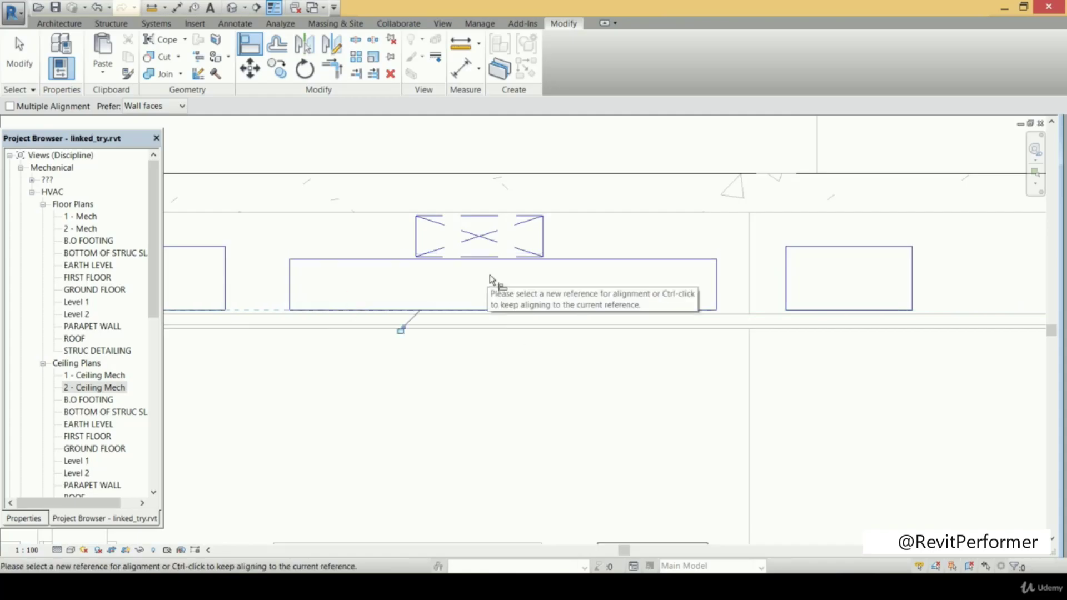
pyautogui.press('Escape')
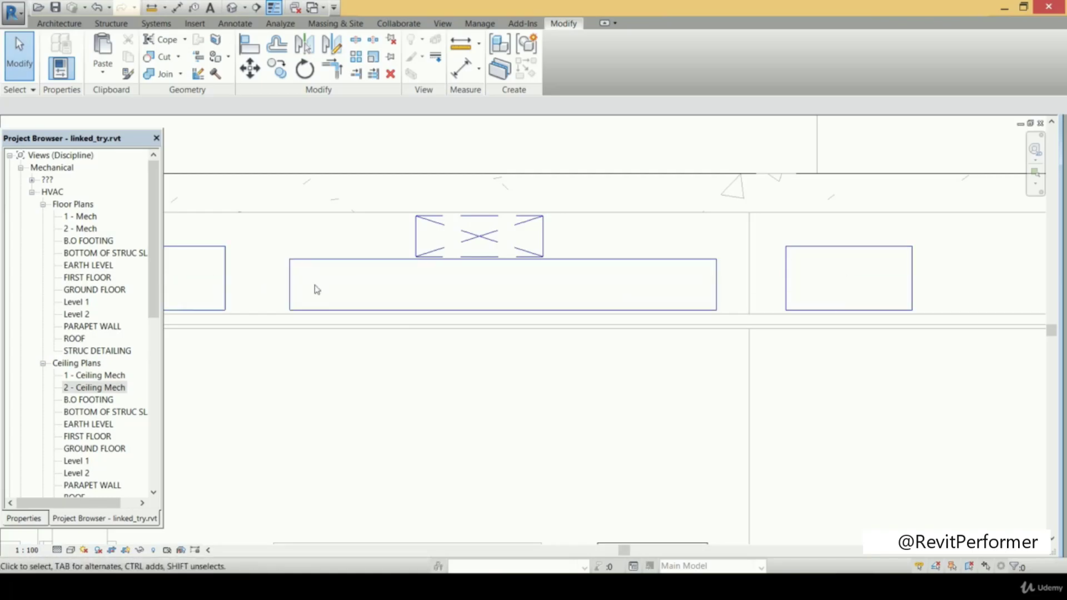
# - Extend both ends of the middle duct to connect it to the two end pieces through transitions
pyautogui.click(718, 285)
pyautogui.moveTo(717, 285); pyautogui.dragTo(788, 291)
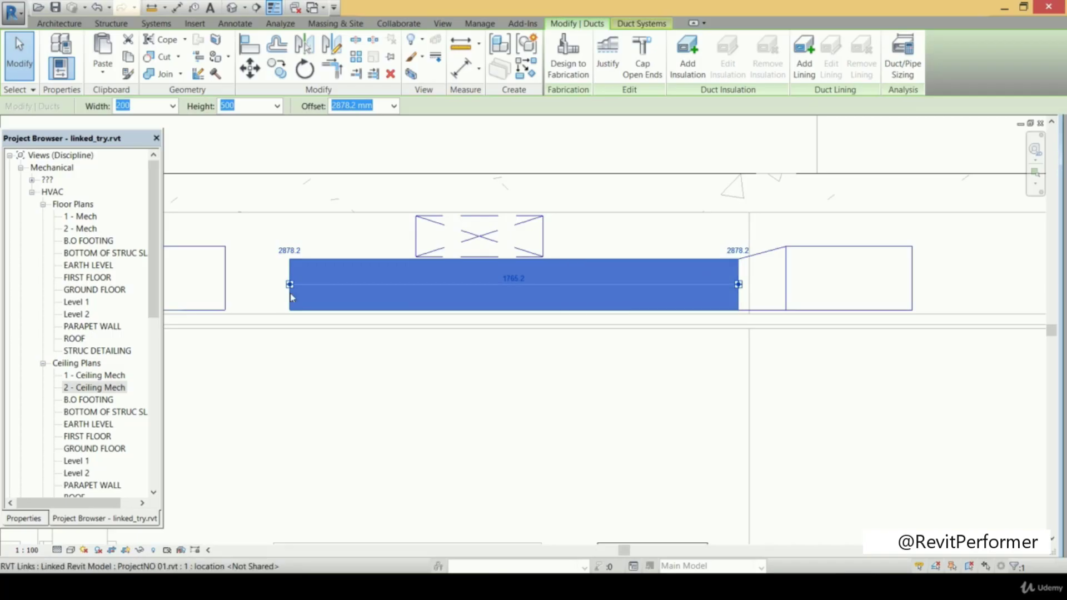
pyautogui.moveTo(289, 285); pyautogui.dragTo(232, 294)
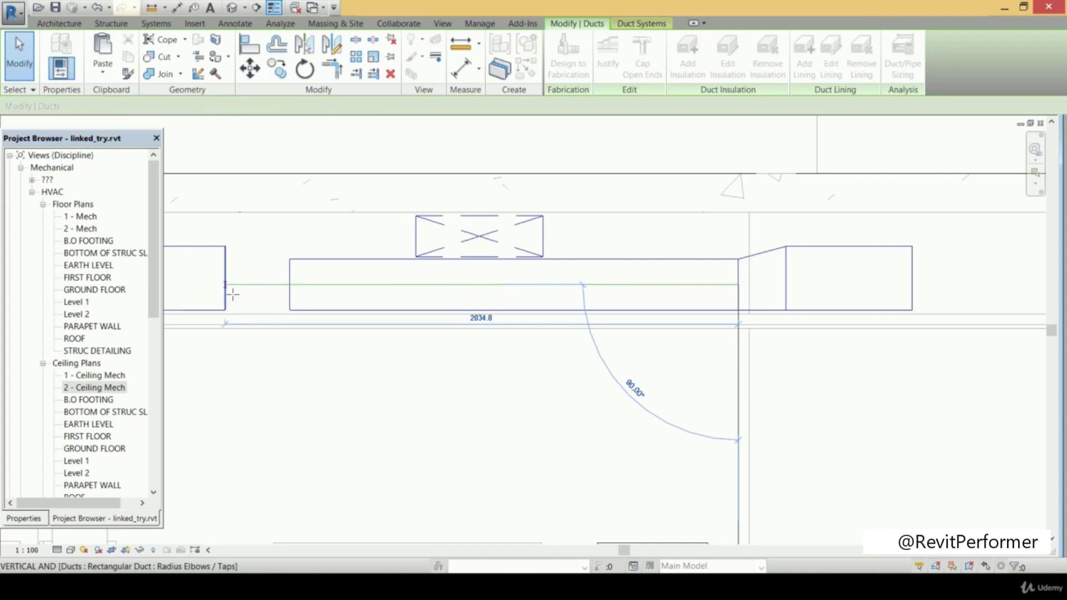
pyautogui.click(310, 236)
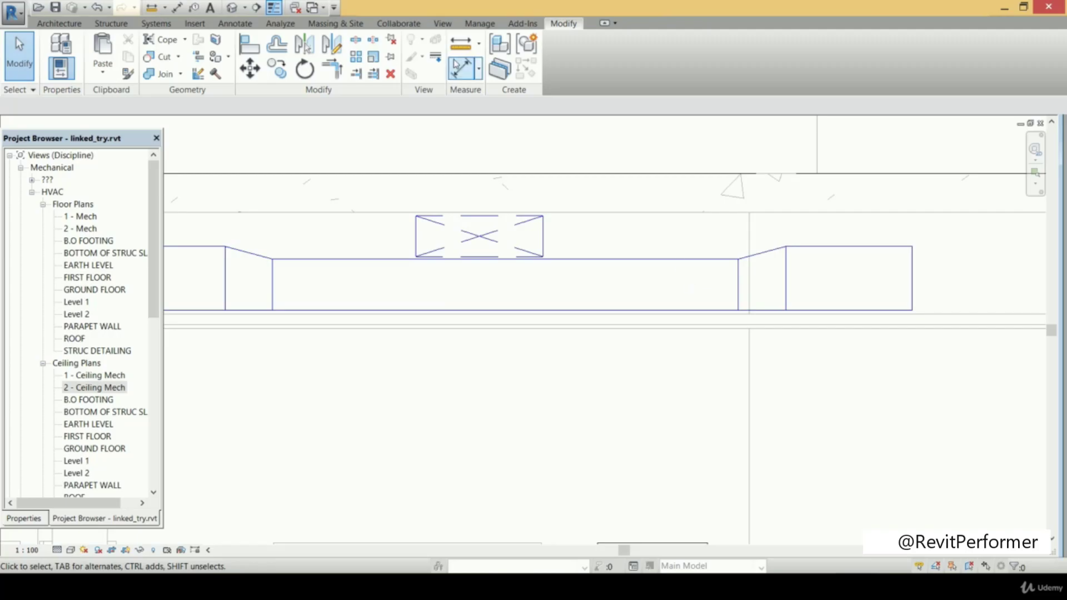
# - Measure the length of the reduced middle duct between its two transitions
pyautogui.click(461, 43)
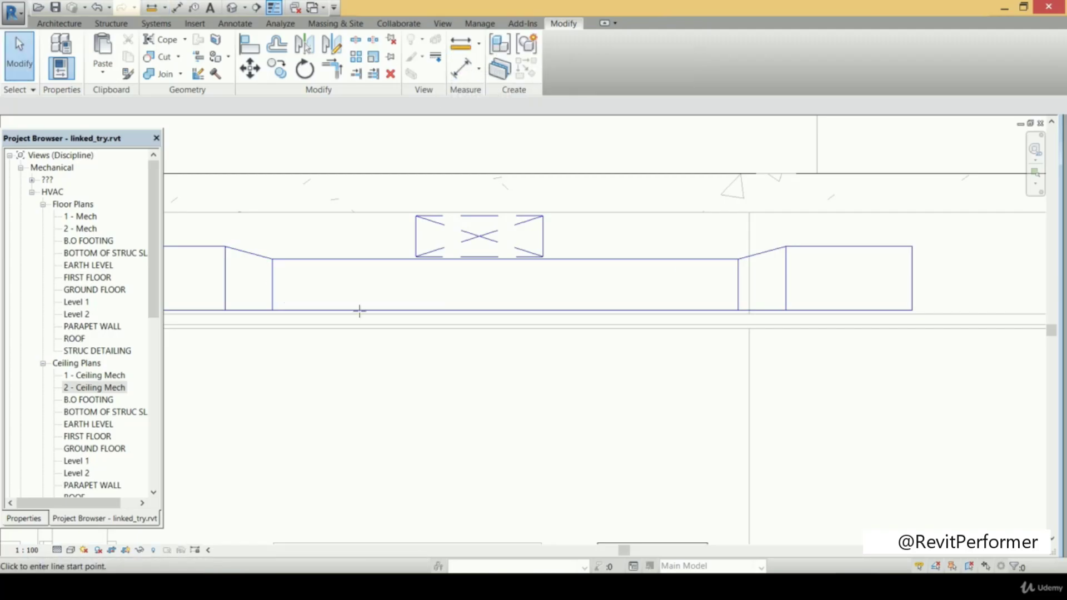
pyautogui.click(272, 309)
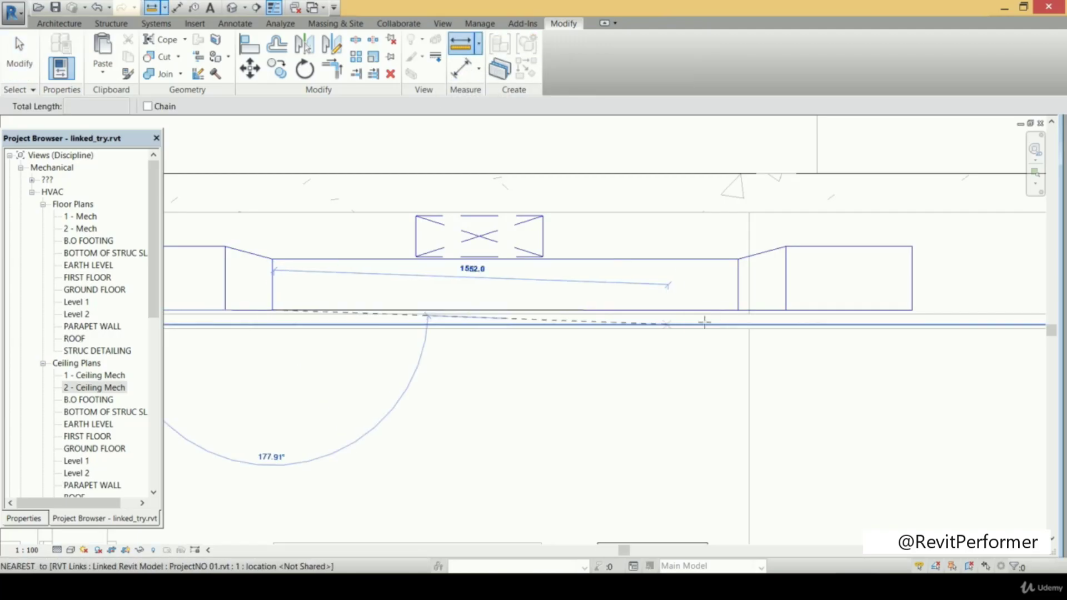
pyautogui.click(738, 310)
pyautogui.scroll(2, 512, 268)
pyautogui.scroll(2, 512, 268)
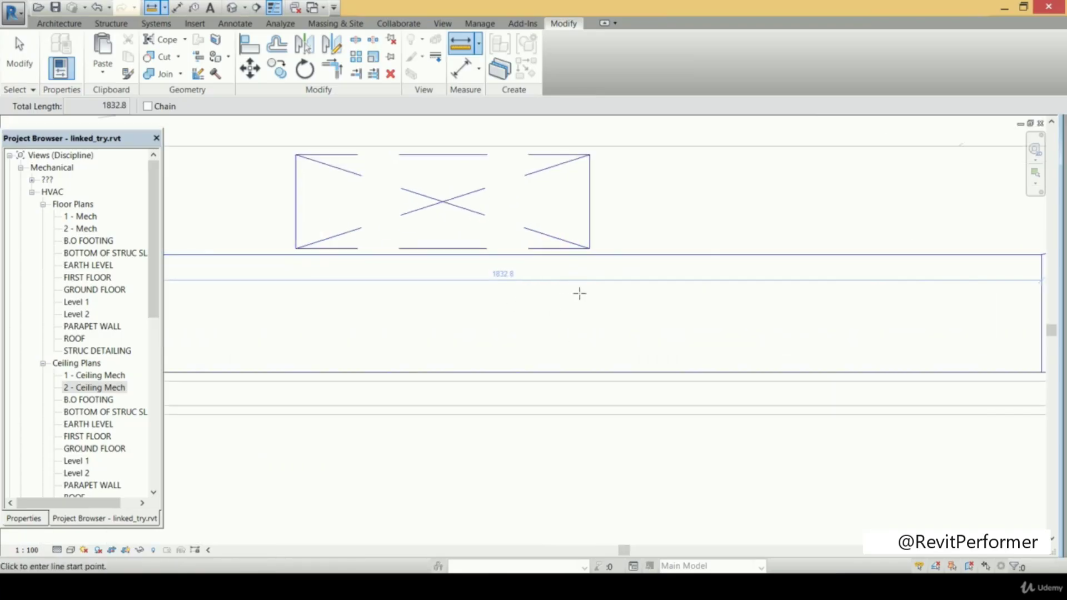
pyautogui.scroll(-2, 580, 294)
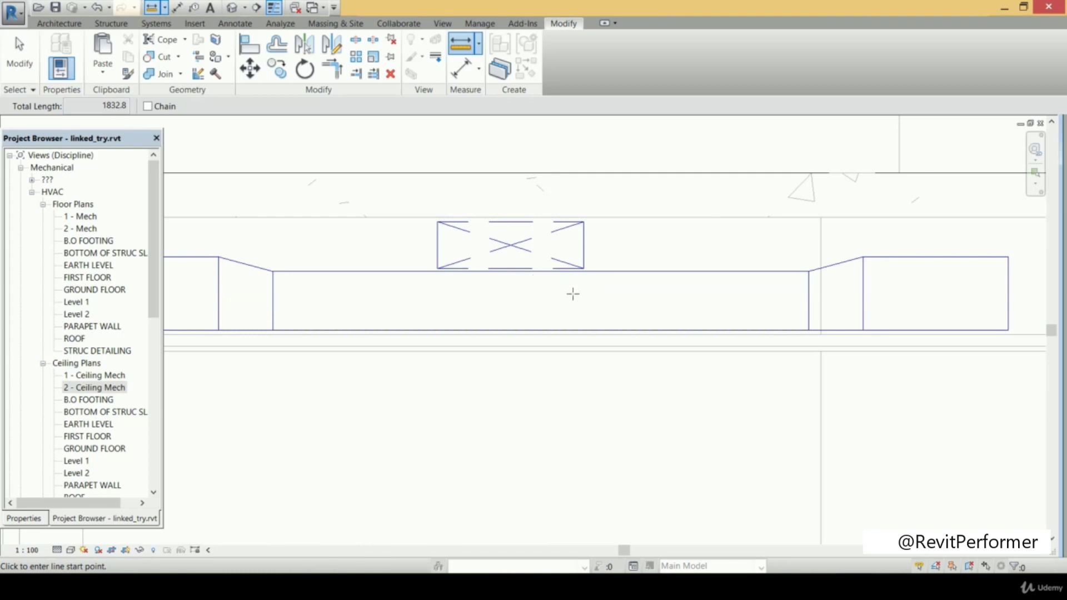
pyautogui.press('Escape')
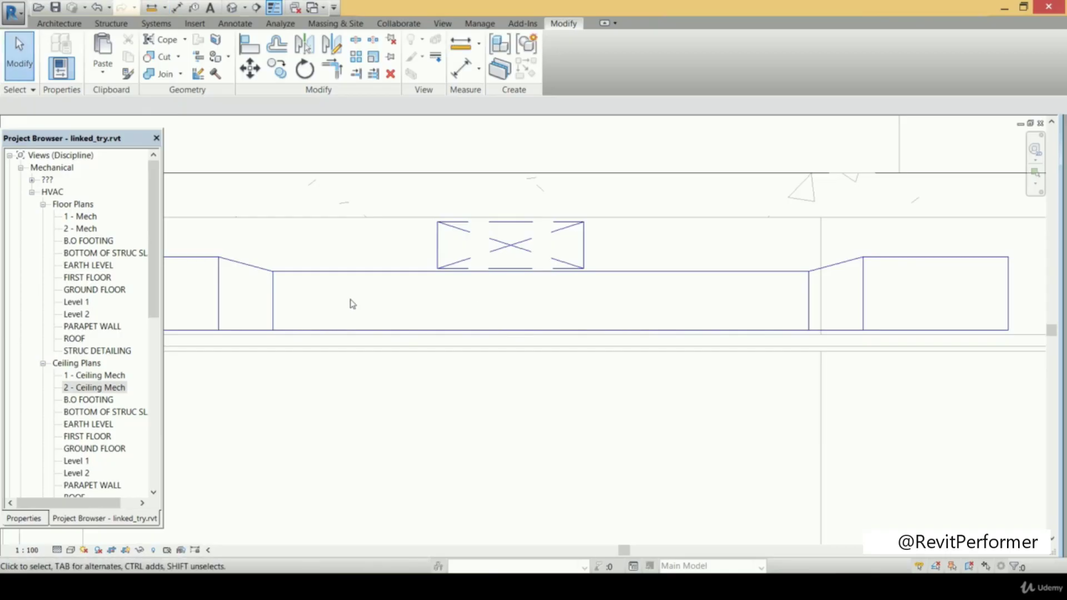
# - Review the available angle types for the left rectangular transition without changing it
pyautogui.click(258, 278)
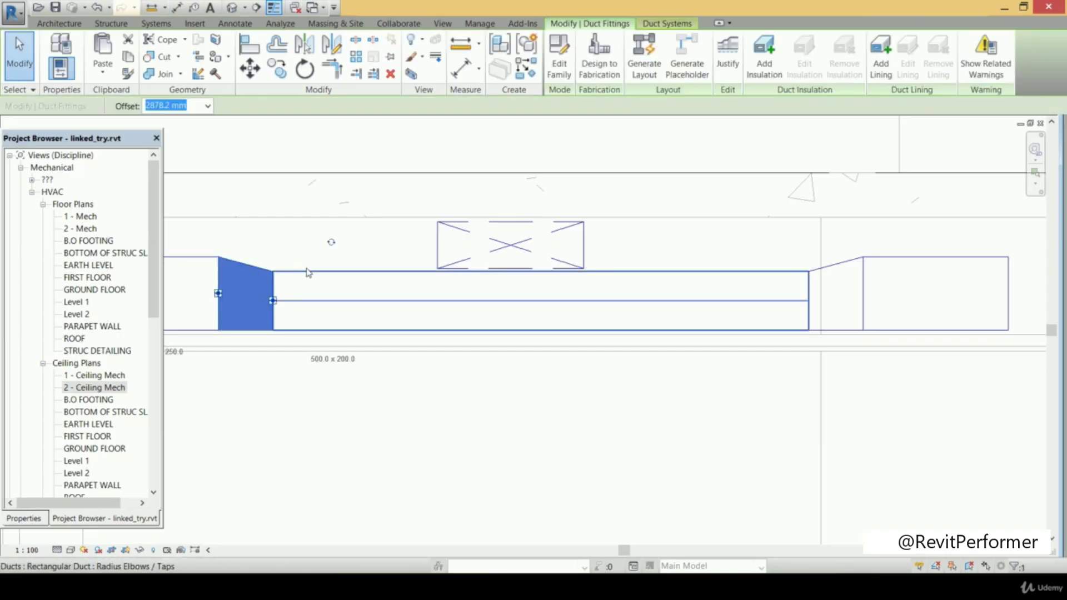
pyautogui.click(39, 515)
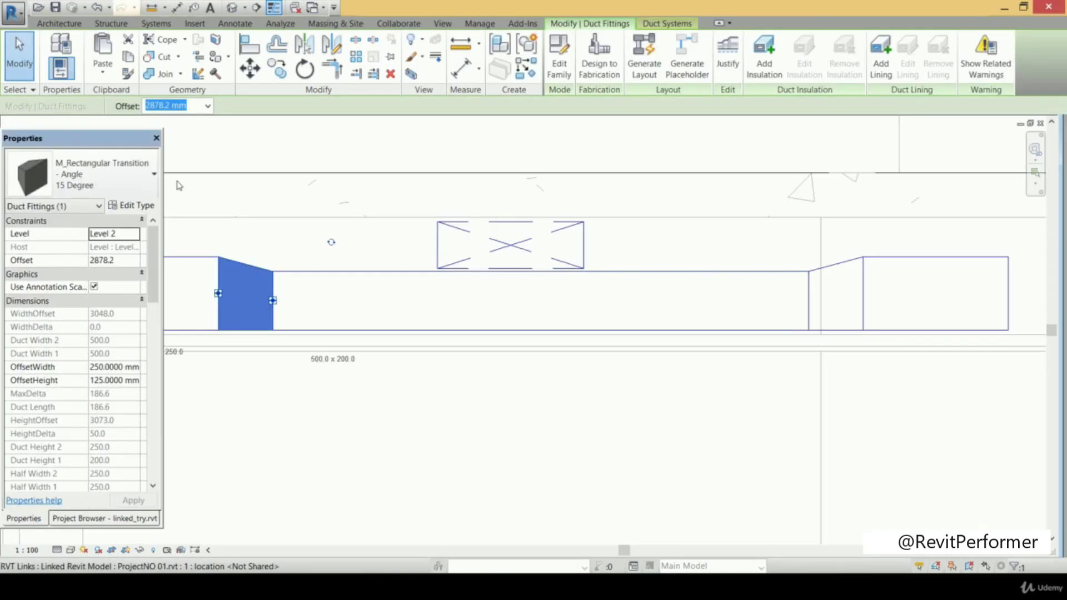
pyautogui.click(139, 174)
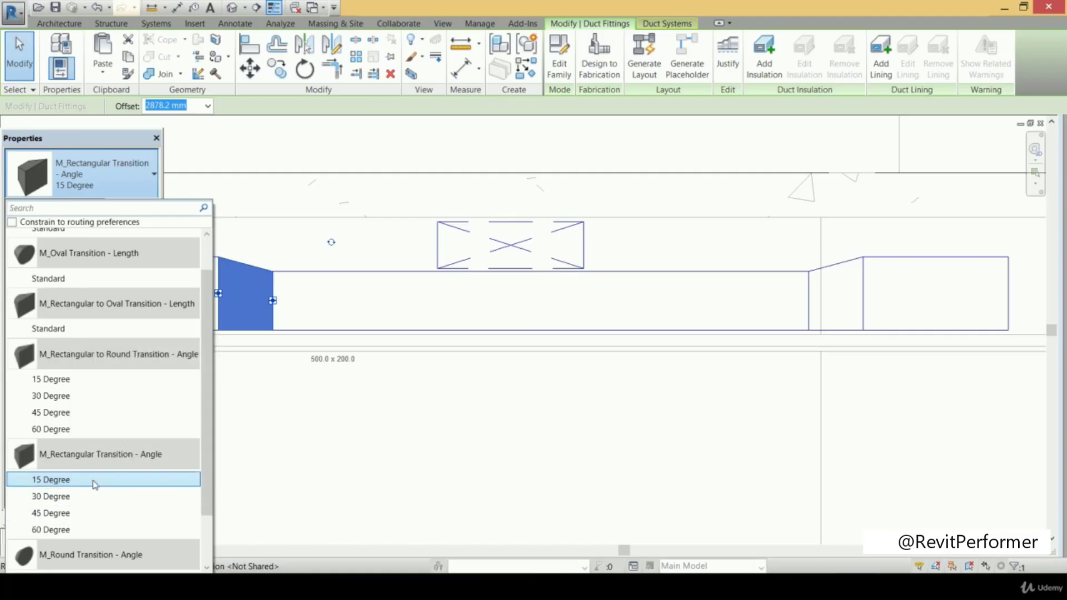
pyautogui.click(449, 414)
pyautogui.click(440, 395)
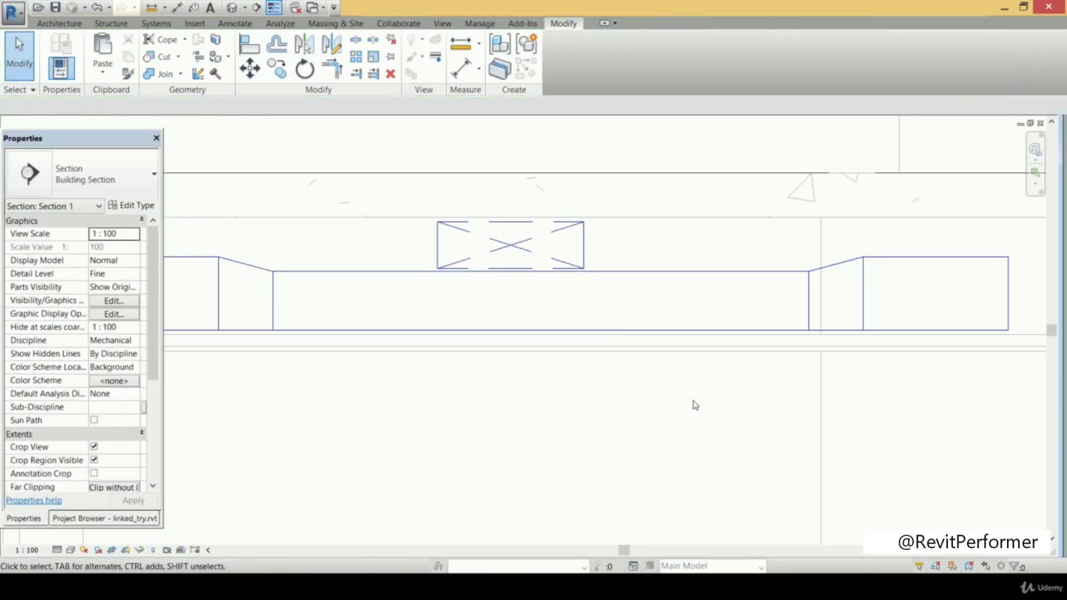
# - Examine in the section the clearances between the two crossing ducts, the ceiling below and the slab above
pyautogui.scroll(-1, 626, 284)
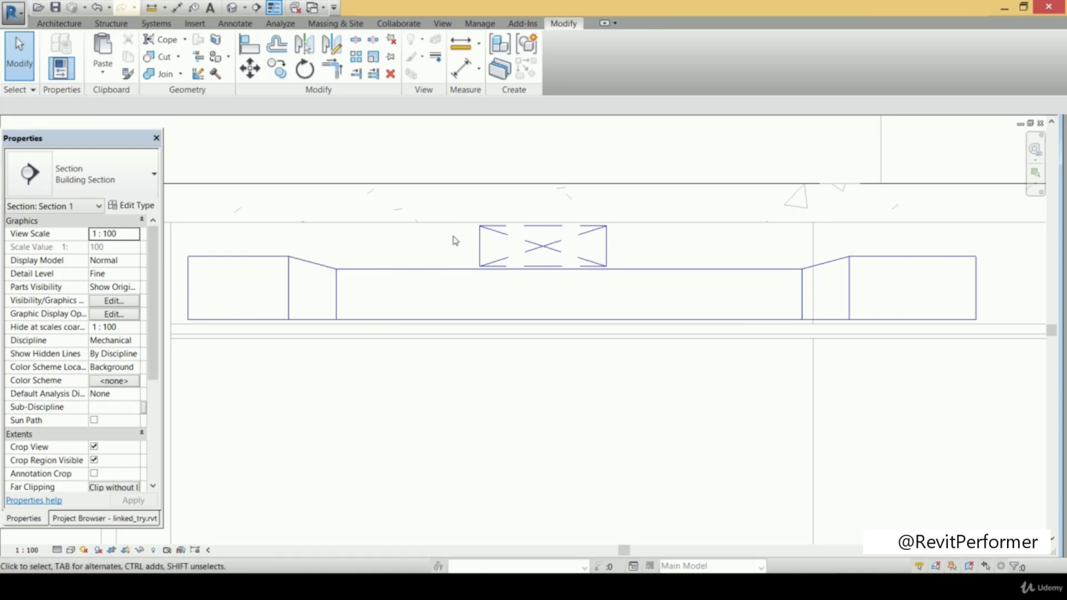
pyautogui.scroll(5, 424, 326)
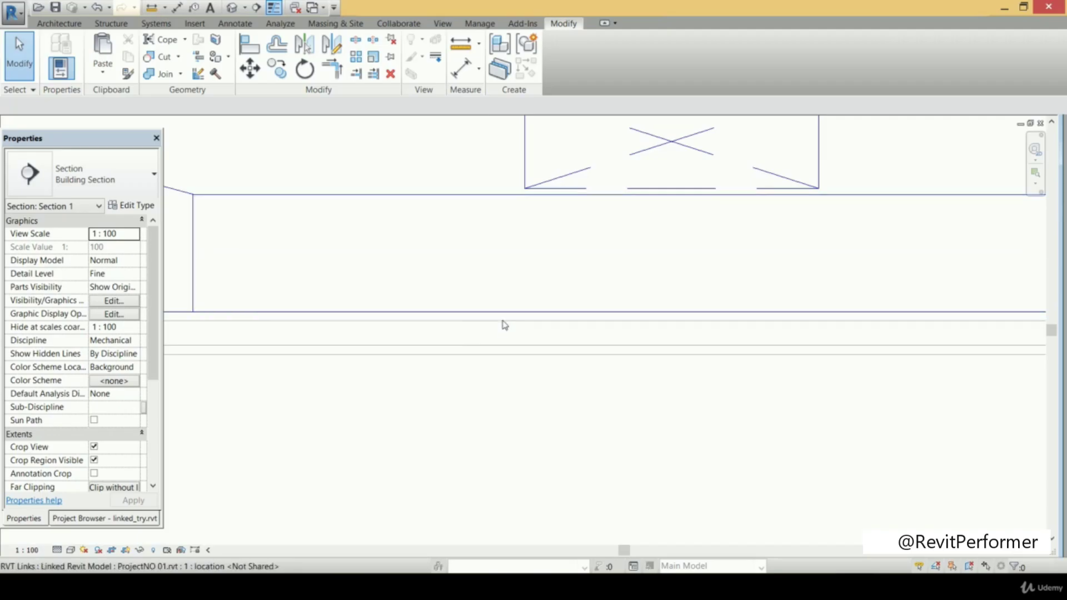
pyautogui.scroll(3, 505, 314)
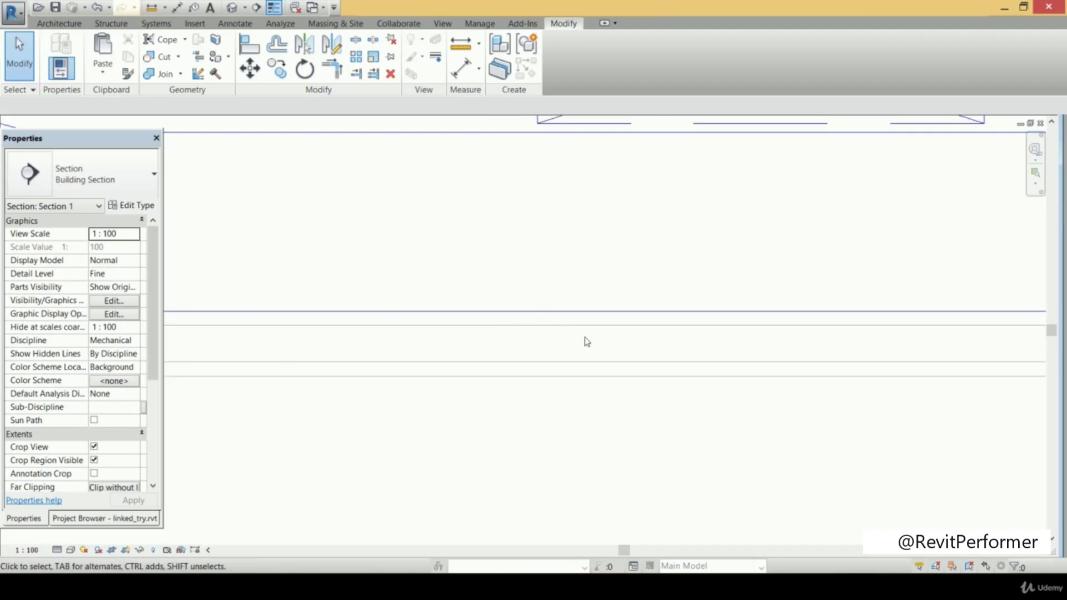
pyautogui.scroll(-3, 651, 288)
pyautogui.moveTo(670, 262); pyautogui.dragTo(648, 331, button='middle')
pyautogui.scroll(2, 614, 214)
pyautogui.scroll(2, 614, 214)
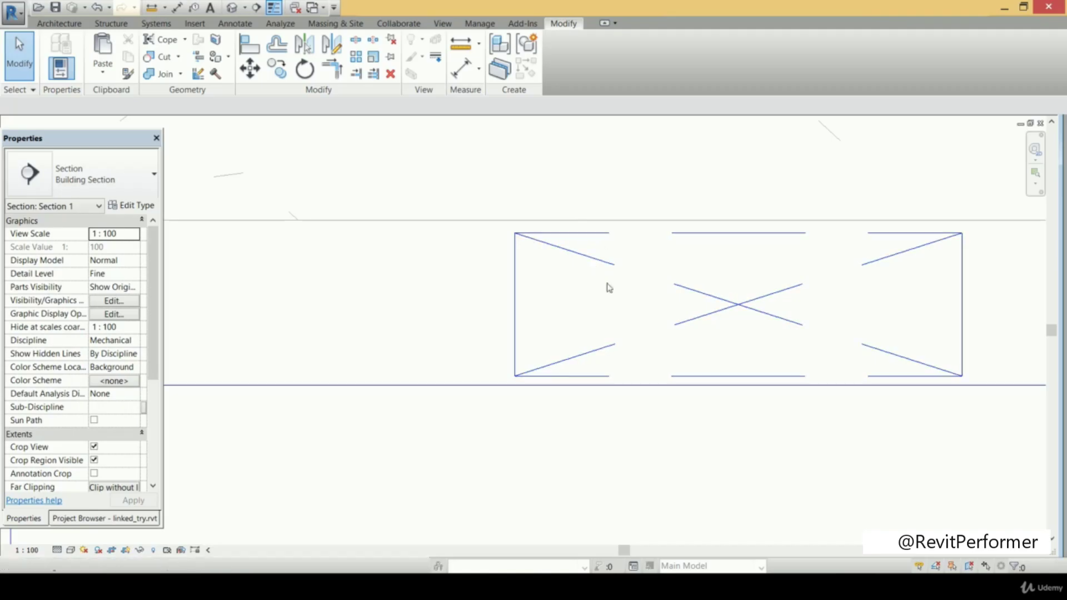
pyautogui.scroll(-1, 605, 335)
pyautogui.scroll(3, 611, 368)
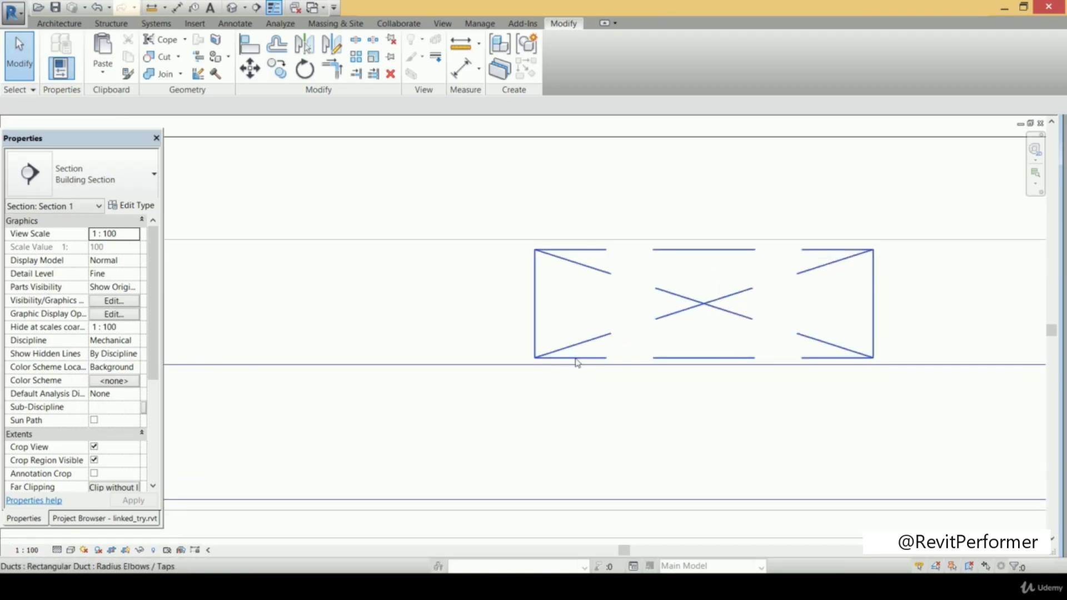
pyautogui.scroll(-5, 639, 347)
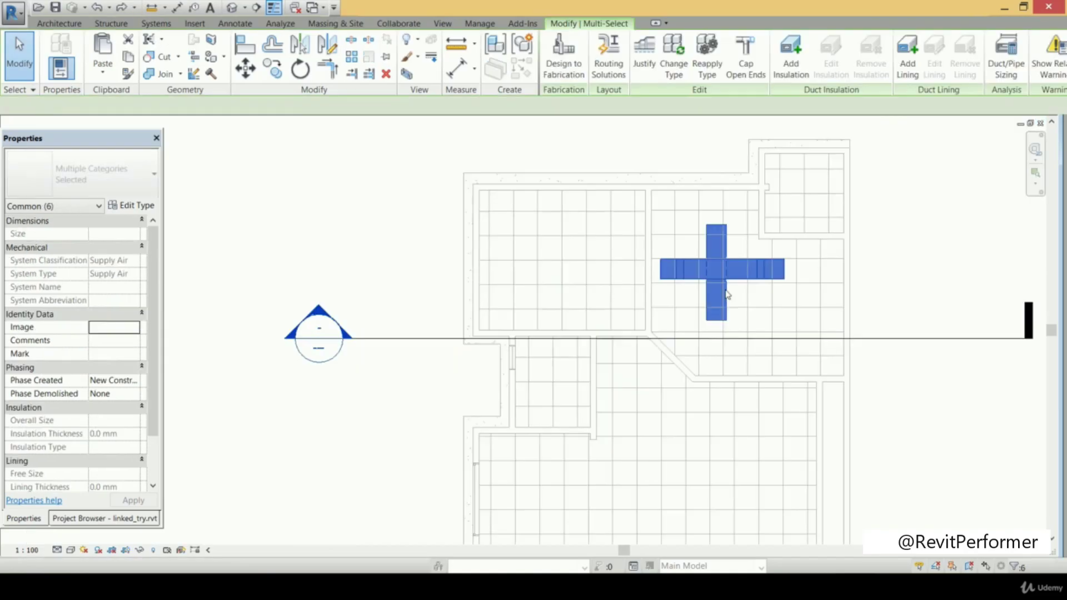
# - Isolate the selected crossing ducts in a 3D selection box and inspect the crossing from the front
pyautogui.click(407, 73)
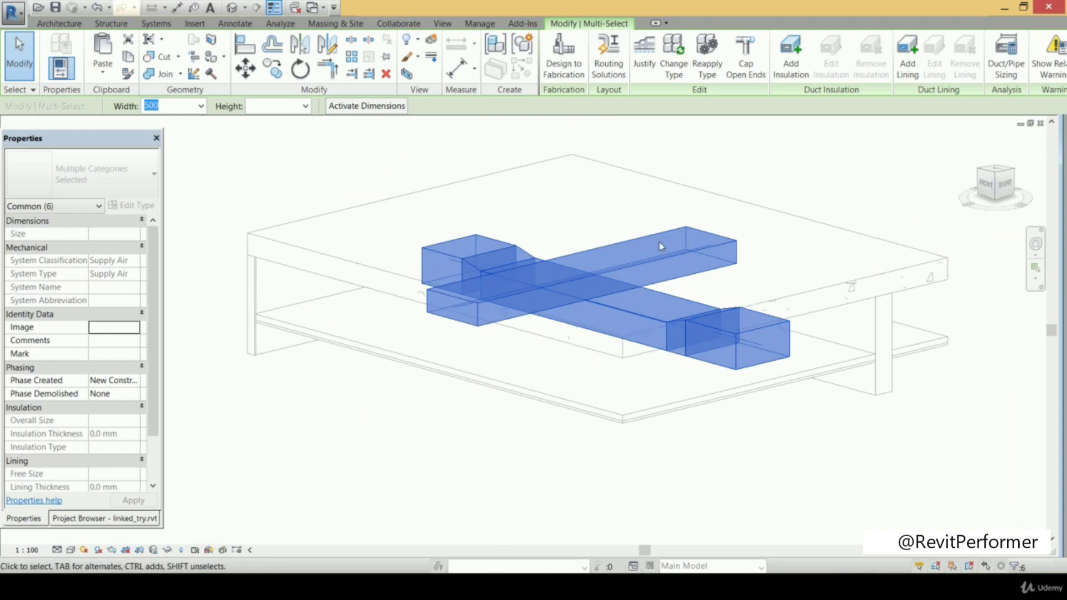
pyautogui.scroll(4, 698, 347)
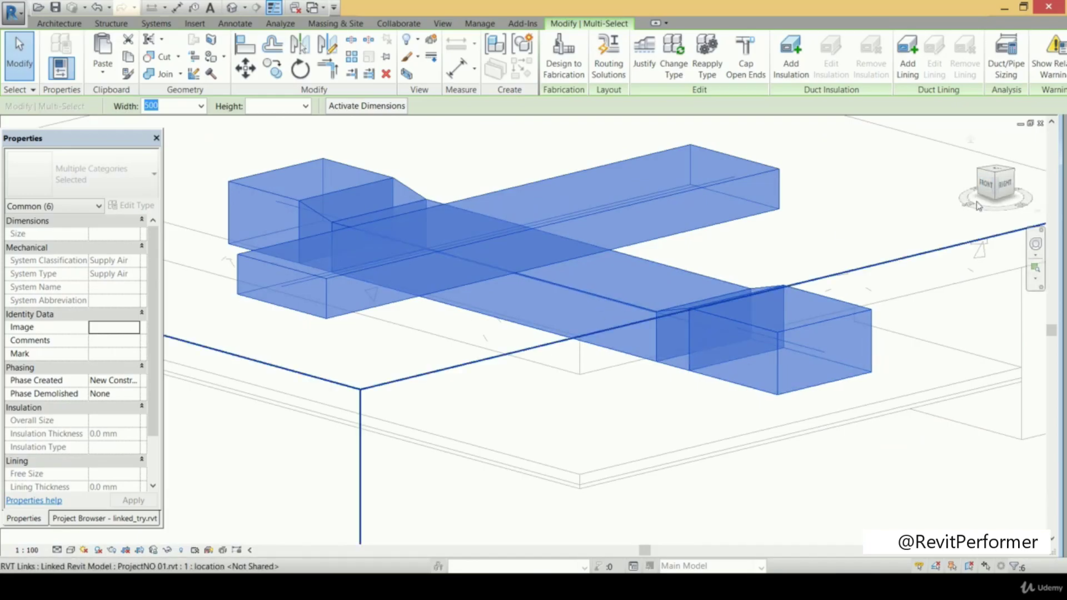
pyautogui.click(986, 184)
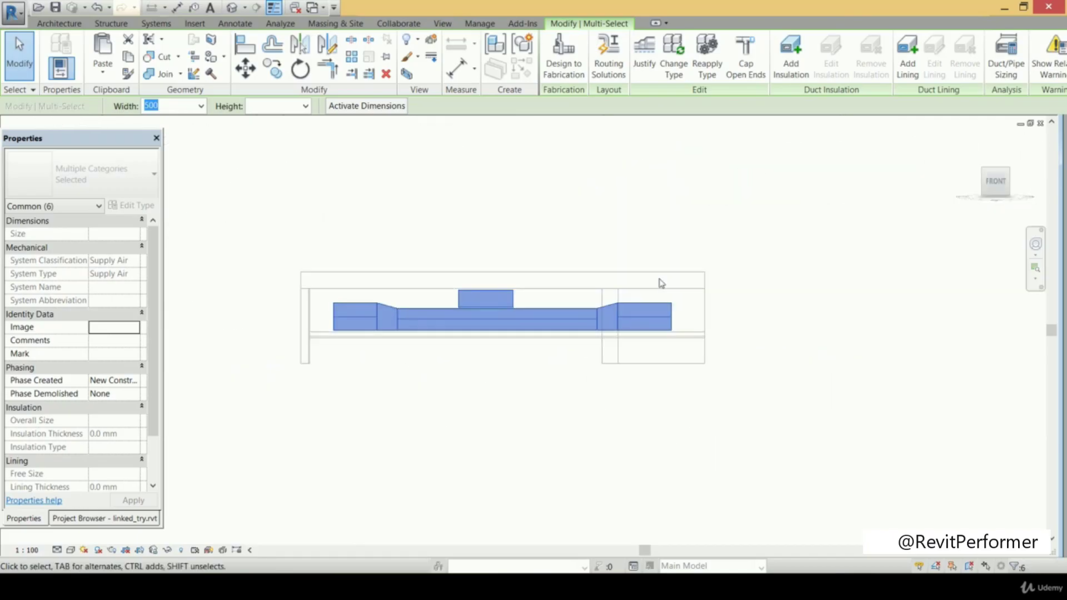
pyautogui.scroll(3, 516, 344)
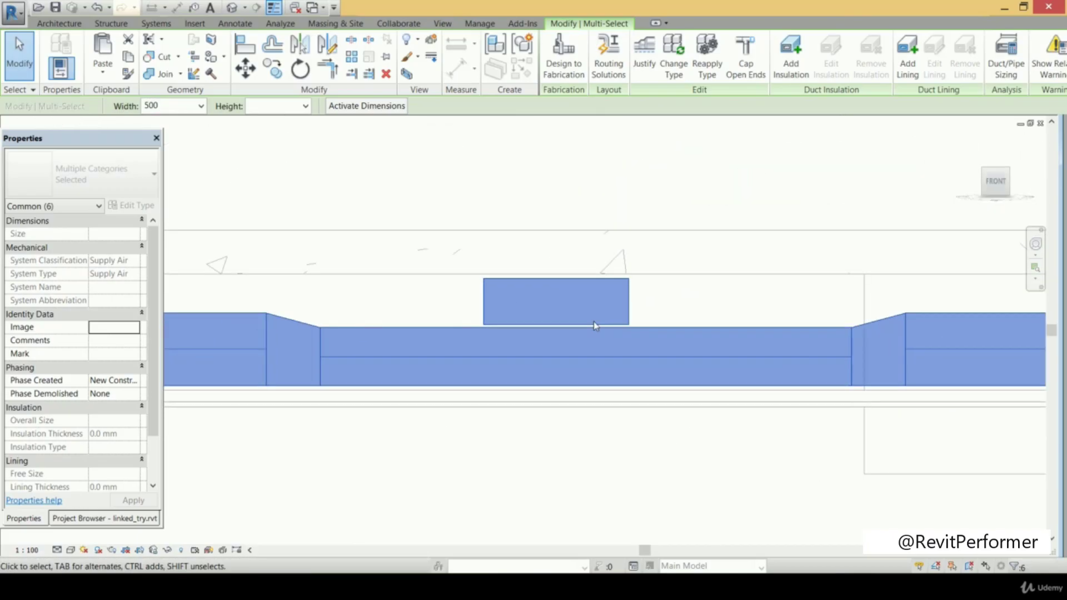
pyautogui.scroll(-2, 593, 321)
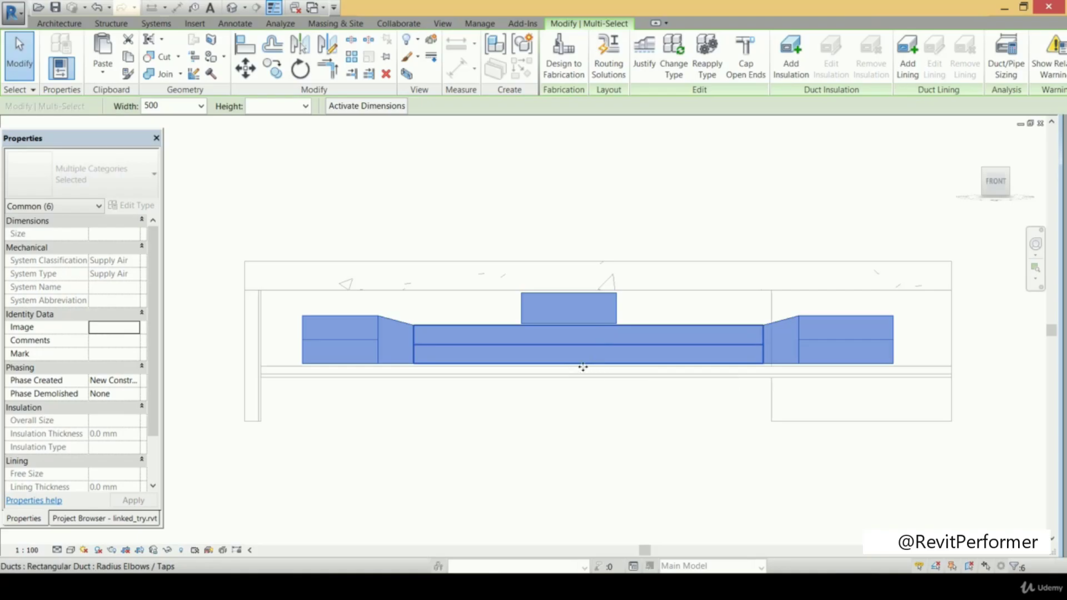
# - Close the 3D view and open the 1 - Ceiling Mech ceiling plan
pyautogui.click(1041, 124)
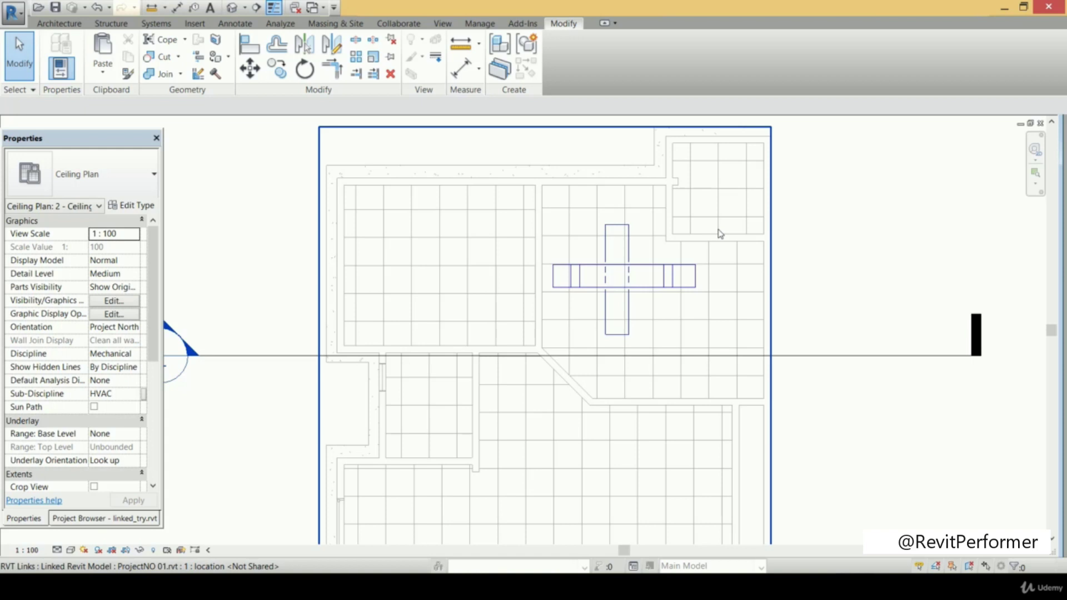
pyautogui.press('Escape')
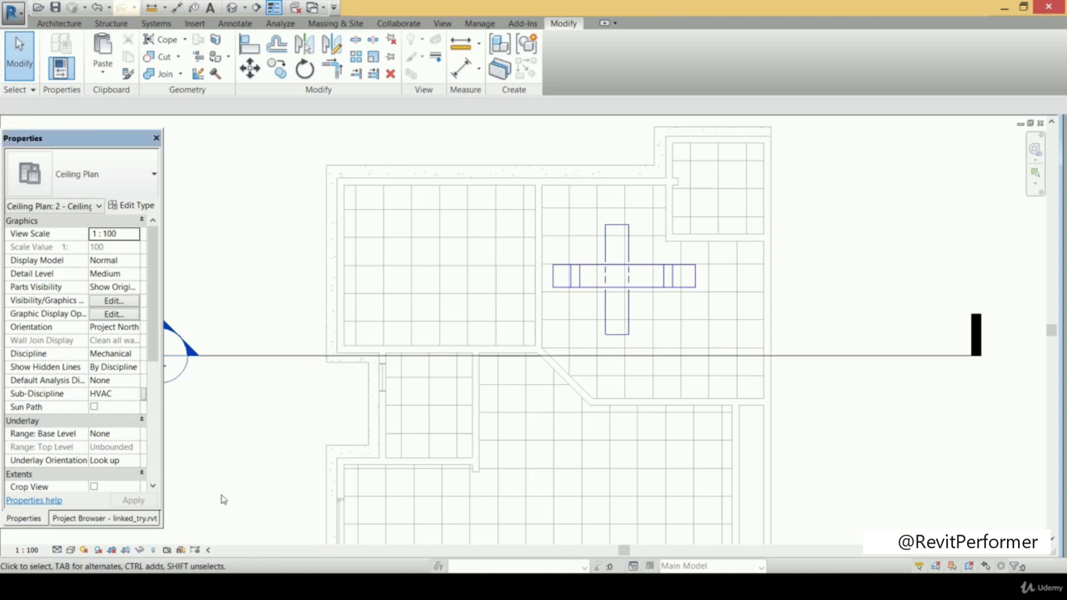
pyautogui.click(105, 518)
pyautogui.doubleClick(97, 375)
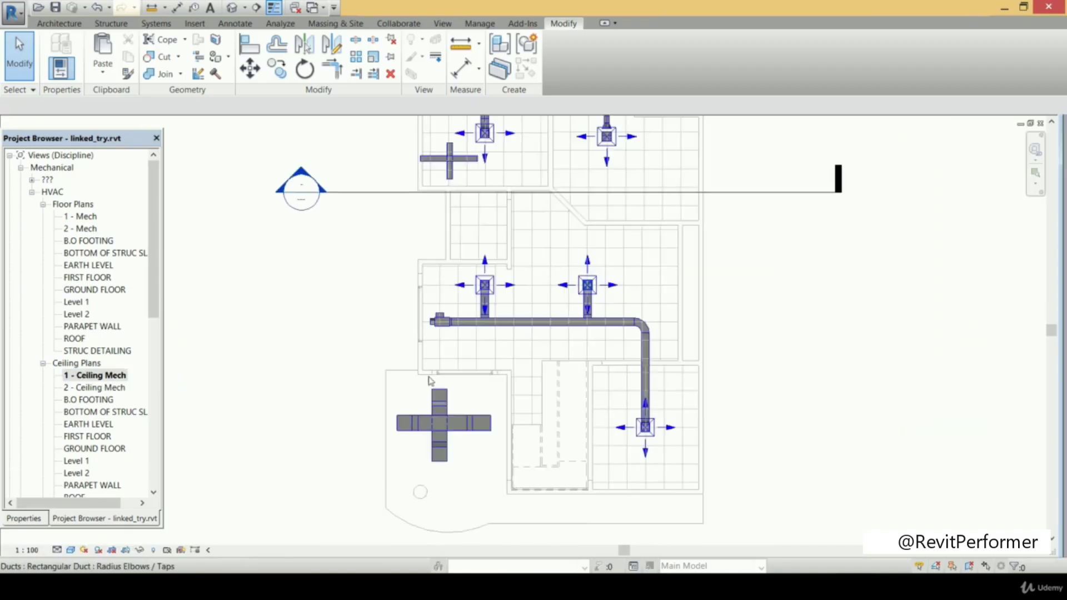
# - Select the crossing test ducts in the ceiling plan and isolate them in a 3D selection box
pyautogui.moveTo(440, 362); pyautogui.dragTo(457, 283, button='middle')
pyautogui.scroll(5, 409, 328)
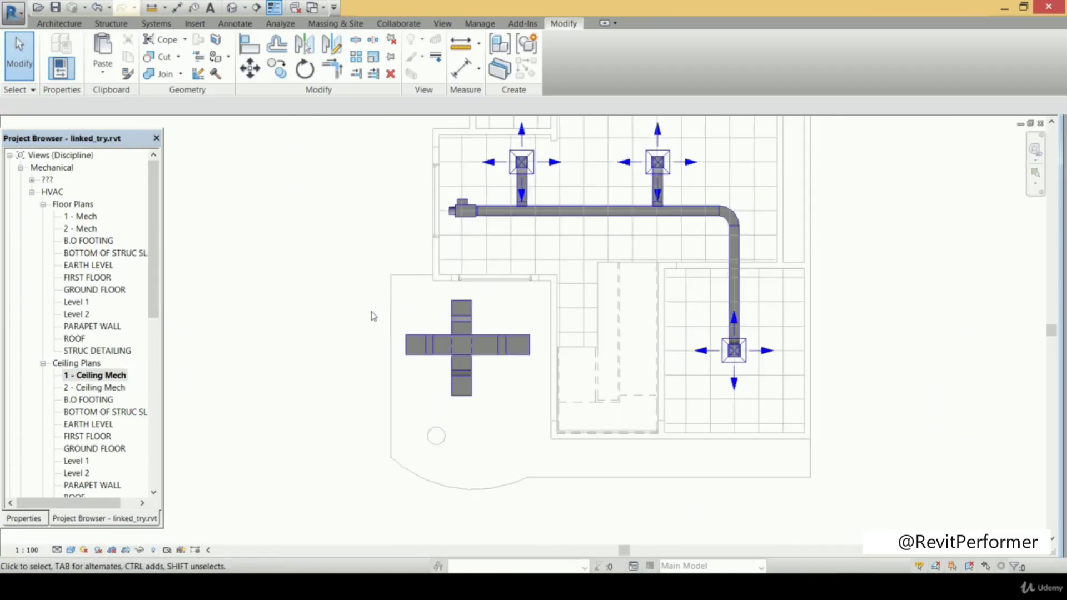
pyautogui.scroll(1, 381, 313)
pyautogui.moveTo(353, 250); pyautogui.dragTo(705, 500)
pyautogui.click(408, 75)
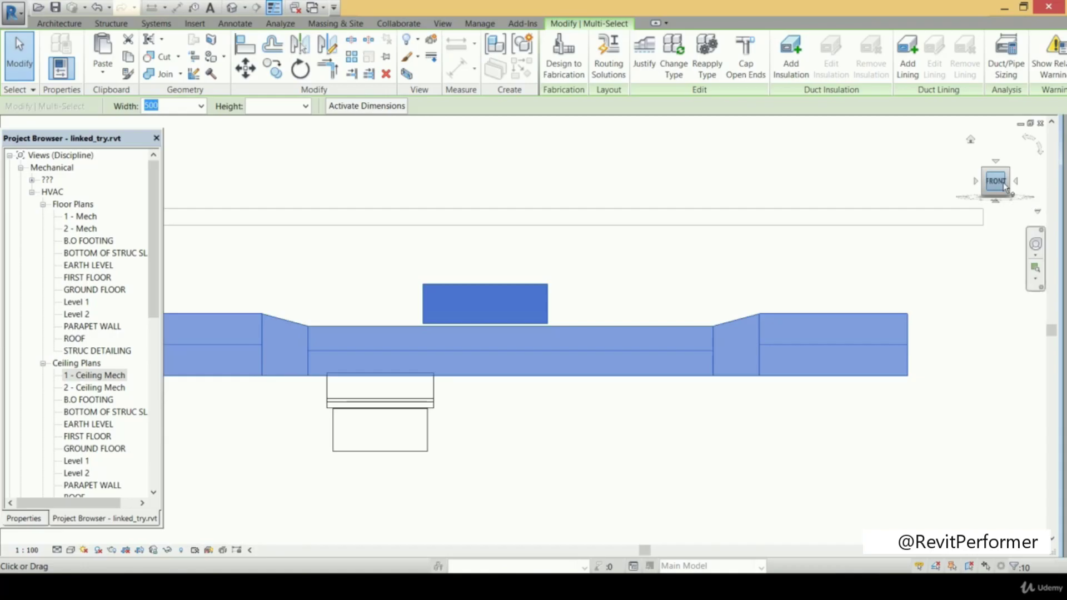
# - Inspect the transitions and the clearance between the two crossing ducts in 3D from the front and from the front-right corner
pyautogui.click(1003, 194)
pyautogui.click(997, 189)
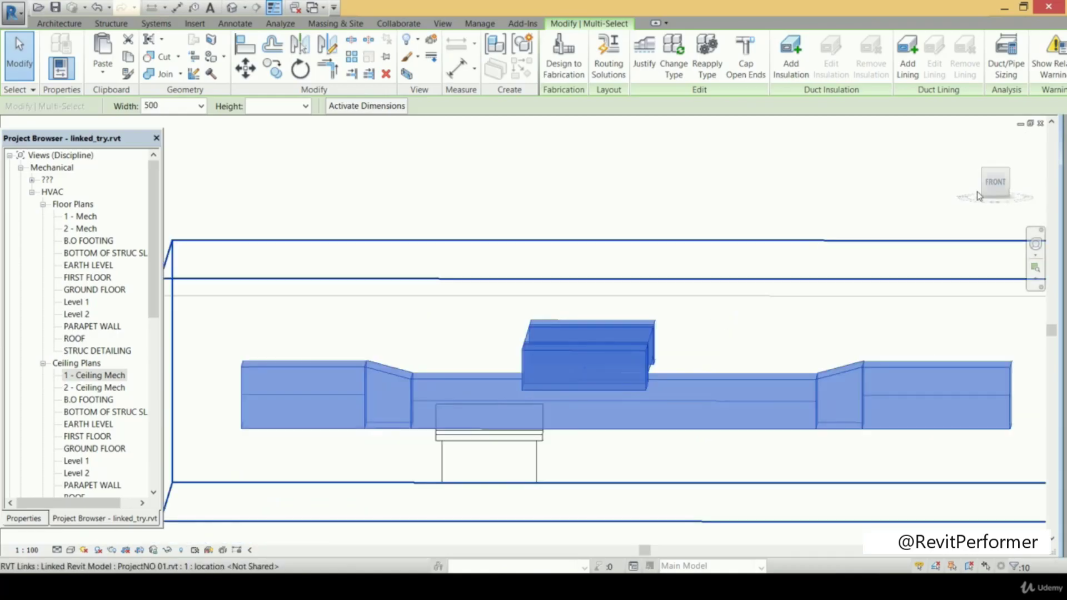
pyautogui.click(1002, 195)
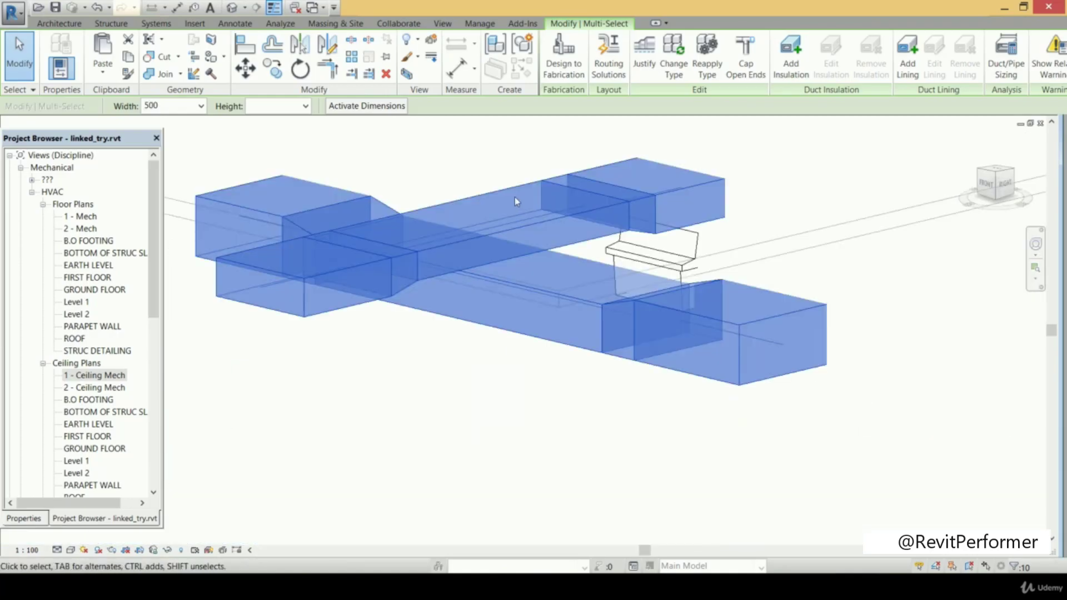
pyautogui.scroll(3, 515, 197)
pyautogui.scroll(-3, 584, 194)
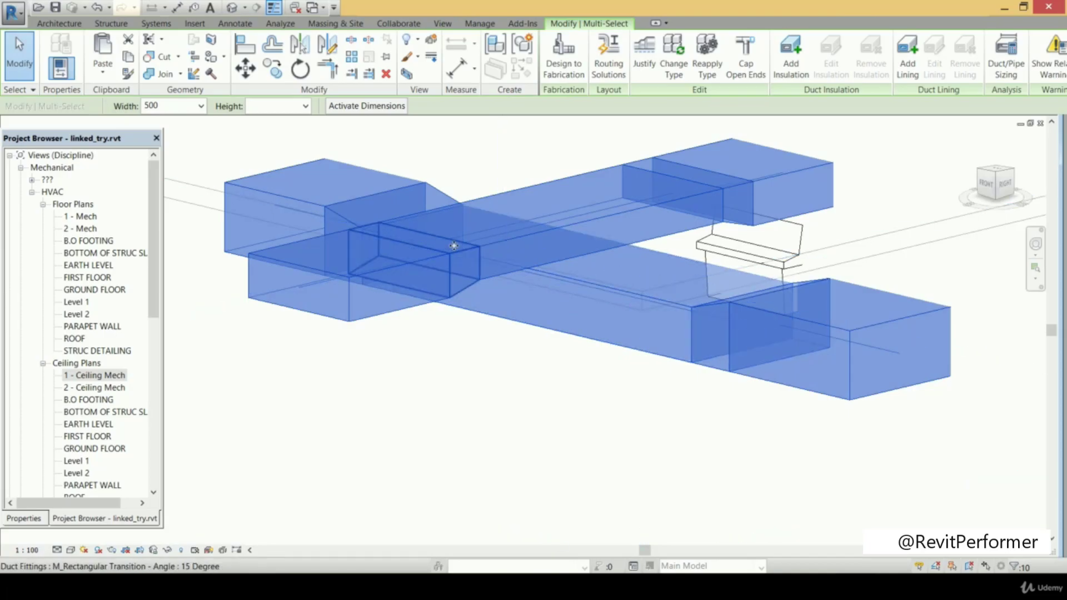
pyautogui.scroll(-4, 620, 233)
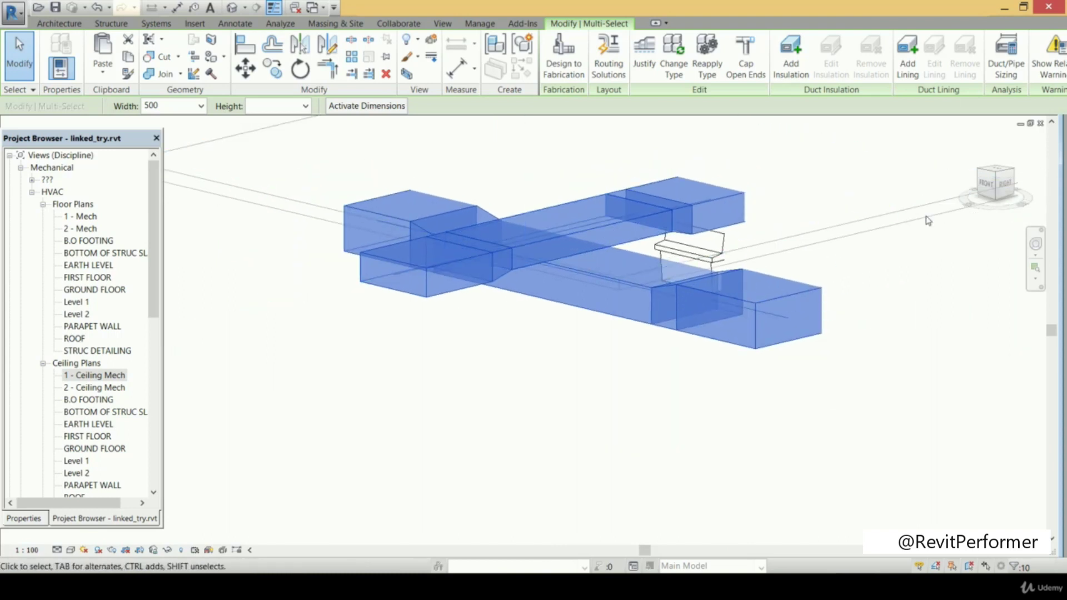
pyautogui.click(1004, 185)
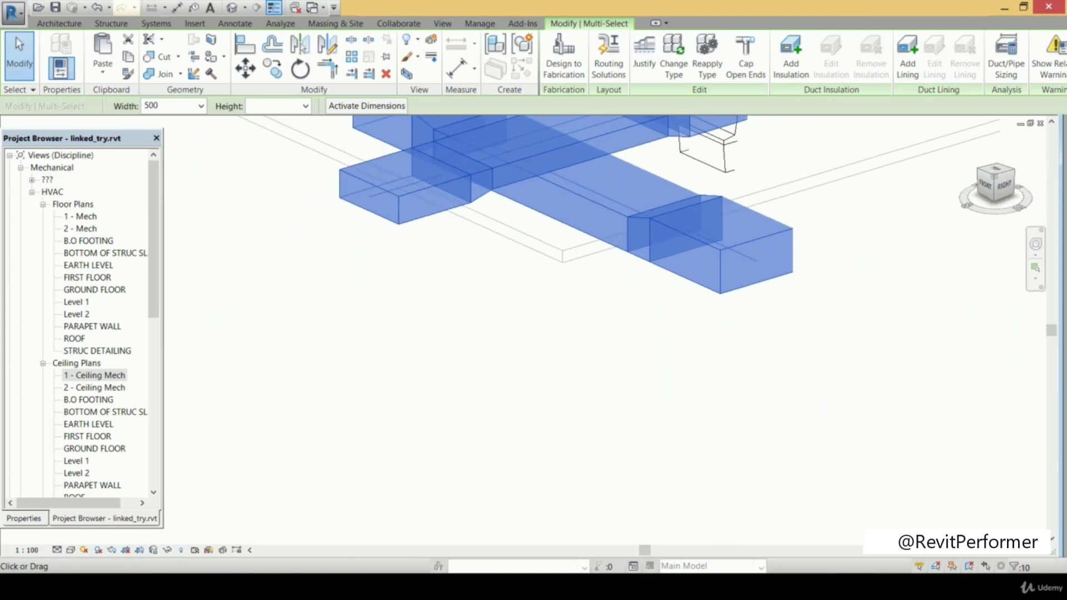
pyautogui.click(999, 185)
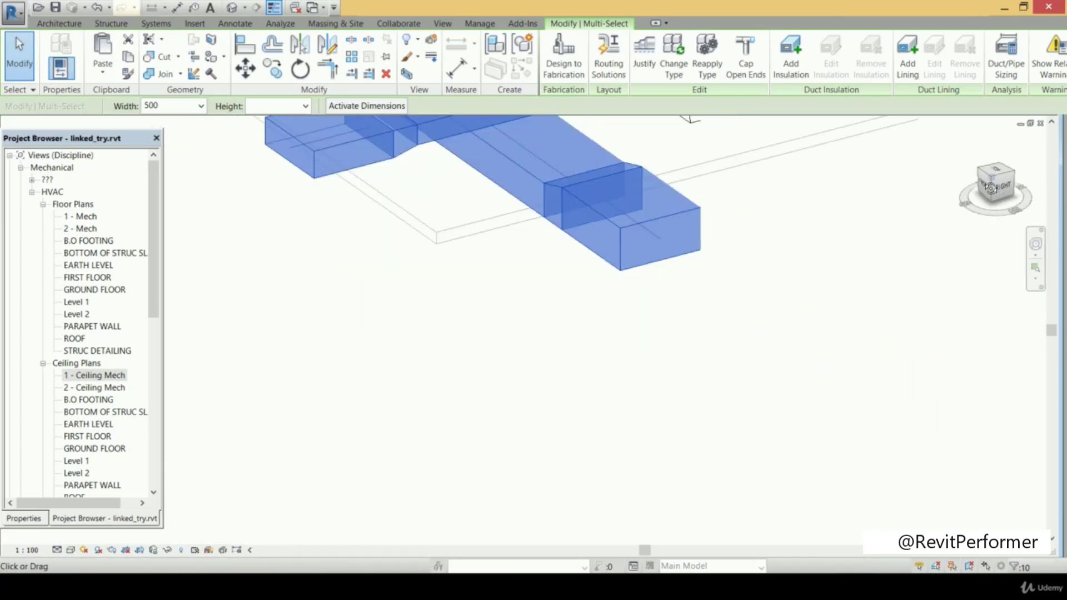
pyautogui.moveTo(741, 164); pyautogui.dragTo(764, 338, button='middle')
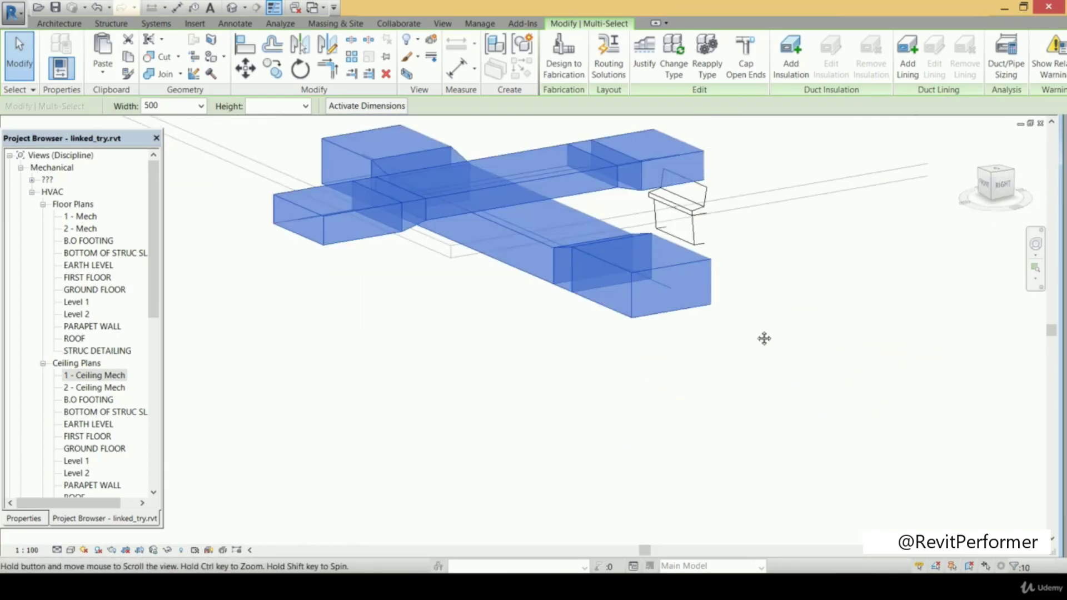
pyautogui.scroll(1, 592, 274)
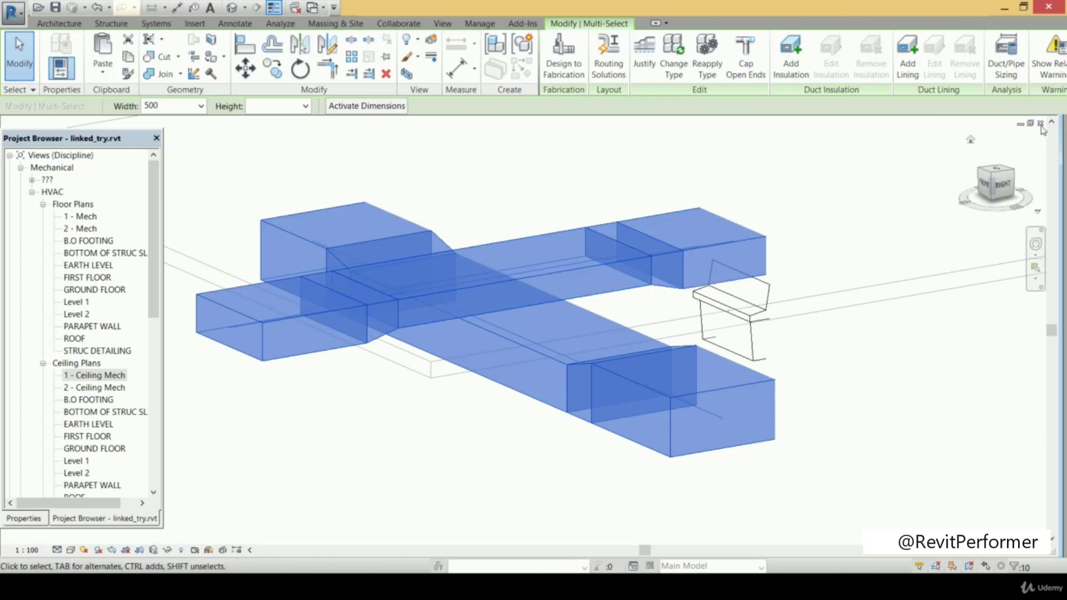
# - Select the lower duct run and the crossing ducts in the ceiling plan, and filter the selection to Ducts only
pyautogui.scroll(-3, 741, 252)
pyautogui.moveTo(740, 254); pyautogui.dragTo(604, 380, button='middle')
pyautogui.moveTo(639, 275); pyautogui.dragTo(601, 274, button='middle')
pyautogui.scroll(1, 601, 274)
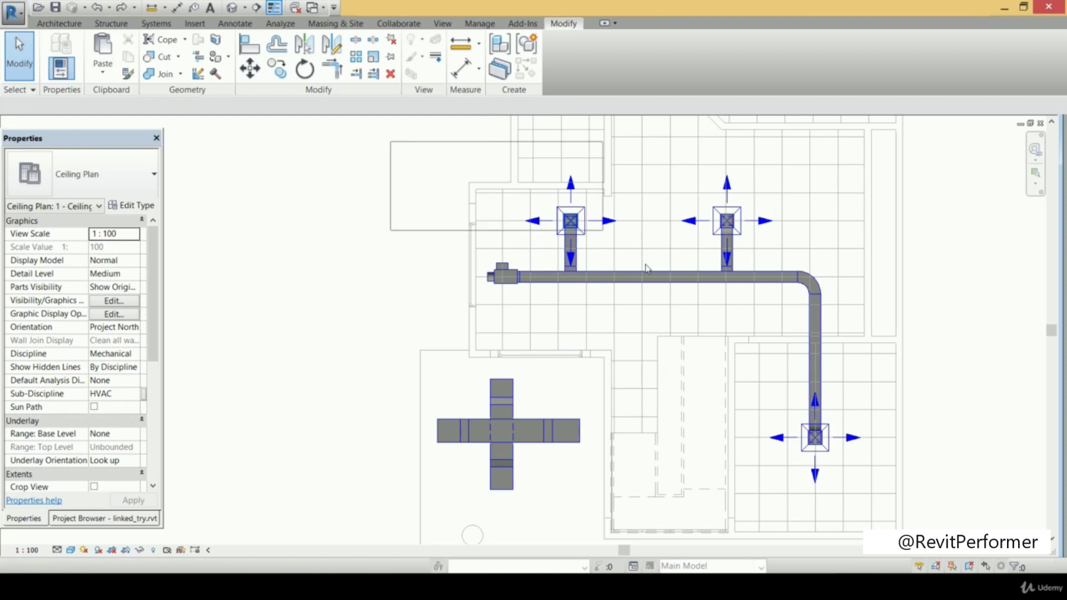
pyautogui.moveTo(882, 507); pyautogui.dragTo(364, 188)
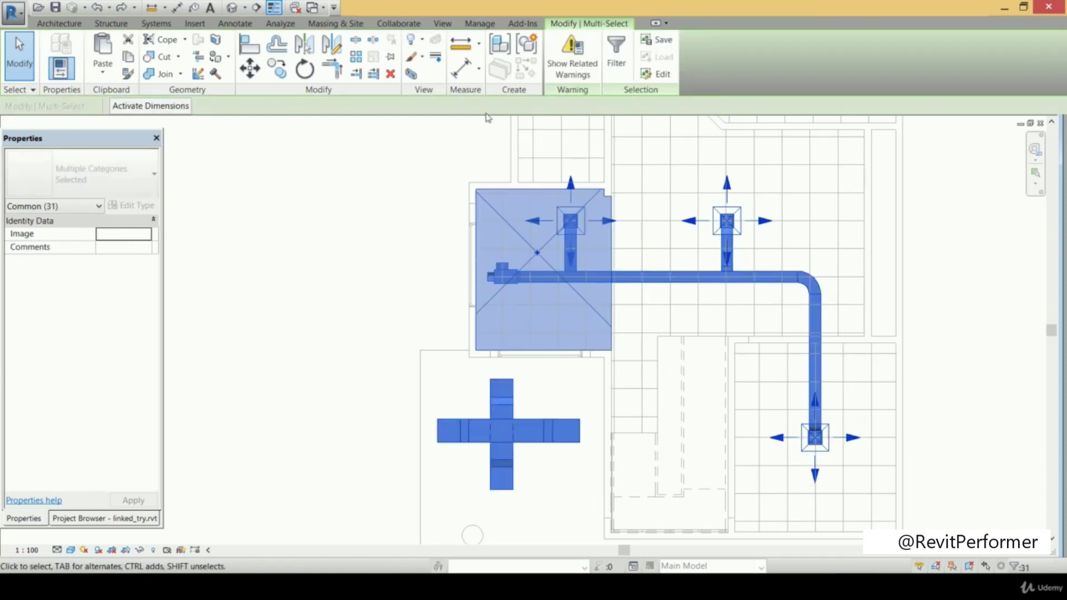
pyautogui.click(627, 50)
pyautogui.click(614, 226)
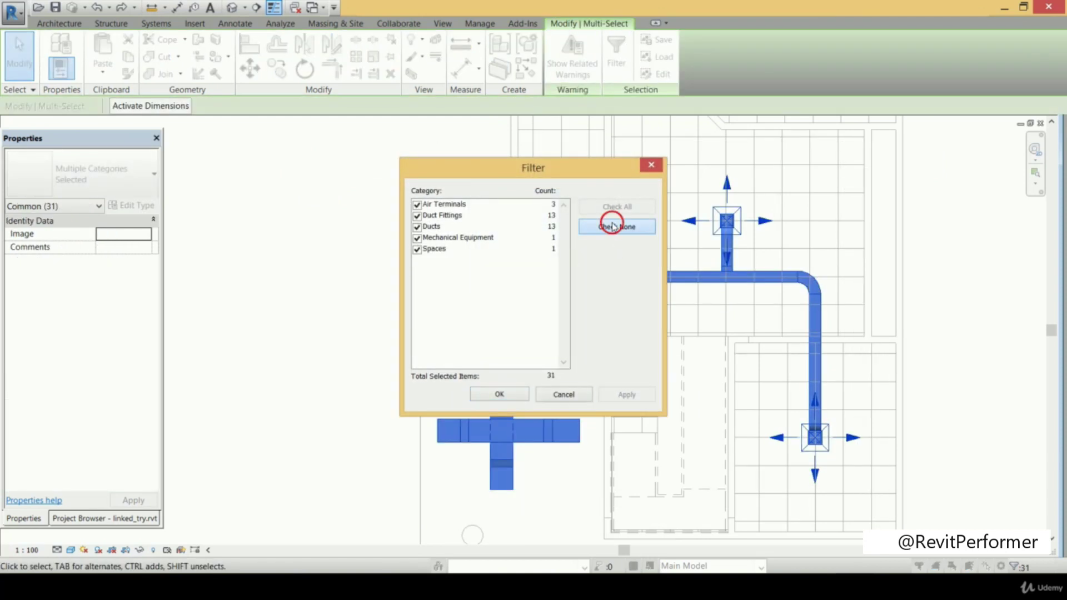
pyautogui.click(418, 228)
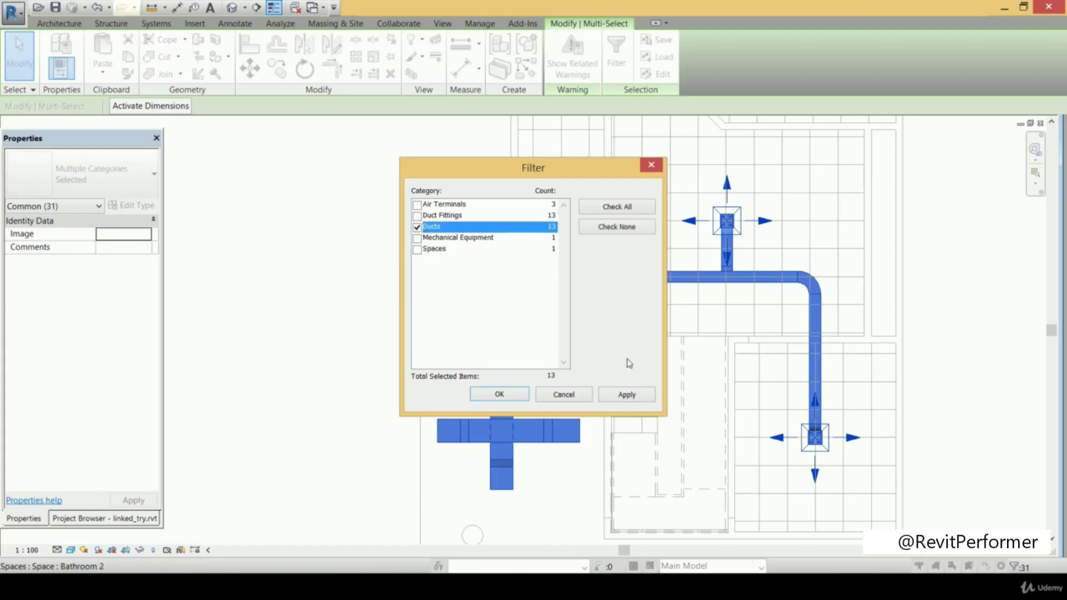
pyautogui.click(628, 395)
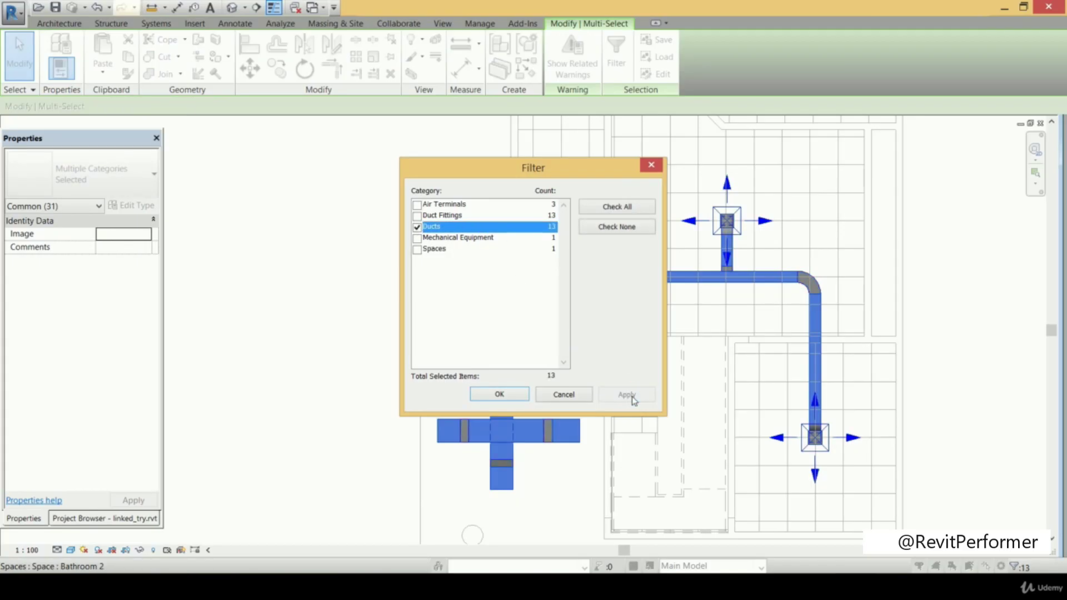
pyautogui.click(517, 396)
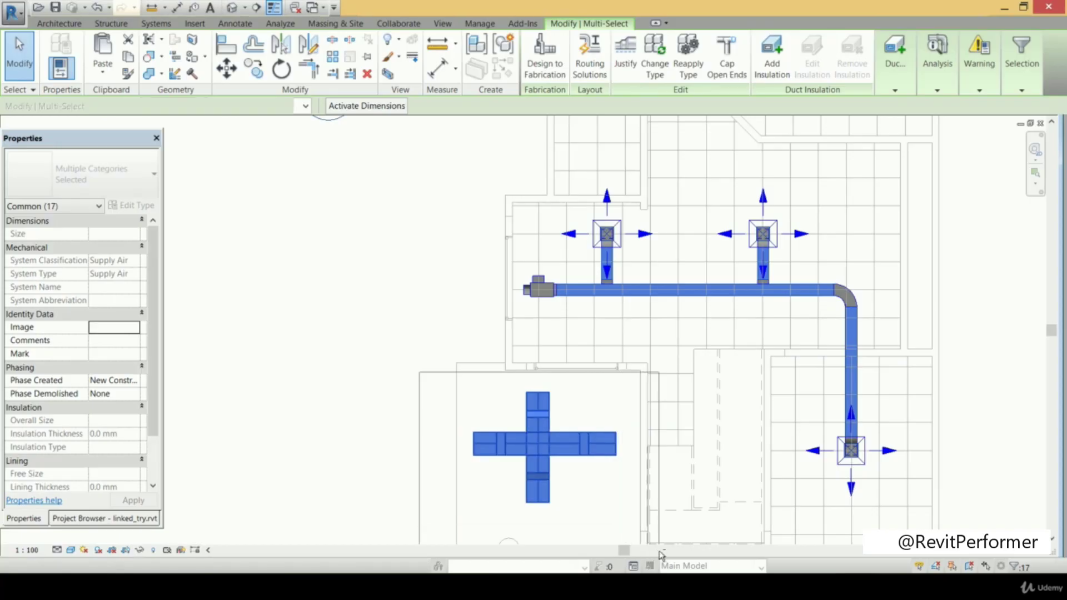
# - Remove the crossing ducts from the selection and add the main run's elbow and both branch takeoffs
pyautogui.keyDown('shift'); pyautogui.moveTo(659, 551); pyautogui.dragTo(658, 550); pyautogui.keyUp('shift')
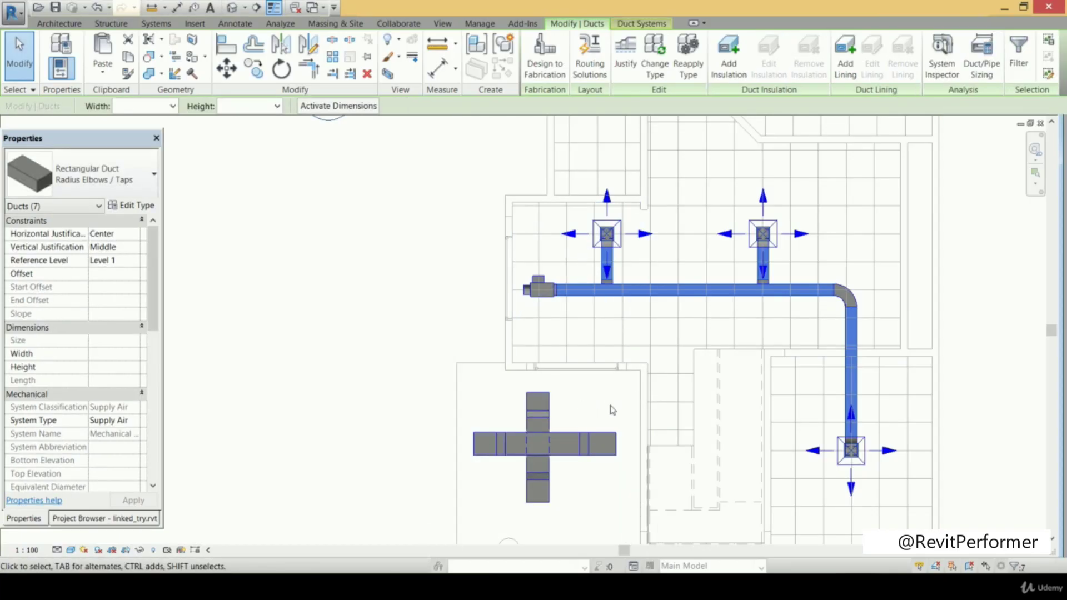
pyautogui.scroll(3, 681, 344)
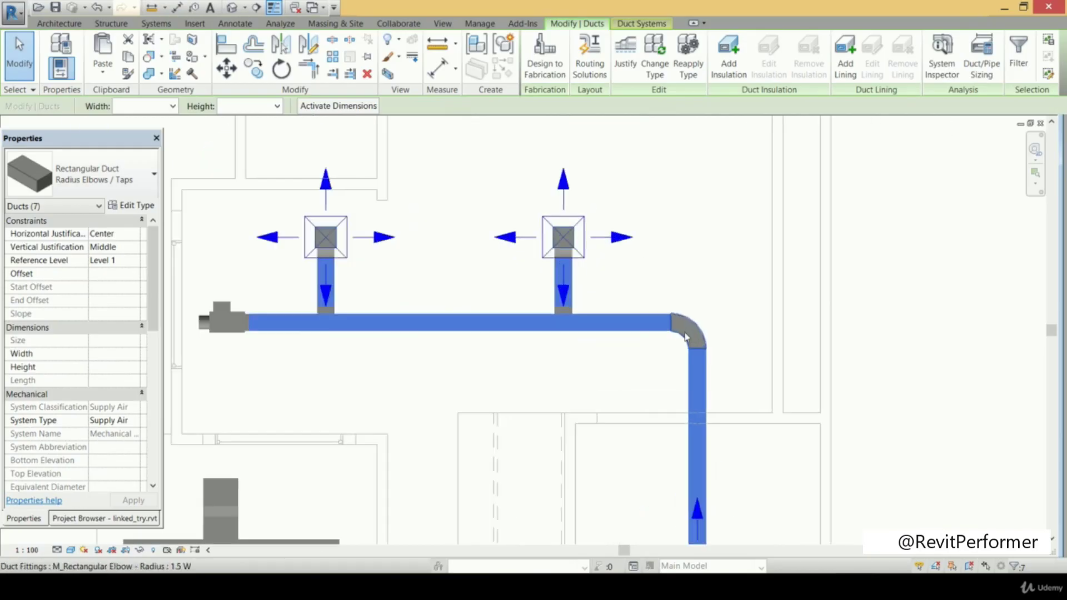
pyautogui.keyDown('ctrl'); pyautogui.click(575, 321); pyautogui.keyUp('ctrl')
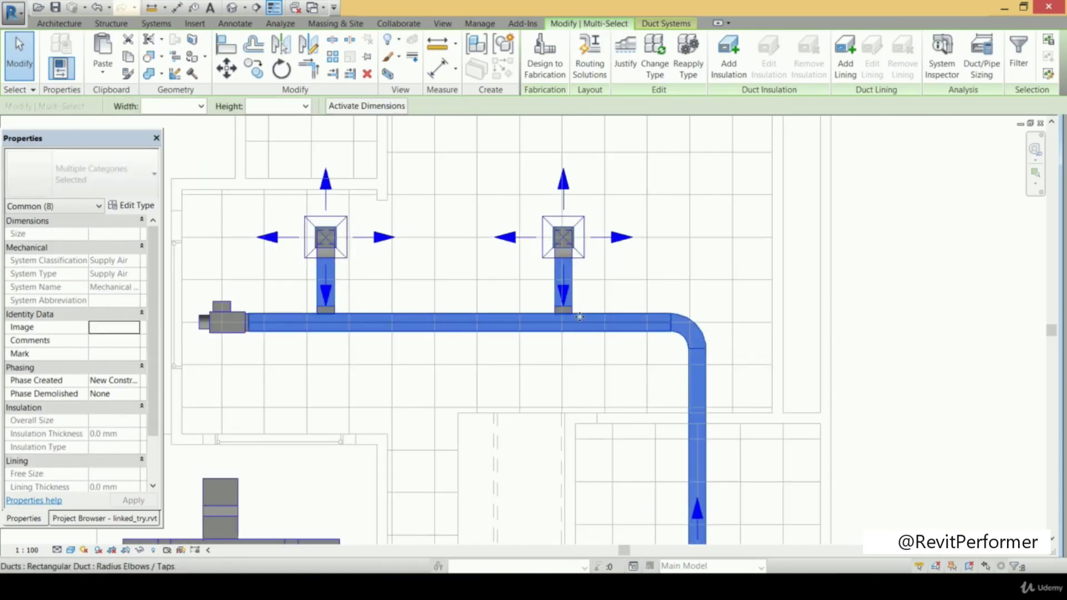
pyautogui.scroll(2, 575, 317)
pyautogui.scroll(2, 580, 319)
pyautogui.keyDown('ctrl'); pyautogui.click(575, 312); pyautogui.keyUp('ctrl')
pyautogui.scroll(-4, 574, 312)
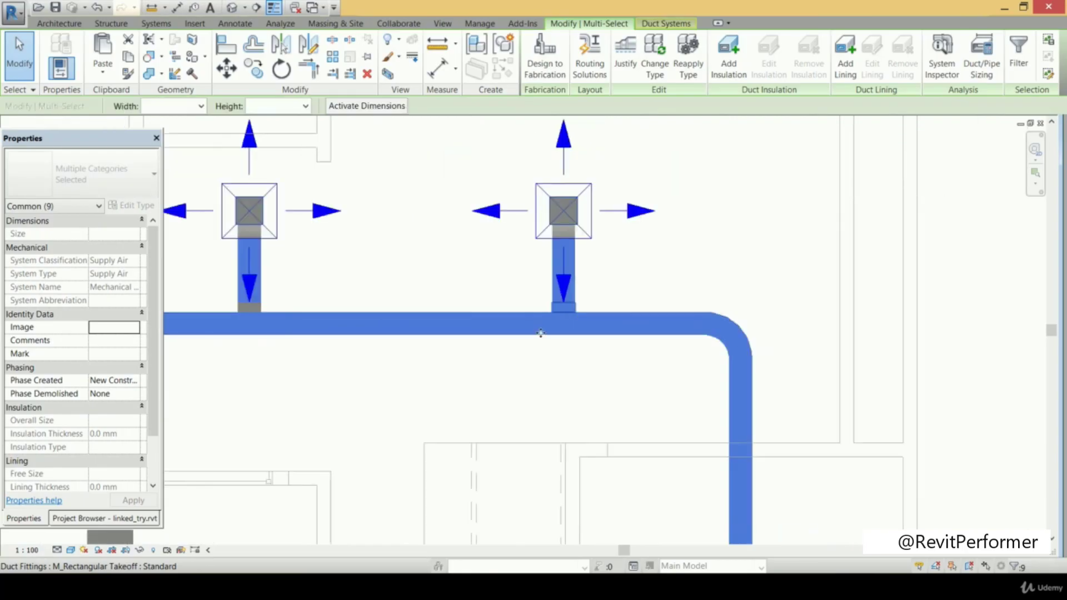
pyautogui.moveTo(448, 306); pyautogui.dragTo(550, 316, button='middle')
pyautogui.scroll(4, 475, 334)
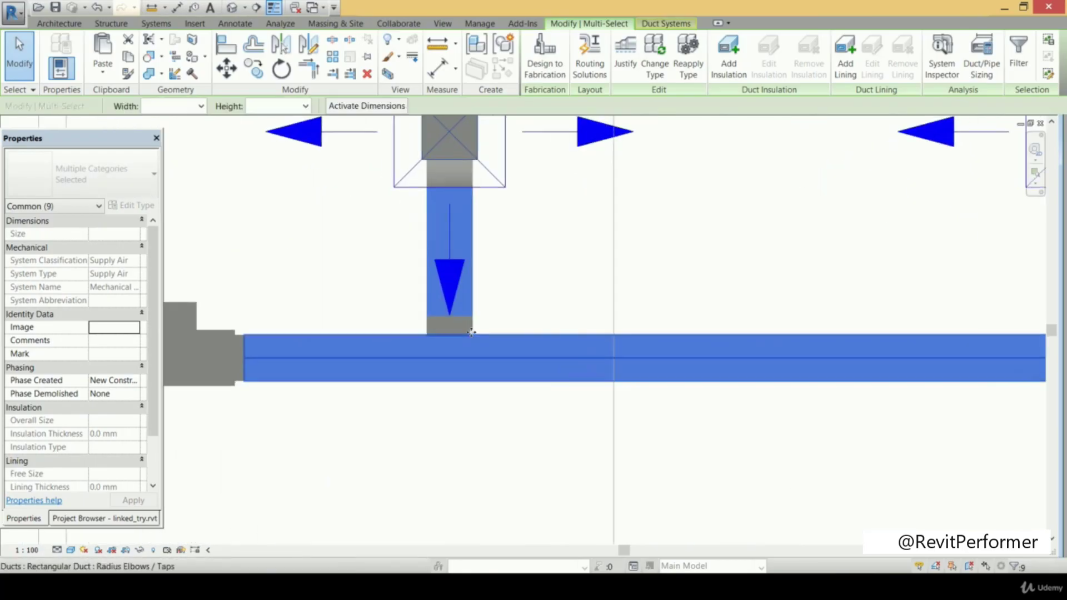
pyautogui.keyDown('ctrl'); pyautogui.click(474, 332); pyautogui.keyUp('ctrl')
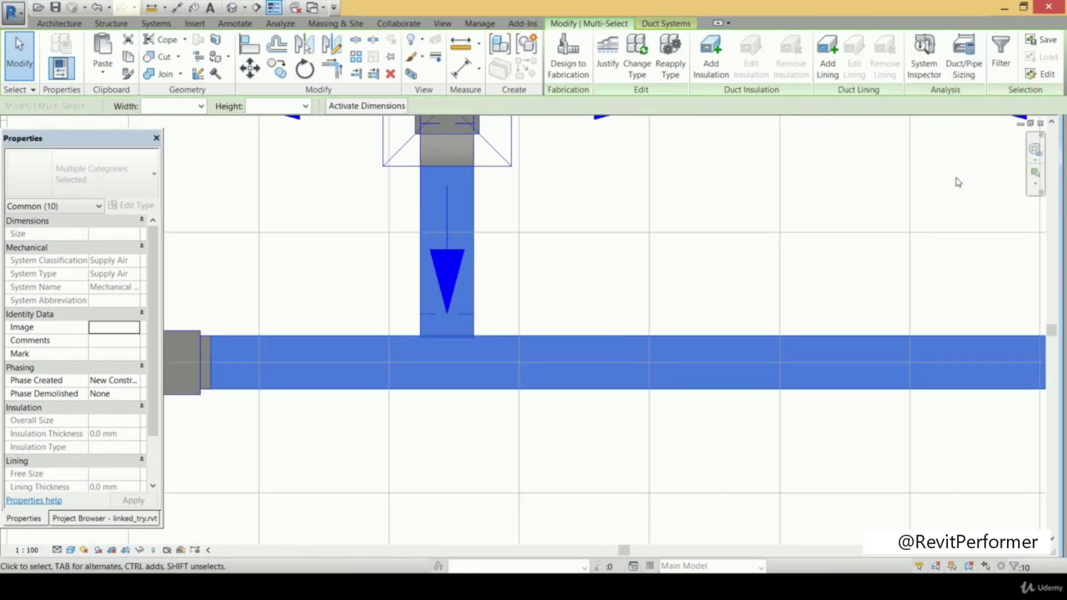
# - Try to size the selected duct run by Equal Friction at 0.82 Pa/m with branch sizing set to Calculated Size Only
pyautogui.click(975, 77)
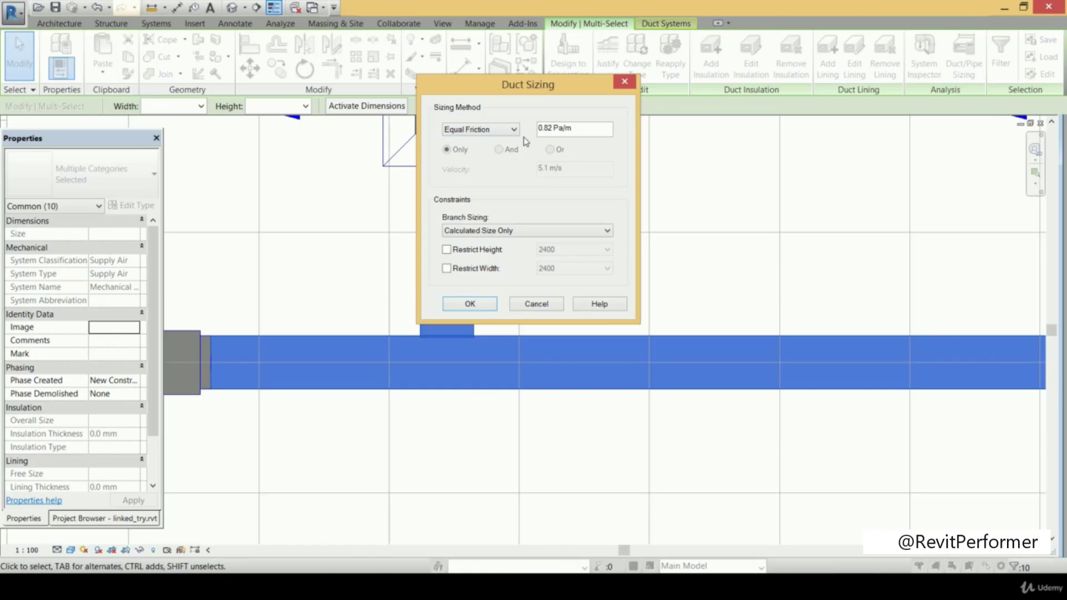
pyautogui.click(509, 134)
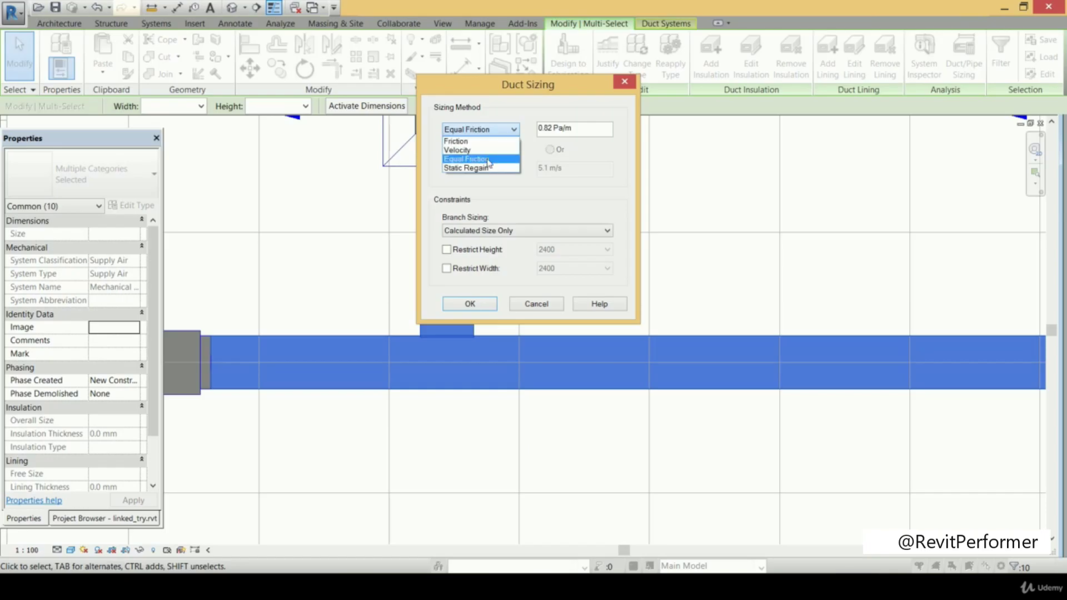
pyautogui.click(499, 159)
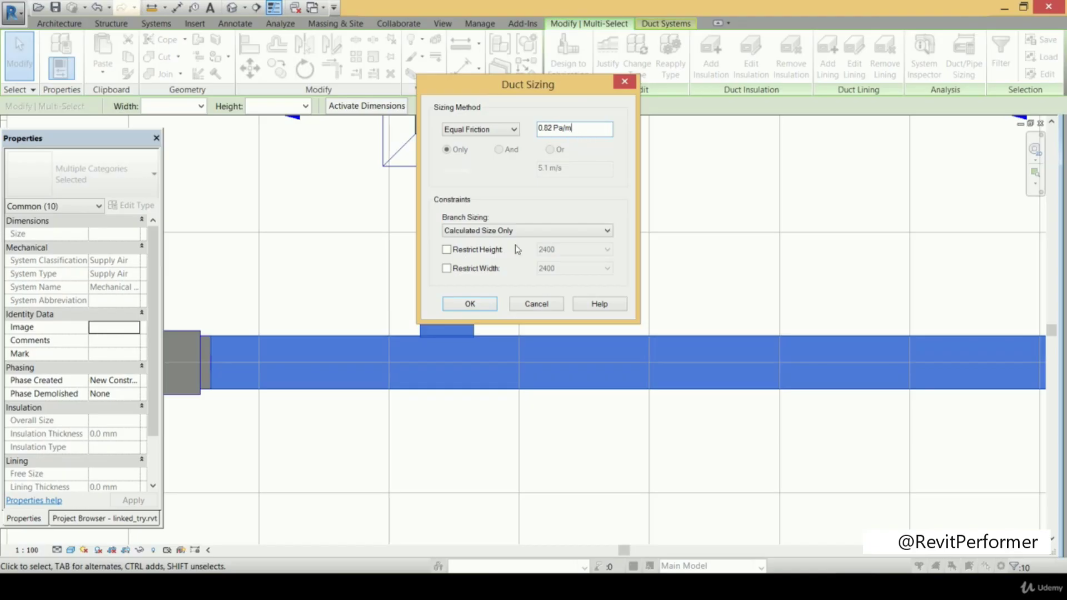
pyautogui.click(471, 303)
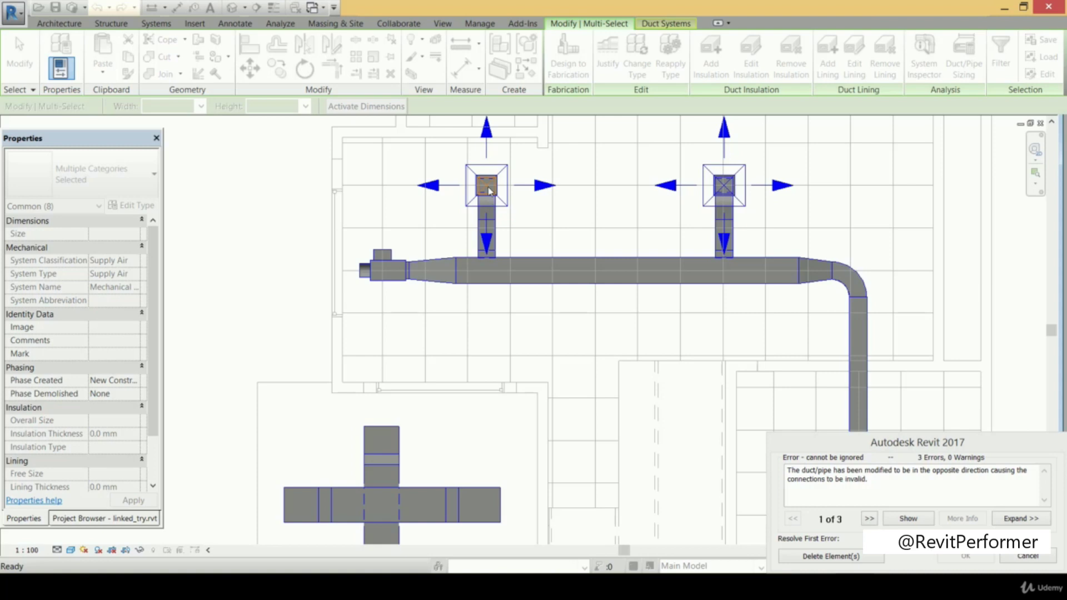
# - Examine the resized main duct, its transitions and air terminal connections, and cancel the sizing operation
pyautogui.scroll(-3, 709, 280)
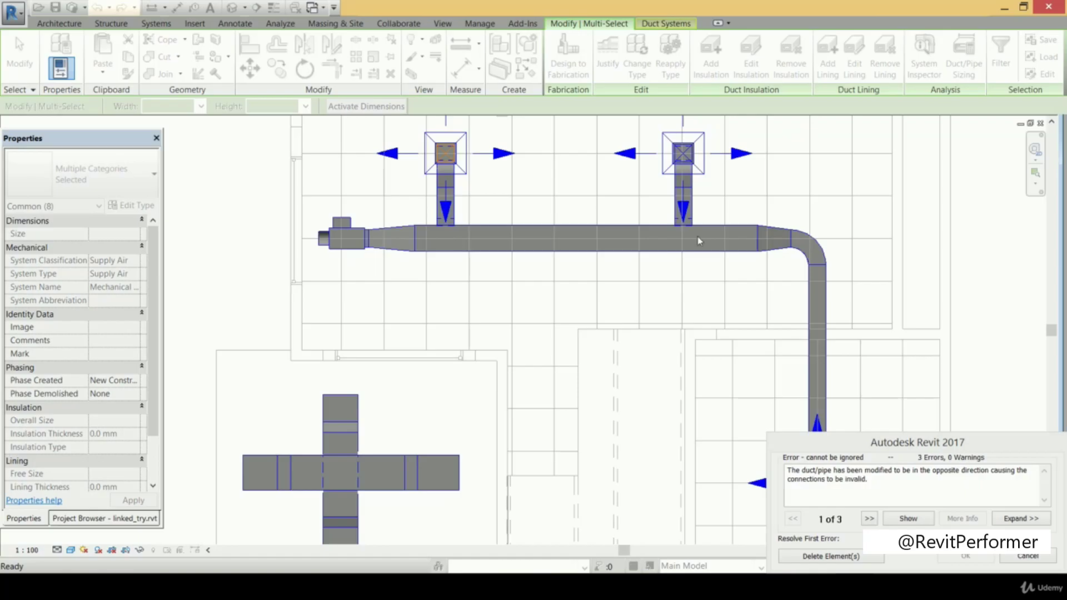
pyautogui.moveTo(833, 382); pyautogui.dragTo(796, 368, button='middle')
pyautogui.moveTo(721, 169); pyautogui.dragTo(729, 213, button='middle')
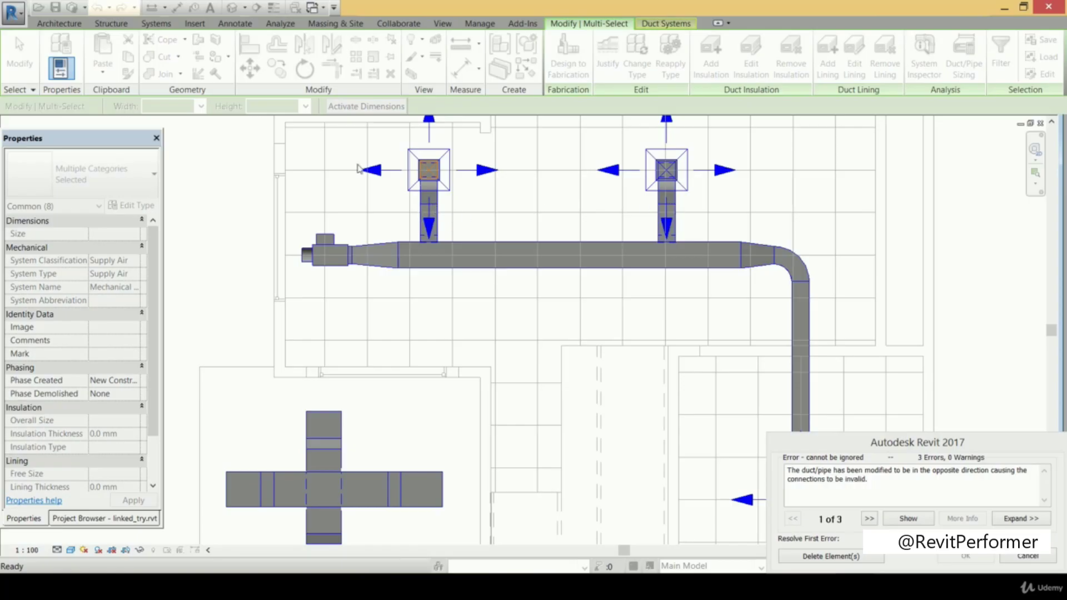
pyautogui.scroll(-1, 639, 277)
pyautogui.moveTo(639, 277); pyautogui.dragTo(586, 155, button='middle')
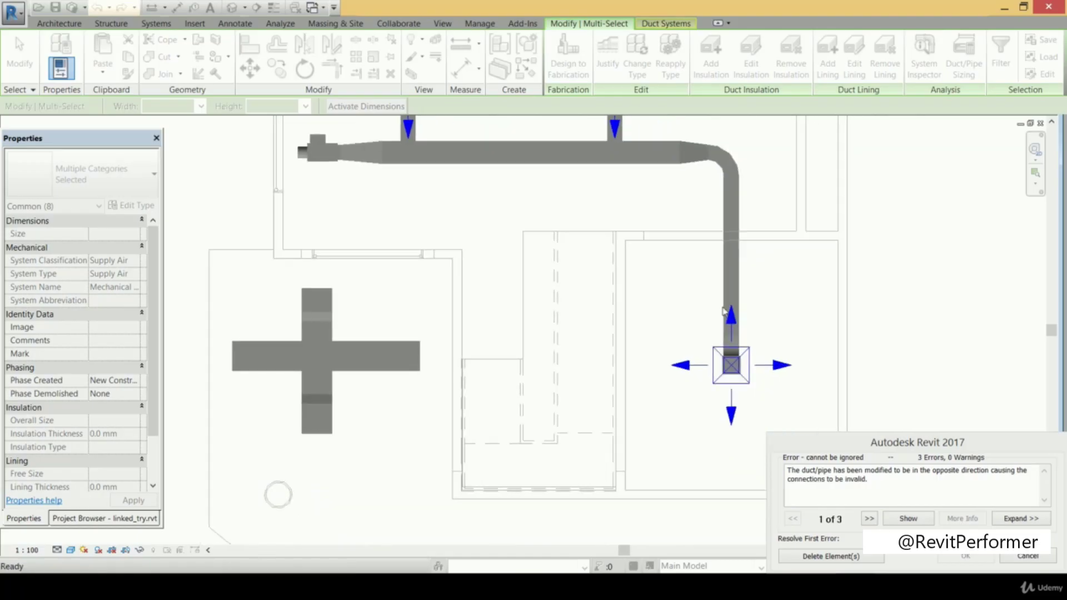
pyautogui.moveTo(663, 222); pyautogui.dragTo(681, 322, button='middle')
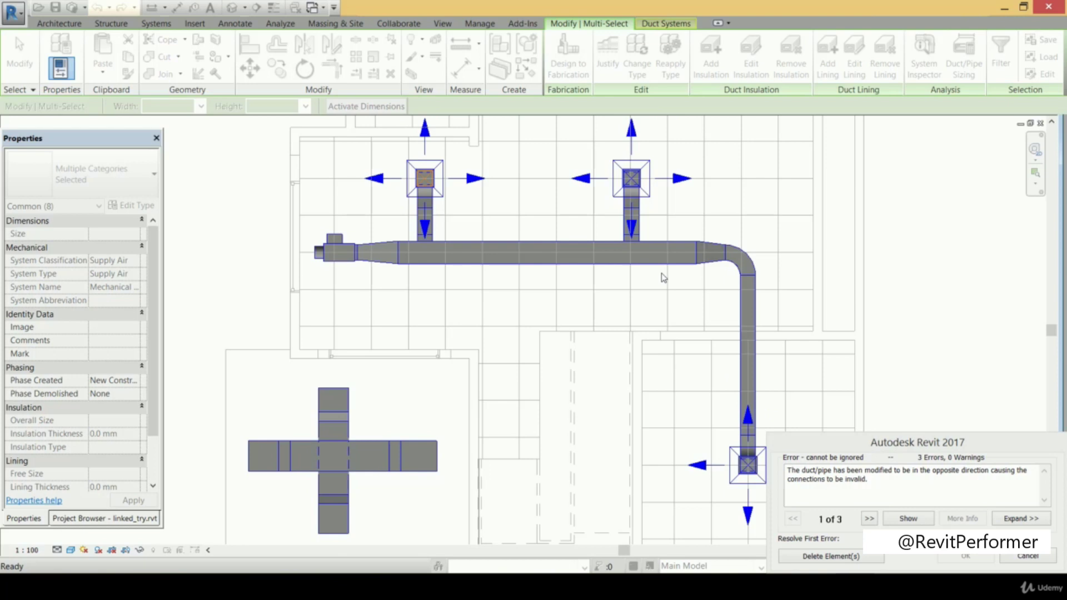
pyautogui.click(1029, 557)
pyautogui.scroll(-2, 641, 222)
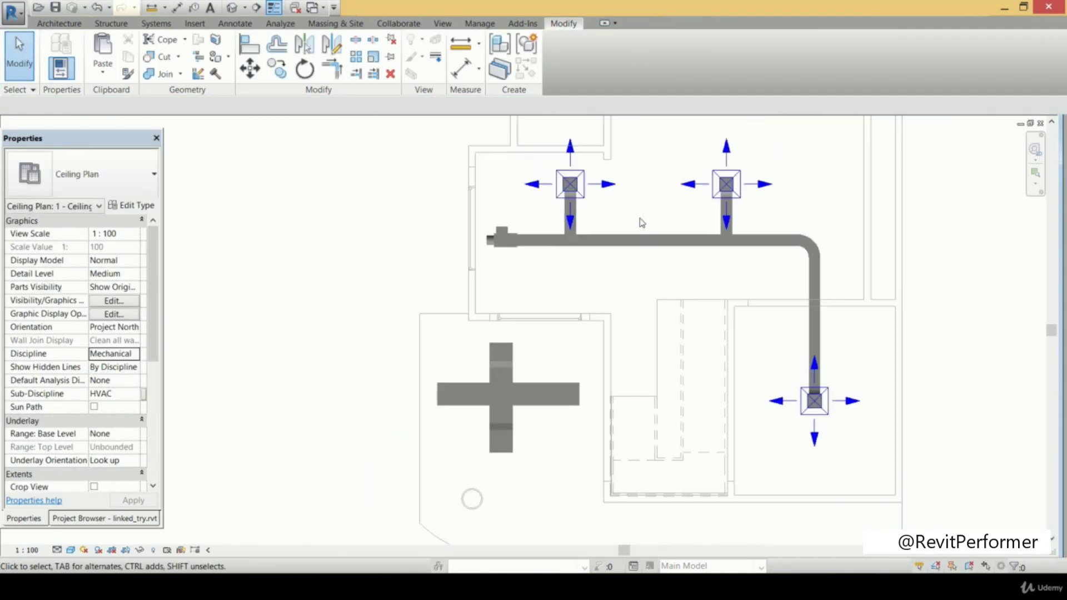
pyautogui.scroll(-7, 637, 212)
pyautogui.moveTo(643, 237); pyautogui.dragTo(609, 376, button='middle')
pyautogui.scroll(1, 617, 294)
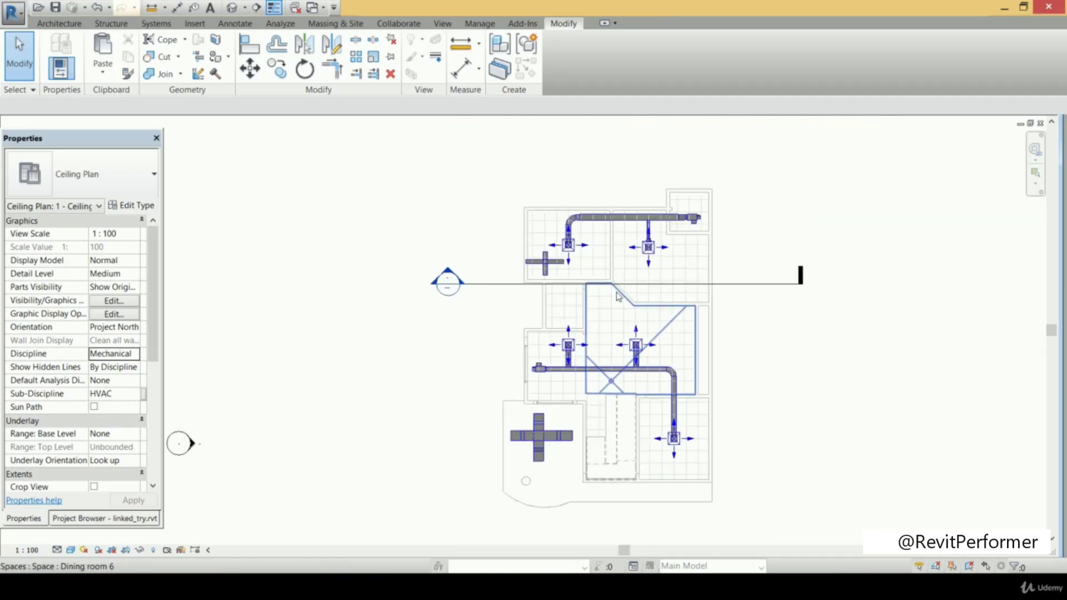